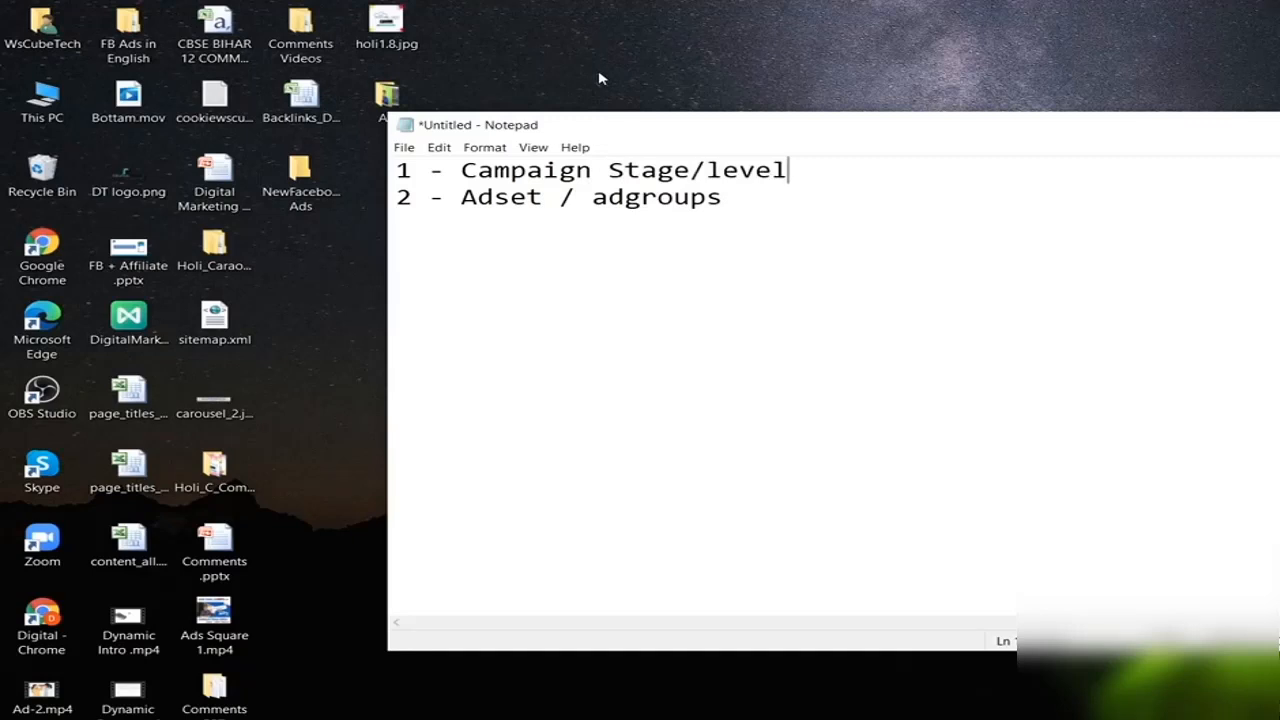
Add a third line reading "3 - Ads Level" below the adset line.
{"action": "left_click", "coordinate": [777, 199]}
{"action": "key", "text": "Return"}
{"action": "type", "text": "3-"}
{"action": "key", "text": "BackSpace"}
{"action": "key", "text": "BackSpace"}
{"action": "type", "text": "- Ads Level"}
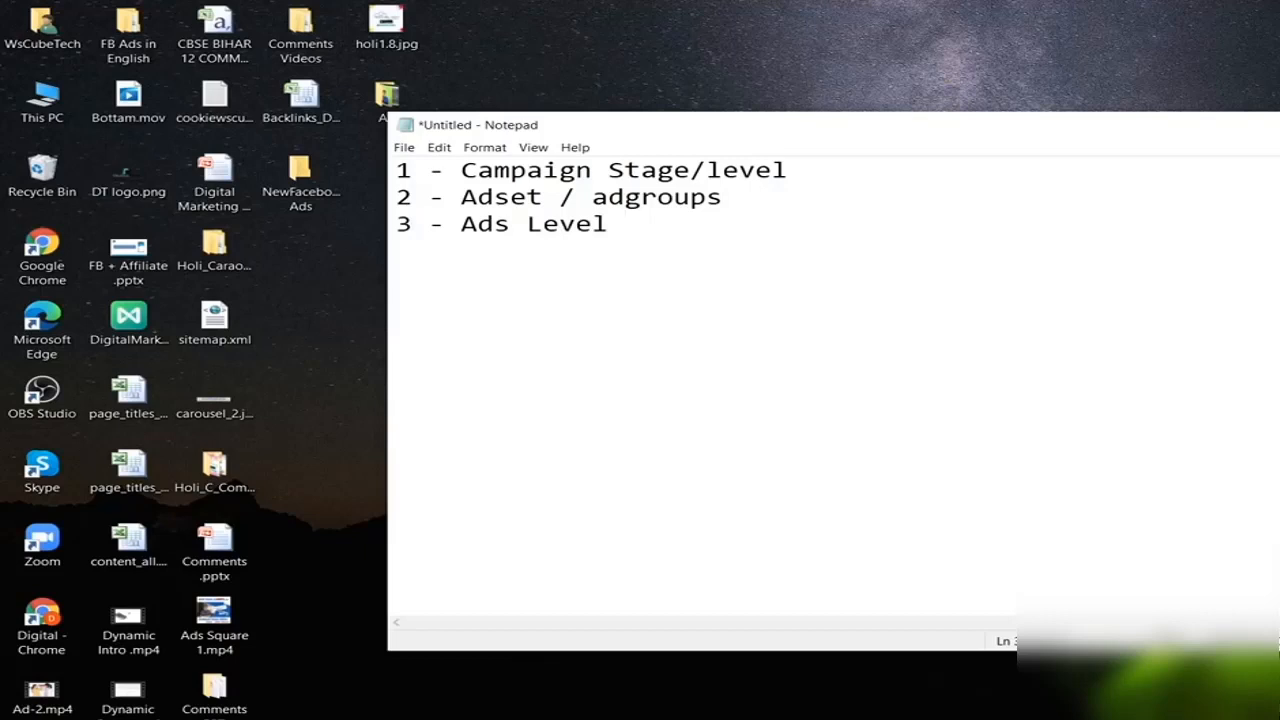
Insert a blank line after the campaign line and after the adset line to space out the three levels.
{"action": "left_click", "coordinate": [824, 171]}
{"action": "key", "text": "Return"}
{"action": "key", "text": "Down"}
{"action": "key", "text": "Down"}
{"action": "key", "text": "Return"}
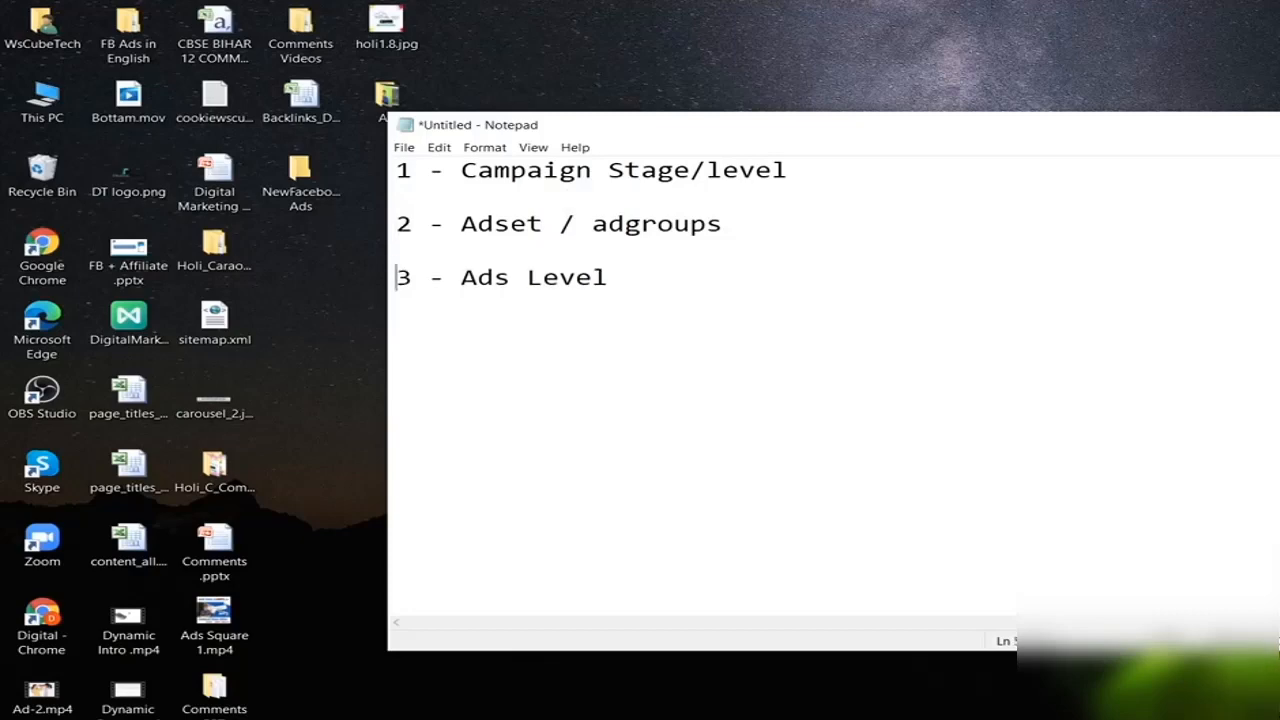
Switch to Facebook Ads Manager in Chrome and create a new campaign with the Traffic objective.
{"action": "left_click", "coordinate": [697, 718]}
{"action": "left_click", "coordinate": [609, 690]}
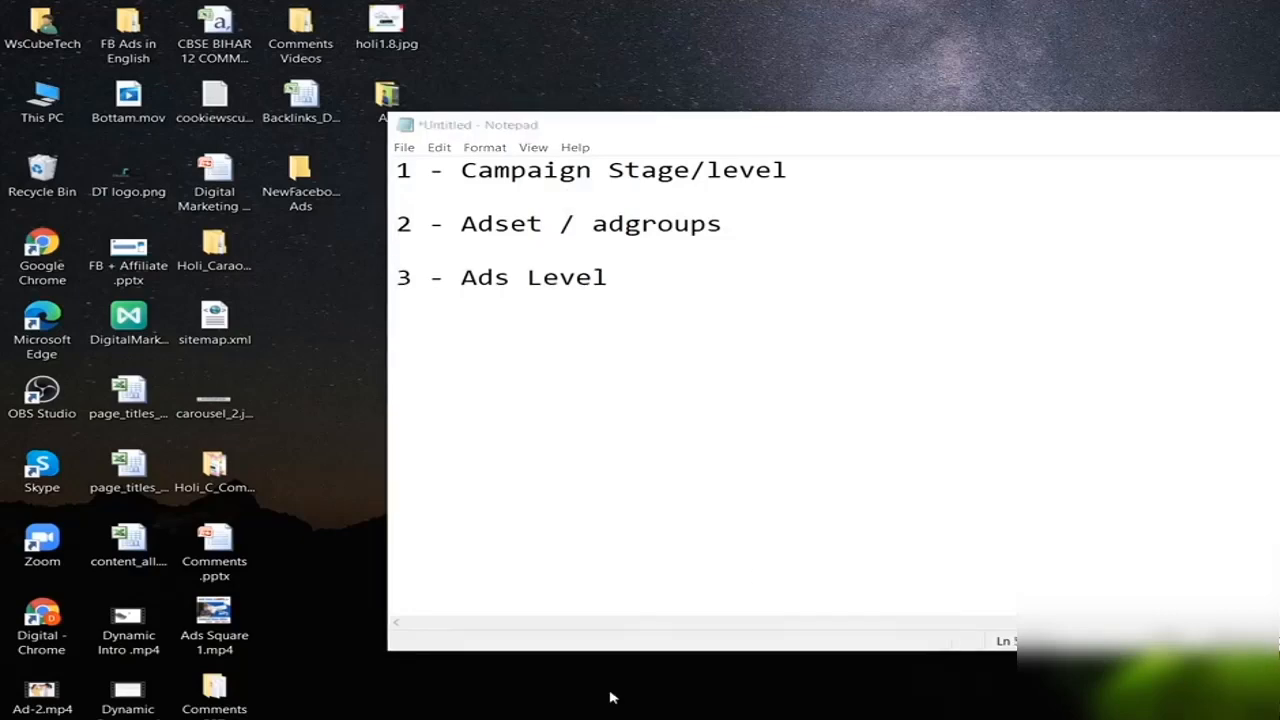
{"action": "left_click", "coordinate": [196, 8]}
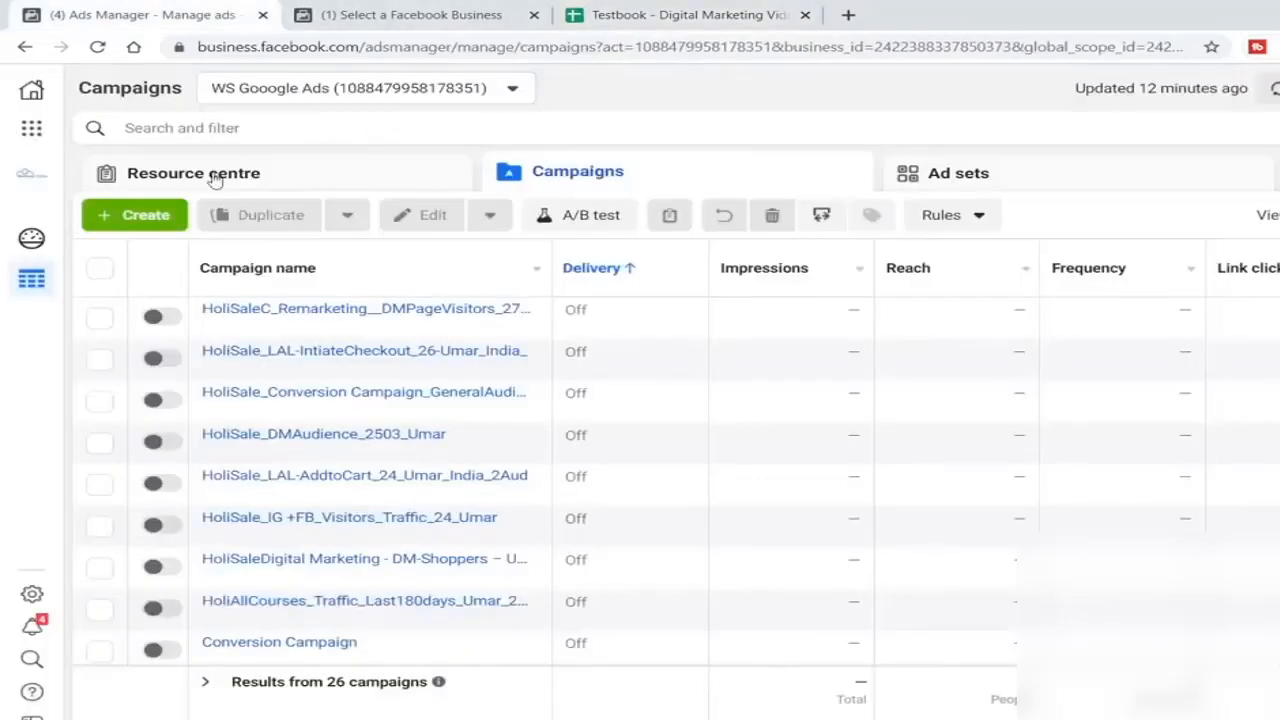
{"action": "left_click", "coordinate": [148, 222]}
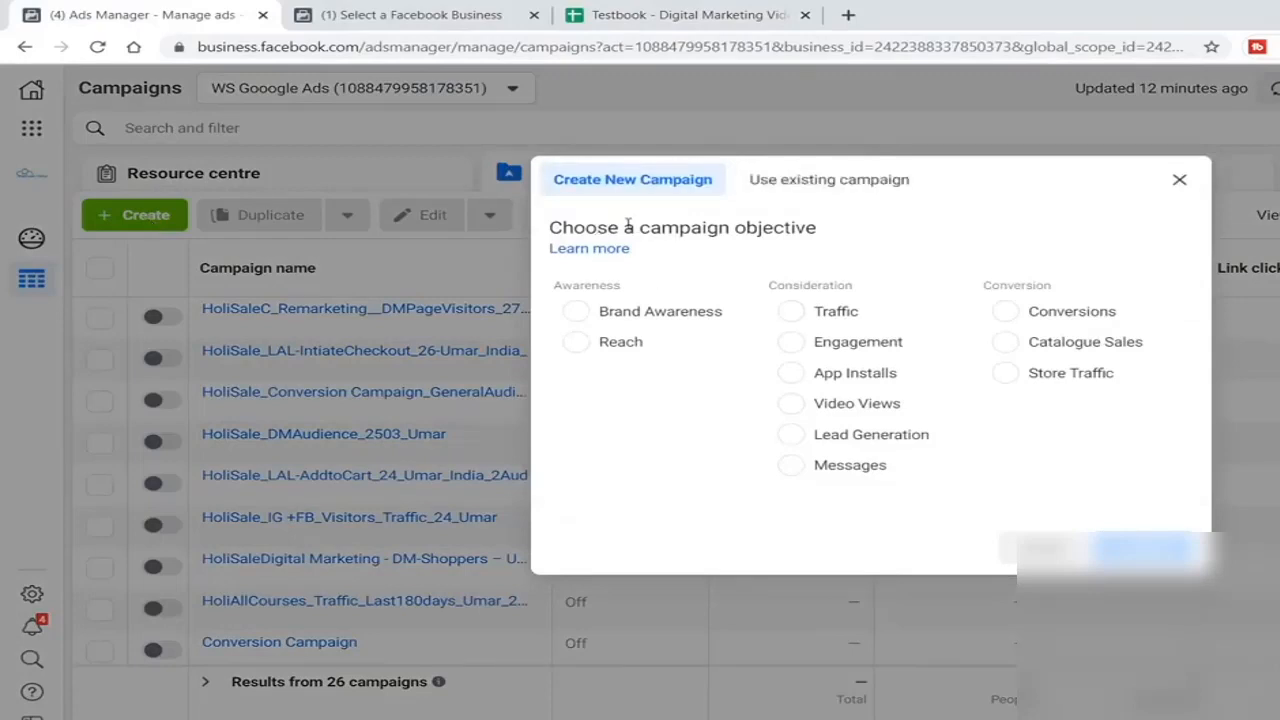
{"action": "left_click", "coordinate": [841, 315]}
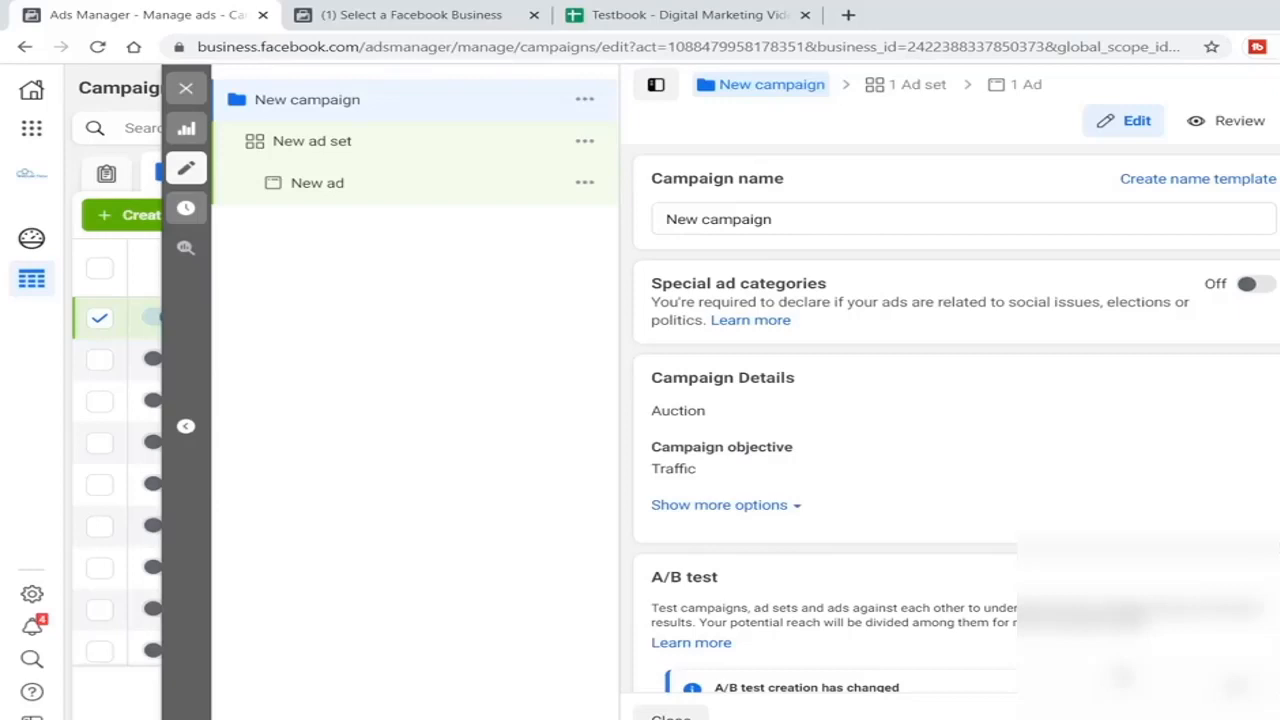
Switch to Notepad, extend the campaign line with "-> Campaign objective / Goal -> CBO (Campaign budget opt" and maximize the window.
{"action": "key", "text": "alt+Tab"}
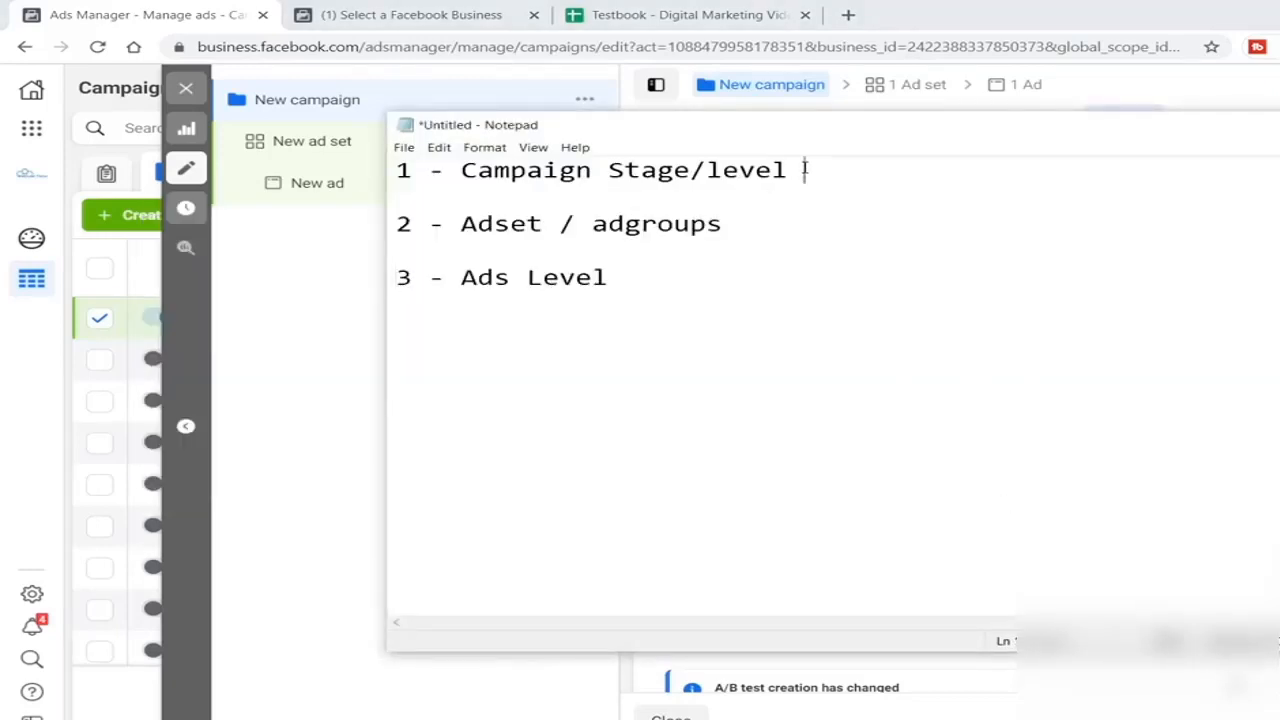
{"action": "type", "text": "-> Campai"}
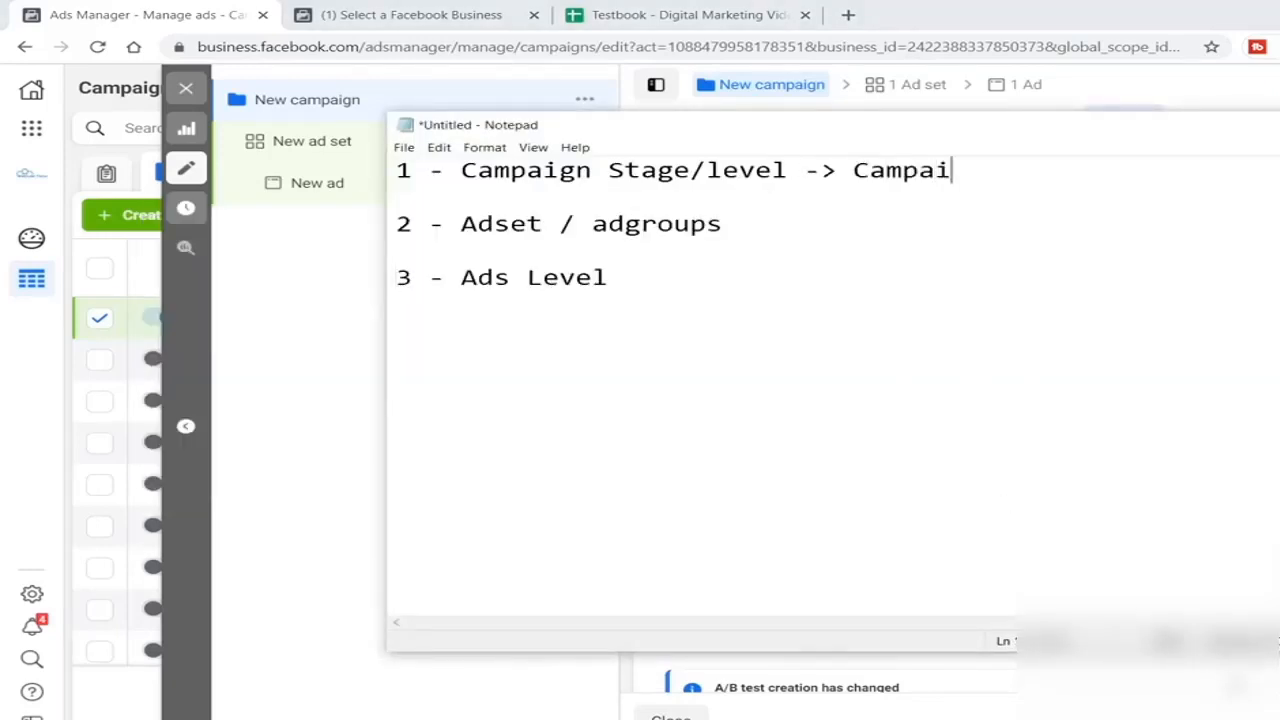
{"action": "type", "text": "gn objective "}
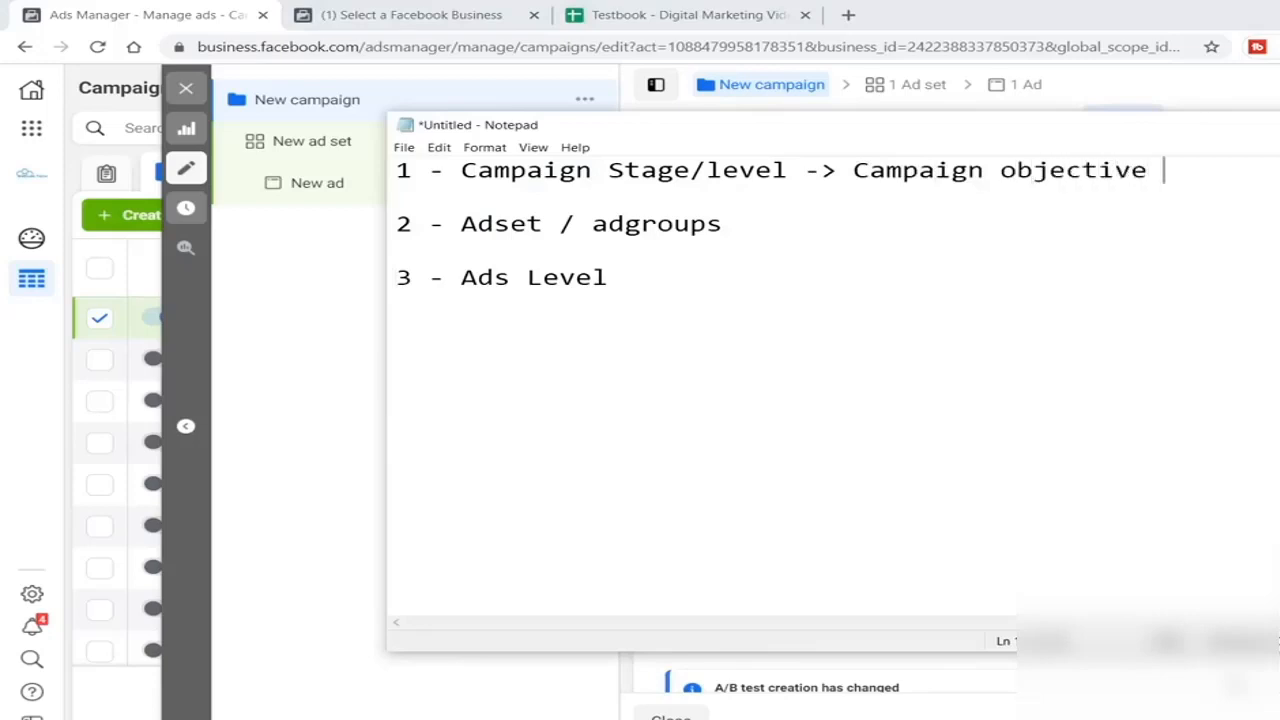
{"action": "type", "text": "/ Goal -> C"}
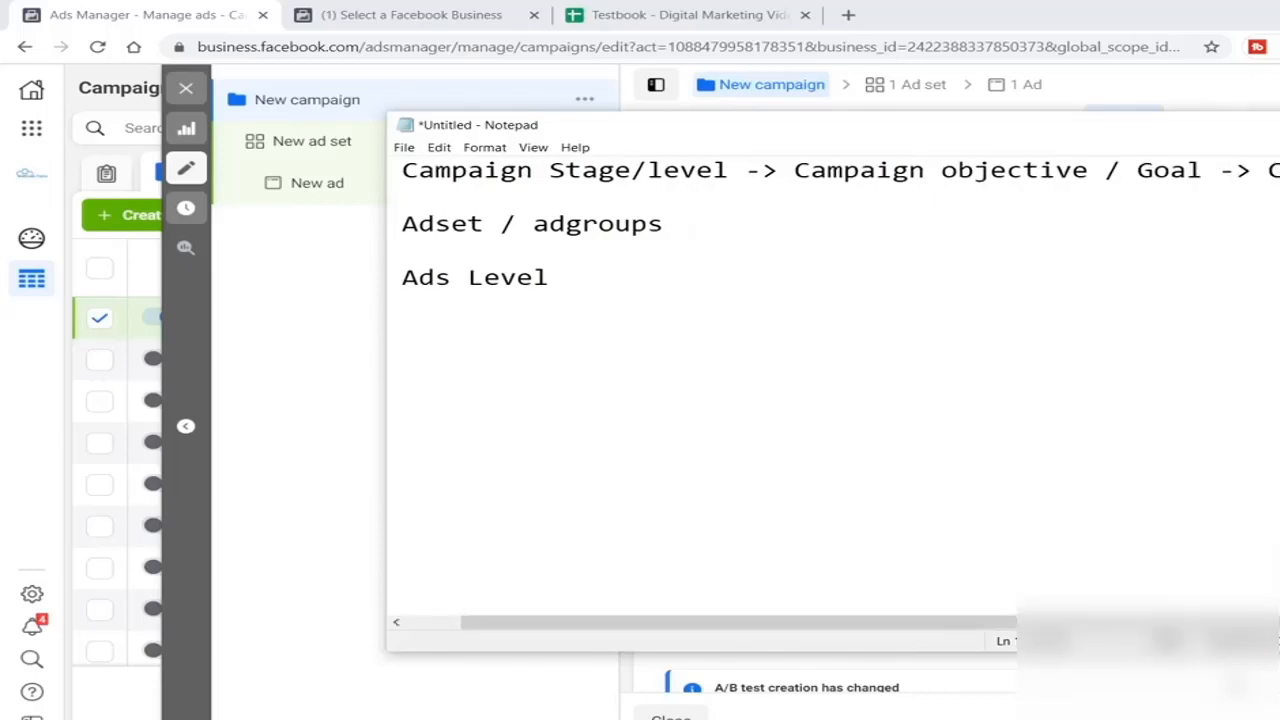
{"action": "type", "text": "BO (Campai"}
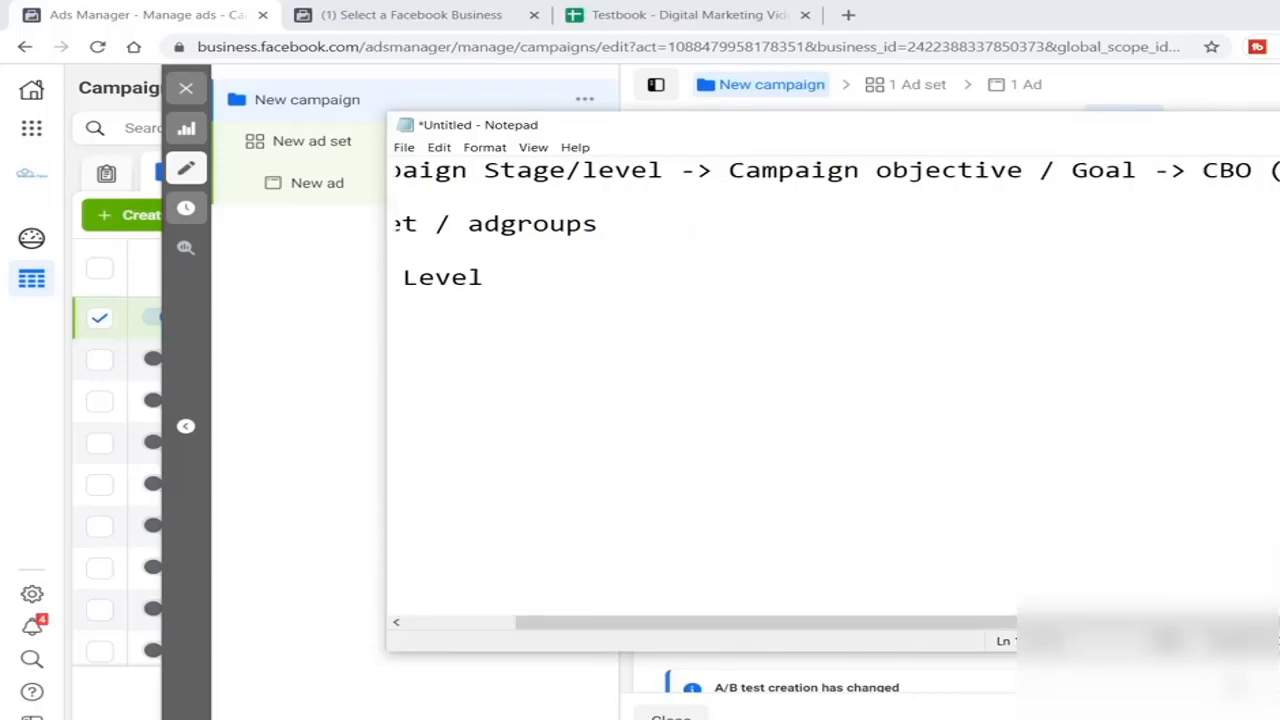
{"action": "type", "text": "gn"}
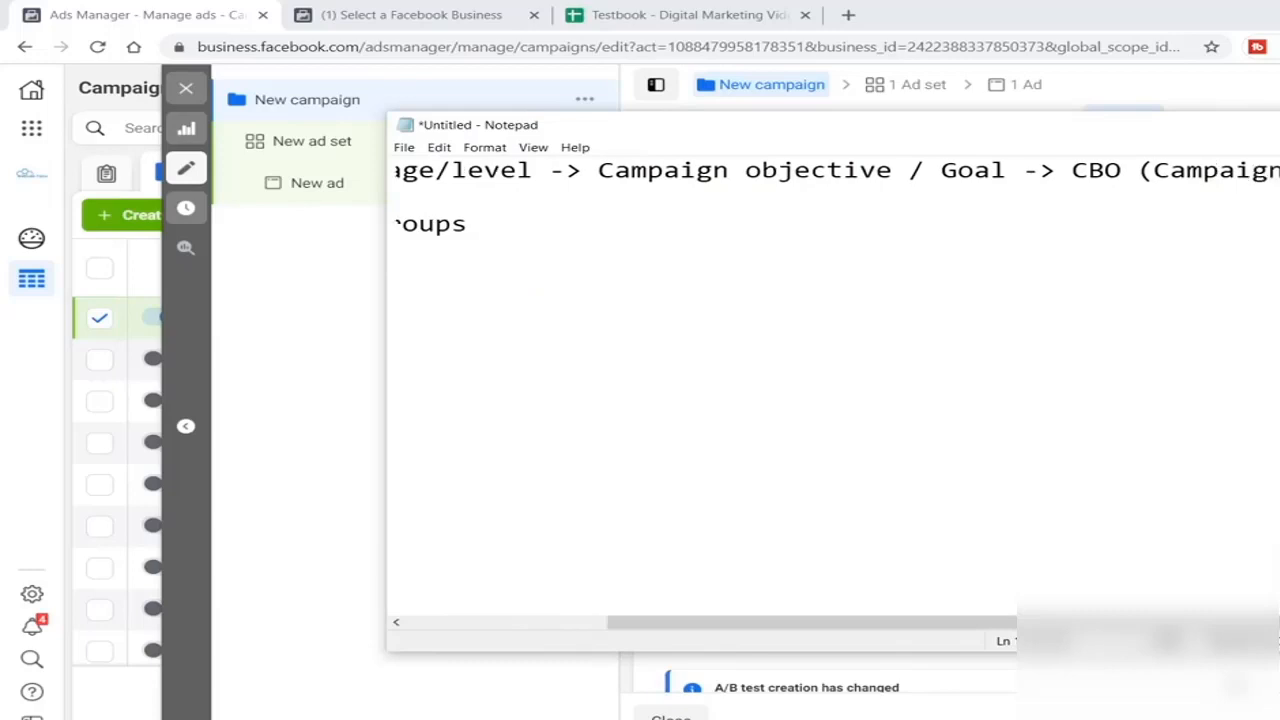
{"action": "type", "text": " budget opt"}
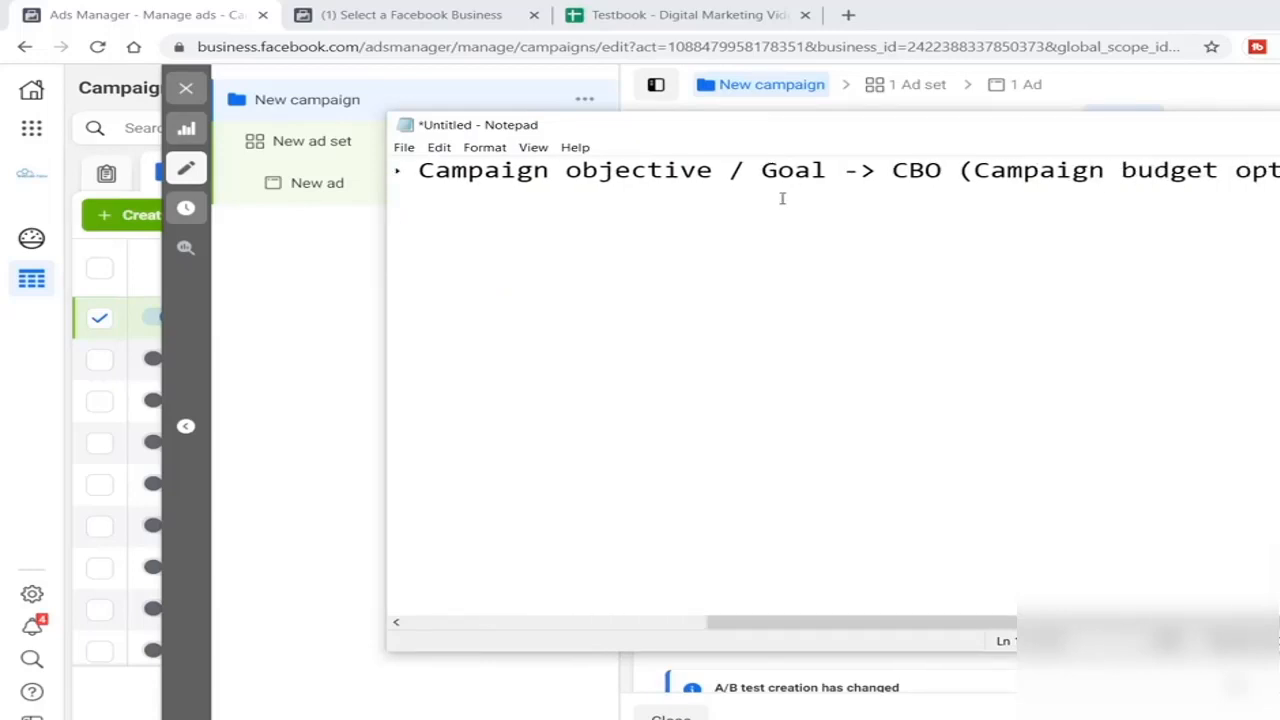
{"action": "double_click", "coordinate": [758, 124]}
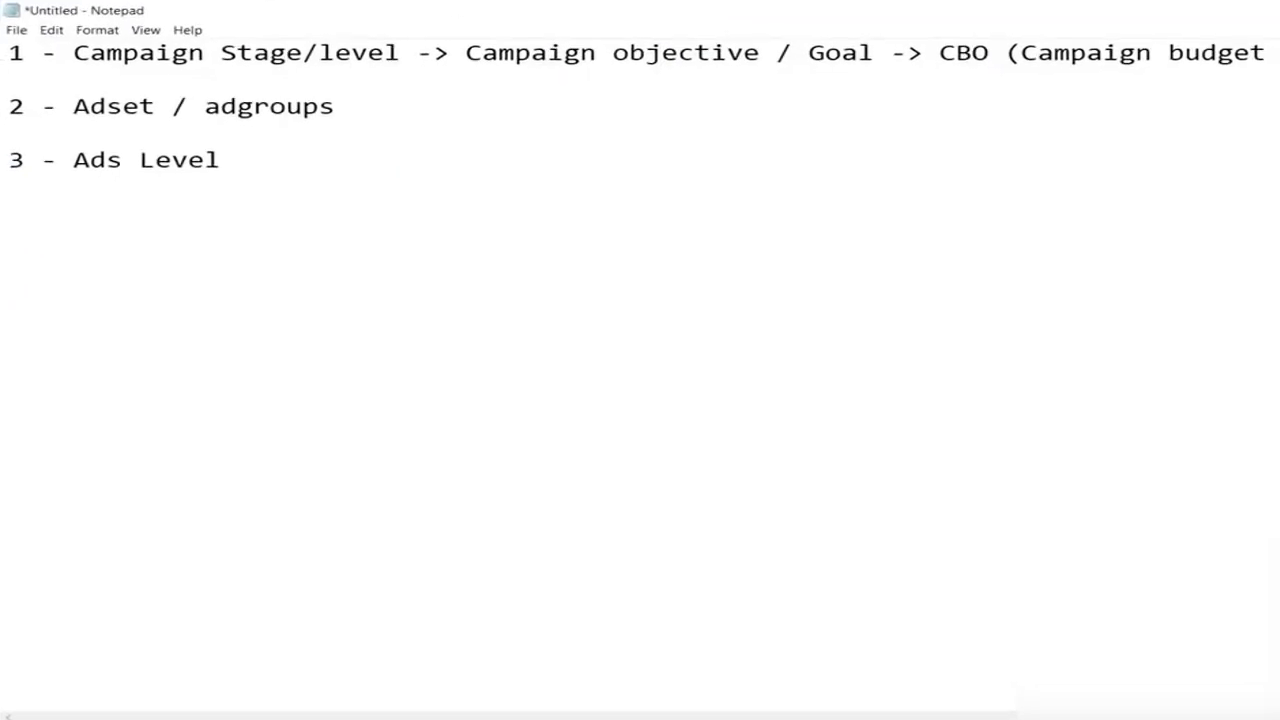
Add a line reading "AB testing" directly under the campaign line.
{"action": "key", "text": "Return"}
{"action": "type", "text": "Ab s"}
{"action": "key", "text": "BackSpace"}
{"action": "key", "text": "BackSpace"}
{"action": "key", "text": "BackSpace"}
{"action": "key", "text": "BackSpace"}
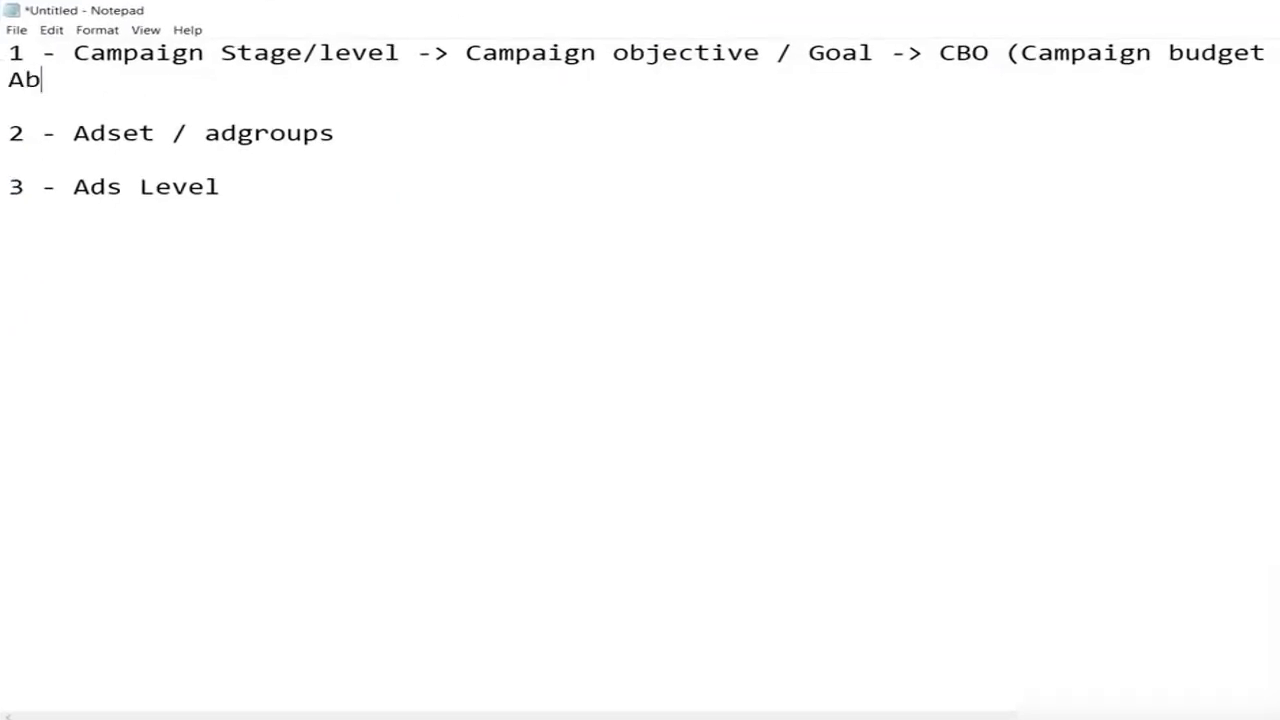
{"action": "type", "text": "AB testing"}
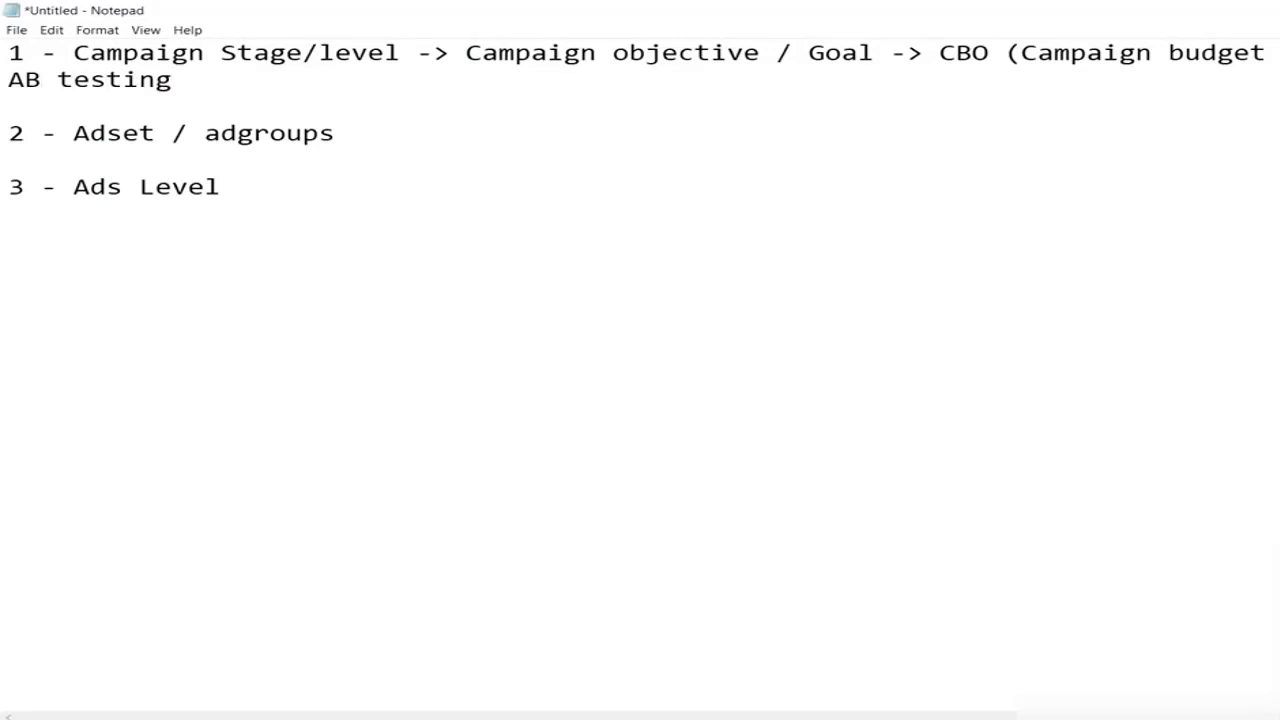
Switch to Ads Manager and start A/B test setup for the new campaign.
{"action": "key", "text": "alt+Tab"}
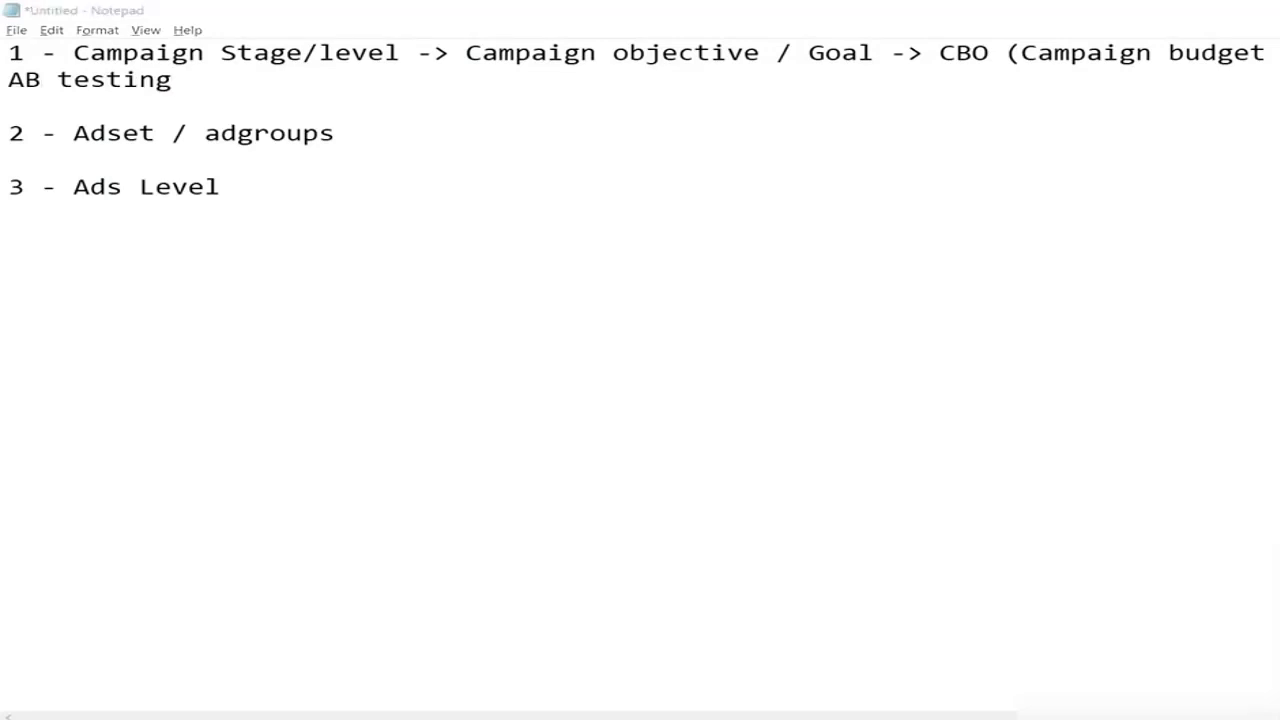
{"action": "scroll", "coordinate": [951, 505], "scroll_direction": "down", "scroll_amount": 3}
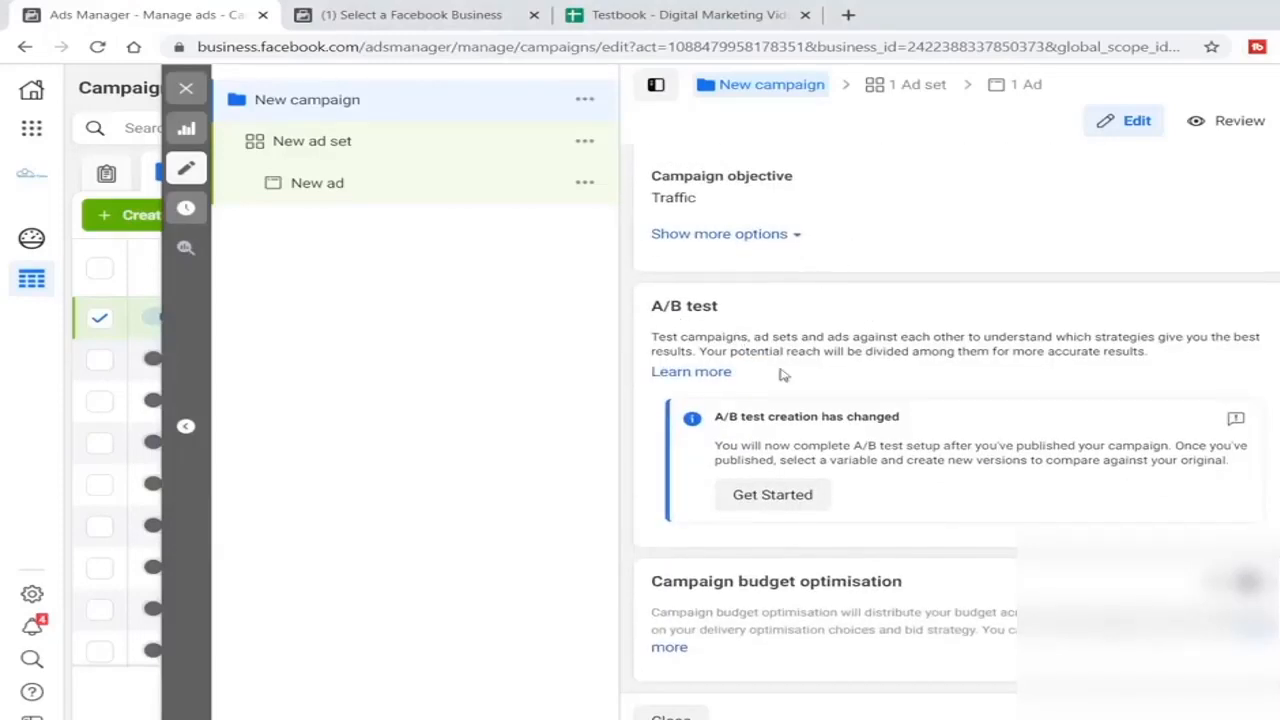
{"action": "left_click", "coordinate": [768, 494]}
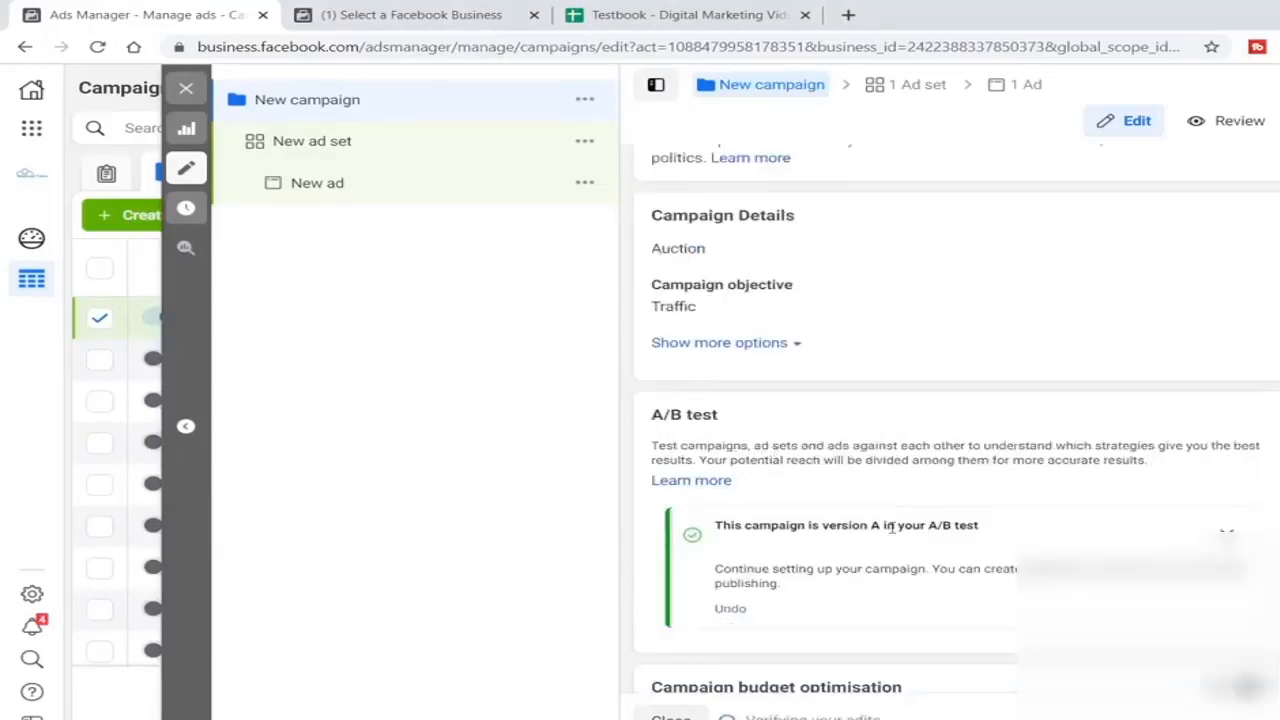
{"action": "scroll", "coordinate": [775, 452], "scroll_direction": "down", "scroll_amount": 1}
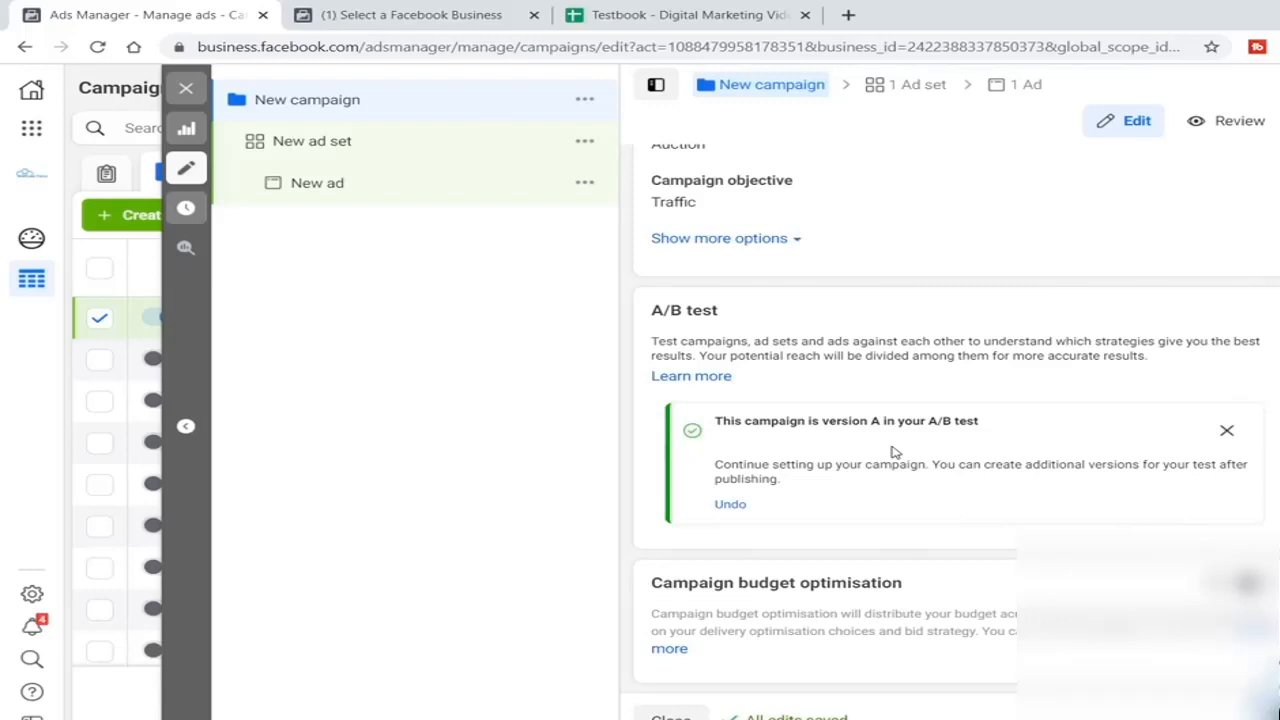
Switch to Notepad and append "settings" to the AB testing line.
{"action": "key", "text": "alt+Tab"}
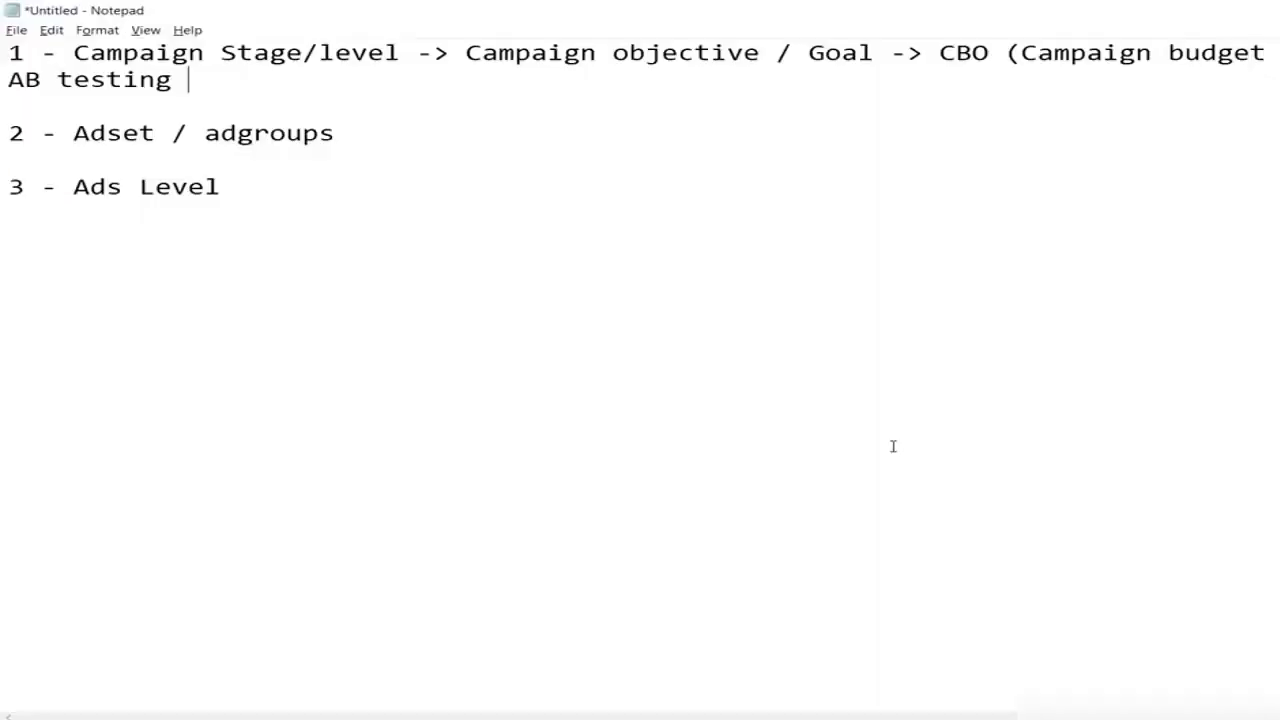
{"action": "type", "text": "settings"}
Switch to Edraw MindMaster and create a new mind map with a top-down layout.
{"action": "key", "text": "alt+Tab"}
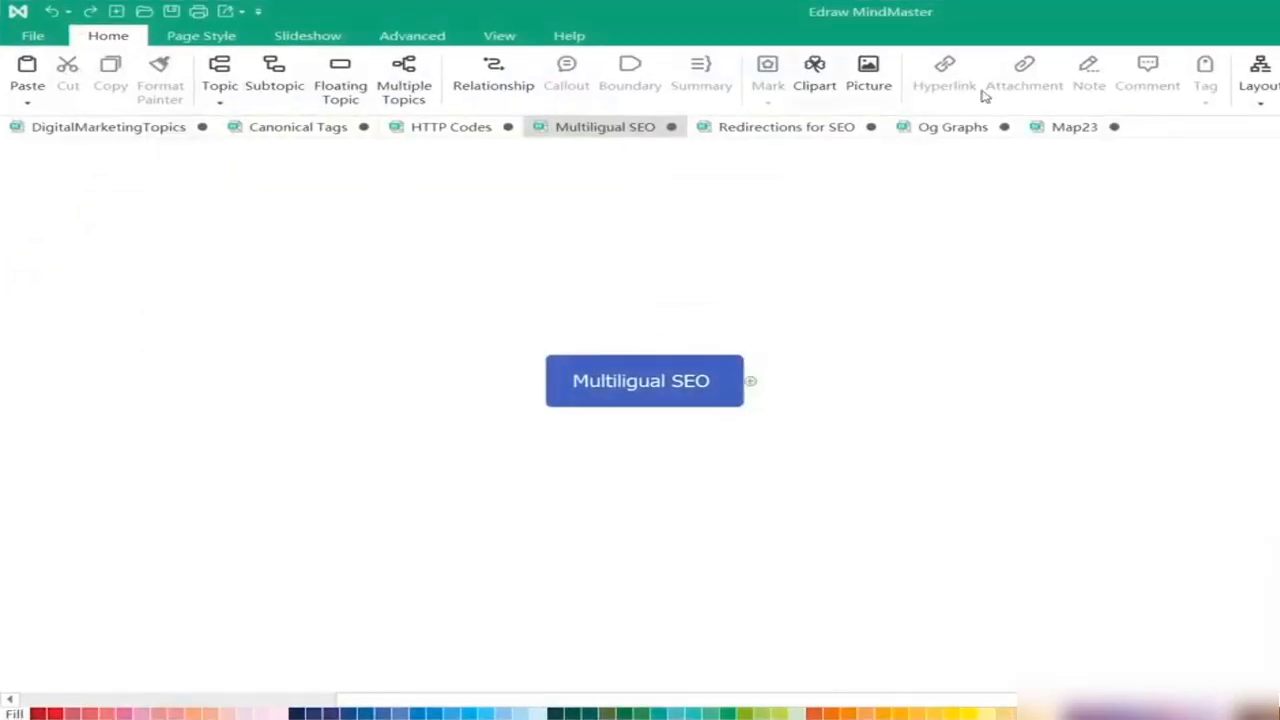
{"action": "left_click", "coordinate": [1180, 134]}
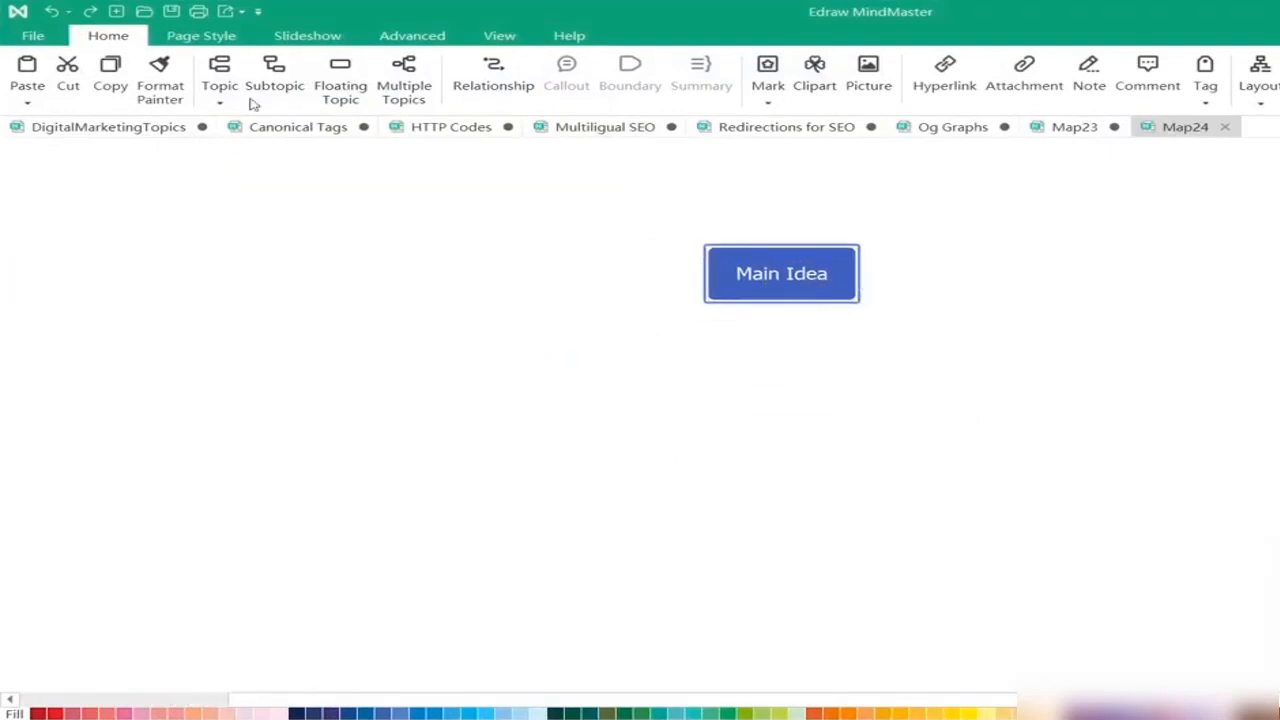
{"action": "left_click", "coordinate": [201, 36]}
{"action": "left_click", "coordinate": [90, 37]}
{"action": "left_click", "coordinate": [1258, 76]}
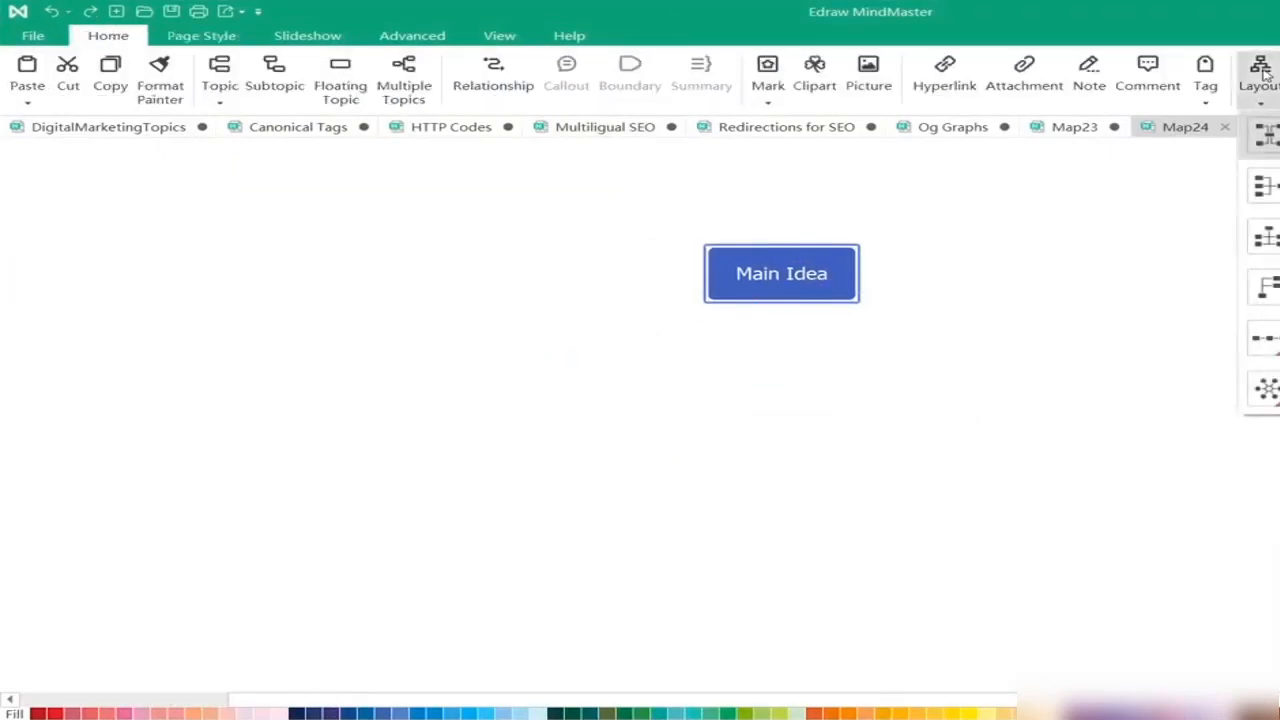
{"action": "left_click", "coordinate": [1266, 136]}
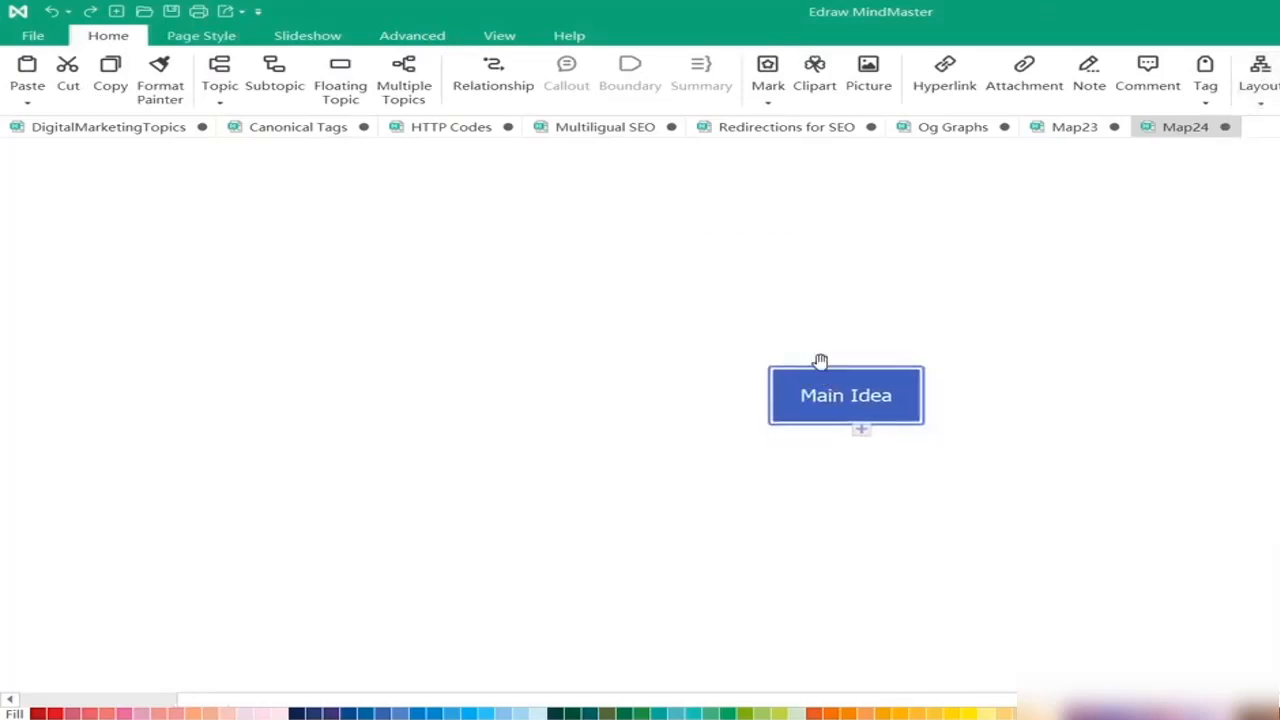
Rename the main idea as "Campaign".
{"action": "type", "text": "Camapgin"}
{"action": "key", "text": "BackSpace"}
{"action": "key", "text": "BackSpace"}
{"action": "key", "text": "BackSpace"}
{"action": "key", "text": "BackSpace"}
{"action": "key", "text": "BackSpace"}
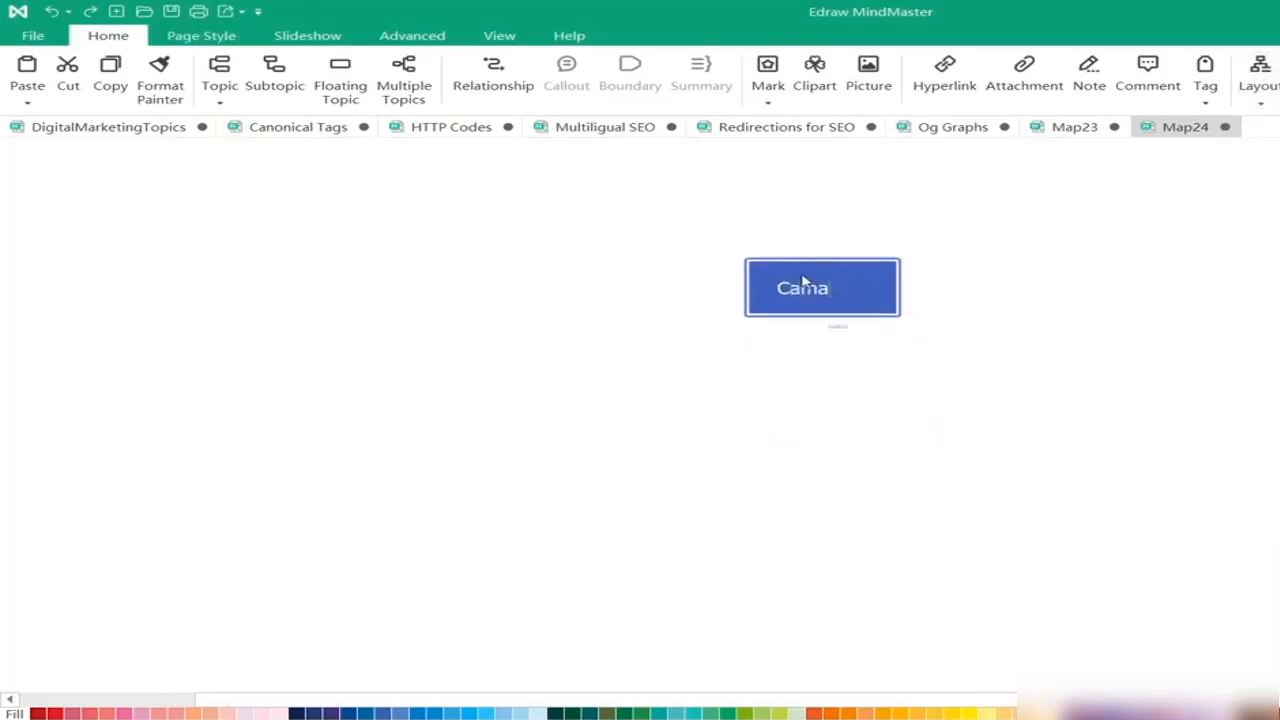
{"action": "type", "text": "paign"}
{"action": "left_click", "coordinate": [827, 343]}
{"action": "left_click", "coordinate": [820, 294]}
Add a topic named "Adset Level" under Campaign.
{"action": "left_click", "coordinate": [836, 323]}
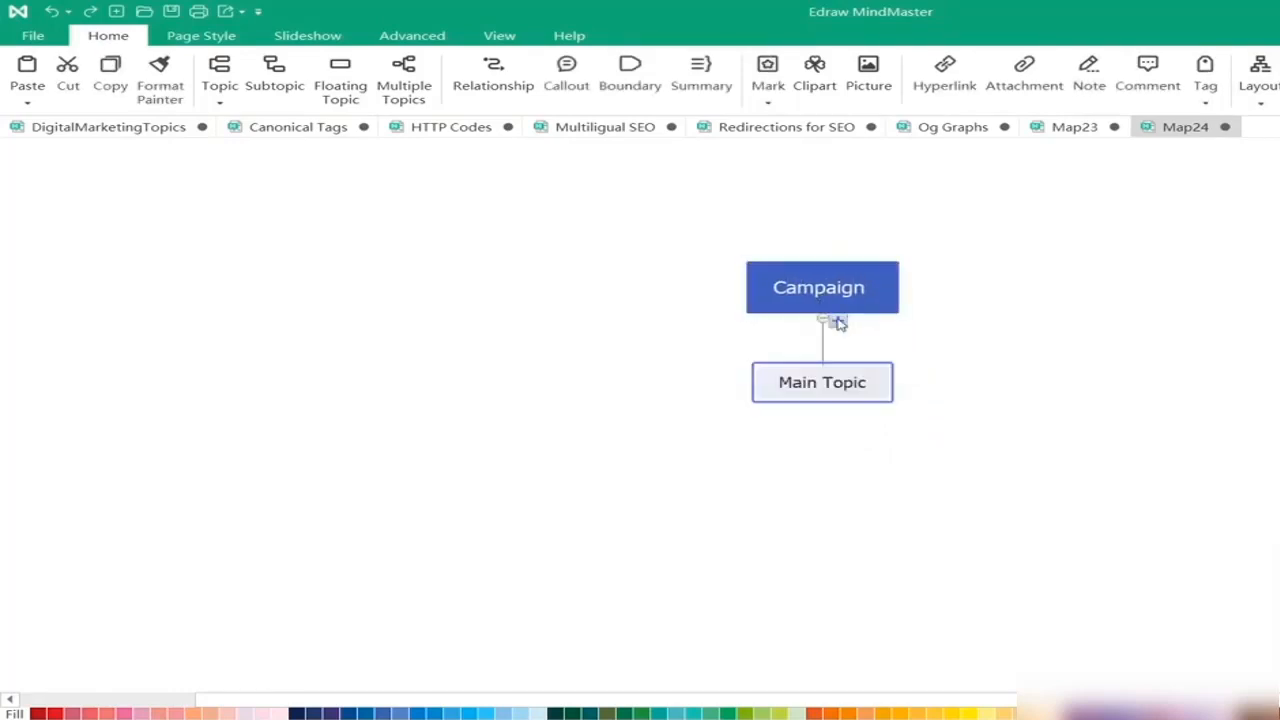
{"action": "type", "text": "Adset Level"}
{"action": "left_click", "coordinate": [966, 459]}
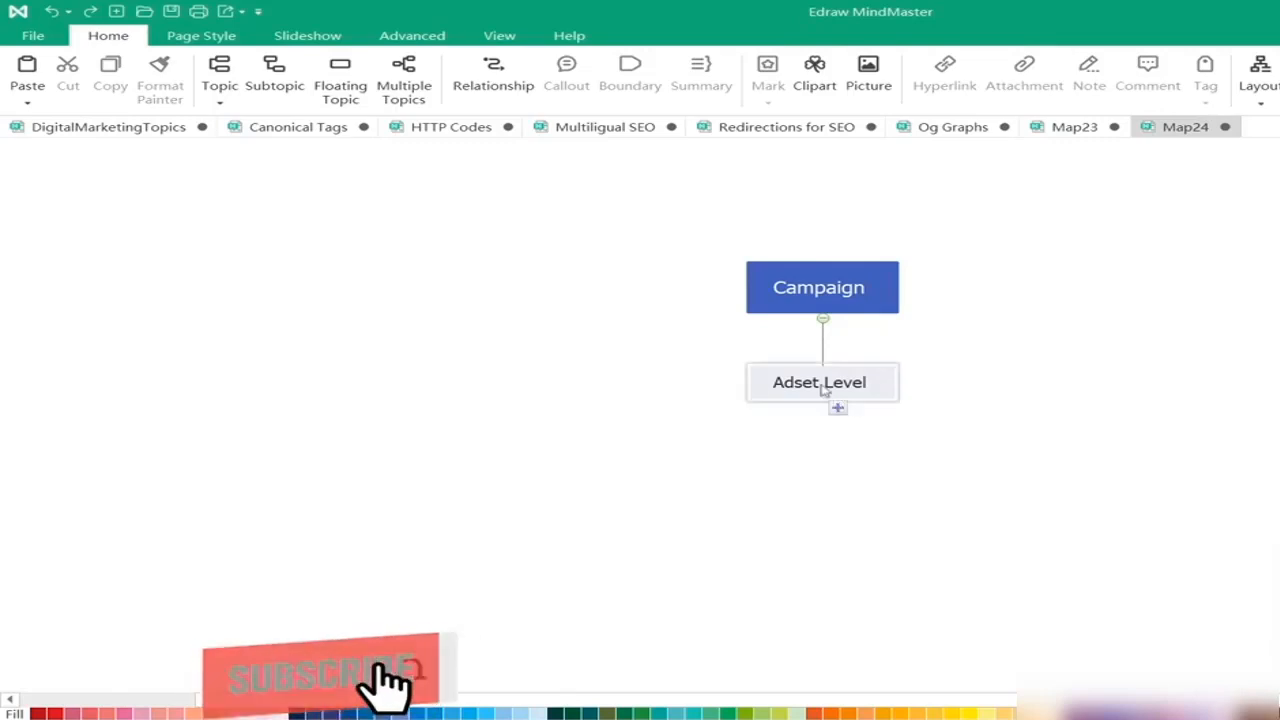
Add two subtopics named "Ad1" and "Ad2" under Adset Level.
{"action": "left_click", "coordinate": [838, 407]}
{"action": "type", "text": "Ad1"}
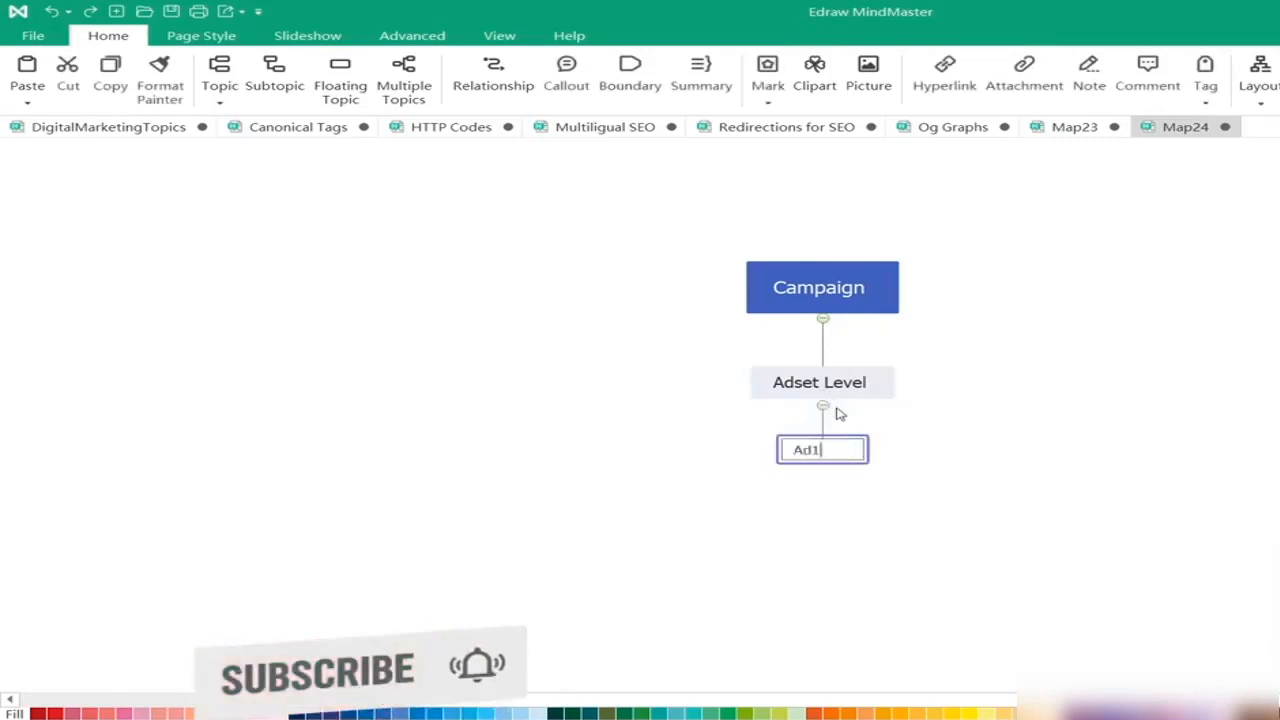
{"action": "left_click", "coordinate": [840, 414]}
{"action": "left_click", "coordinate": [841, 412]}
{"action": "type", "text": "Ad"}
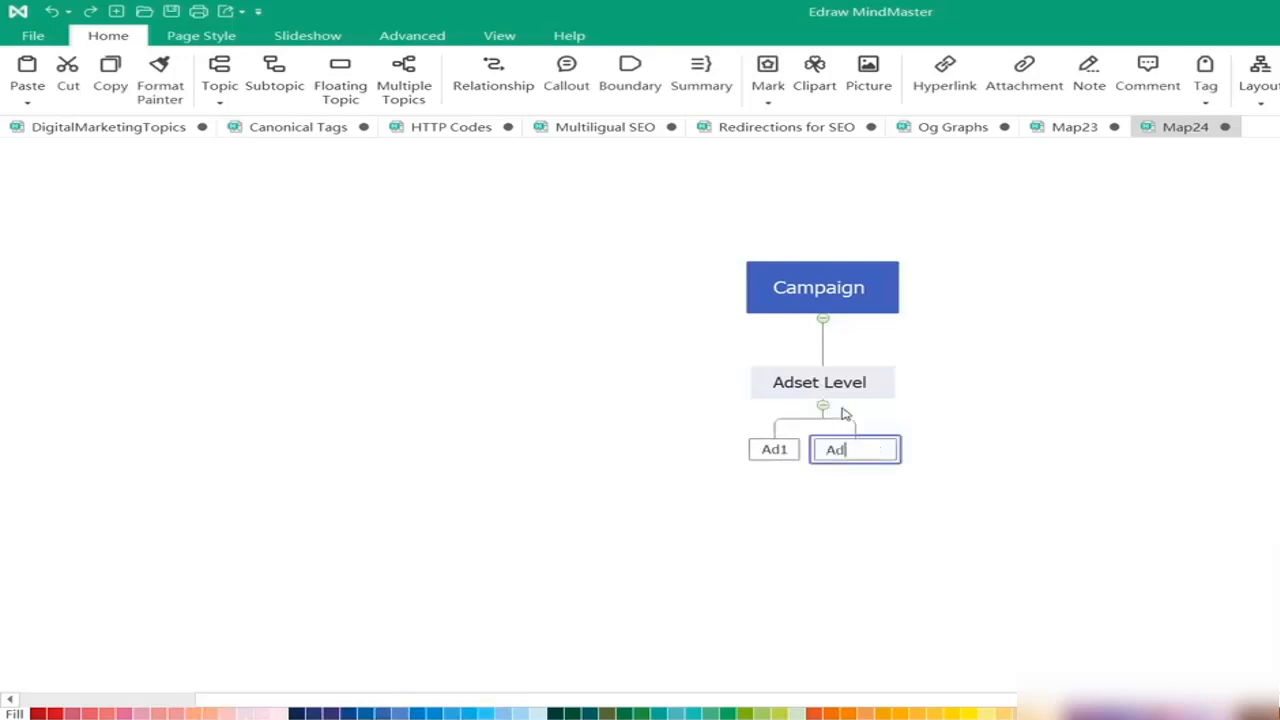
{"action": "type", "text": "2"}
{"action": "left_click", "coordinate": [841, 409]}
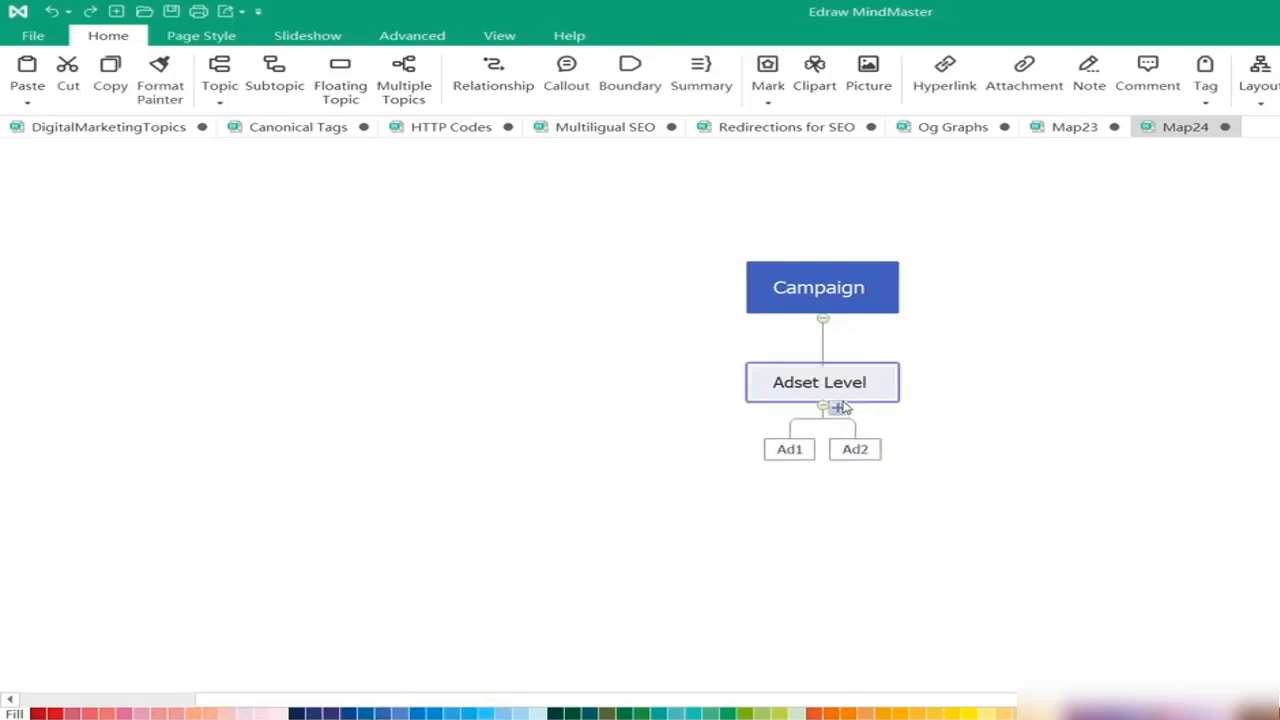
{"action": "key", "text": "ctrl+n"}
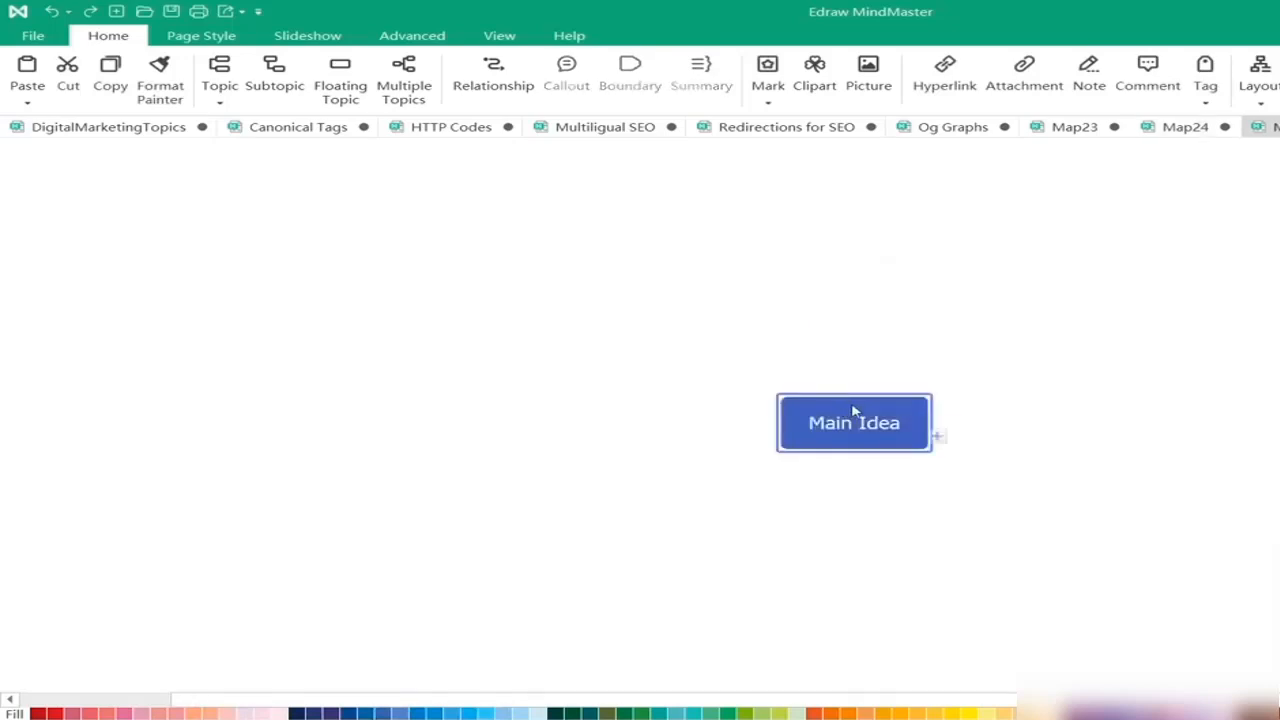
{"action": "left_click", "coordinate": [938, 437]}
{"action": "left_click", "coordinate": [787, 280]}
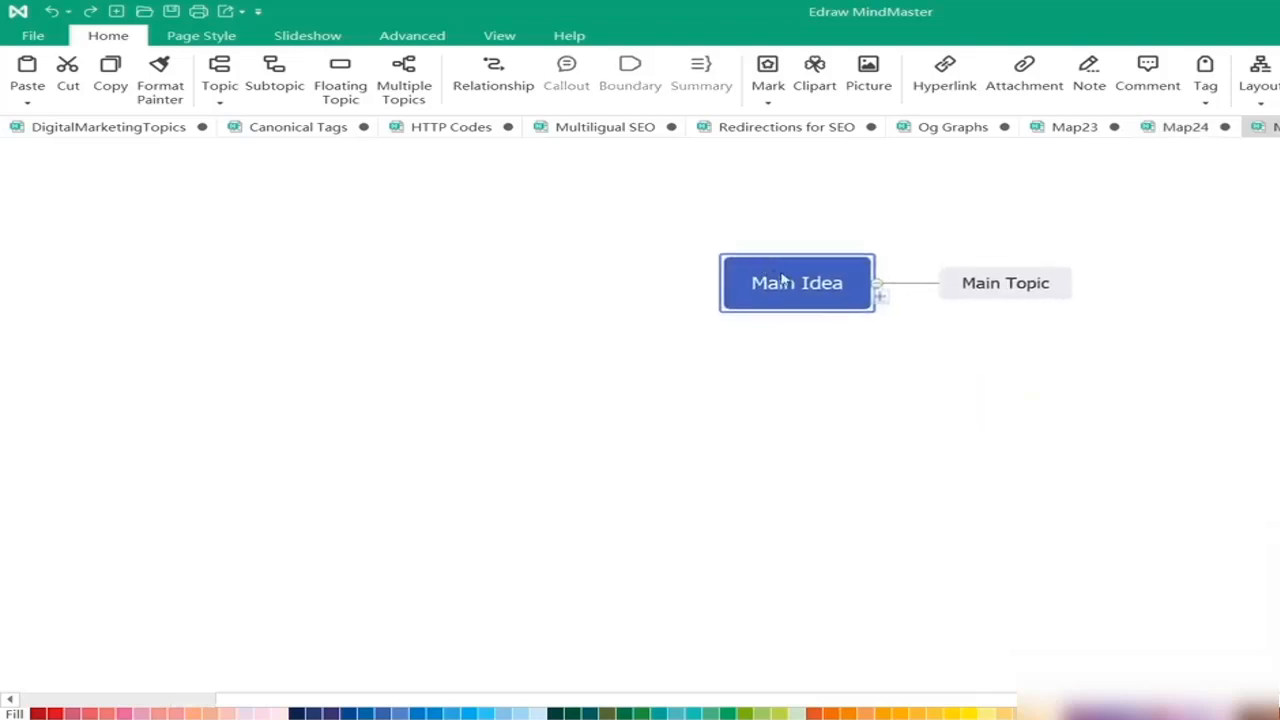
{"action": "double_click", "coordinate": [787, 280]}
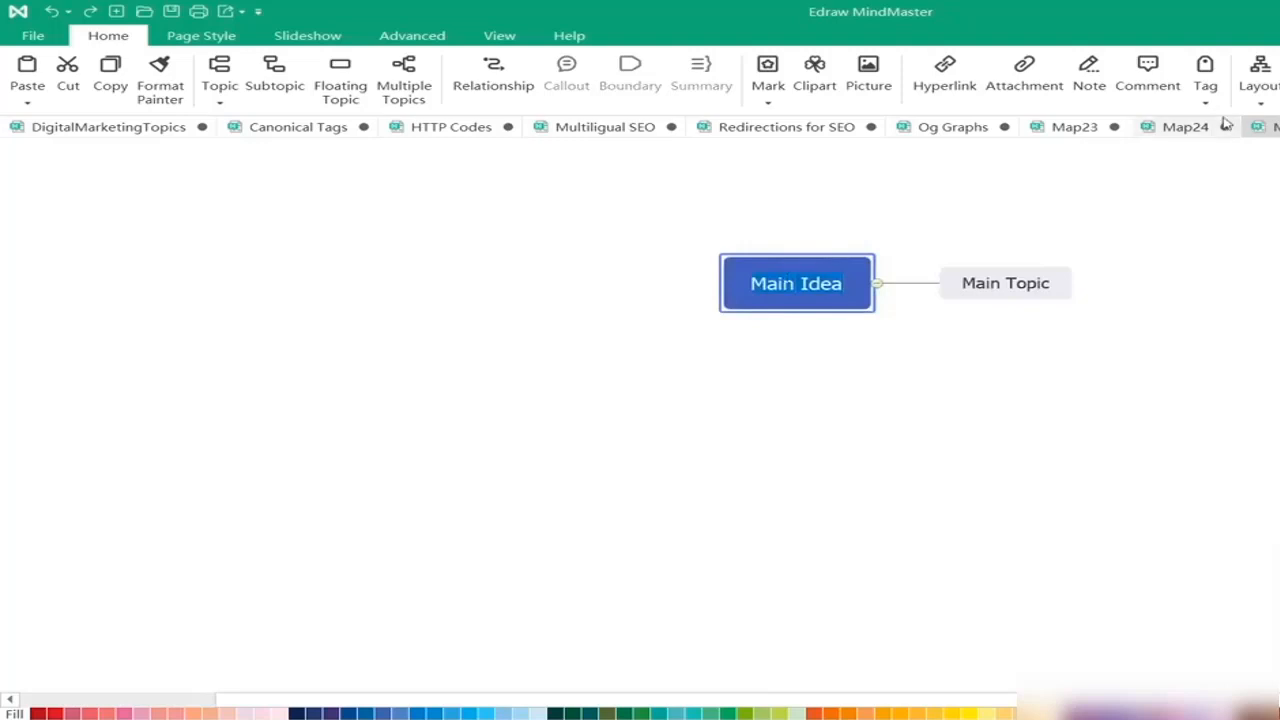
{"action": "left_click", "coordinate": [1185, 127]}
{"action": "left_click", "coordinate": [823, 394]}
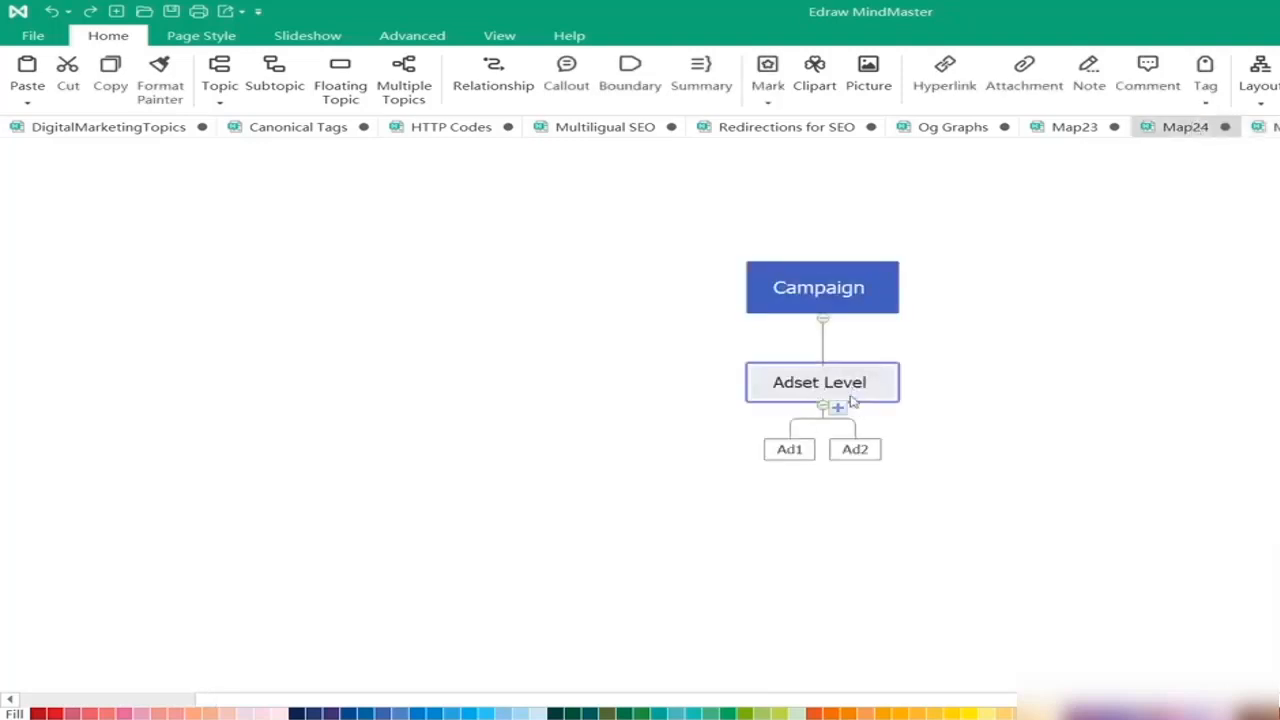
Add a third subtopic named "Ad3" under Adset Level.
{"action": "left_click", "coordinate": [838, 409]}
{"action": "type", "text": "Ad3"}
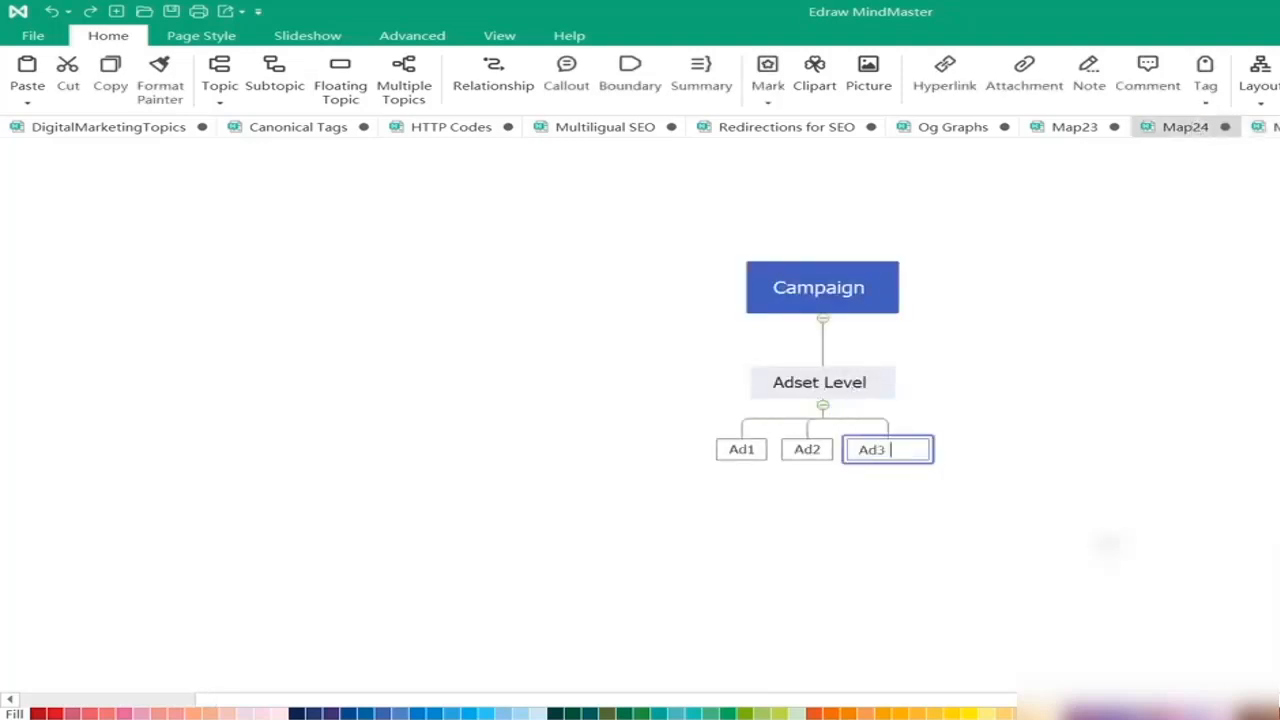
{"action": "left_click", "coordinate": [1100, 543]}
{"action": "left_click_drag", "start_coordinate": [656, 418], "coordinate": [1030, 490]}
{"action": "left_click", "coordinate": [677, 593]}
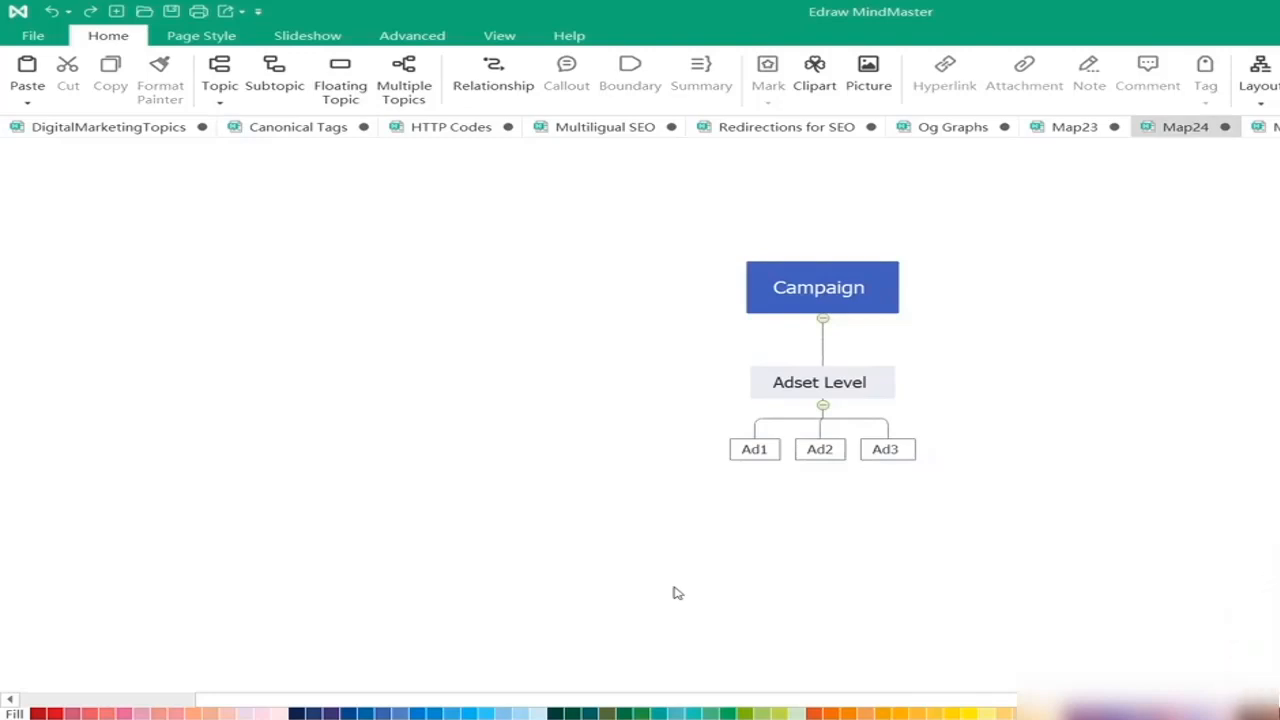
Add a subtopic named "C1" under Ad1 and a subtopic named "C2" under Ad2.
{"action": "left_click", "coordinate": [765, 462]}
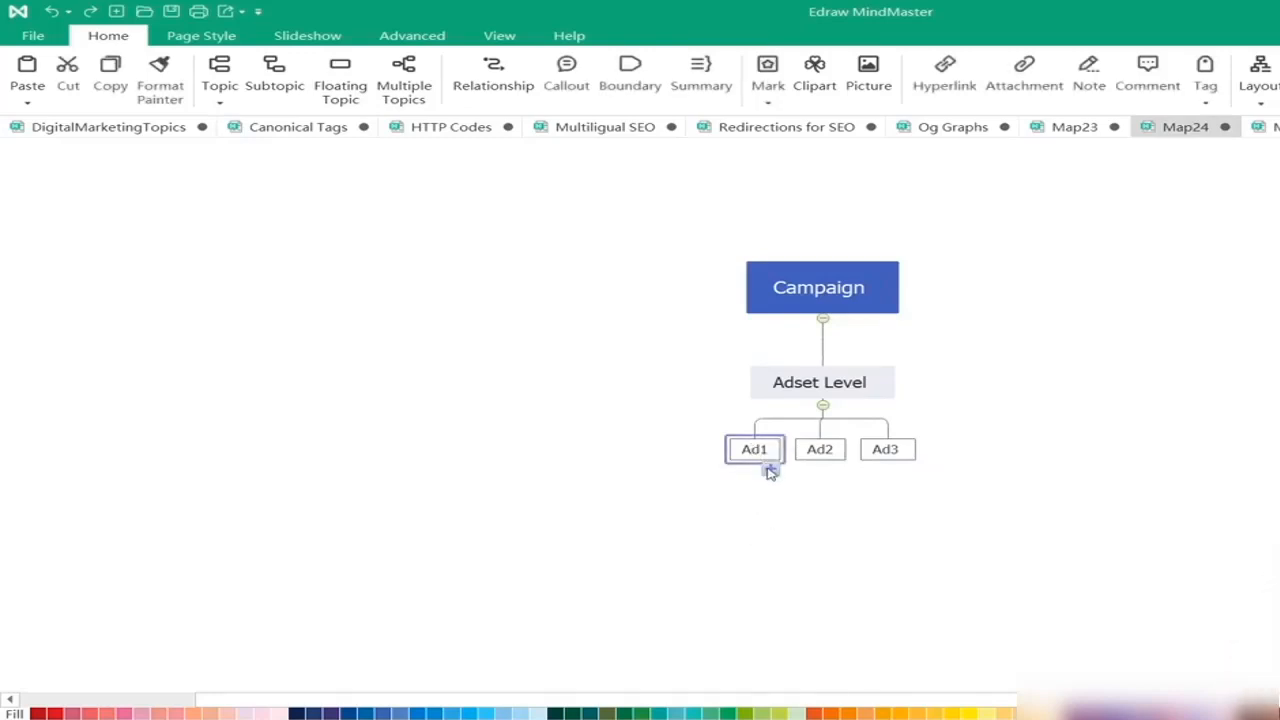
{"action": "left_click", "coordinate": [770, 471]}
{"action": "type", "text": "C1"}
{"action": "left_click", "coordinate": [828, 452]}
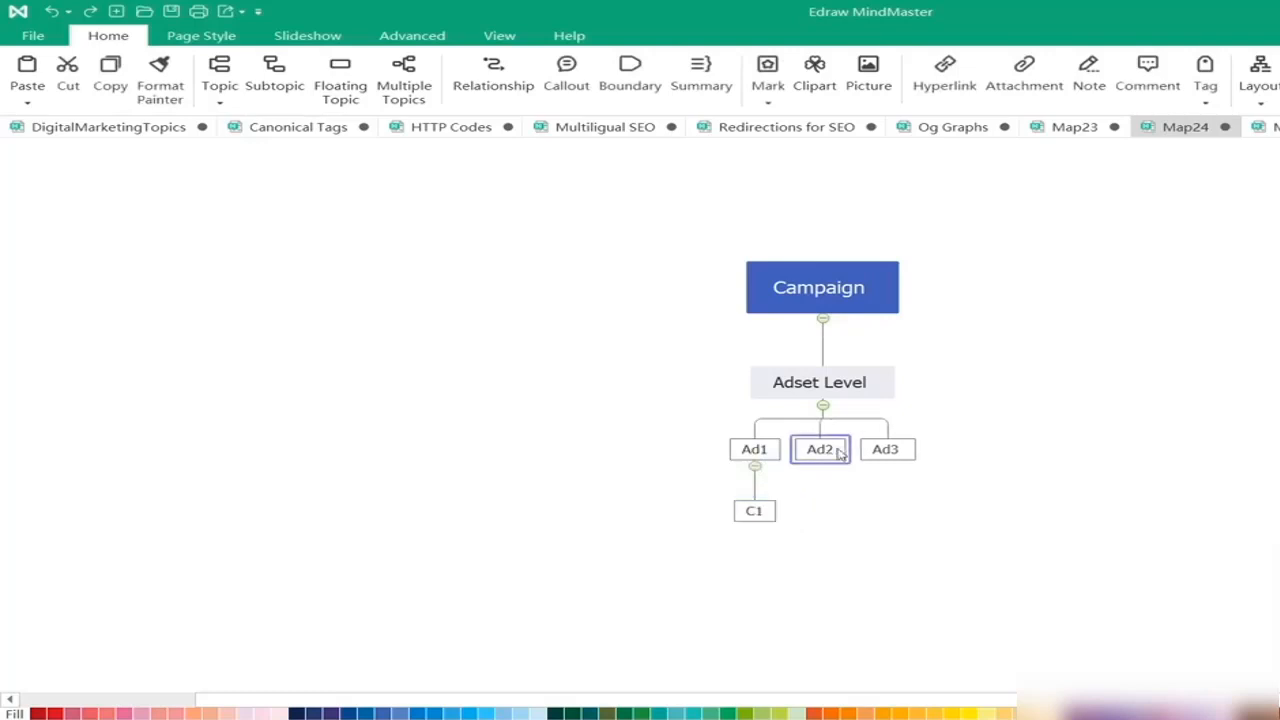
{"action": "left_click", "coordinate": [834, 469]}
{"action": "type", "text": "C2"}
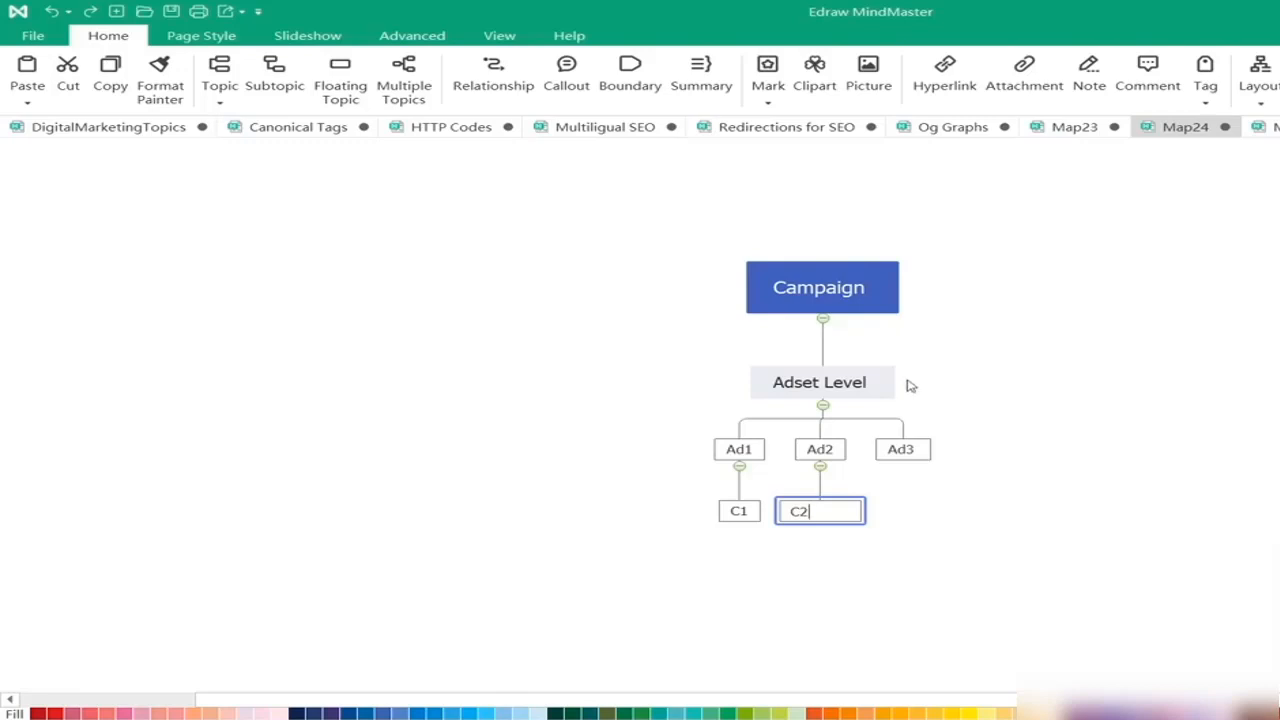
Add a second main topic under Campaign, beside Adset Level, keeping its default name.
{"action": "left_click", "coordinate": [870, 382]}
{"action": "left_click", "coordinate": [843, 286]}
{"action": "left_click", "coordinate": [838, 321]}
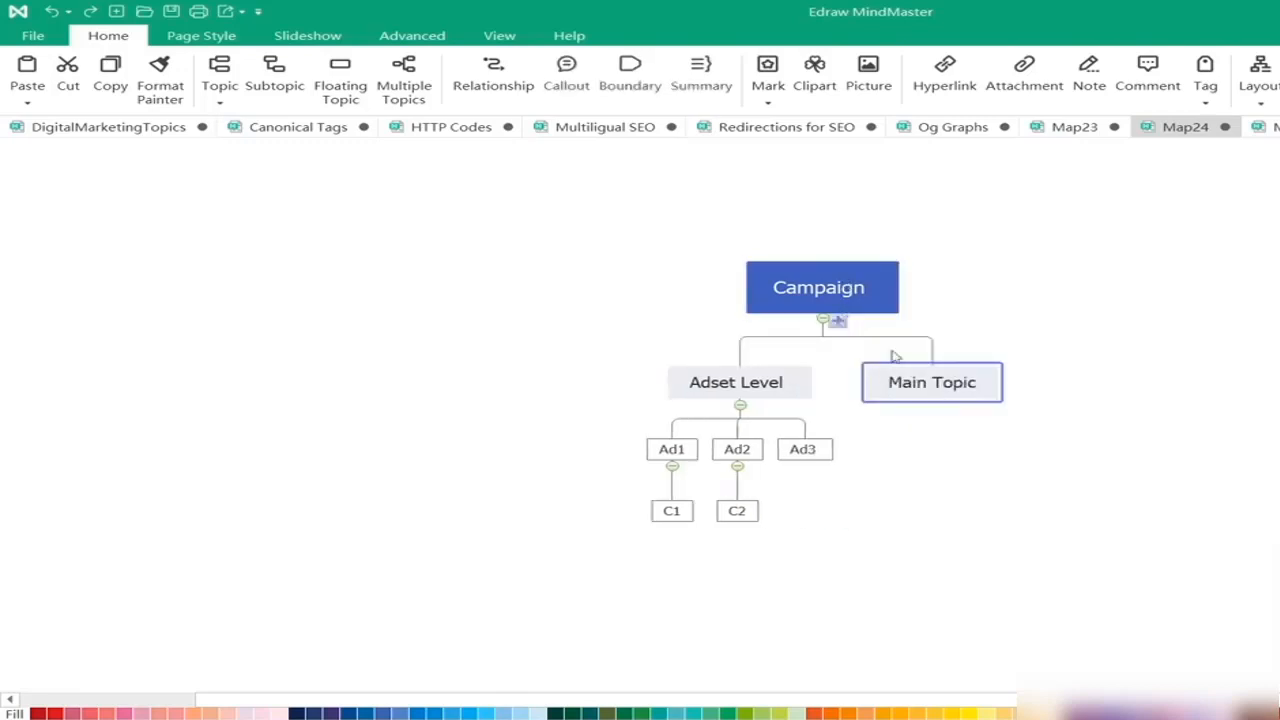
Add a subtopic under Adset Level named "Targeting -> Lucknow".
{"action": "left_click", "coordinate": [714, 391]}
{"action": "left_click", "coordinate": [755, 408]}
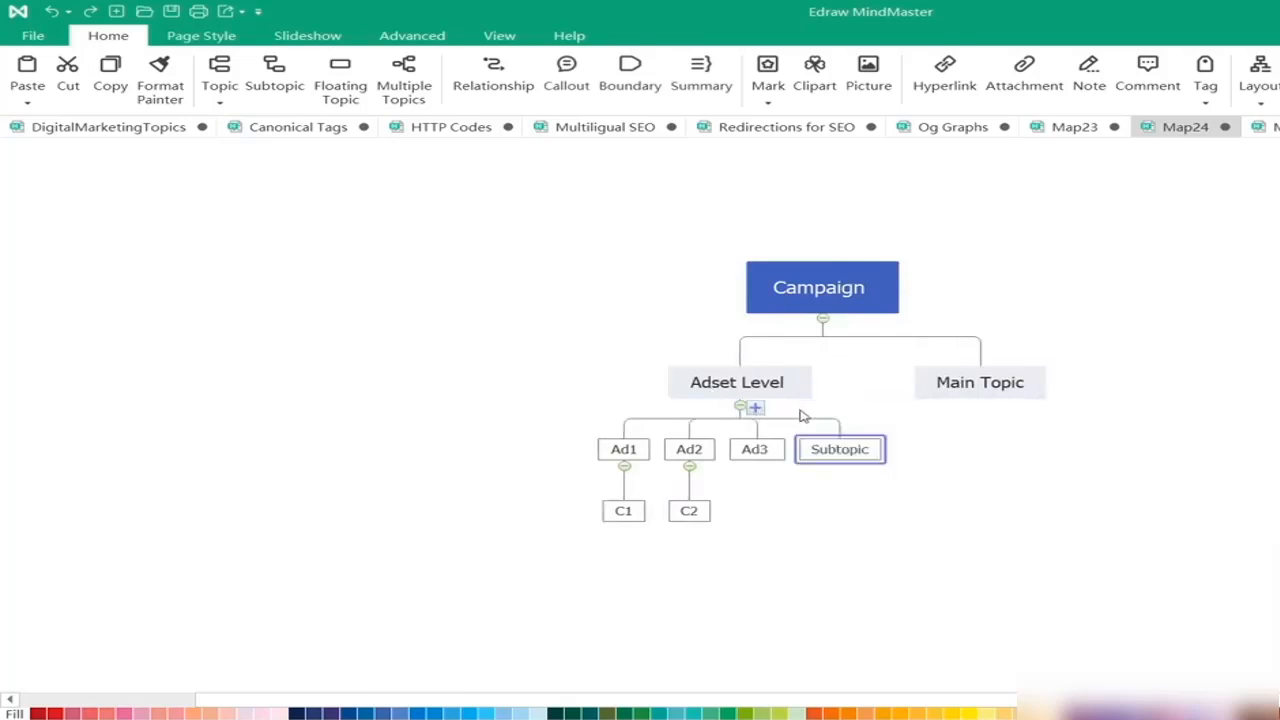
{"action": "left_click", "coordinate": [755, 384]}
{"action": "left_click", "coordinate": [840, 449]}
{"action": "type", "text": "Targetin"}
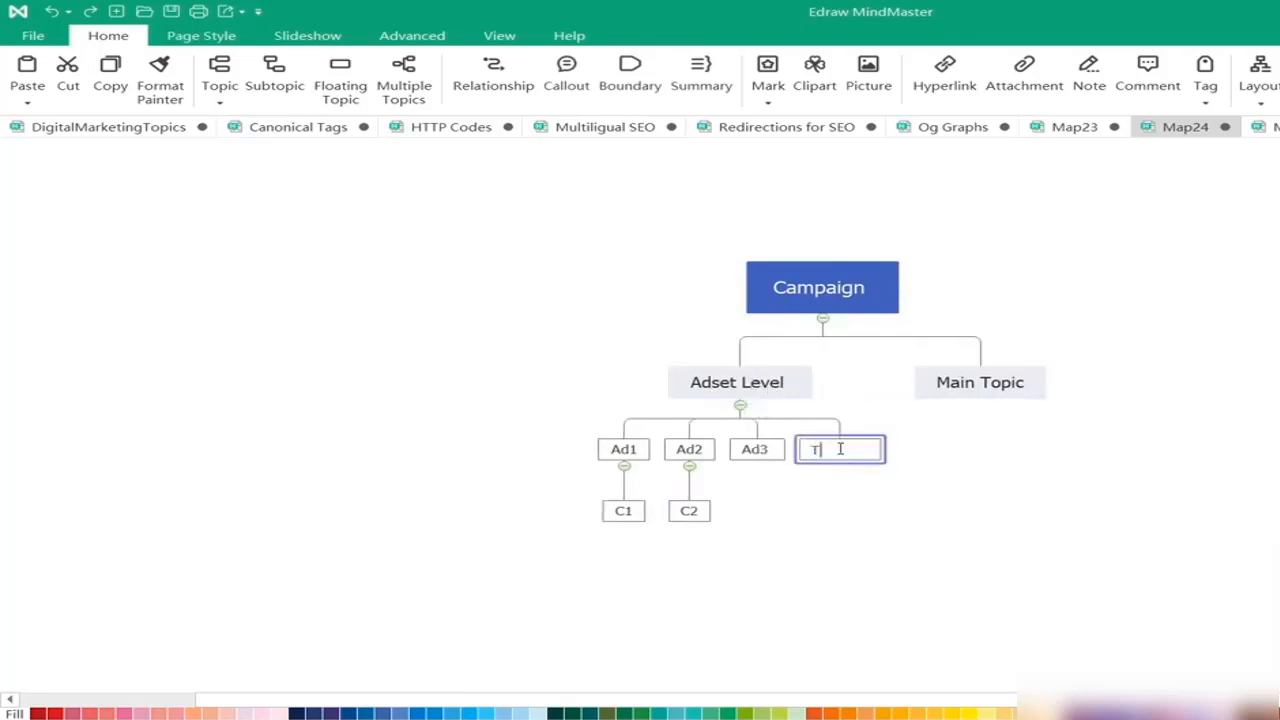
{"action": "type", "text": "g -> Lucknow"}
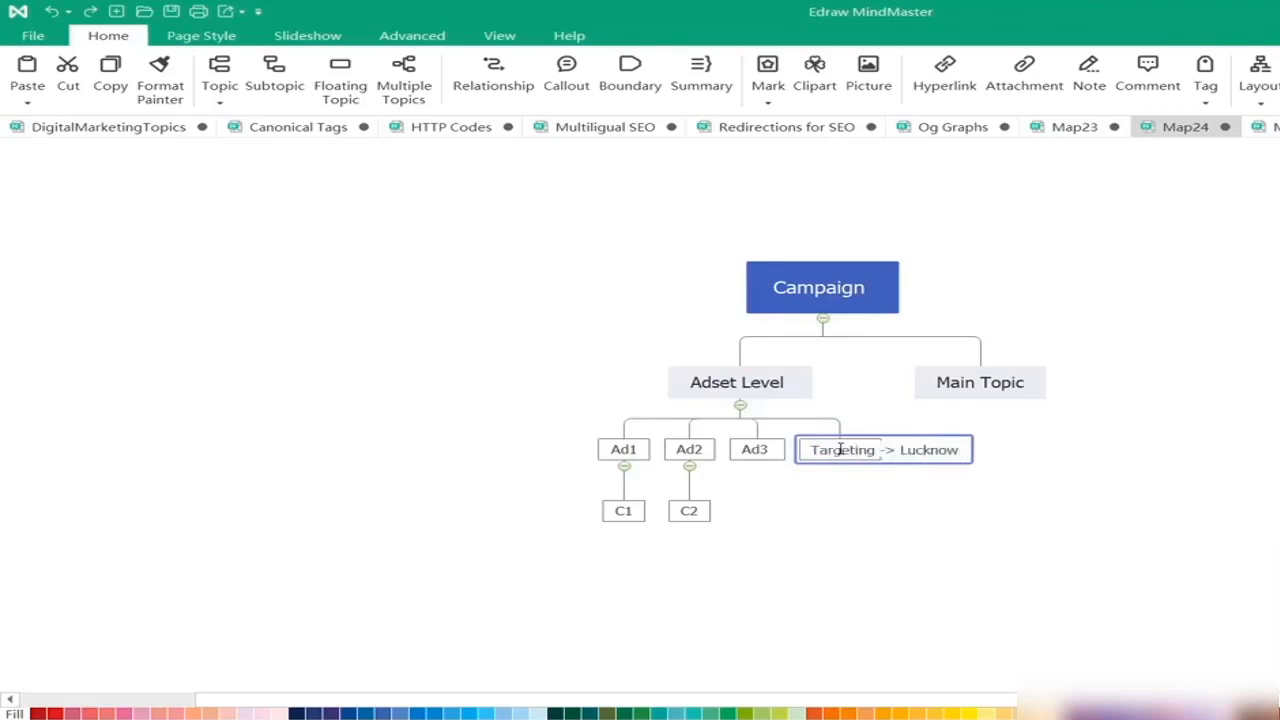
{"action": "left_click", "coordinate": [891, 512]}
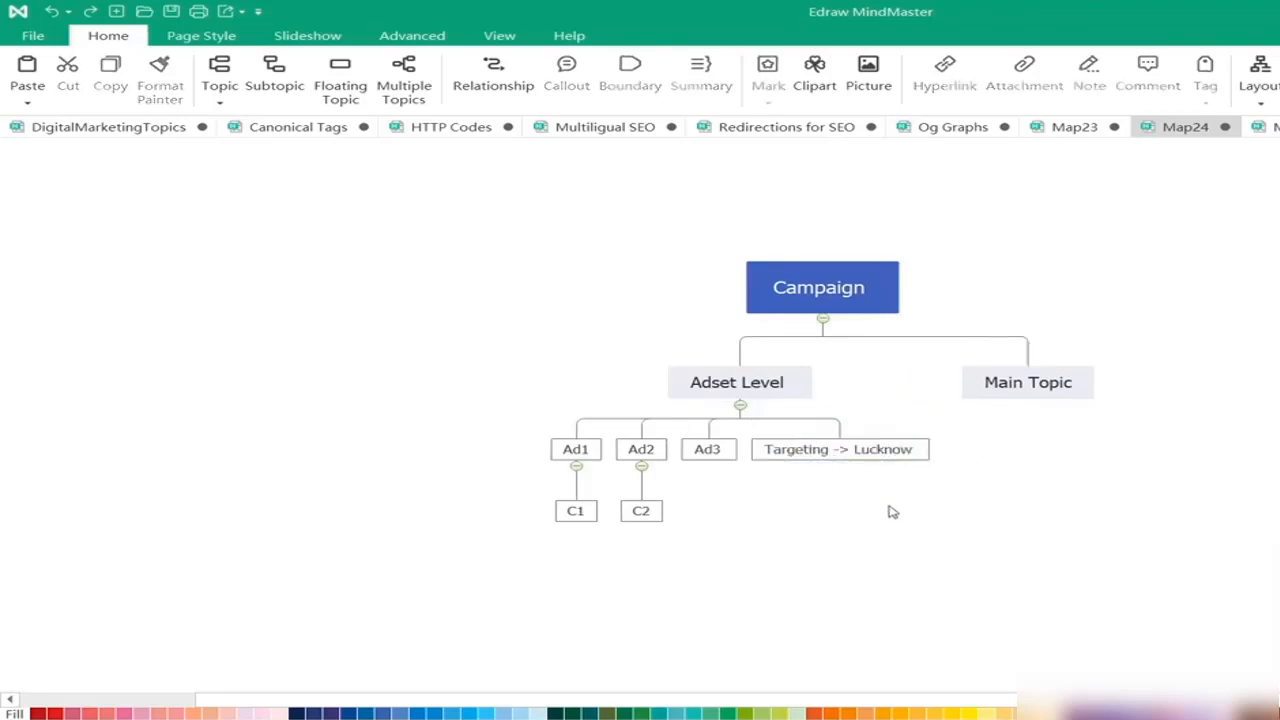
Add a subtopic named "Targeting -> Kanpur" under the second main topic.
{"action": "left_click", "coordinate": [1044, 409]}
{"action": "left_click", "coordinate": [1044, 409]}
{"action": "double_click", "coordinate": [1048, 450]}
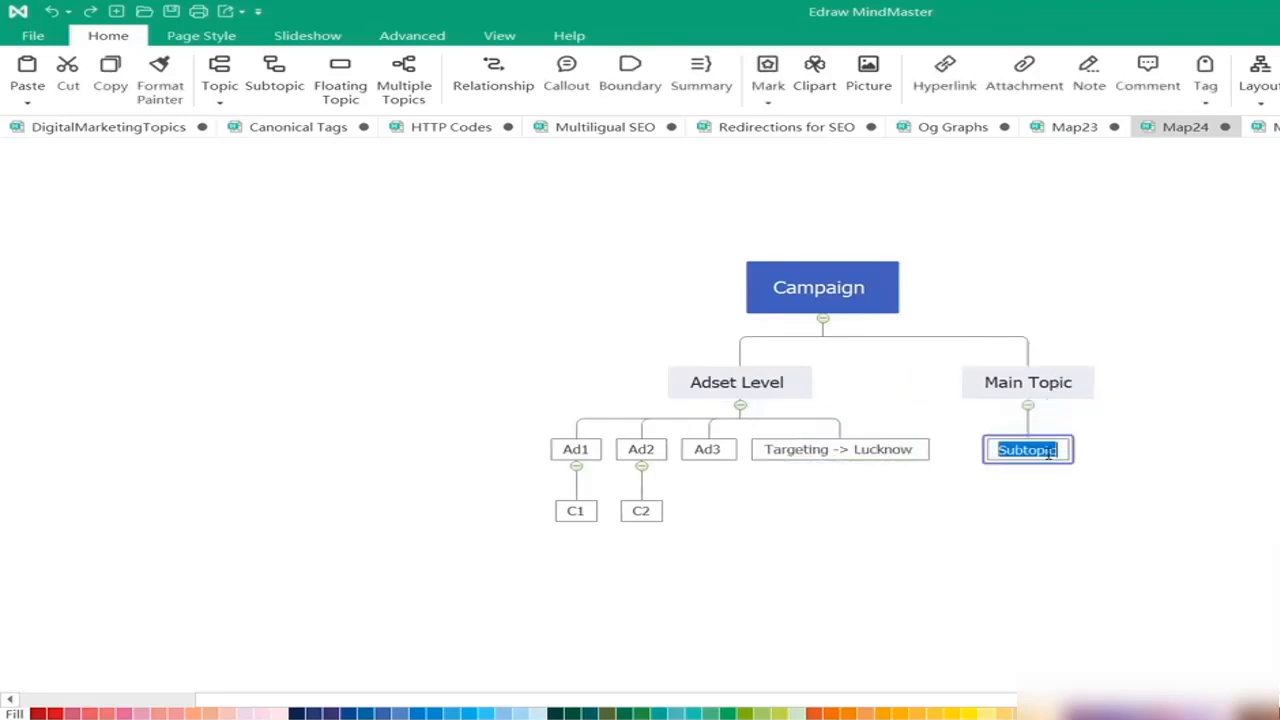
{"action": "type", "text": "Targeting -"}
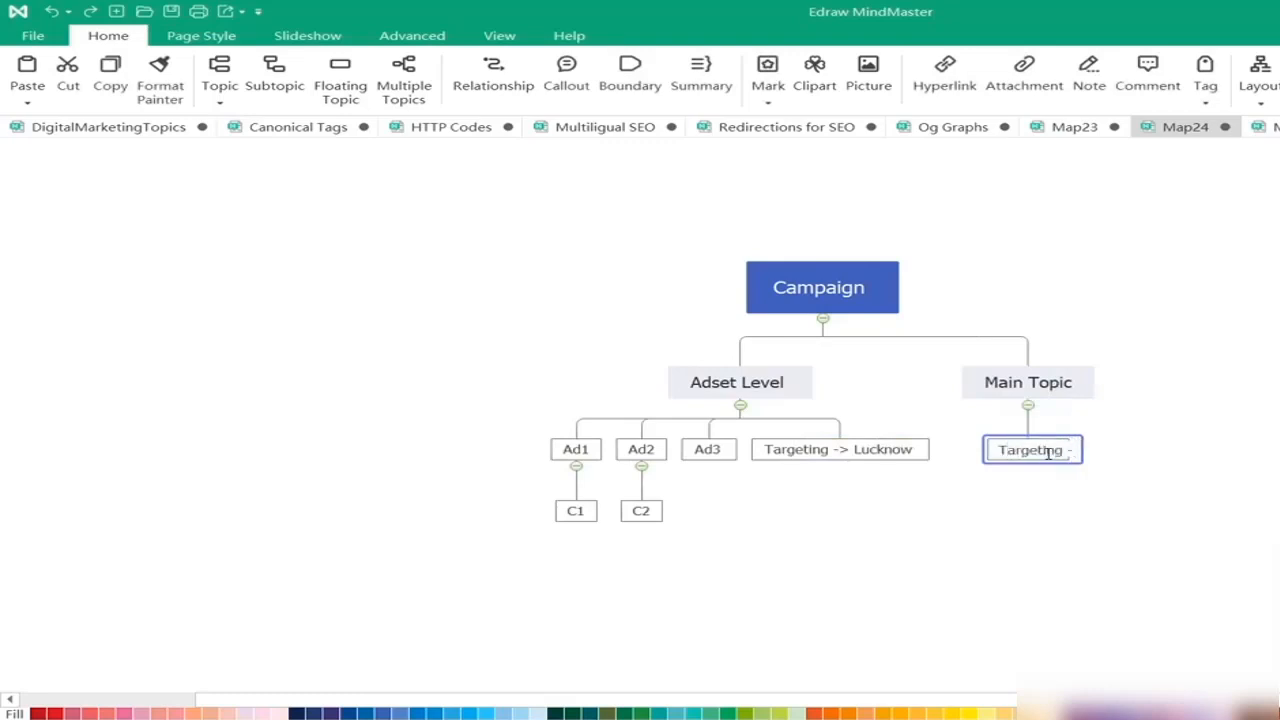
{"action": "type", "text": "> Kanpur"}
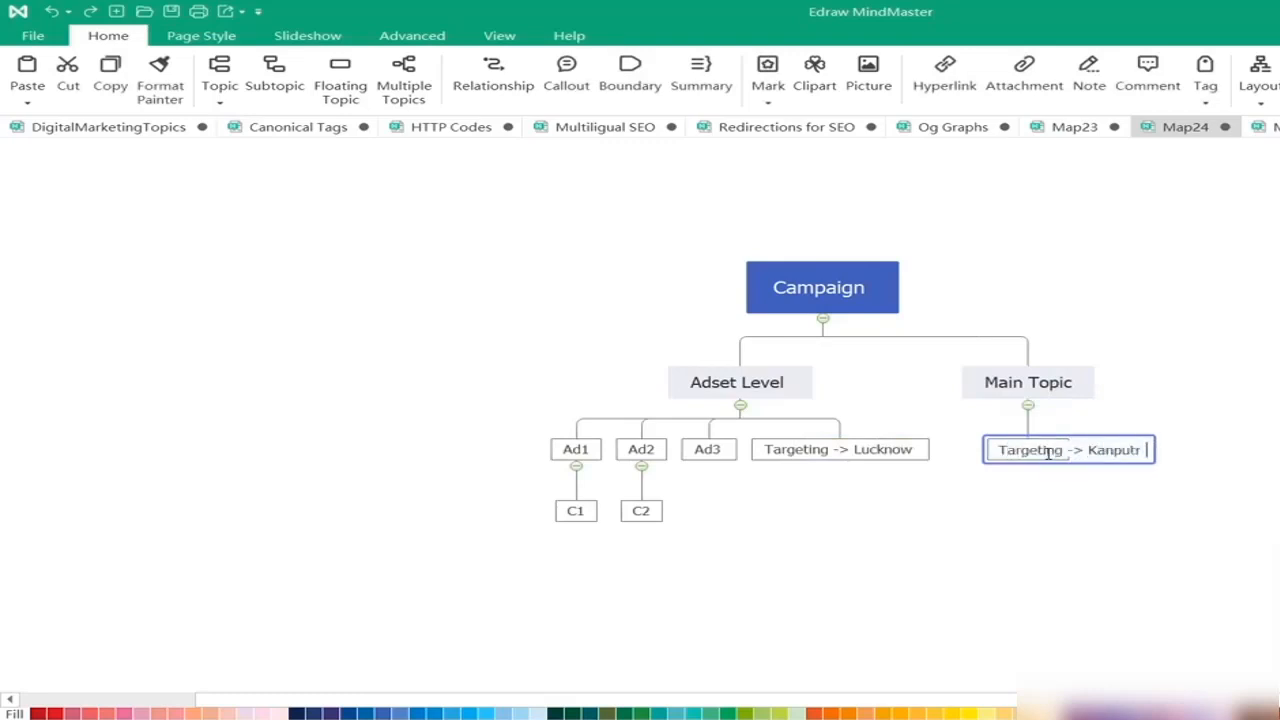
{"action": "left_click", "coordinate": [1112, 578]}
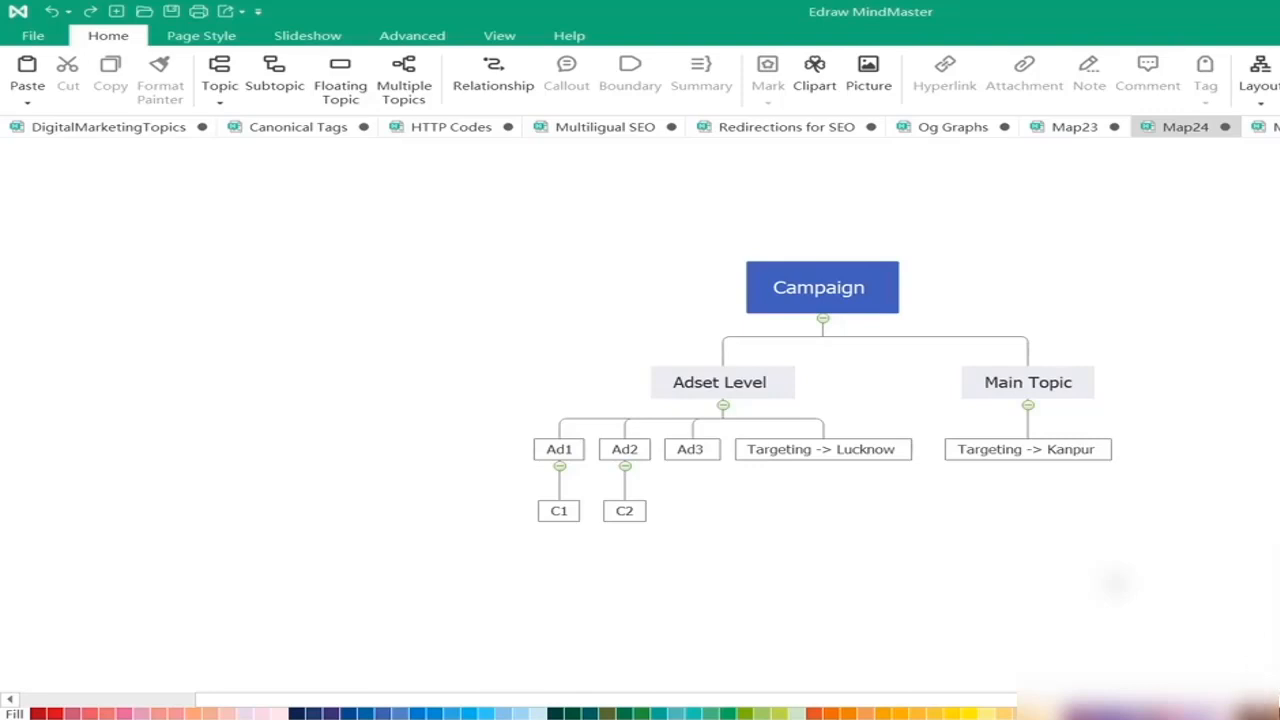
Extend the Lucknow subtopic's text to "Targeting -> Lucknow, Kanpur" and delete the separate Kanpur subtopic under the second main topic.
{"action": "double_click", "coordinate": [894, 450]}
{"action": "left_click", "coordinate": [897, 450]}
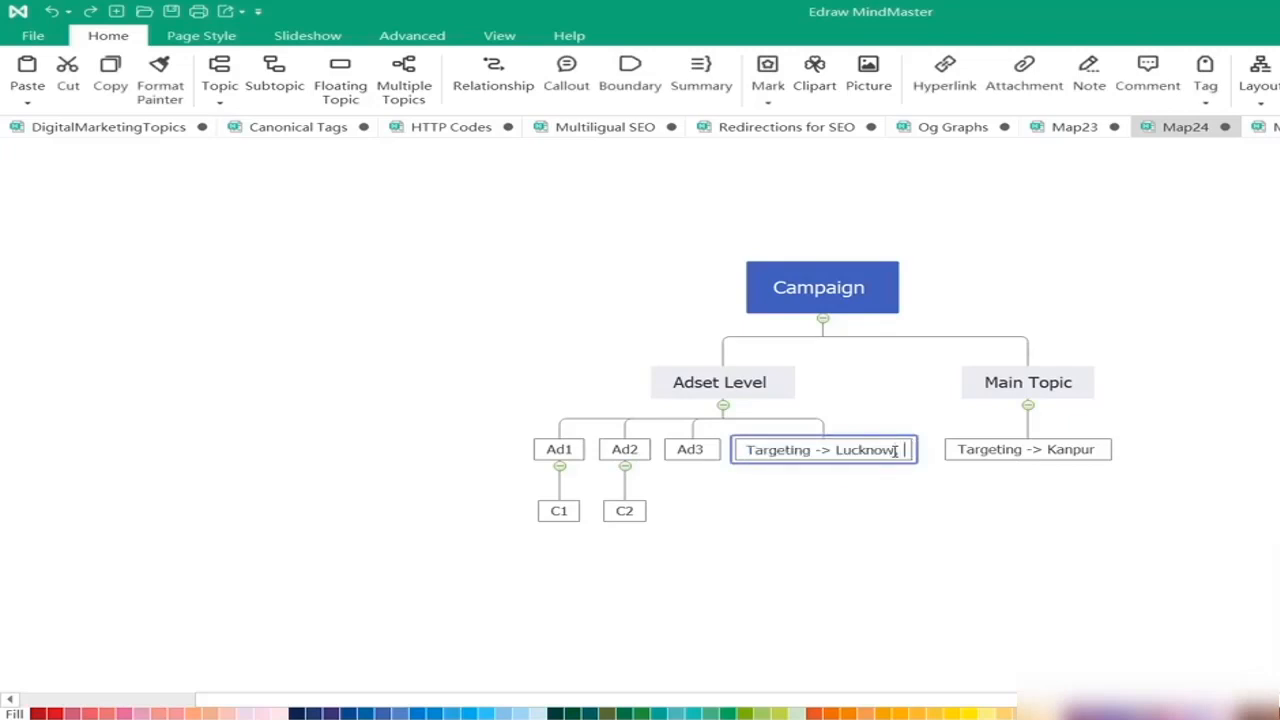
{"action": "type", "text": "Ka"}
{"action": "type", "text": "npur"}
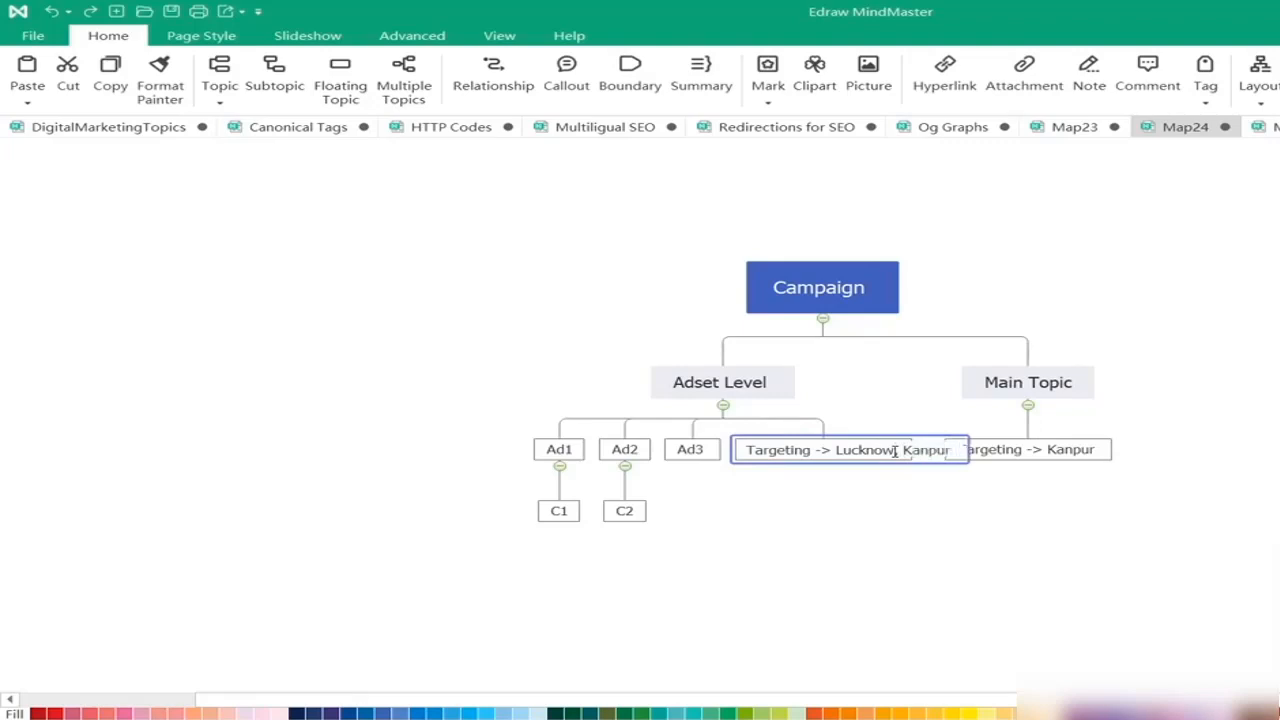
{"action": "left_click", "coordinate": [928, 526]}
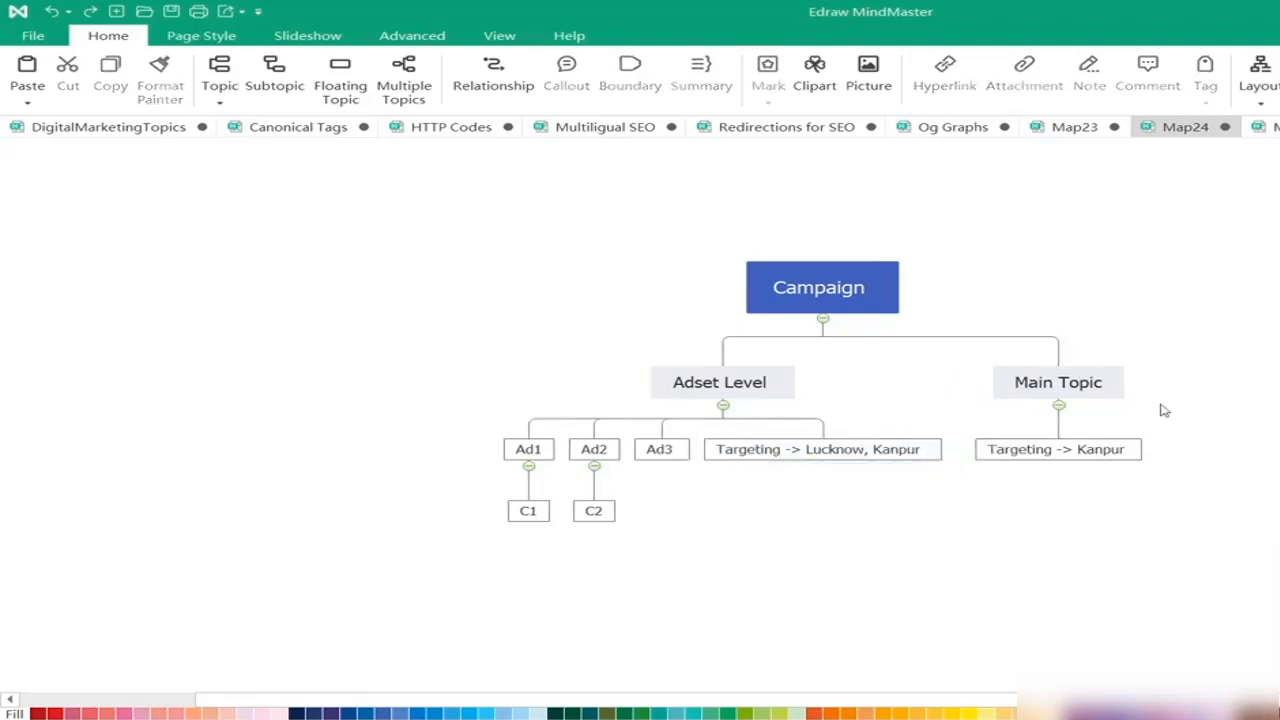
{"action": "left_click", "coordinate": [1072, 460]}
{"action": "key", "text": "Delete"}
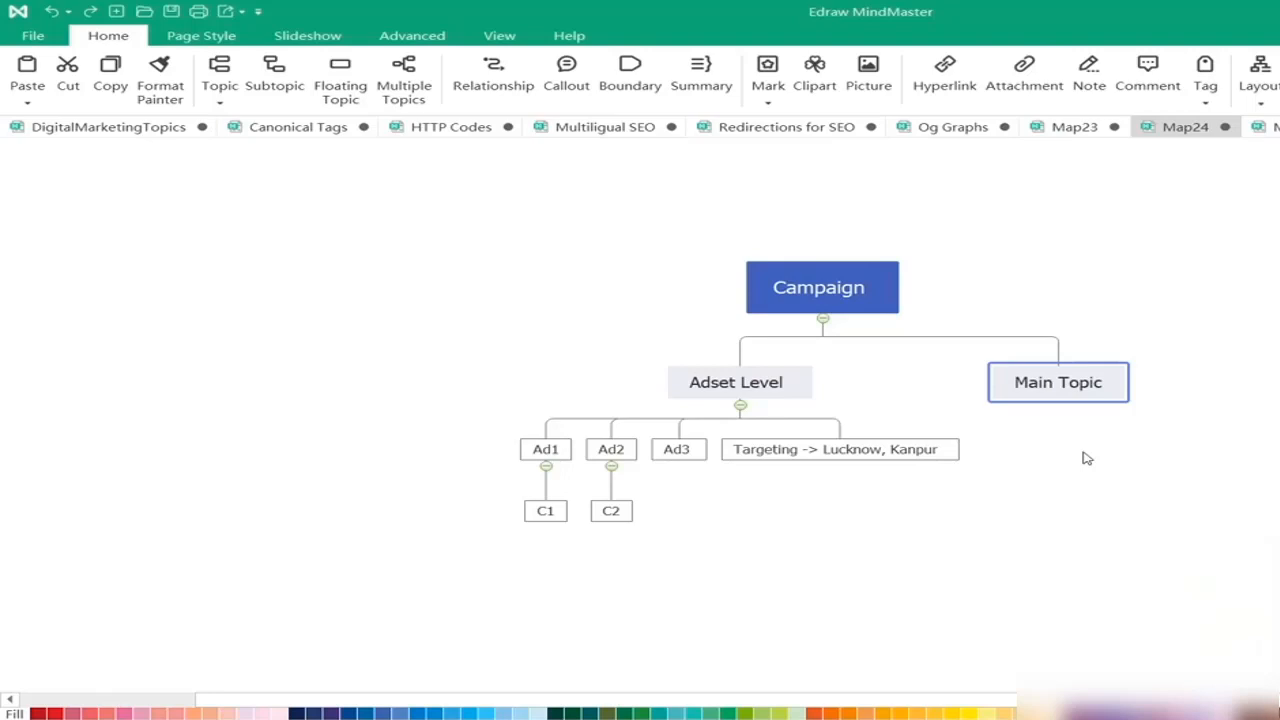
Switch to Ads Manager and examine the settings of the new ad set and the new campaign.
{"action": "key", "text": "alt+Tab"}
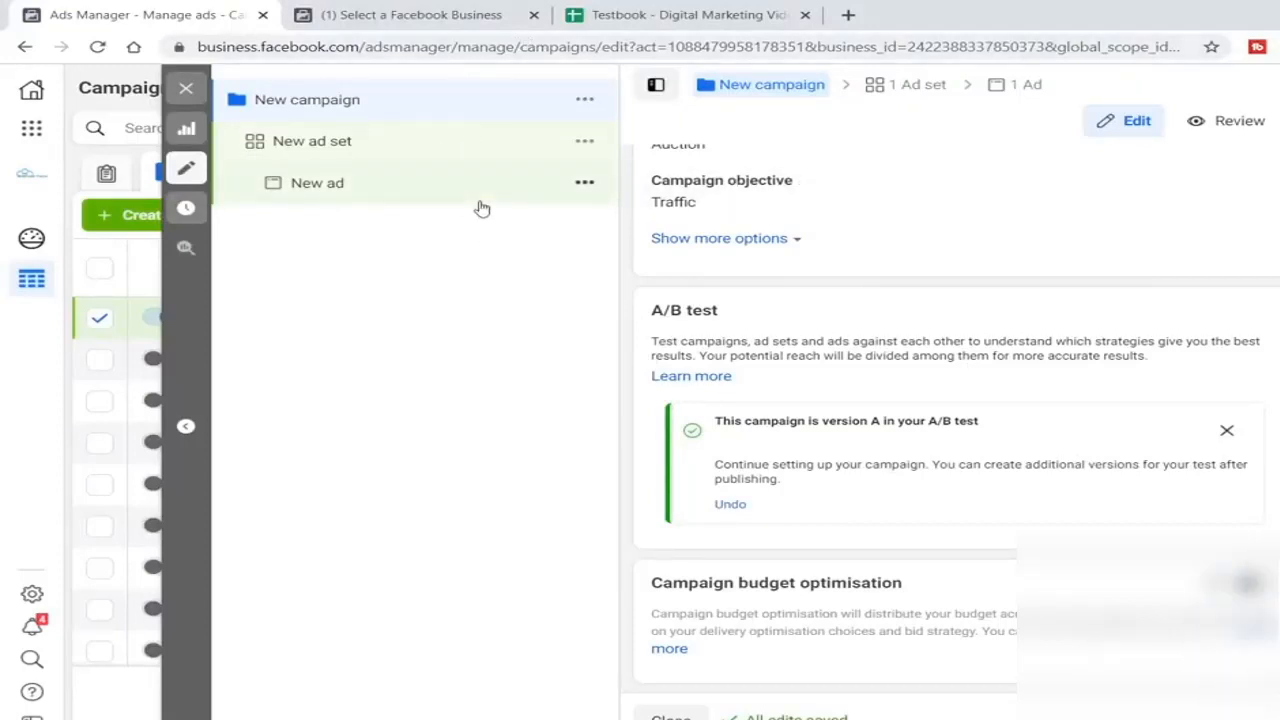
{"action": "left_click", "coordinate": [398, 151]}
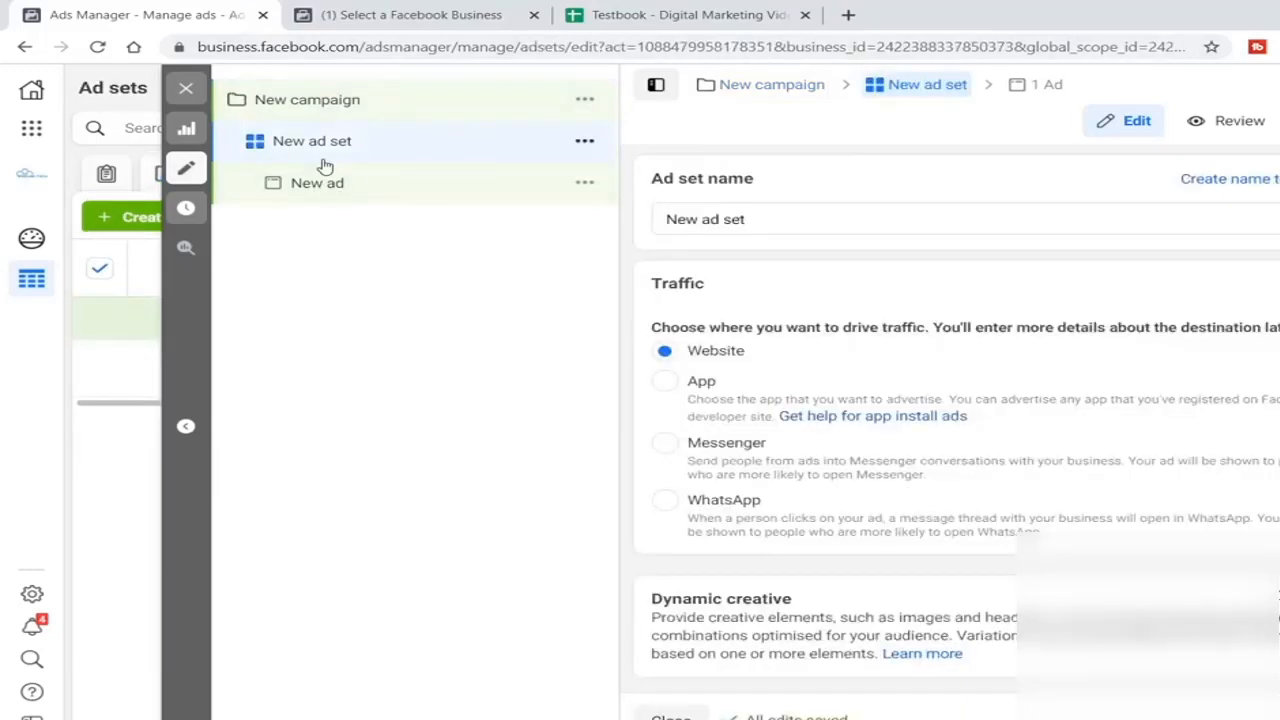
{"action": "scroll", "coordinate": [912, 515], "scroll_direction": "down", "scroll_amount": 2}
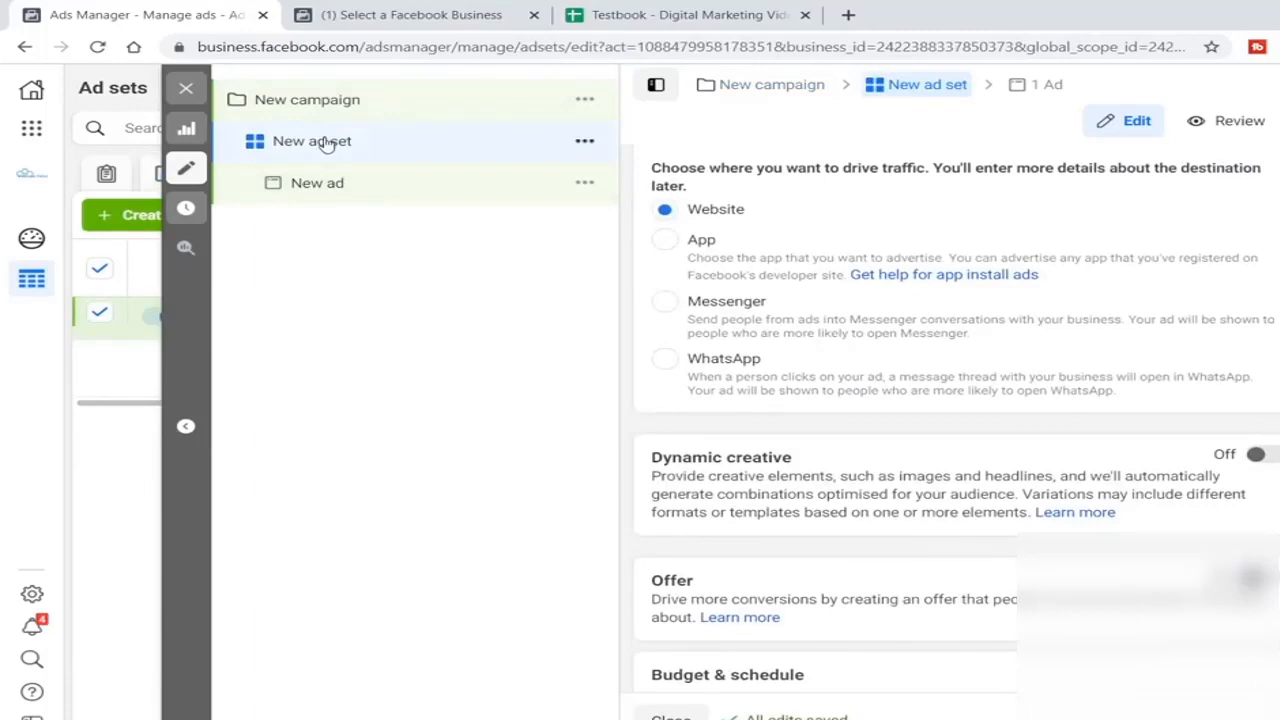
{"action": "scroll", "coordinate": [760, 280], "scroll_direction": "up", "scroll_amount": 2}
{"action": "left_click", "coordinate": [375, 112]}
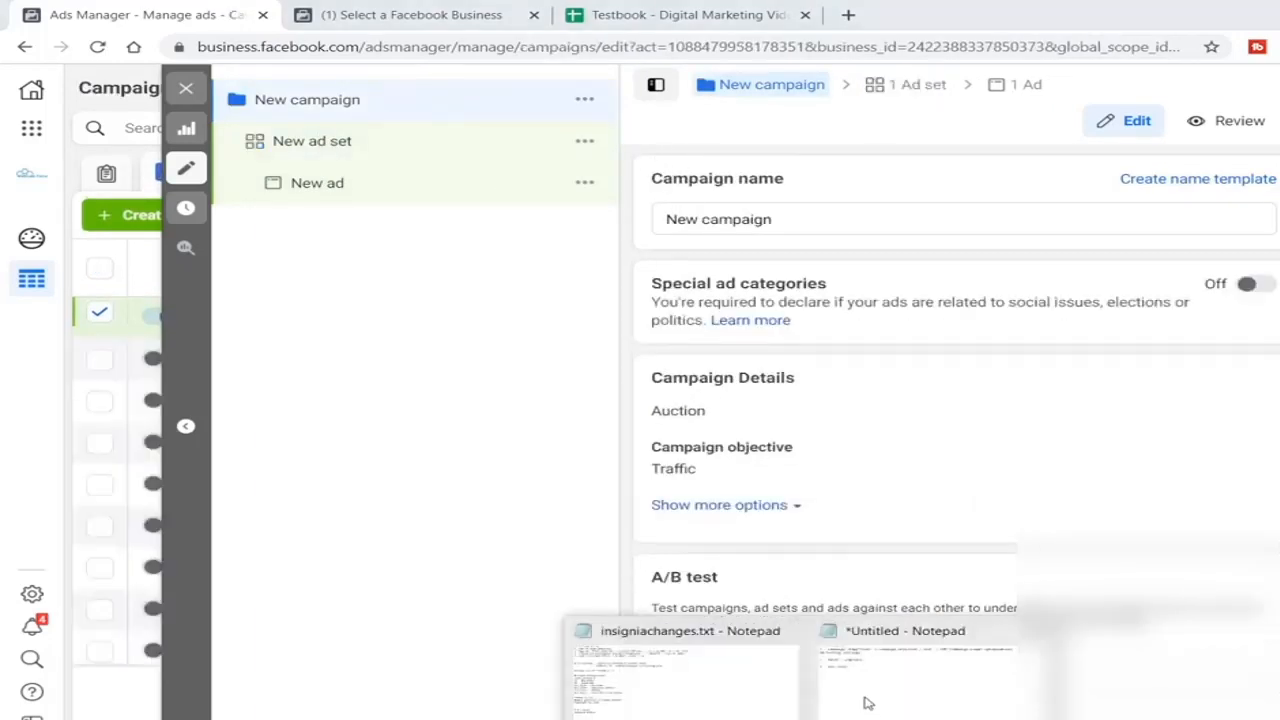
Switch to the untitled Notepad notes and add the line "Audience" below "2 - Adset / adgroups".
{"action": "left_click", "coordinate": [872, 688]}
{"action": "left_click", "coordinate": [449, 134]}
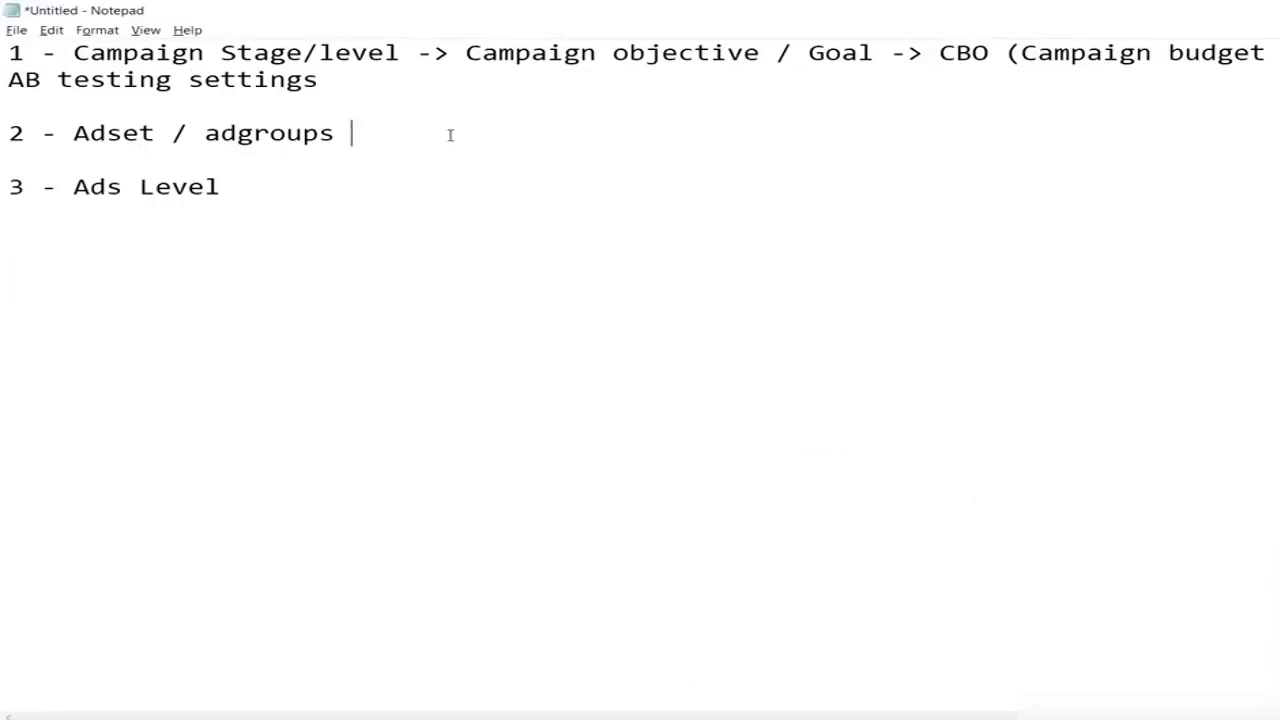
{"action": "key", "text": "Return"}
{"action": "key", "text": "Return"}
{"action": "key", "text": "BackSpace"}
{"action": "type", "text": "Audience"}
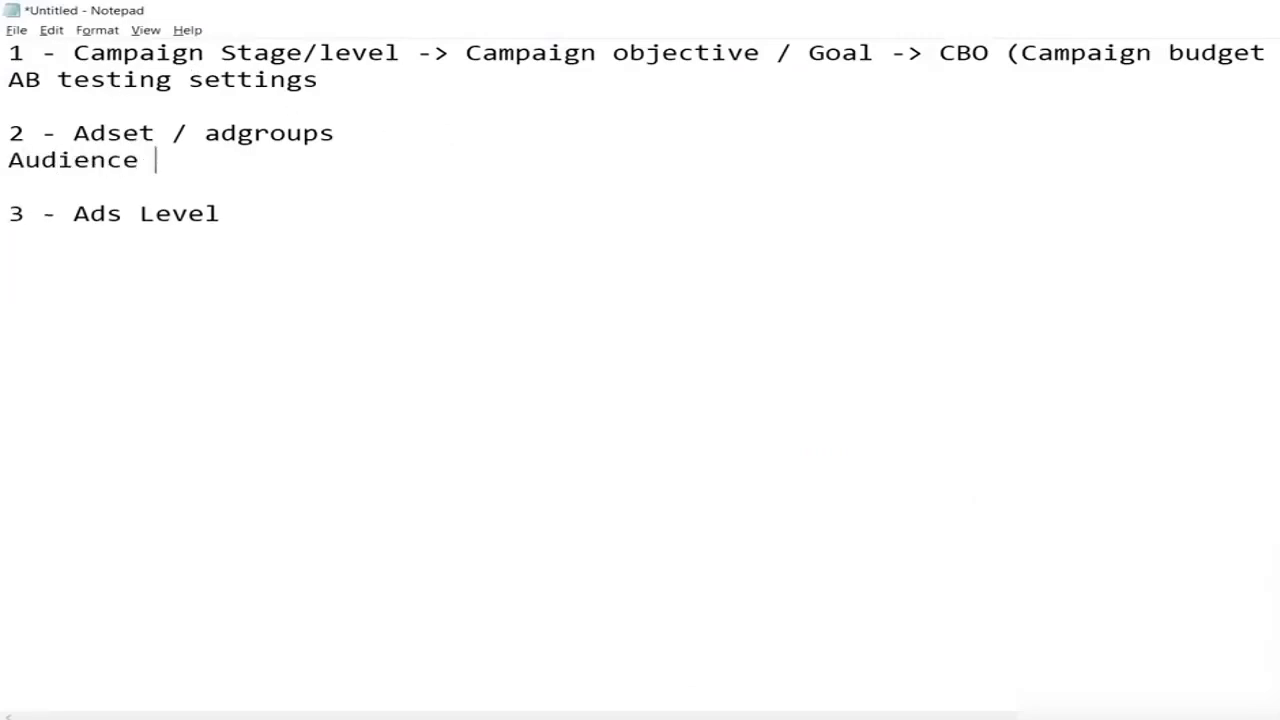
Add the line "Biddging Strategy" below Audience, followed by an extra blank line.
{"action": "key", "text": "Return"}
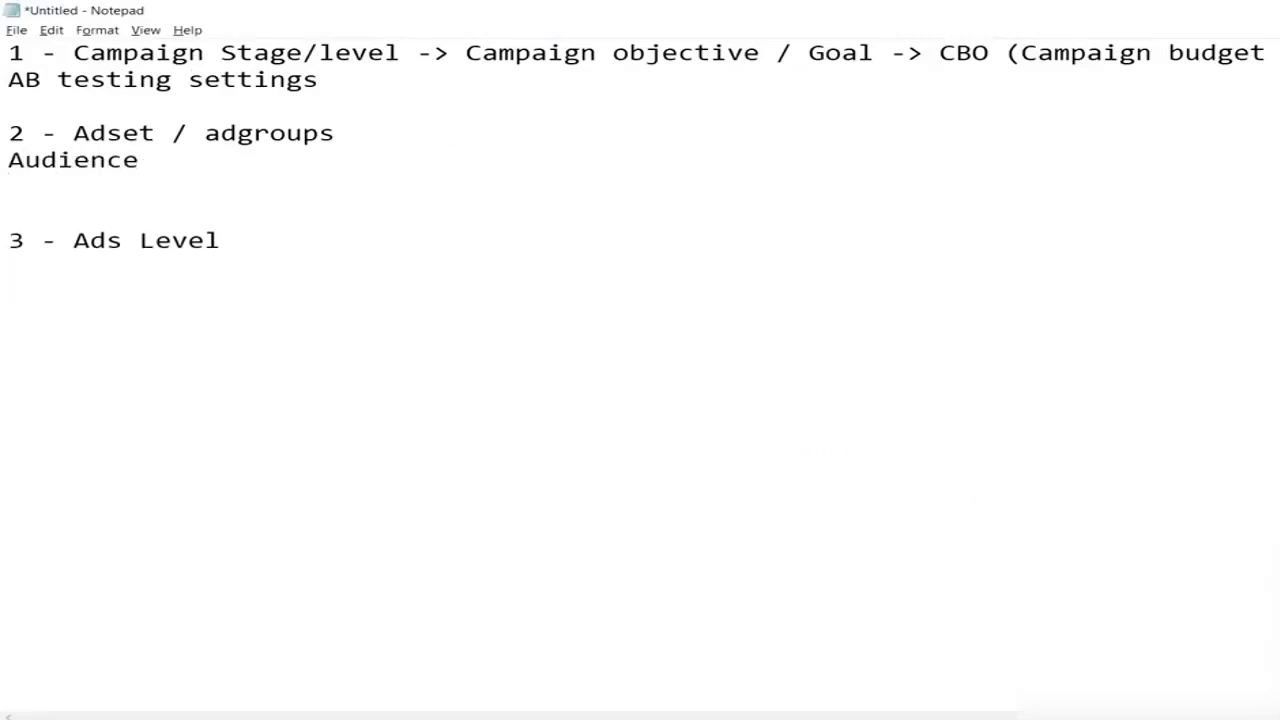
{"action": "type", "text": "Biddging Str"}
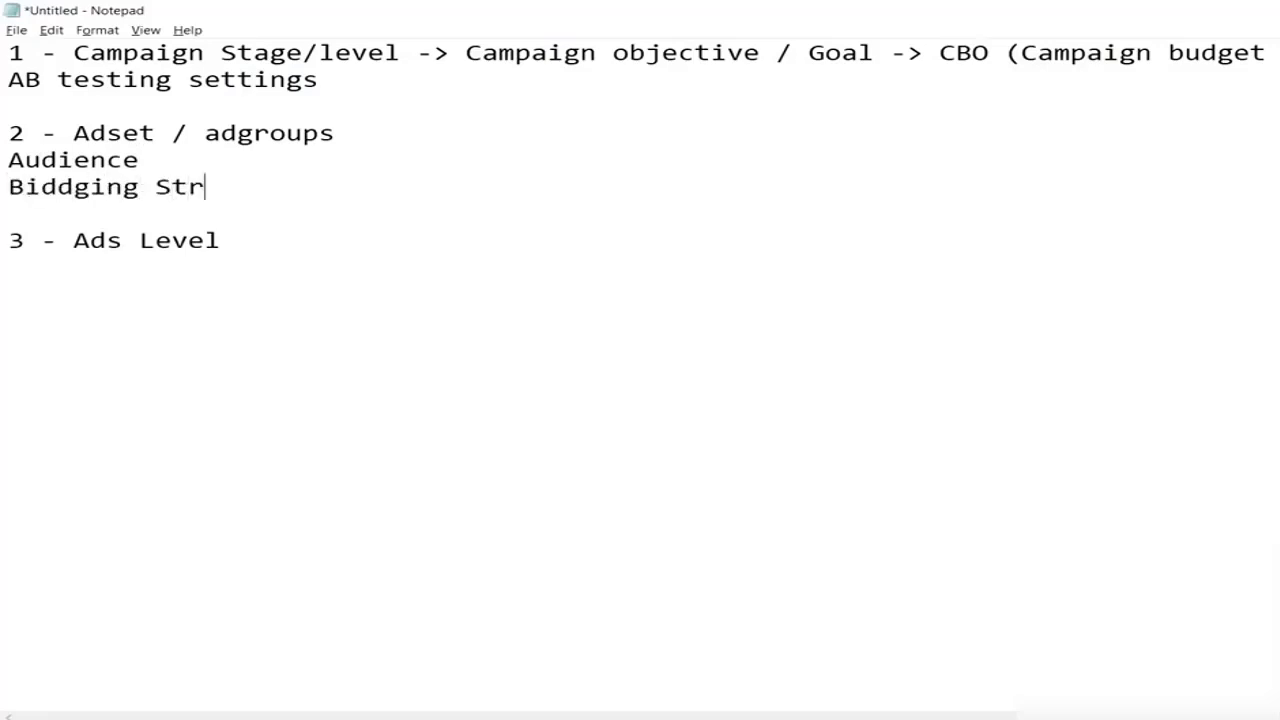
{"action": "type", "text": "atgeg"}
{"action": "key", "text": "BackSpace"}
{"action": "key", "text": "BackSpace"}
{"action": "key", "text": "BackSpace"}
{"action": "type", "text": "egy"}
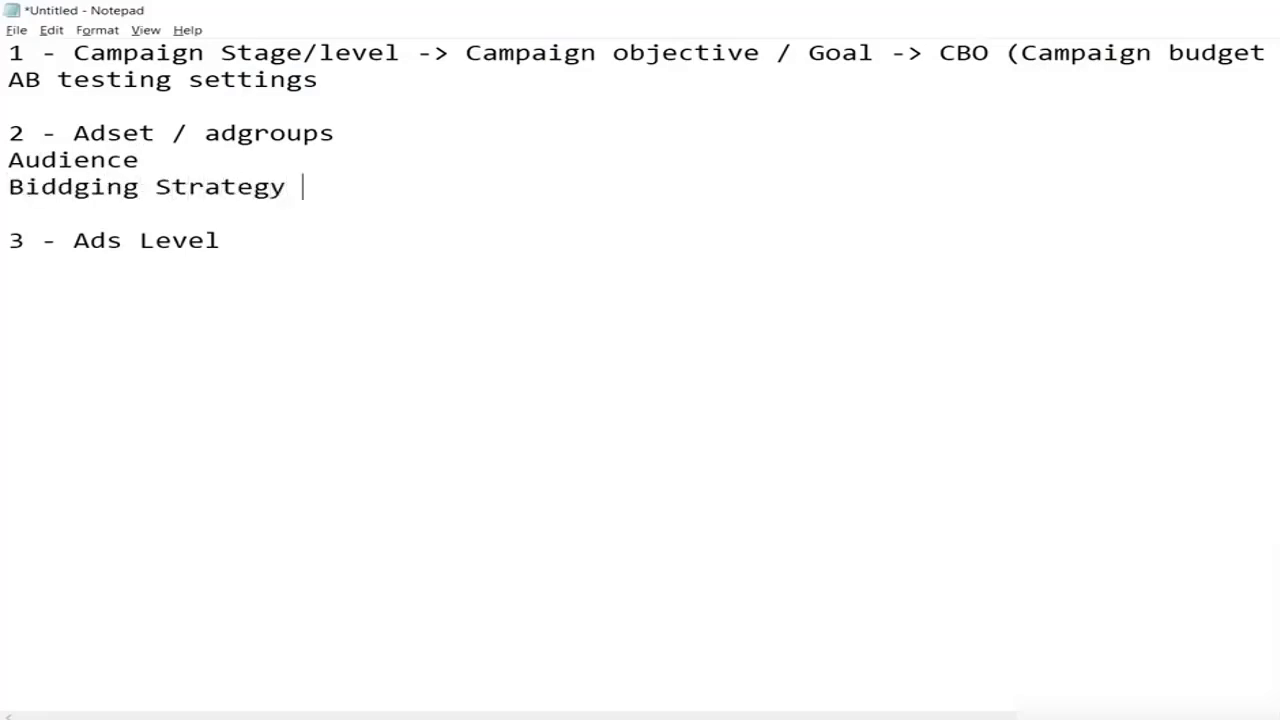
{"action": "key", "text": "Return"}
Extend the Audience line with "-> Lcoation, Demograohics, pages".
{"action": "key", "text": "Up"}
{"action": "key", "text": "Up"}
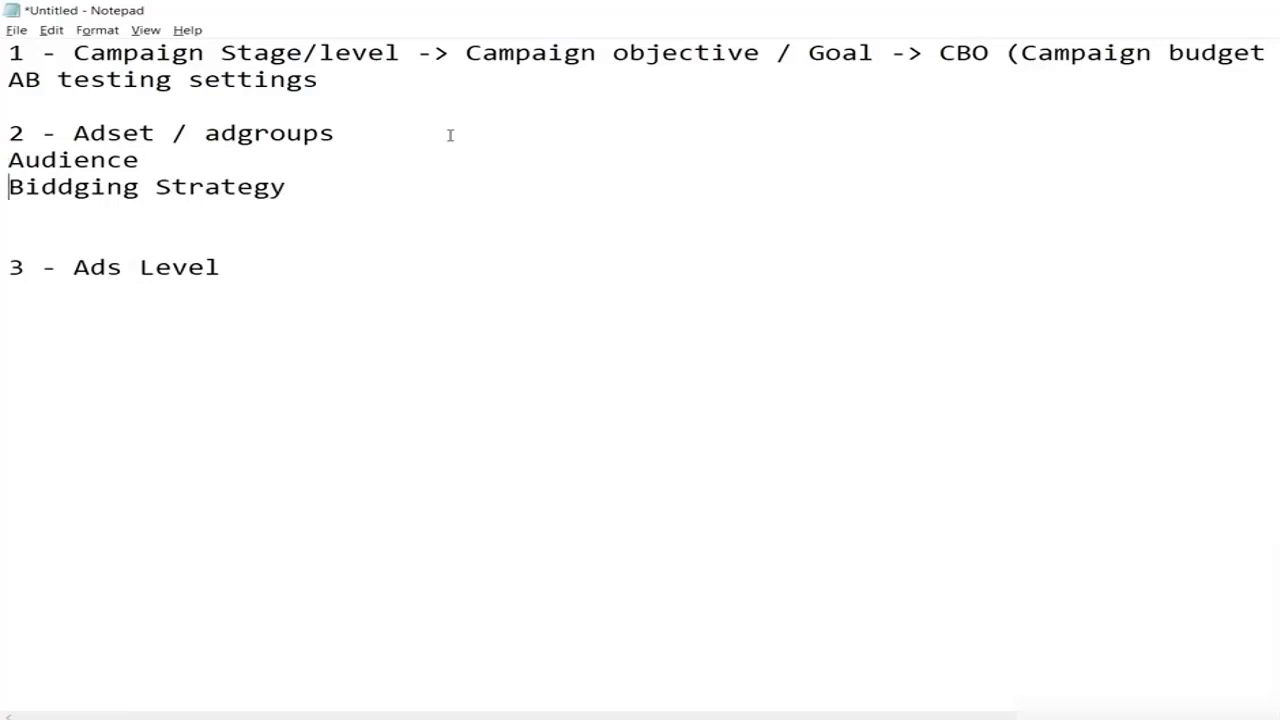
{"action": "key", "text": "Left"}
{"action": "type", "text": "-> Lcoati"}
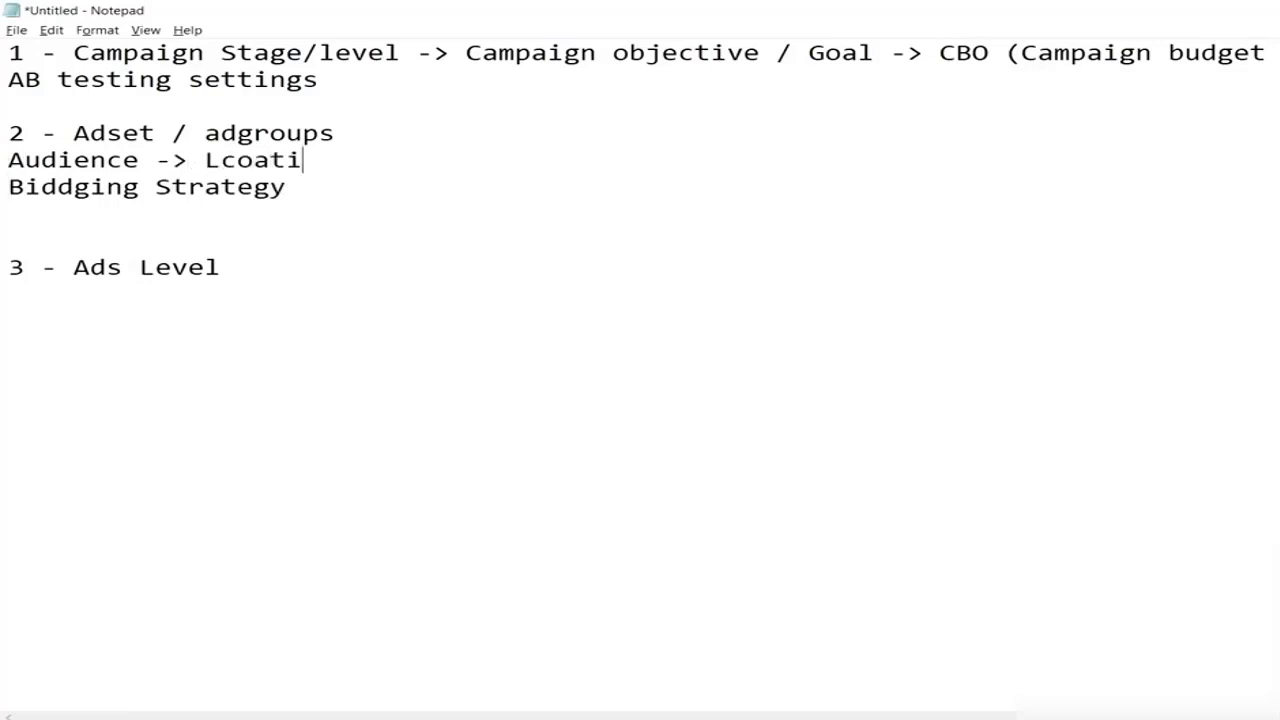
{"action": "type", "text": "on, Age"}
{"action": "key", "text": "BackSpace"}
{"action": "key", "text": "BackSpace"}
{"action": "type", "text": "D"}
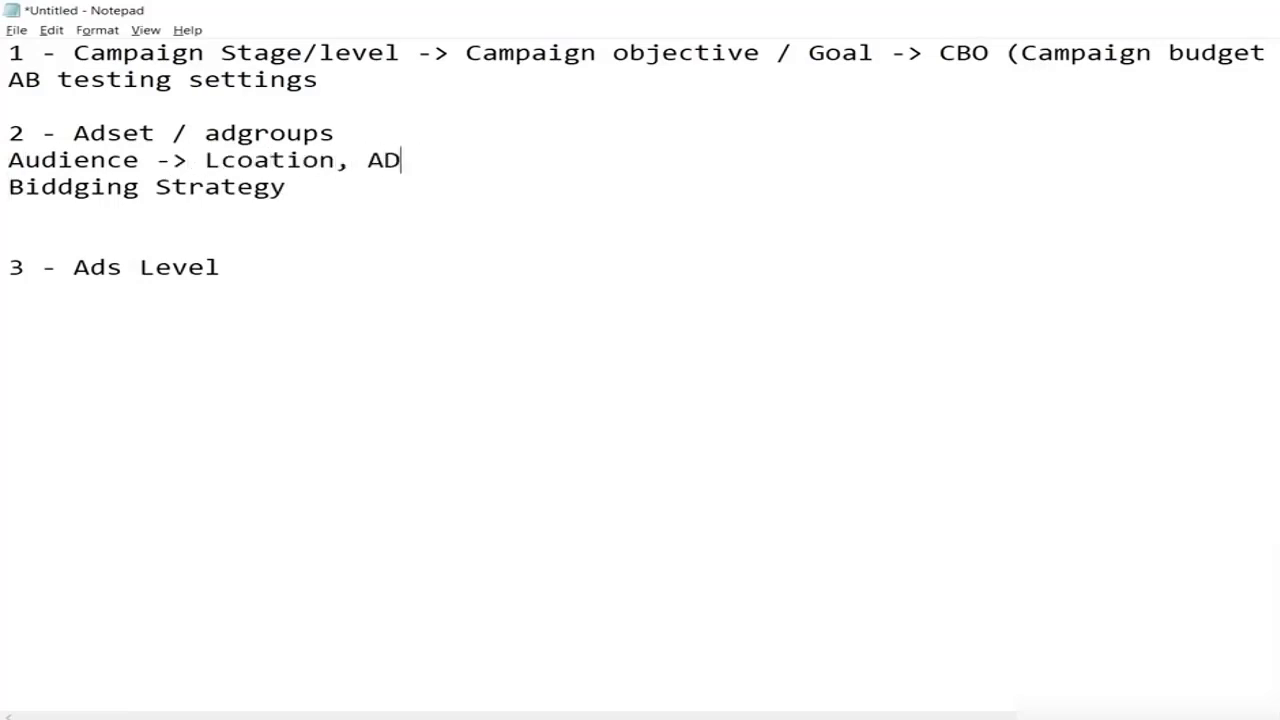
{"action": "type", "text": "emog"}
{"action": "key", "text": "BackSpace"}
{"action": "key", "text": "BackSpace"}
{"action": "key", "text": "BackSpace"}
{"action": "key", "text": "BackSpace"}
{"action": "type", "text": "e"}
{"action": "key", "text": "BackSpace"}
{"action": "key", "text": "BackSpace"}
{"action": "key", "text": "BackSpace"}
{"action": "type", "text": "Demograohics, pag"}
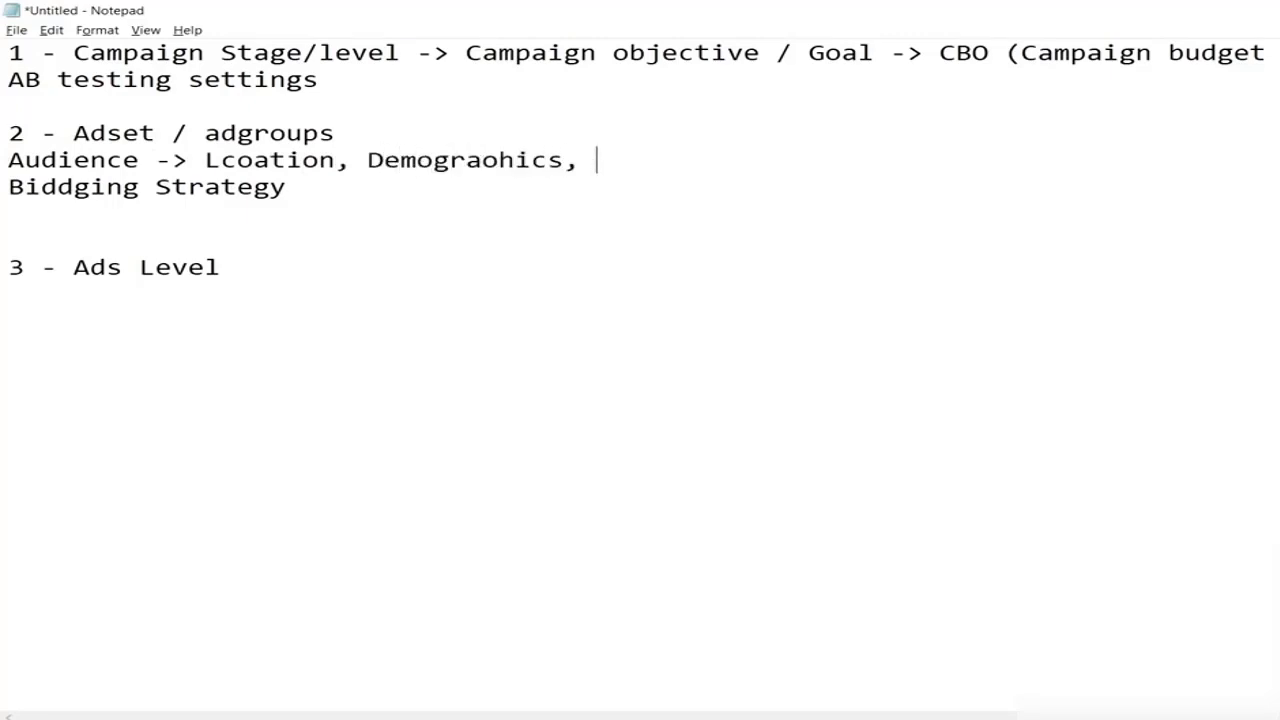
{"action": "type", "text": "es"}
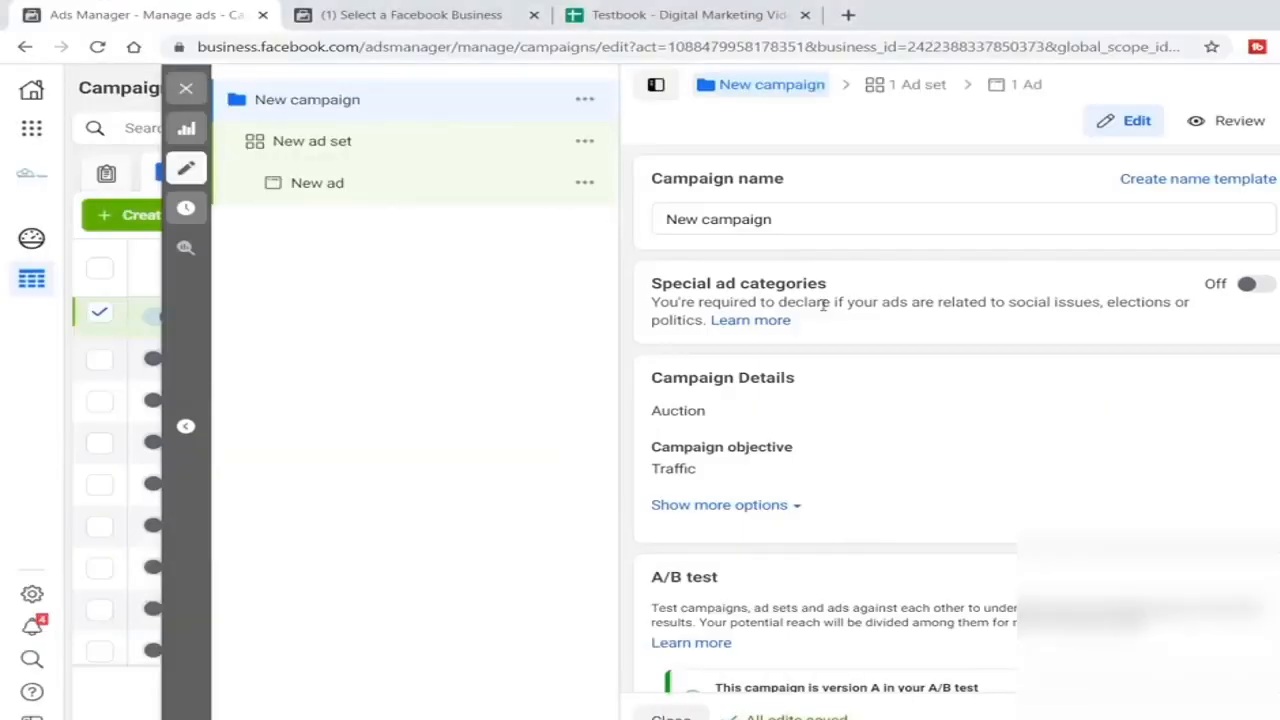
Return to Ads Manager, open the new ad set's settings and examine the Budget & schedule section.
{"action": "scroll", "coordinate": [946, 426], "scroll_direction": "down", "scroll_amount": 3}
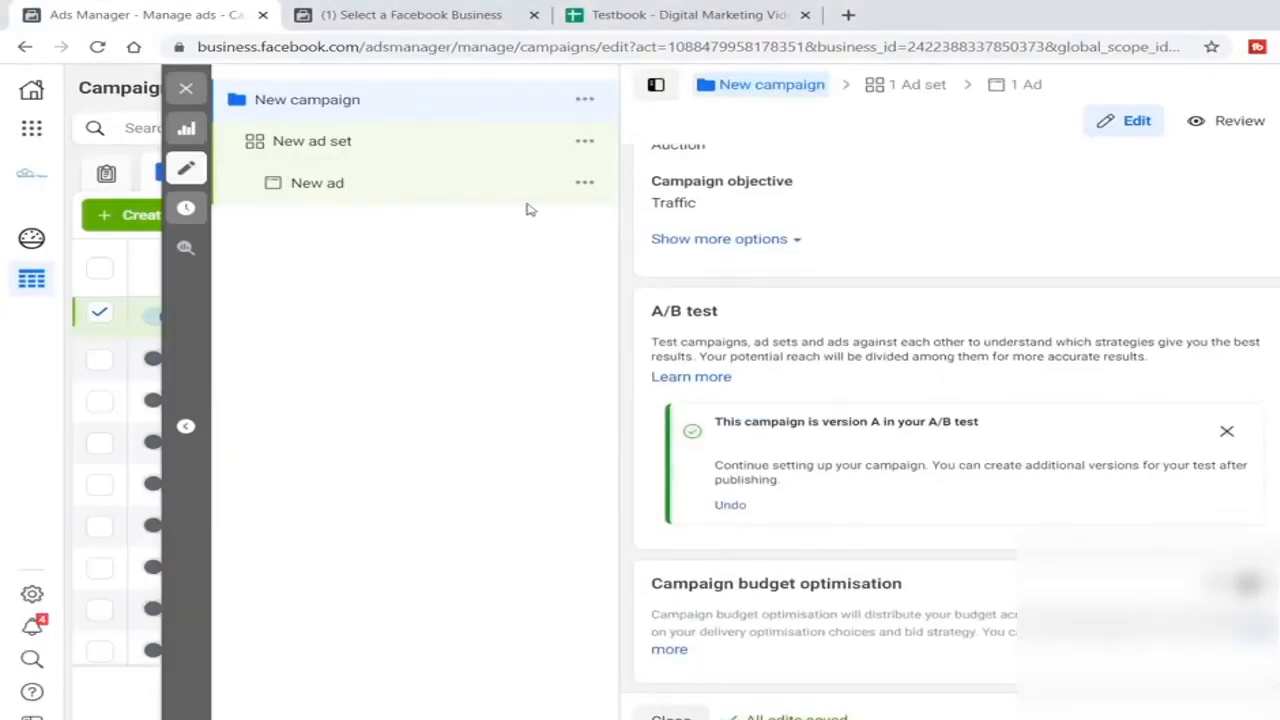
{"action": "left_click", "coordinate": [427, 140]}
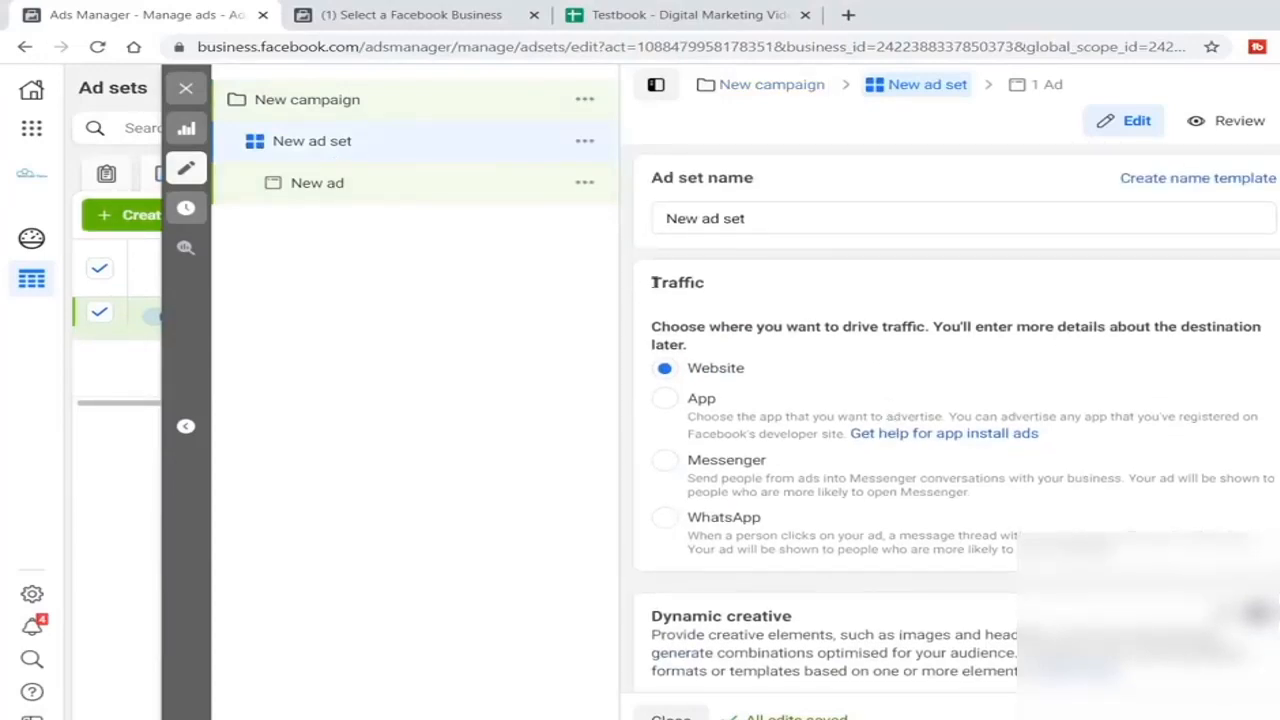
{"action": "scroll", "coordinate": [952, 585], "scroll_direction": "down", "scroll_amount": 5}
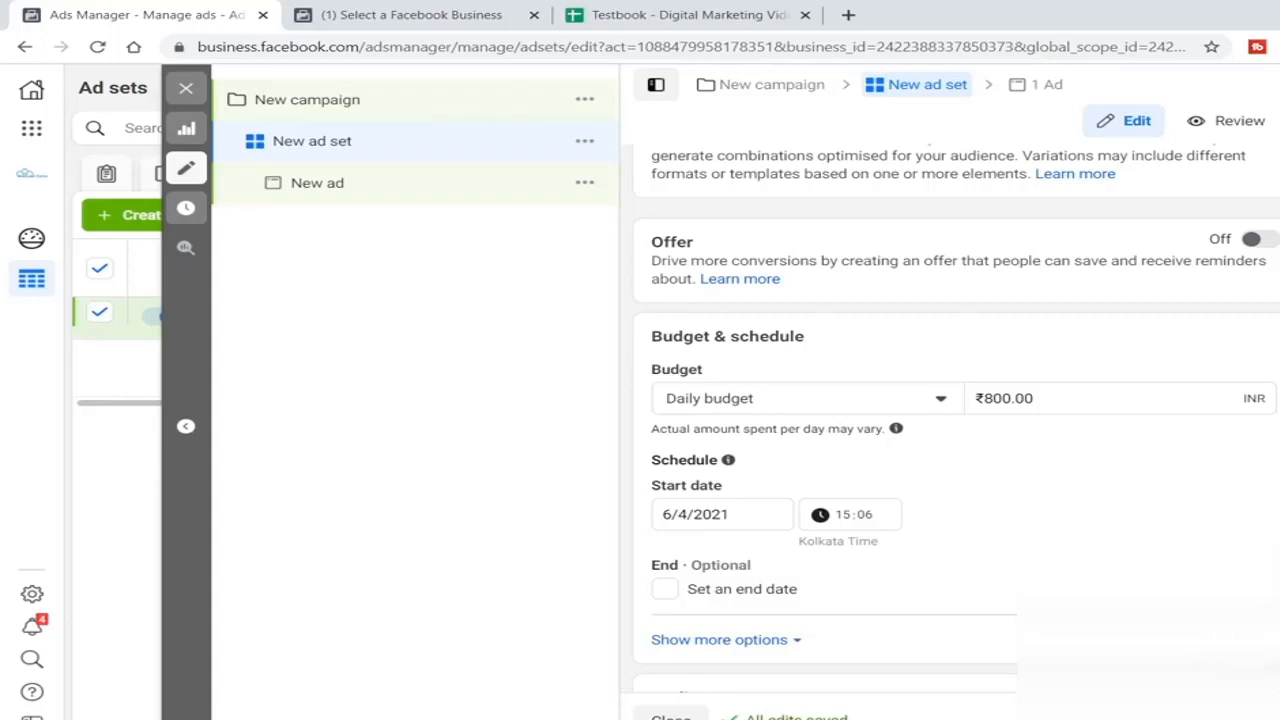
Go to the ad set's Audience section and remove India from the targeted locations.
{"action": "scroll", "coordinate": [1166, 417], "scroll_direction": "down", "scroll_amount": 5}
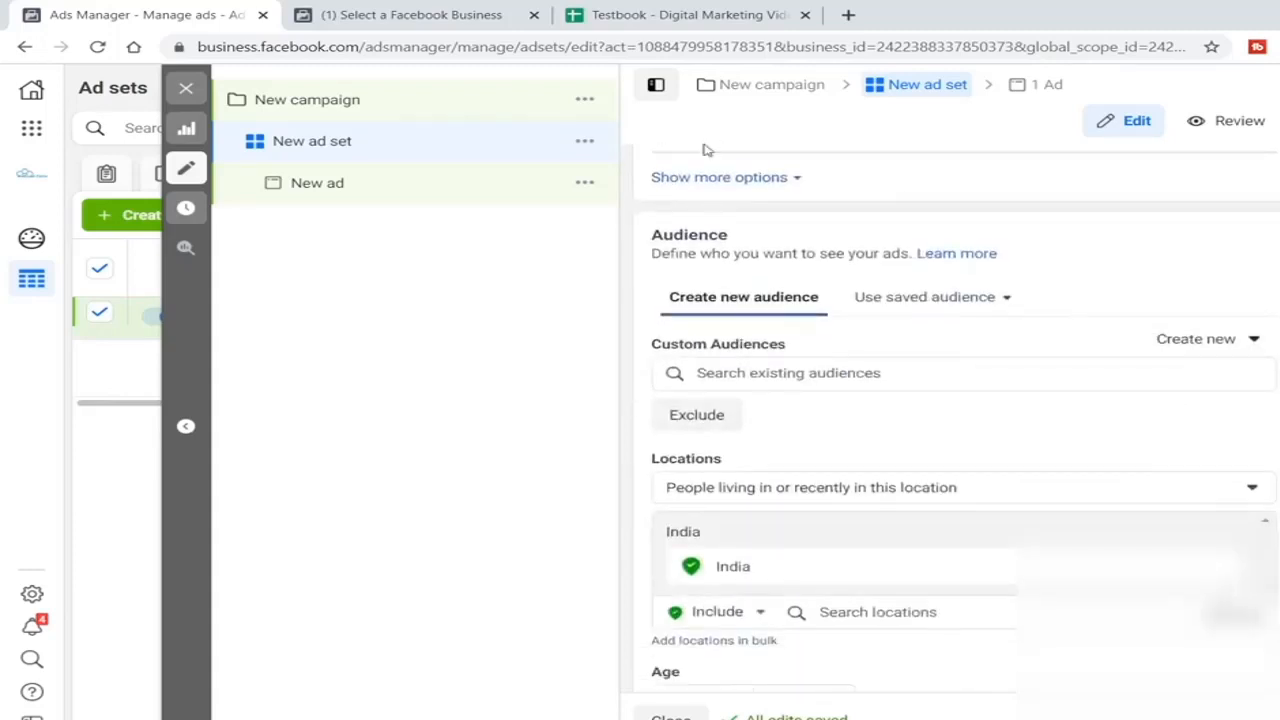
{"action": "scroll", "coordinate": [940, 579], "scroll_direction": "down", "scroll_amount": 2}
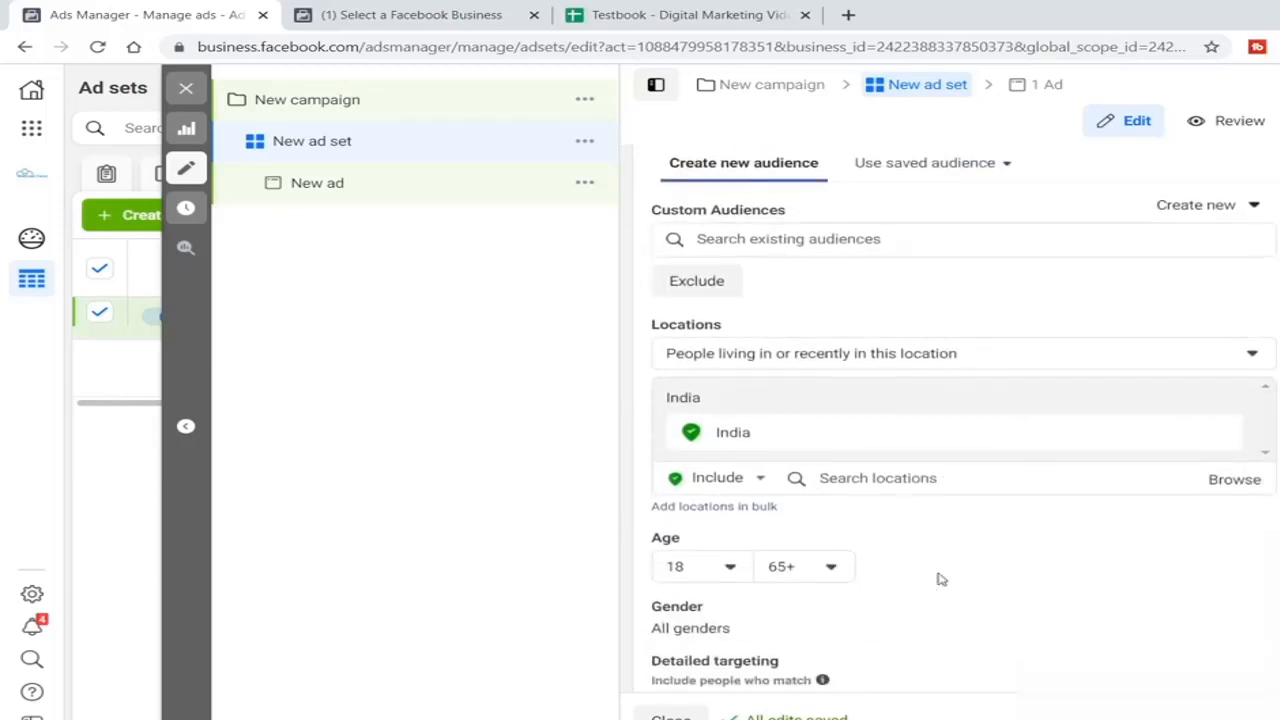
{"action": "scroll", "coordinate": [896, 363], "scroll_direction": "up", "scroll_amount": 1}
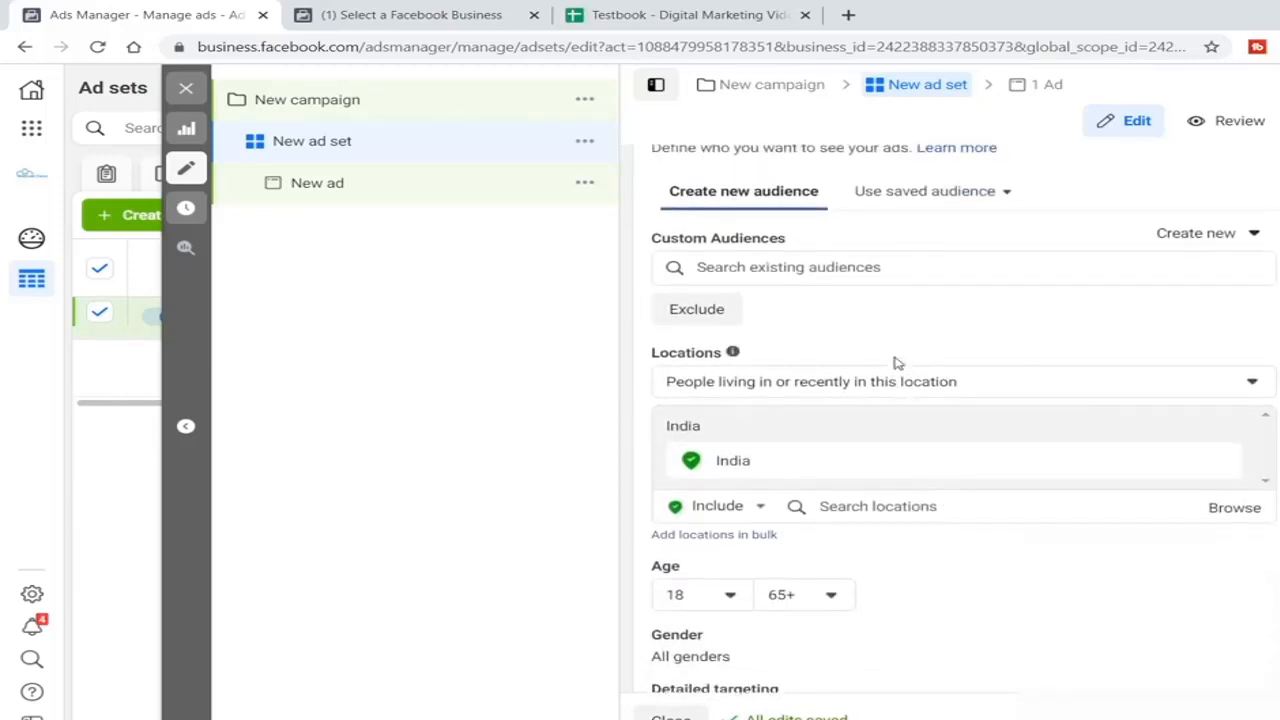
{"action": "scroll", "coordinate": [896, 363], "scroll_direction": "down", "scroll_amount": 1}
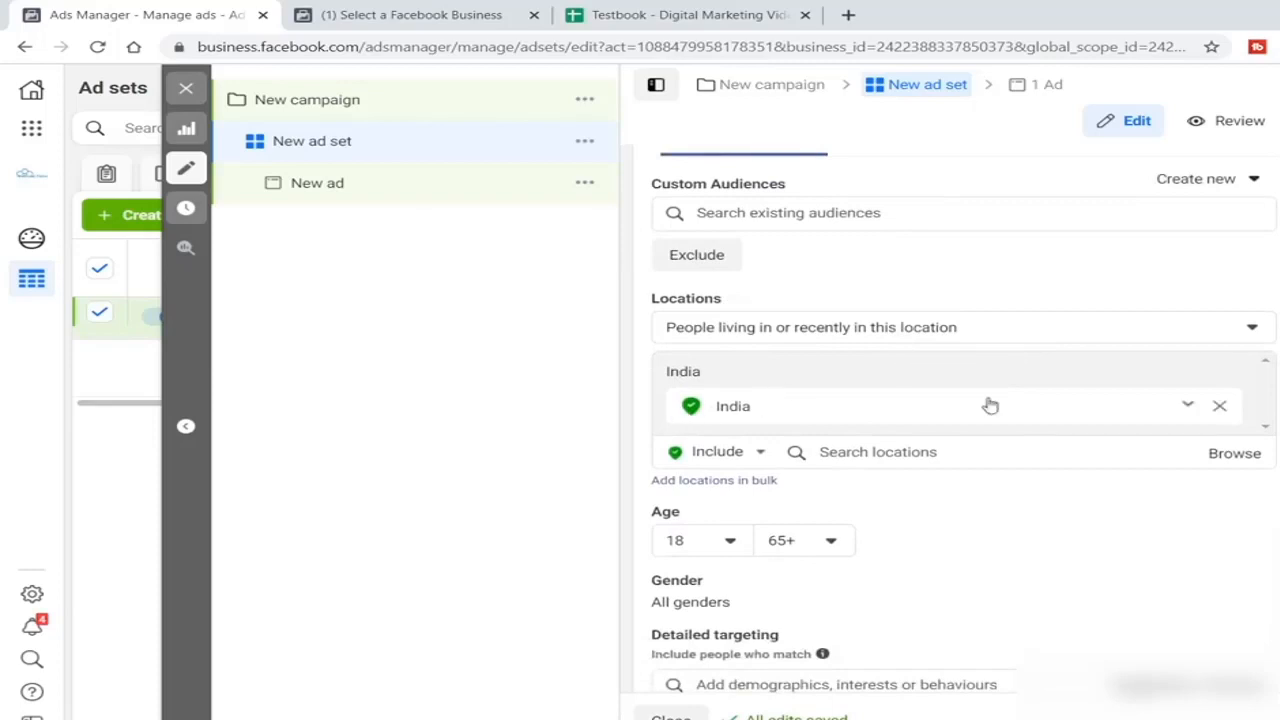
{"action": "left_click", "coordinate": [1221, 409]}
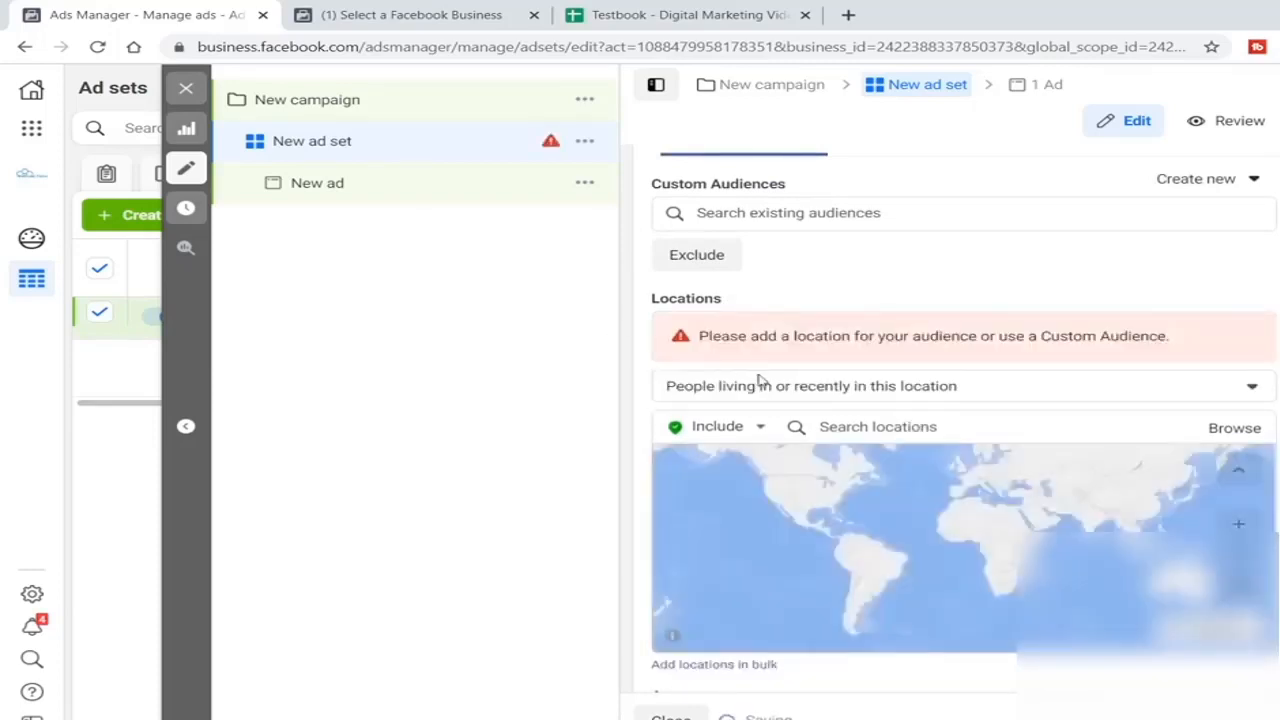
Add Lucknow, Uttar Pradesh, India as an audience location and set its radius to 26 km.
{"action": "left_click", "coordinate": [840, 426]}
{"action": "type", "text": "Lucknow"}
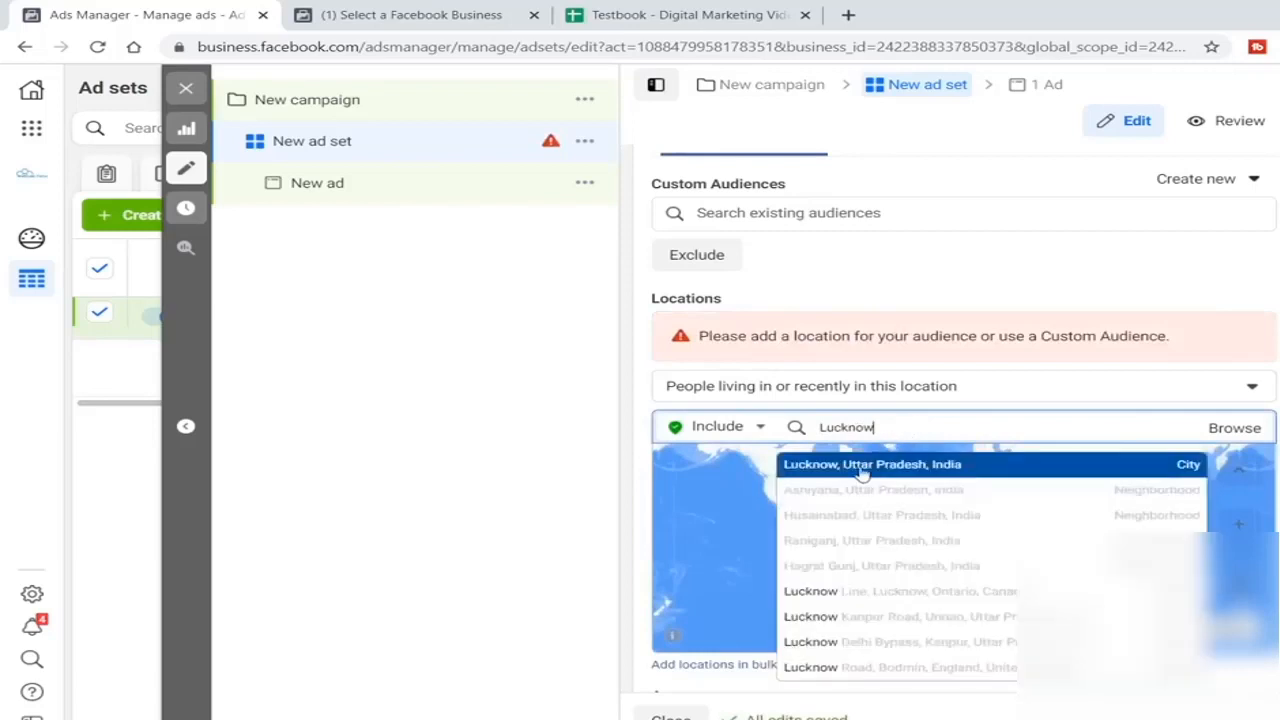
{"action": "left_click", "coordinate": [871, 461]}
{"action": "left_click", "coordinate": [968, 420]}
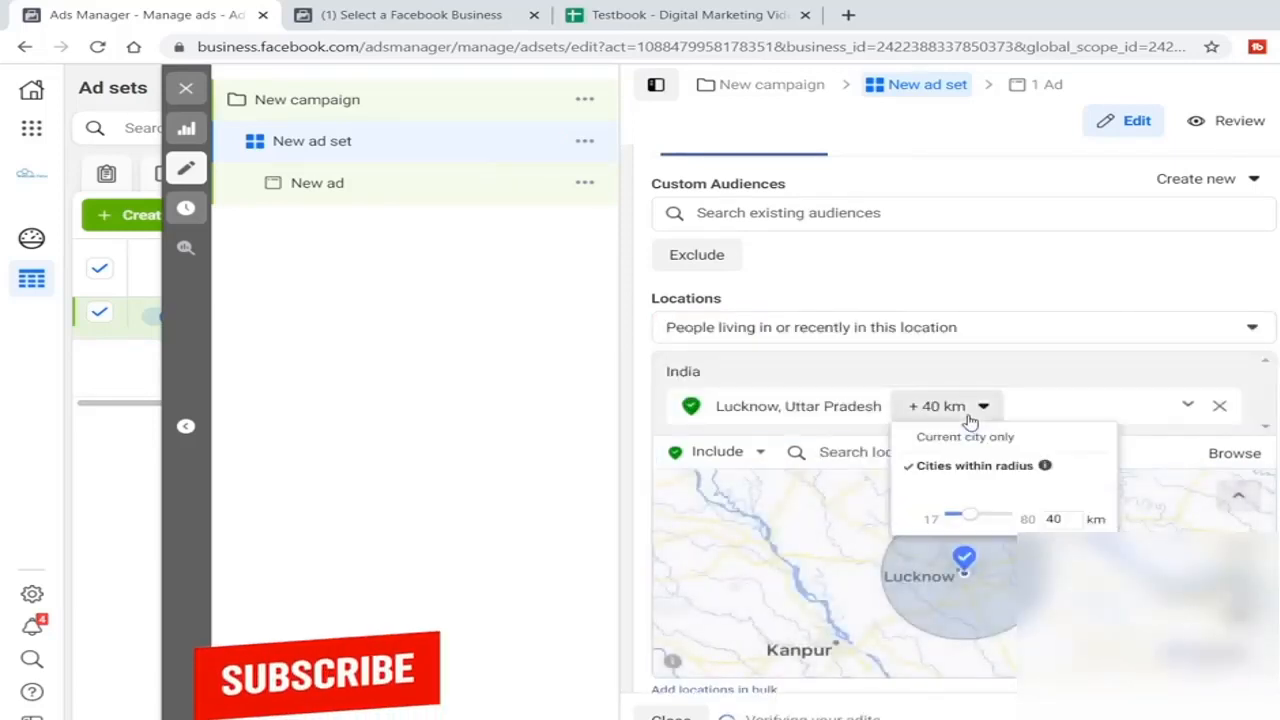
{"action": "left_click_drag", "start_coordinate": [969, 522], "coordinate": [958, 515]}
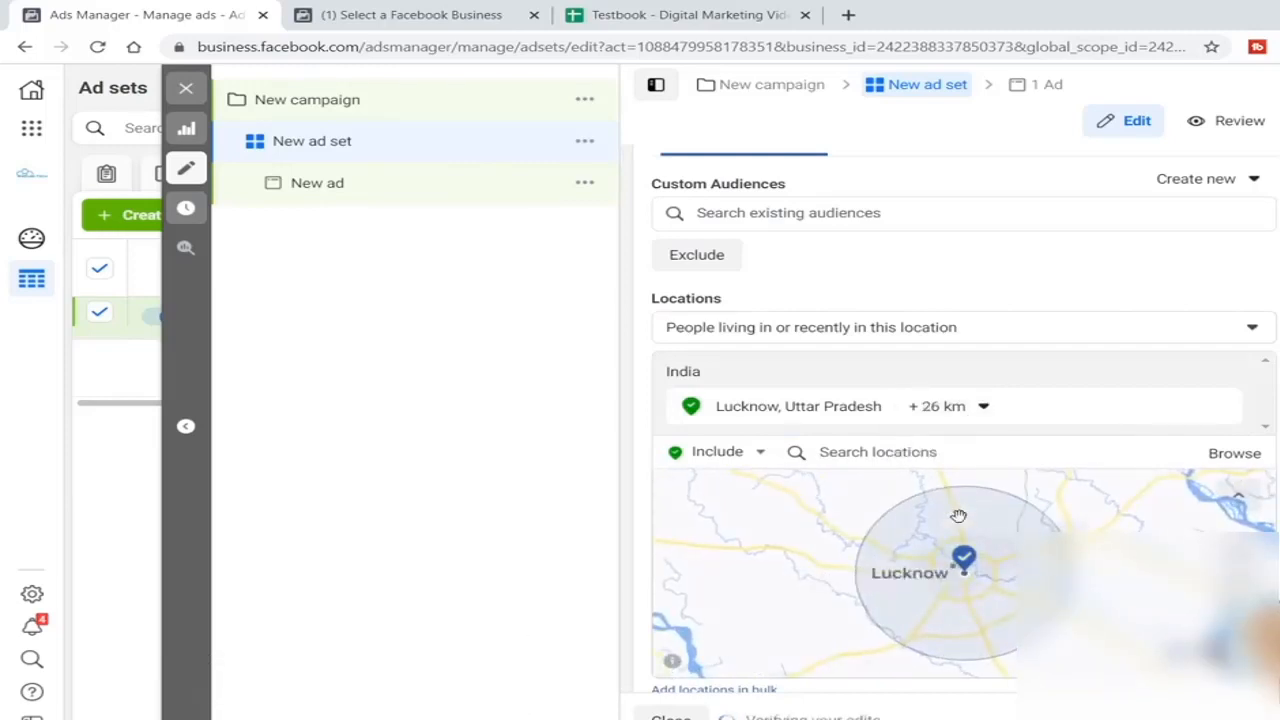
Replace the Lucknow location with Ratanada Road, Jodhpur, Rajasthan, India and set its radius to 1 km.
{"action": "mouse_move", "coordinate": [894, 417]}
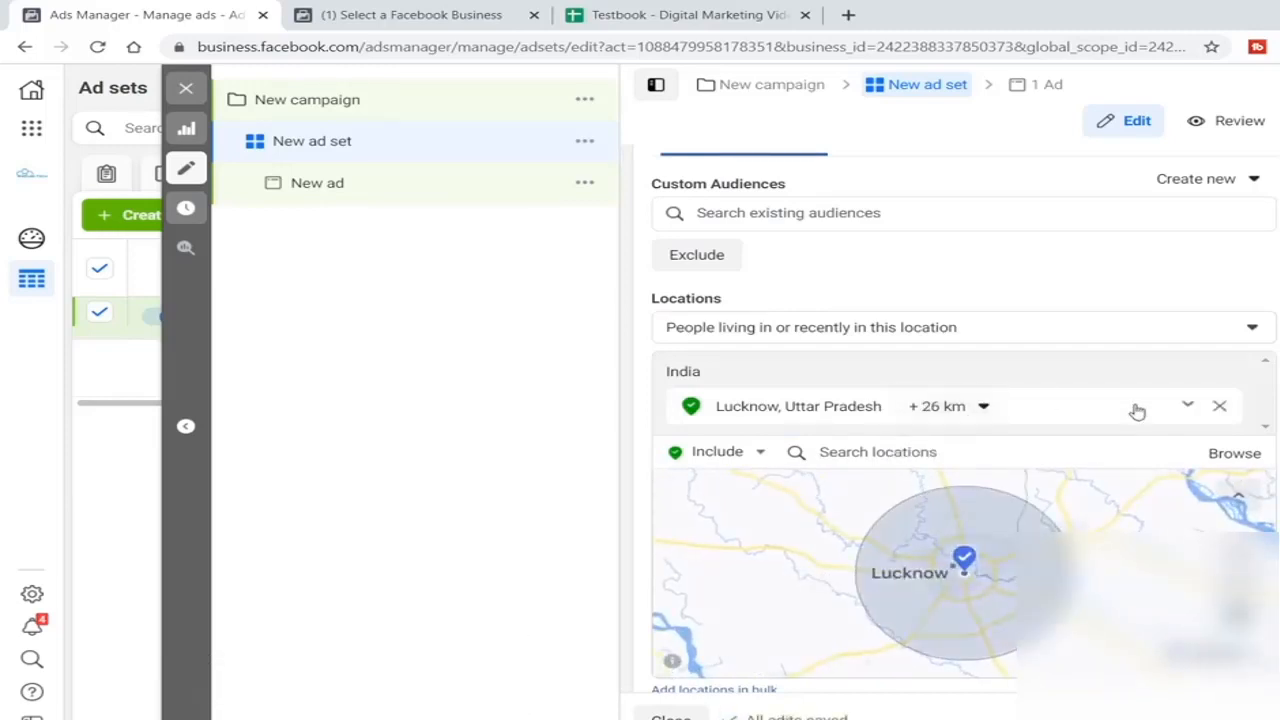
{"action": "left_click", "coordinate": [1219, 406]}
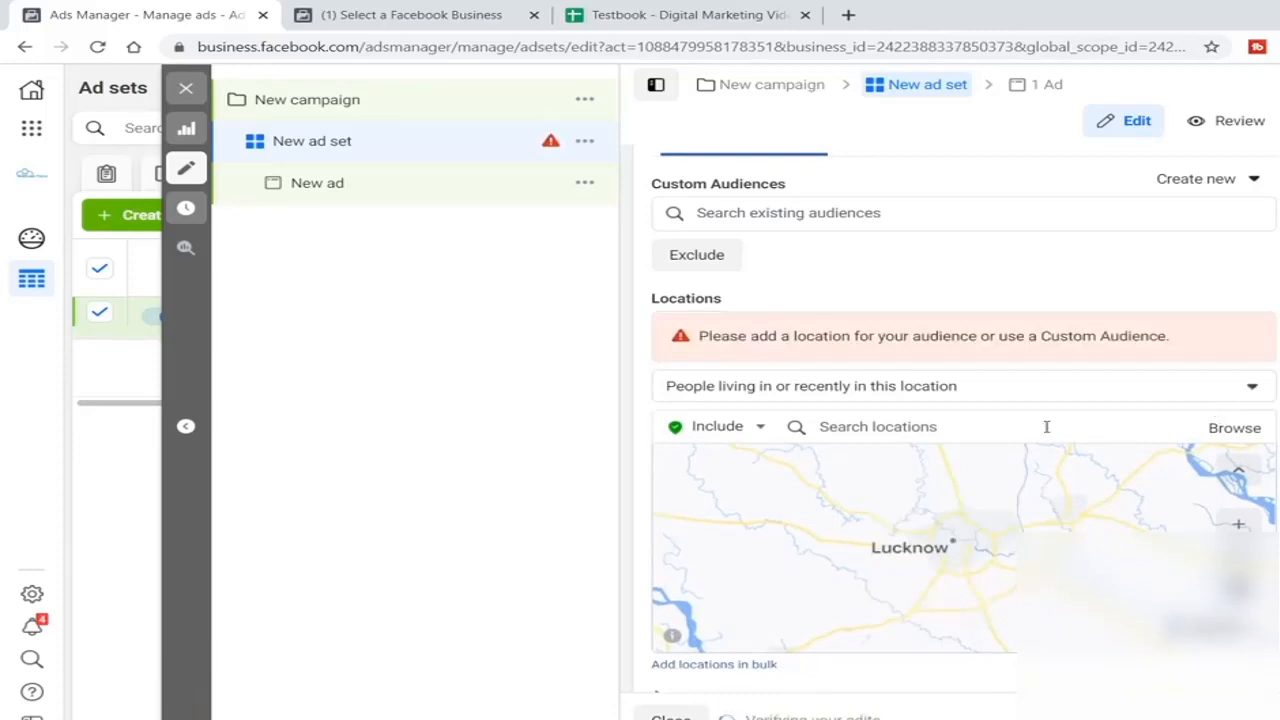
{"action": "left_click", "coordinate": [938, 427]}
{"action": "type", "text": "Ratanad"}
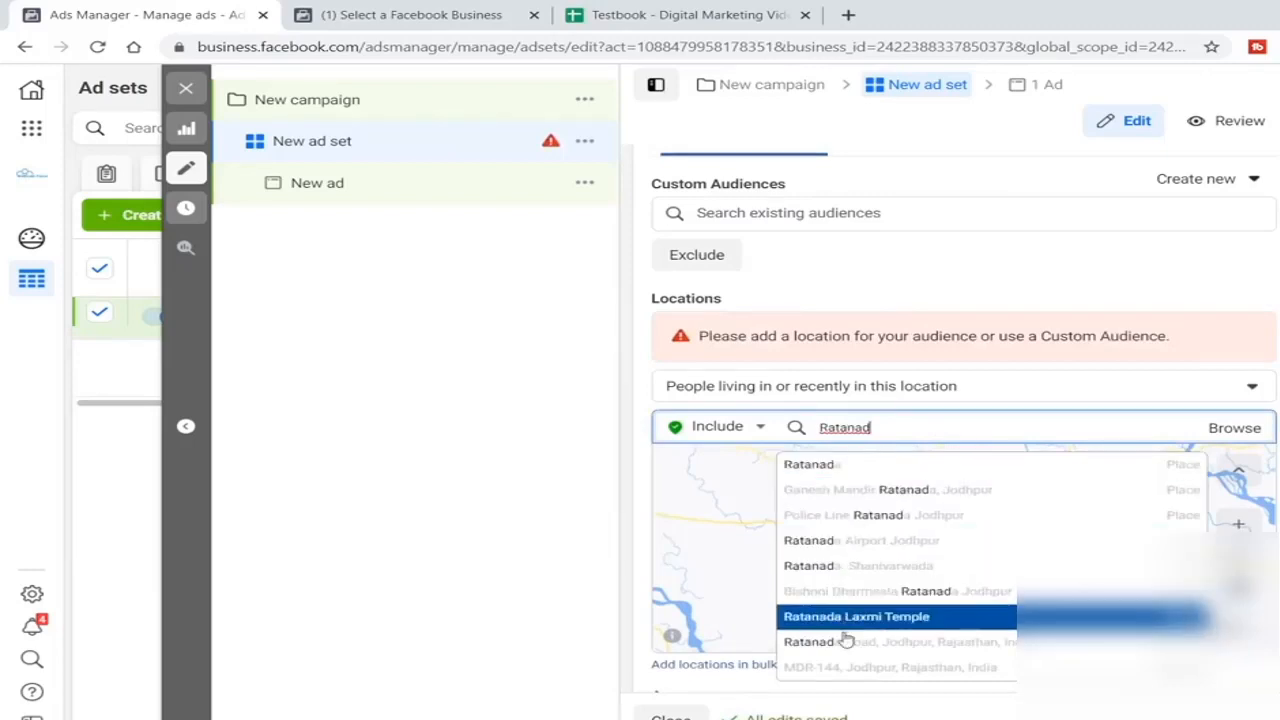
{"action": "left_click", "coordinate": [950, 641]}
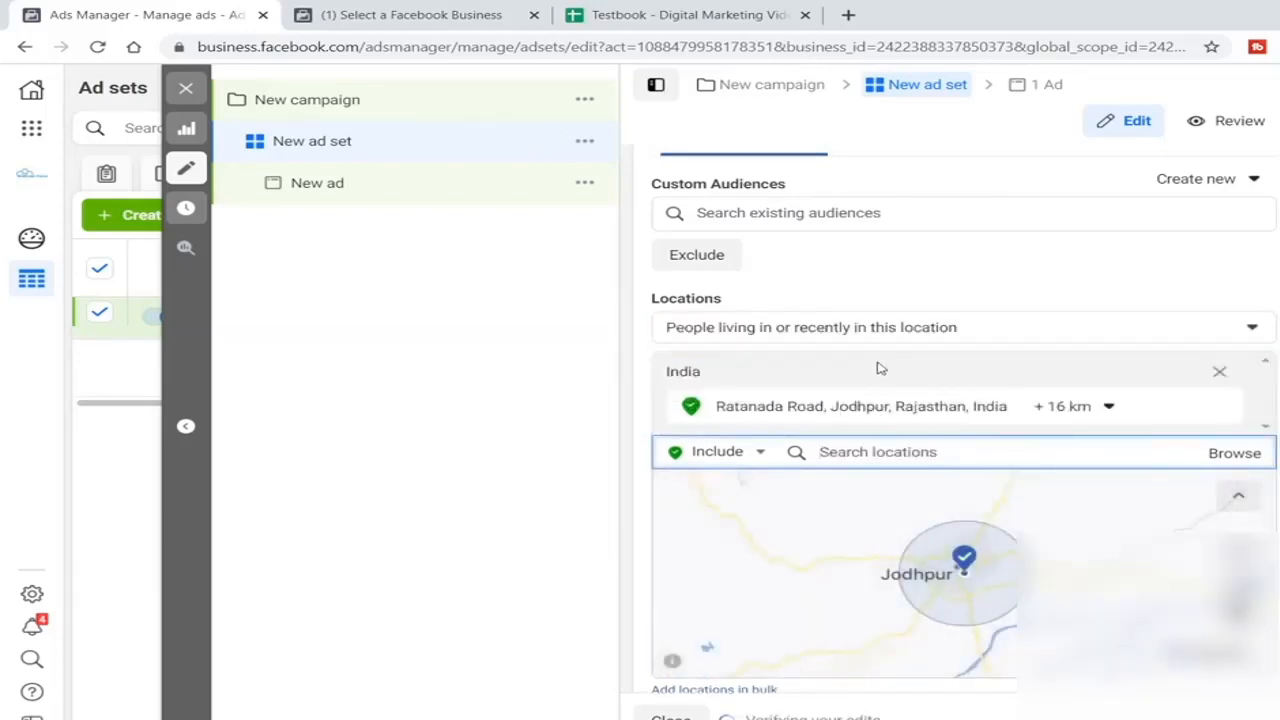
{"action": "left_click", "coordinate": [1062, 406]}
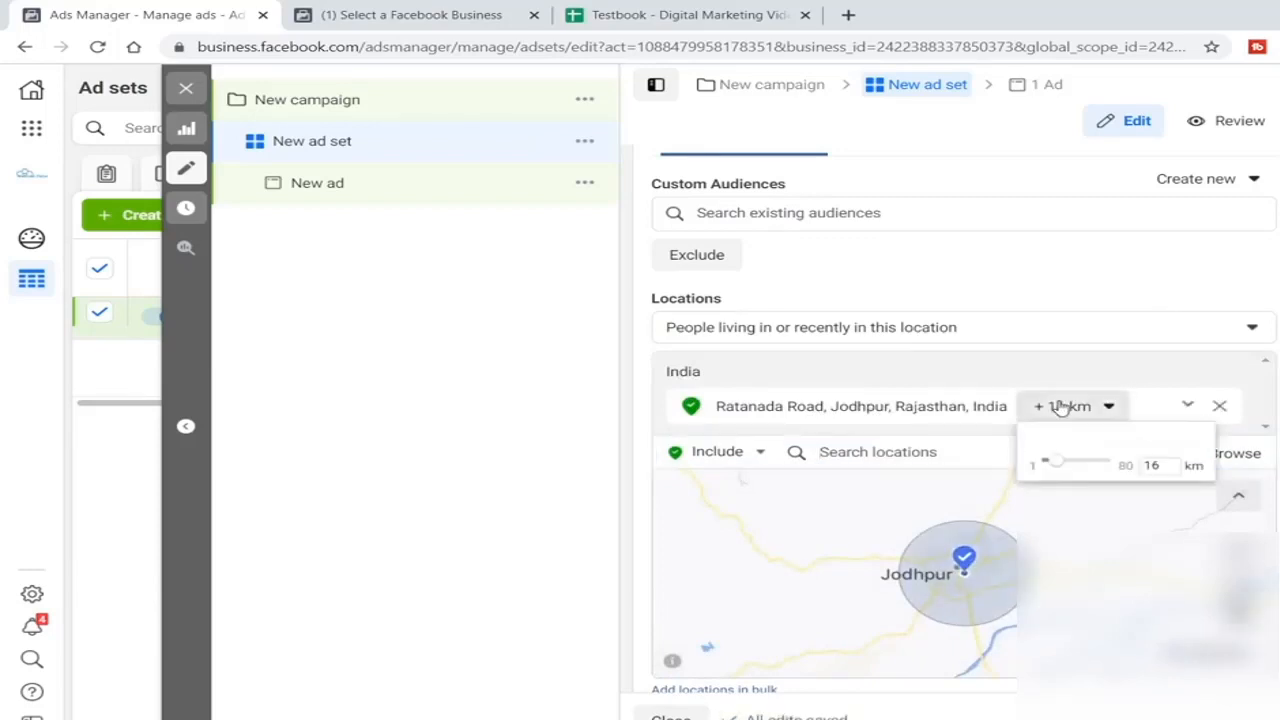
{"action": "left_click_drag", "start_coordinate": [1043, 470], "coordinate": [1034, 466]}
{"action": "left_click", "coordinate": [1024, 436]}
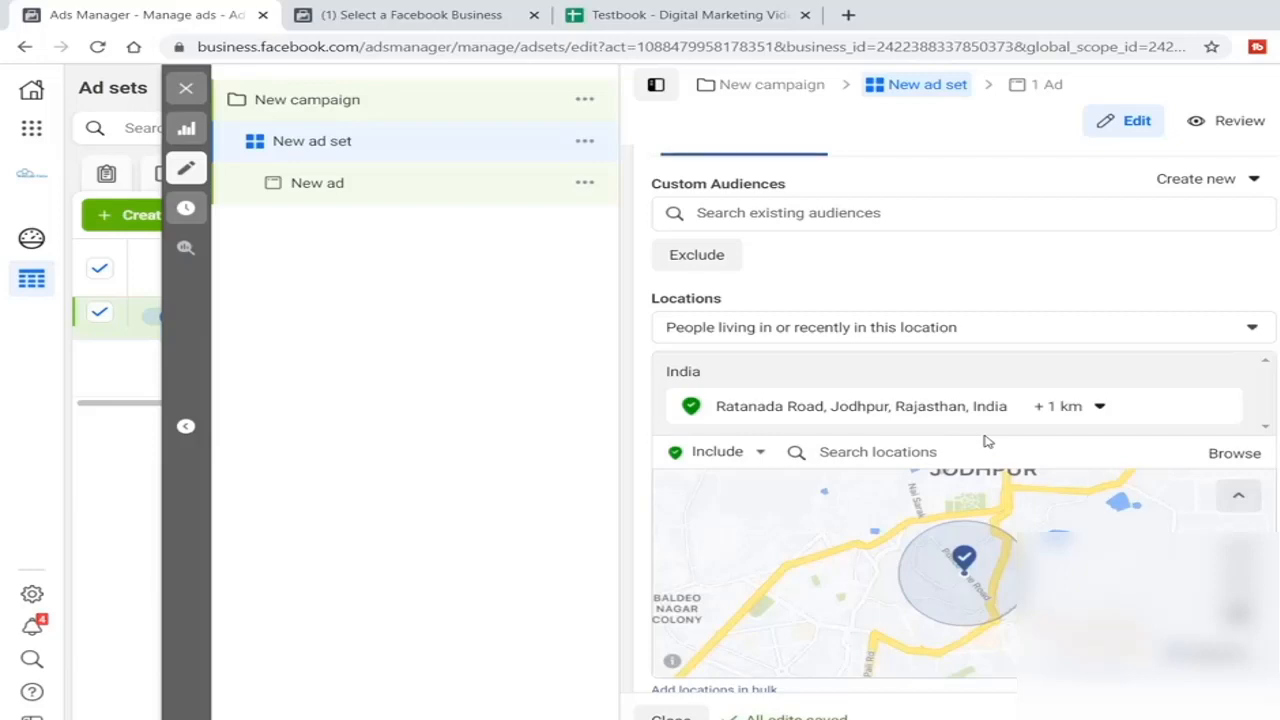
Replace the Ratanada Road location with Tajmahal in the audience locations.
{"action": "mouse_move", "coordinate": [1203, 397]}
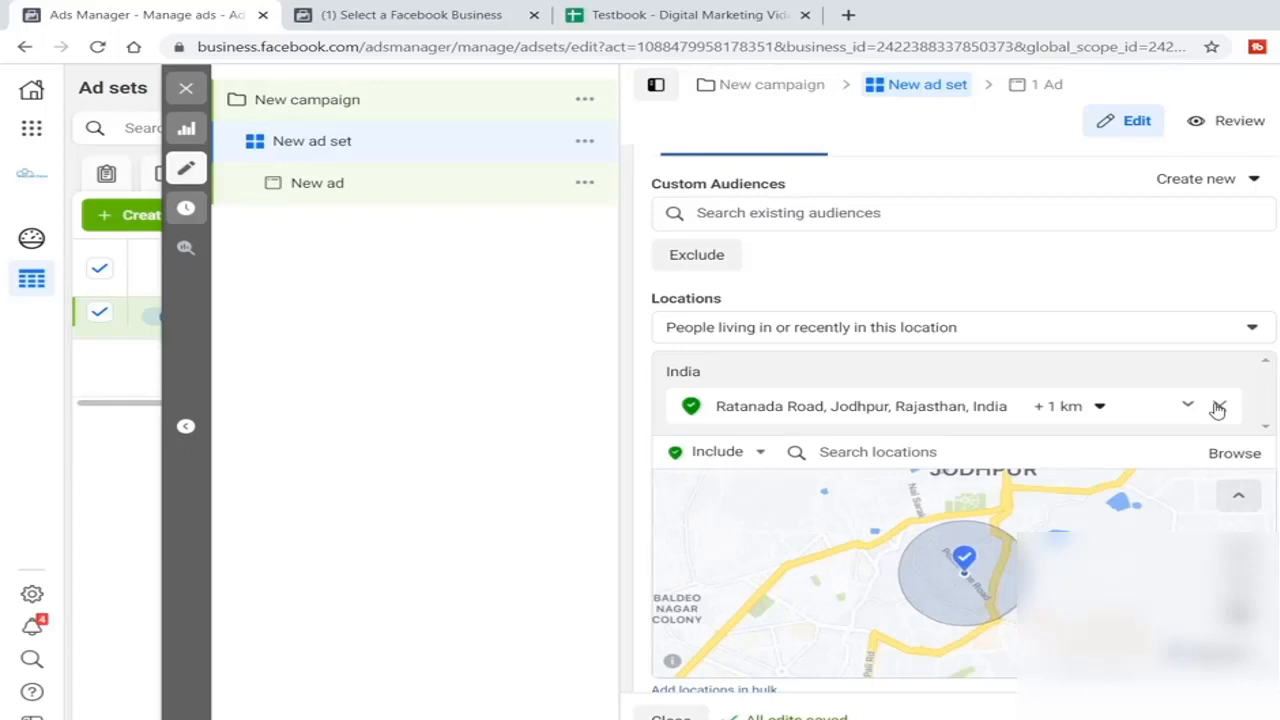
{"action": "left_click", "coordinate": [1218, 409]}
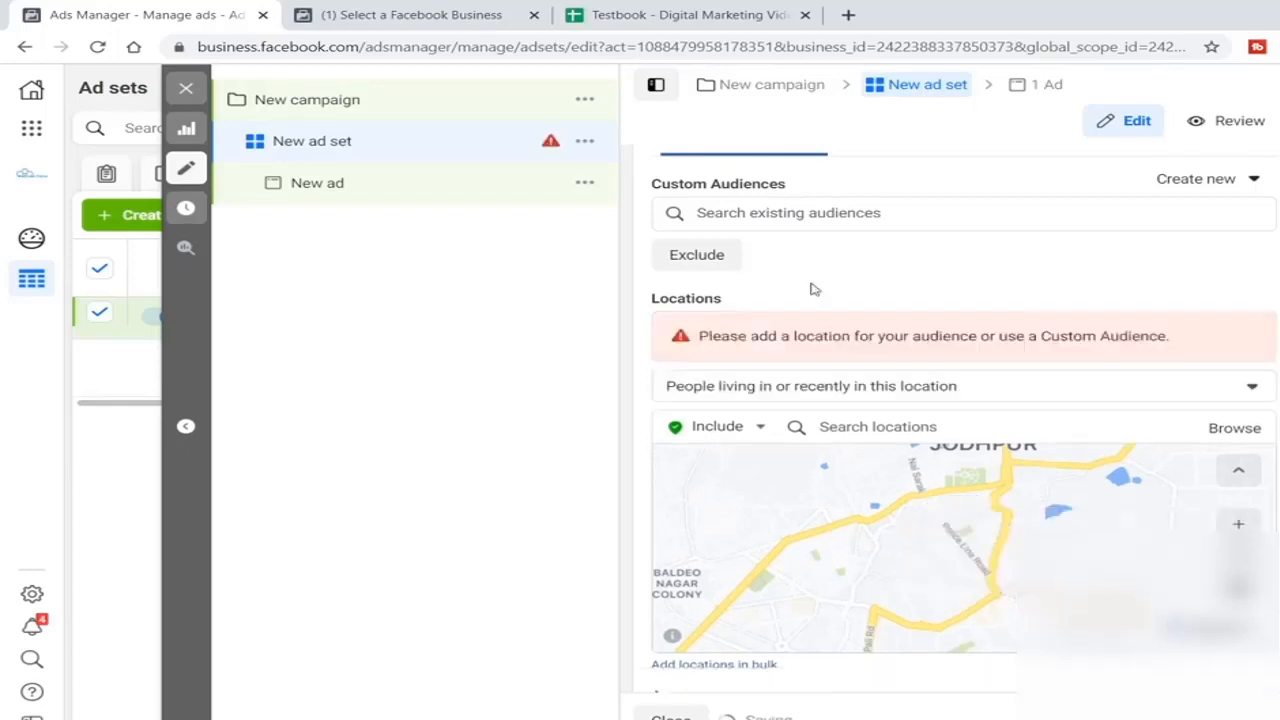
{"action": "left_click", "coordinate": [926, 418]}
{"action": "type", "text": "tajmaha"}
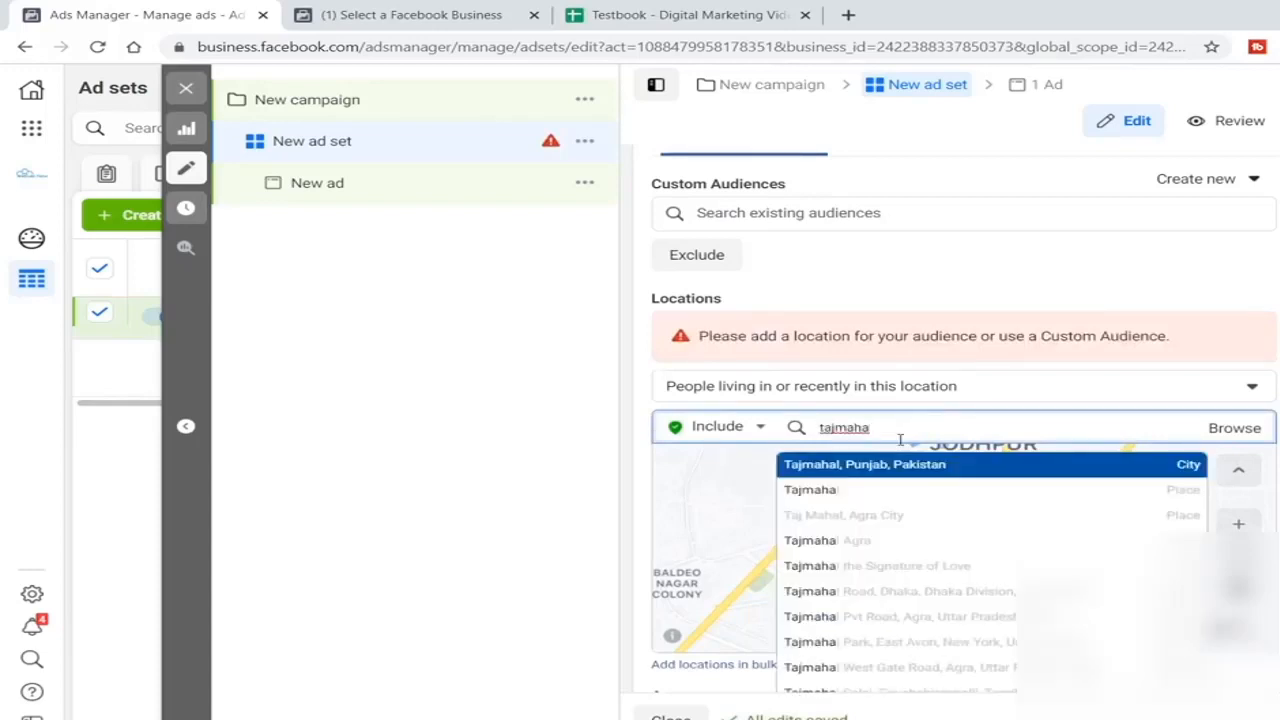
{"action": "left_click", "coordinate": [851, 497]}
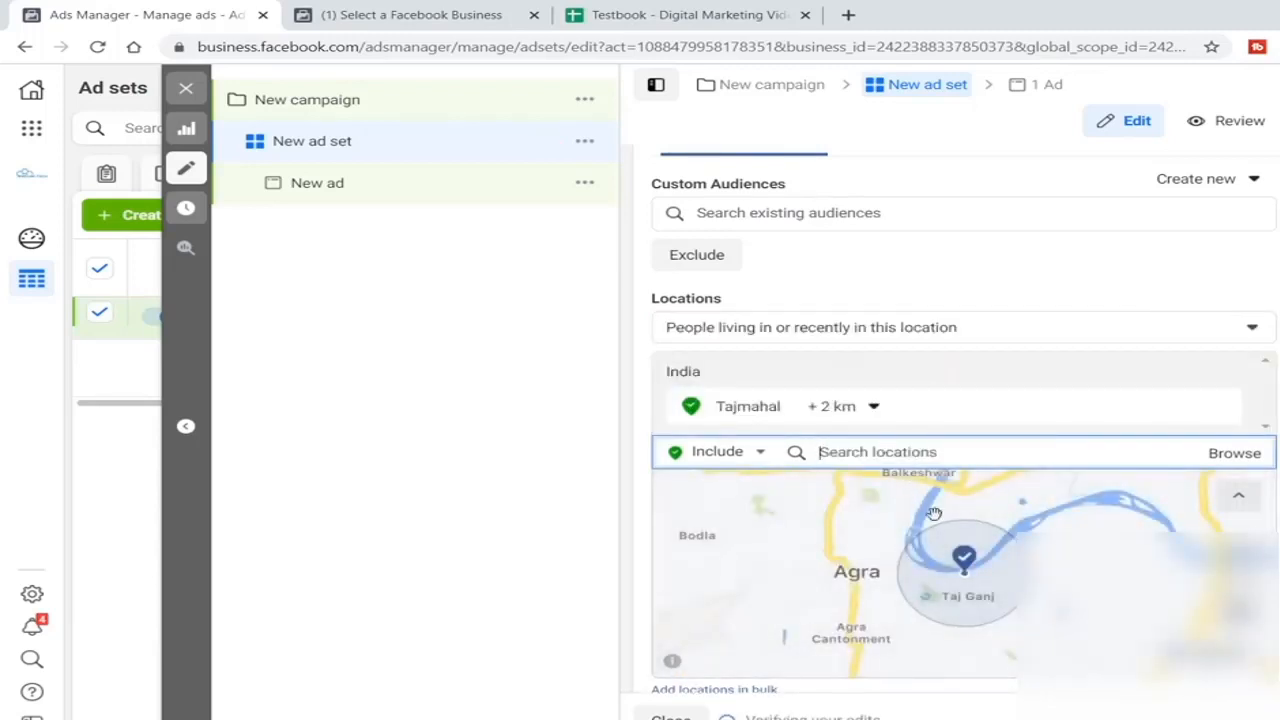
Reduce the Tajmahal location's radius to 1 km and remove that location from the audience.
{"action": "scroll", "coordinate": [934, 514], "scroll_direction": "up", "scroll_amount": 3}
{"action": "scroll", "coordinate": [1009, 572], "scroll_direction": "down", "scroll_amount": 2}
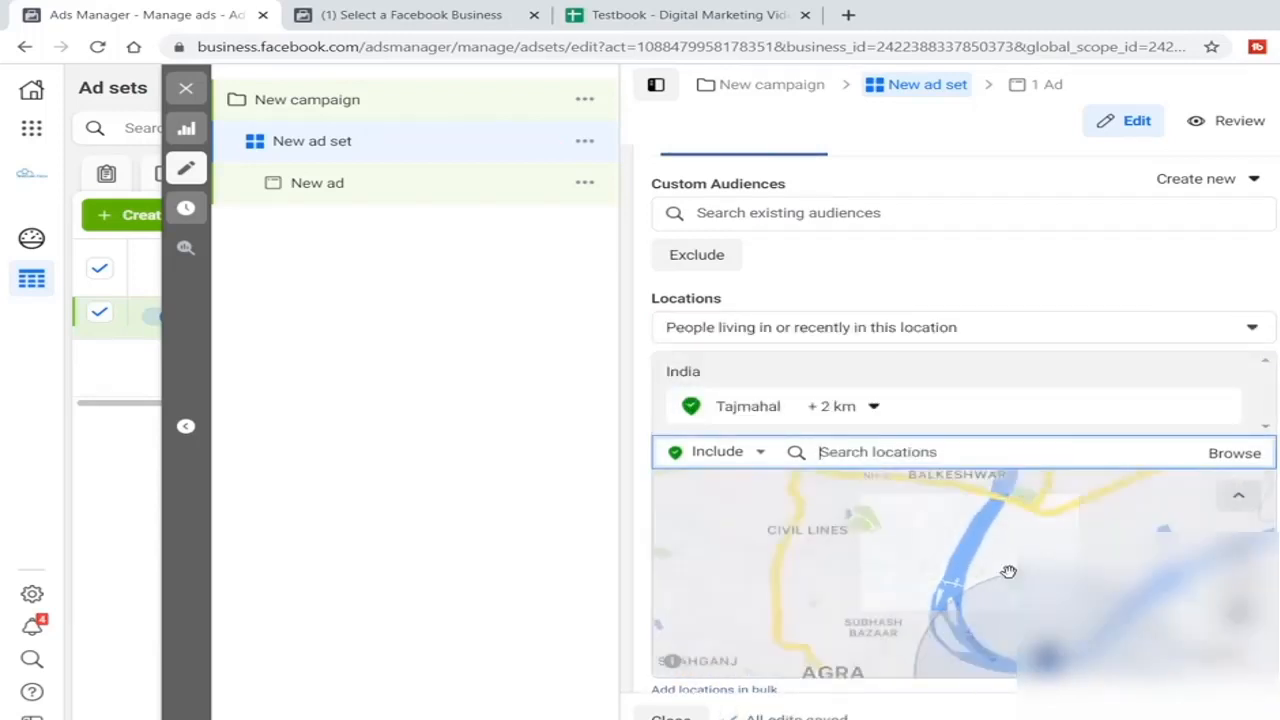
{"action": "left_click_drag", "start_coordinate": [1098, 541], "coordinate": [980, 485]}
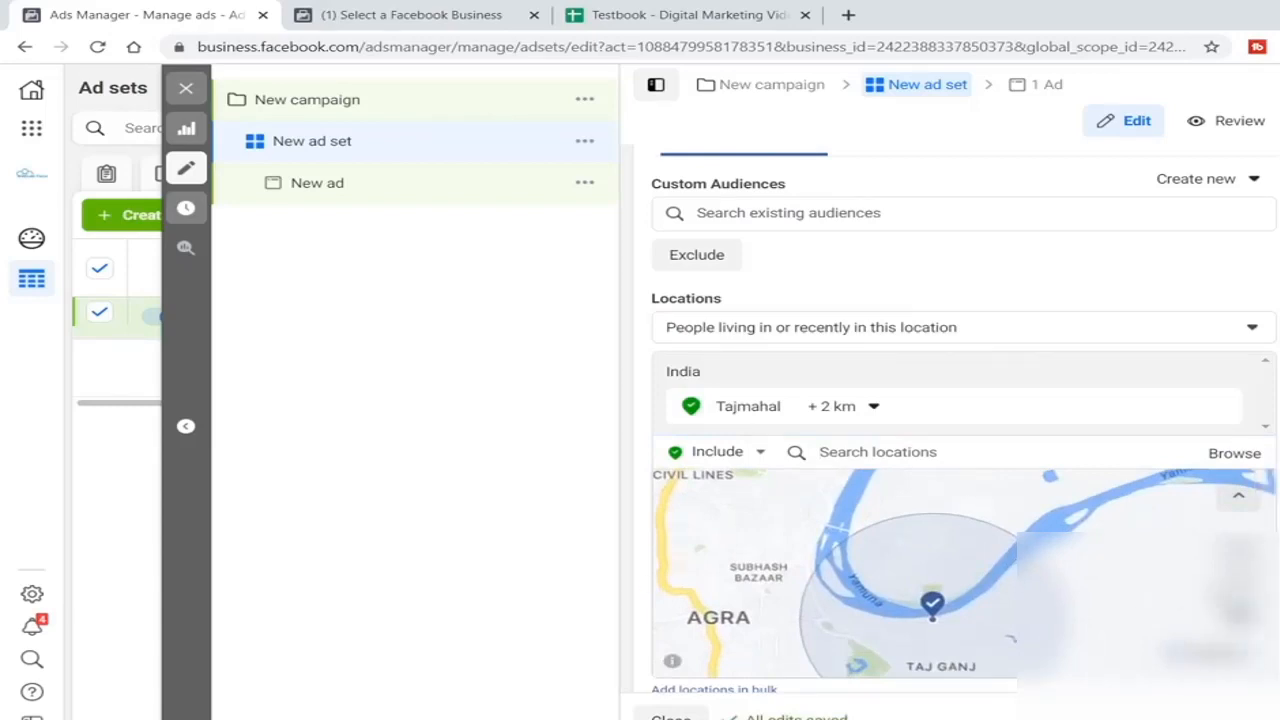
{"action": "left_click_drag", "start_coordinate": [1033, 517], "coordinate": [1031, 487]}
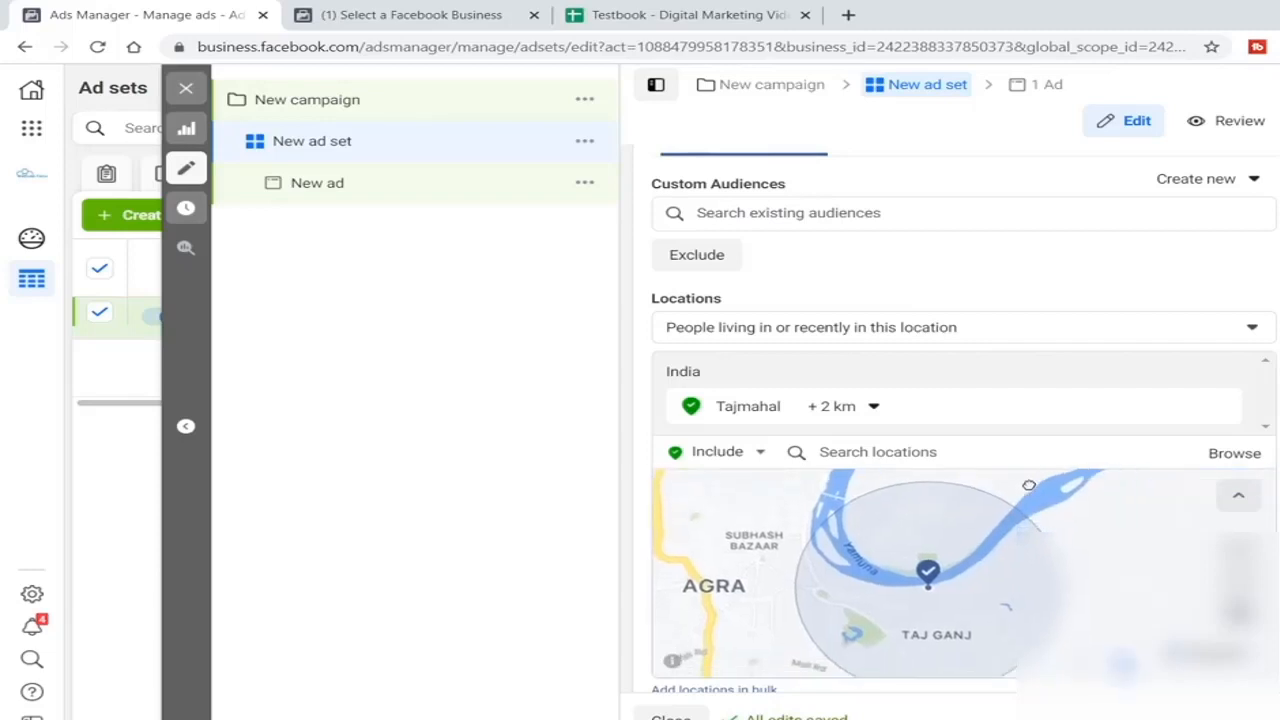
{"action": "left_click", "coordinate": [857, 405]}
{"action": "left_click_drag", "start_coordinate": [816, 470], "coordinate": [806, 467]}
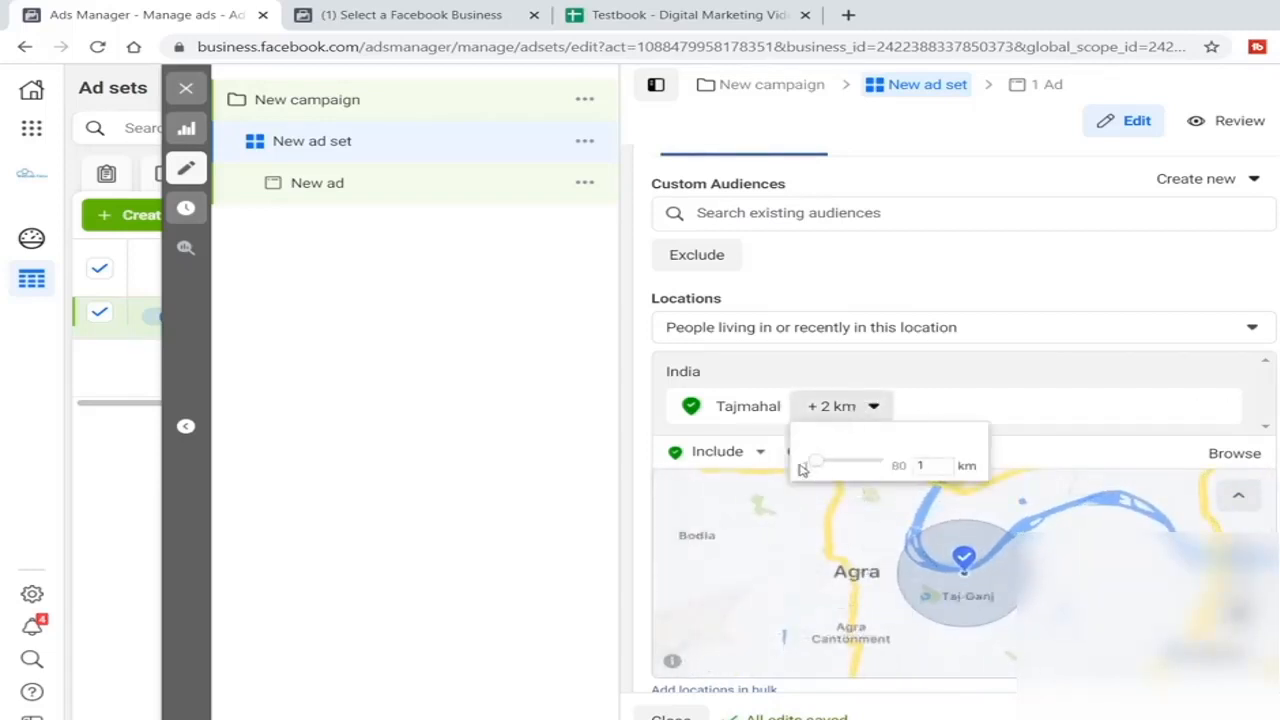
{"action": "left_click", "coordinate": [1083, 429]}
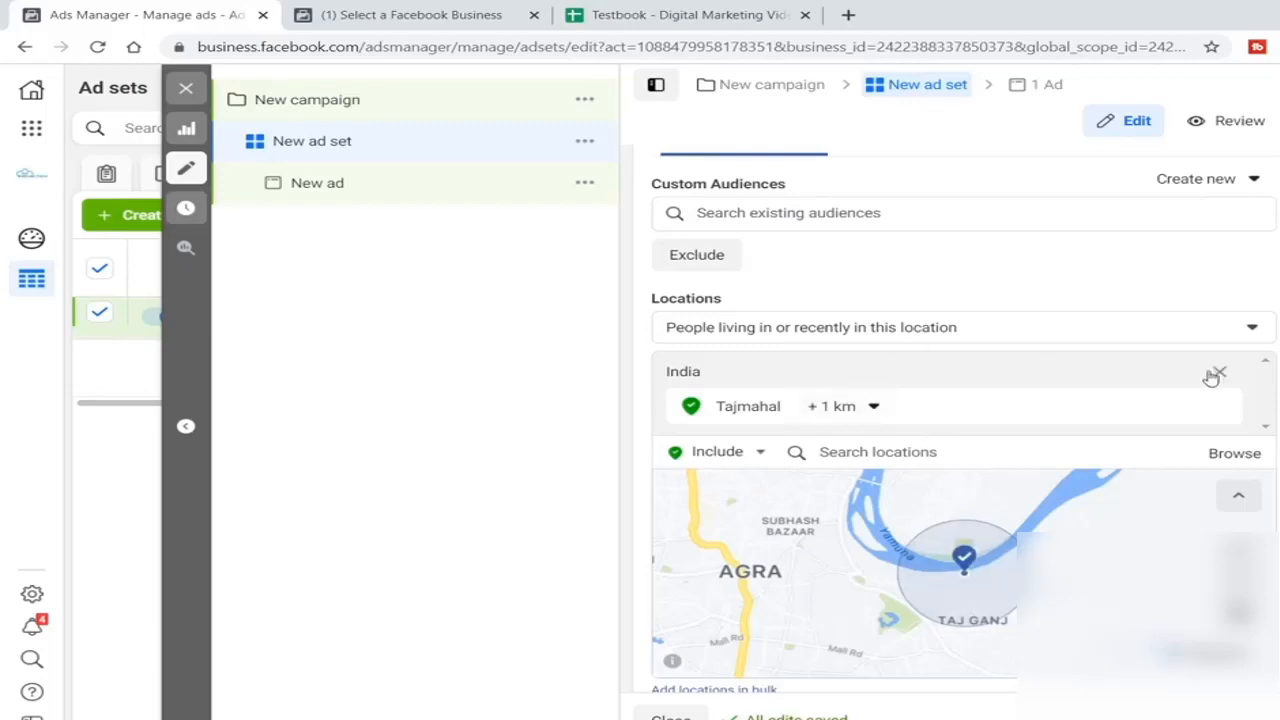
{"action": "left_click", "coordinate": [1219, 405]}
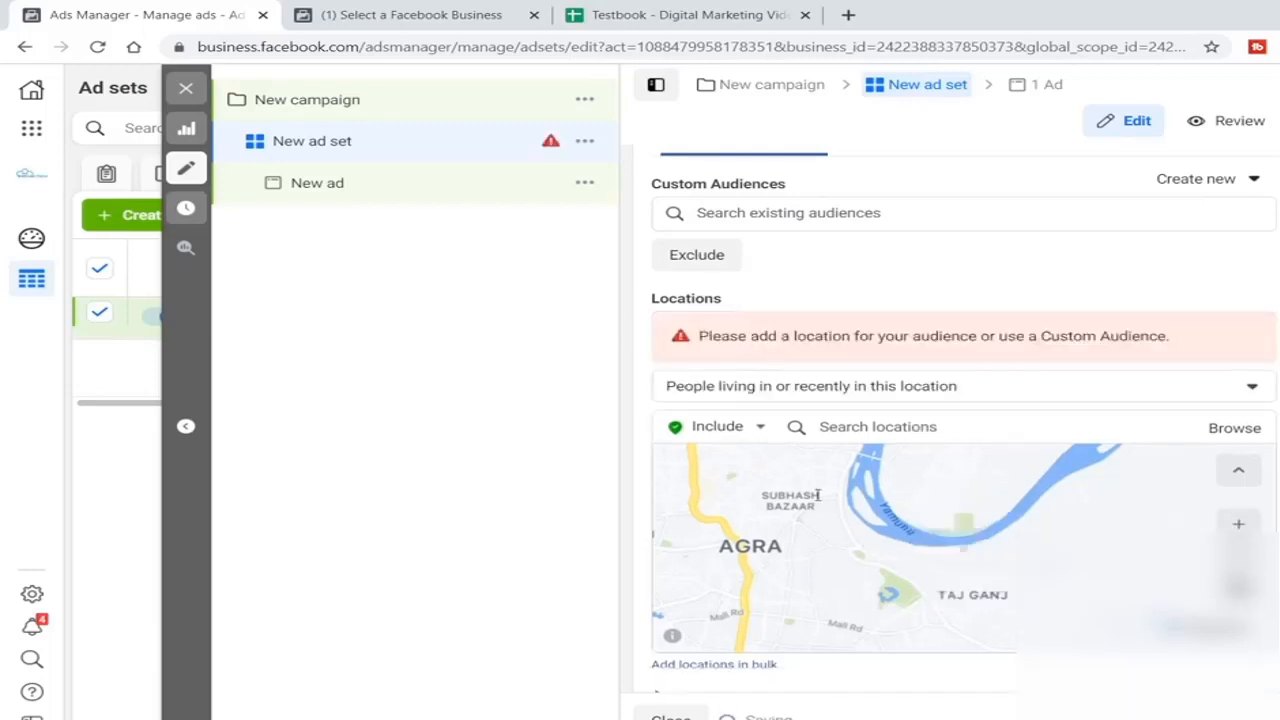
Set the audience's maximum age to 40.
{"action": "scroll", "coordinate": [853, 555], "scroll_direction": "down", "scroll_amount": 3}
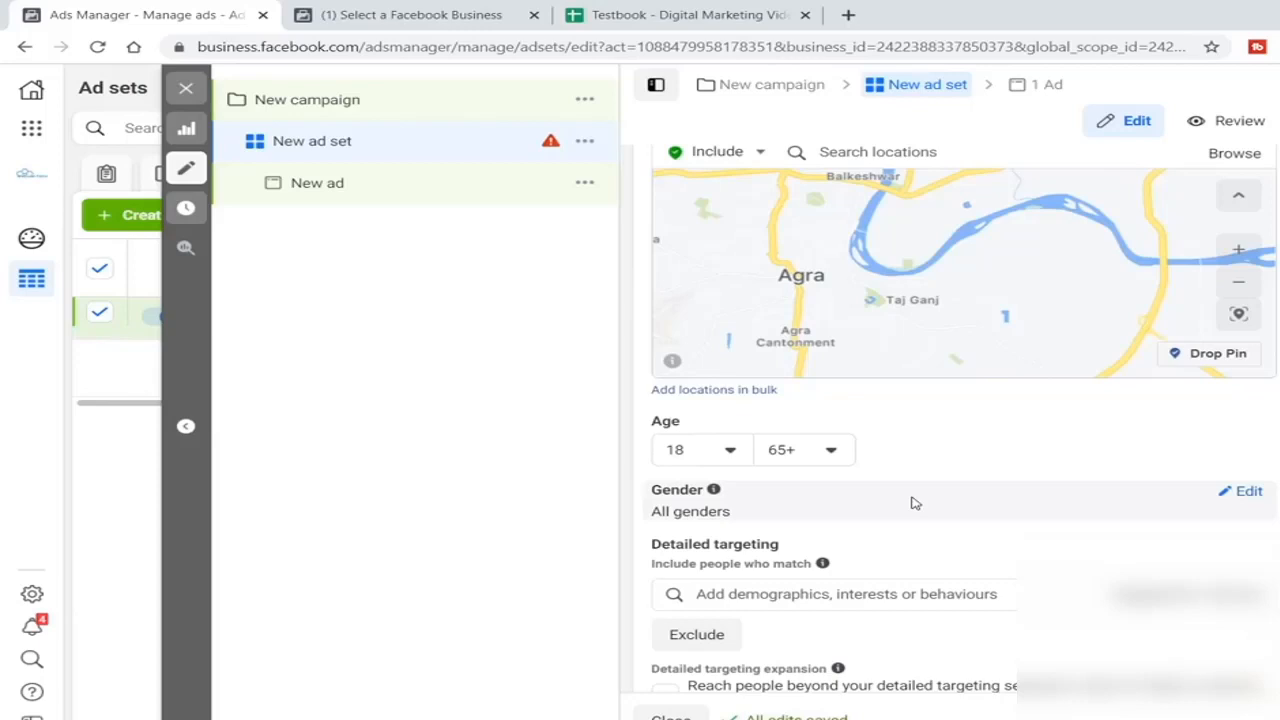
{"action": "left_click", "coordinate": [825, 451]}
{"action": "scroll", "coordinate": [820, 537], "scroll_direction": "up", "scroll_amount": 4}
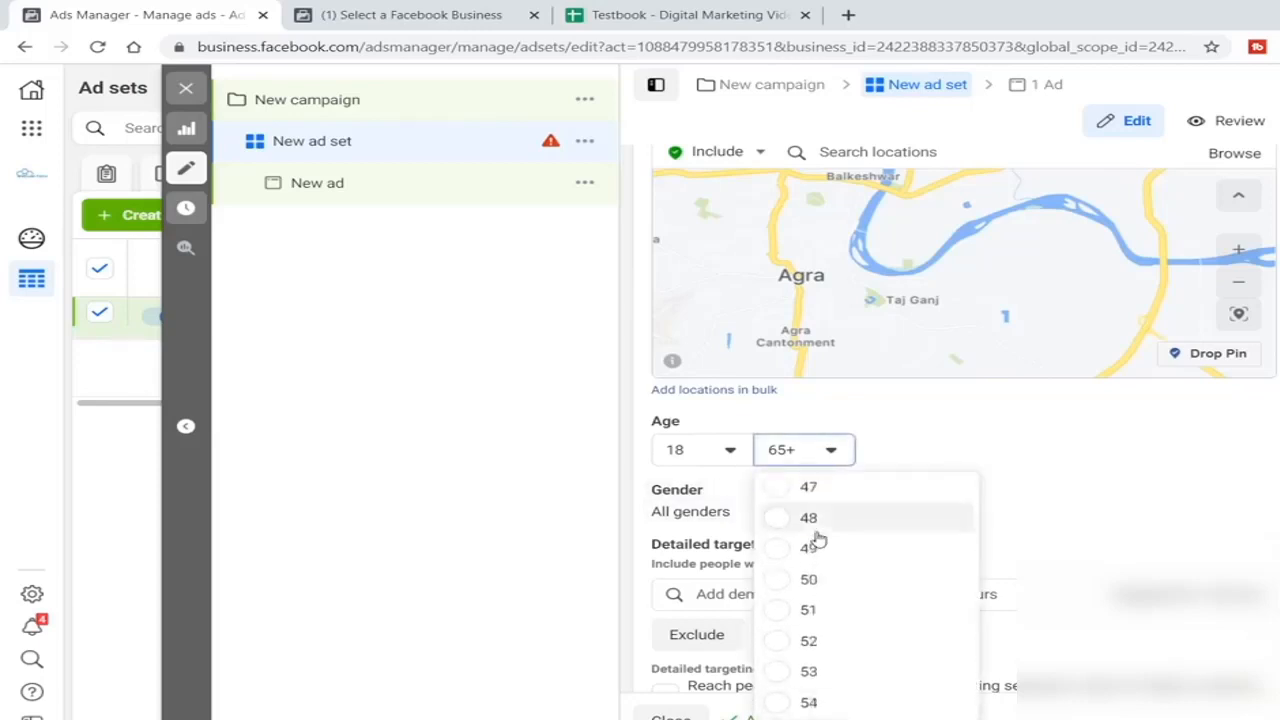
{"action": "scroll", "coordinate": [818, 540], "scroll_direction": "up", "scroll_amount": 3}
{"action": "left_click", "coordinate": [948, 522]}
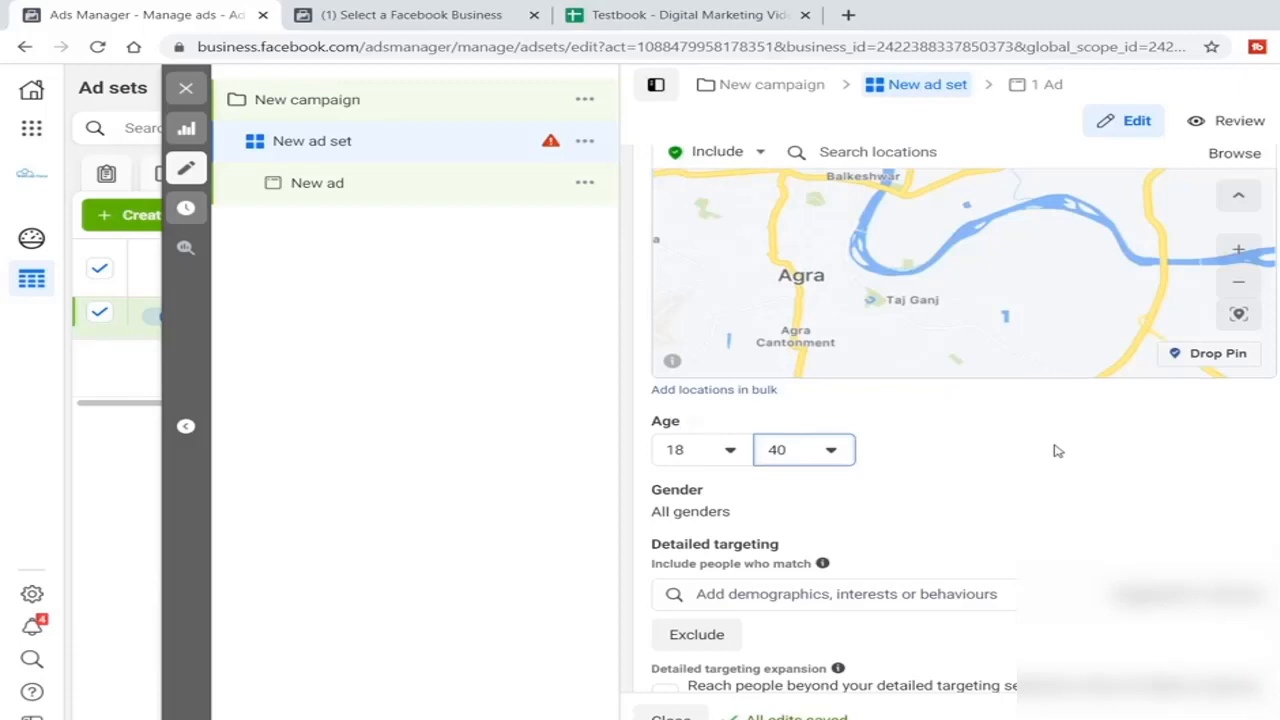
Browse the Demographics categories available in Detailed targeting and close the list.
{"action": "scroll", "coordinate": [1055, 450], "scroll_direction": "down", "scroll_amount": 2}
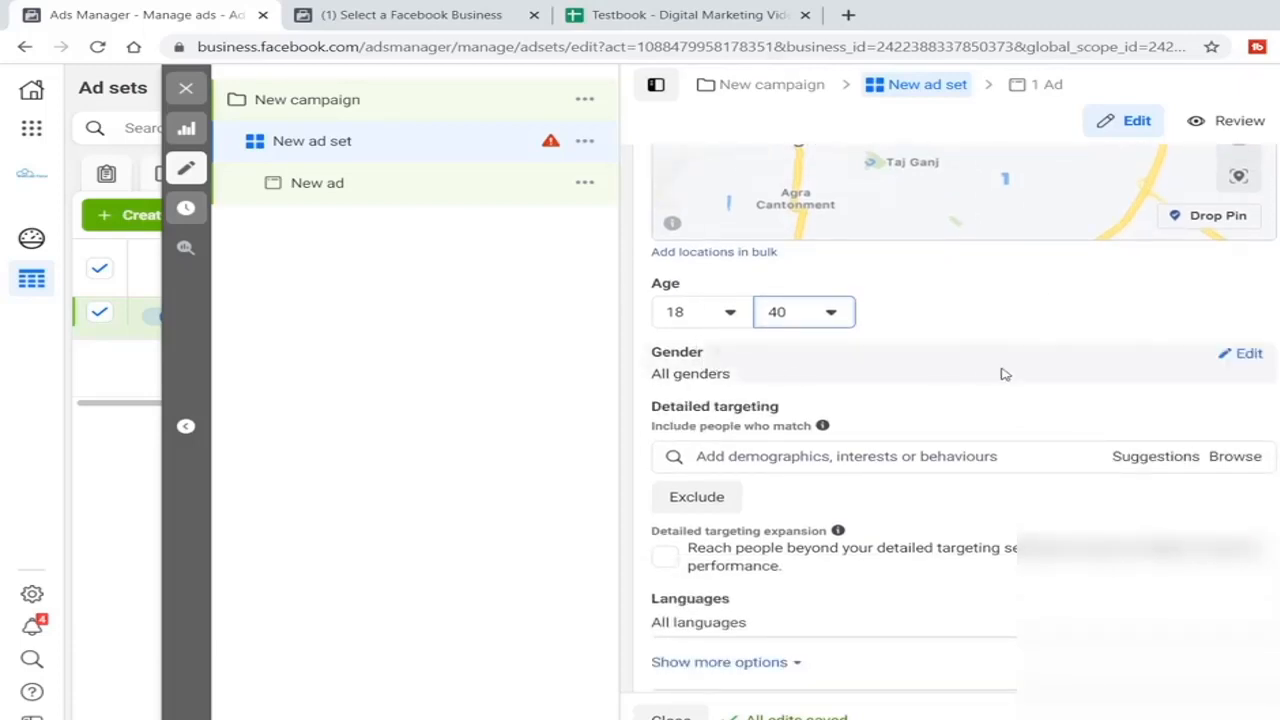
{"action": "left_click", "coordinate": [1233, 460]}
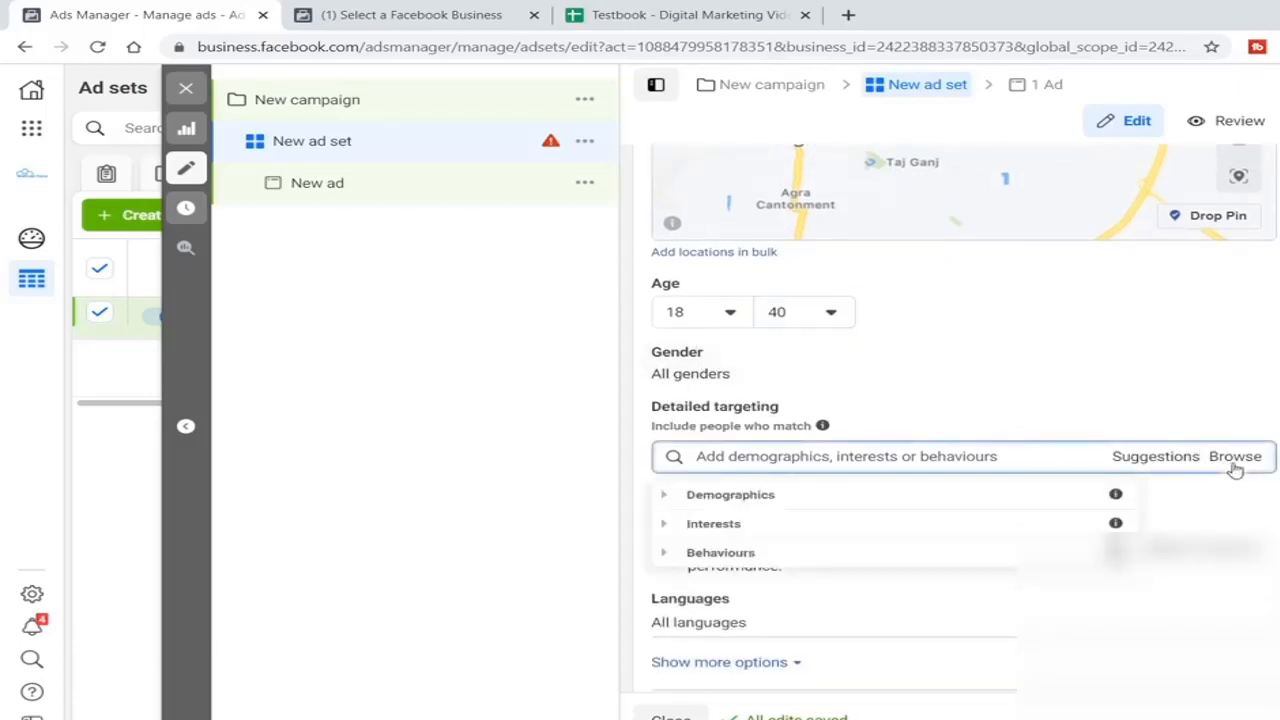
{"action": "left_click", "coordinate": [746, 497]}
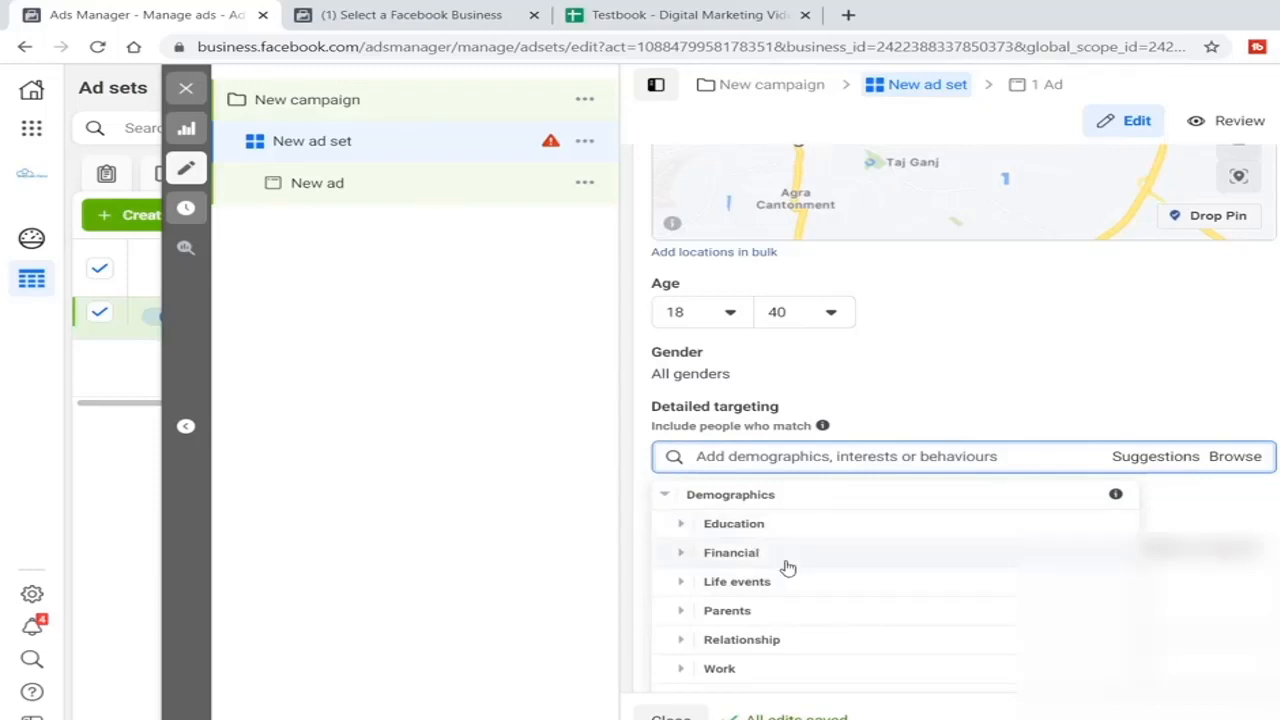
{"action": "scroll", "coordinate": [812, 587], "scroll_direction": "down", "scroll_amount": 1}
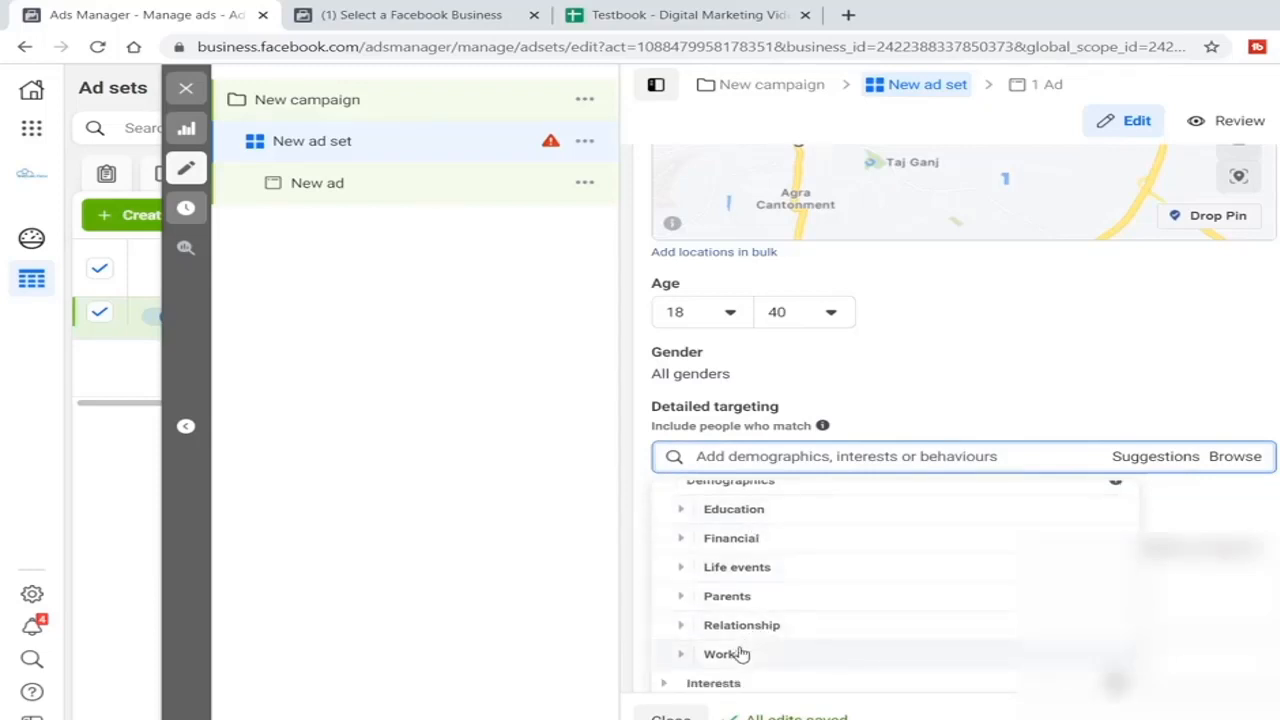
{"action": "scroll", "coordinate": [917, 620], "scroll_direction": "up", "scroll_amount": 1}
{"action": "left_click", "coordinate": [1210, 511]}
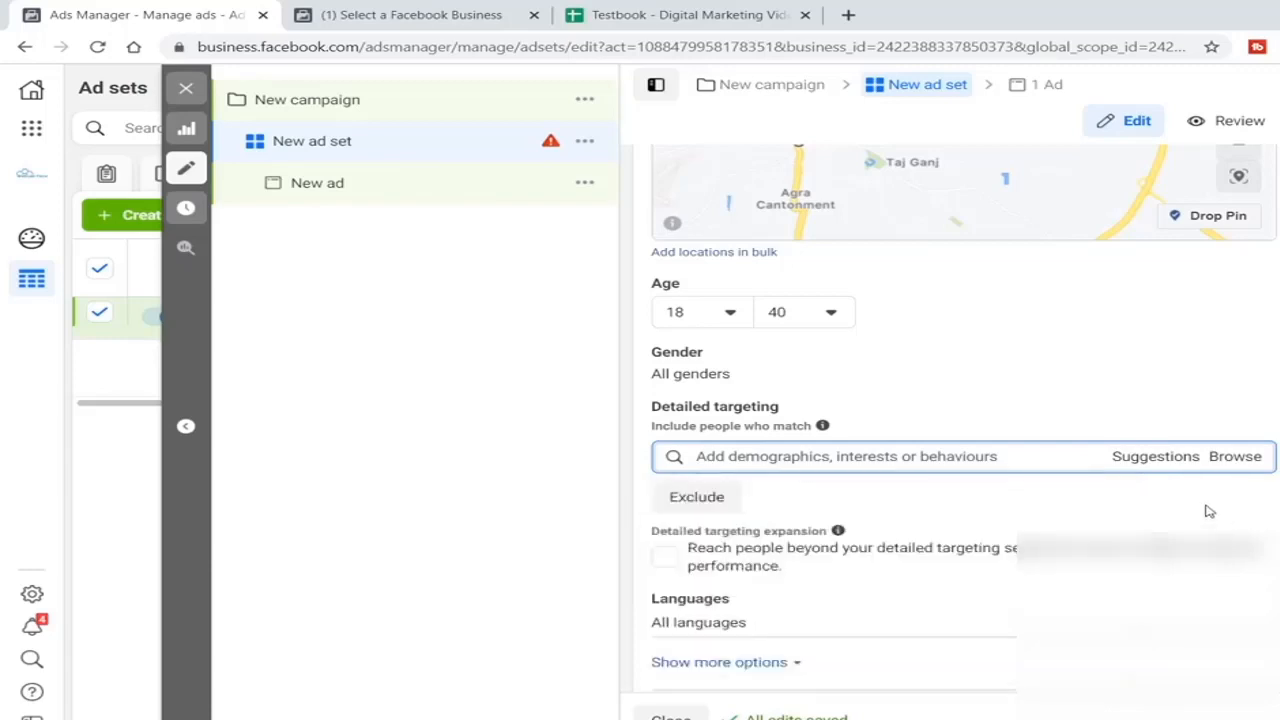
Browse the Interests categories in Detailed targeting and expand Entertainment to examine its subcategories.
{"action": "left_click", "coordinate": [1238, 458]}
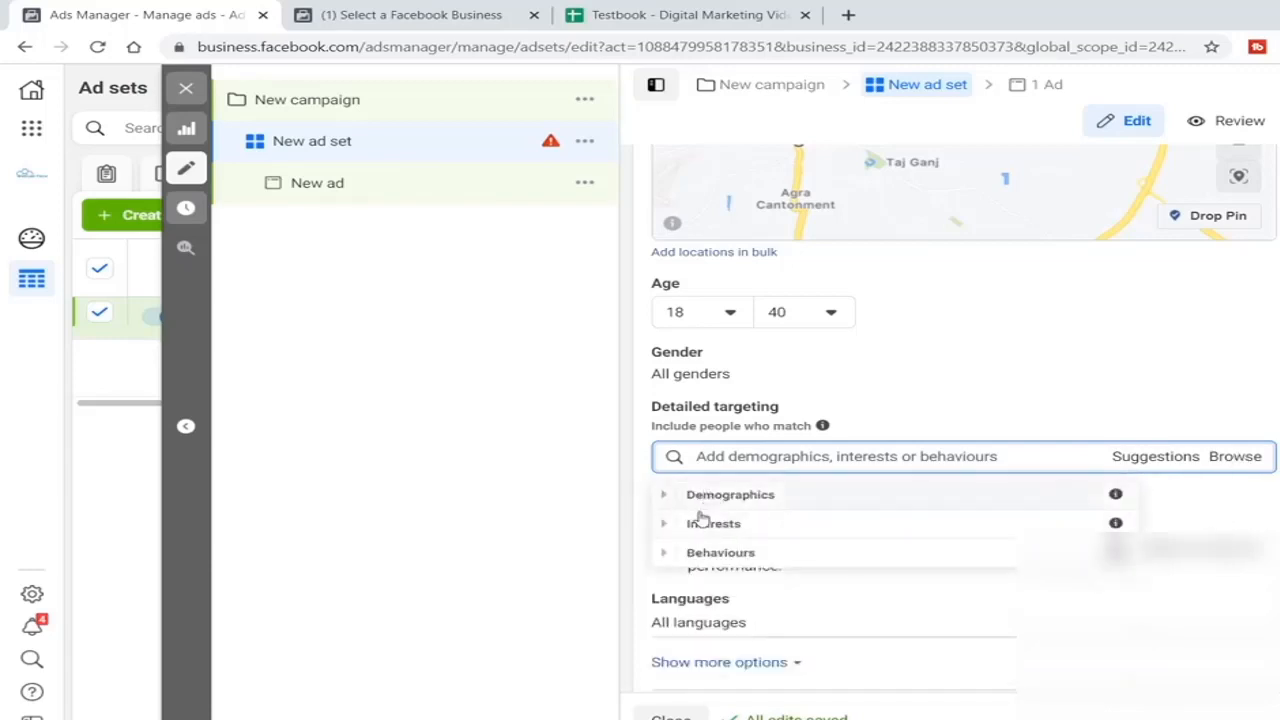
{"action": "left_click", "coordinate": [803, 520]}
{"action": "scroll", "coordinate": [820, 620], "scroll_direction": "down", "scroll_amount": 1}
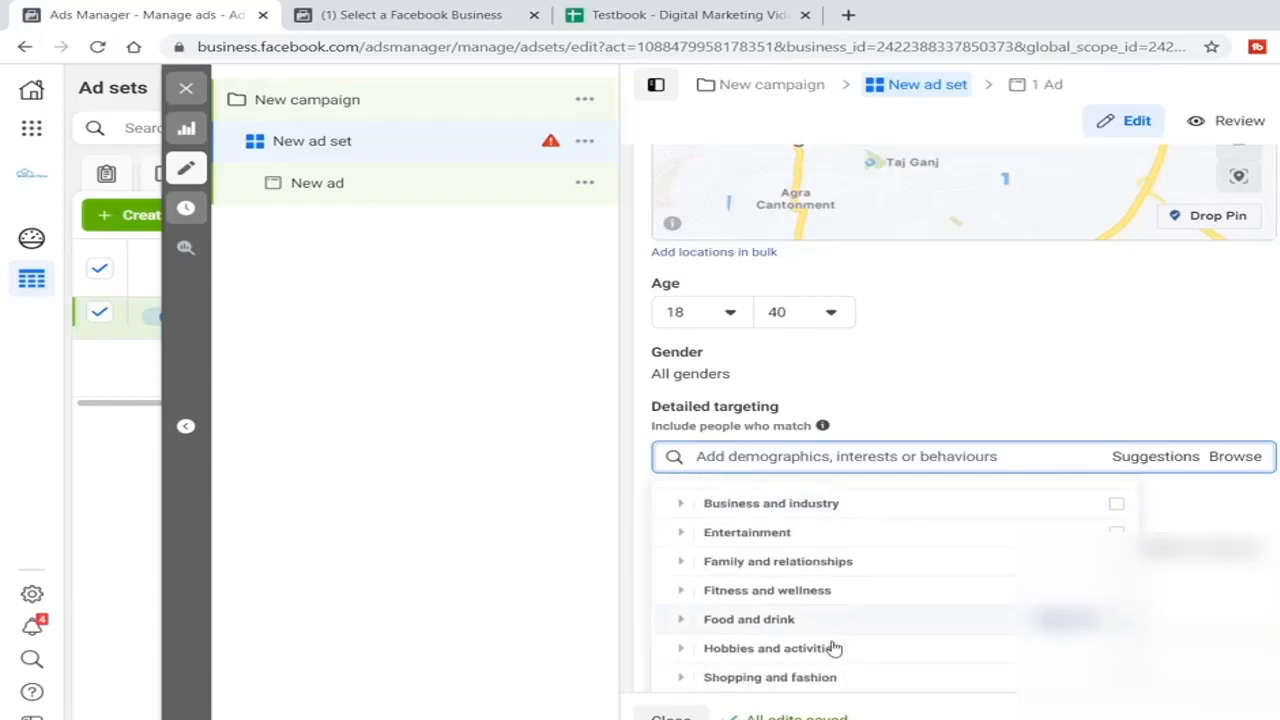
{"action": "left_click", "coordinate": [730, 529]}
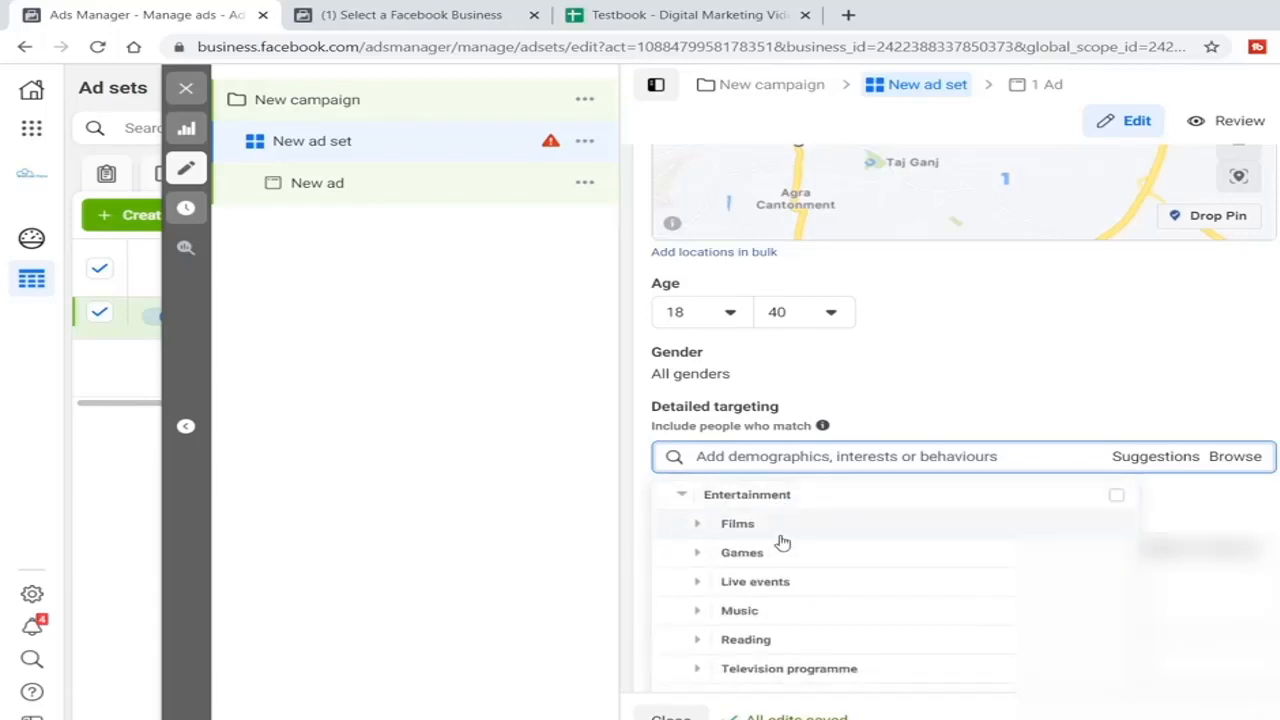
Examine the Films subcategories under Entertainment in Detailed targeting and collapse the Interests list.
{"action": "left_click", "coordinate": [778, 532]}
{"action": "mouse_move", "coordinate": [826, 535]}
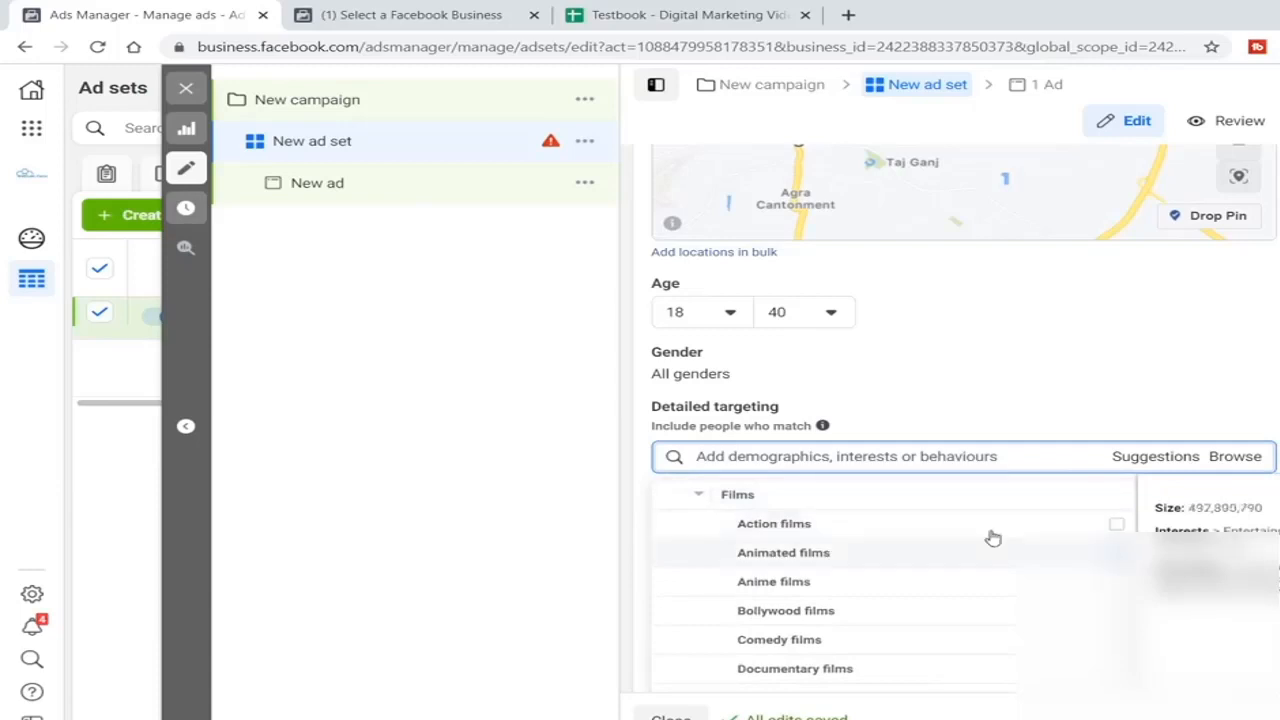
{"action": "scroll", "coordinate": [797, 578], "scroll_direction": "up", "scroll_amount": 3}
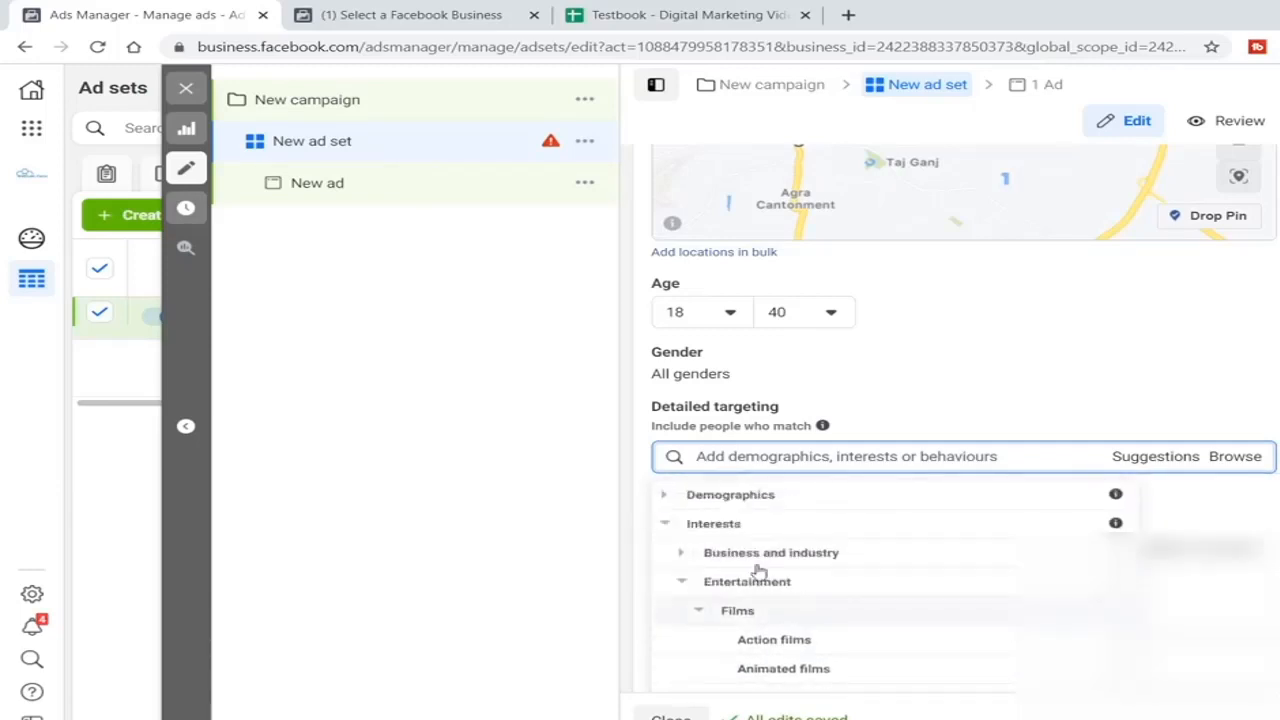
{"action": "left_click", "coordinate": [722, 538]}
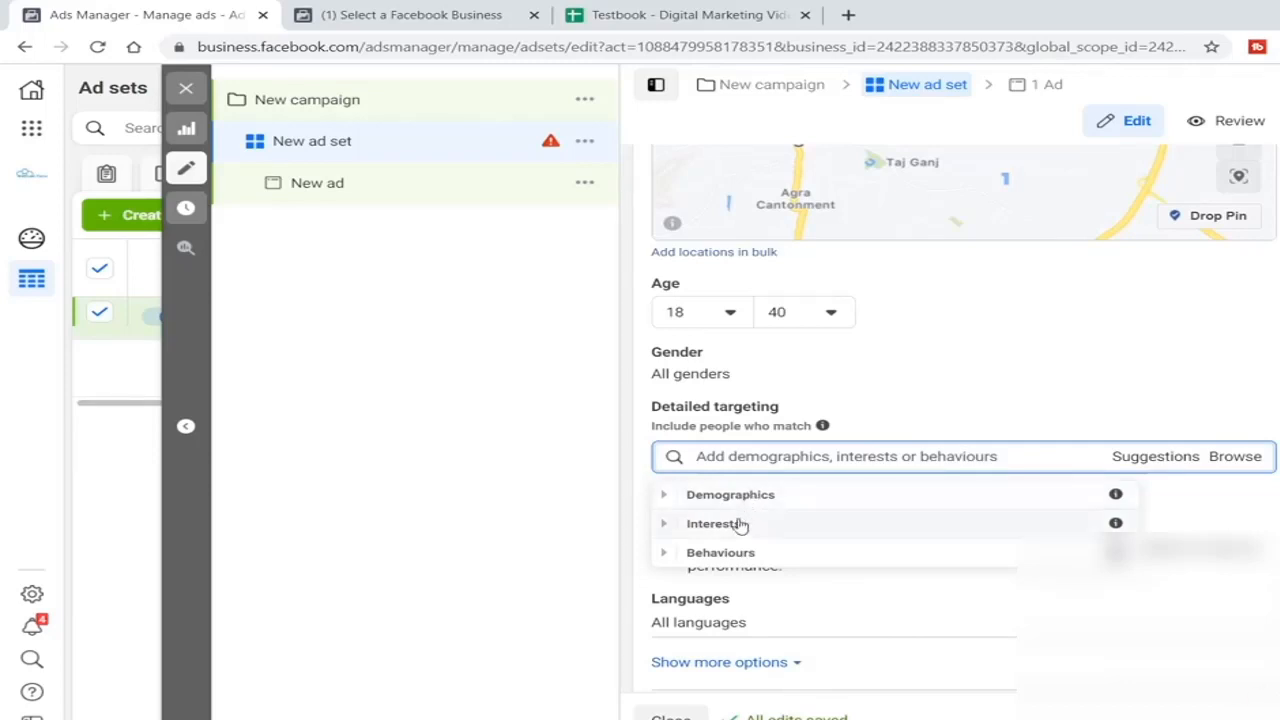
Browse the Behaviours categories in Detailed targeting, including Anniversary.
{"action": "left_click", "coordinate": [725, 555]}
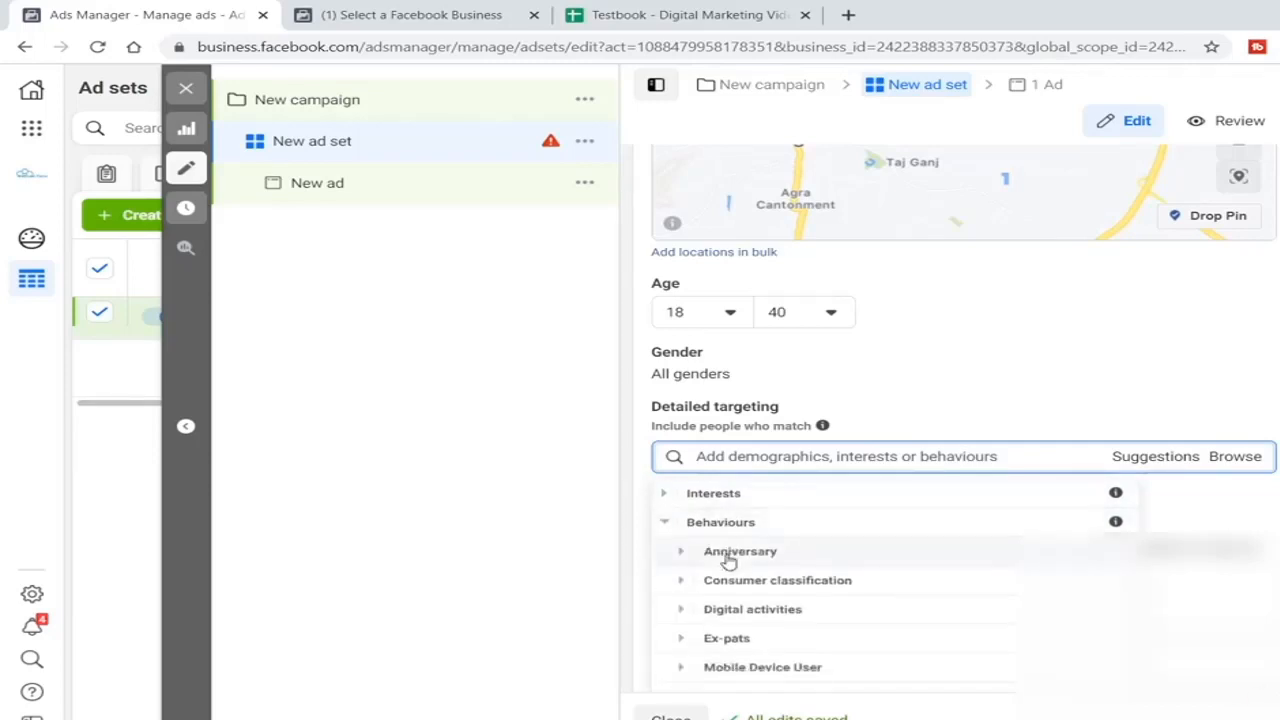
{"action": "left_click", "coordinate": [770, 528]}
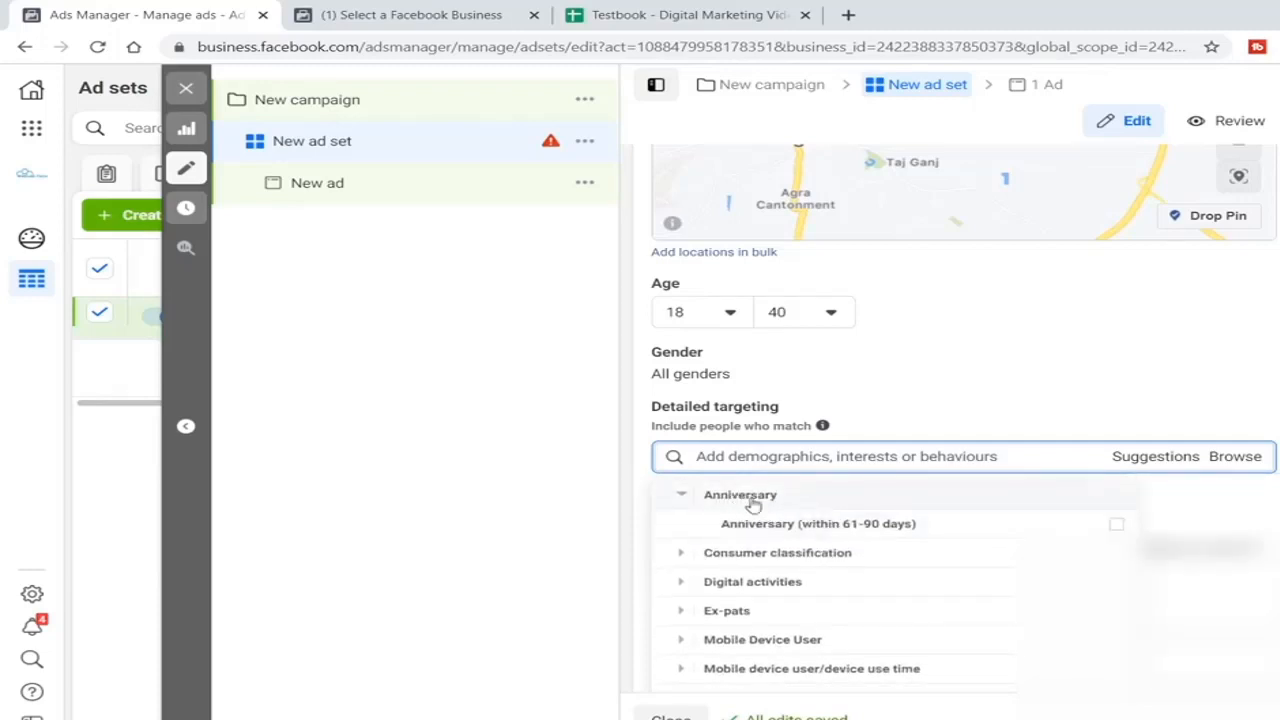
{"action": "left_click", "coordinate": [803, 553]}
{"action": "scroll", "coordinate": [850, 582], "scroll_direction": "down", "scroll_amount": 5}
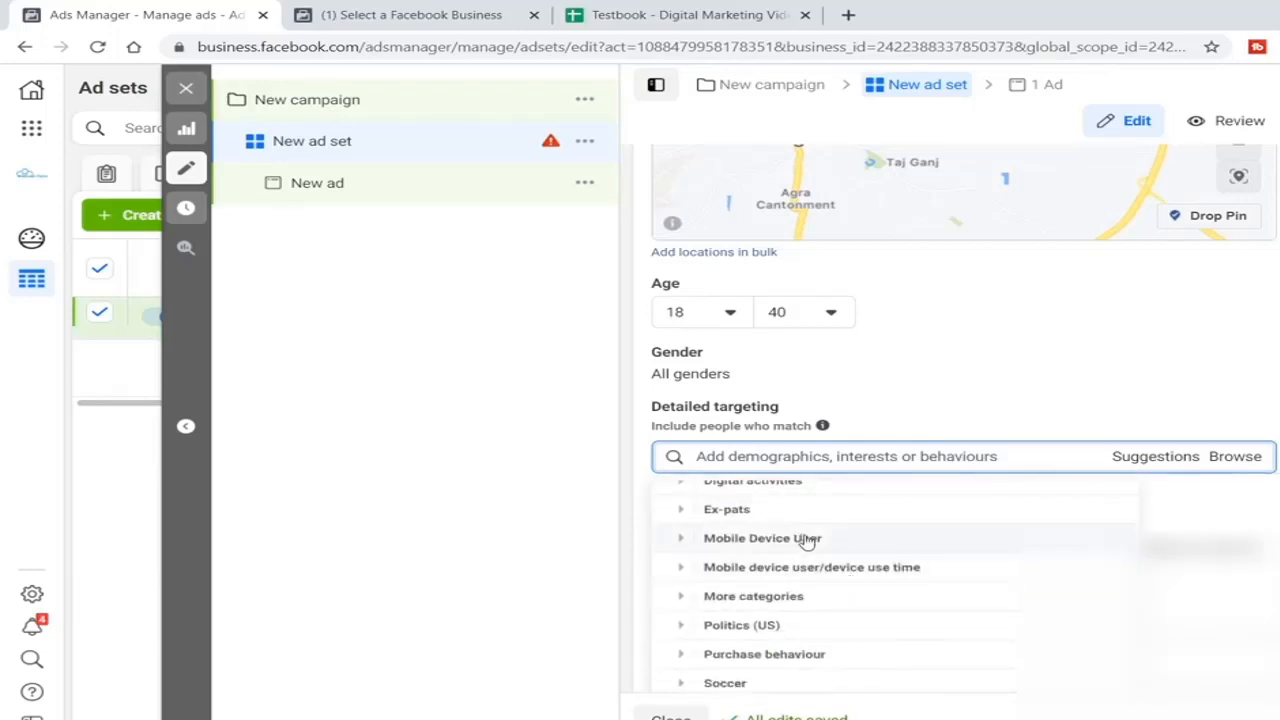
Add "Facebook access (mobile): iPhone X" from Mobile Device User > All Mobile Devices by Brand > Apple to the detailed targeting and close the list.
{"action": "left_click", "coordinate": [806, 538]}
{"action": "left_click", "coordinate": [889, 525]}
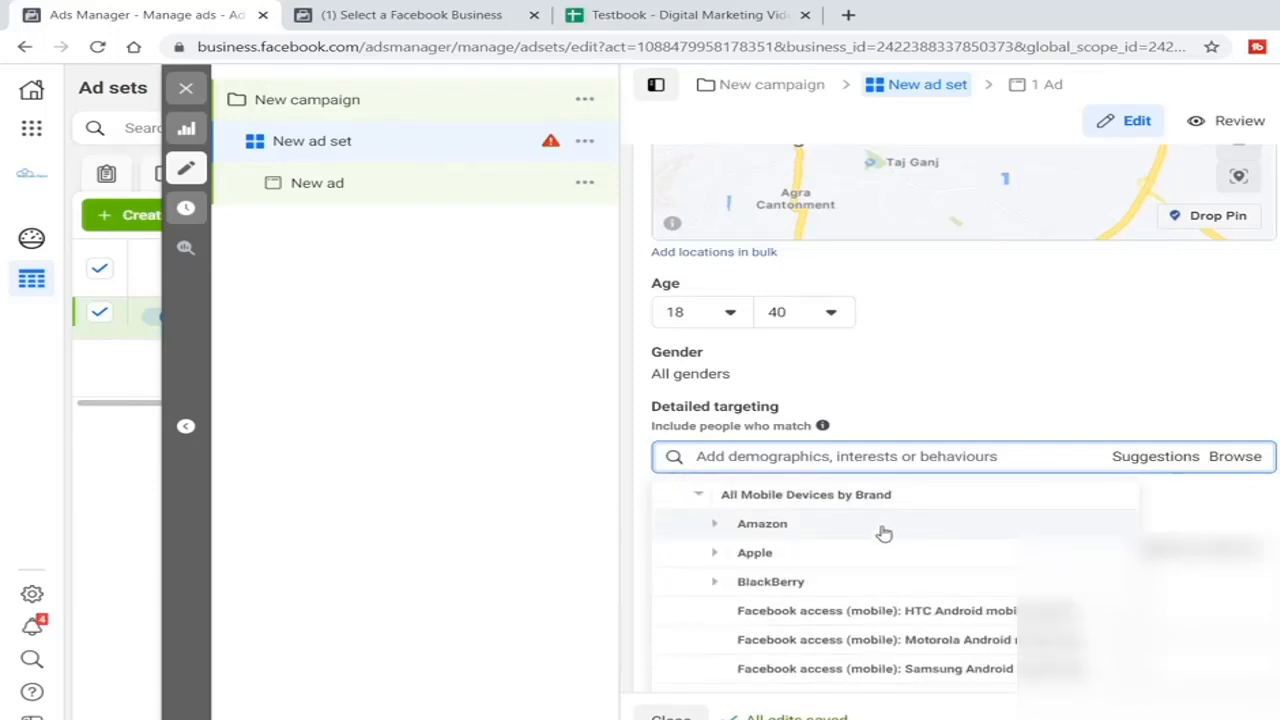
{"action": "left_click", "coordinate": [846, 551]}
{"action": "scroll", "coordinate": [940, 562], "scroll_direction": "down", "scroll_amount": 5}
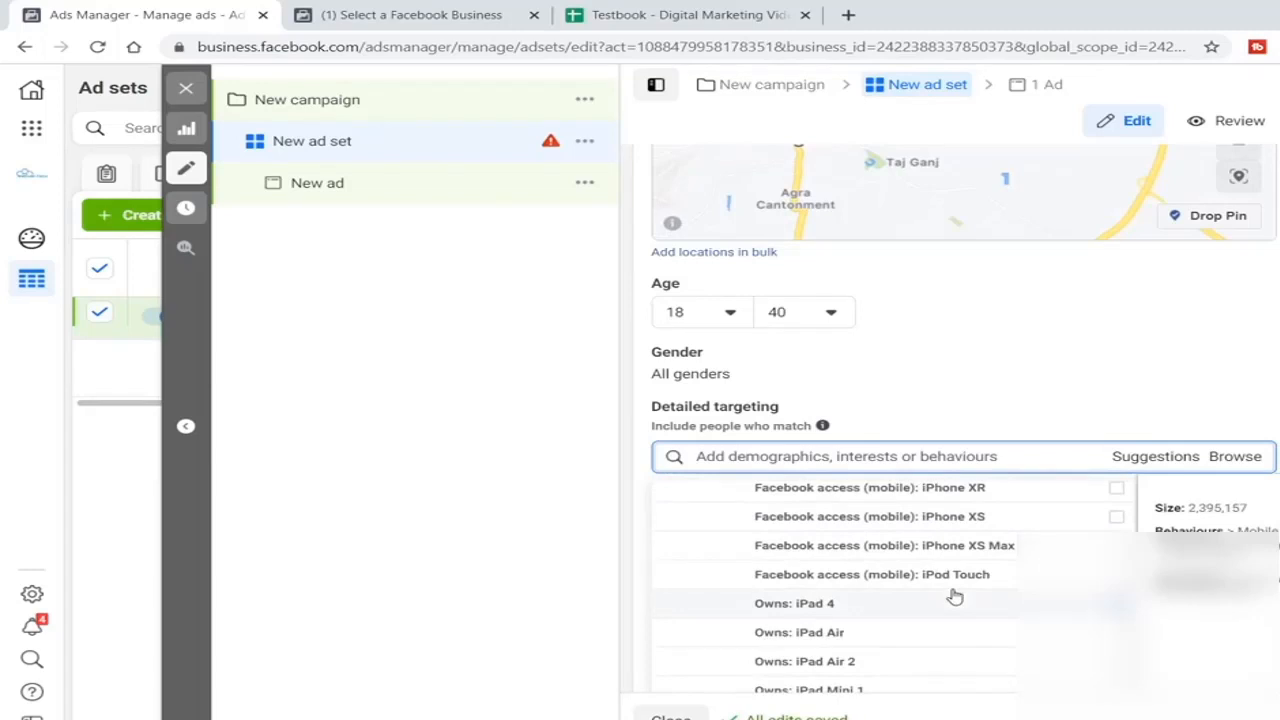
{"action": "scroll", "coordinate": [968, 542], "scroll_direction": "up", "scroll_amount": 1}
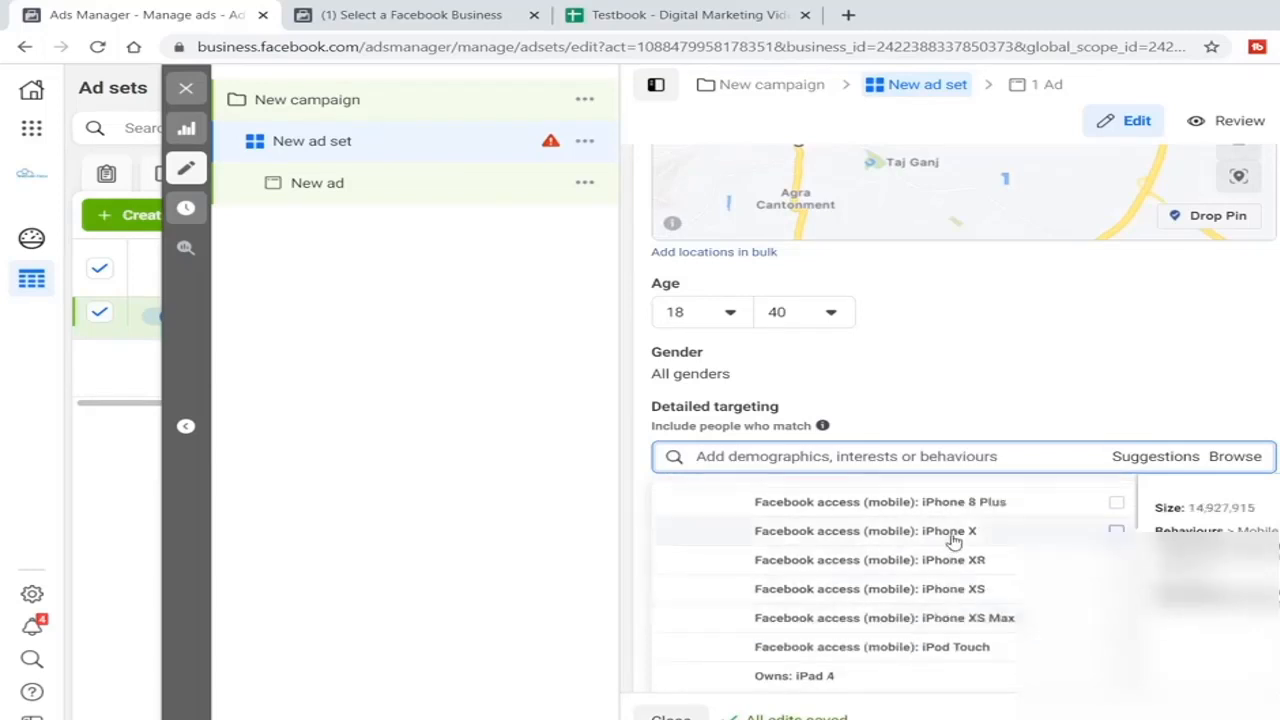
{"action": "left_click", "coordinate": [1114, 531]}
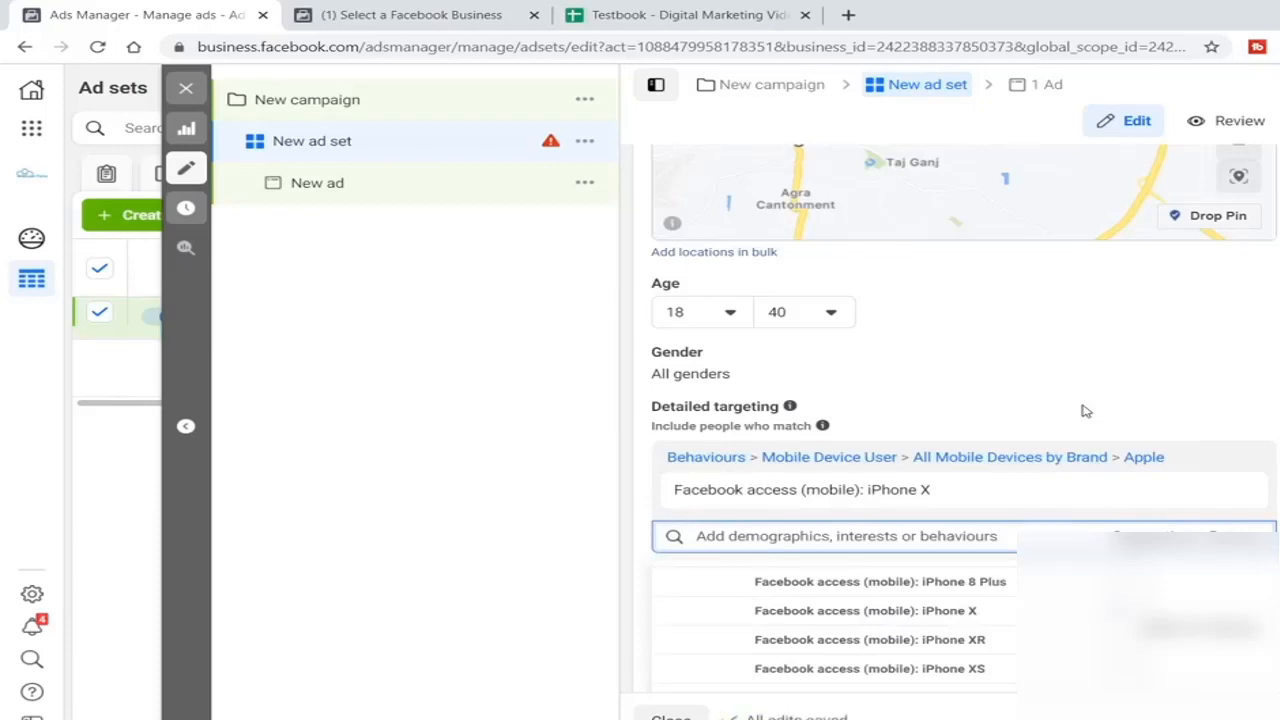
{"action": "scroll", "coordinate": [1106, 423], "scroll_direction": "down", "scroll_amount": 2}
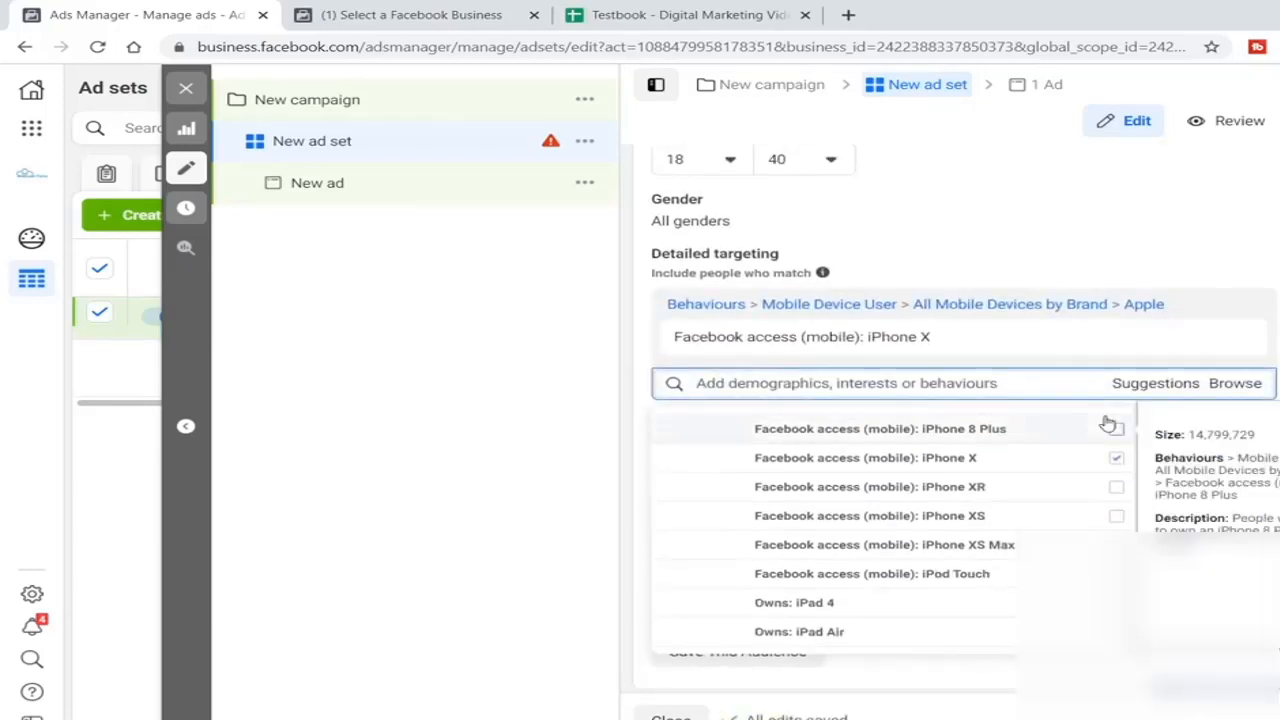
{"action": "left_click", "coordinate": [812, 266]}
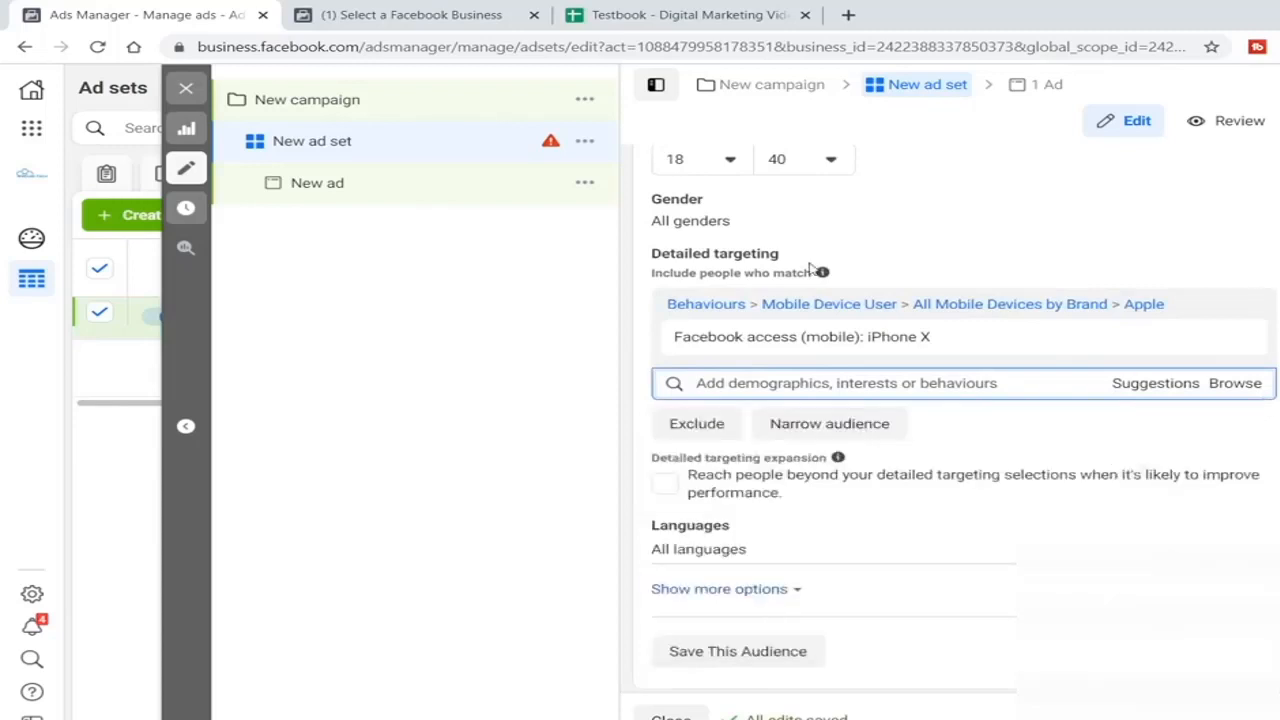
Switch the ad set's placements from automatic to manual placements.
{"action": "scroll", "coordinate": [700, 418], "scroll_direction": "up", "scroll_amount": 2}
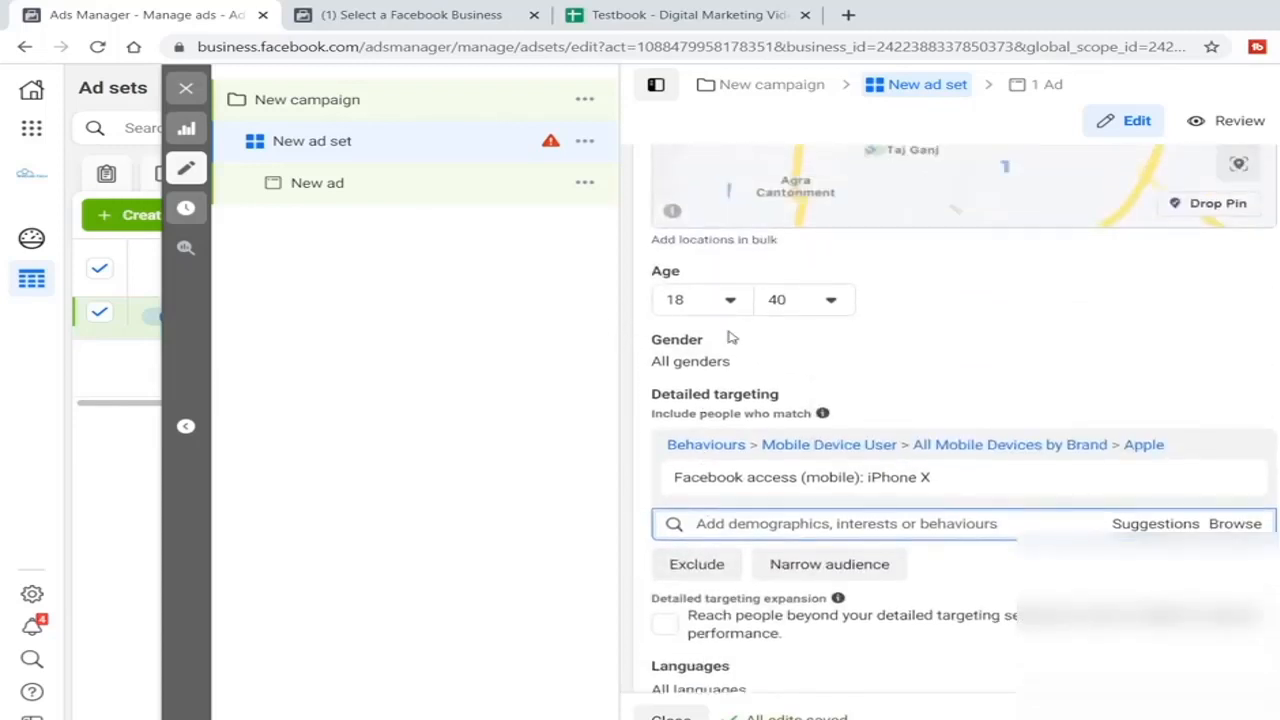
{"action": "scroll", "coordinate": [857, 366], "scroll_direction": "down", "scroll_amount": 3}
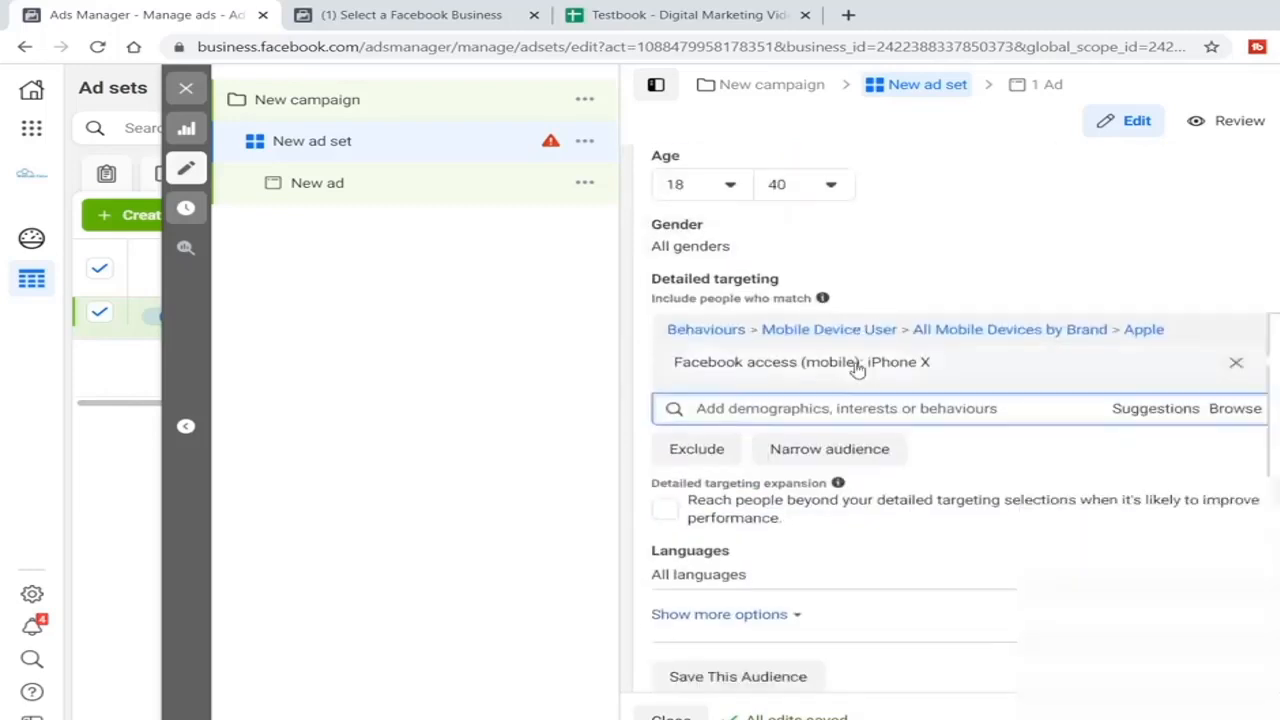
{"action": "scroll", "coordinate": [740, 442], "scroll_direction": "down", "scroll_amount": 2}
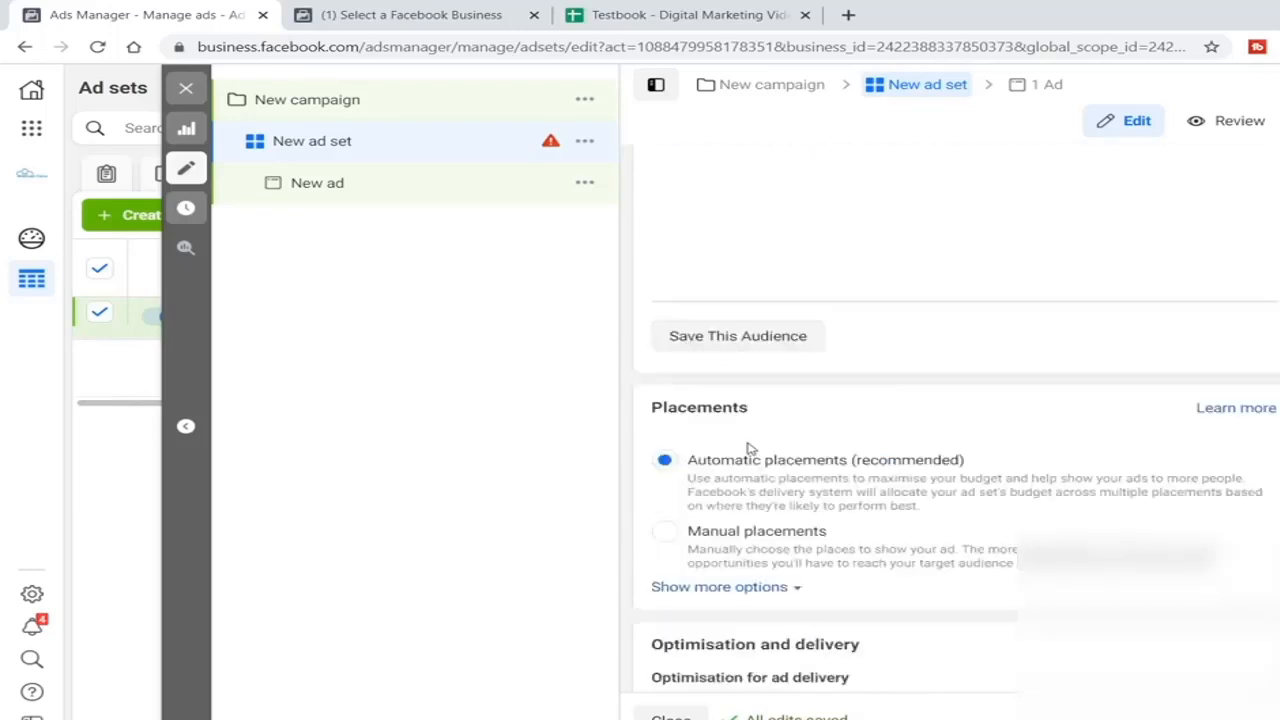
{"action": "scroll", "coordinate": [802, 350], "scroll_direction": "down", "scroll_amount": 1}
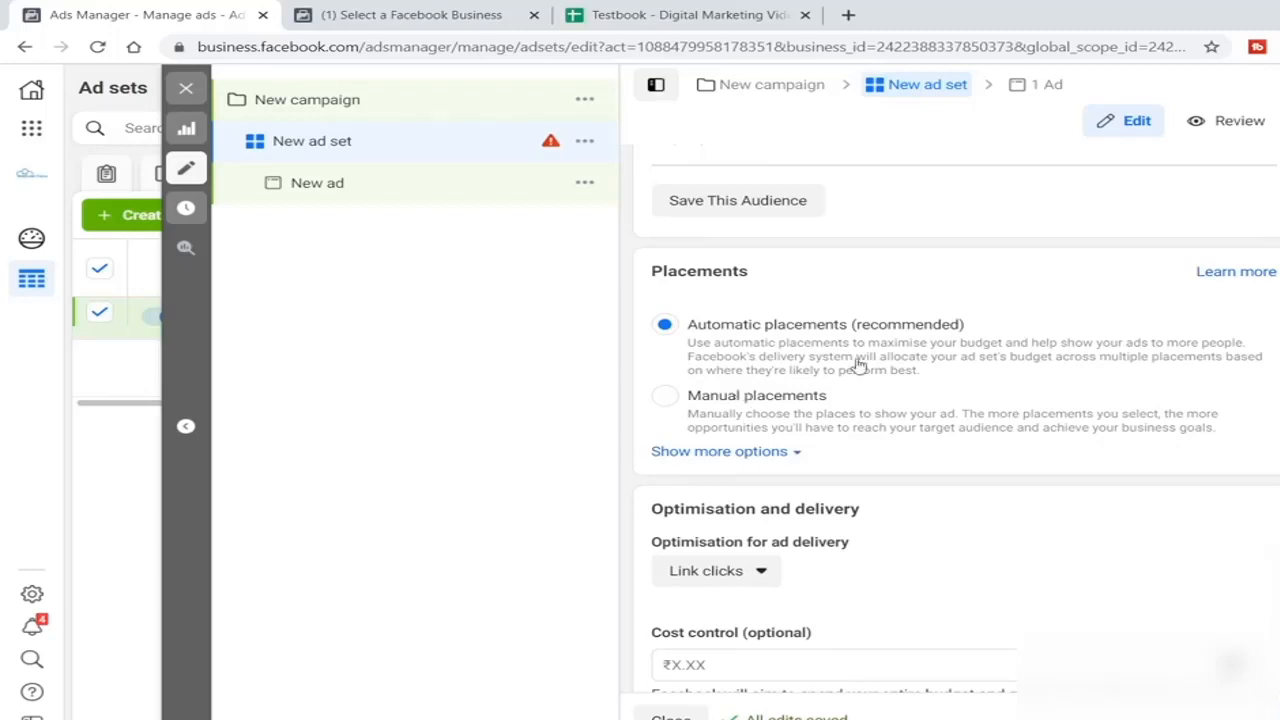
{"action": "left_click", "coordinate": [760, 395]}
{"action": "scroll", "coordinate": [855, 613], "scroll_direction": "down", "scroll_amount": 1}
{"action": "scroll", "coordinate": [855, 613], "scroll_direction": "down", "scroll_amount": 1}
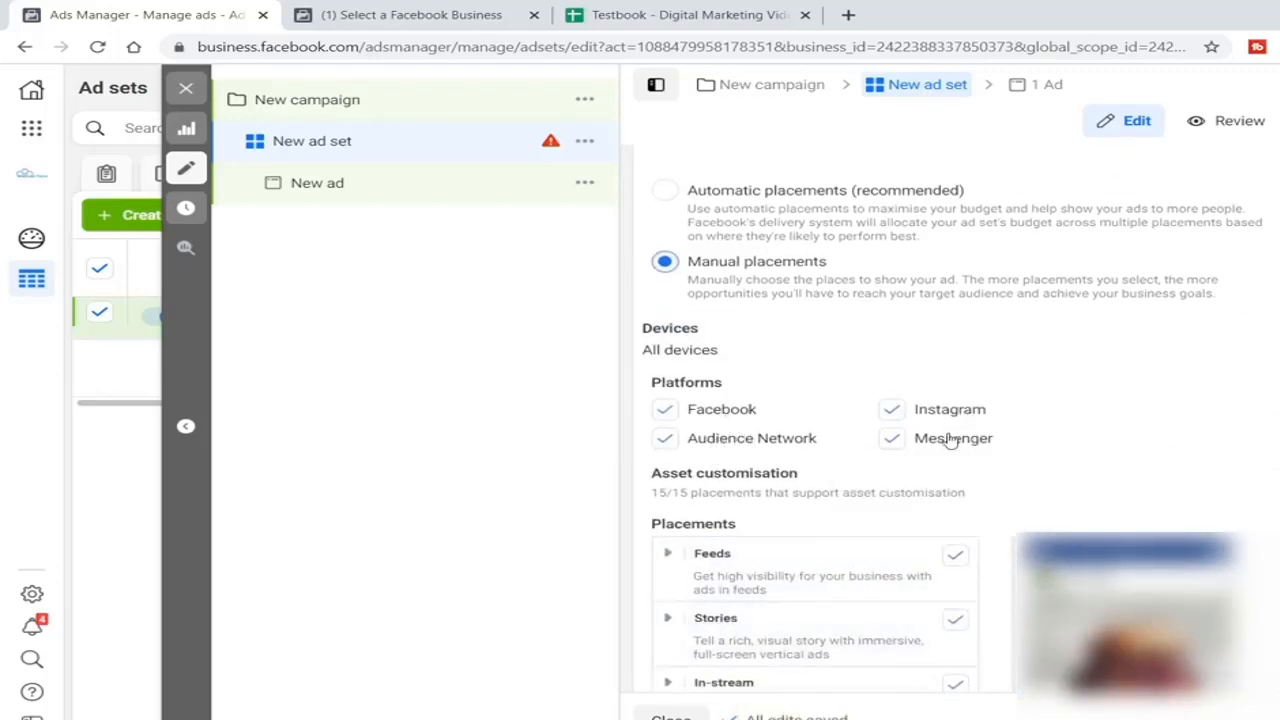
Review the manual placement platforms and placement types, and reveal the additional placement options.
{"action": "scroll", "coordinate": [1005, 521], "scroll_direction": "down", "scroll_amount": 2}
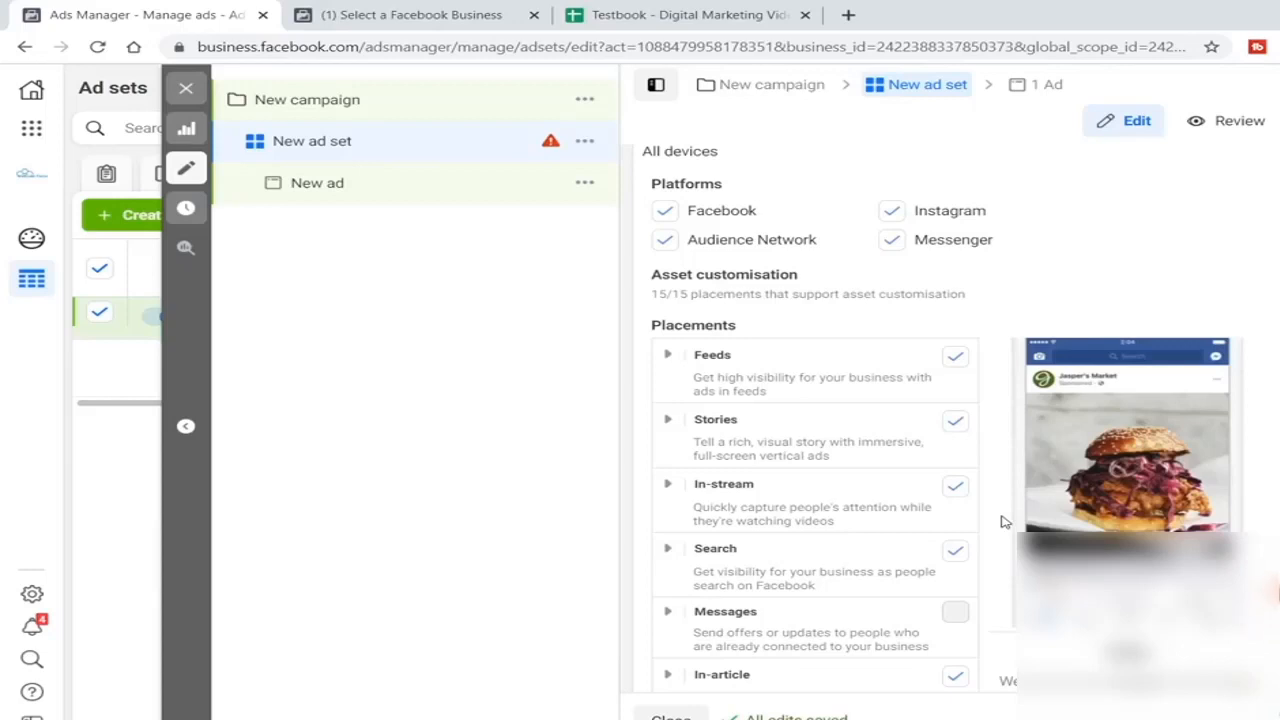
{"action": "scroll", "coordinate": [1005, 521], "scroll_direction": "down", "scroll_amount": 3}
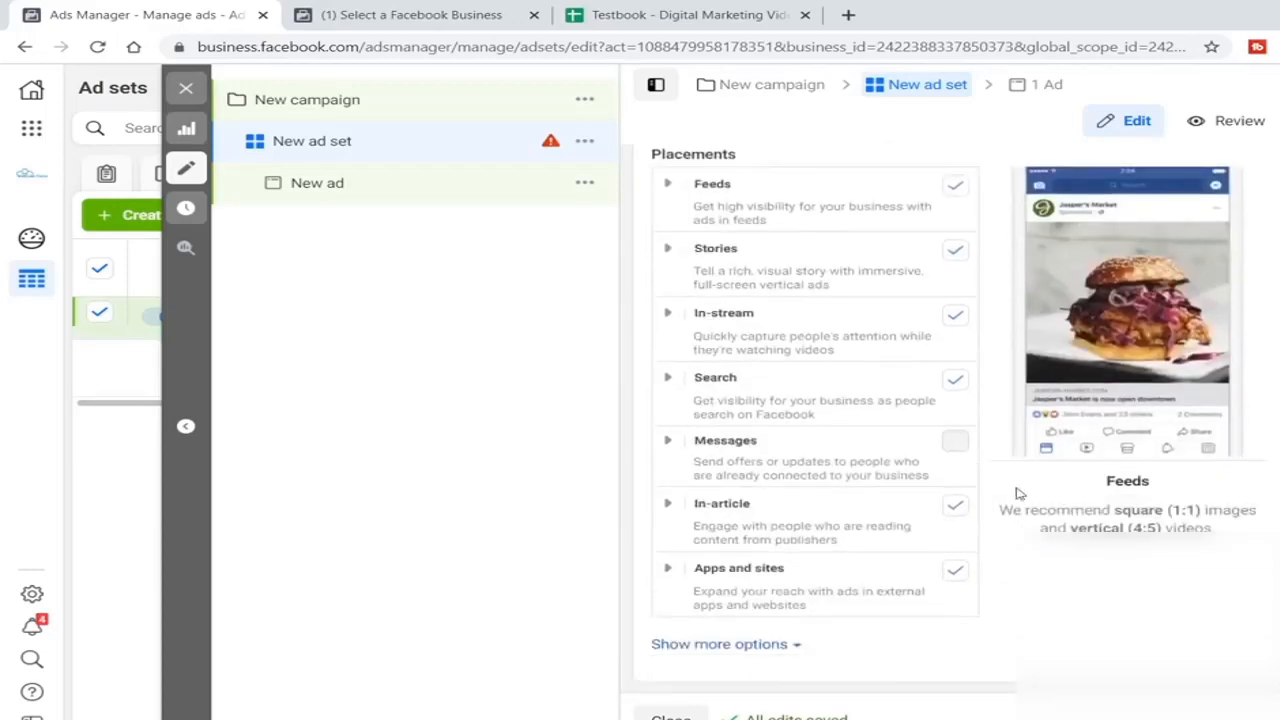
{"action": "left_click", "coordinate": [695, 614]}
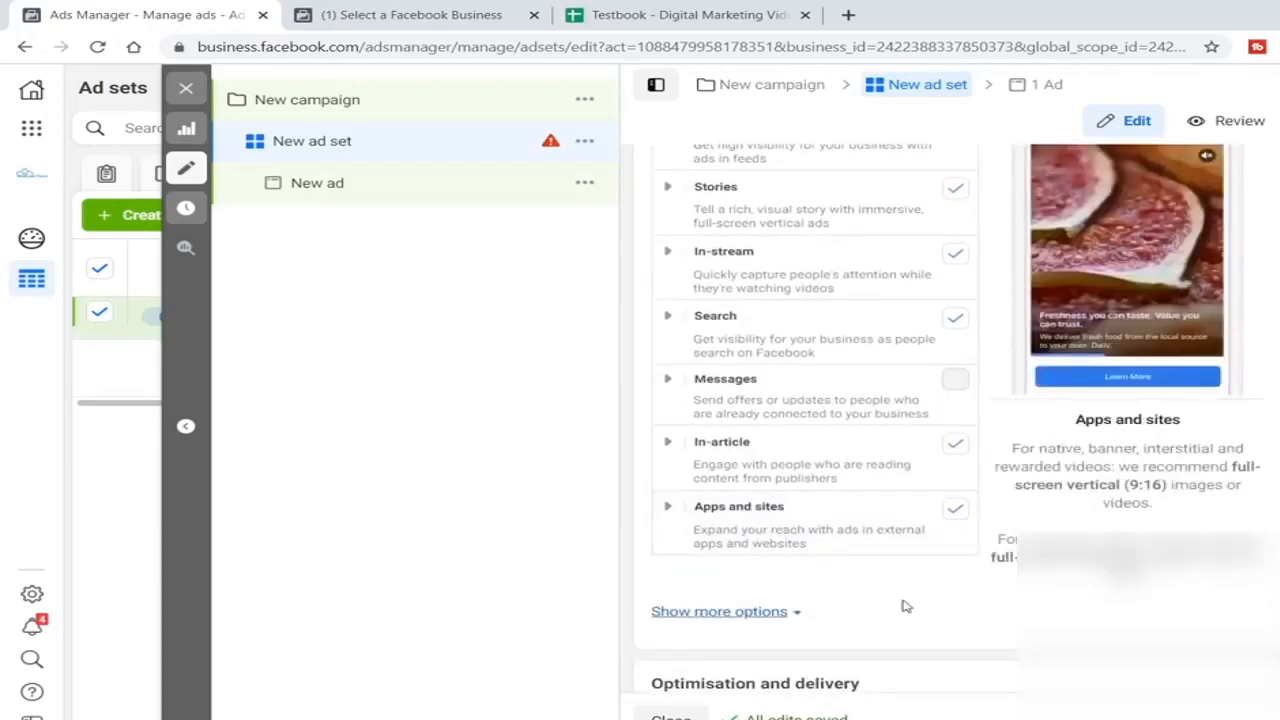
{"action": "scroll", "coordinate": [980, 487], "scroll_direction": "up", "scroll_amount": 3}
{"action": "scroll", "coordinate": [980, 487], "scroll_direction": "up", "scroll_amount": 1}
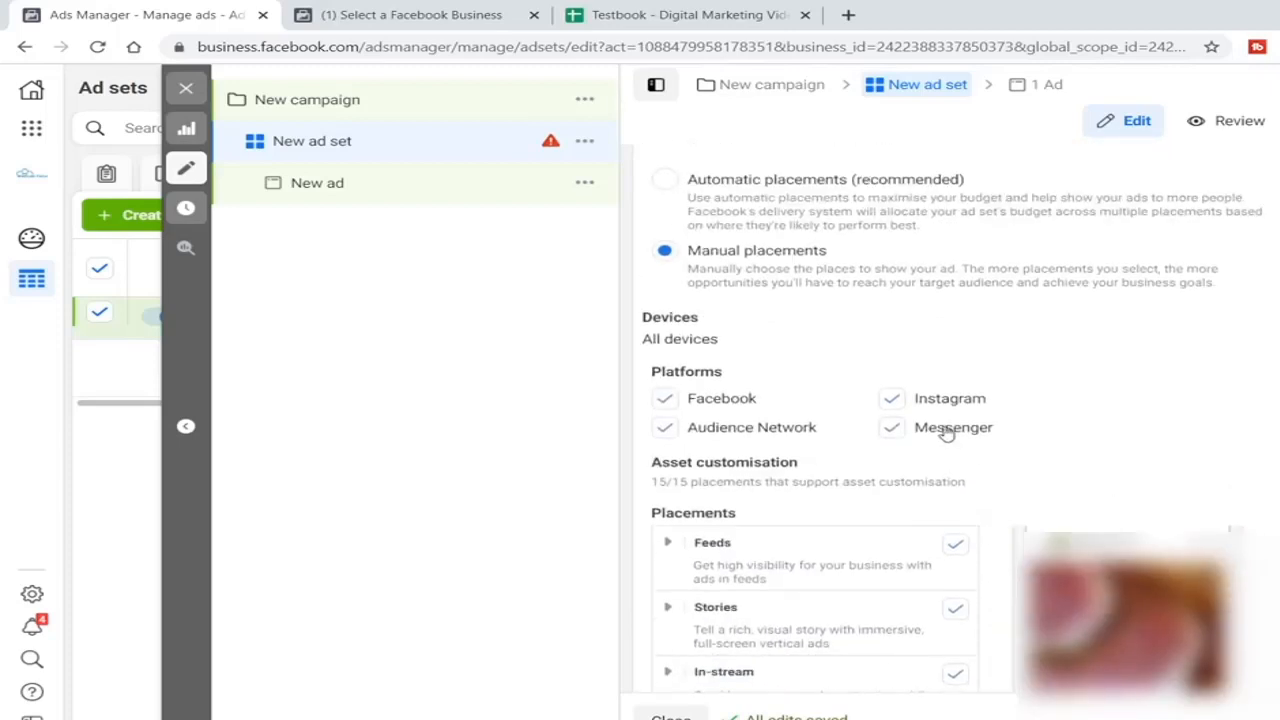
Expand the Stories placements to examine their platforms, check the Search placement preview, and collapse Stories again.
{"action": "scroll", "coordinate": [995, 525], "scroll_direction": "down", "scroll_amount": 2}
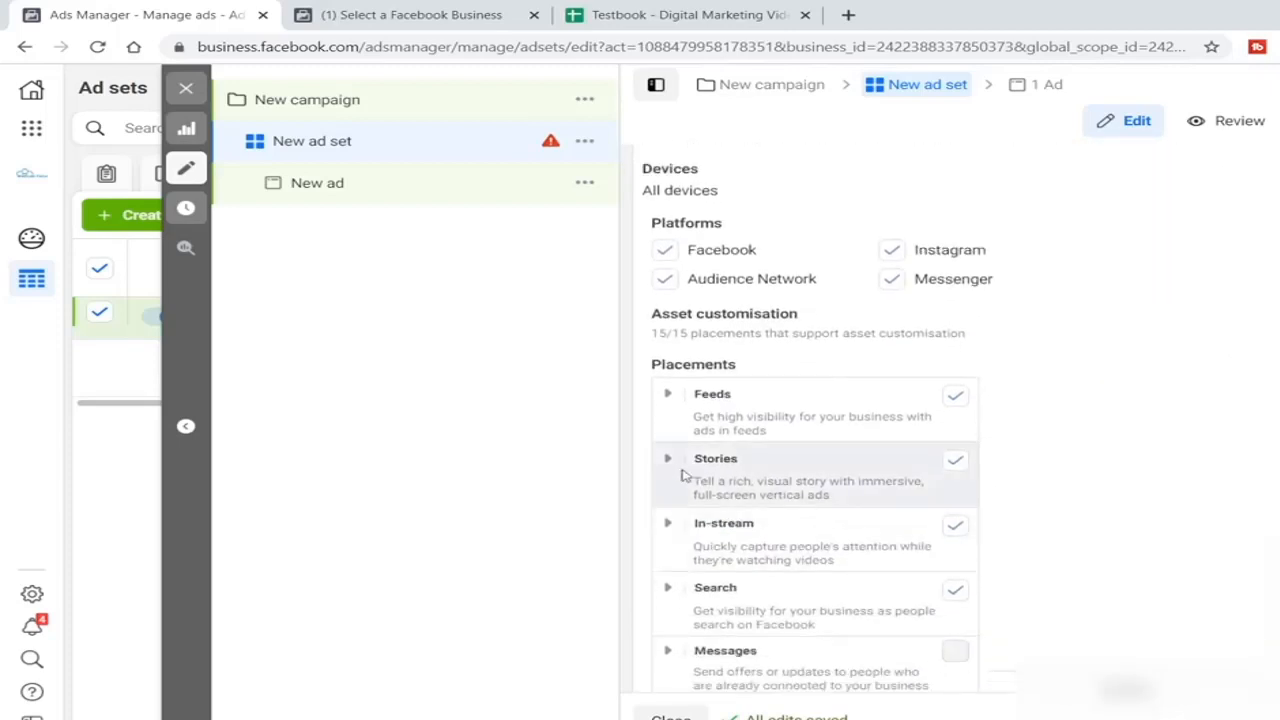
{"action": "left_click", "coordinate": [667, 459]}
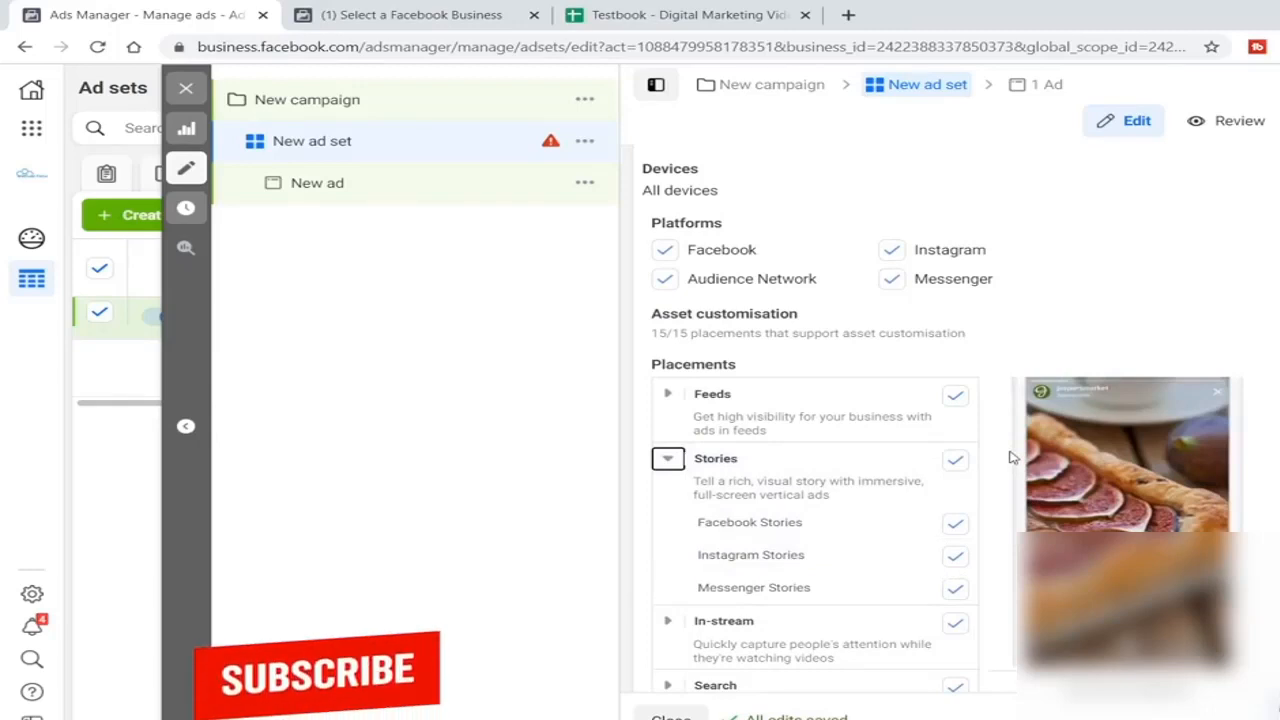
{"action": "scroll", "coordinate": [955, 584], "scroll_direction": "down", "scroll_amount": 1}
{"action": "left_click", "coordinate": [955, 584]}
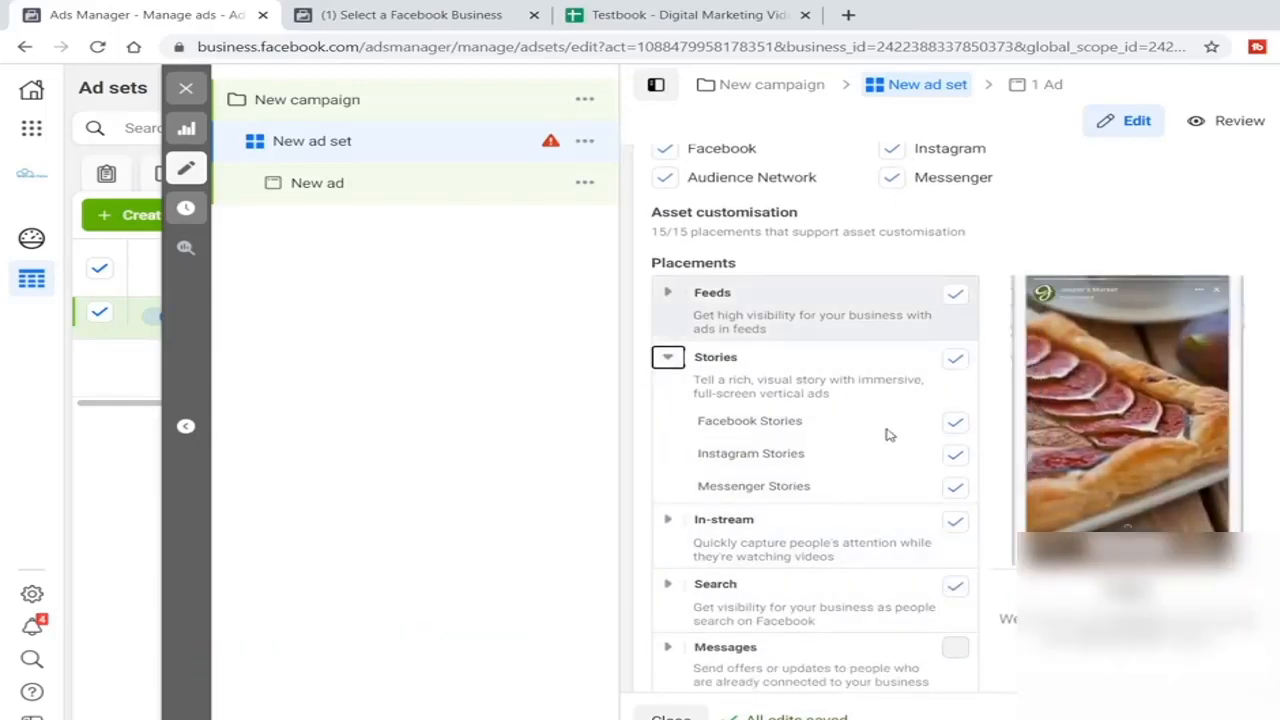
{"action": "scroll", "coordinate": [1040, 510], "scroll_direction": "down", "scroll_amount": 1}
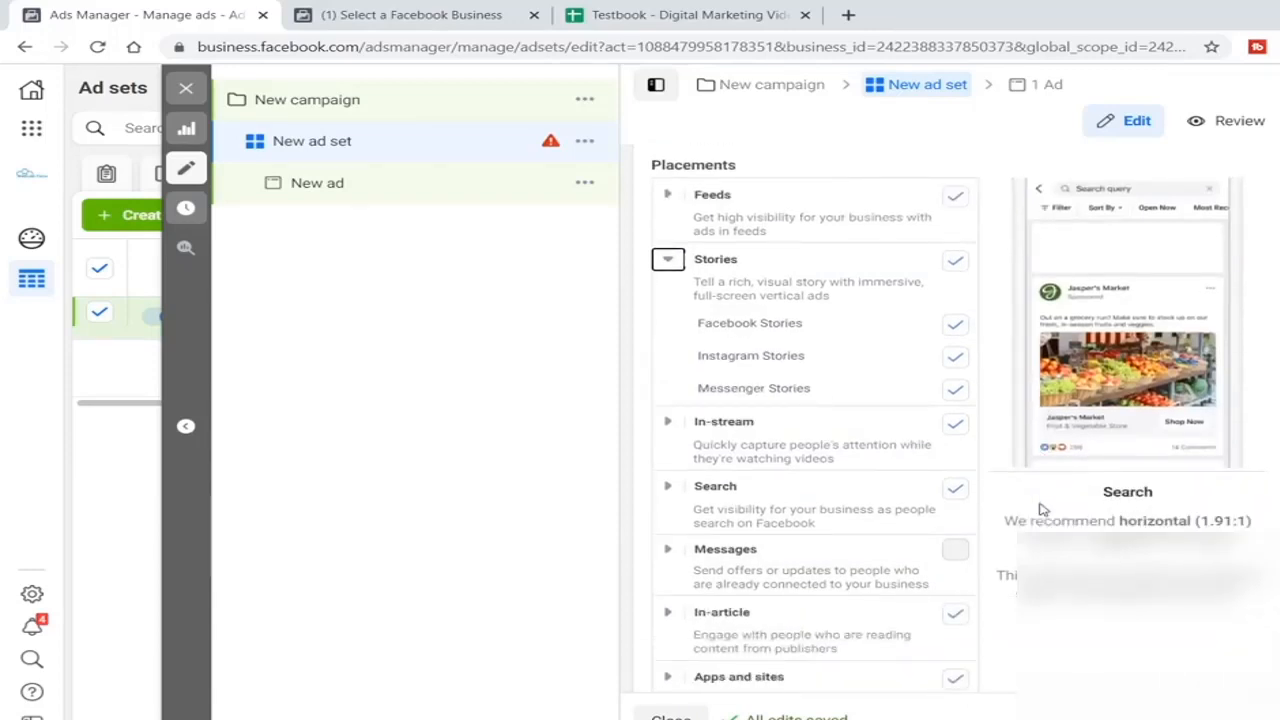
{"action": "left_click", "coordinate": [668, 259]}
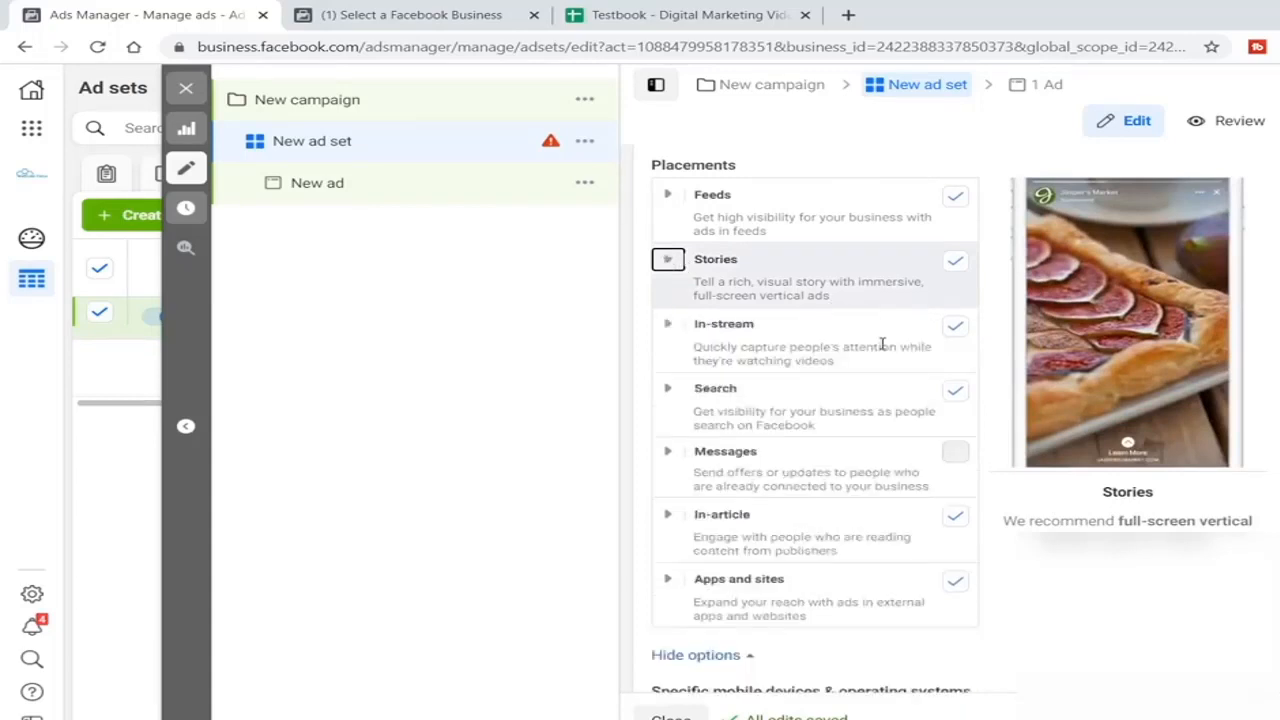
Switch to the Audience Cases note in Notepad, enlarge its text and point out the Case1 travel agency line.
{"action": "scroll", "coordinate": [884, 348], "scroll_direction": "up", "scroll_amount": 3}
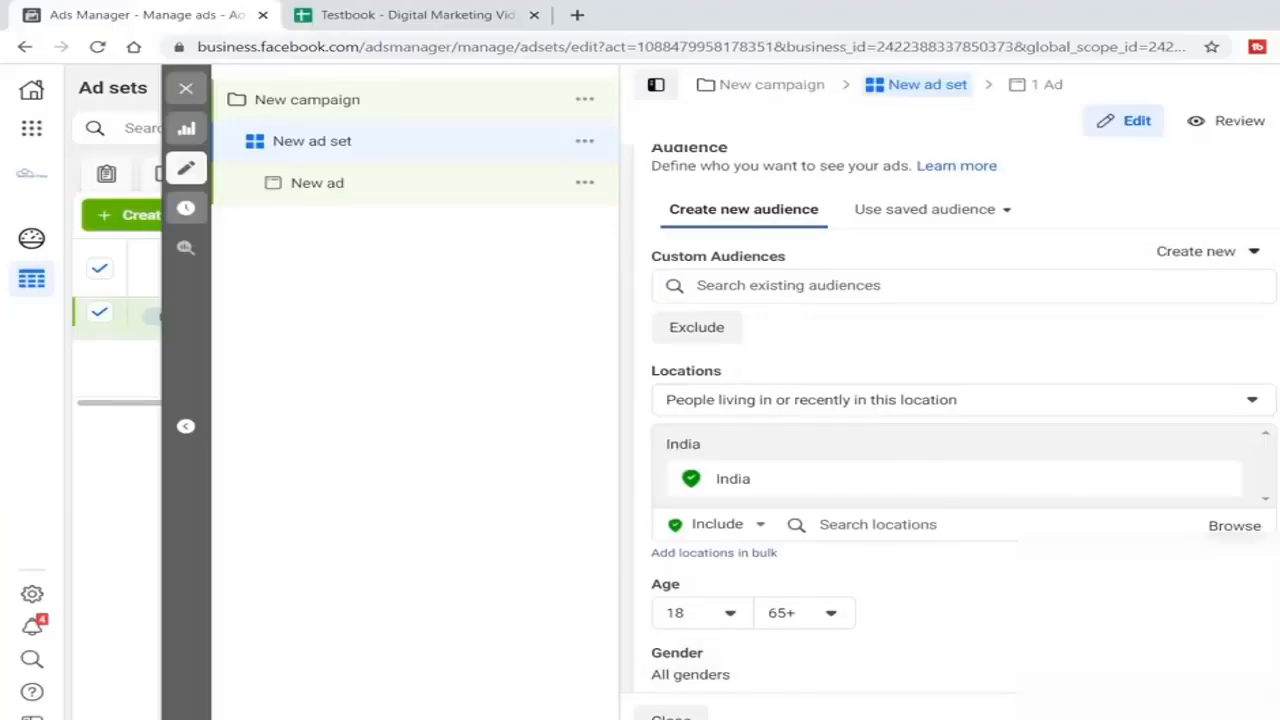
{"action": "mouse_move", "coordinate": [790, 718]}
{"action": "left_click", "coordinate": [920, 706]}
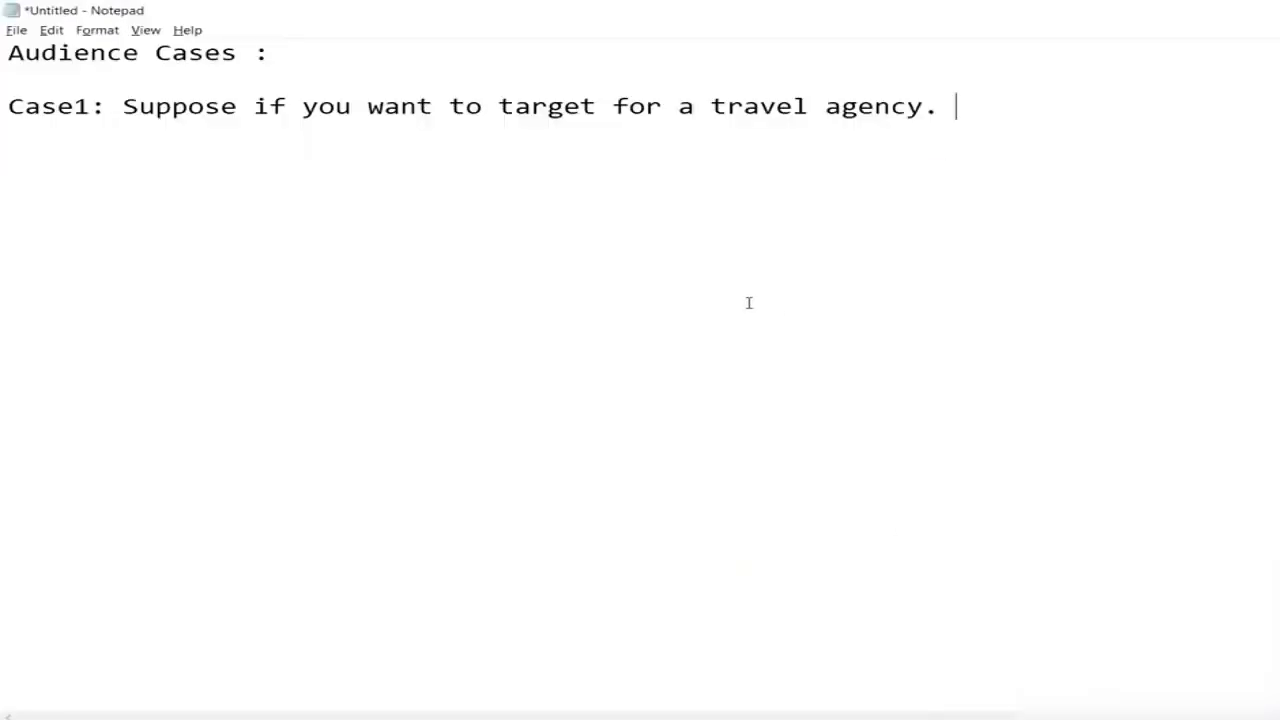
{"action": "key", "text": "ctrl+plus"}
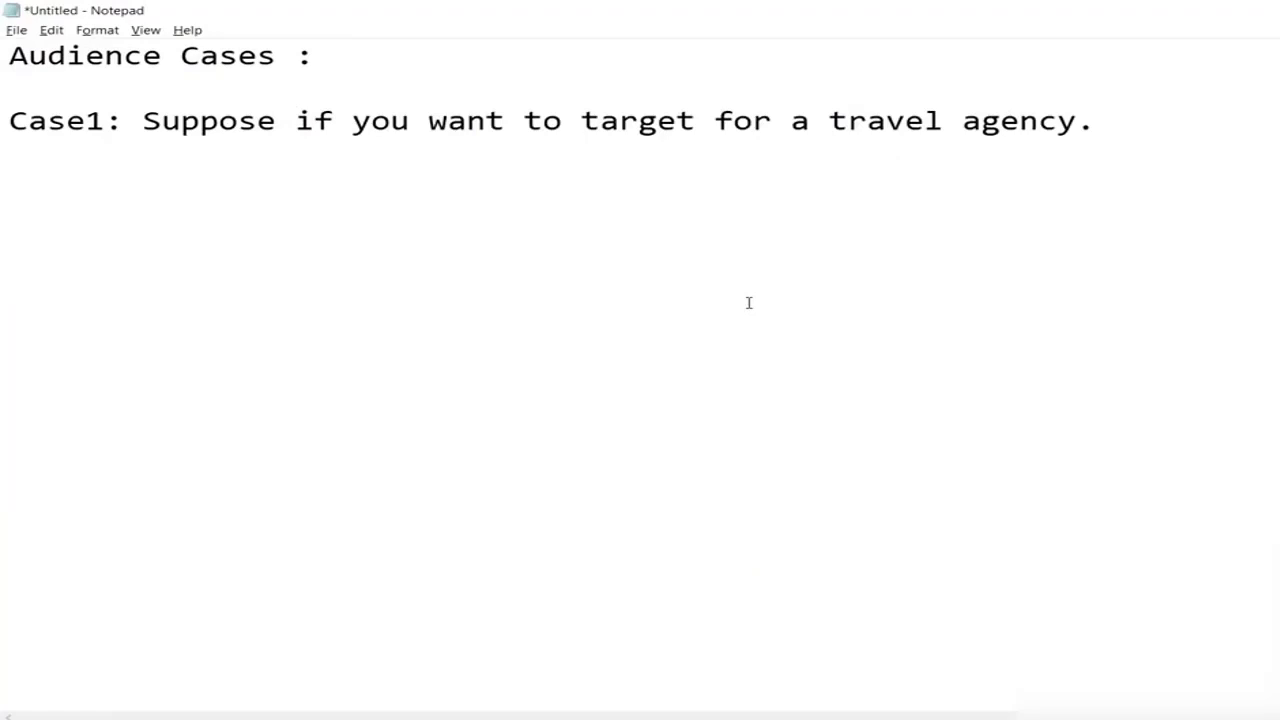
{"action": "left_click", "coordinate": [220, 122]}
{"action": "left_click_drag", "start_coordinate": [220, 123], "coordinate": [657, 163]}
{"action": "left_click", "coordinate": [980, 175]}
Add the heading "Target Audience :" below the Case1 line, leaving two blank lines between them.
{"action": "left_click", "coordinate": [1108, 122]}
{"action": "key", "text": "Return"}
{"action": "key", "text": "Return"}
{"action": "key", "text": "Return"}
{"action": "type", "text": "Target u"}
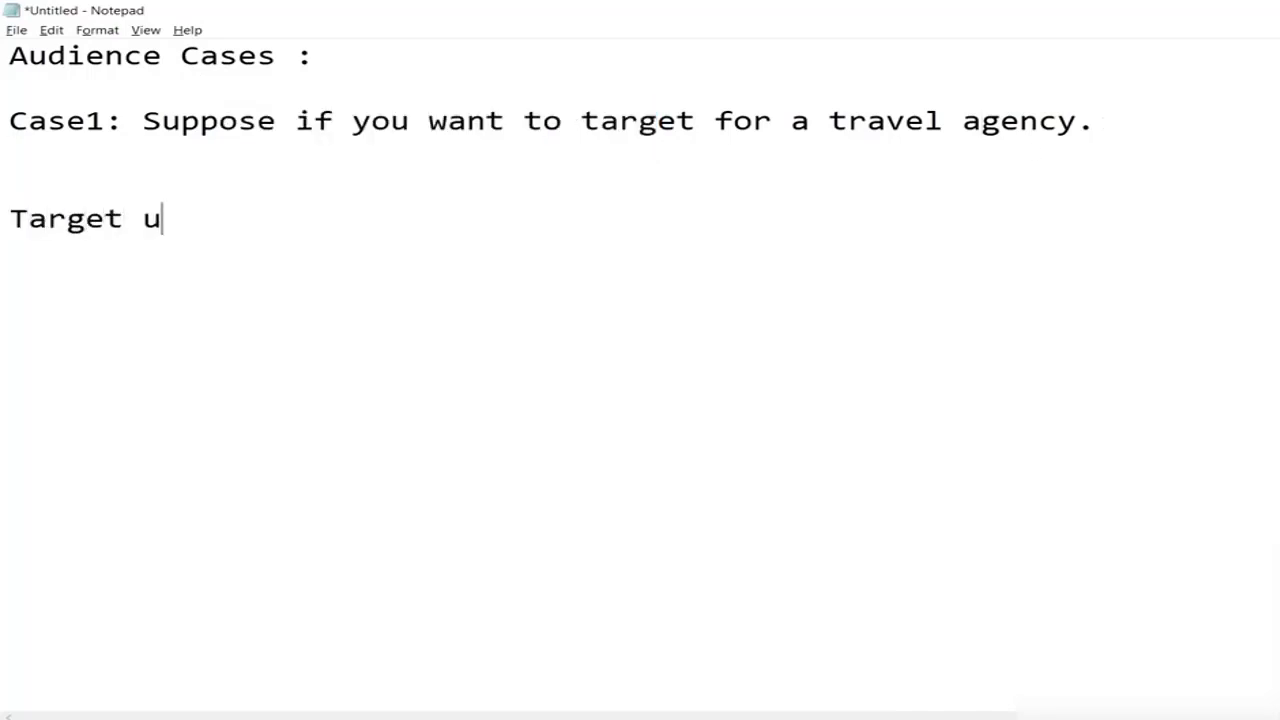
{"action": "key", "text": "BackSpace"}
{"action": "type", "text": "Audience "}
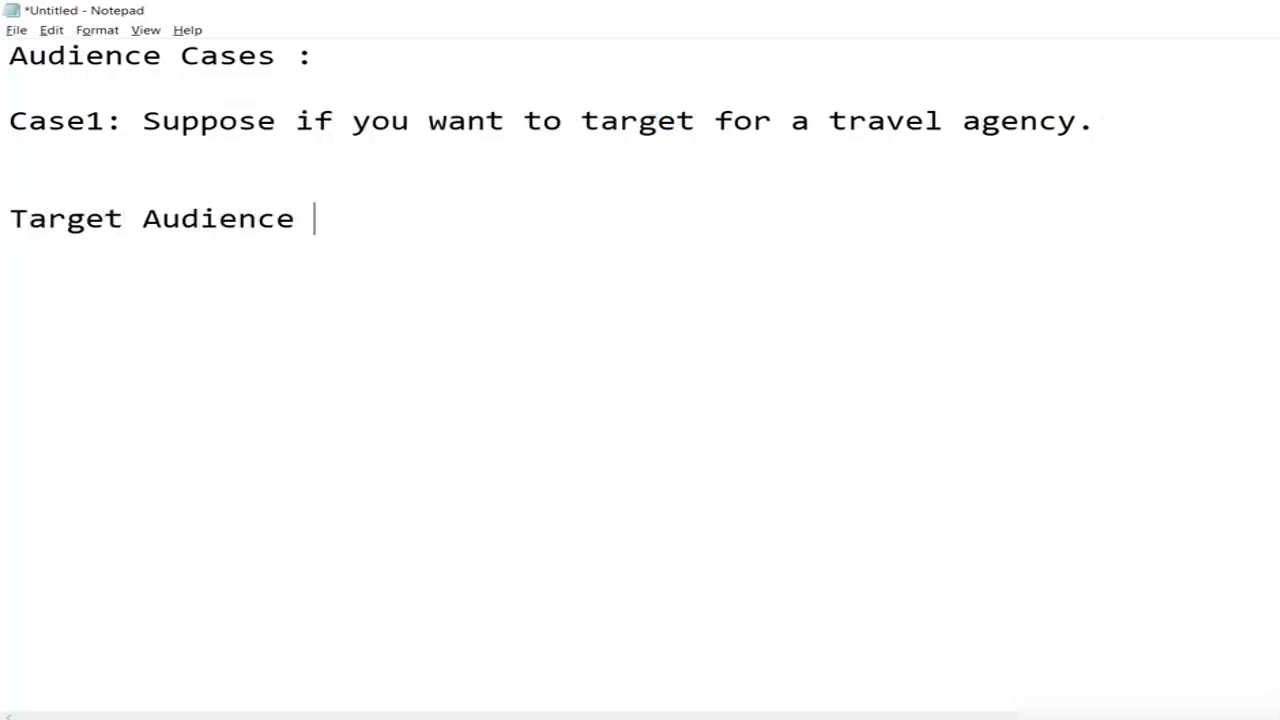
{"action": "type", "text": ":"}
List "Travels" and "Travel Related Magnizes" on separate lines directly under the Case1 line.
{"action": "key", "text": "Up"}
{"action": "key", "text": "Up"}
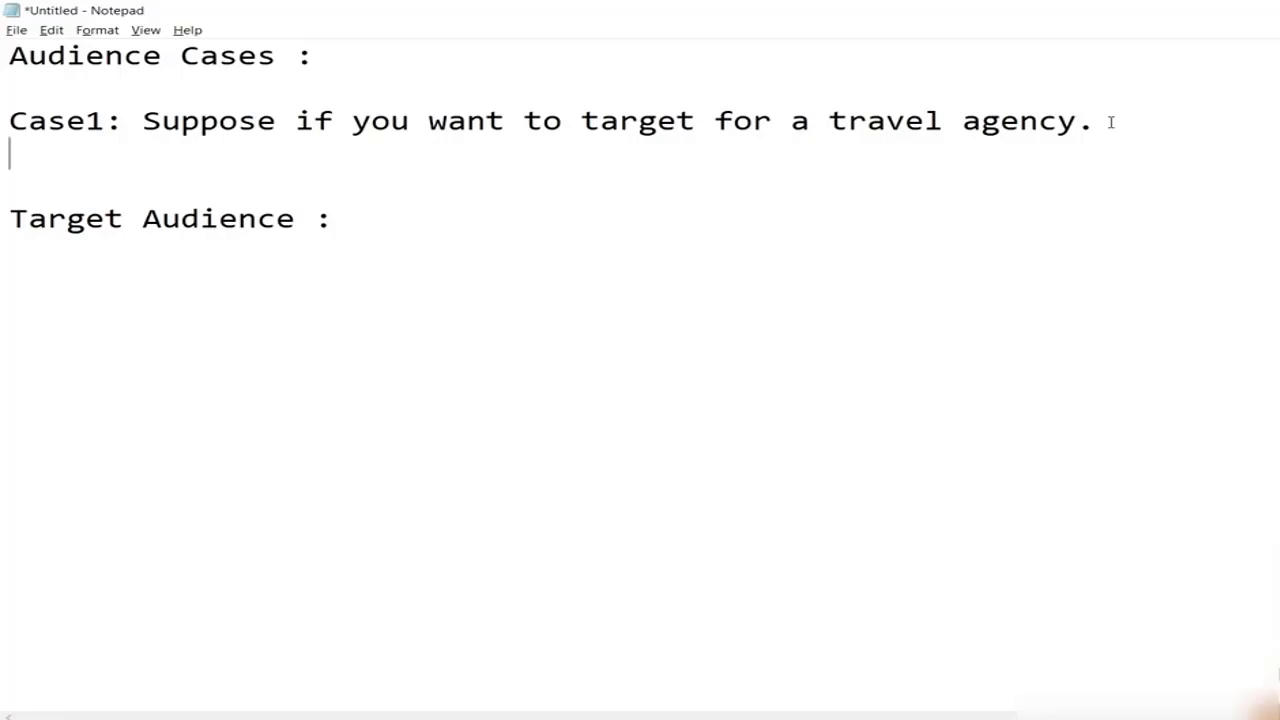
{"action": "type", "text": "Travels"}
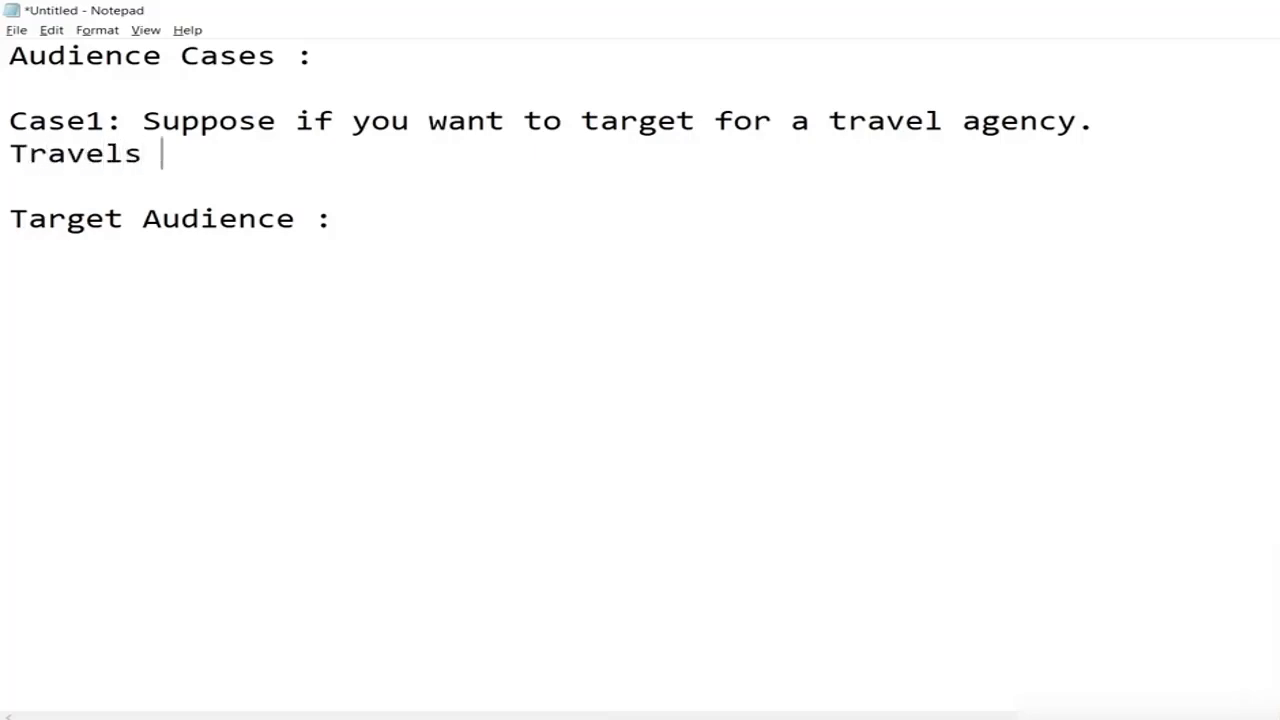
{"action": "key", "text": "Return"}
{"action": "type", "text": "Travel Rel"}
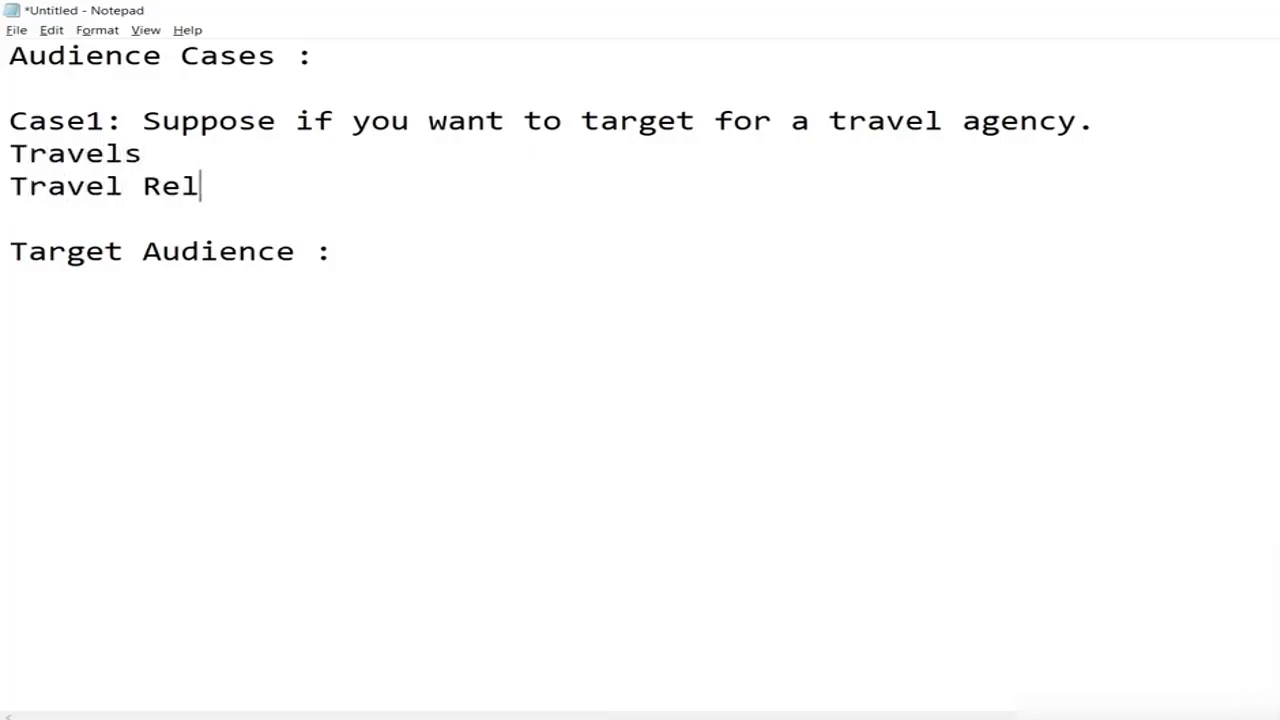
{"action": "type", "text": "ated Magnizes"}
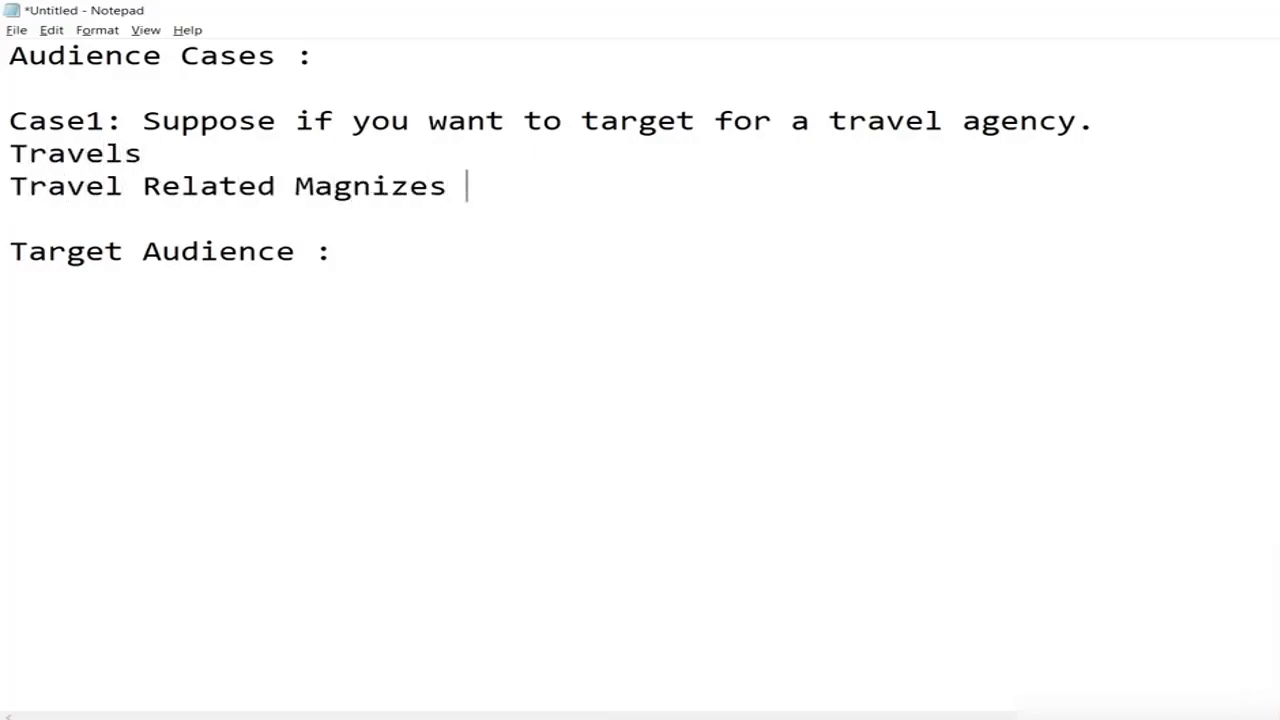
Add the line "Travel related websites/blogs" below "Travel Related Magnizes".
{"action": "key", "text": "Return"}
{"action": "type", "text": "Travel "}
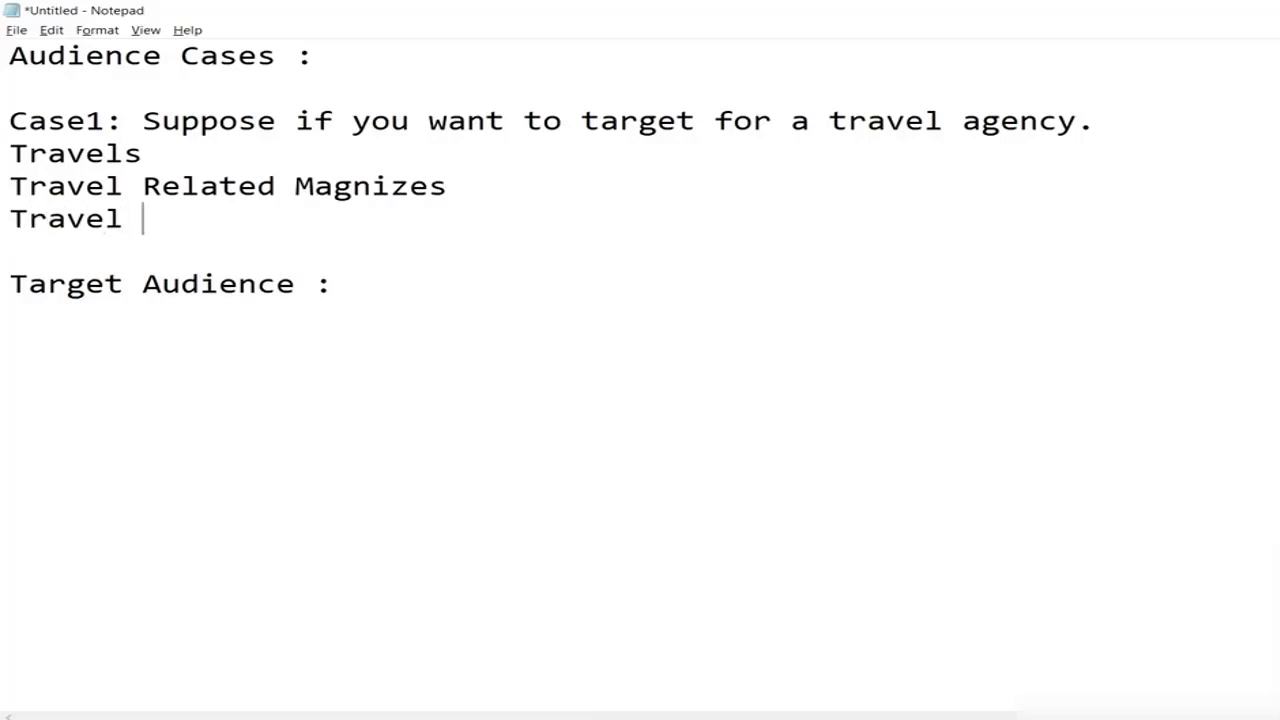
{"action": "type", "text": "trelated"}
{"action": "key", "text": "BackSpace"}
{"action": "key", "text": "BackSpace"}
{"action": "key", "text": "BackSpace"}
{"action": "key", "text": "BackSpace"}
{"action": "key", "text": "BackSpace"}
{"action": "key", "text": "BackSpace"}
{"action": "key", "text": "BackSpace"}
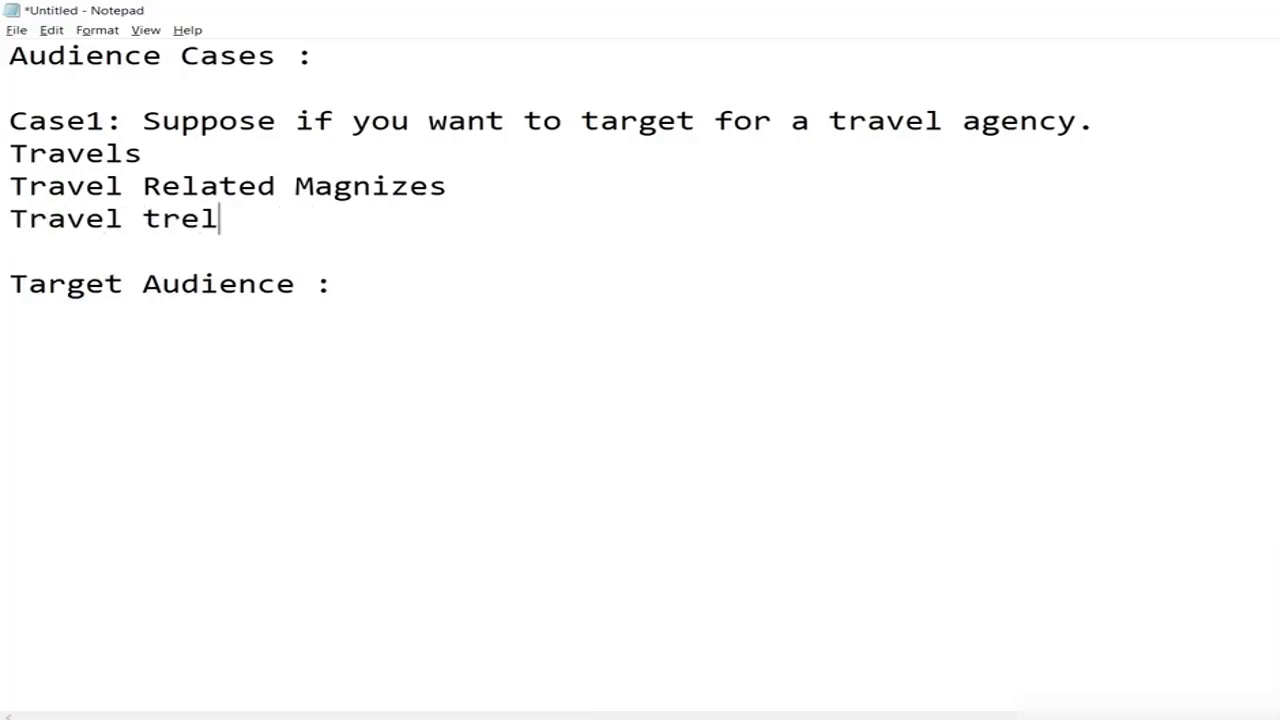
{"action": "key", "text": "BackSpace"}
{"action": "type", "text": "relat"}
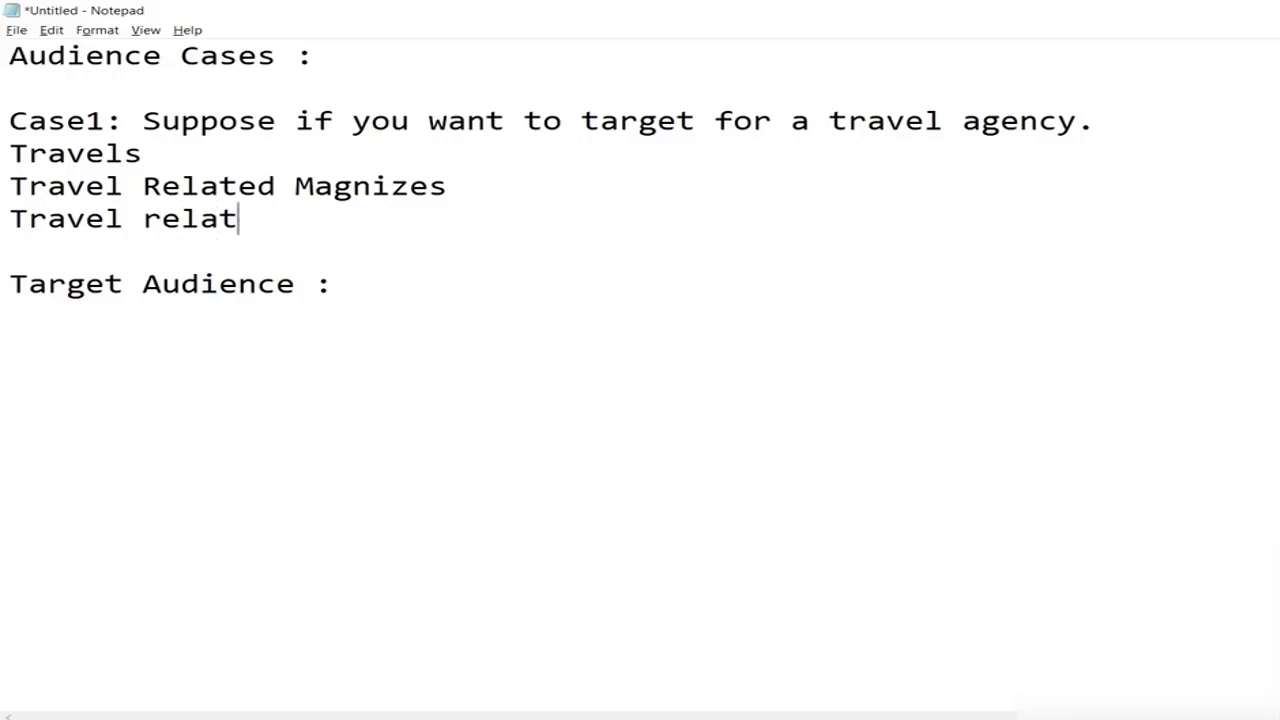
{"action": "type", "text": "ed websites/"}
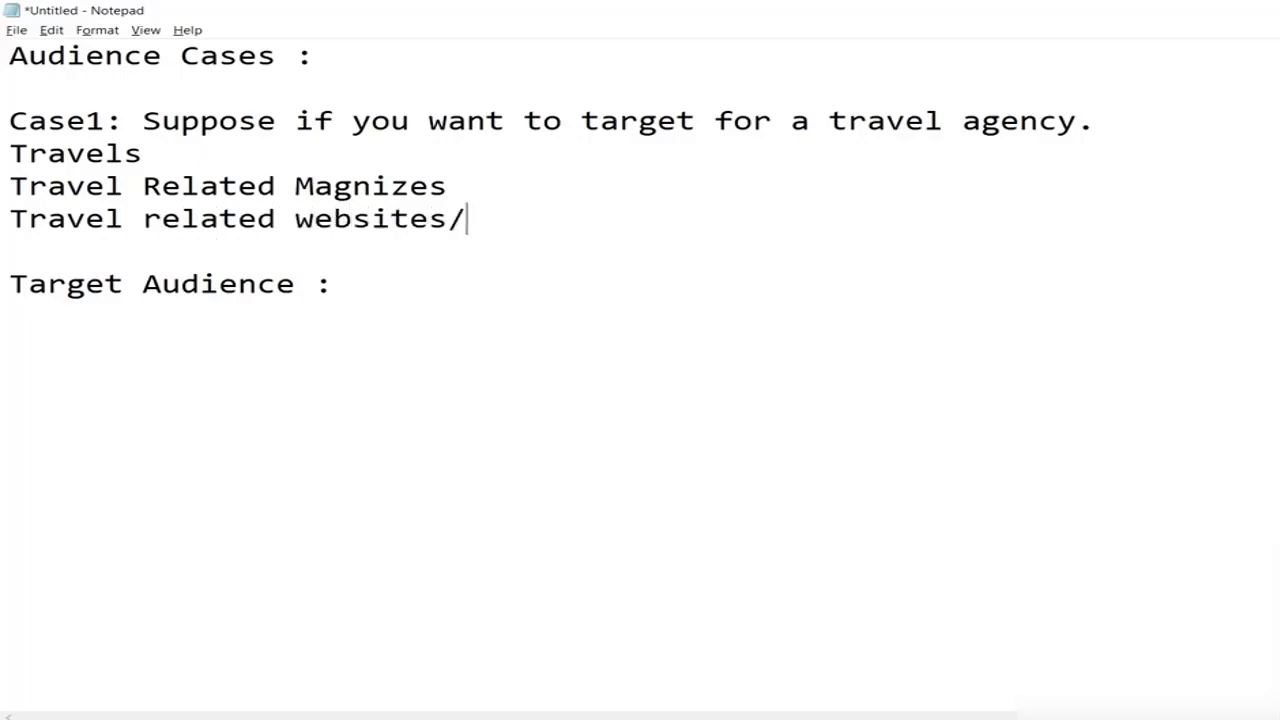
{"action": "type", "text": "blogs"}
Add the line "Booking related website -> interest/like" below the websites/blogs line.
{"action": "key", "text": "Return"}
{"action": "type", "text": "B"}
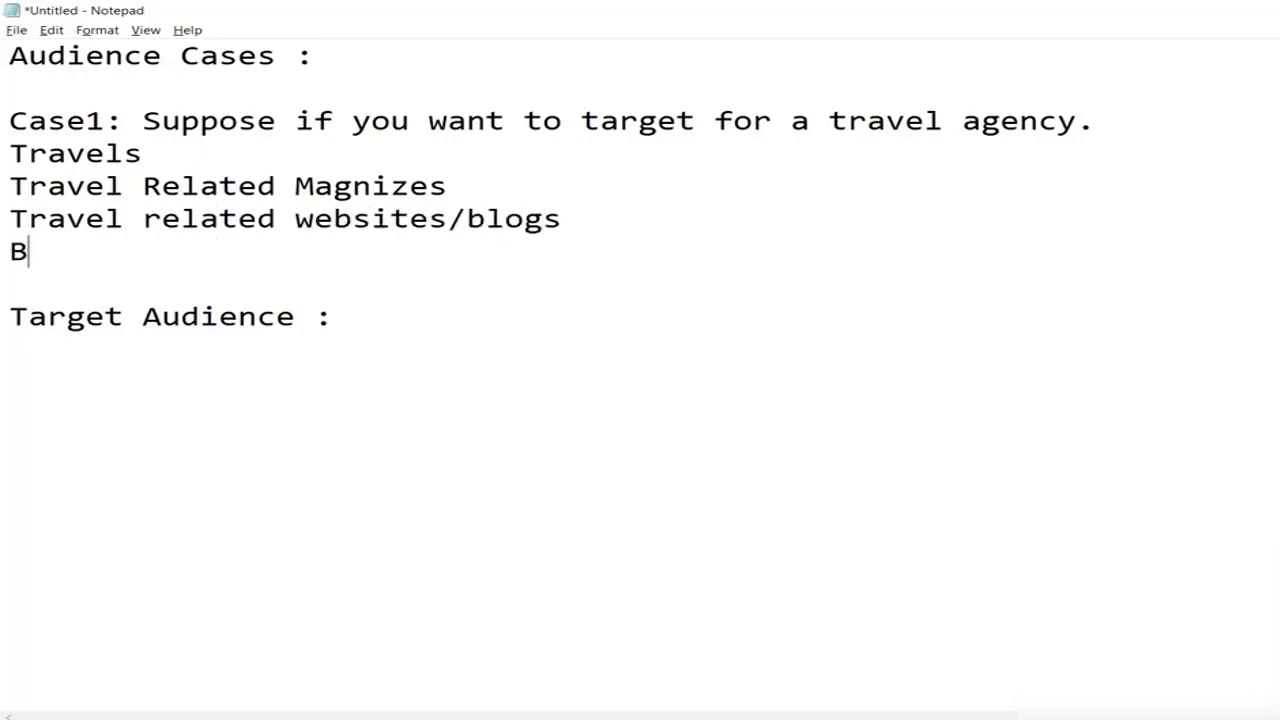
{"action": "type", "text": "ooking we"}
{"action": "key", "text": "BackSpace"}
{"action": "key", "text": "BackSpace"}
{"action": "type", "text": "related"}
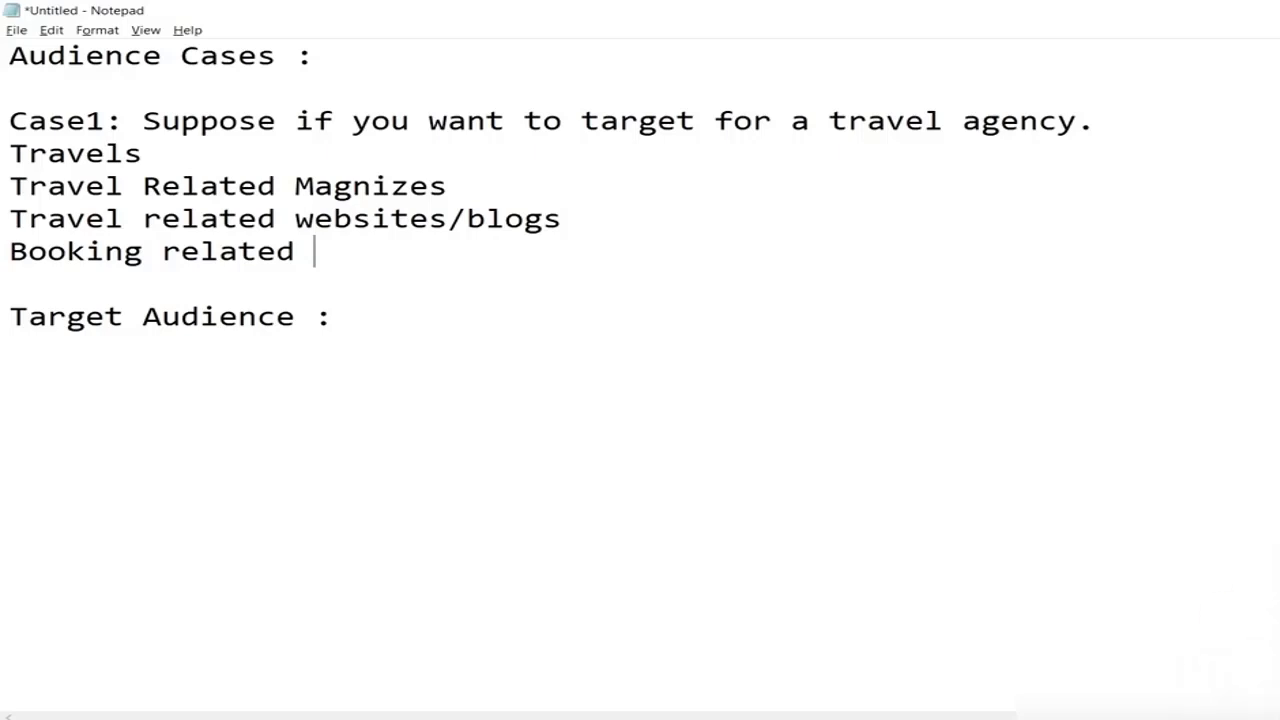
{"action": "type", "text": "website -"}
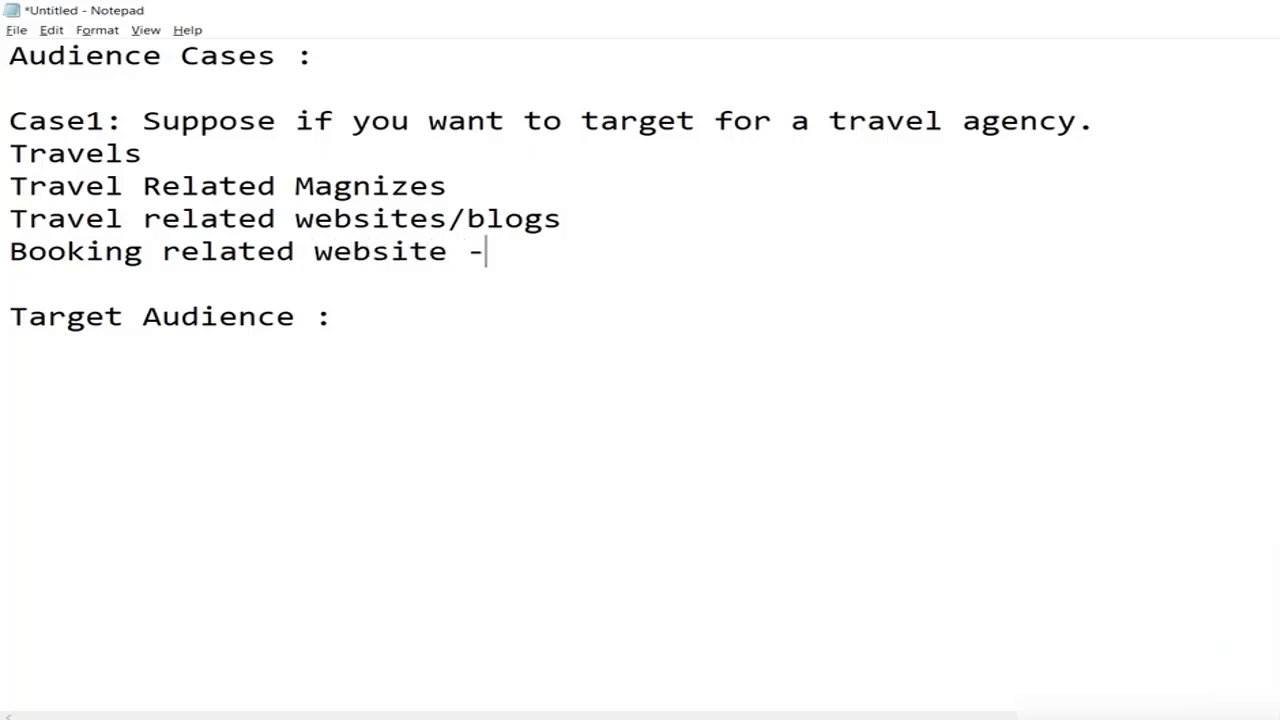
{"action": "type", "text": "> interes"}
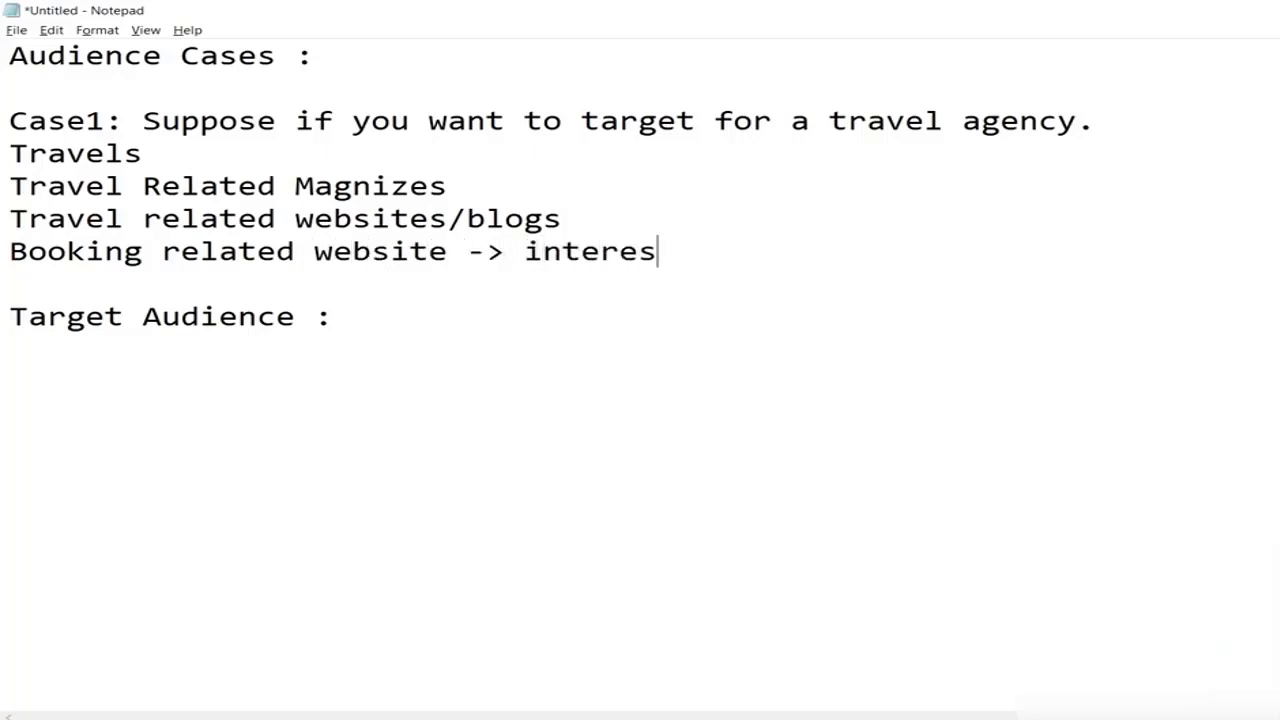
{"action": "type", "text": "t/liken"}
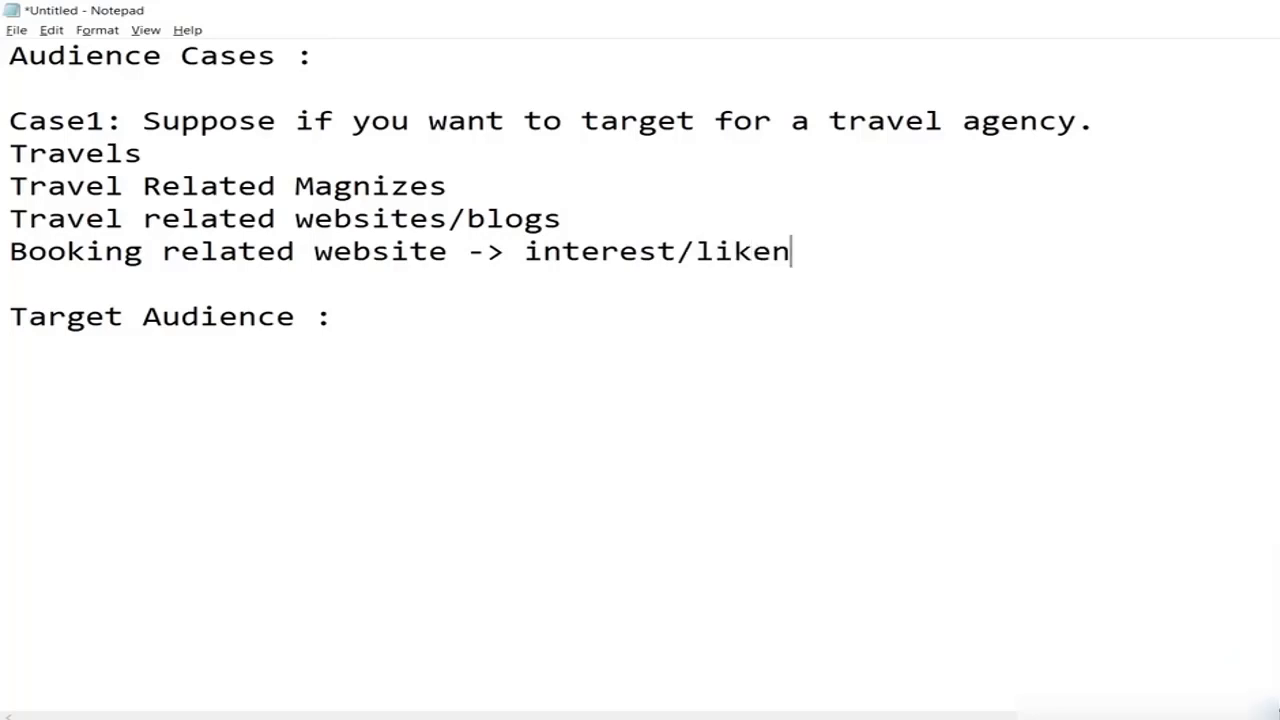
{"action": "key", "text": "BackSpace"}
Add the line "Age Group - > 18 - 50" under the Target Audience heading.
{"action": "key", "text": "Down"}
{"action": "key", "text": "Down"}
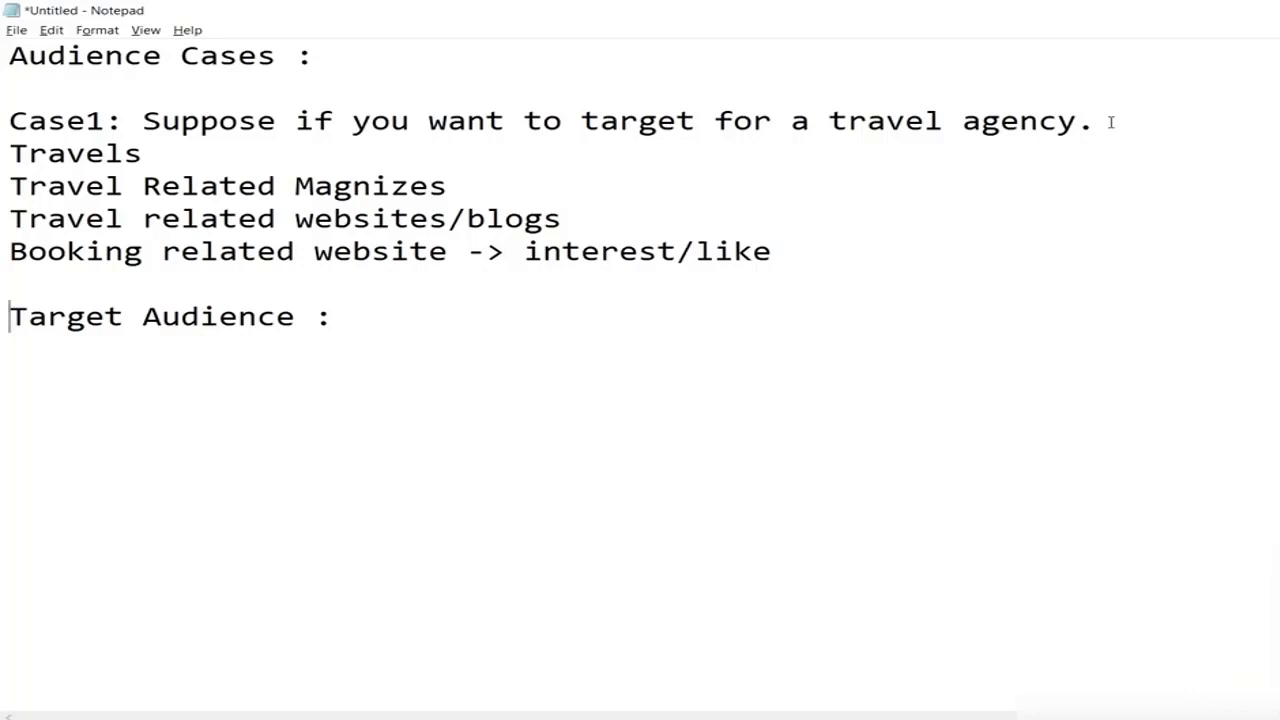
{"action": "key", "text": "Right"}
{"action": "key", "text": "Return"}
{"action": "type", "text": "Age "}
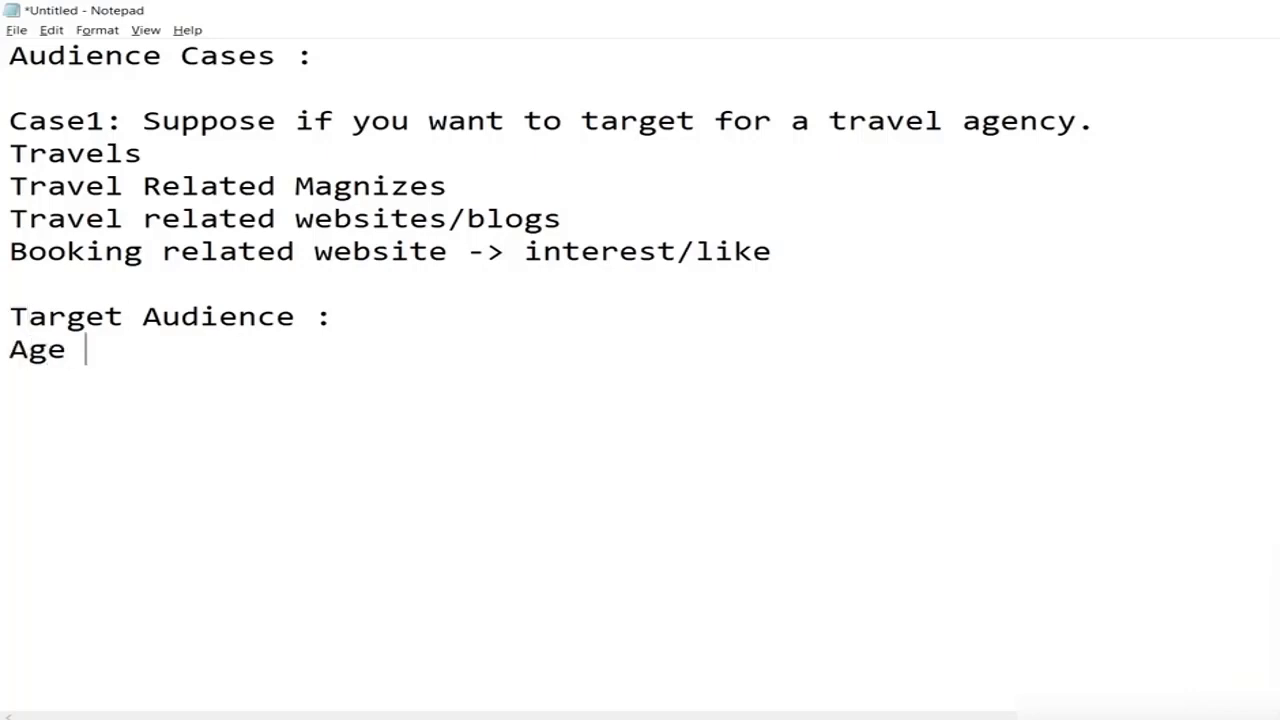
{"action": "type", "text": "Group - > "}
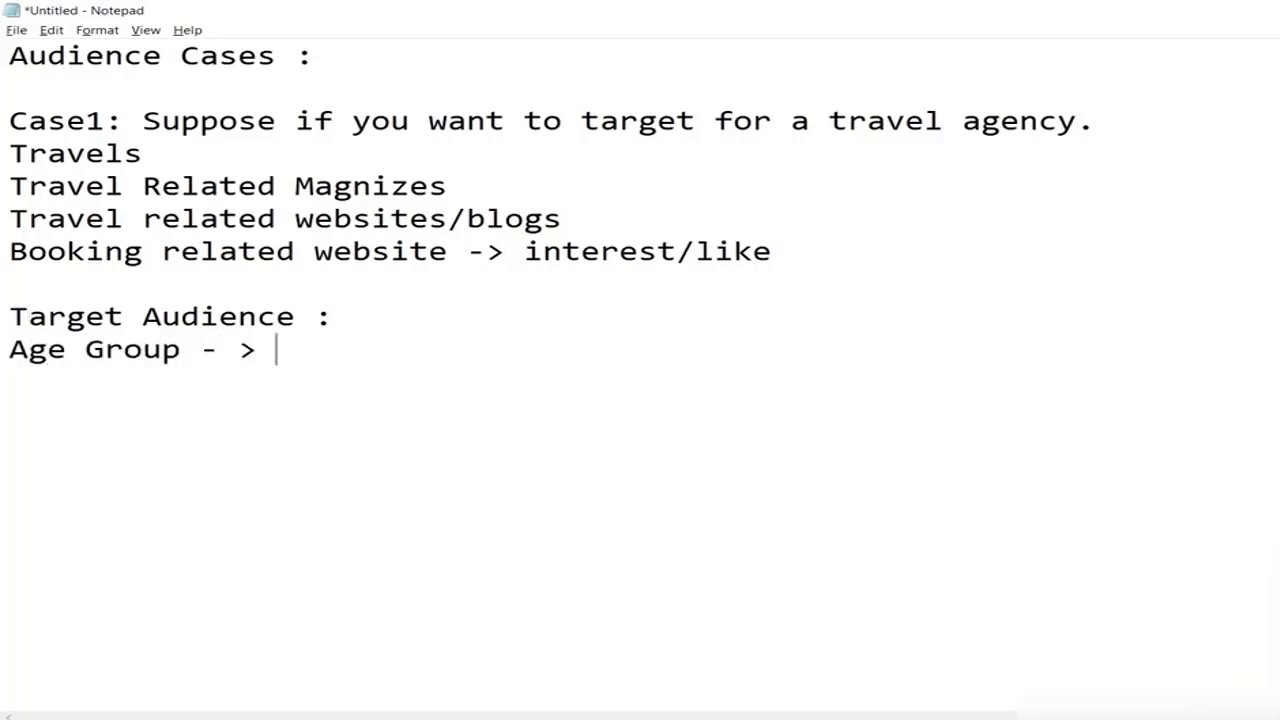
{"action": "type", "text": "25"}
{"action": "key", "text": "BackSpace"}
{"action": "key", "text": "BackSpace"}
{"action": "key", "text": "BackSpace"}
{"action": "type", "text": "18 - 50"}
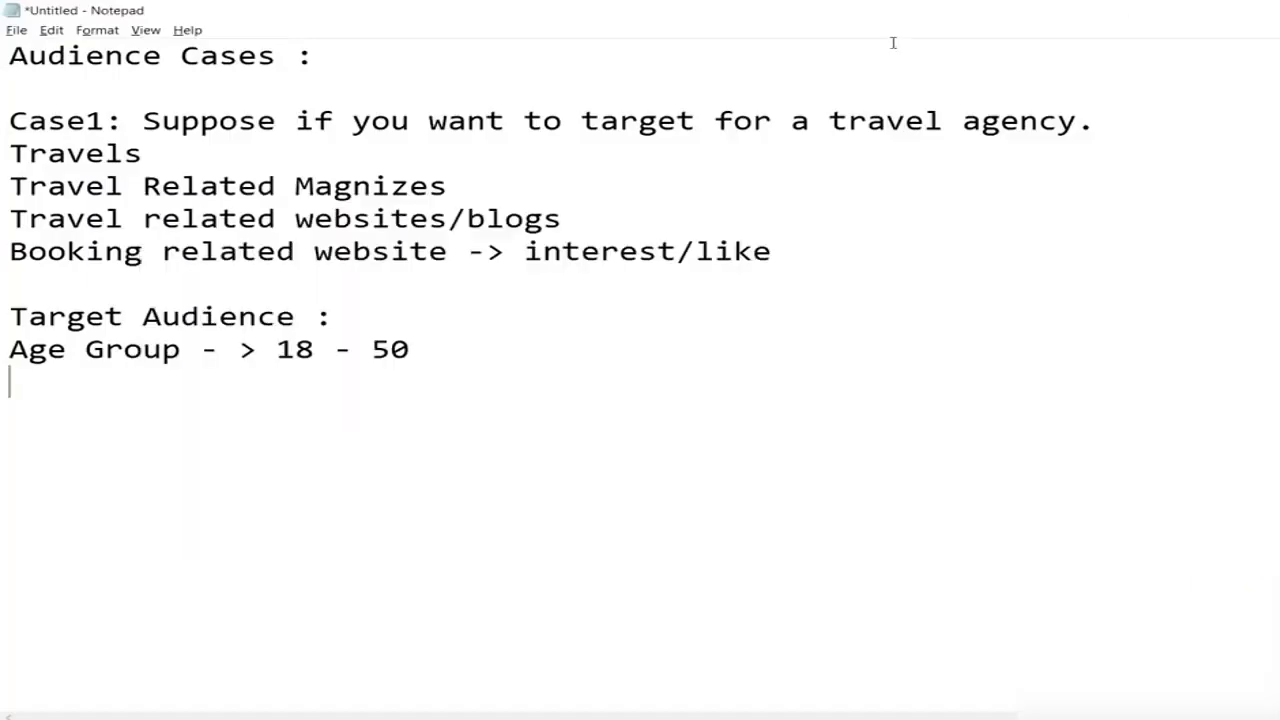
Insert a blank line between the Case1 sentence and the "Travels" line.
{"action": "left_click", "coordinate": [306, 155]}
{"action": "key", "text": "Home"}
{"action": "key", "text": "Return"}
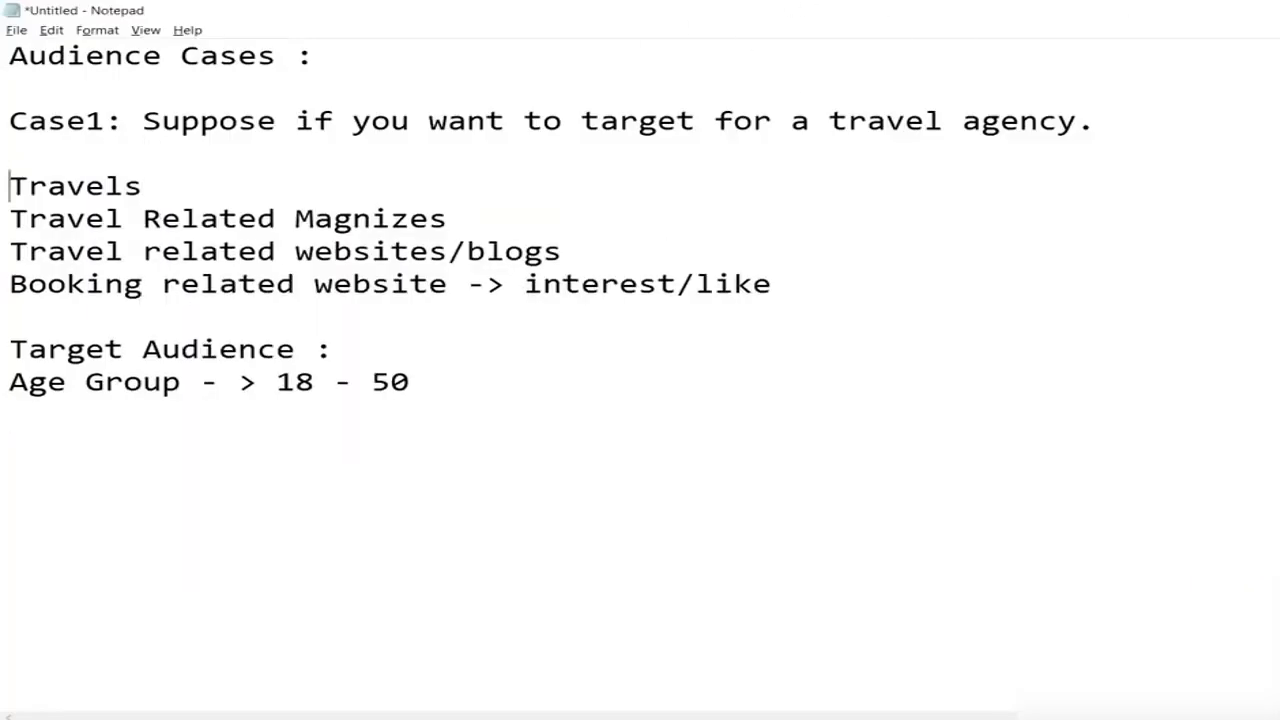
Extend the "Travels" line so that it reads "Travels -> Travel interest".
{"action": "key", "text": "Right"}
{"action": "key", "text": "Right"}
{"action": "key", "text": "Right"}
{"action": "key", "text": "Right"}
{"action": "key", "text": "Right"}
{"action": "left_click", "coordinate": [142, 186]}
{"action": "type", "text": "-> Travel o"}
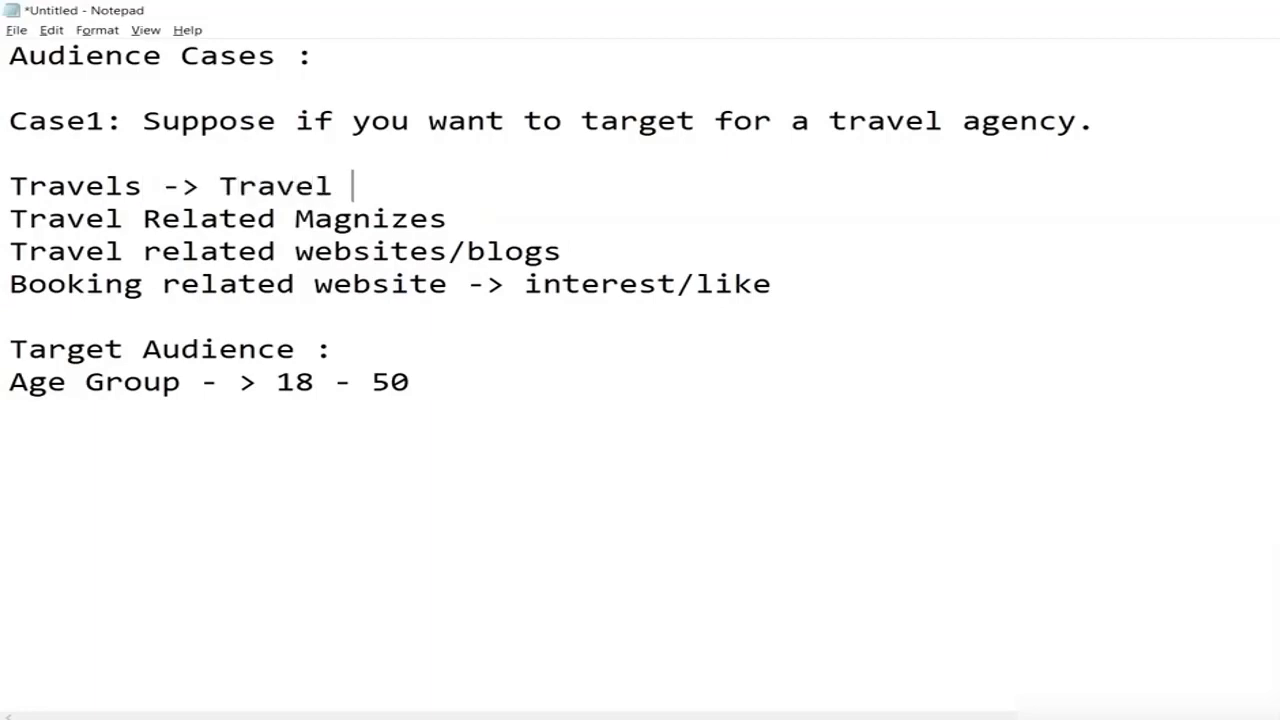
{"action": "key", "text": "BackSpace"}
{"action": "type", "text": "ibnter"}
{"action": "key", "text": "BackSpace"}
{"action": "key", "text": "BackSpace"}
{"action": "key", "text": "BackSpace"}
{"action": "key", "text": "BackSpace"}
{"action": "key", "text": "BackSpace"}
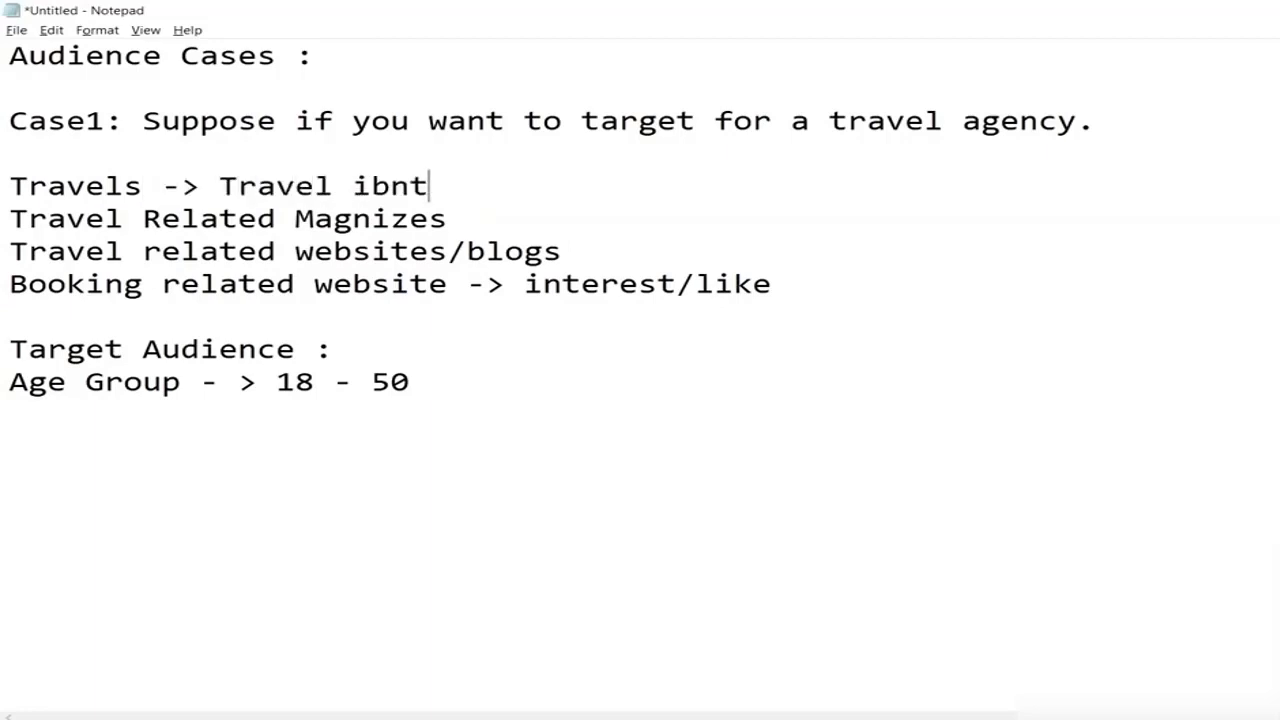
{"action": "type", "text": "nterest"}
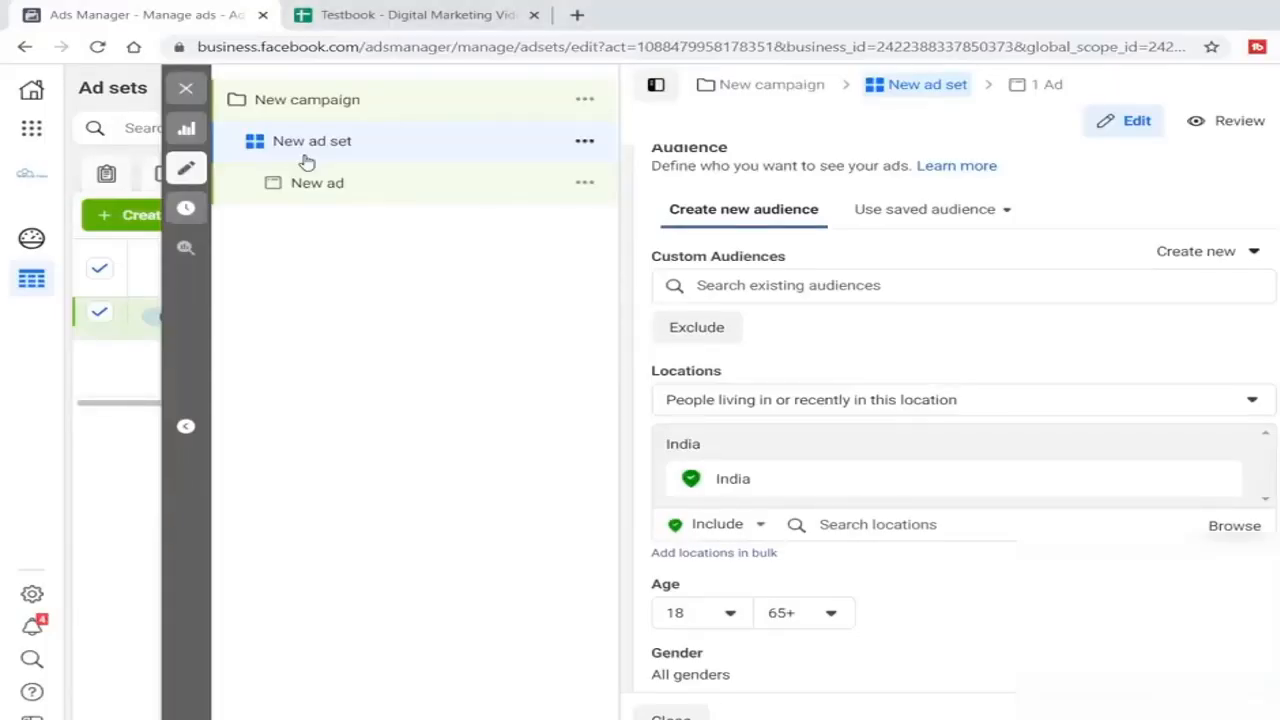
In the Ads Manager ad set, change the audience location from the whole country to Uttar Pradesh, India.
{"action": "scroll", "coordinate": [900, 374], "scroll_direction": "down", "scroll_amount": 1}
{"action": "left_click", "coordinate": [866, 422]}
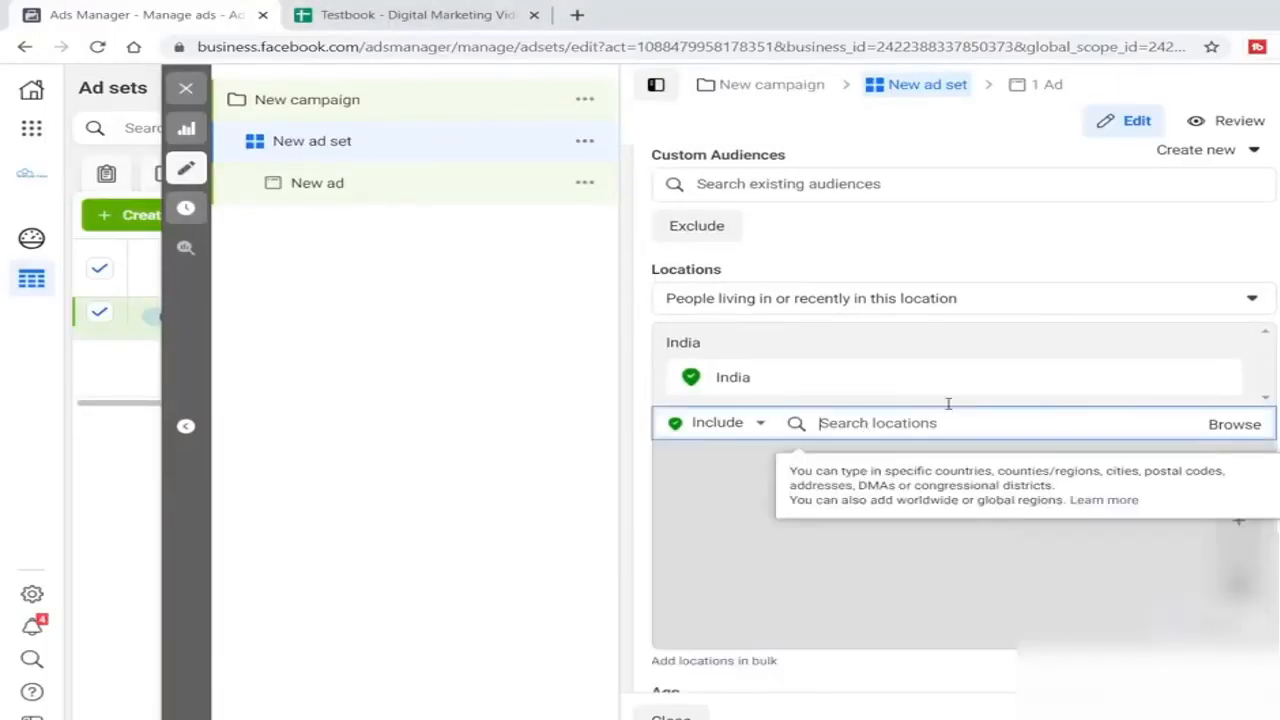
{"action": "type", "text": "u"}
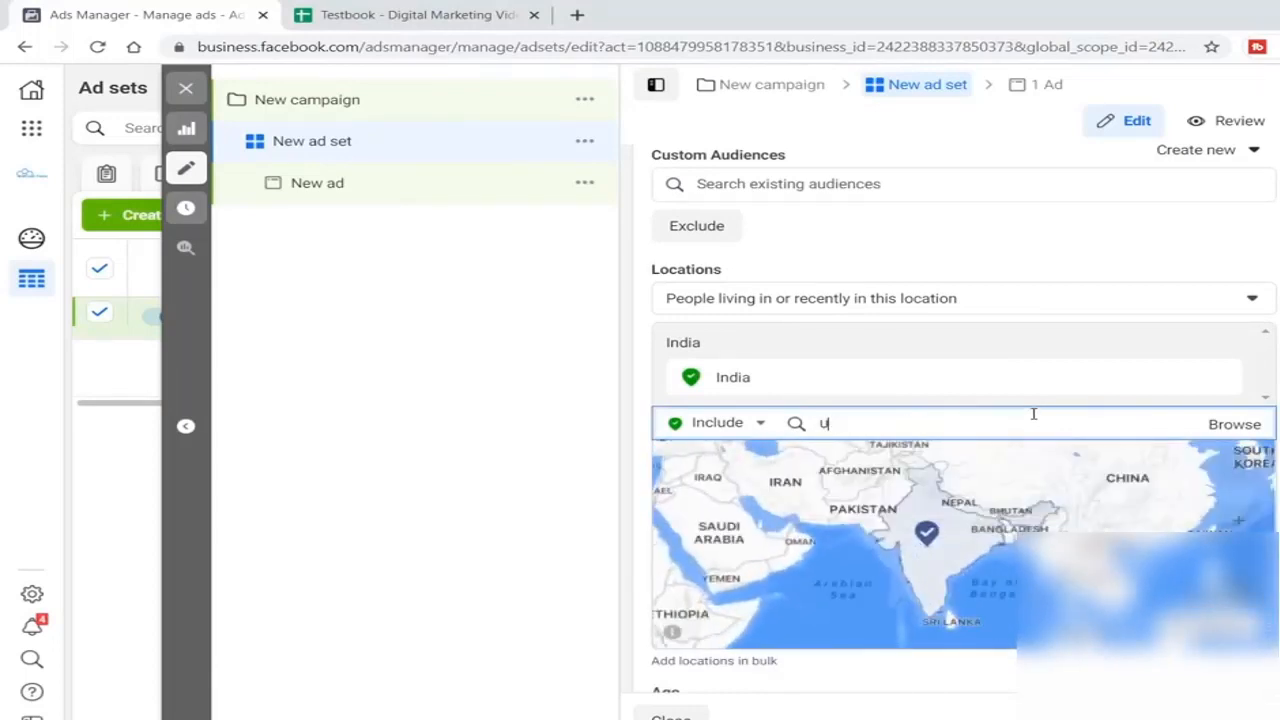
{"action": "type", "text": "ttar Pradesh"}
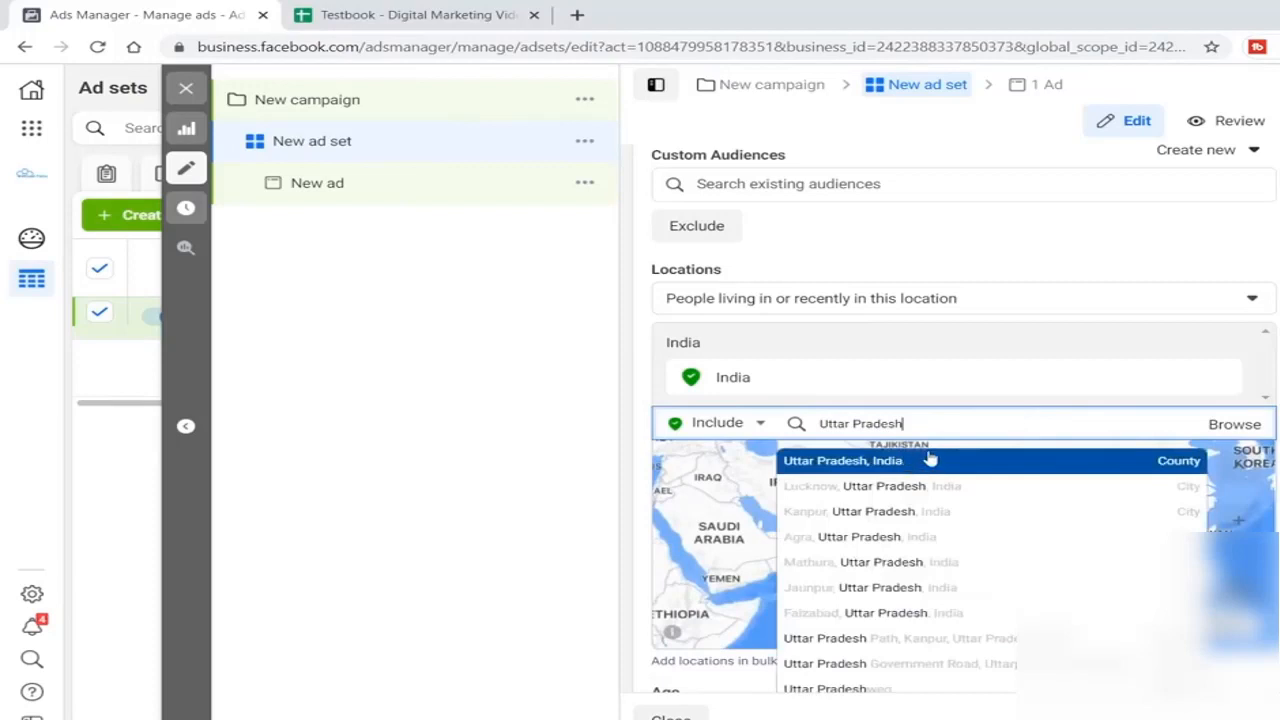
{"action": "left_click", "coordinate": [929, 458]}
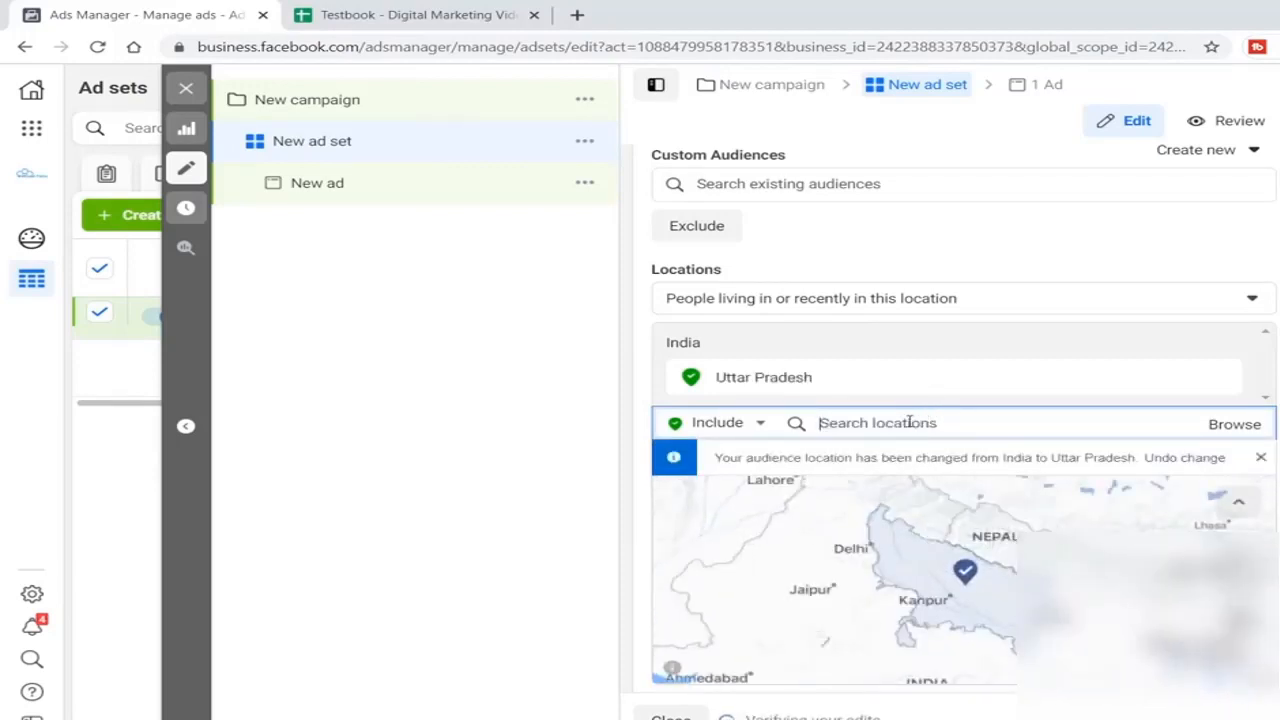
Add Lucknow as a location, try to turn it into an excluded one, and remove it from the locations.
{"action": "type", "text": "Lucknow"}
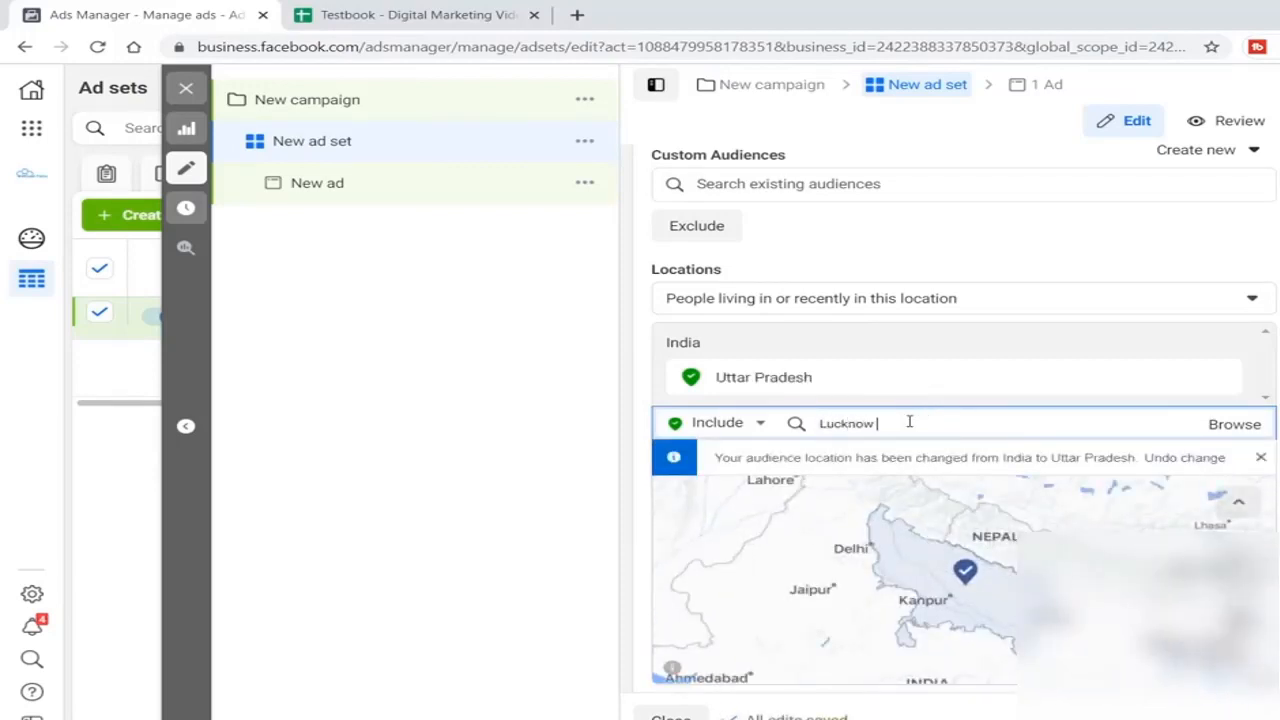
{"action": "left_click", "coordinate": [860, 460]}
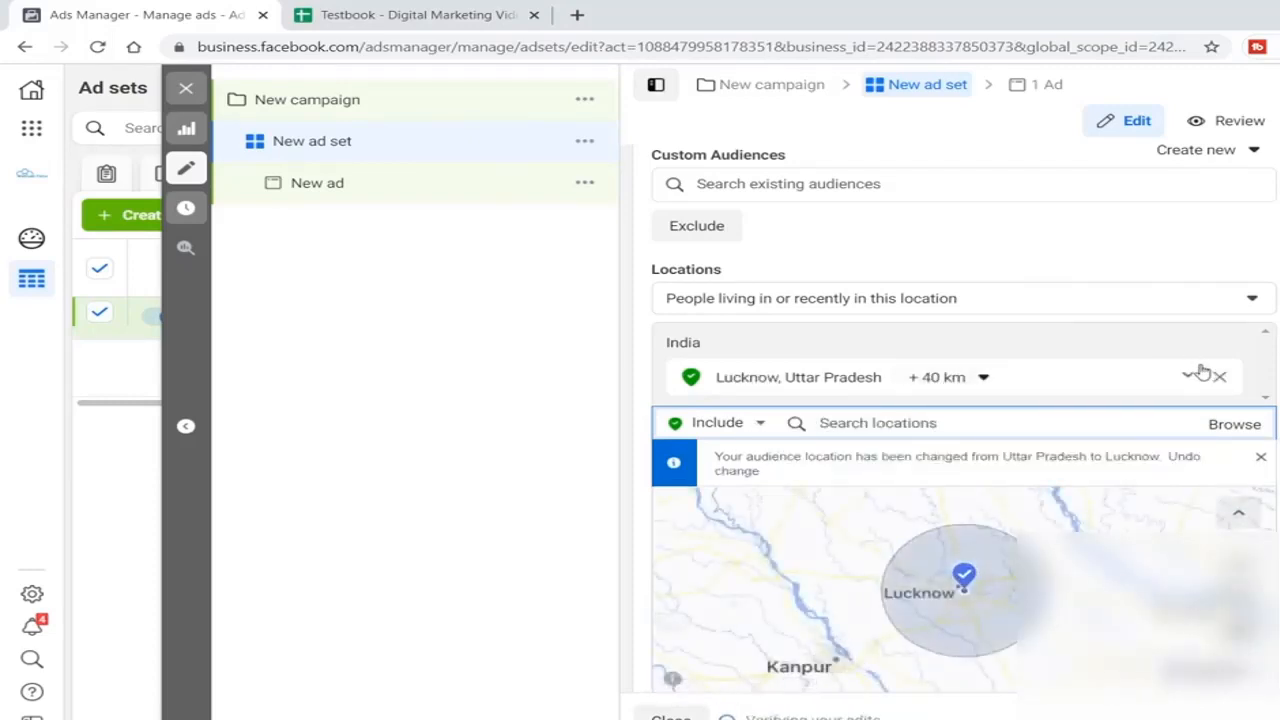
{"action": "left_click", "coordinate": [1190, 378]}
{"action": "left_click", "coordinate": [1110, 402]}
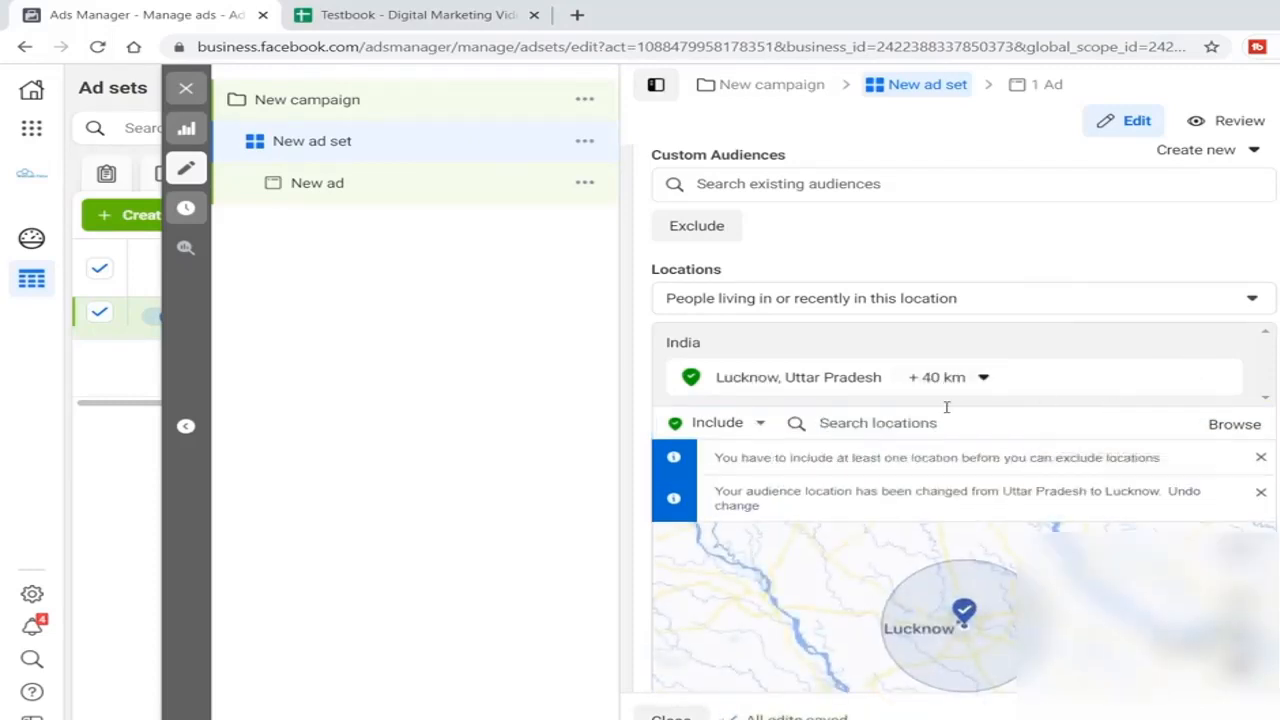
{"action": "left_click", "coordinate": [1227, 381]}
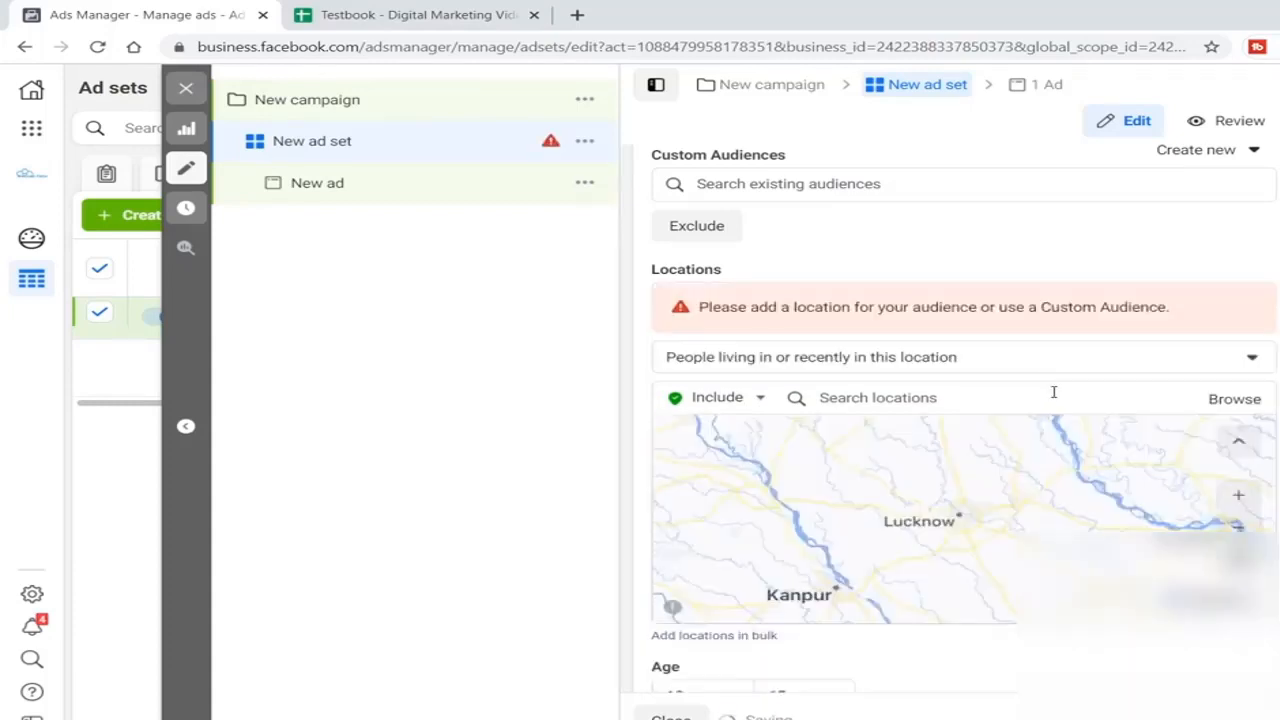
Add Uttar Pradesh, India as the included location for the audience.
{"action": "left_click", "coordinate": [891, 400]}
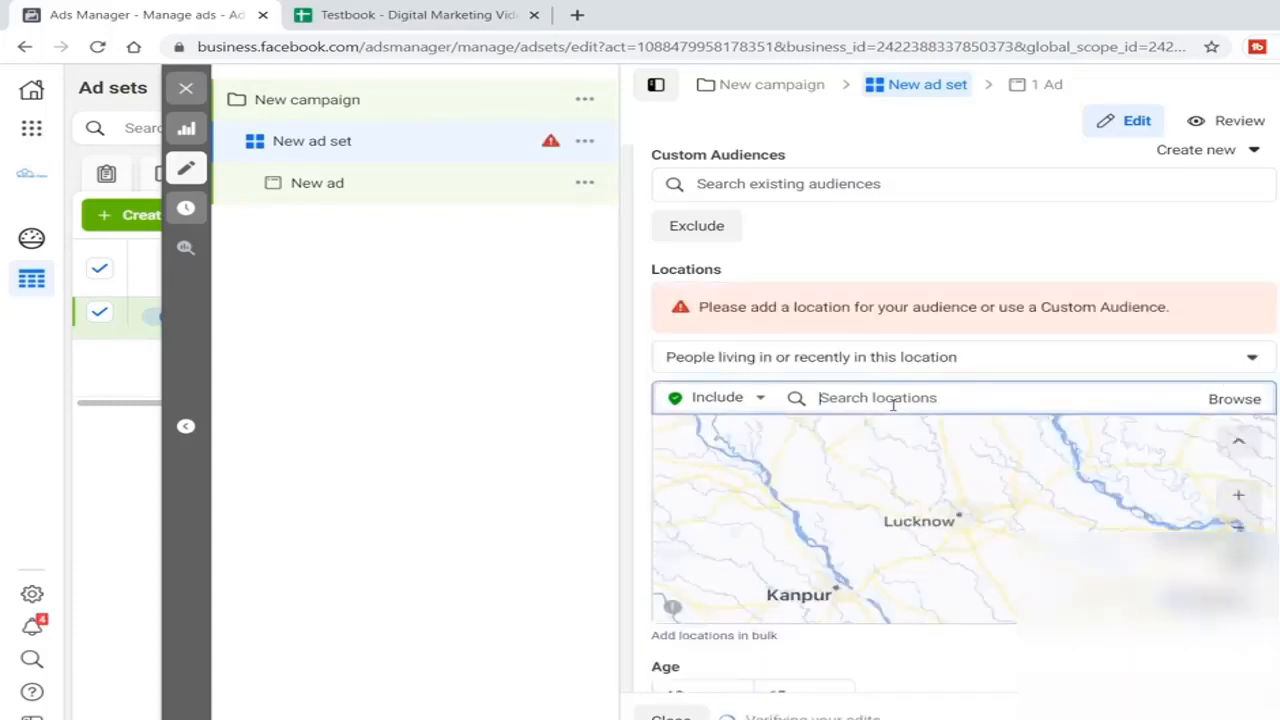
{"action": "type", "text": "India"}
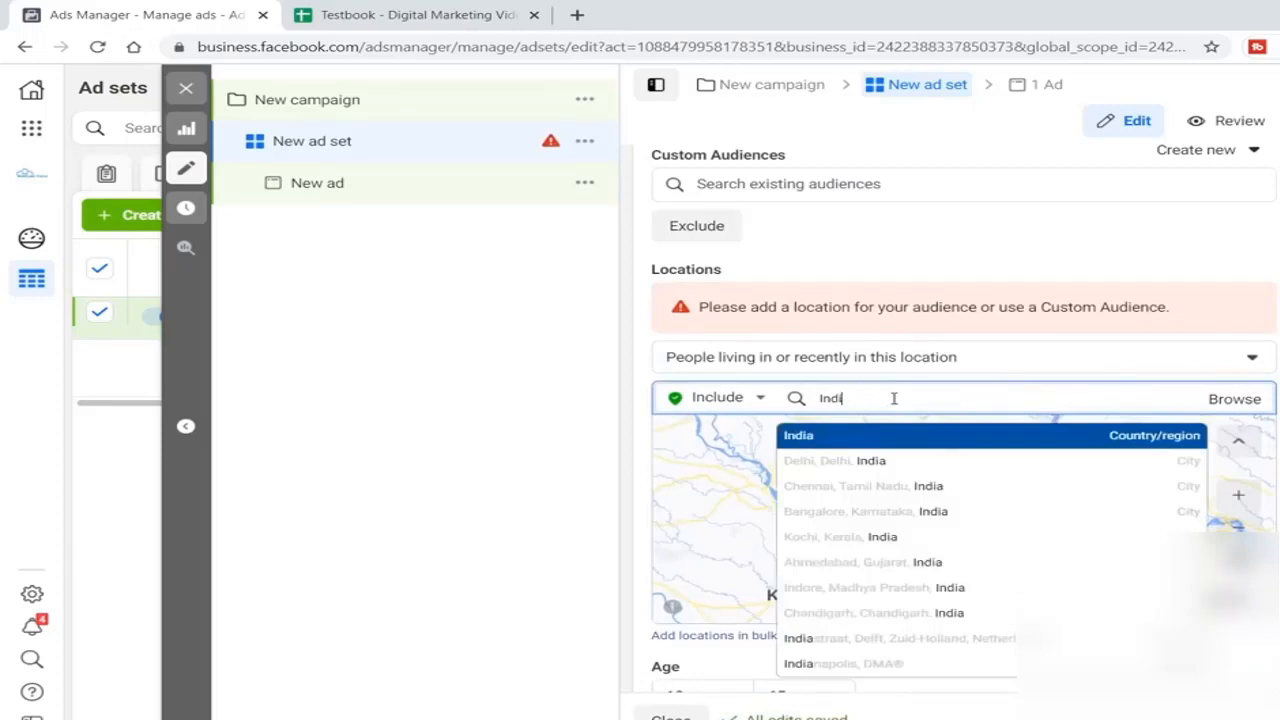
{"action": "key", "text": "BackSpace"}
{"action": "key", "text": "BackSpace"}
{"action": "key", "text": "BackSpace"}
{"action": "key", "text": "BackSpace"}
{"action": "type", "text": "u"}
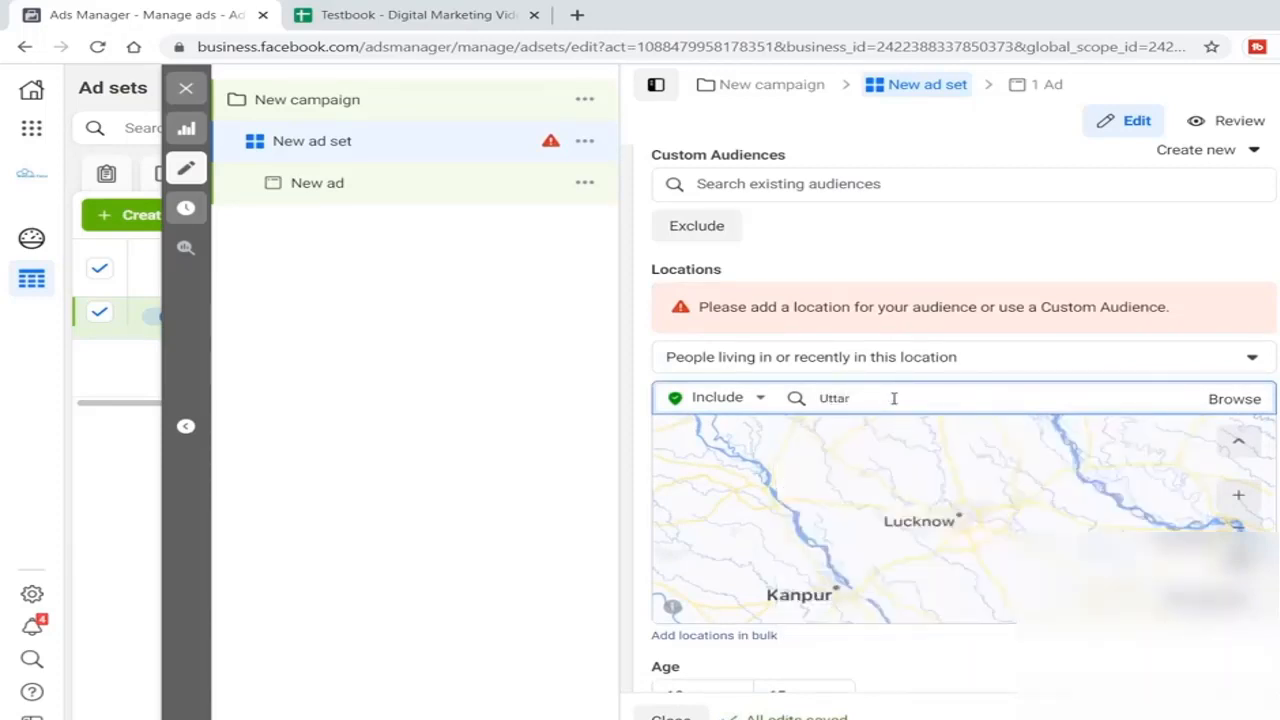
{"action": "type", "text": "ttar pradesh"}
{"action": "left_click", "coordinate": [850, 435]}
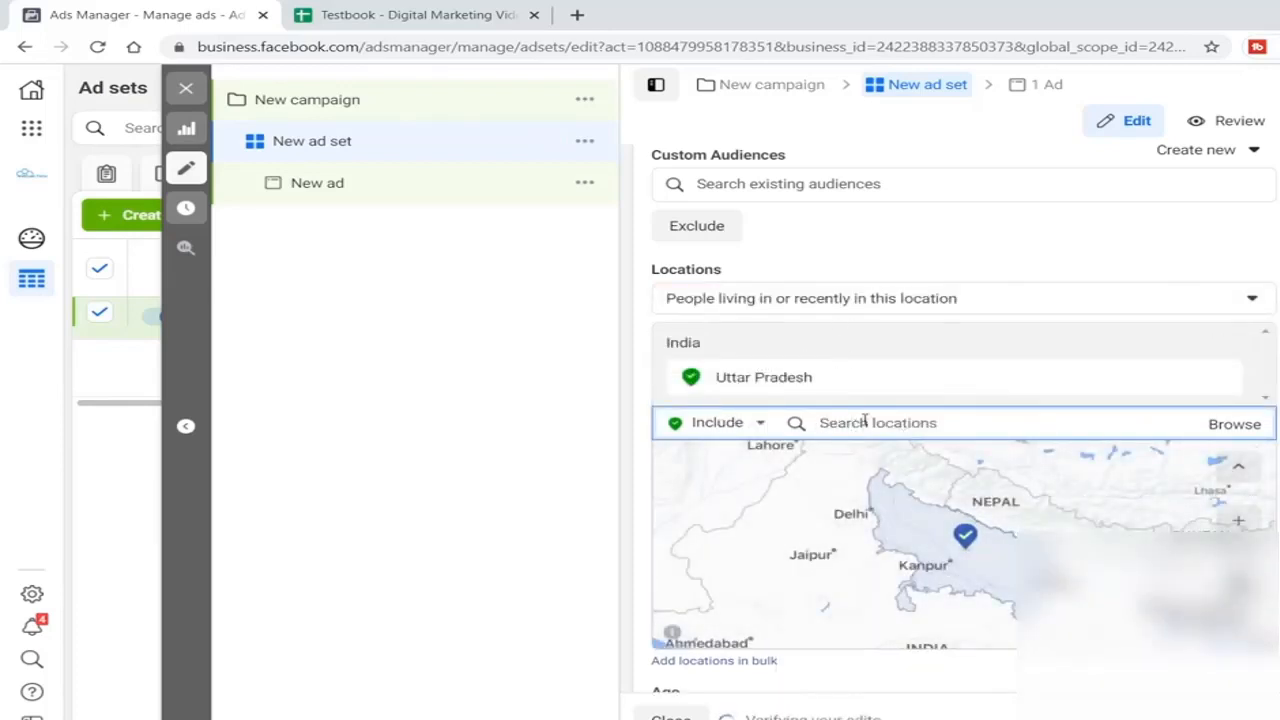
Exclude Lucknow, Uttar Pradesh from the audience locations and limit the exclusion to the current city only.
{"action": "left_click", "coordinate": [731, 428]}
{"action": "left_click", "coordinate": [693, 474]}
{"action": "left_click", "coordinate": [873, 427]}
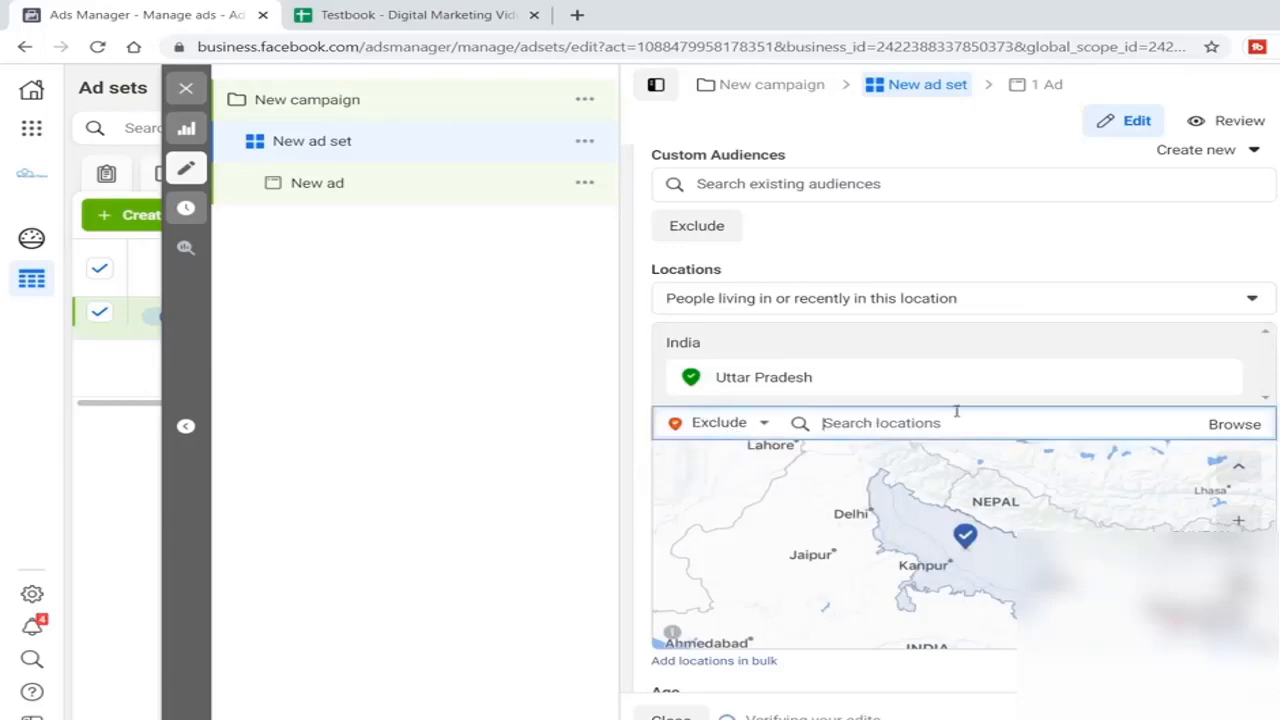
{"action": "type", "text": "Lucknow"}
{"action": "left_click", "coordinate": [874, 460]}
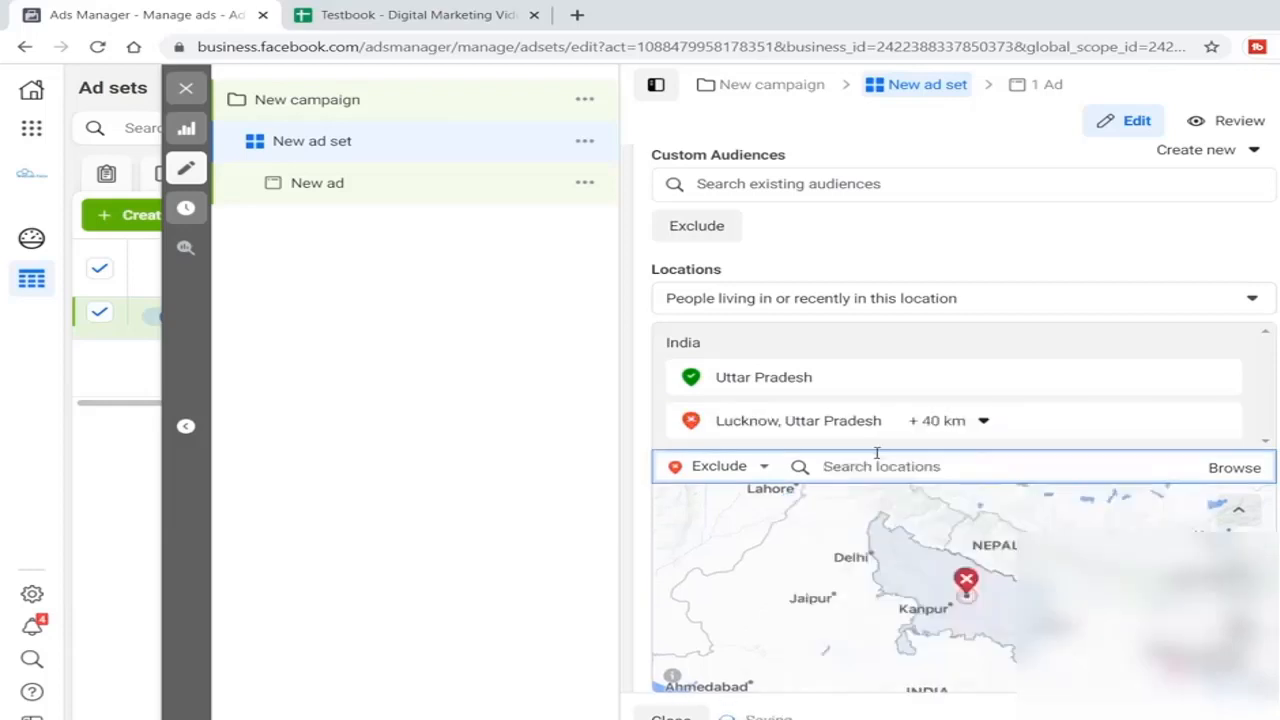
{"action": "left_click", "coordinate": [928, 430]}
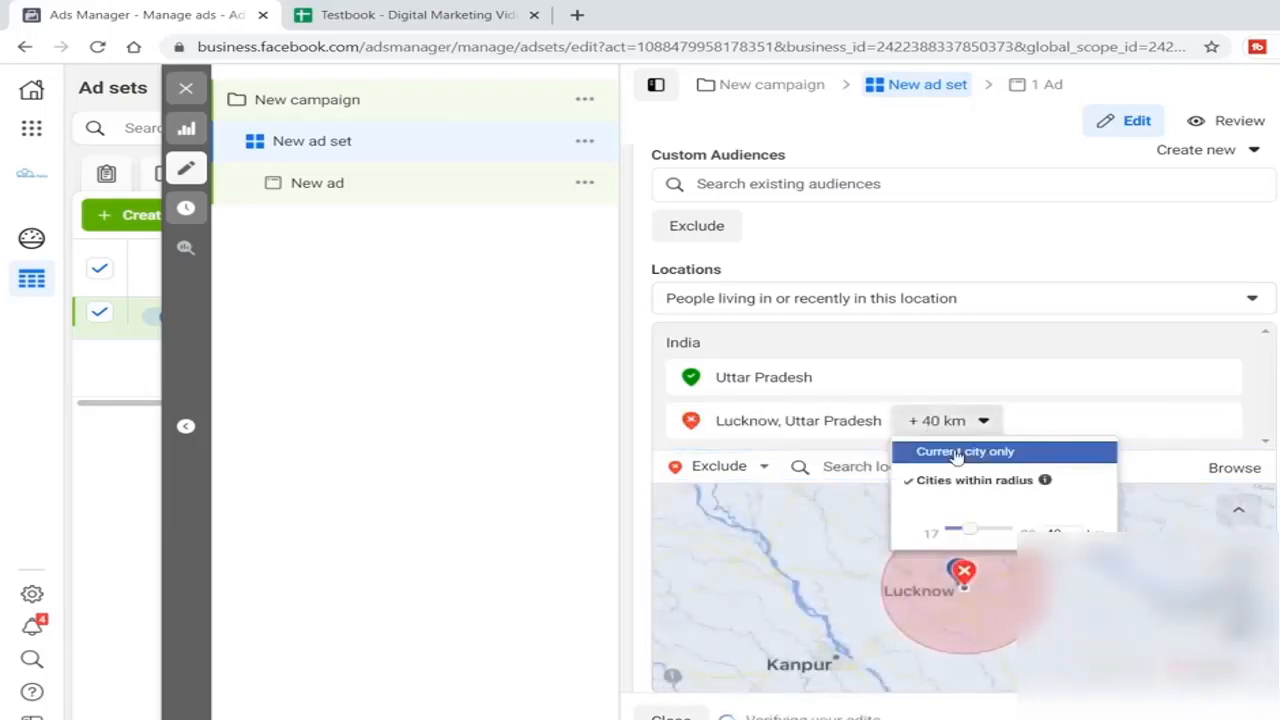
{"action": "left_click", "coordinate": [955, 454]}
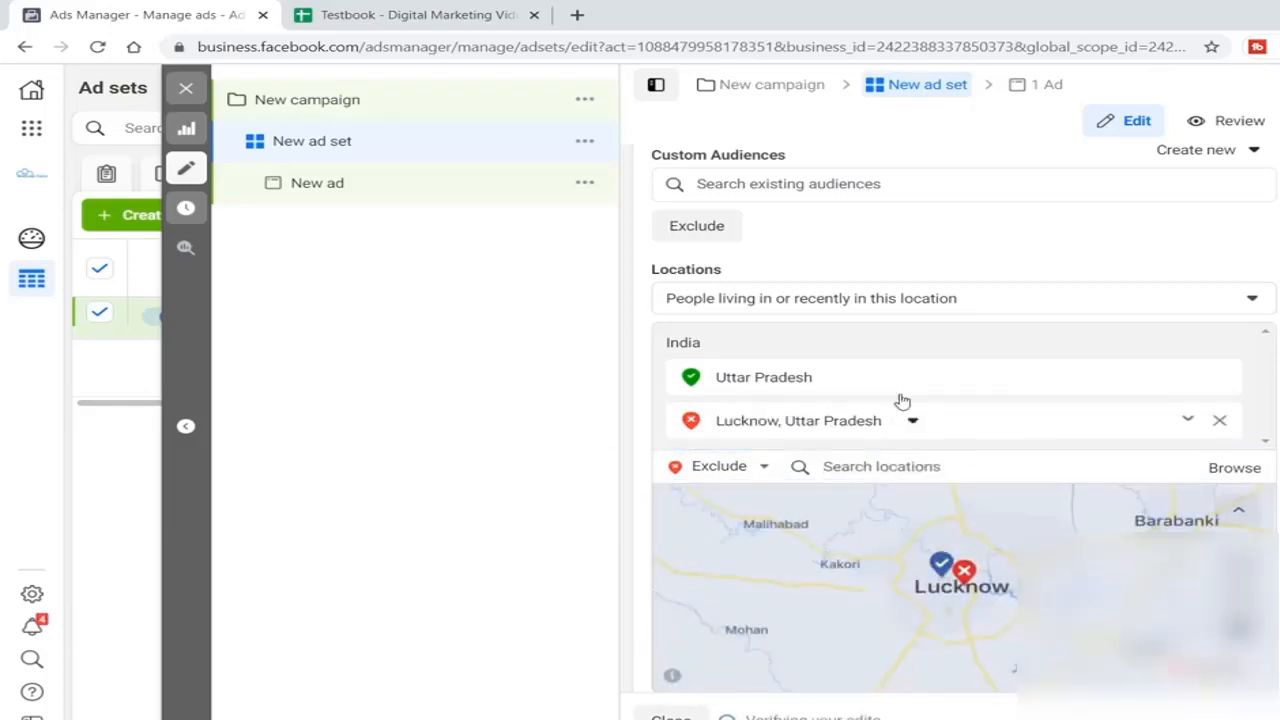
Exclude Kanpur, Uttar Pradesh from the audience locations and limit the exclusion to the current city only.
{"action": "left_click", "coordinate": [890, 462]}
{"action": "type", "text": "Kanpur"}
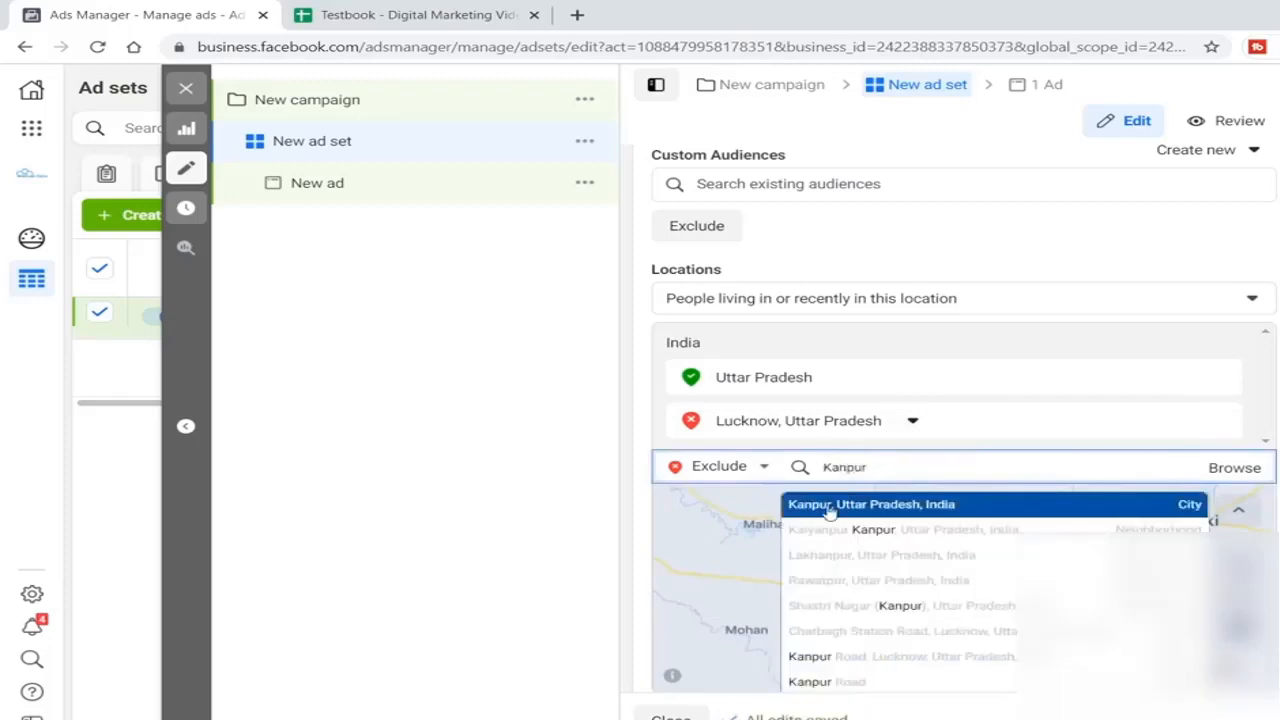
{"action": "left_click", "coordinate": [840, 503]}
{"action": "left_click", "coordinate": [944, 420]}
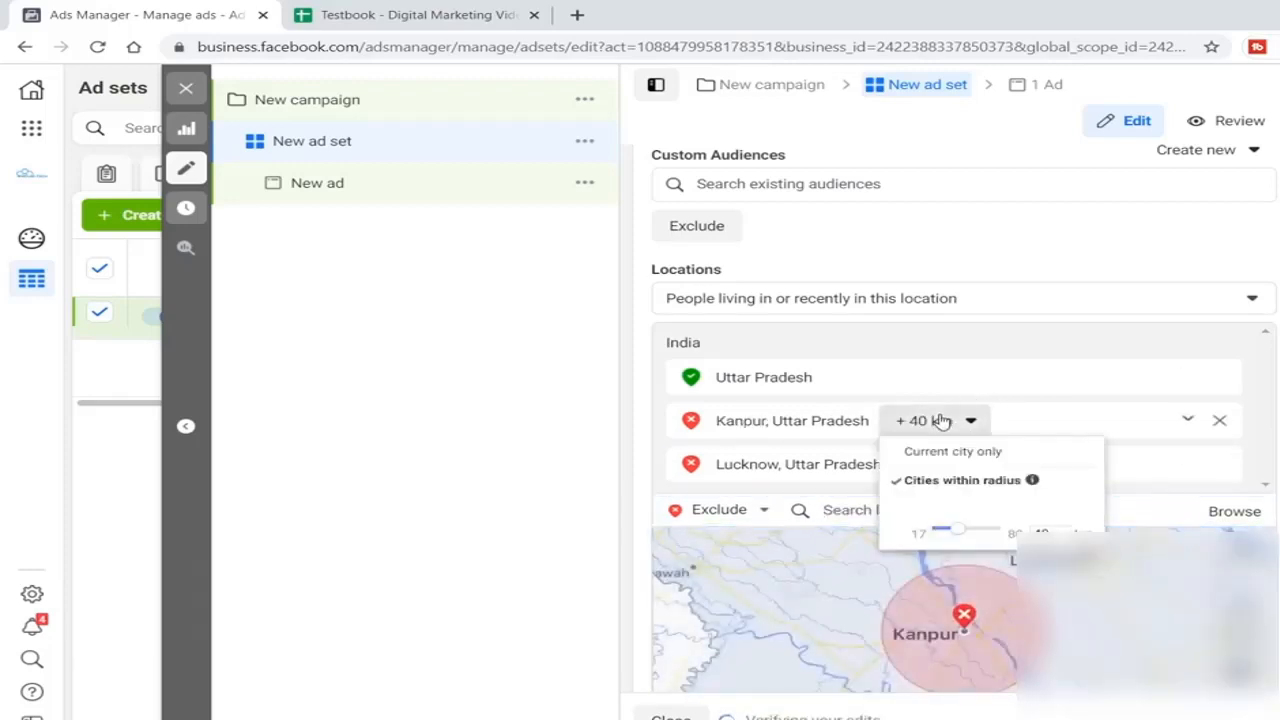
{"action": "left_click", "coordinate": [940, 455]}
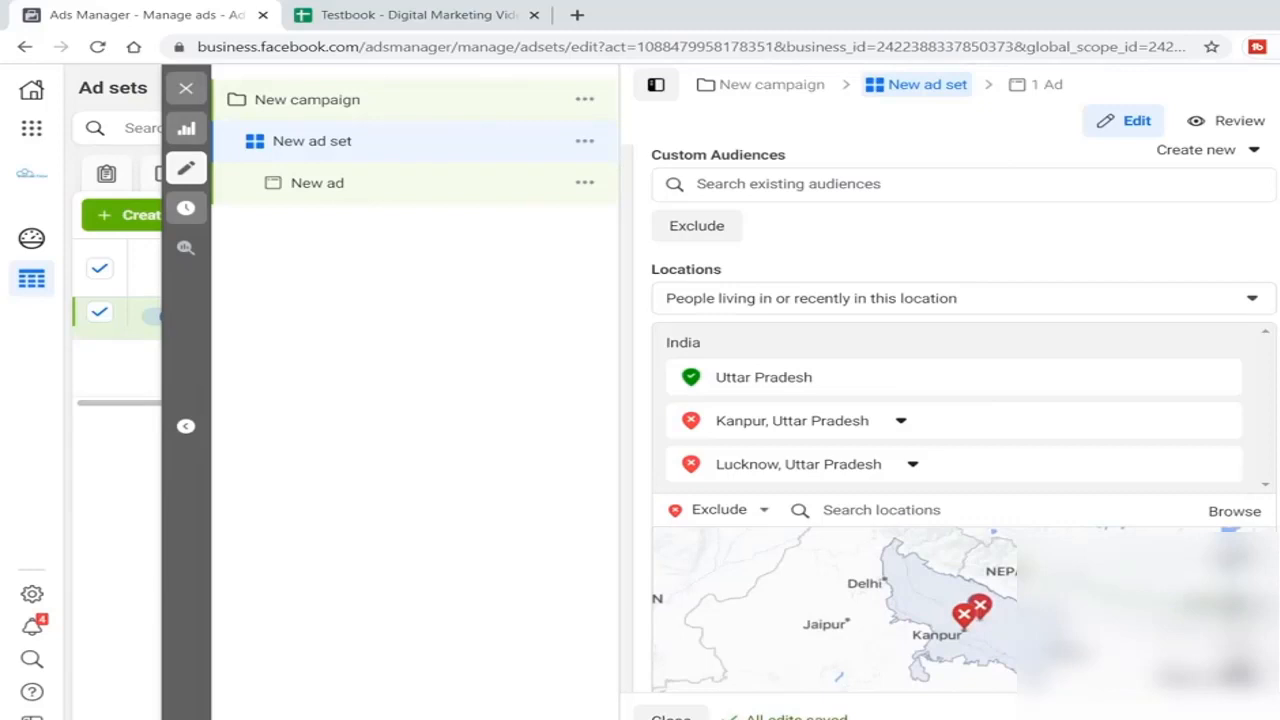
Set the audience's maximum age to 50.
{"action": "scroll", "coordinate": [1097, 538], "scroll_direction": "down", "scroll_amount": 1}
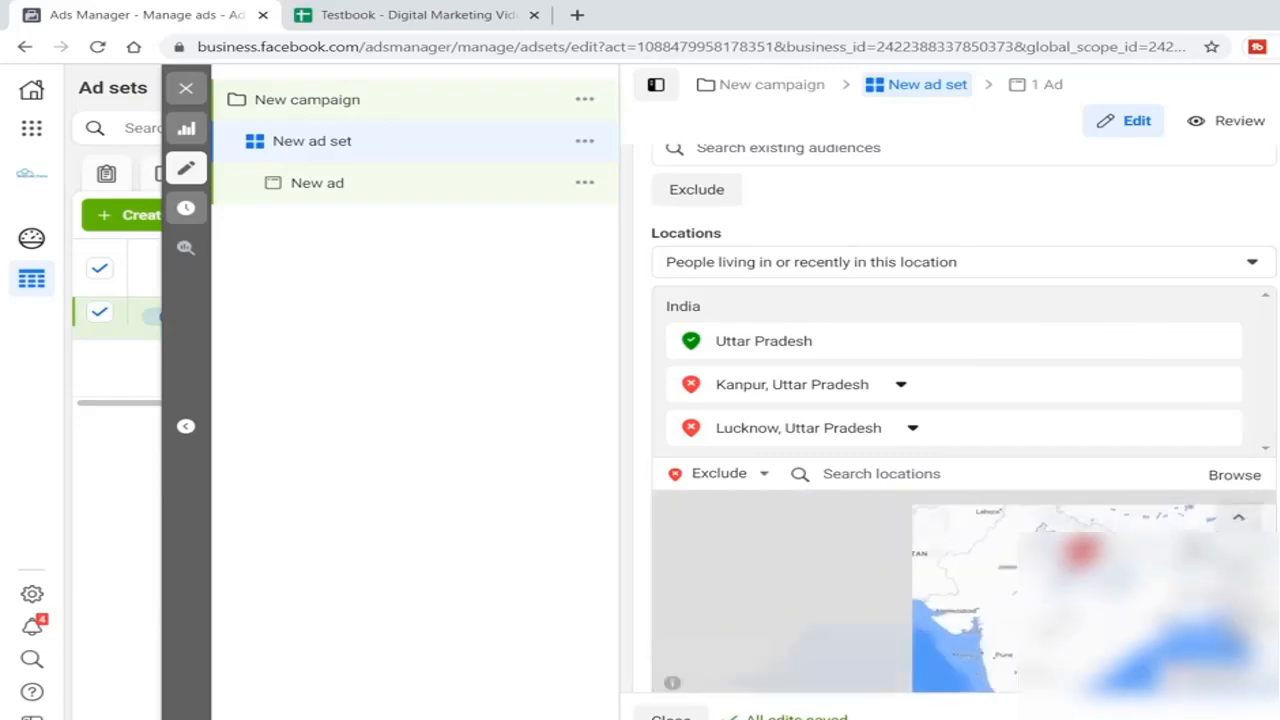
{"action": "scroll", "coordinate": [1128, 299], "scroll_direction": "down", "scroll_amount": 2}
{"action": "scroll", "coordinate": [700, 500], "scroll_direction": "down", "scroll_amount": 2}
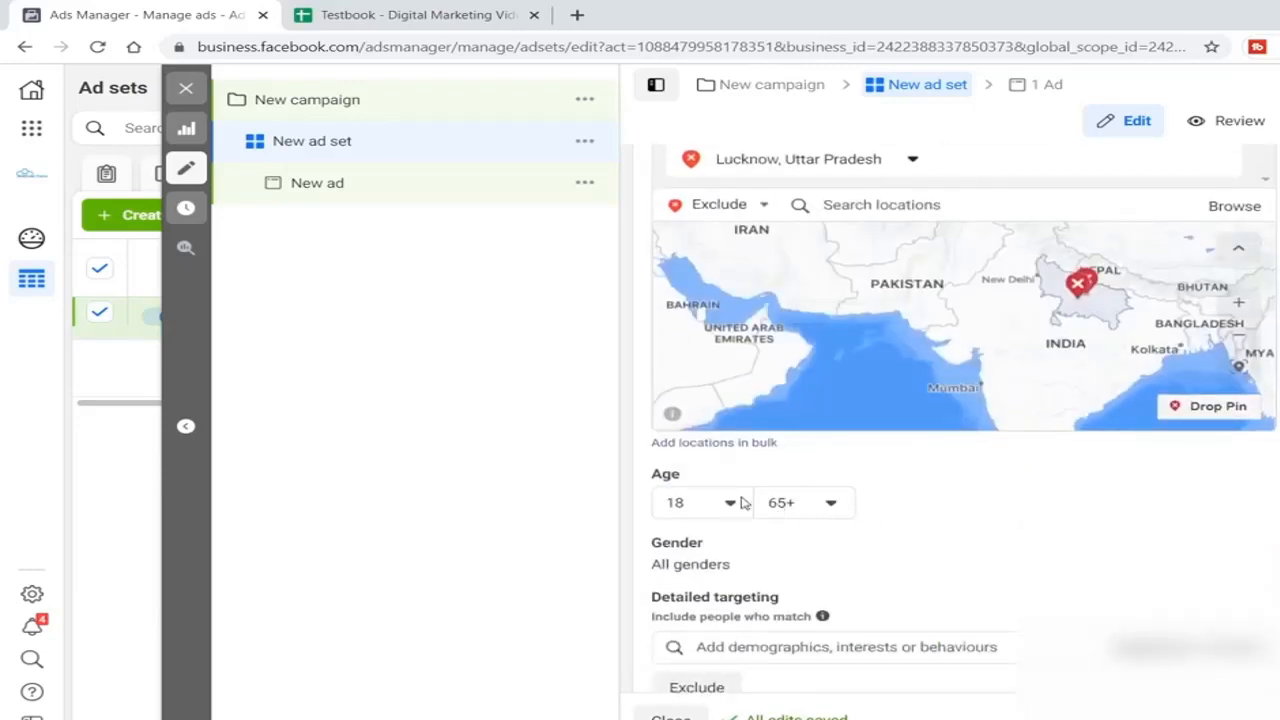
{"action": "left_click", "coordinate": [694, 502]}
{"action": "left_click", "coordinate": [805, 510]}
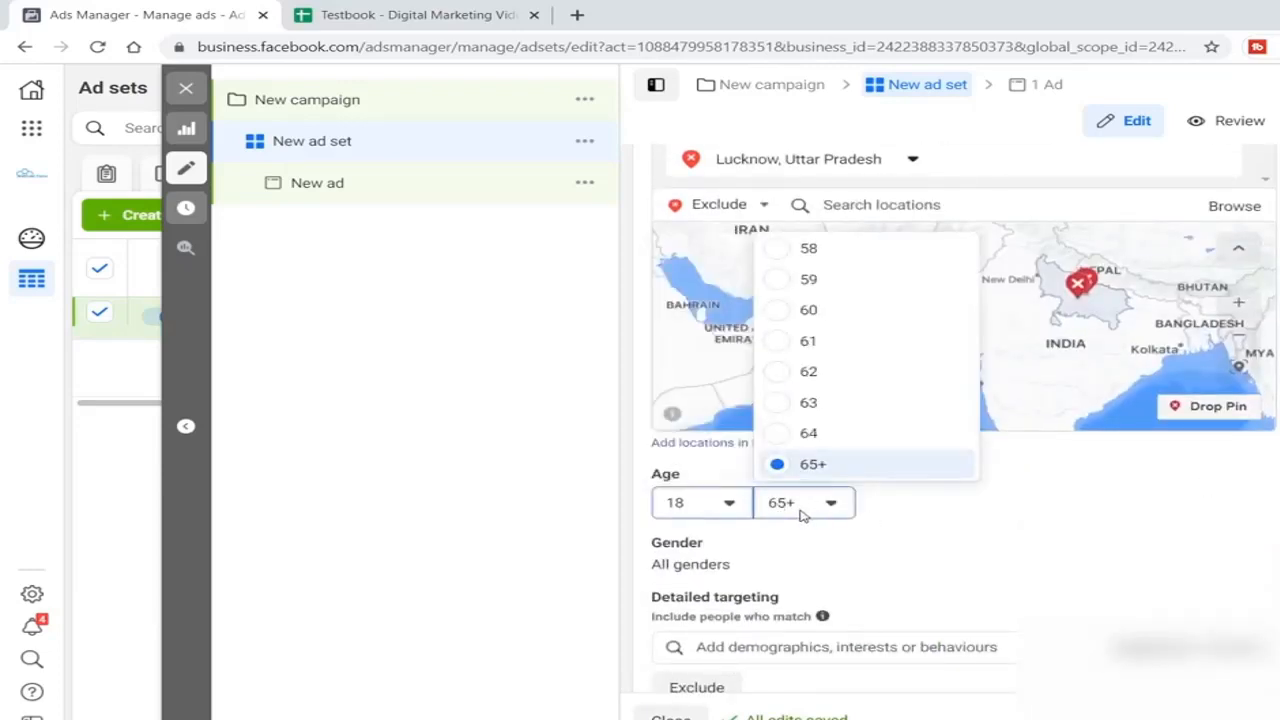
{"action": "scroll", "coordinate": [860, 337], "scroll_direction": "up", "scroll_amount": 4}
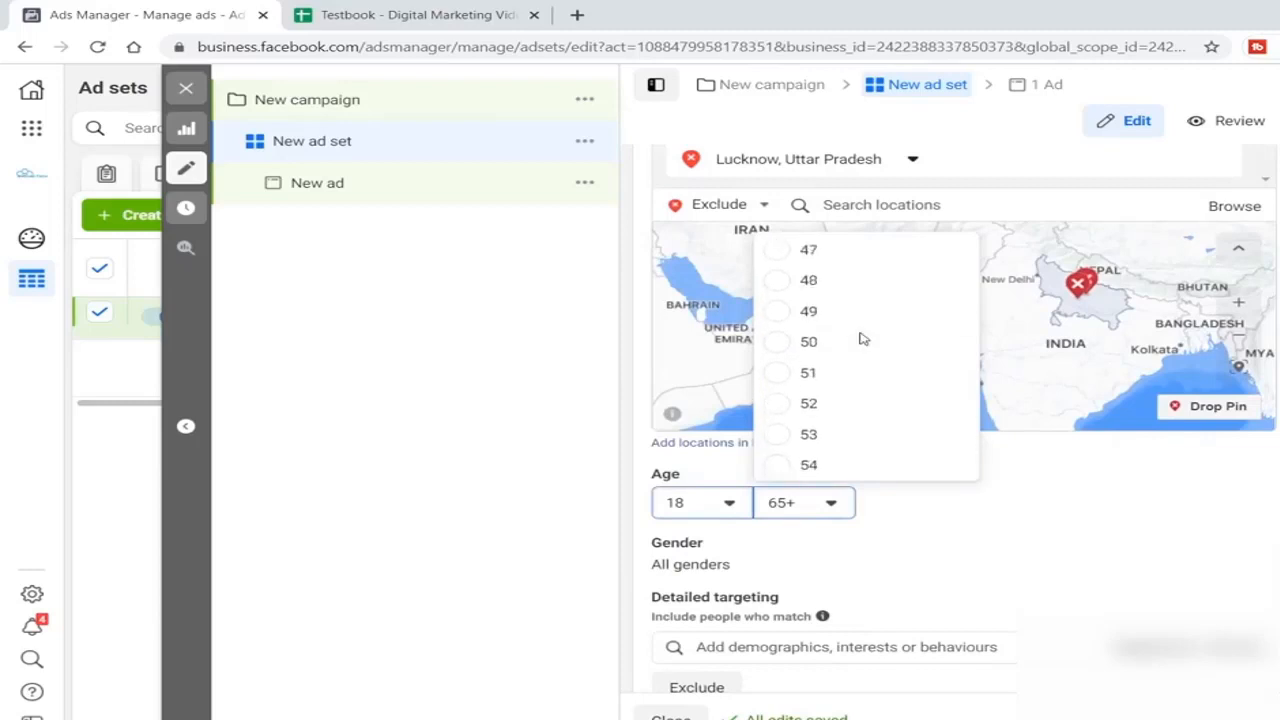
{"action": "left_click", "coordinate": [808, 351]}
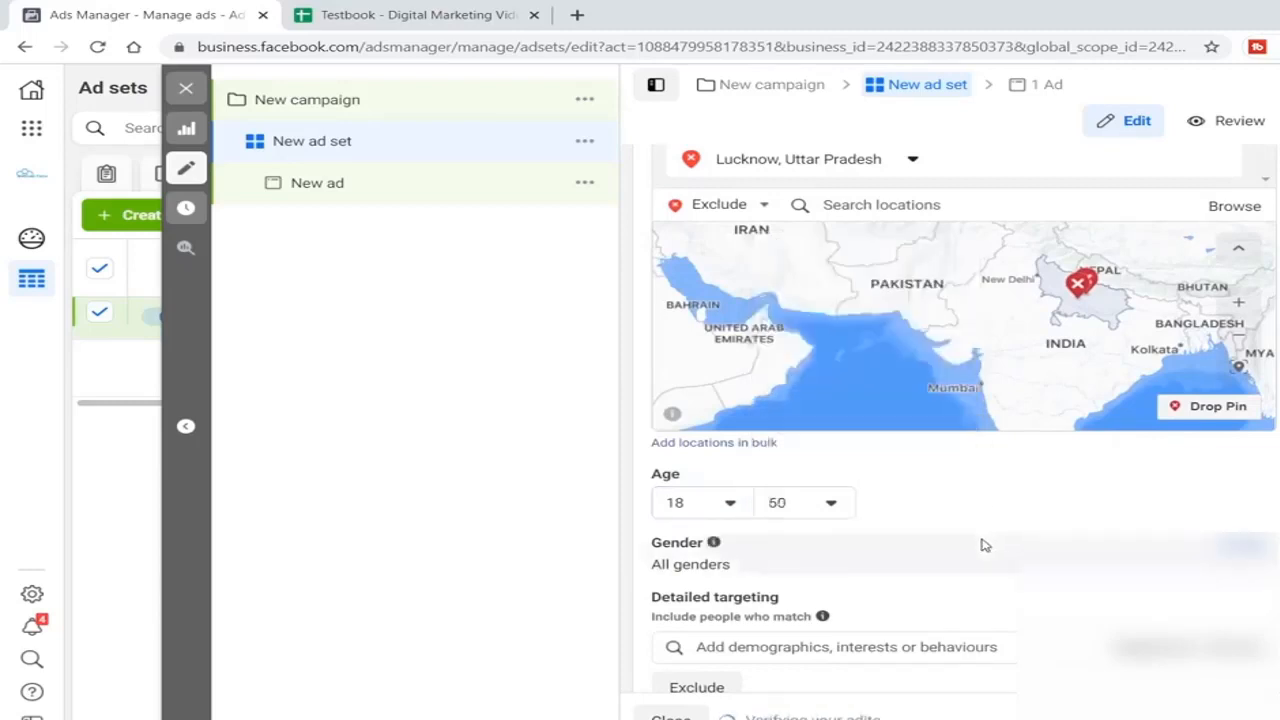
{"action": "scroll", "coordinate": [1094, 532], "scroll_direction": "down", "scroll_amount": 1}
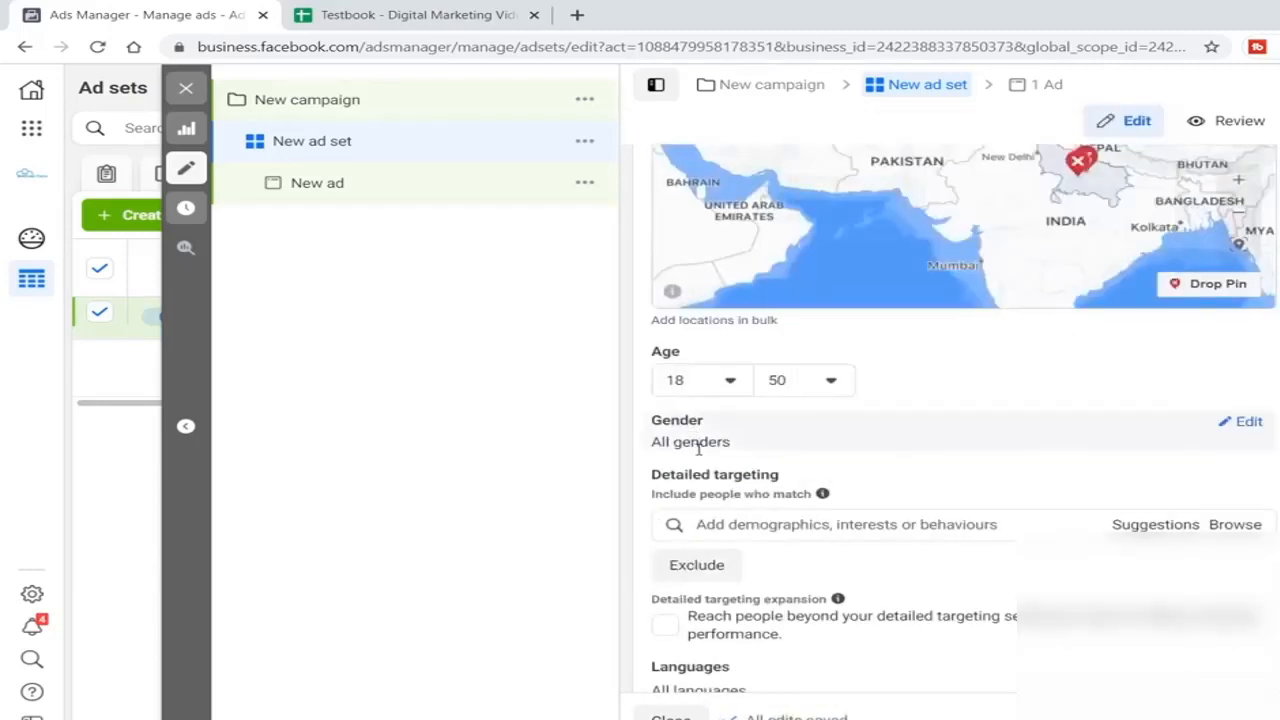
{"action": "scroll", "coordinate": [903, 500], "scroll_direction": "down", "scroll_amount": 1}
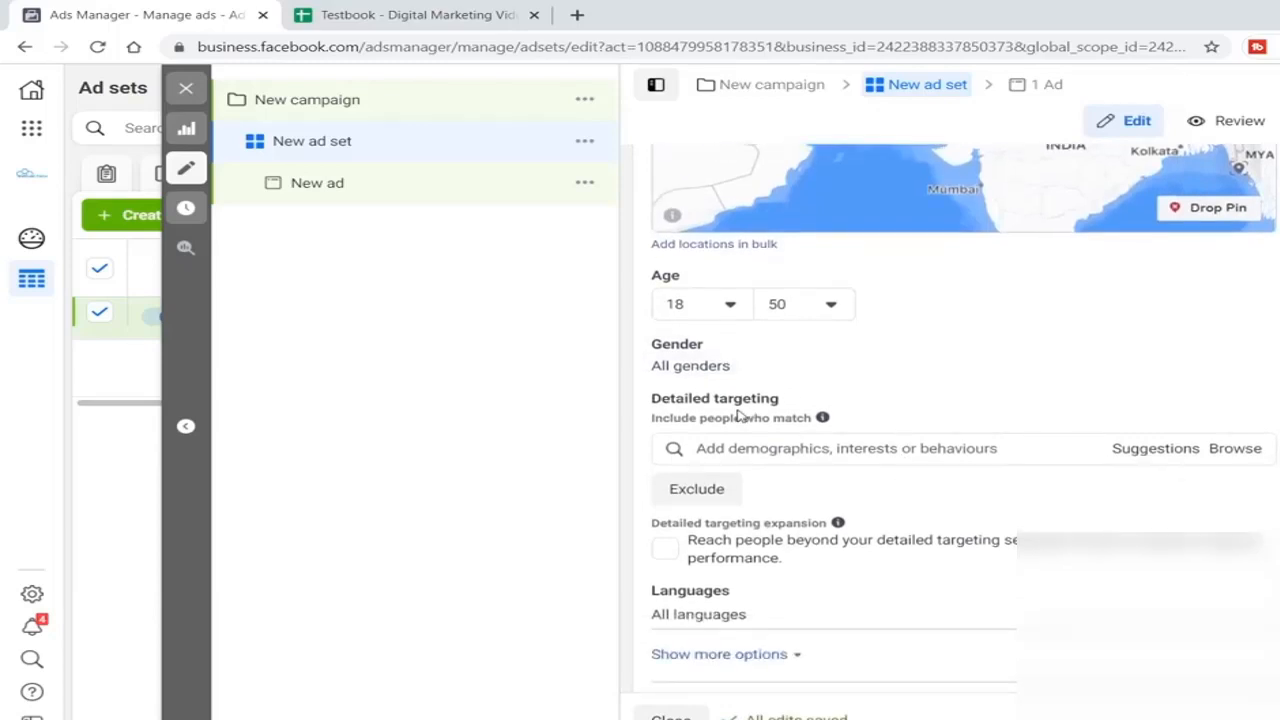
{"action": "left_click", "coordinate": [818, 450]}
{"action": "type", "text": "Travel"}
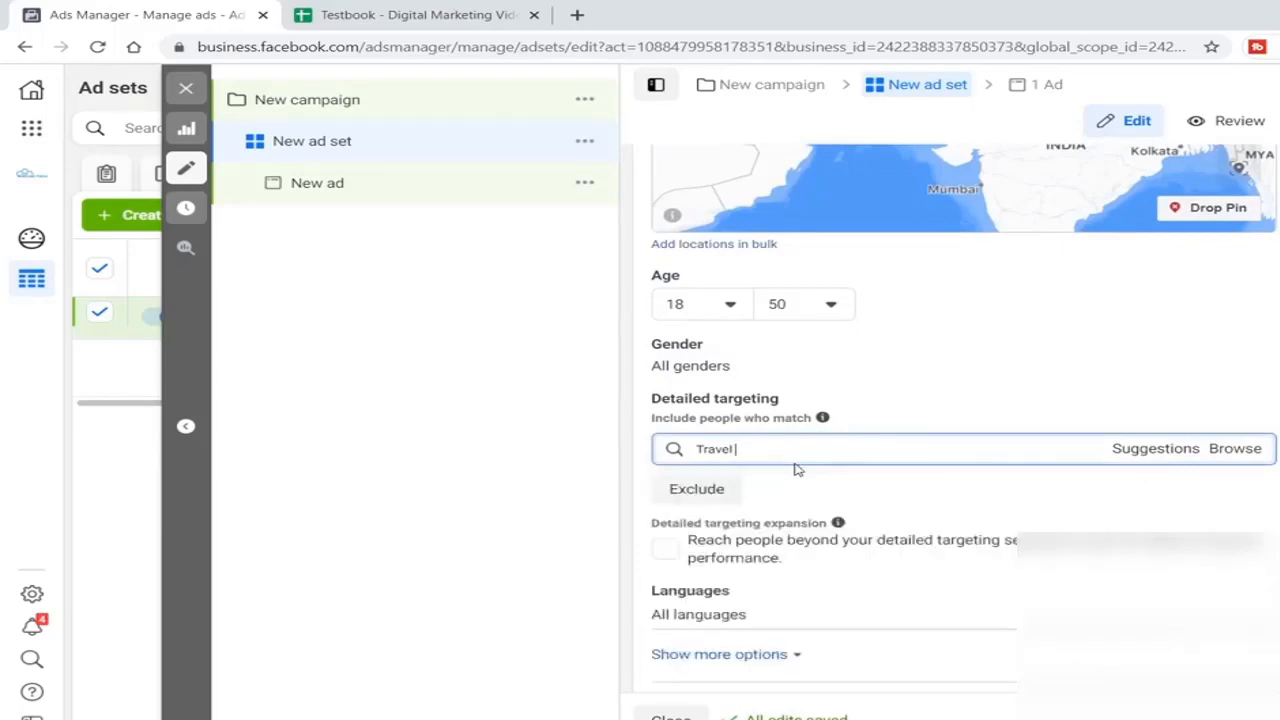
{"action": "key", "text": "Return"}
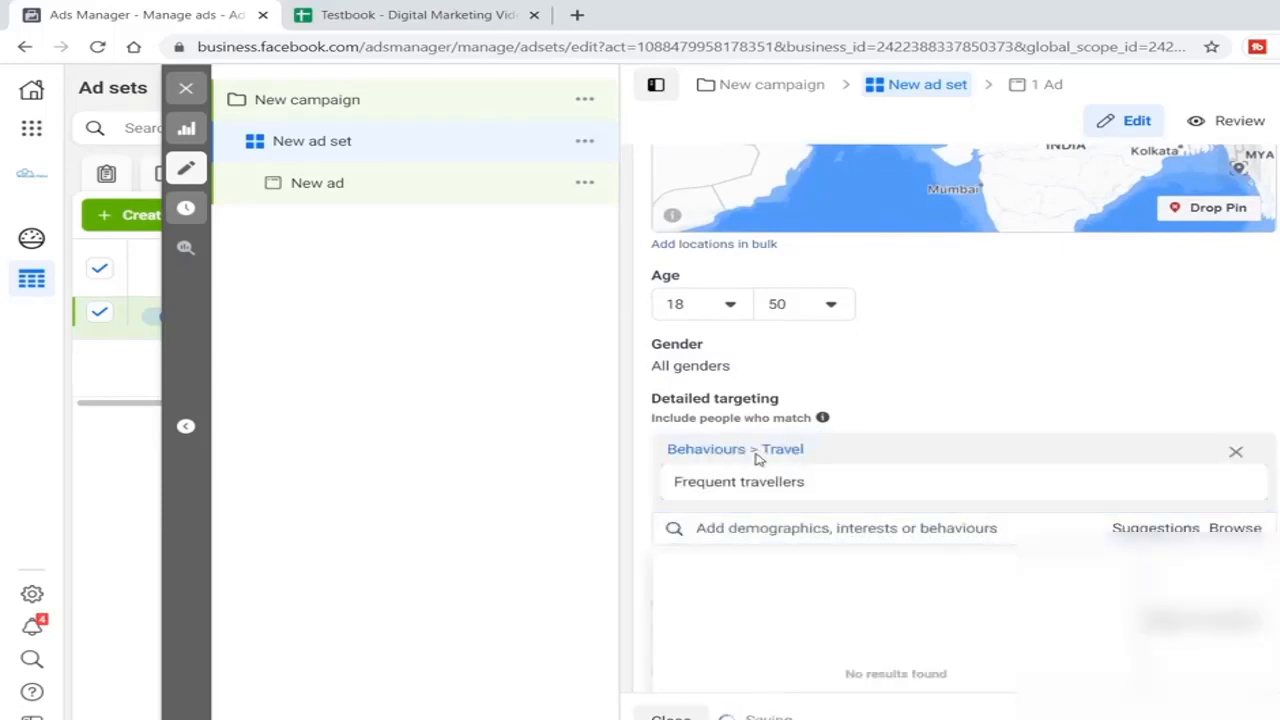
{"action": "left_click", "coordinate": [1236, 488]}
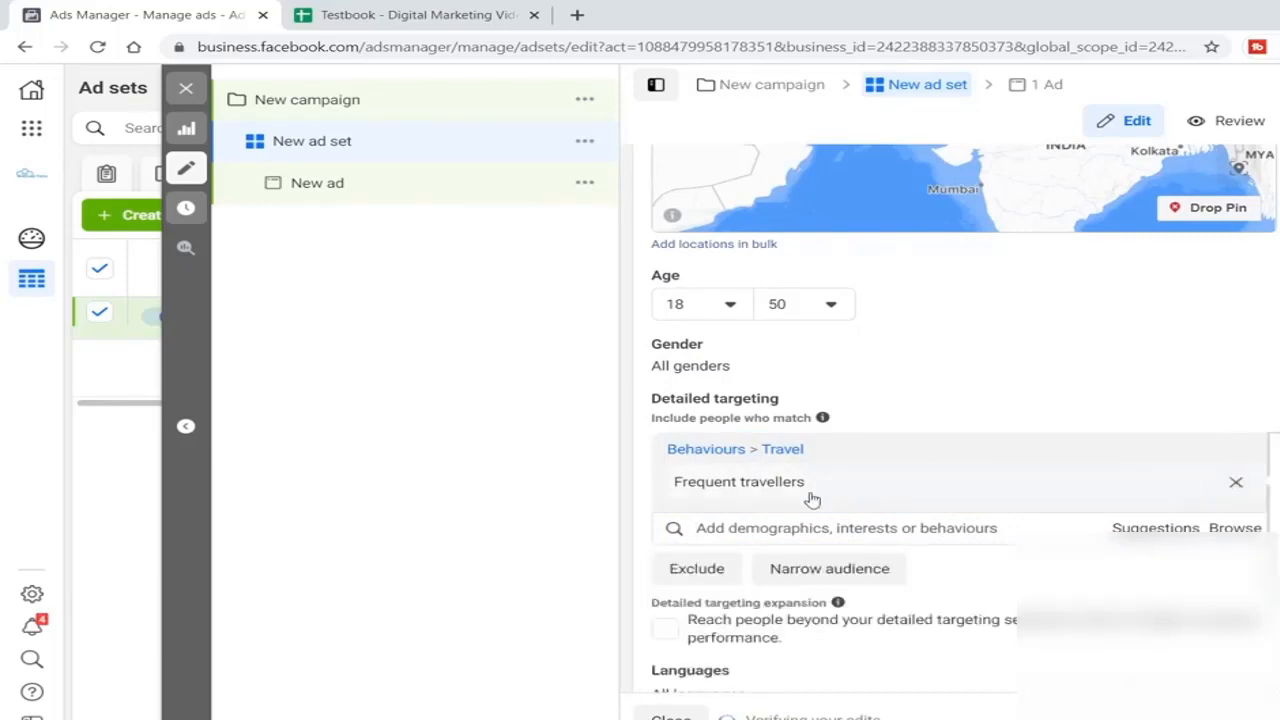
Search the detailed targeting for Travel and include the Frequent travellers behaviour.
{"action": "left_click", "coordinate": [794, 449]}
{"action": "type", "text": "Travel"}
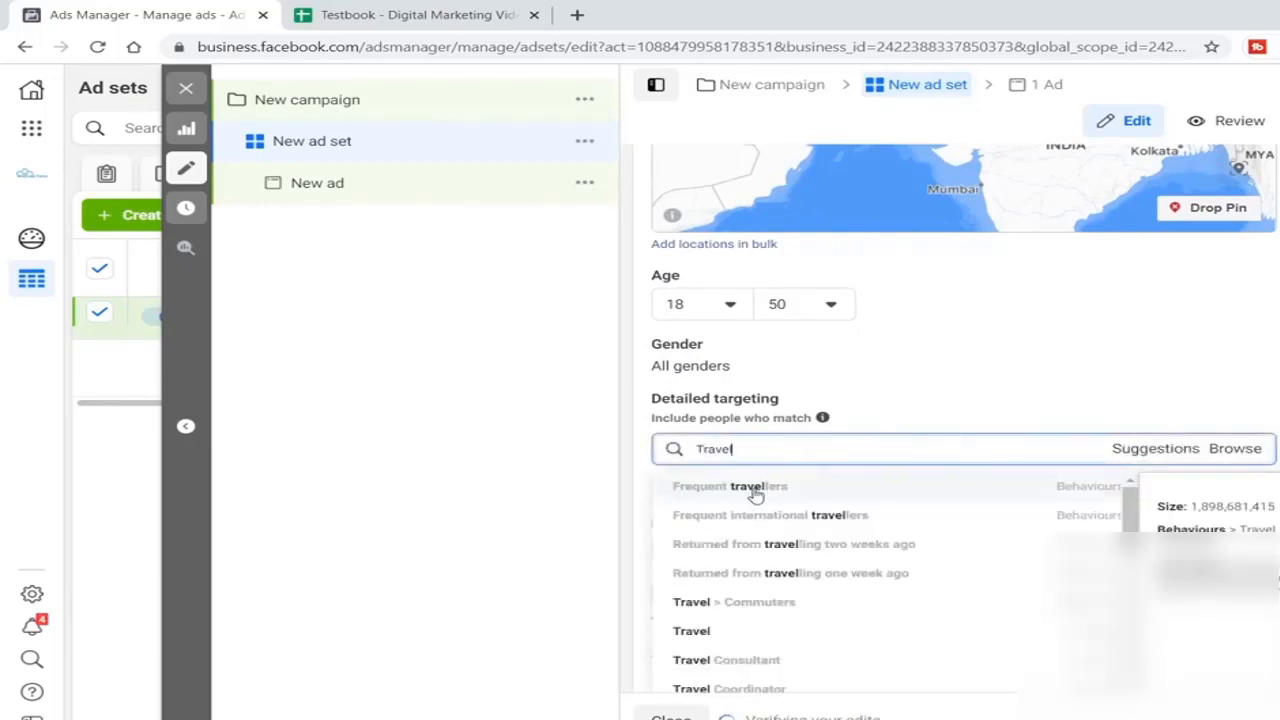
{"action": "left_click", "coordinate": [757, 488]}
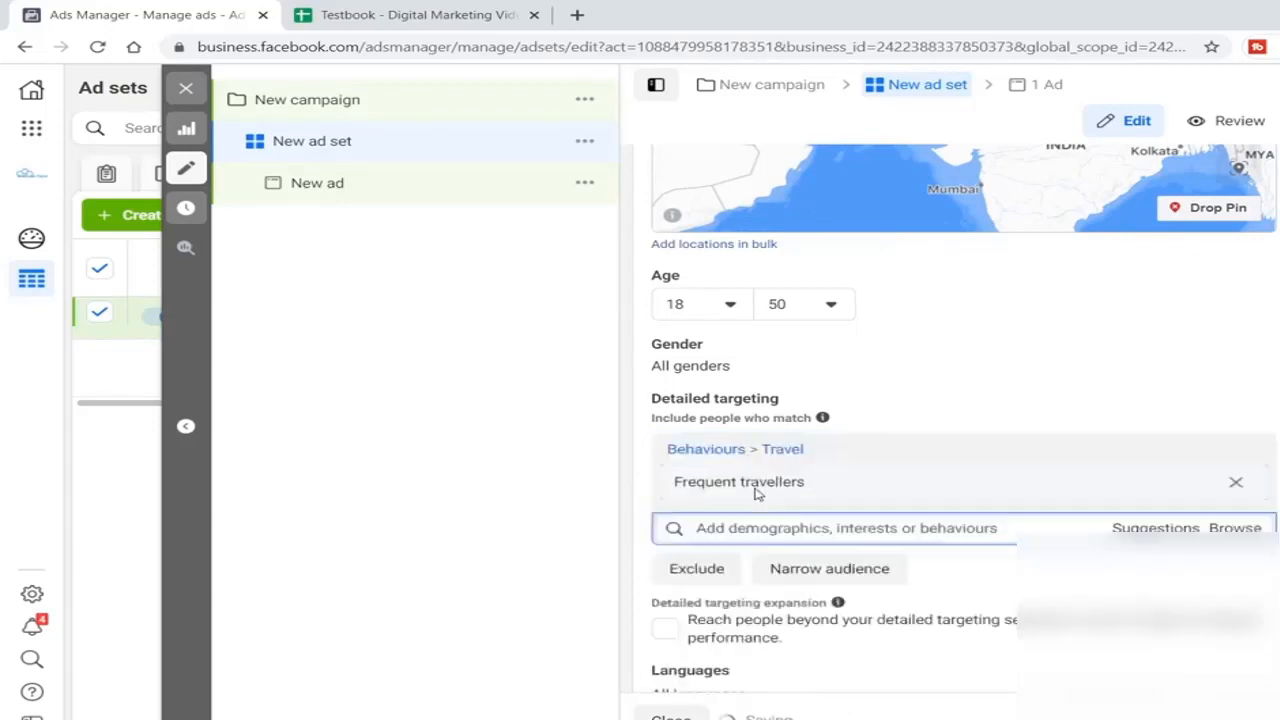
Include the Travel interest and the Travel Coordinator job title in the detailed targeting.
{"action": "type", "text": "Travel"}
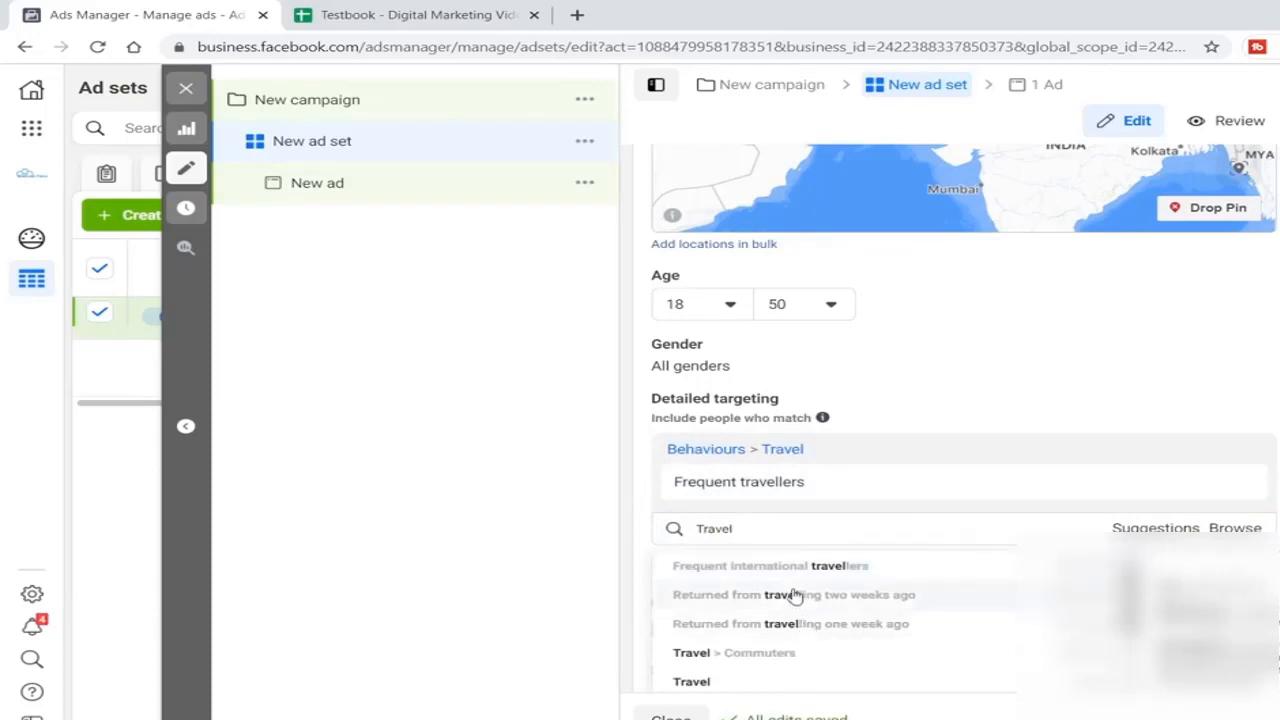
{"action": "scroll", "coordinate": [790, 640], "scroll_direction": "down", "scroll_amount": 1}
{"action": "left_click", "coordinate": [695, 664]}
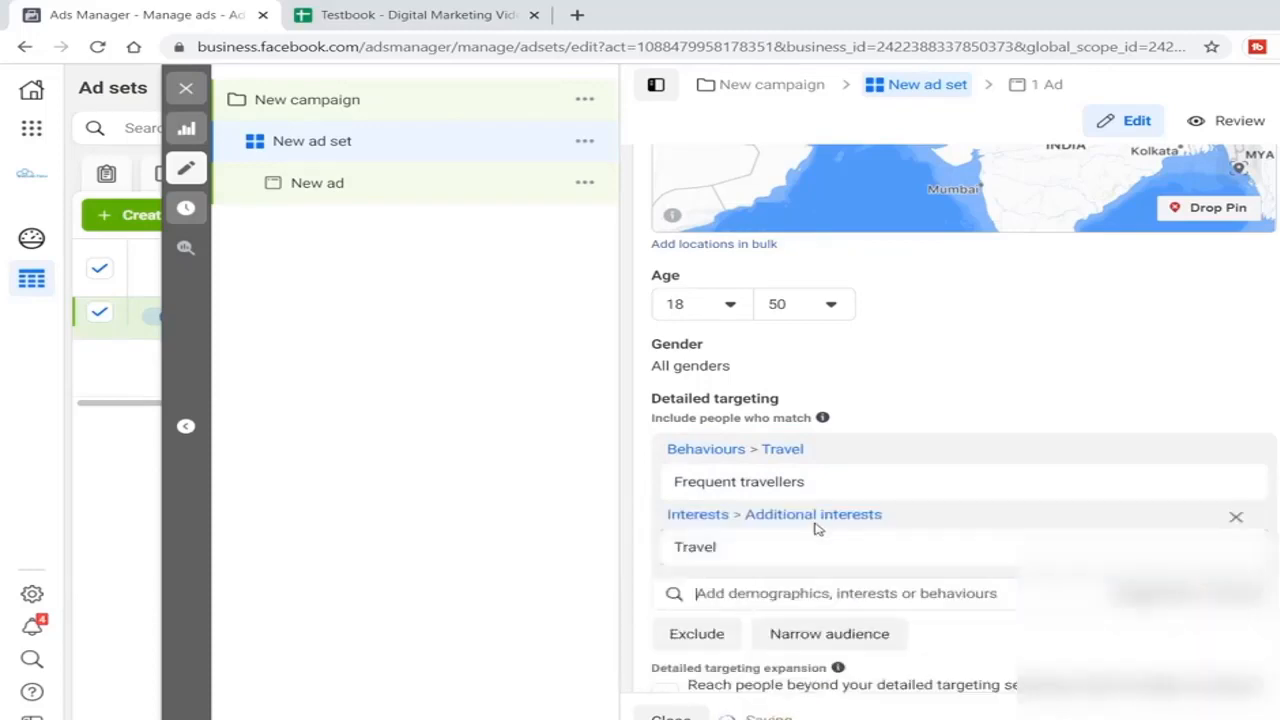
{"action": "type", "text": "Travel"}
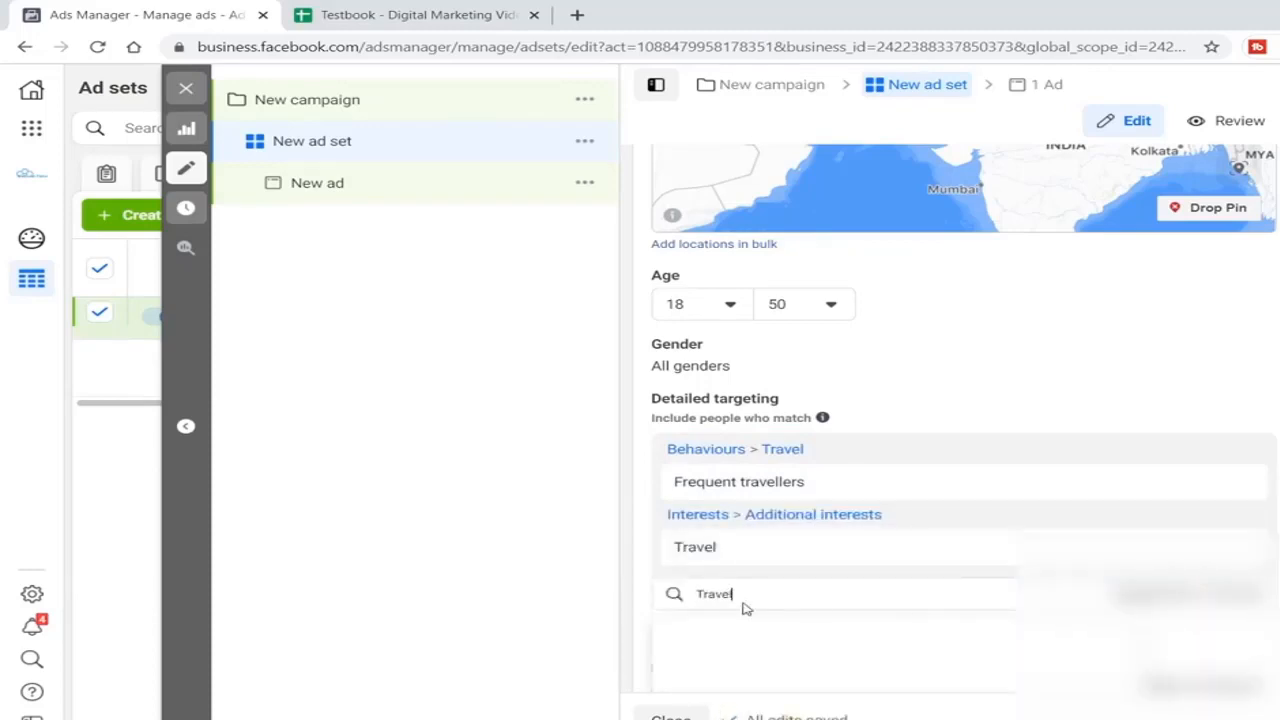
{"action": "scroll", "coordinate": [963, 411], "scroll_direction": "down", "scroll_amount": 2}
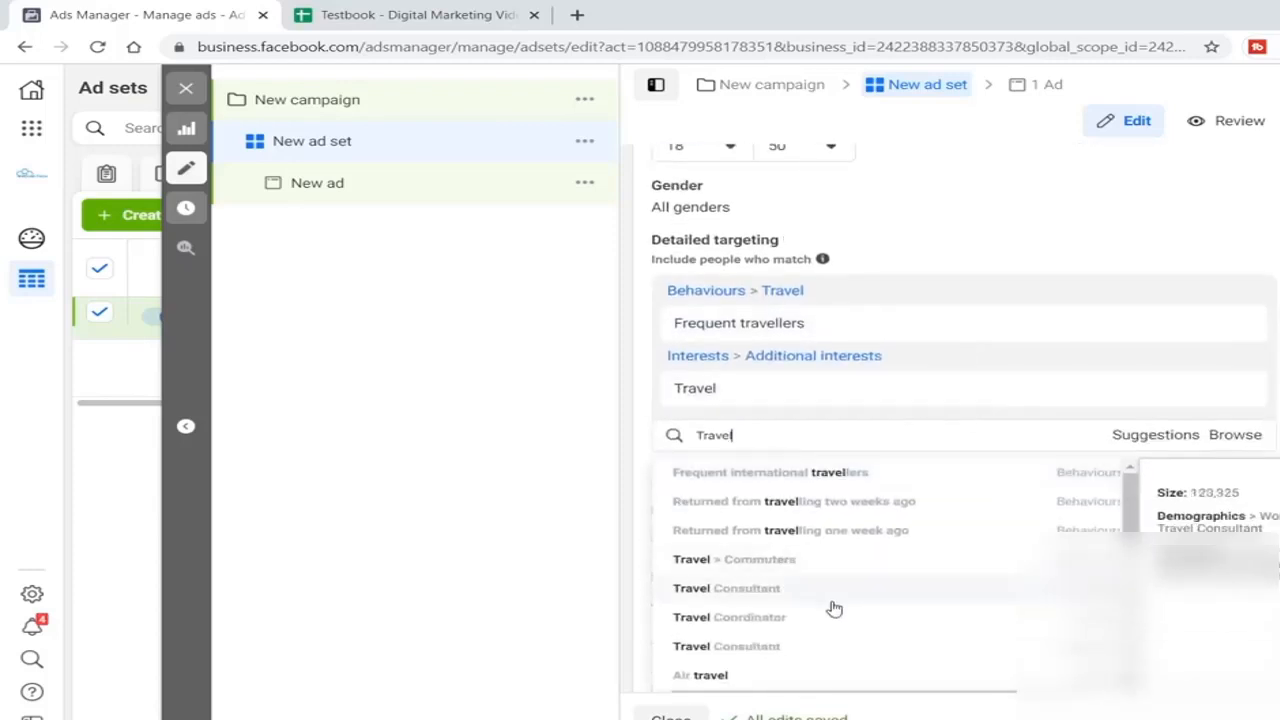
{"action": "left_click", "coordinate": [778, 618]}
Search for Travel again and include the Travel photography interest in the detailed targeting.
{"action": "left_click", "coordinate": [751, 500]}
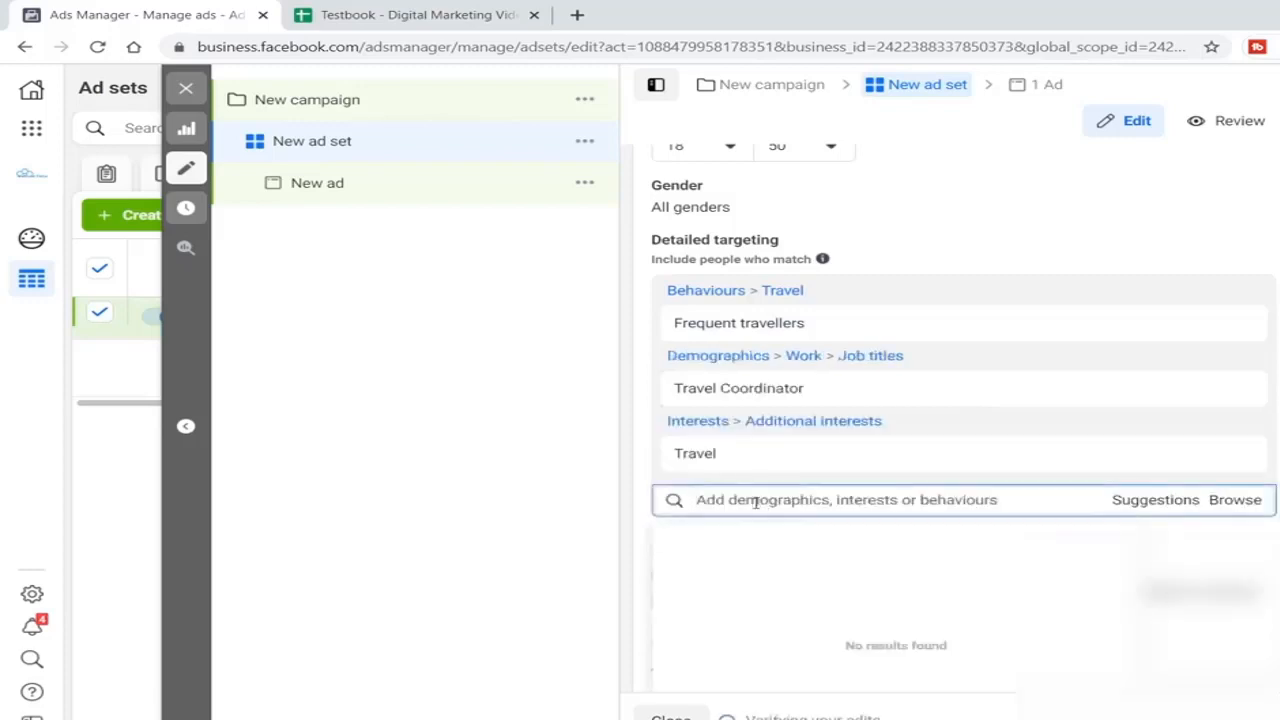
{"action": "type", "text": "Travel"}
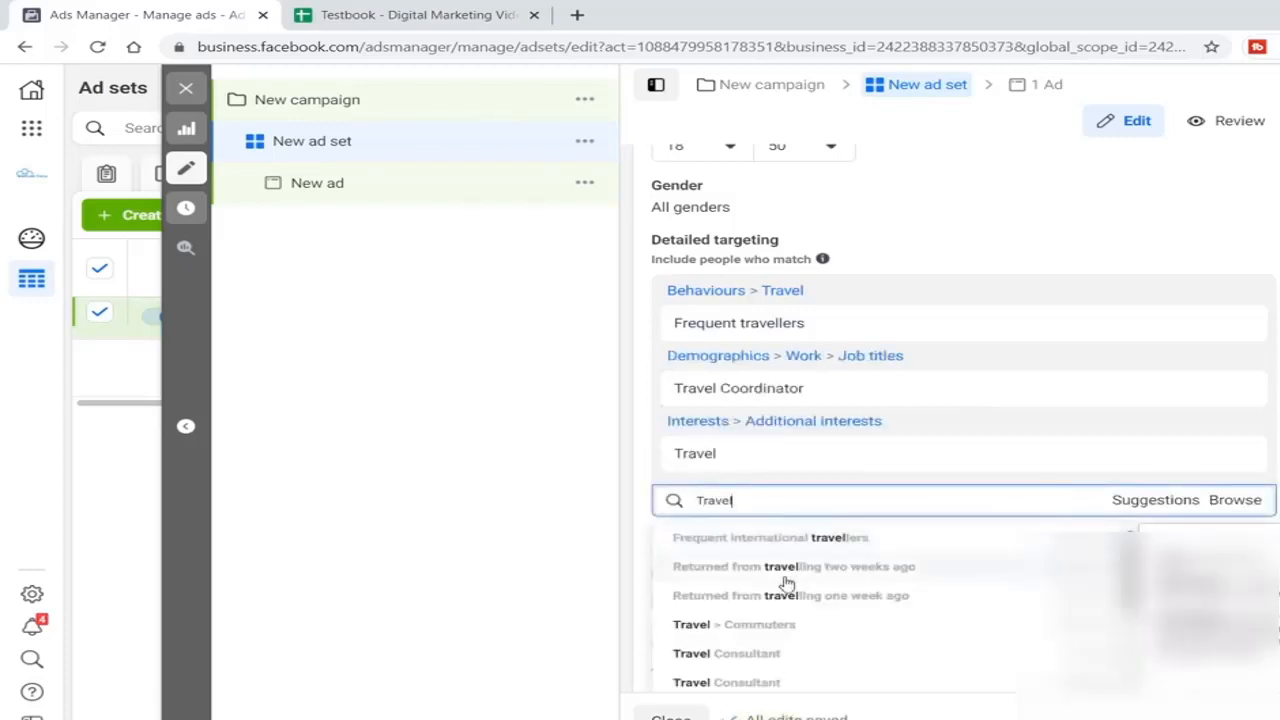
{"action": "scroll", "coordinate": [806, 620], "scroll_direction": "down", "scroll_amount": 2}
{"action": "scroll", "coordinate": [806, 620], "scroll_direction": "down", "scroll_amount": 2}
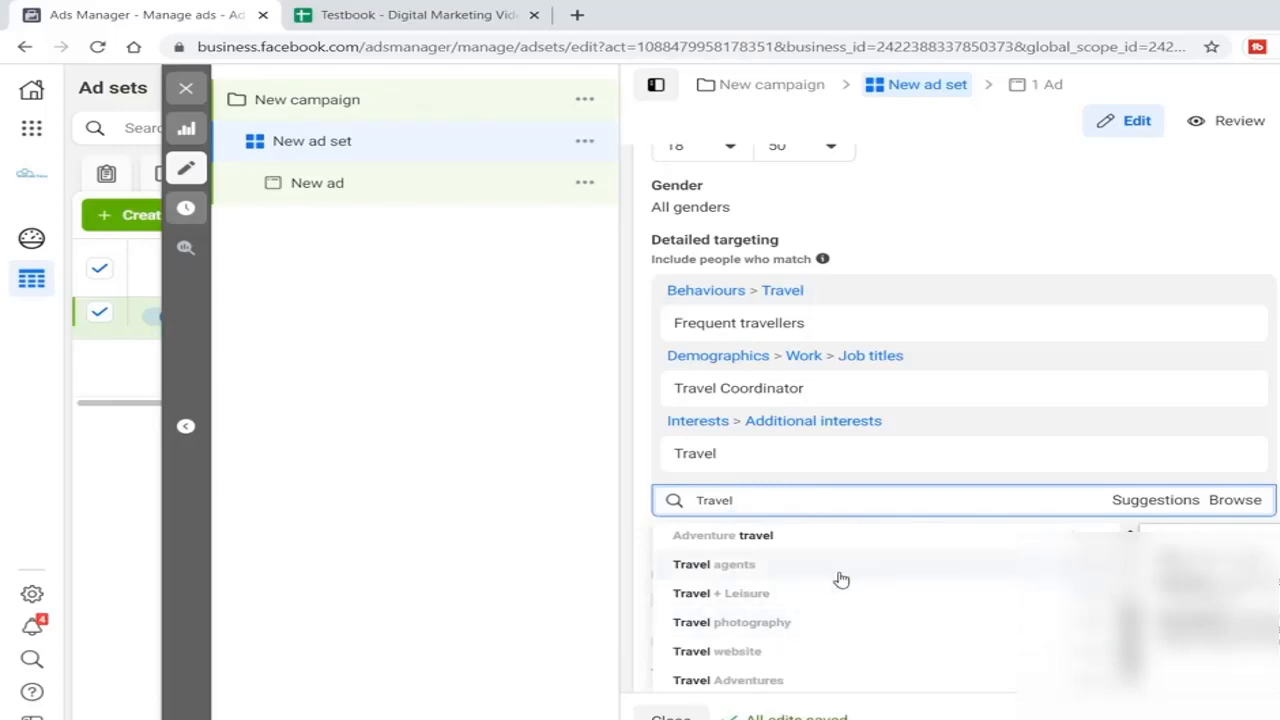
{"action": "left_click", "coordinate": [771, 627]}
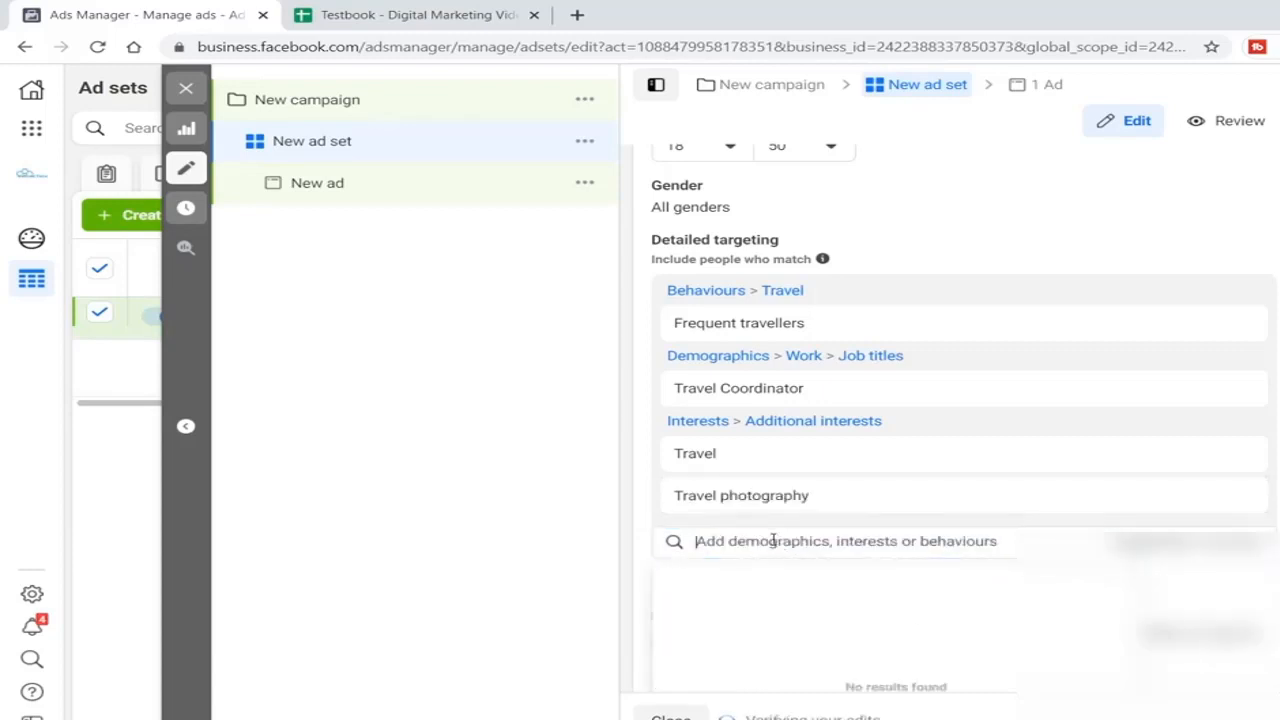
{"action": "type", "text": "Travel"}
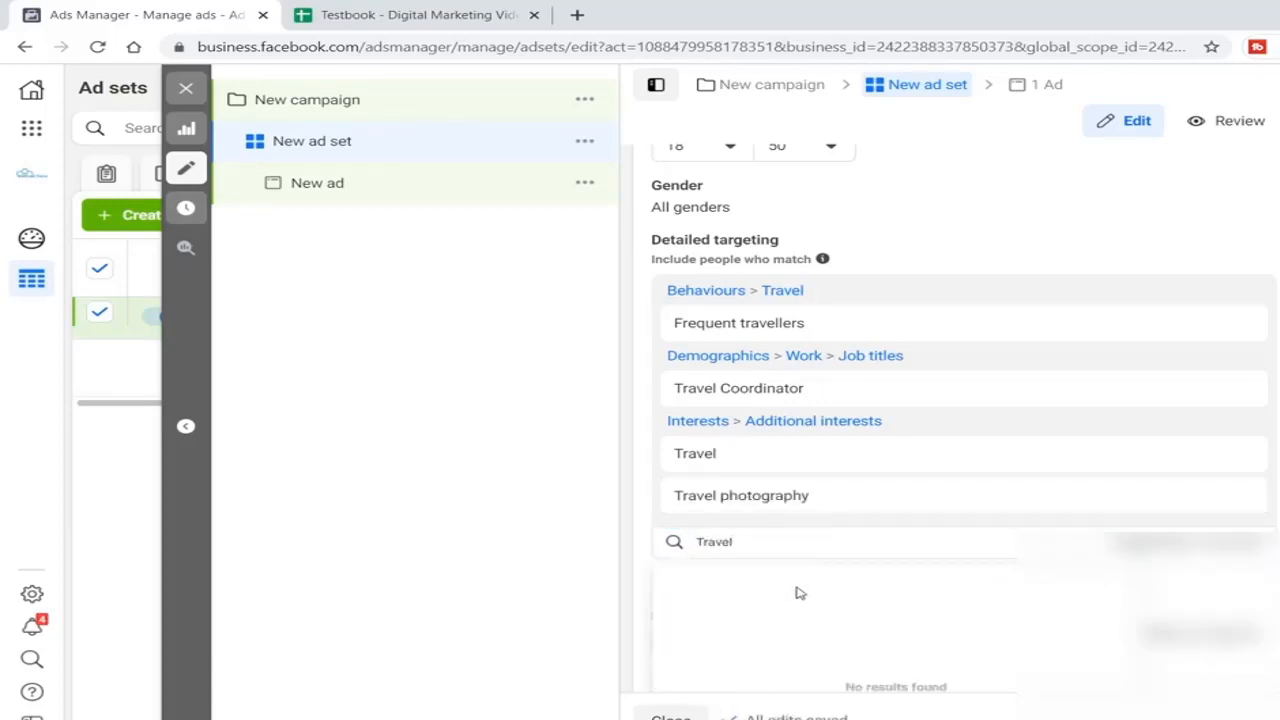
{"action": "scroll", "coordinate": [857, 651], "scroll_direction": "down", "scroll_amount": 3}
{"action": "scroll", "coordinate": [838, 647], "scroll_direction": "down", "scroll_amount": 2}
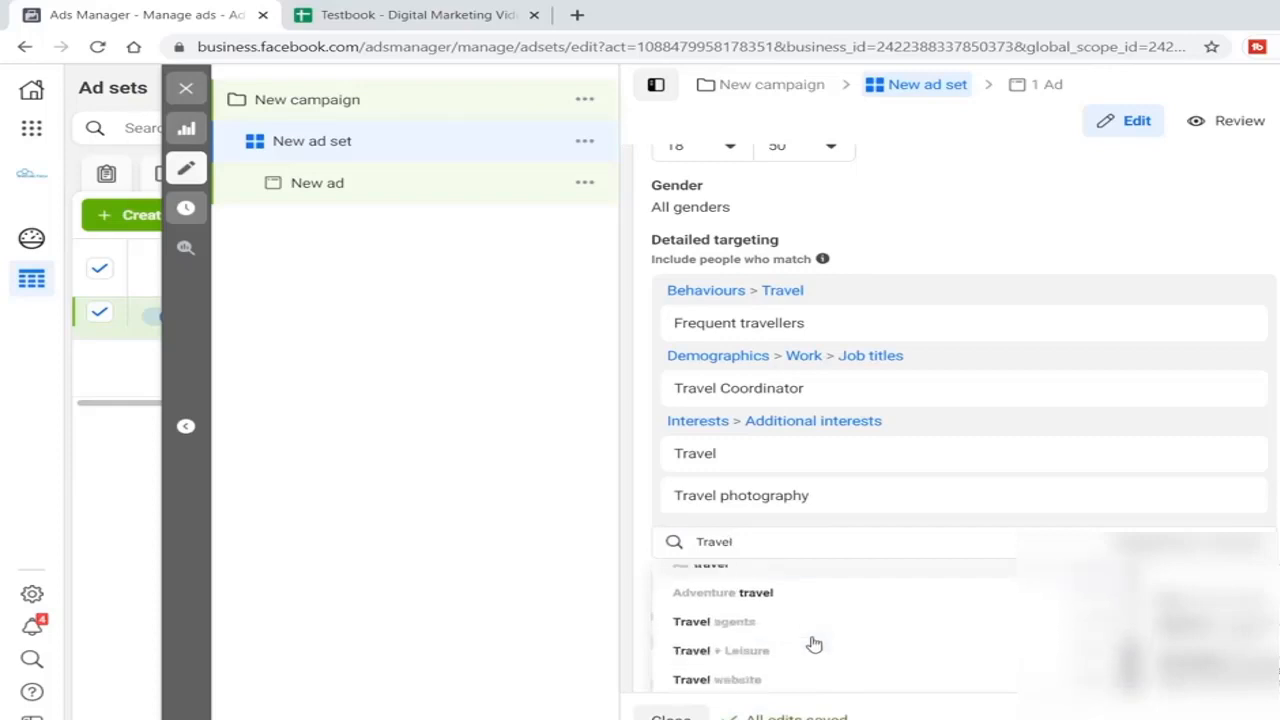
{"action": "scroll", "coordinate": [752, 578], "scroll_direction": "up", "scroll_amount": 4}
{"action": "left_click", "coordinate": [752, 578]}
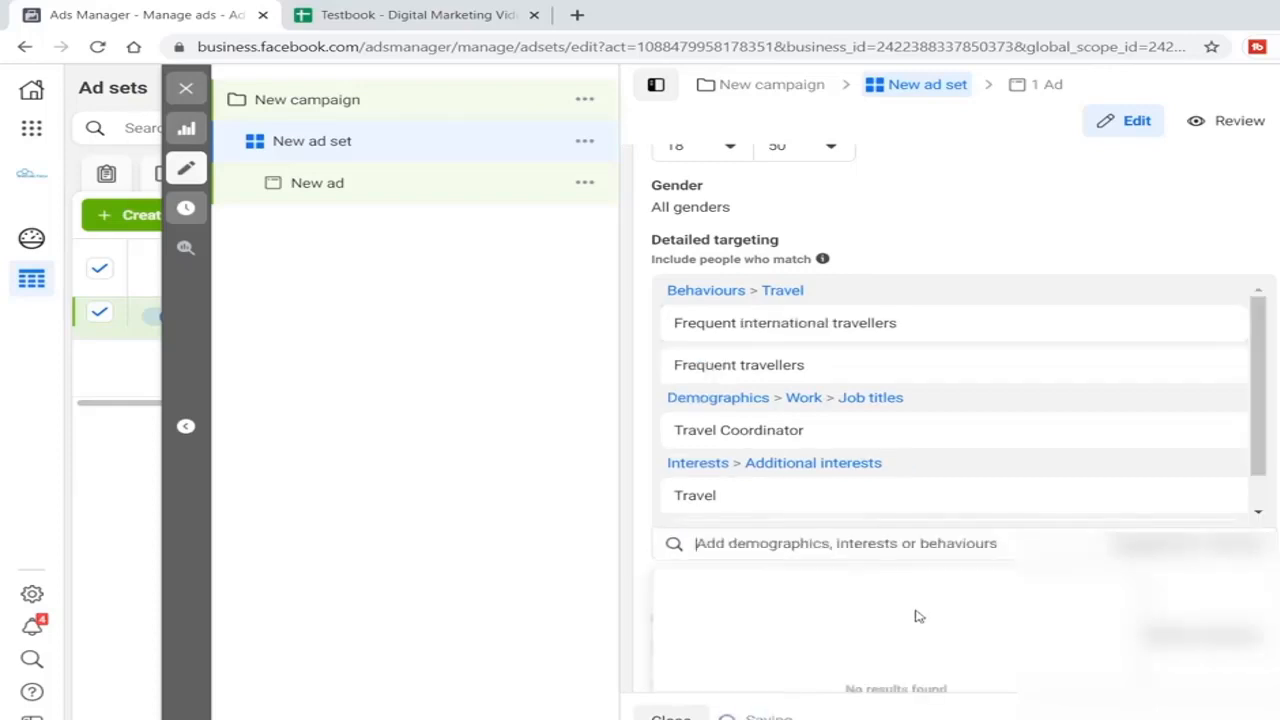
{"action": "mouse_move", "coordinate": [1014, 314]}
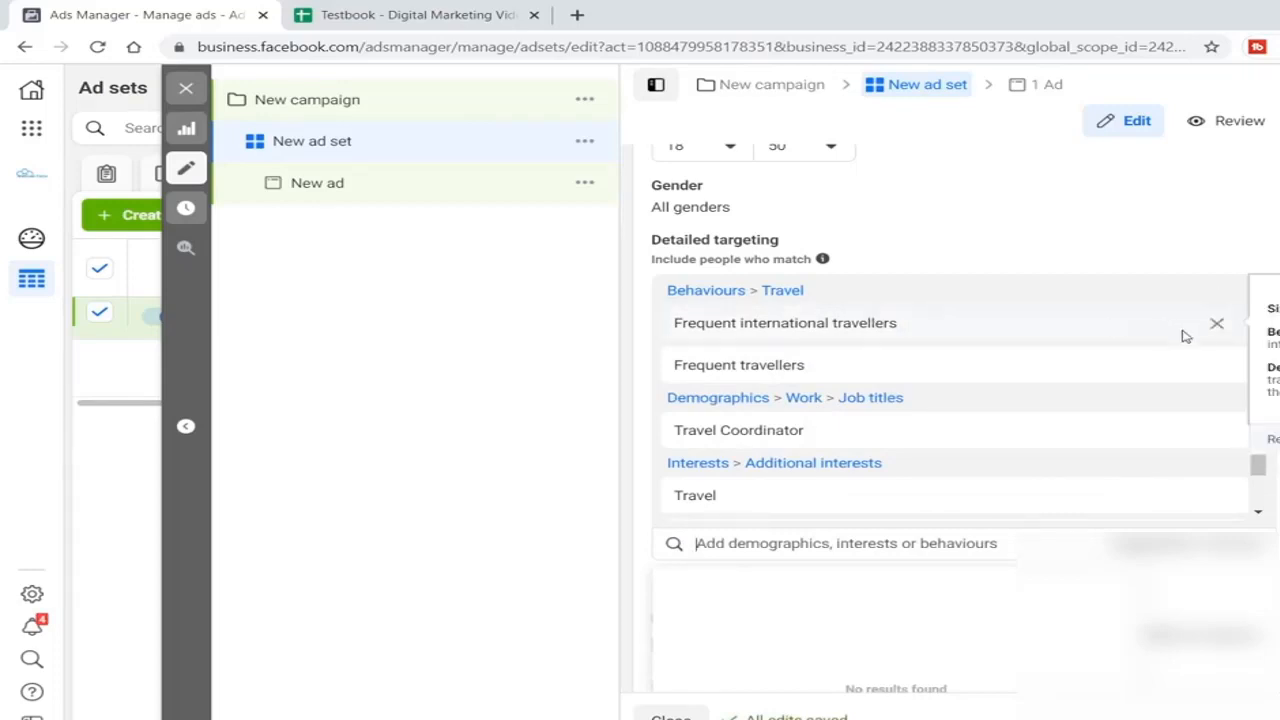
{"action": "left_click", "coordinate": [1214, 328]}
Search the detailed targeting for Travel, examine the remaining suggestions, and review the selected demographics, interests and behaviours.
{"action": "left_click", "coordinate": [851, 540]}
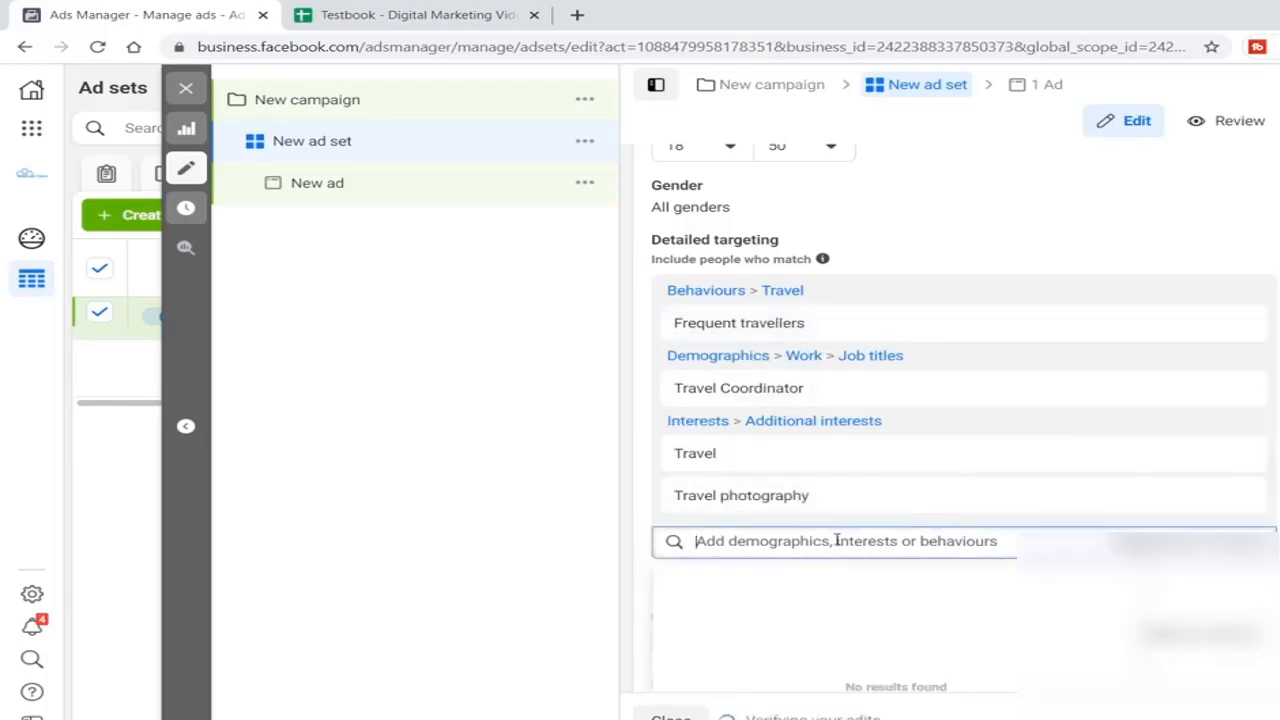
{"action": "scroll", "coordinate": [1057, 323], "scroll_direction": "down", "scroll_amount": 2}
{"action": "type", "text": "Travel"}
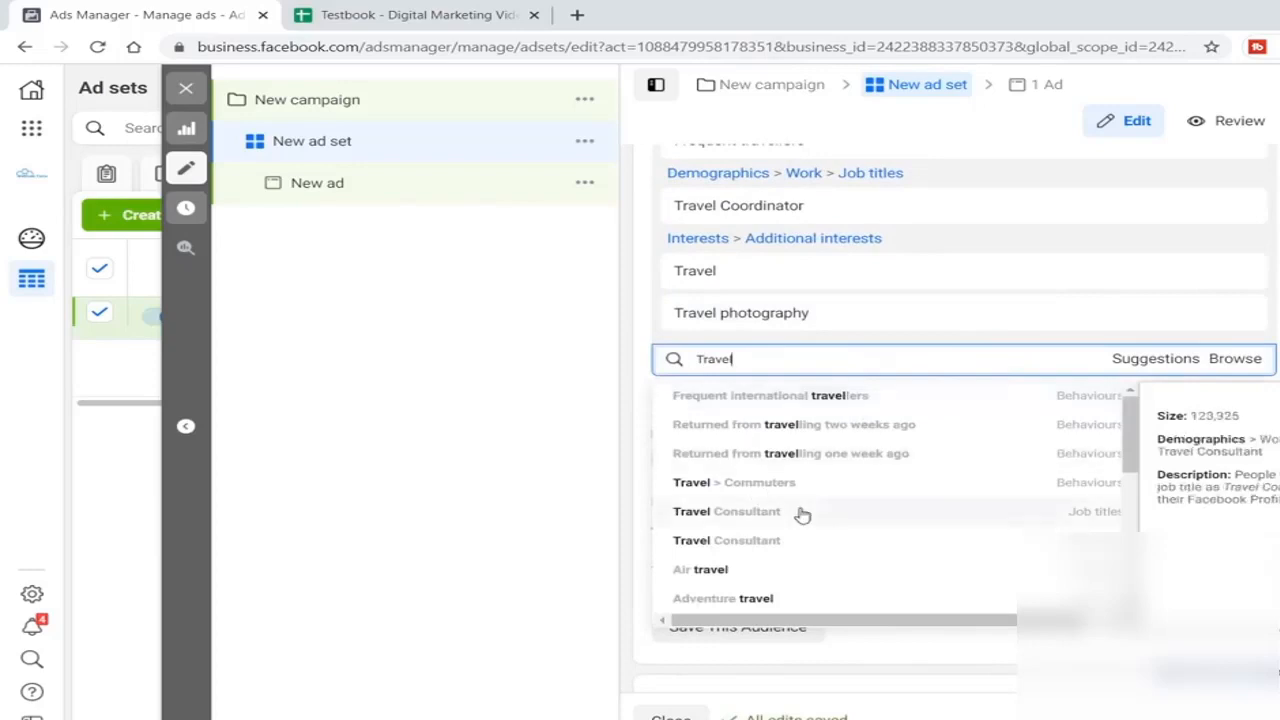
{"action": "scroll", "coordinate": [800, 514], "scroll_direction": "down", "scroll_amount": 2}
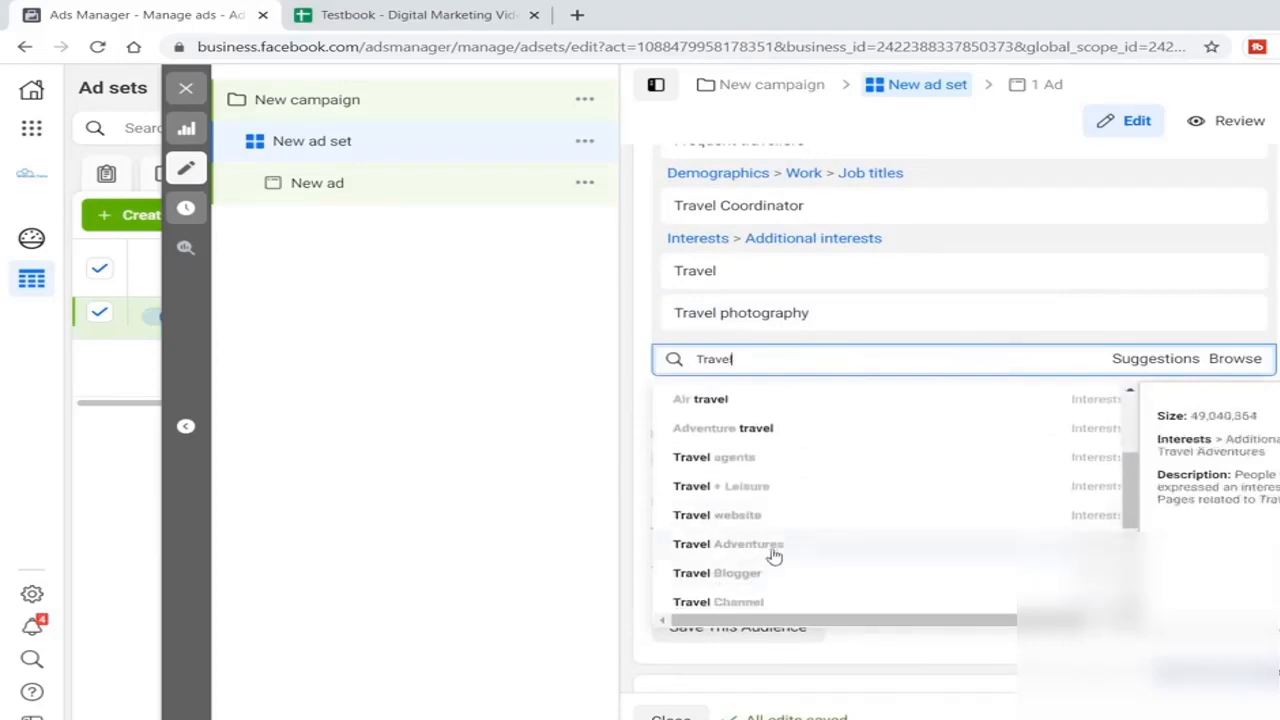
{"action": "scroll", "coordinate": [860, 532], "scroll_direction": "down", "scroll_amount": 1}
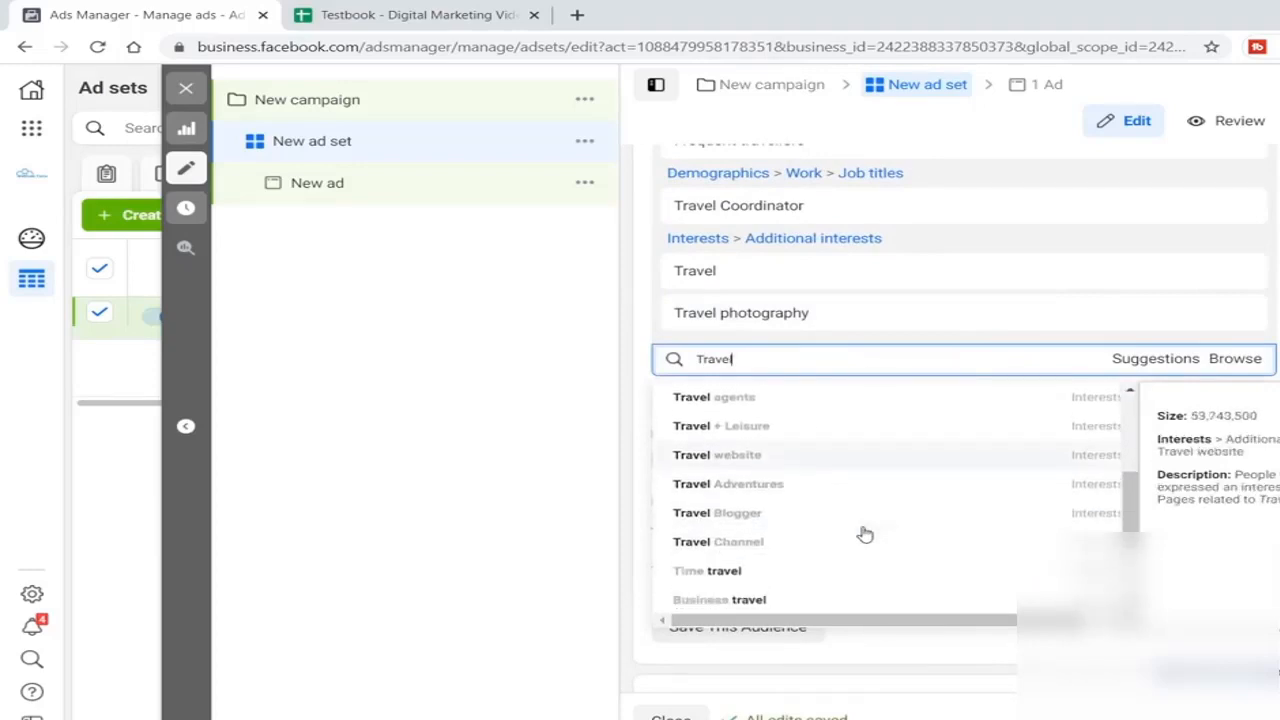
{"action": "scroll", "coordinate": [723, 524], "scroll_direction": "down", "scroll_amount": 2}
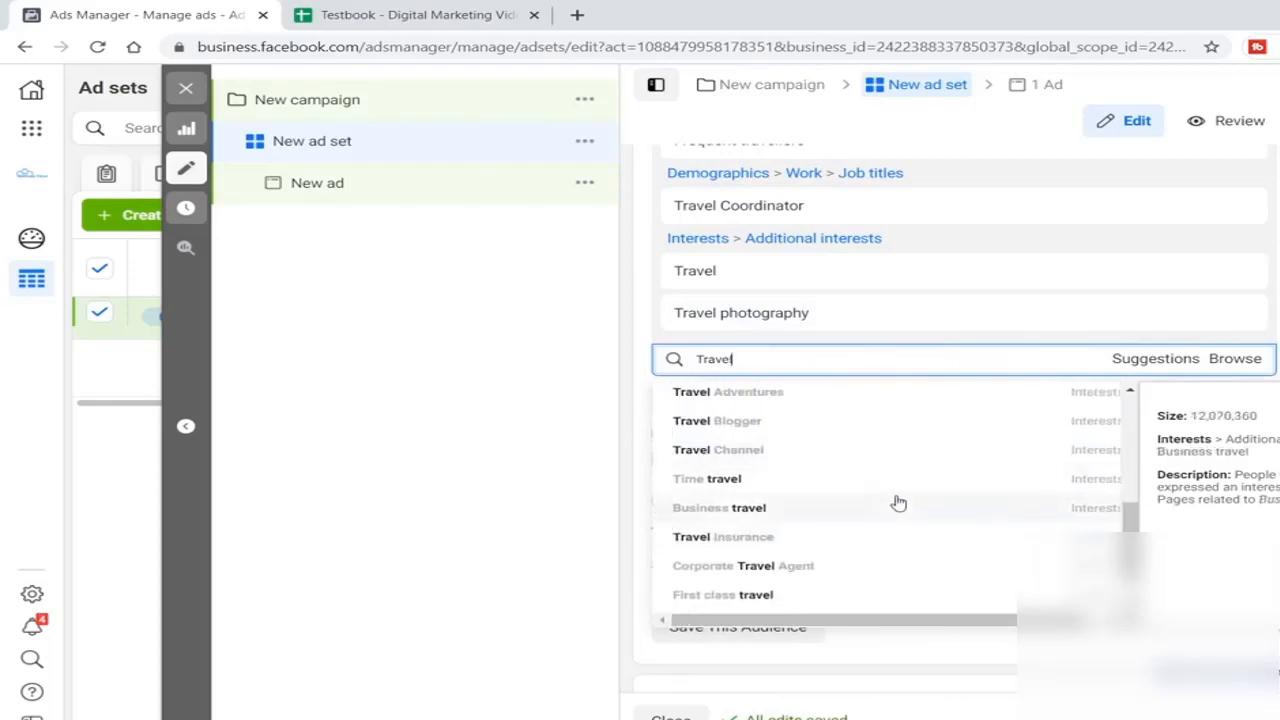
{"action": "scroll", "coordinate": [762, 524], "scroll_direction": "down", "scroll_amount": 1}
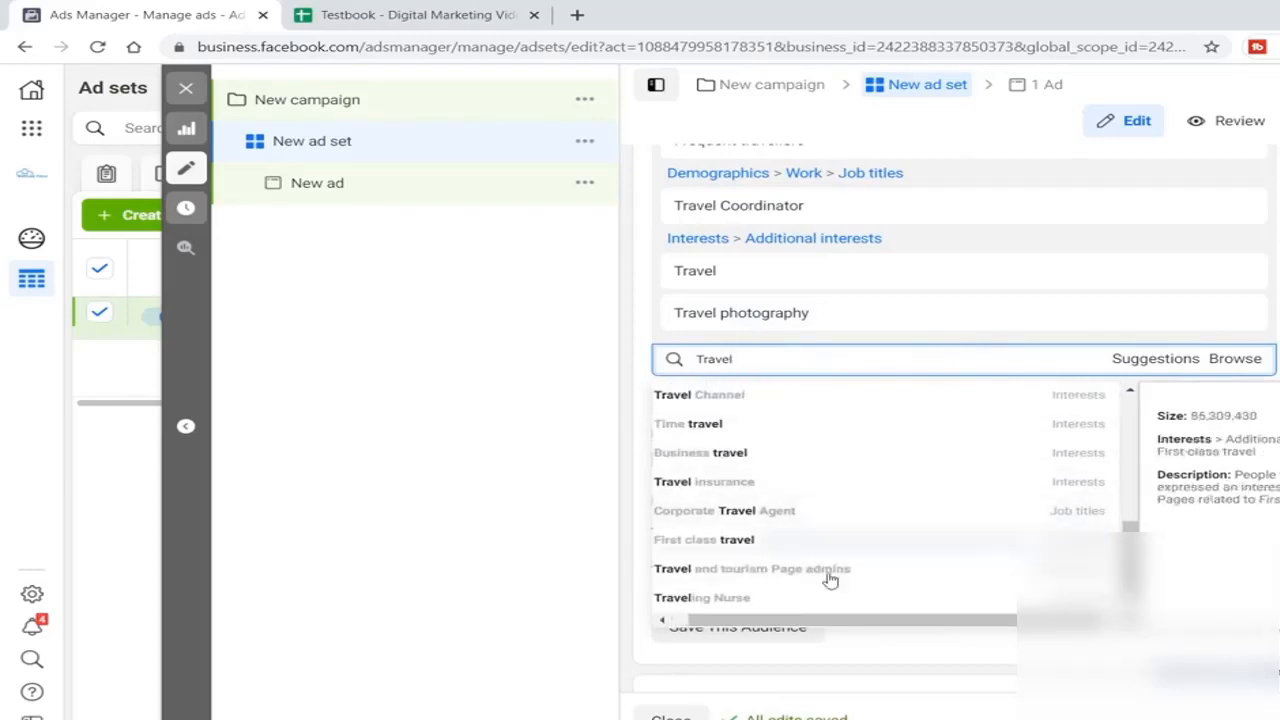
{"action": "scroll", "coordinate": [835, 588], "scroll_direction": "down", "scroll_amount": 1}
{"action": "key", "text": "Escape"}
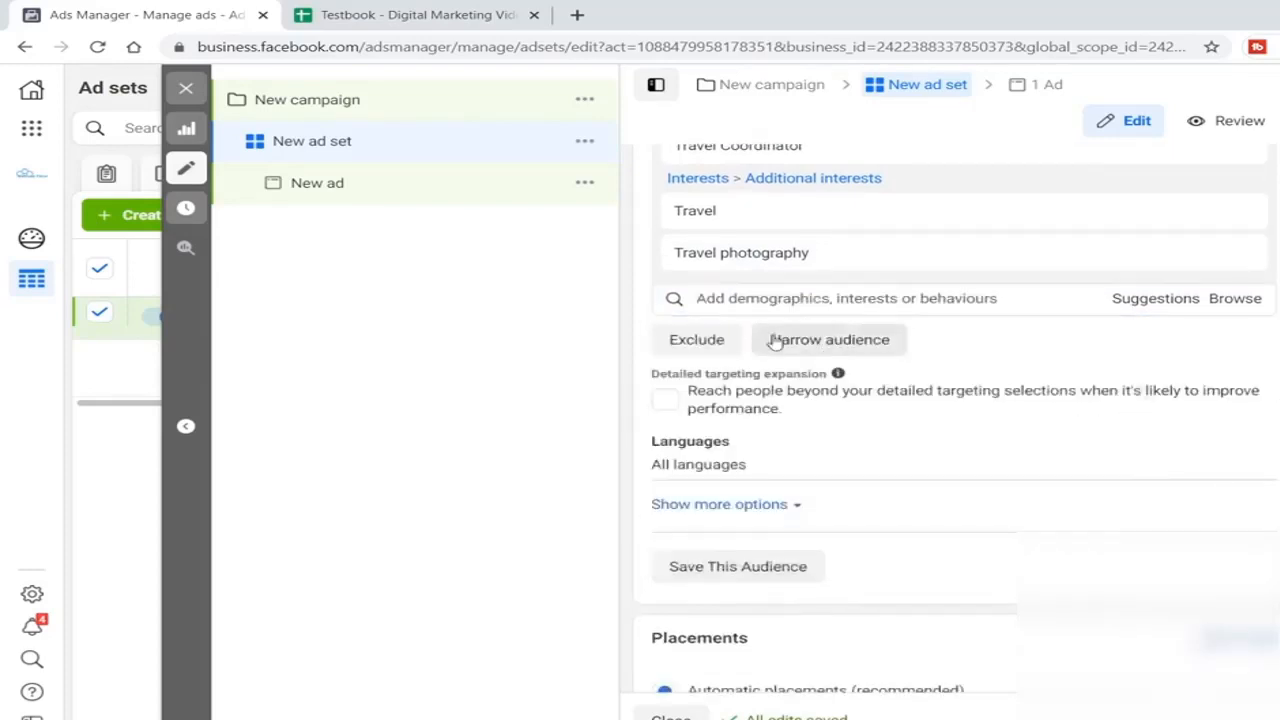
{"action": "scroll", "coordinate": [771, 340], "scroll_direction": "up", "scroll_amount": 2}
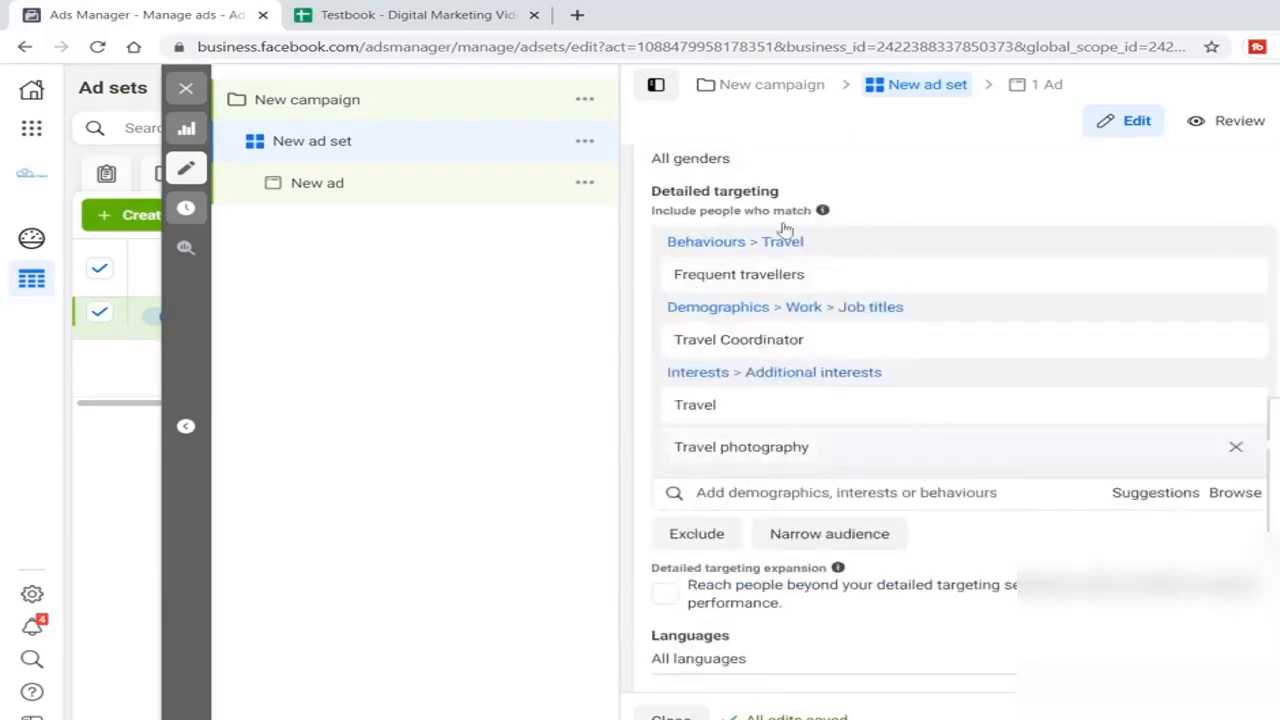
Include the suggested Outdoor Photographer, Landscape photography and Wildlife photography interests and the Tourist Agent and Tour operator job titles in the detailed targeting.
{"action": "left_click", "coordinate": [1136, 494]}
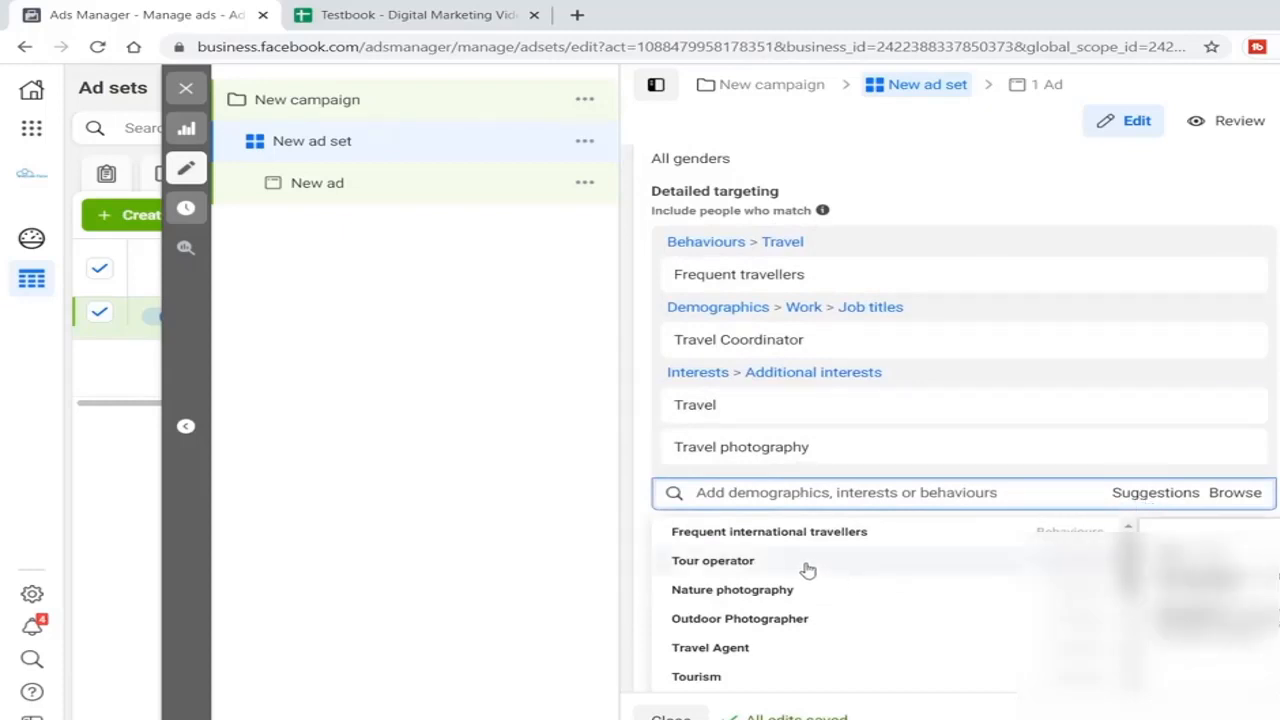
{"action": "left_click", "coordinate": [775, 620]}
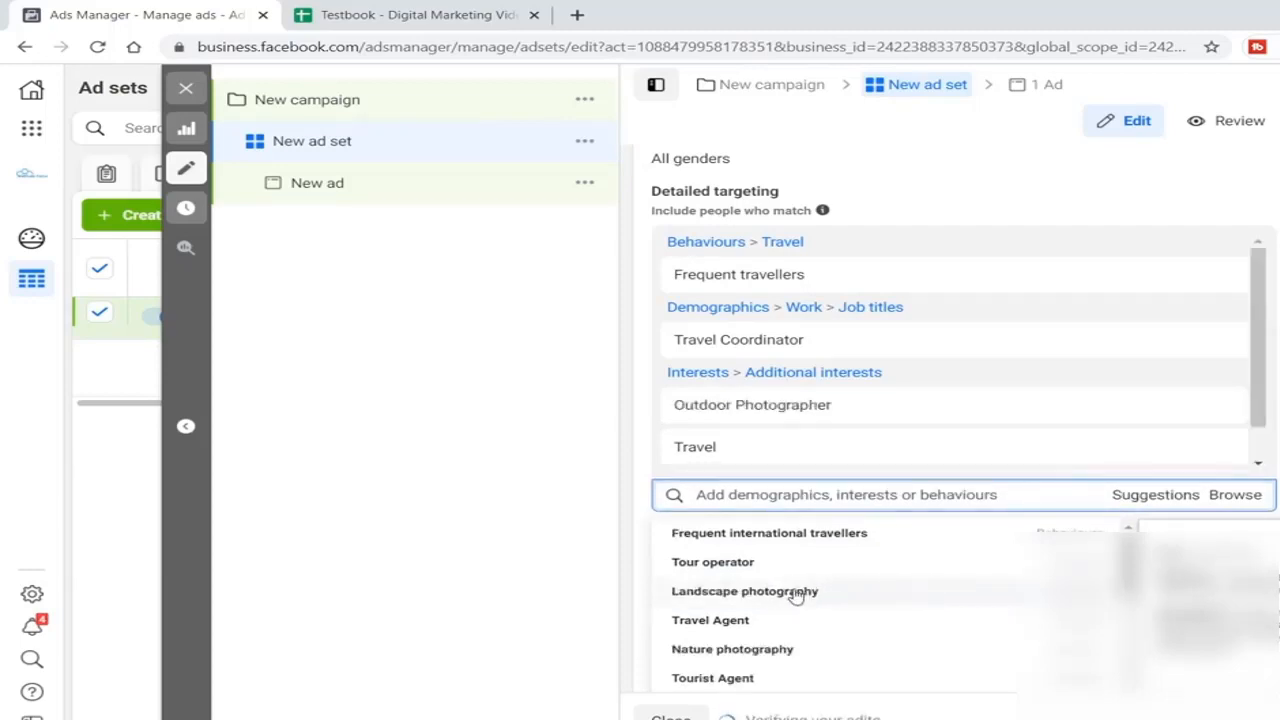
{"action": "left_click", "coordinate": [795, 594]}
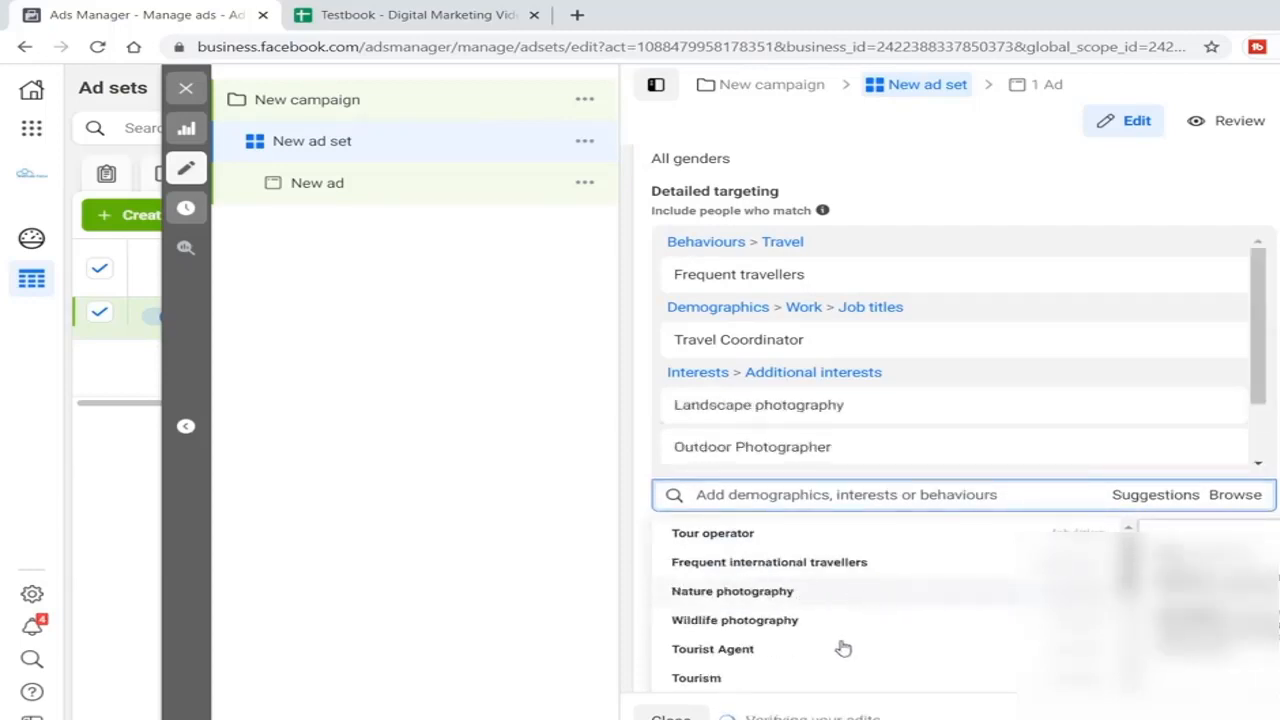
{"action": "left_click", "coordinate": [777, 650]}
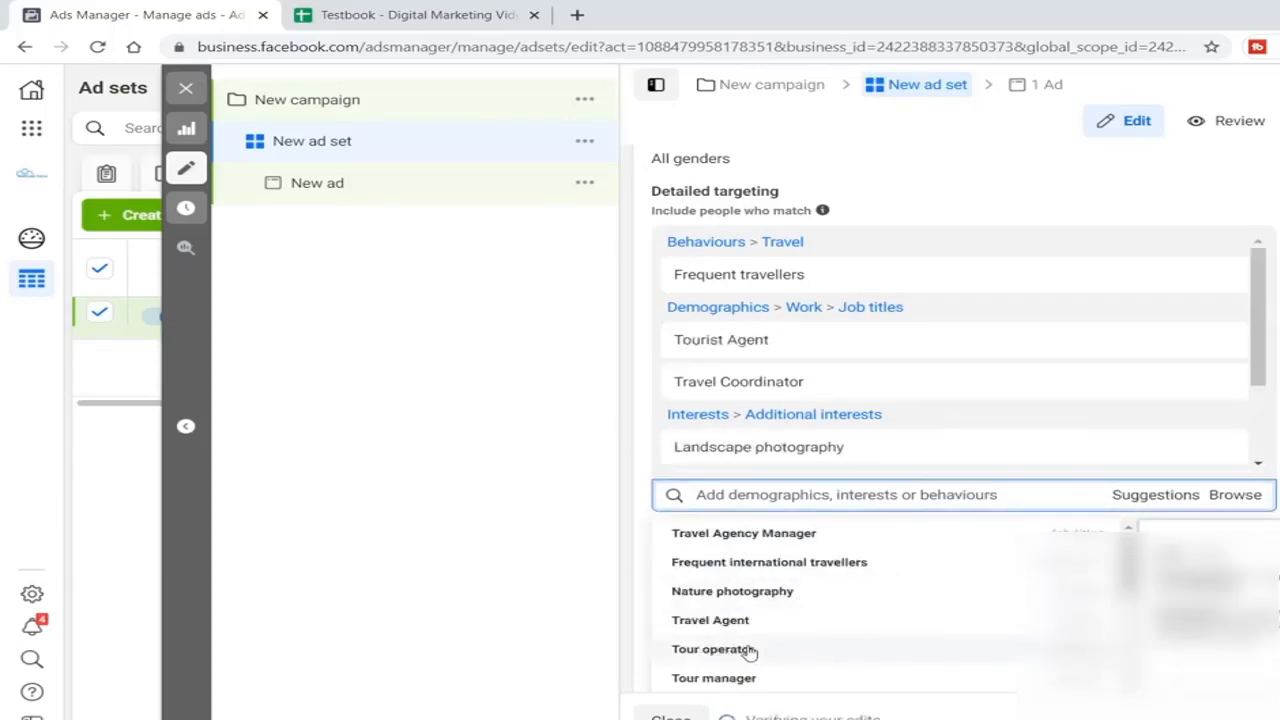
{"action": "left_click", "coordinate": [750, 650]}
{"action": "left_click", "coordinate": [773, 620]}
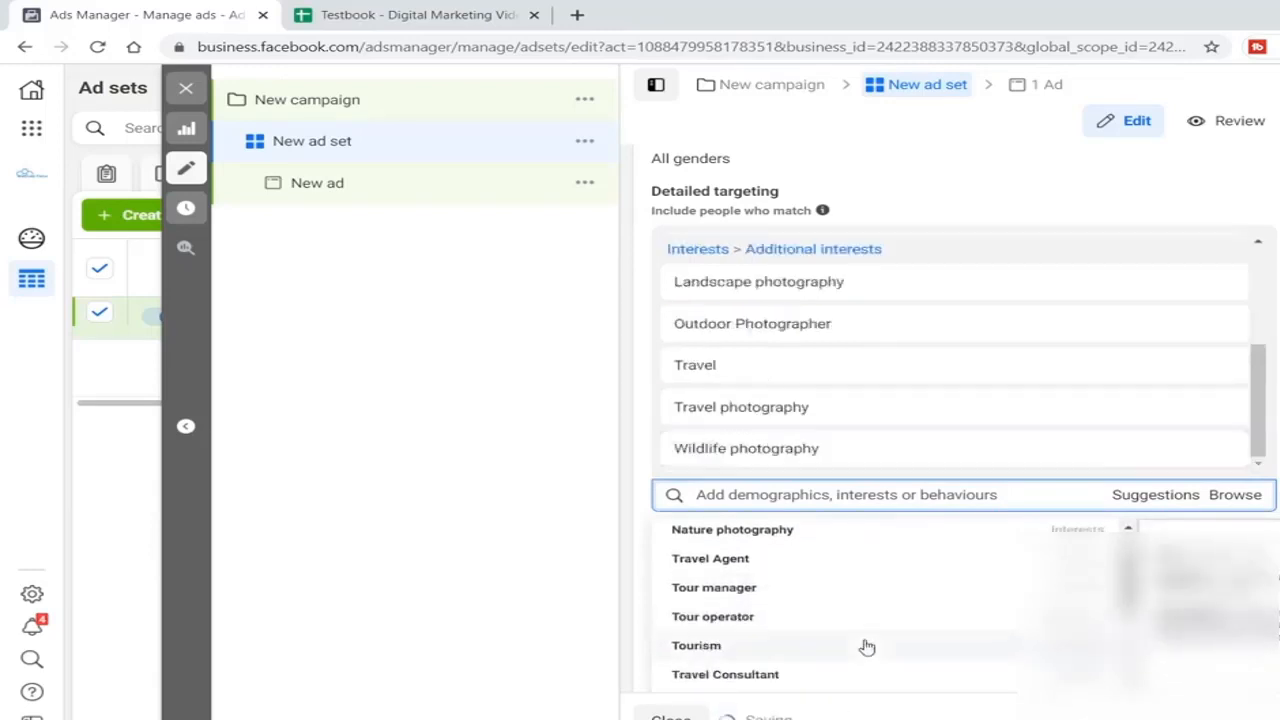
Include the suggested Travel Consultant and Travel Agent job titles in the detailed targeting, look through the remaining suggestions and close them.
{"action": "scroll", "coordinate": [866, 646], "scroll_direction": "down", "scroll_amount": 3}
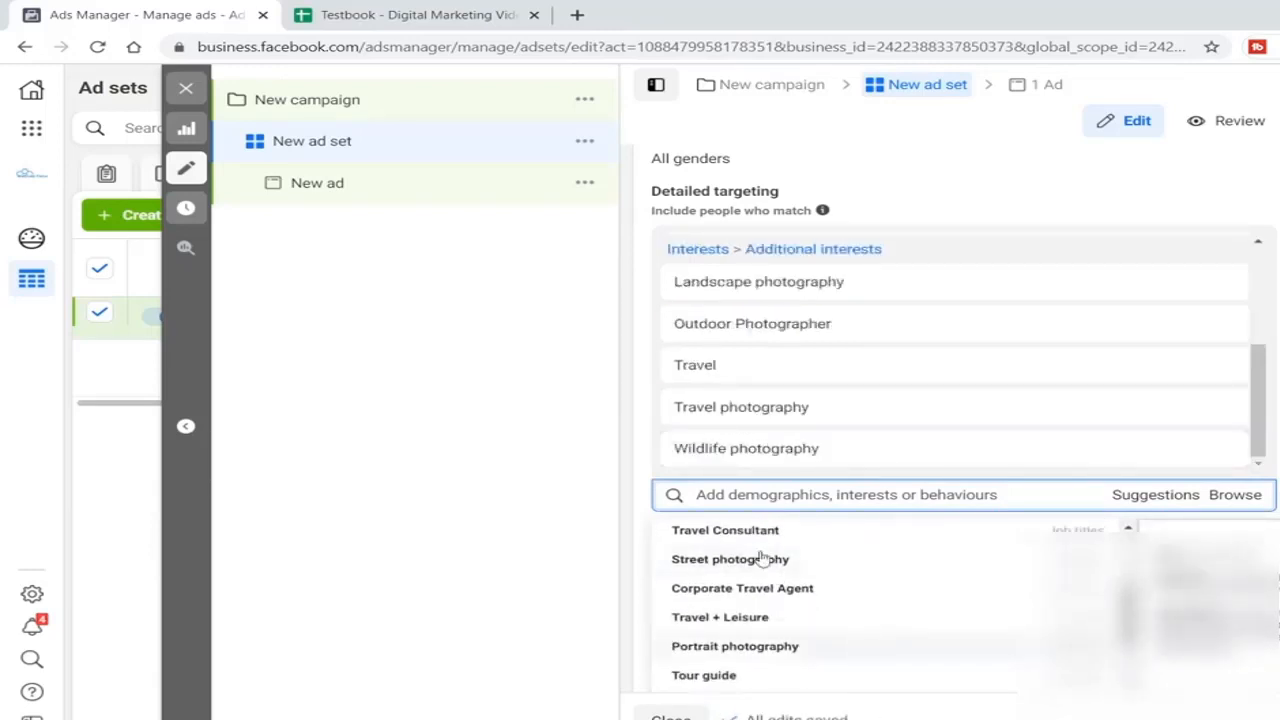
{"action": "left_click", "coordinate": [733, 532]}
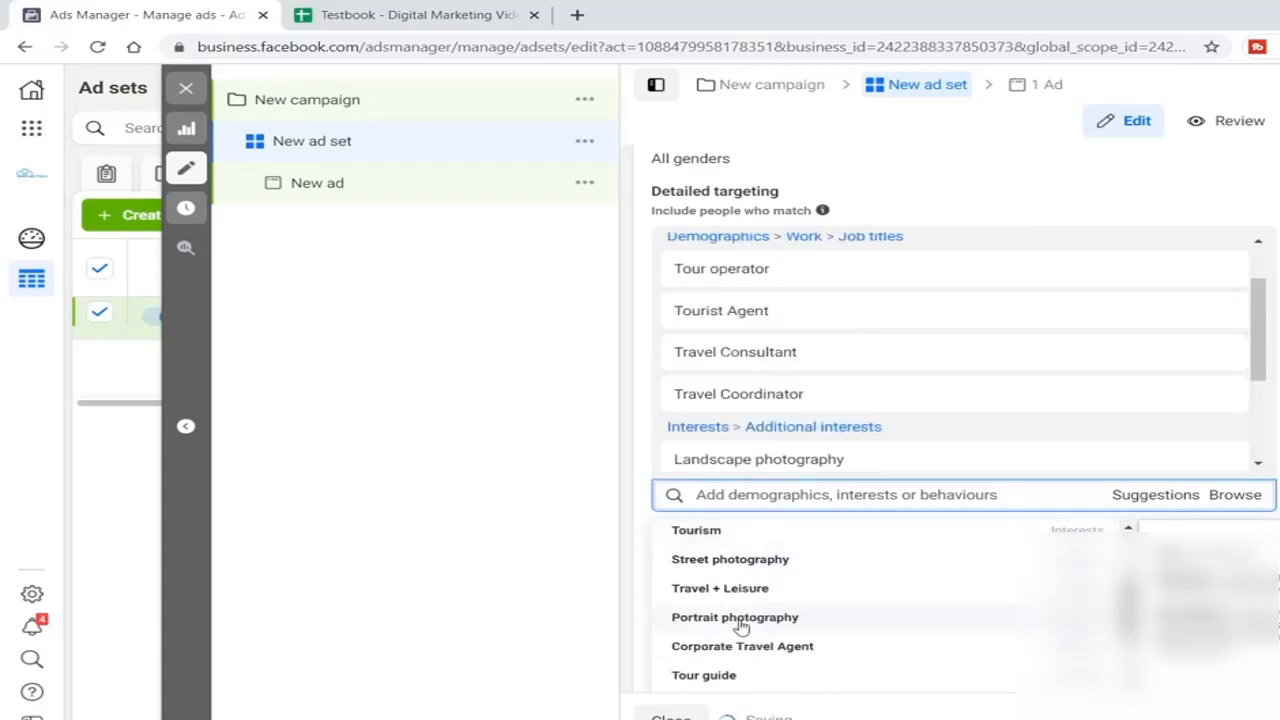
{"action": "left_click", "coordinate": [832, 624]}
{"action": "left_click", "coordinate": [785, 590]}
{"action": "scroll", "coordinate": [864, 646], "scroll_direction": "down", "scroll_amount": 5}
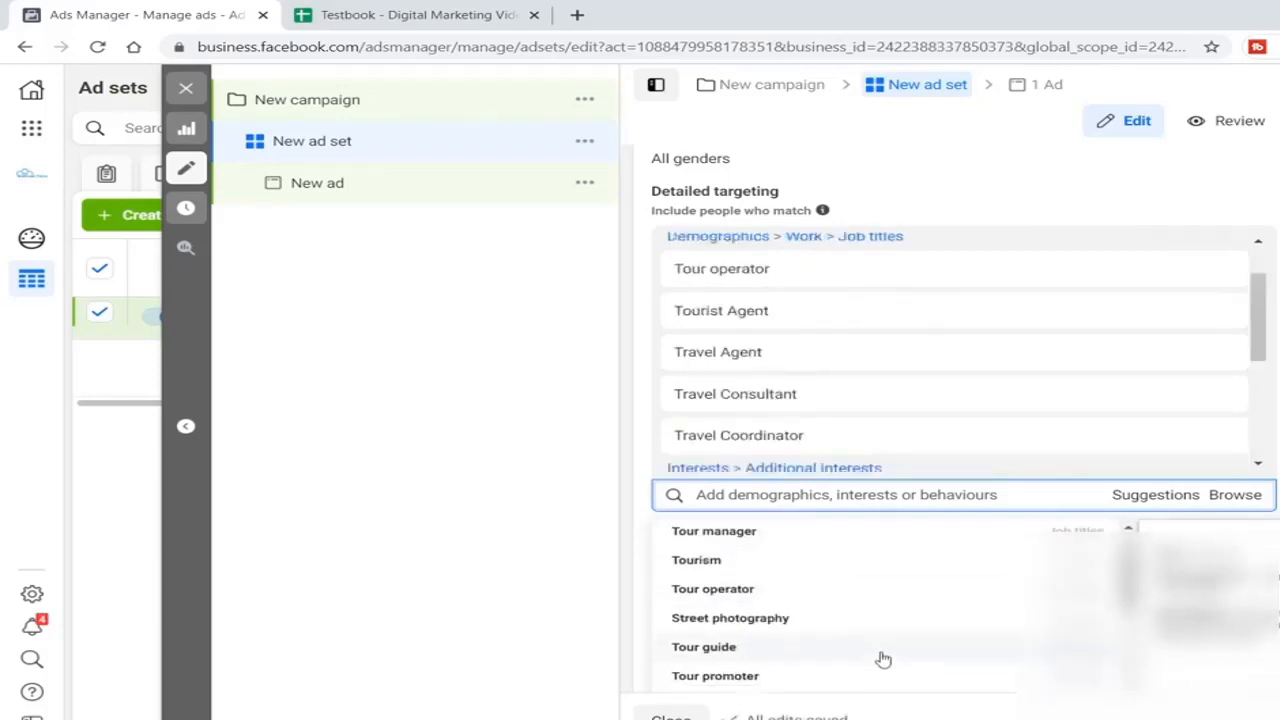
{"action": "scroll", "coordinate": [883, 659], "scroll_direction": "down", "scroll_amount": 3}
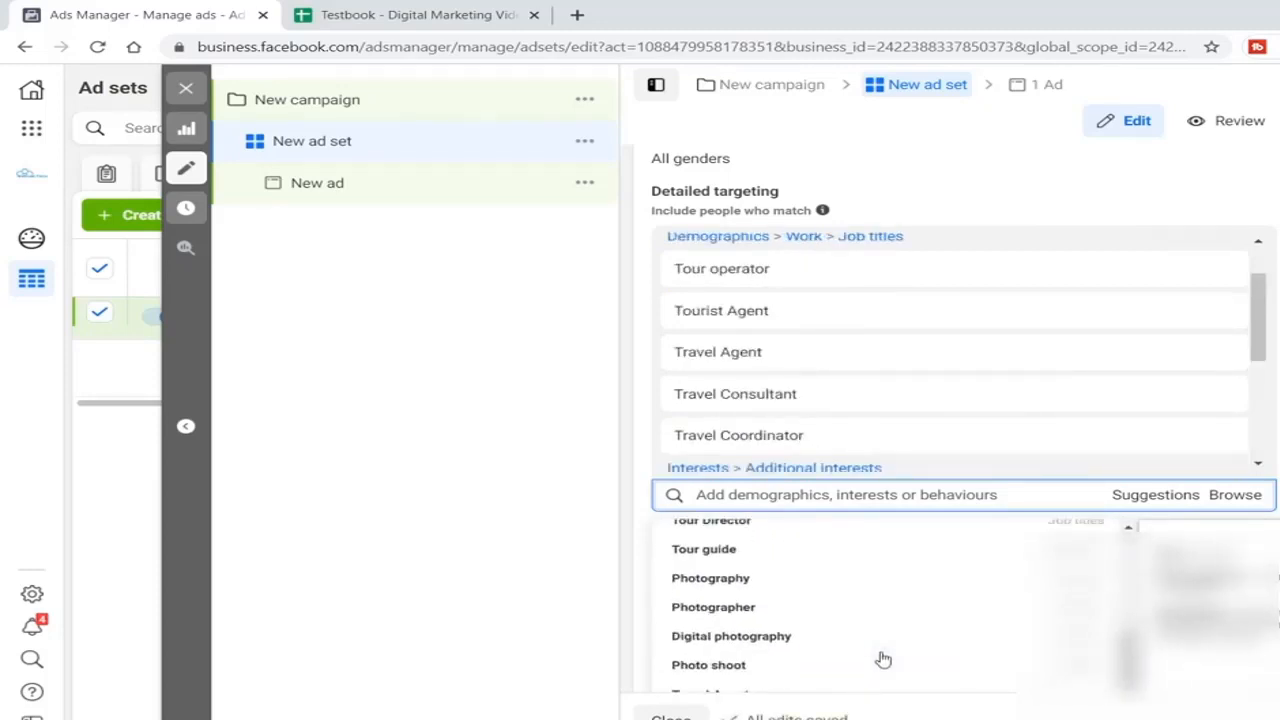
{"action": "left_click", "coordinate": [653, 305]}
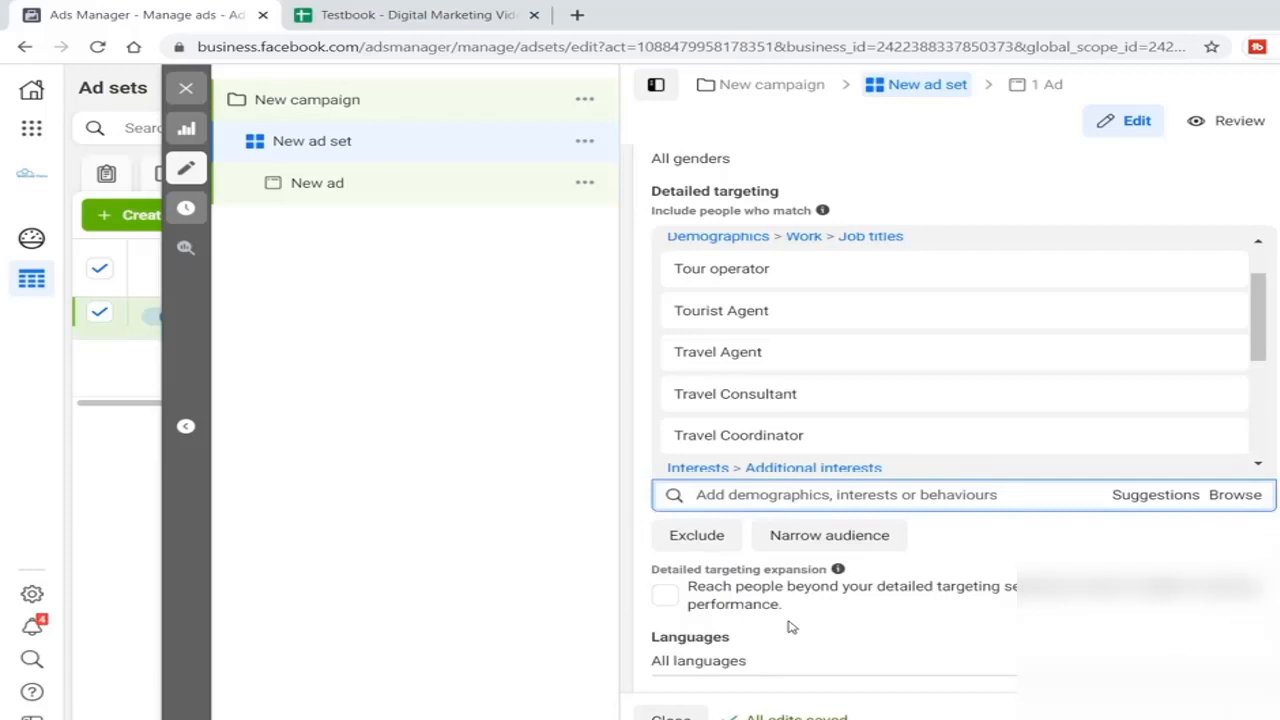
Review the ad set's placements, budget and schedule, custom audiences and locations.
{"action": "scroll", "coordinate": [886, 603], "scroll_direction": "down", "scroll_amount": 7}
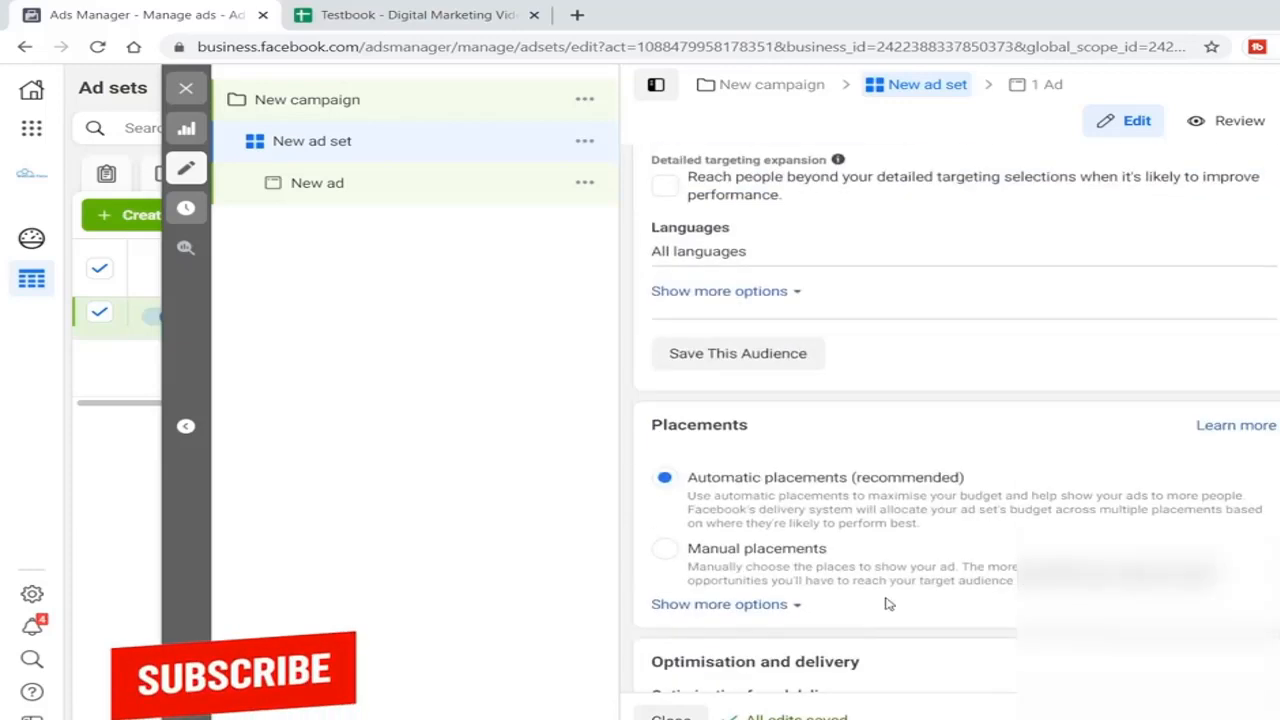
{"action": "scroll", "coordinate": [1010, 547], "scroll_direction": "up", "scroll_amount": 10}
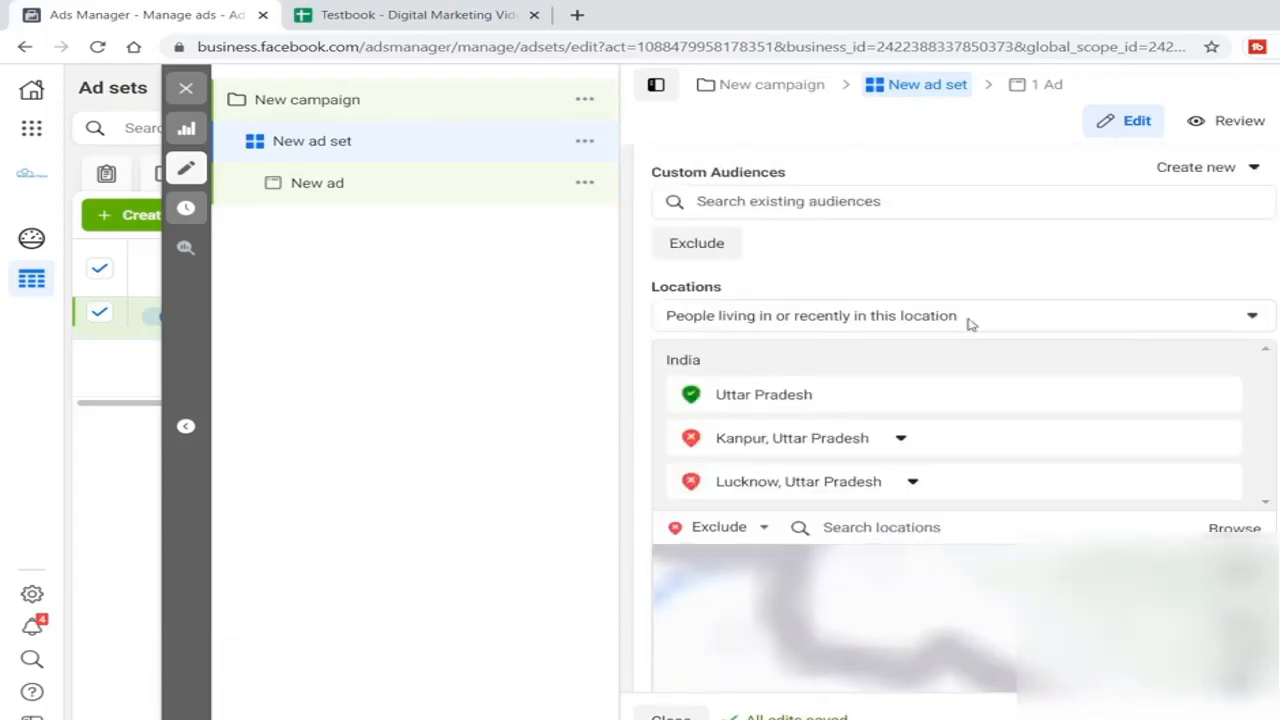
{"action": "scroll", "coordinate": [966, 298], "scroll_direction": "up", "scroll_amount": 4}
{"action": "scroll", "coordinate": [966, 301], "scroll_direction": "up", "scroll_amount": 1}
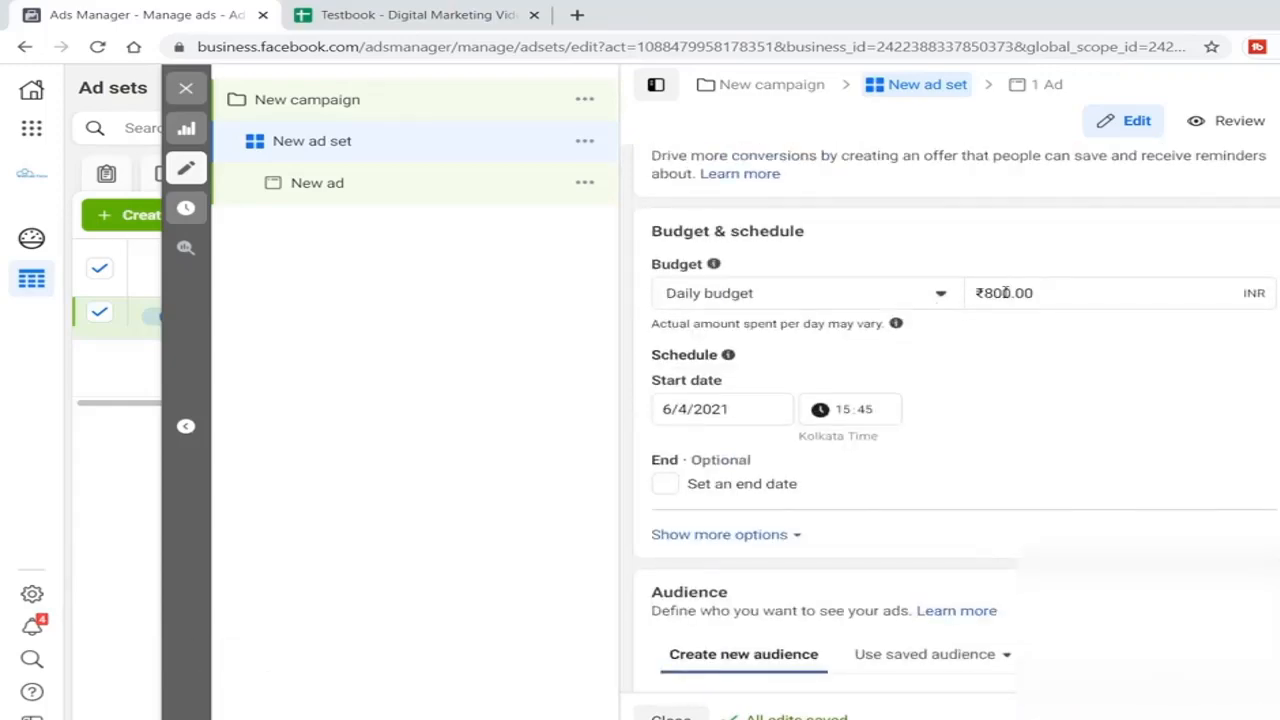
{"action": "scroll", "coordinate": [955, 450], "scroll_direction": "down", "scroll_amount": 3}
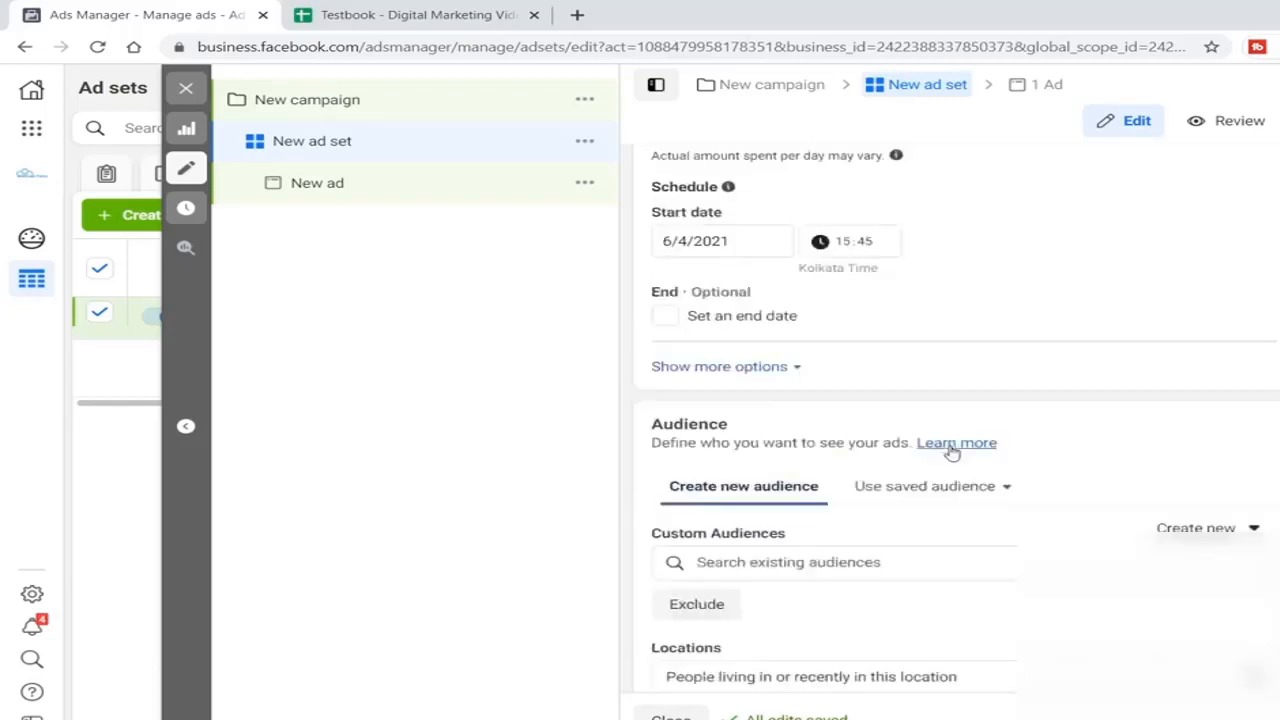
{"action": "scroll", "coordinate": [999, 549], "scroll_direction": "down", "scroll_amount": 2}
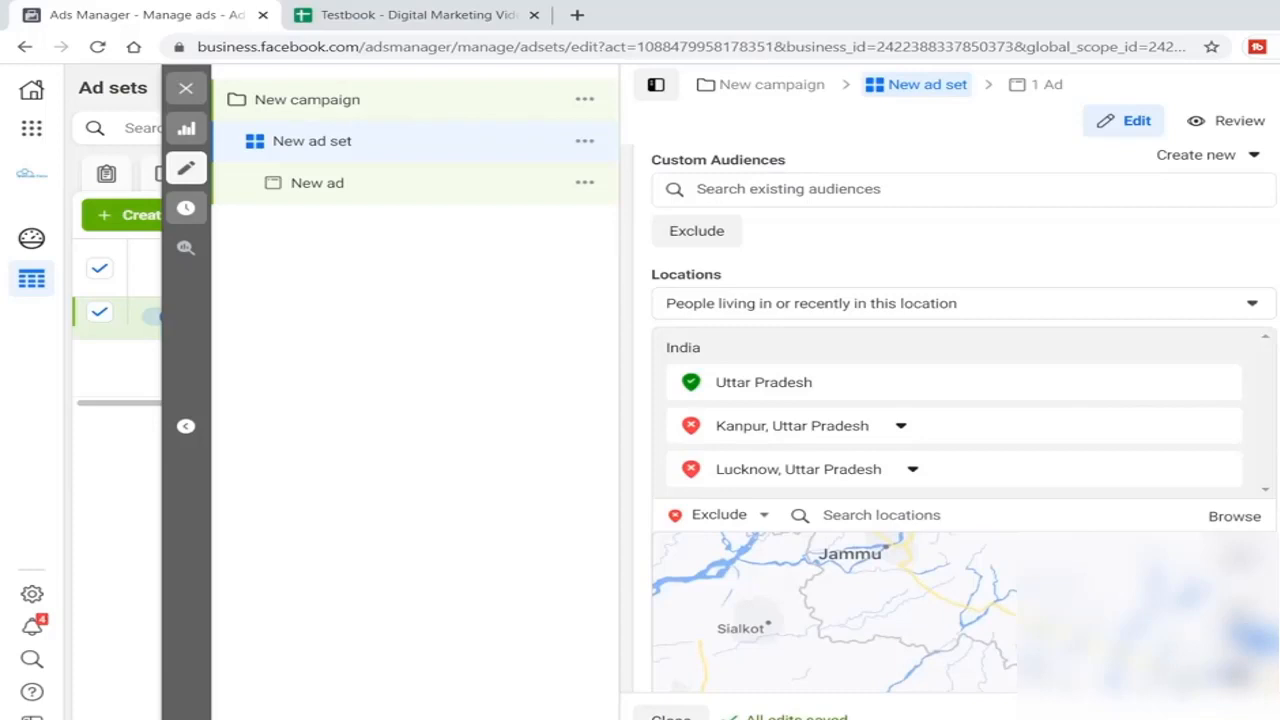
Set the ad set's daily budget to ₹400.00.
{"action": "scroll", "coordinate": [960, 478], "scroll_direction": "up", "scroll_amount": 5}
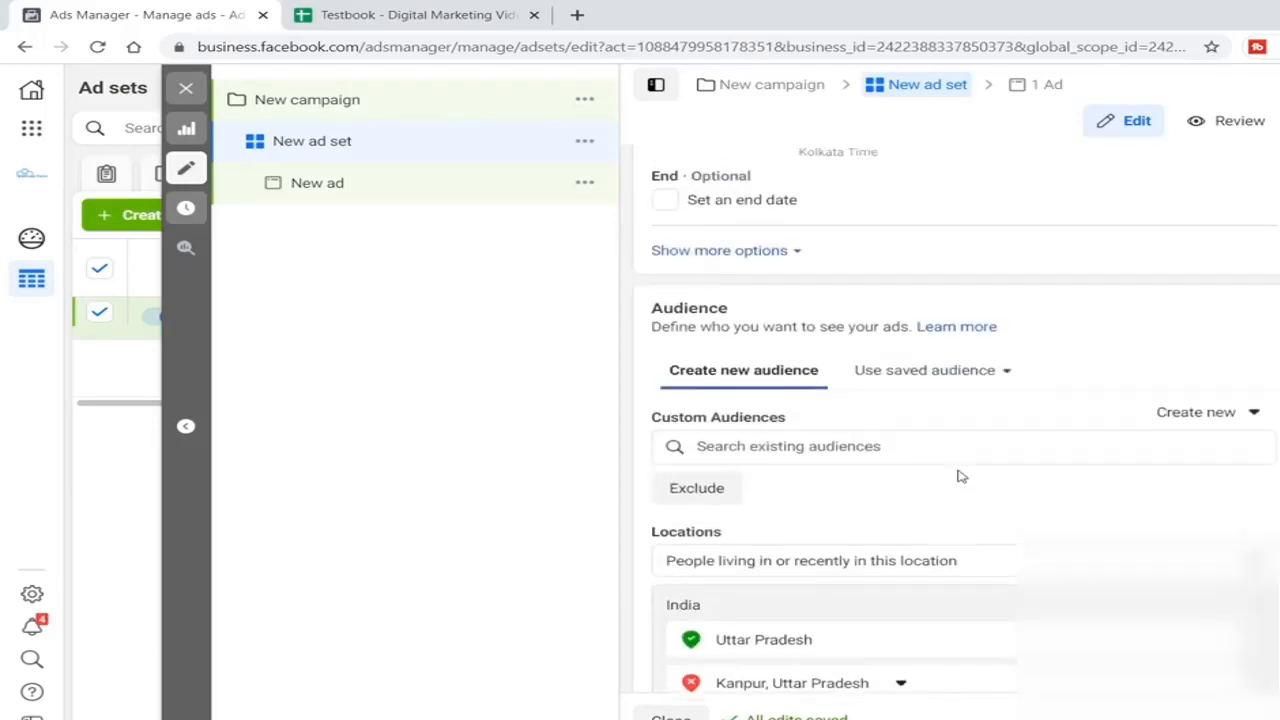
{"action": "left_click", "coordinate": [997, 203]}
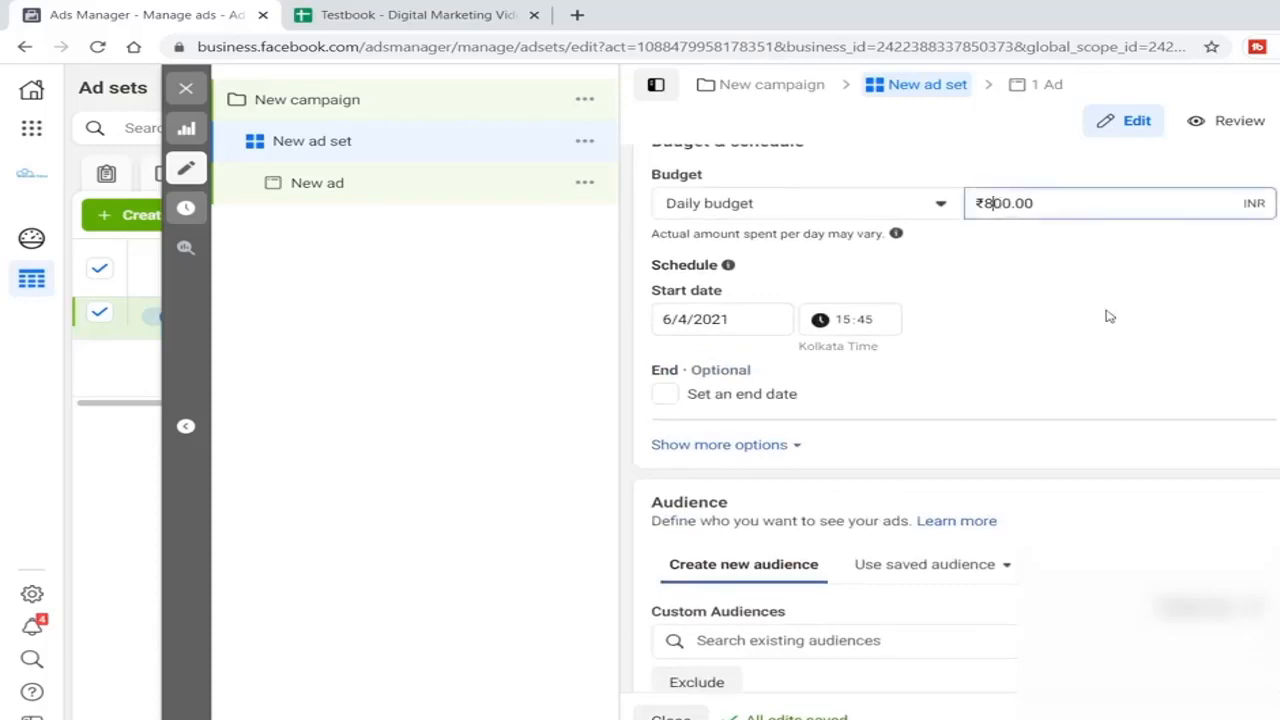
{"action": "key", "text": "BackSpace"}
{"action": "key", "text": "Delete"}
{"action": "key", "text": "Delete"}
{"action": "type", "text": "400"}
{"action": "left_click", "coordinate": [988, 283]}
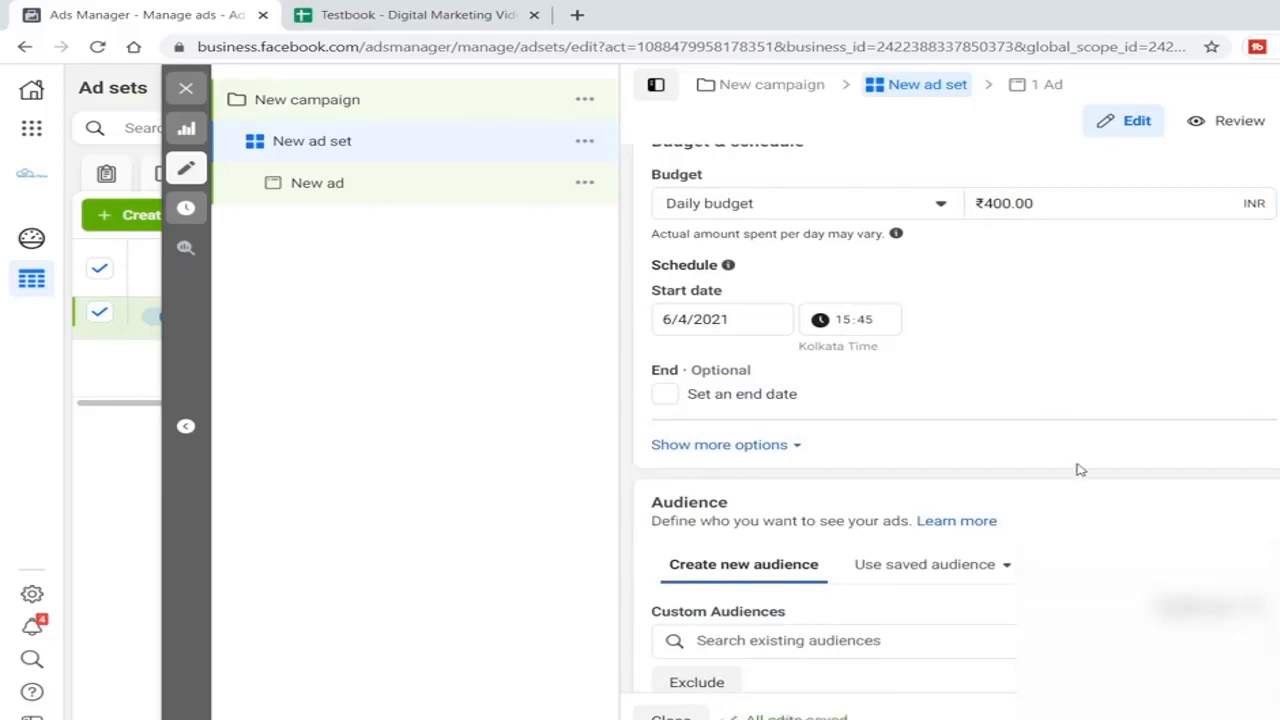
Review the schedule, custom audiences, selected and excluded locations, and age range of the audience.
{"action": "scroll", "coordinate": [1068, 397], "scroll_direction": "down", "scroll_amount": 1}
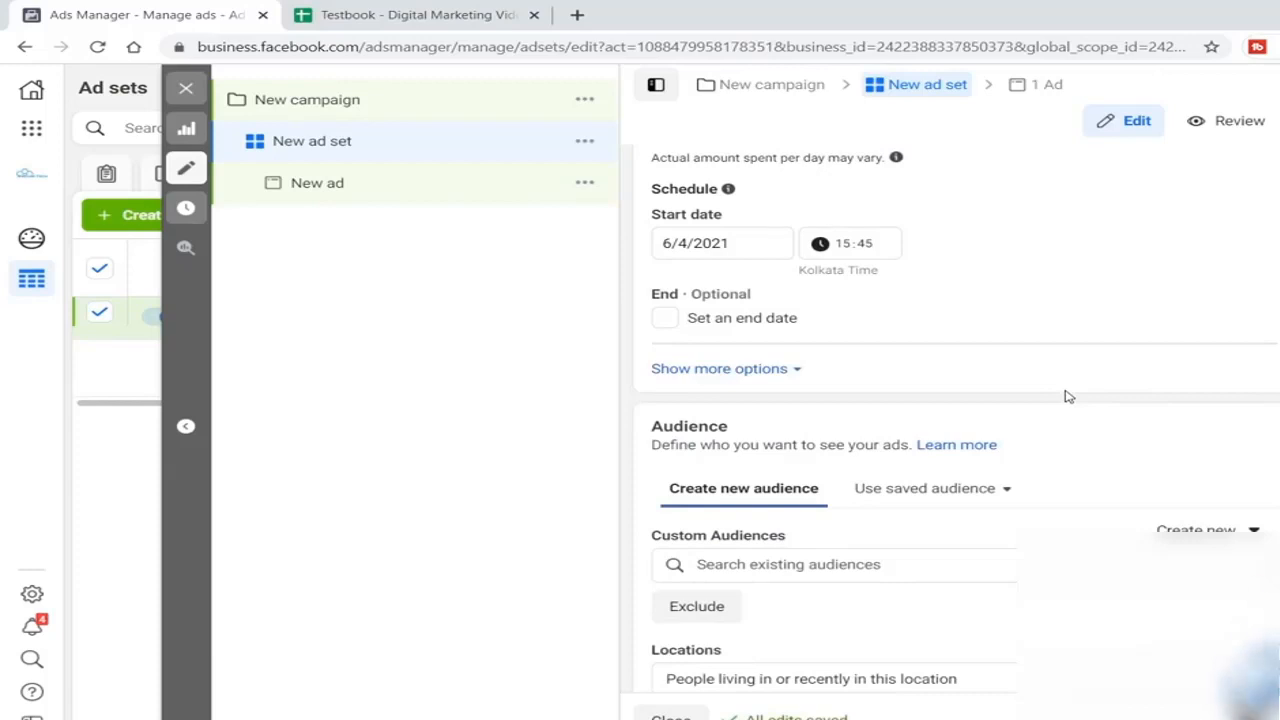
{"action": "scroll", "coordinate": [1068, 397], "scroll_direction": "down", "scroll_amount": 4}
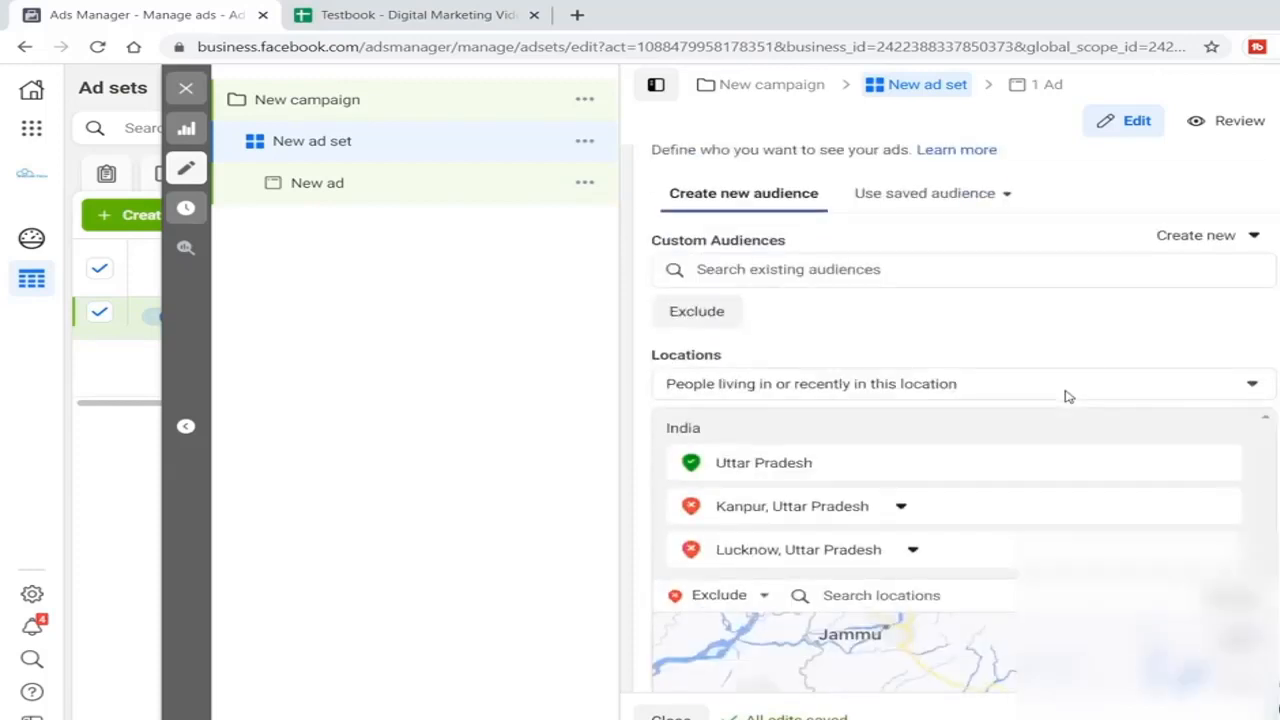
{"action": "scroll", "coordinate": [1066, 397], "scroll_direction": "down", "scroll_amount": 3}
{"action": "scroll", "coordinate": [1063, 389], "scroll_direction": "up", "scroll_amount": 3}
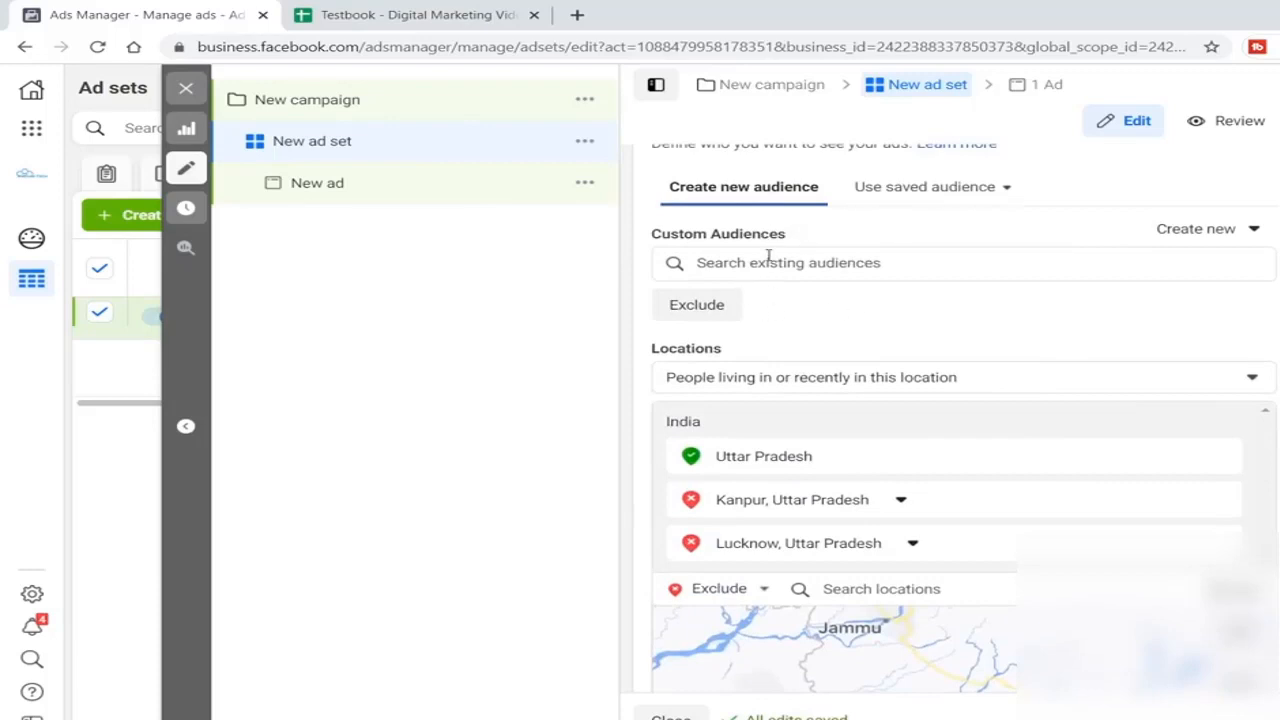
{"action": "scroll", "coordinate": [966, 337], "scroll_direction": "down", "scroll_amount": 2}
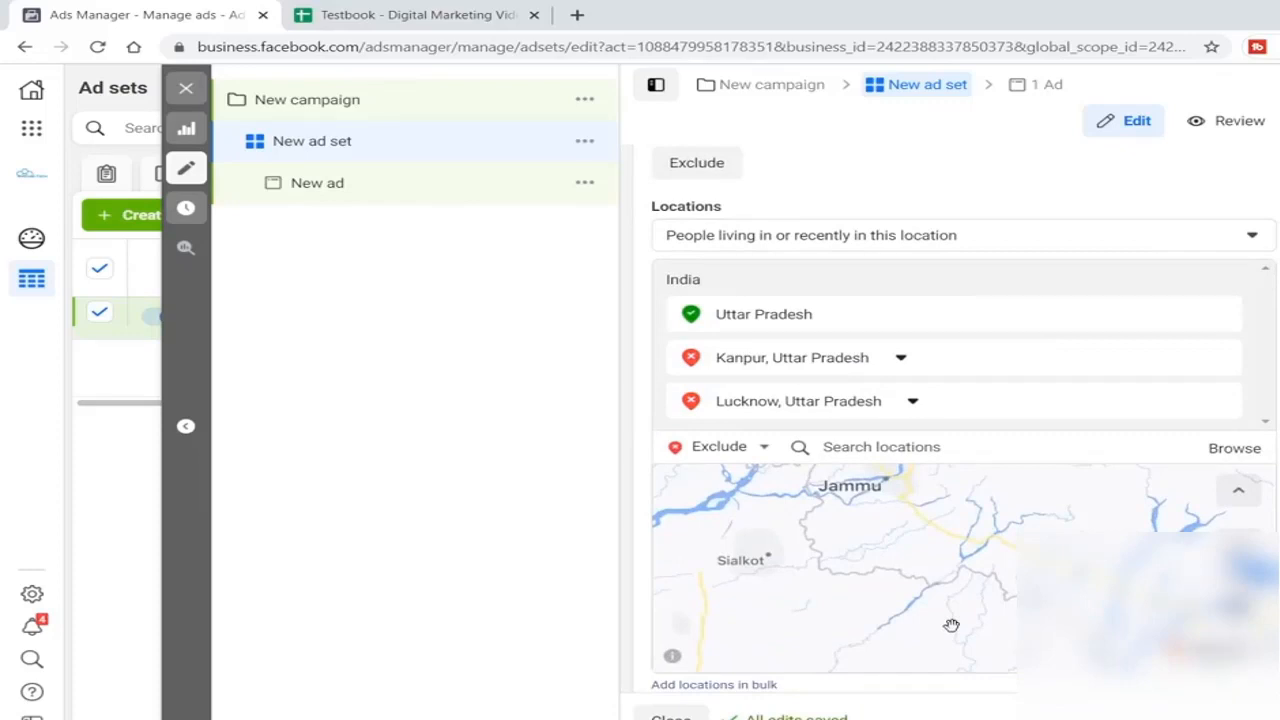
{"action": "scroll", "coordinate": [1171, 412], "scroll_direction": "down", "scroll_amount": 3}
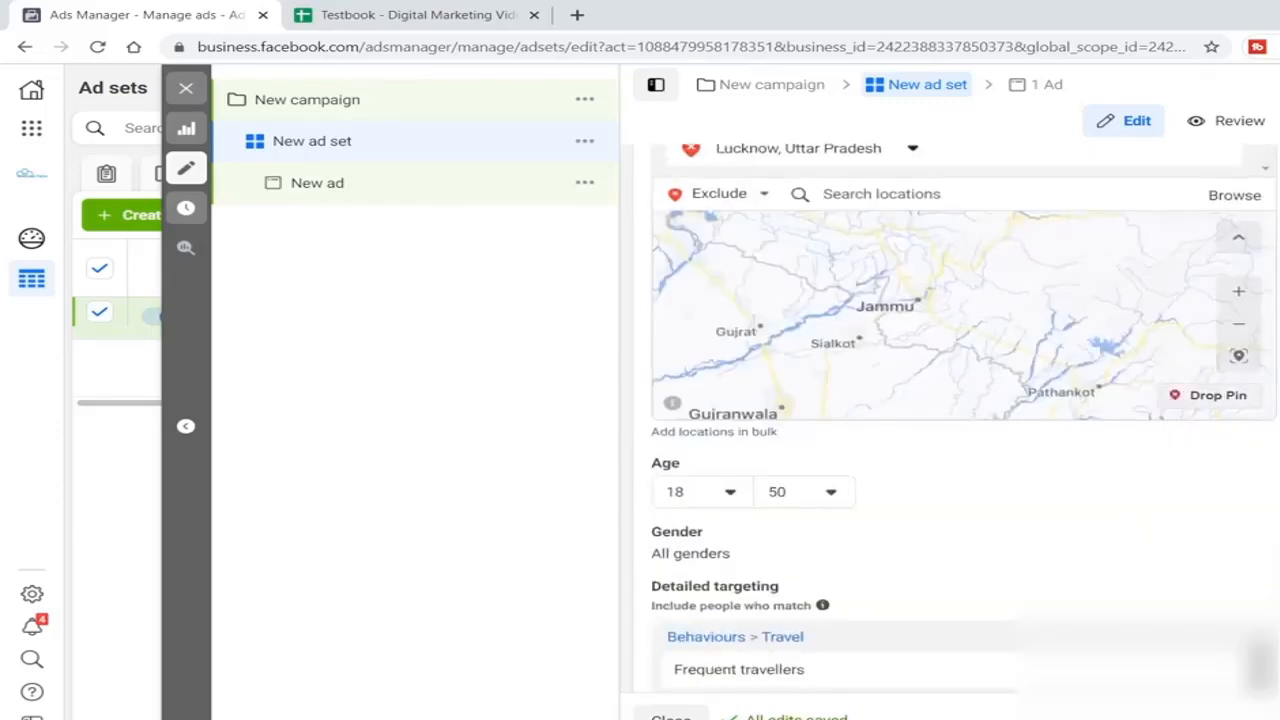
Browse the detailed targeting categories and expand Demographics to show its subcategories.
{"action": "scroll", "coordinate": [1134, 497], "scroll_direction": "down", "scroll_amount": 3}
{"action": "scroll", "coordinate": [1134, 497], "scroll_direction": "down", "scroll_amount": 2}
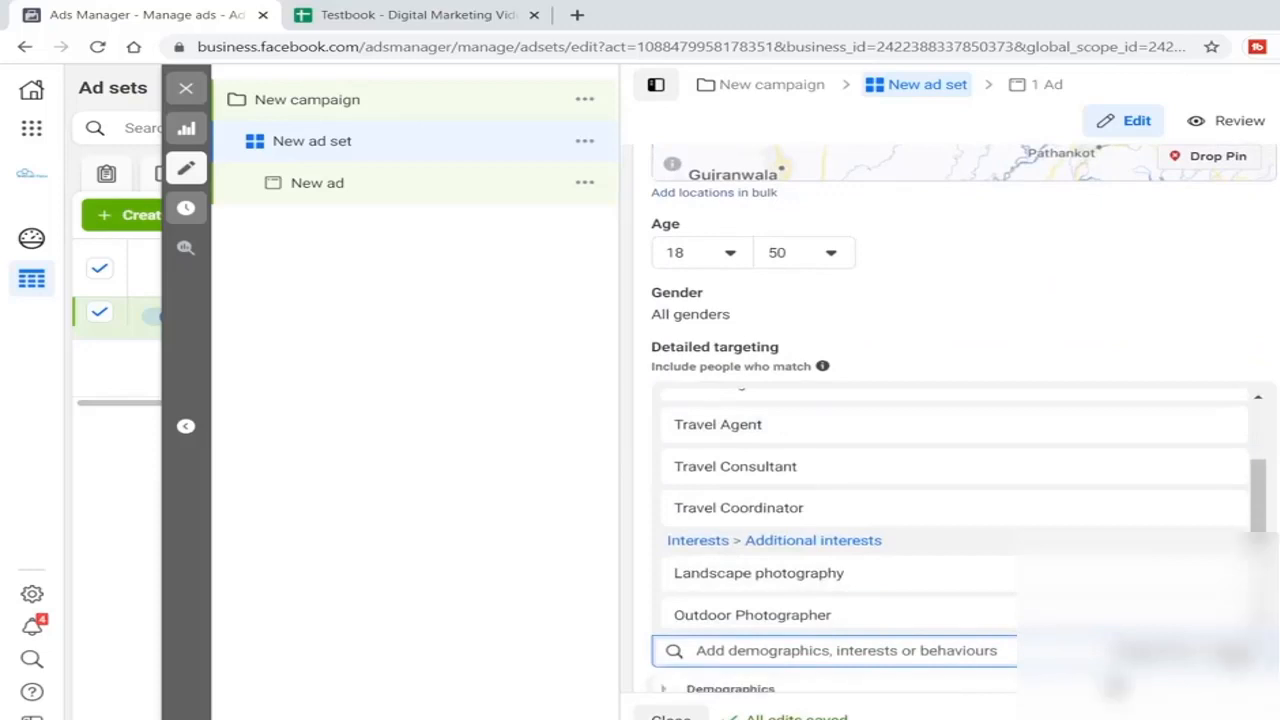
{"action": "scroll", "coordinate": [960, 550], "scroll_direction": "down", "scroll_amount": 2}
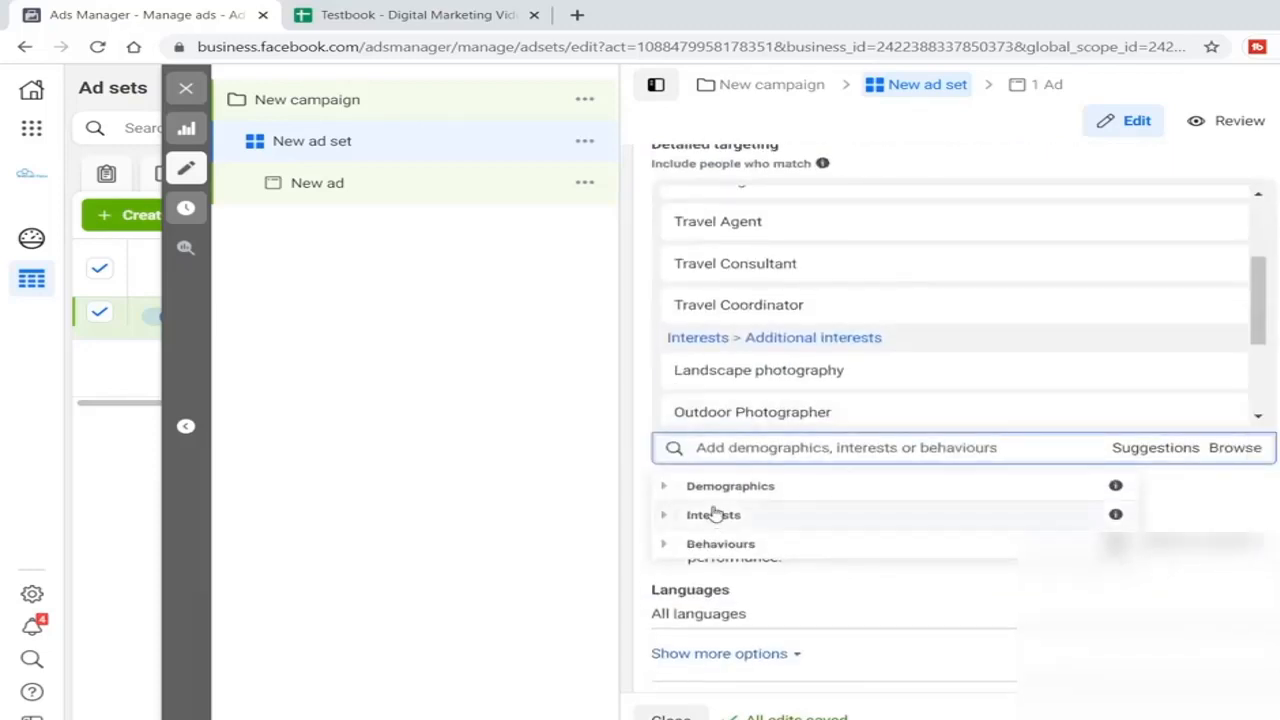
{"action": "left_click", "coordinate": [715, 487]}
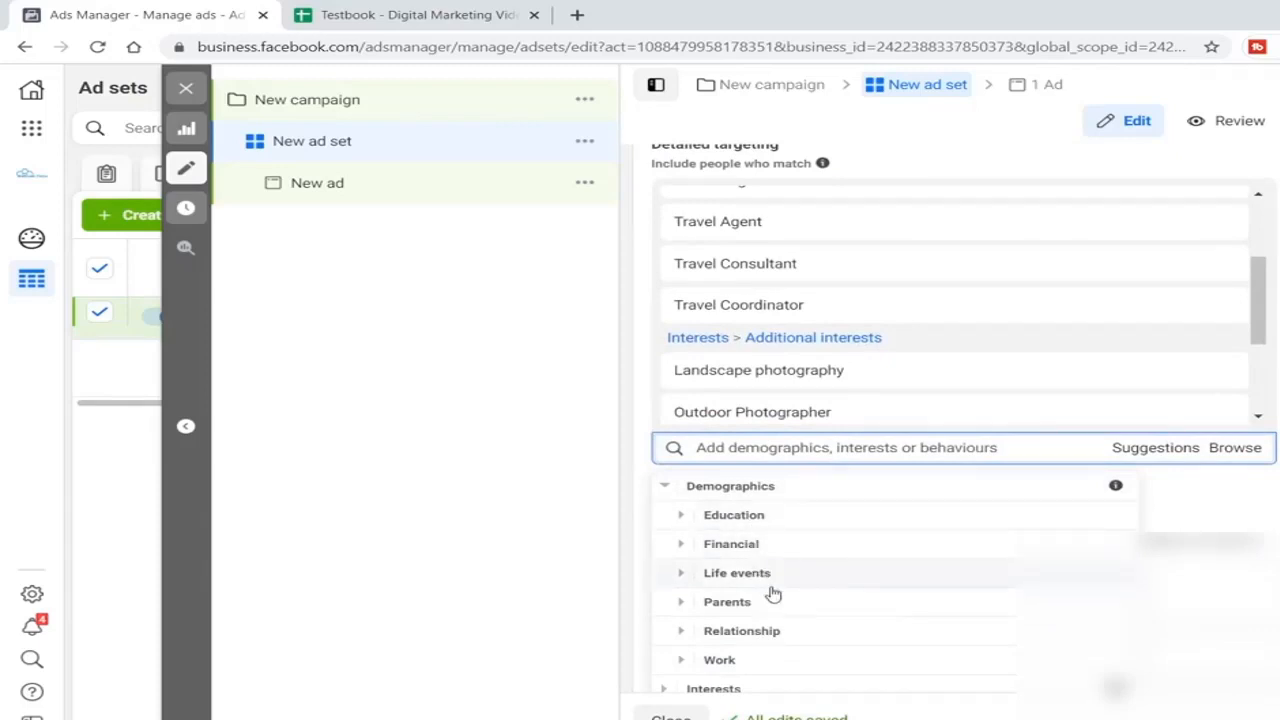
Browse the detailed targeting interests to Hobbies and activities and expand the Travel category.
{"action": "left_click", "coordinate": [760, 686]}
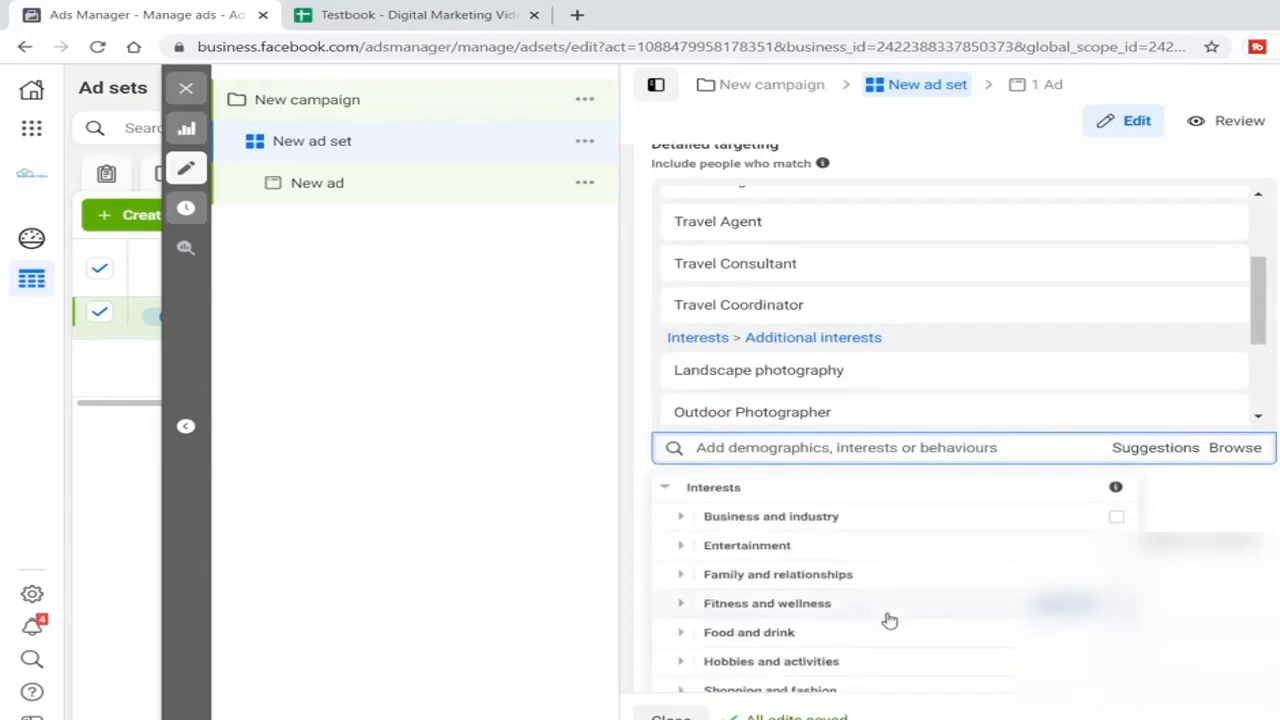
{"action": "scroll", "coordinate": [888, 619], "scroll_direction": "down", "scroll_amount": 1}
{"action": "scroll", "coordinate": [887, 617], "scroll_direction": "up", "scroll_amount": 1}
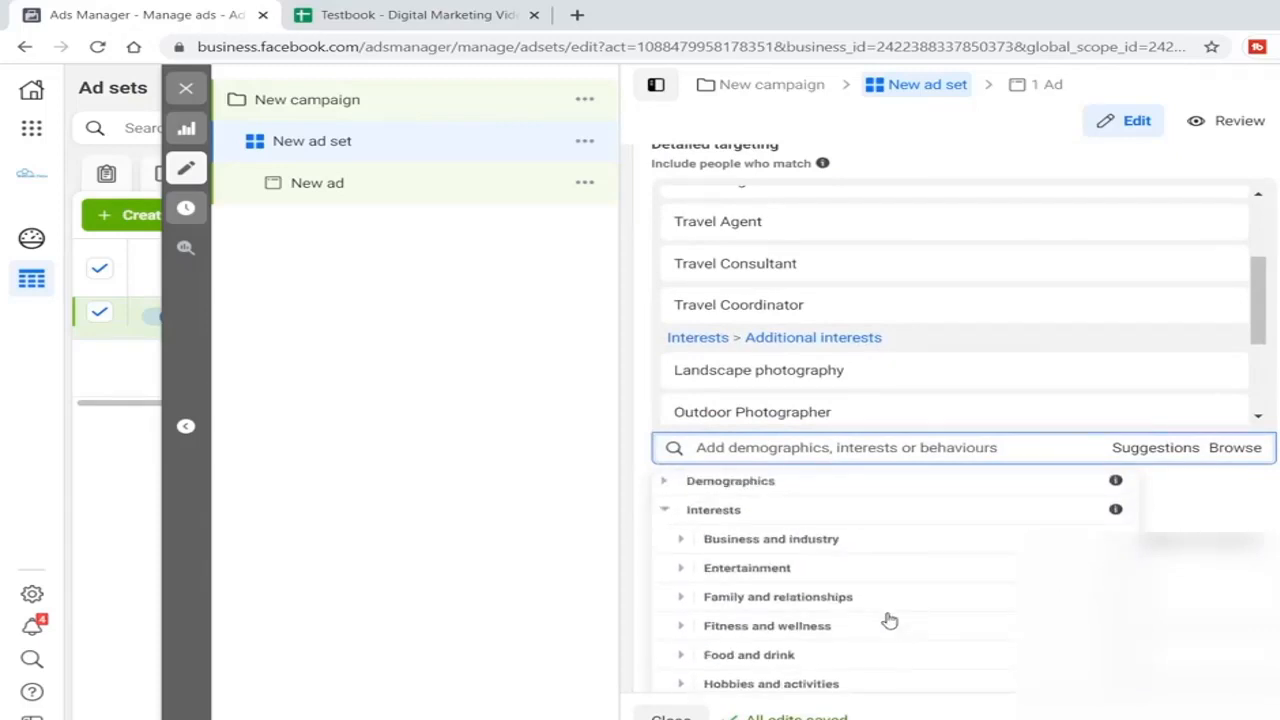
{"action": "scroll", "coordinate": [889, 617], "scroll_direction": "down", "scroll_amount": 1}
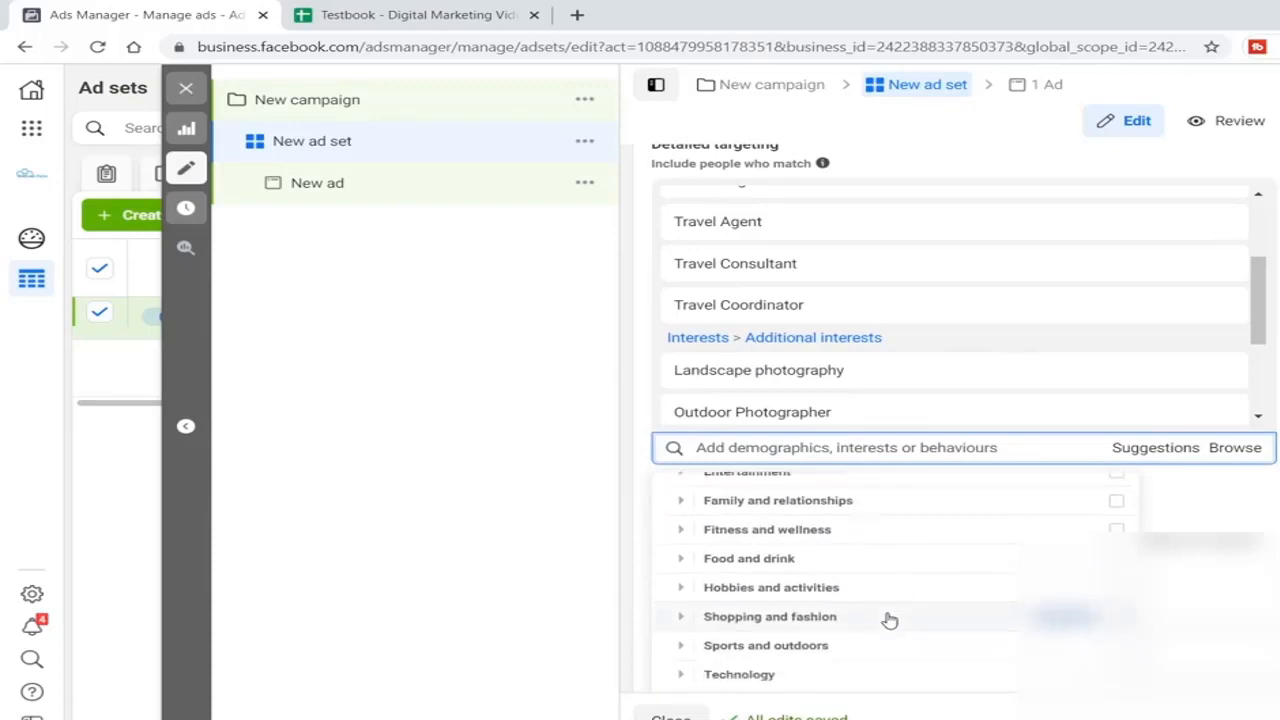
{"action": "left_click", "coordinate": [770, 618]}
{"action": "scroll", "coordinate": [881, 542], "scroll_direction": "up", "scroll_amount": 2}
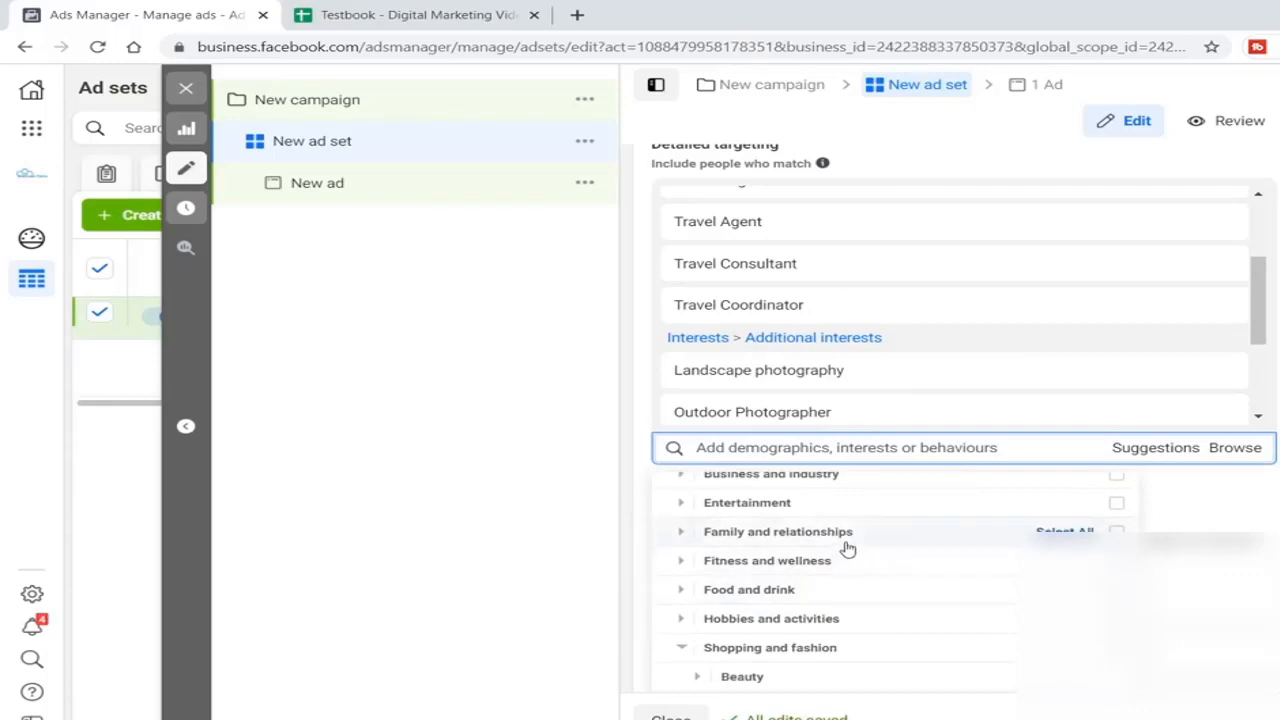
{"action": "left_click", "coordinate": [793, 624]}
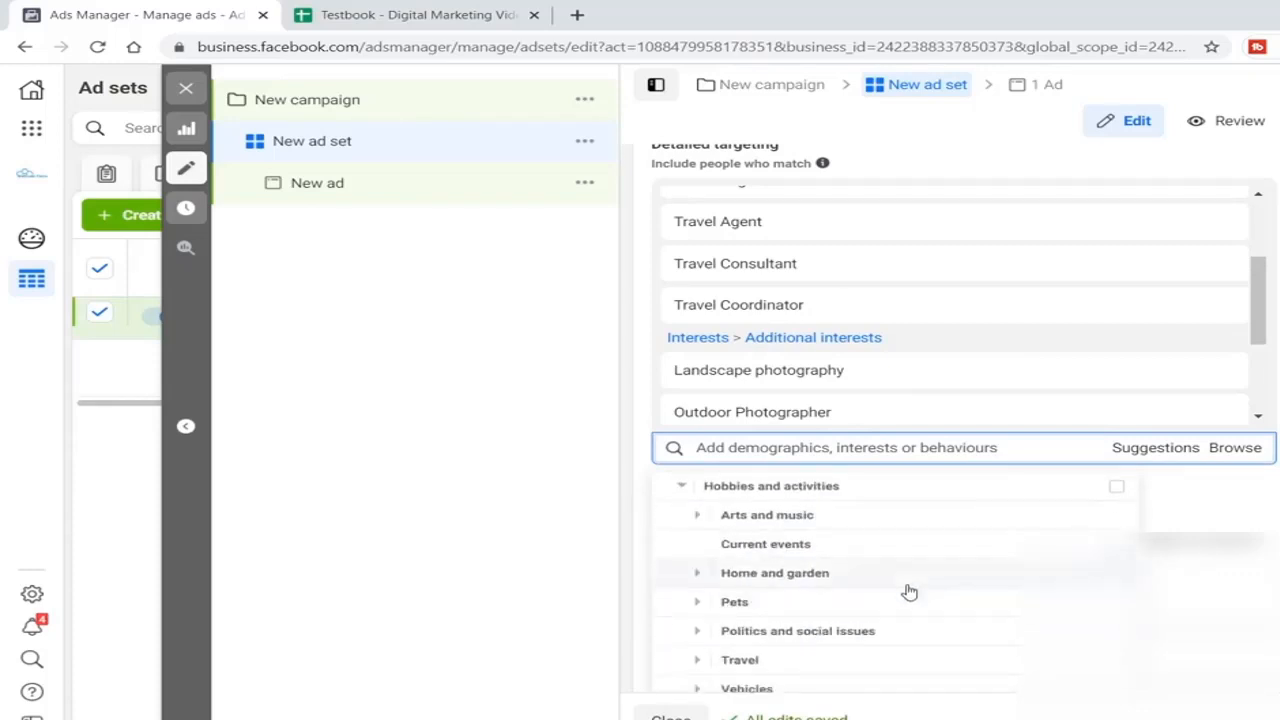
{"action": "scroll", "coordinate": [909, 591], "scroll_direction": "down", "scroll_amount": 1}
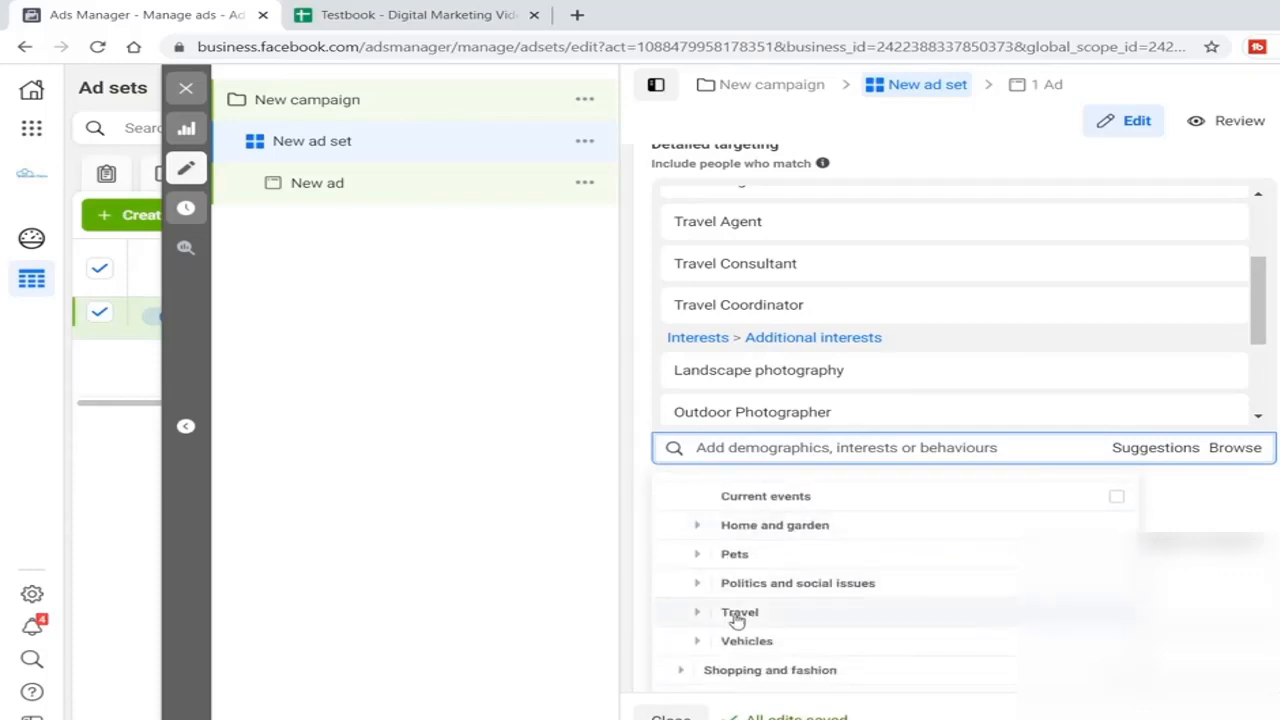
{"action": "left_click", "coordinate": [737, 614]}
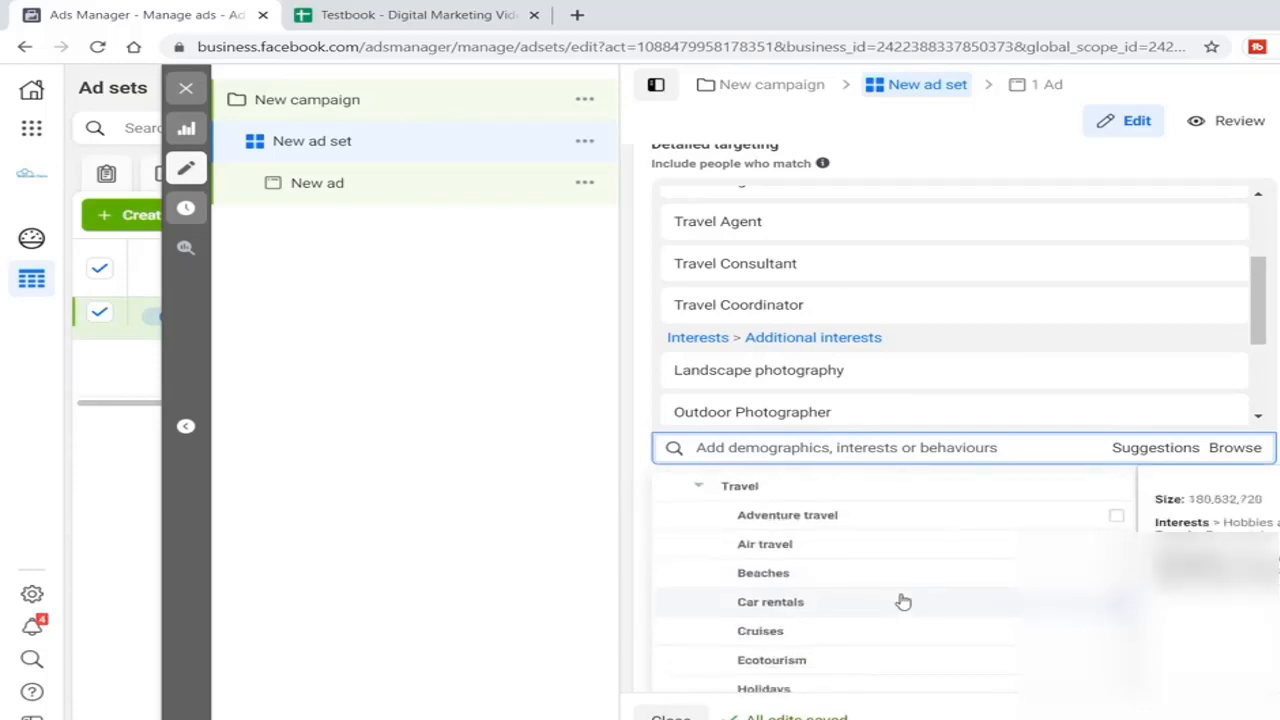
Add the travel interests Air travel, Beaches, Car rentals, Holidays, Hotels and Tourism to the detailed targeting.
{"action": "left_click", "coordinate": [812, 544]}
{"action": "left_click", "coordinate": [785, 576]}
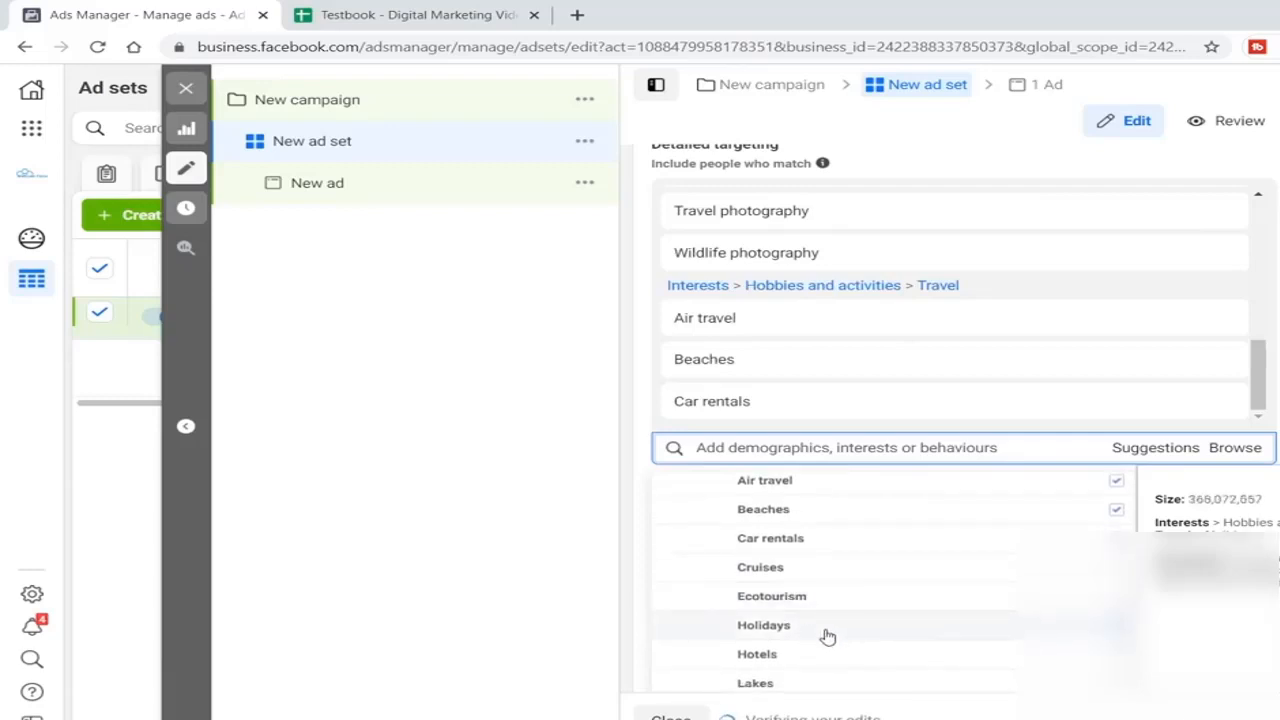
{"action": "left_click", "coordinate": [942, 628]}
{"action": "left_click", "coordinate": [880, 604]}
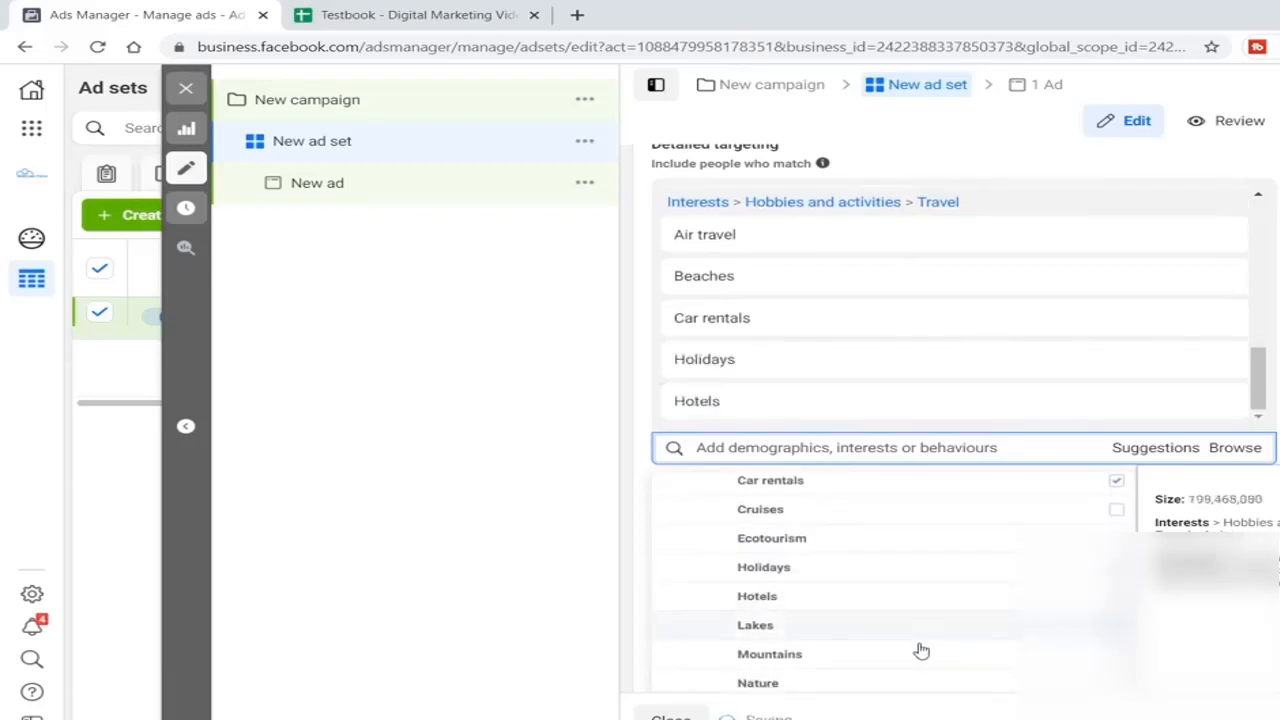
{"action": "scroll", "coordinate": [921, 651], "scroll_direction": "down", "scroll_amount": 2}
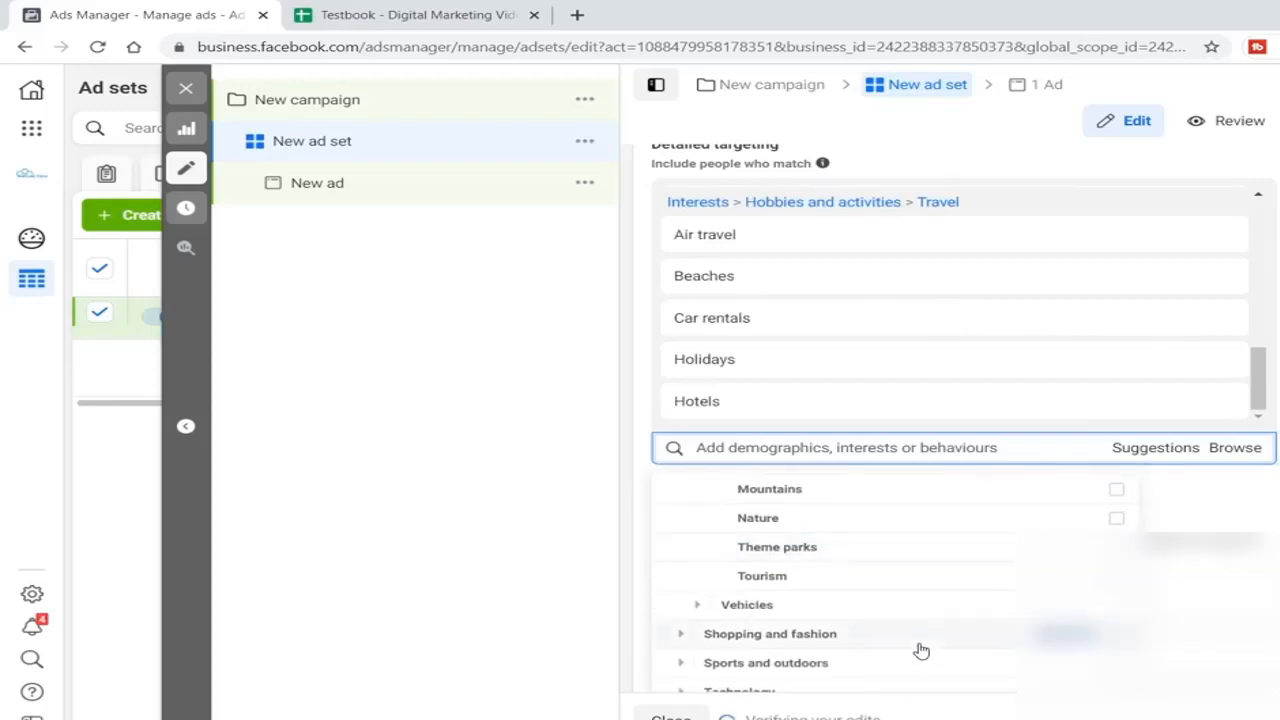
{"action": "left_click", "coordinate": [864, 580]}
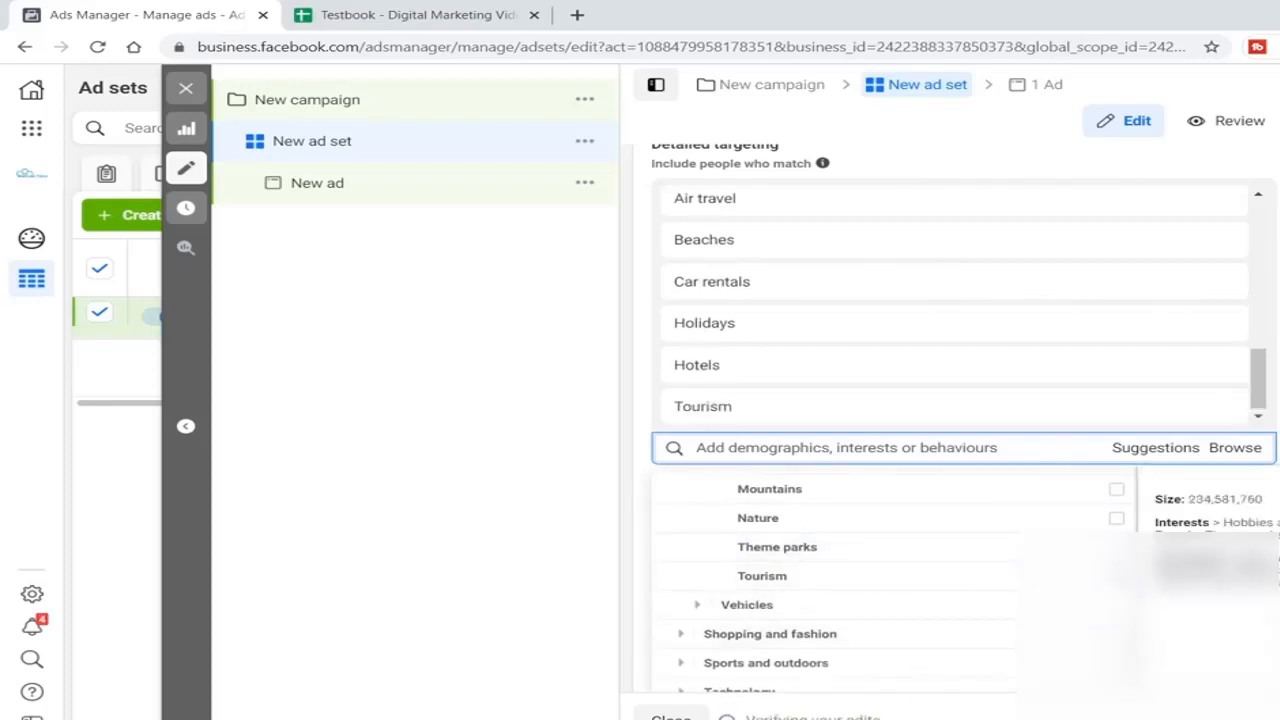
{"action": "left_click", "coordinate": [1030, 479]}
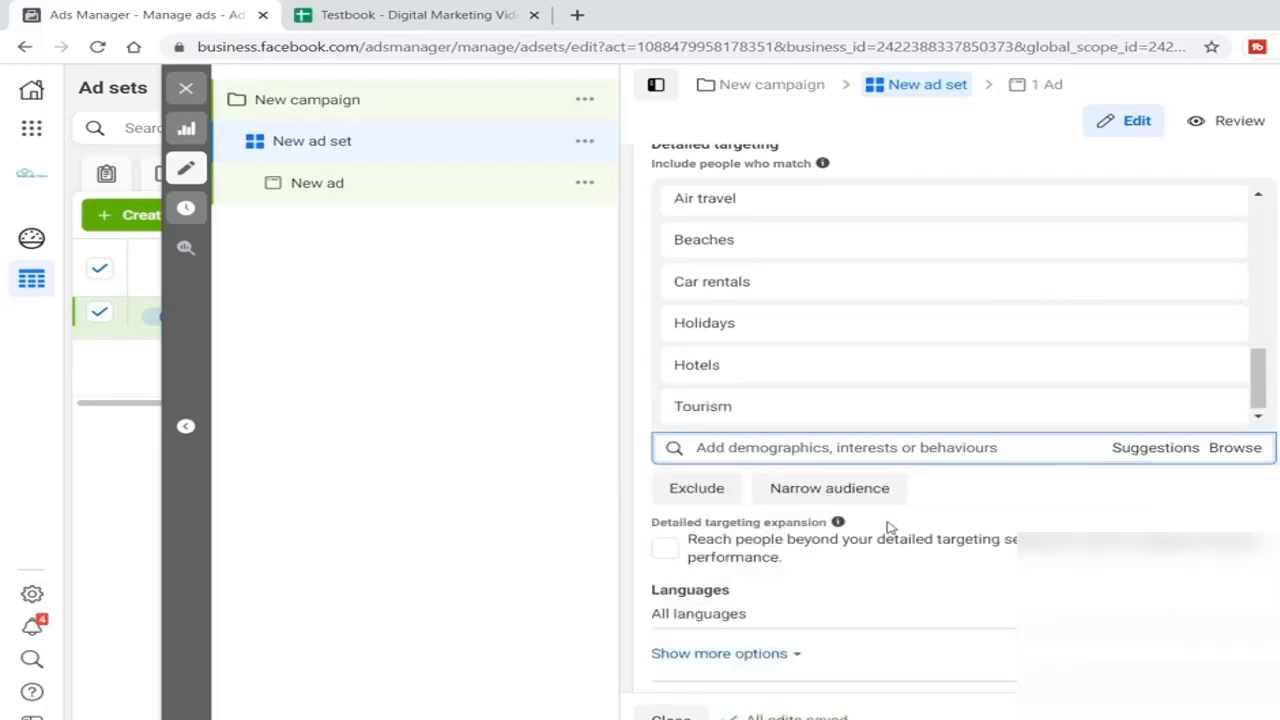
{"action": "scroll", "coordinate": [889, 527], "scroll_direction": "up", "scroll_amount": 3}
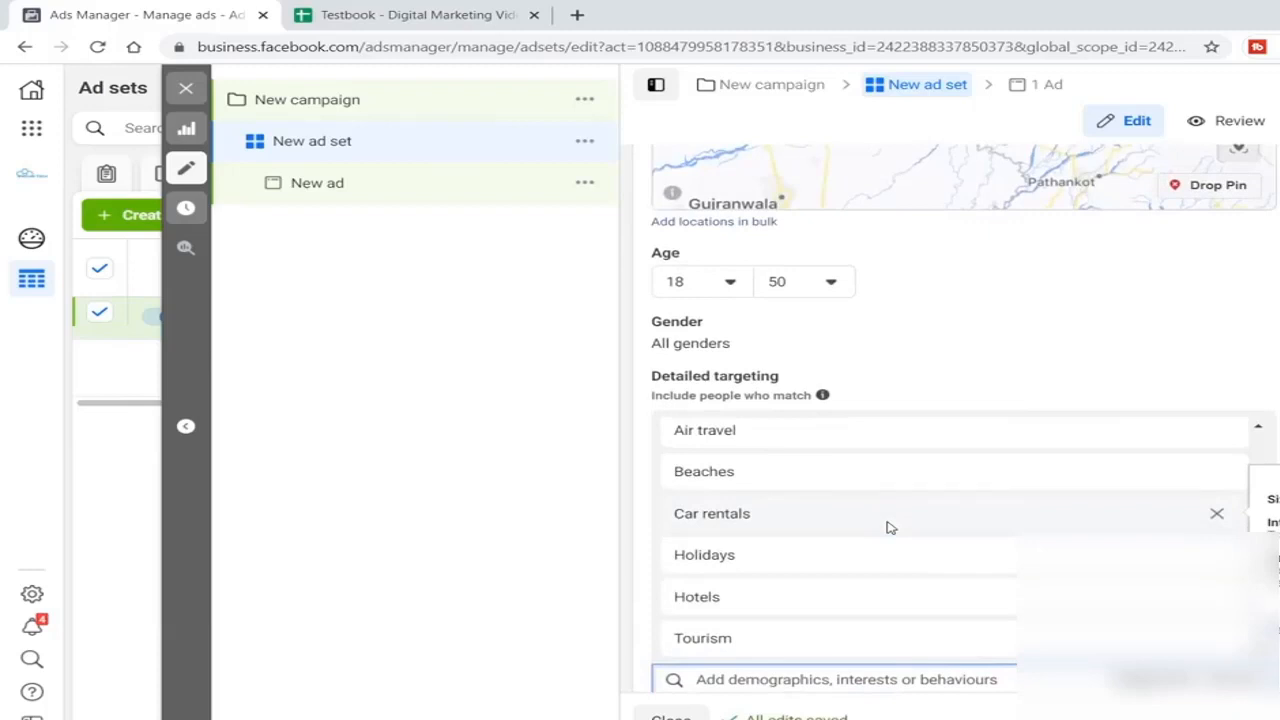
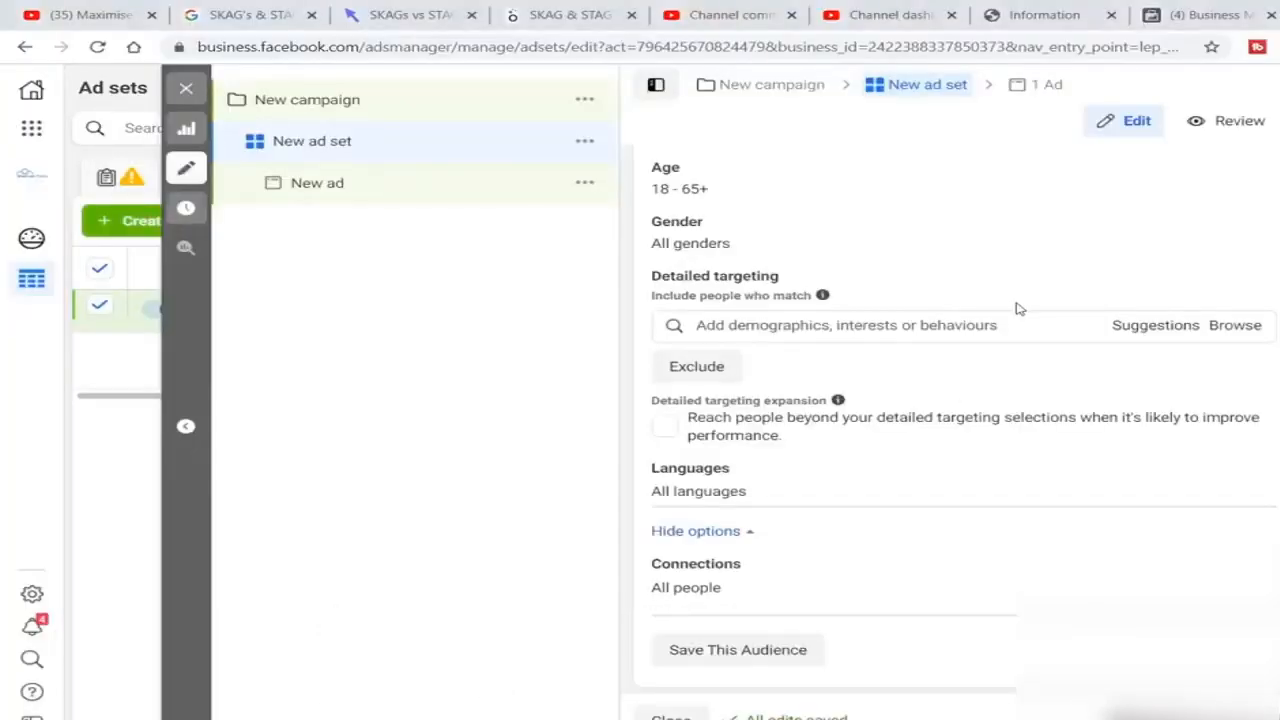
Set the maximum age of the new ad set's audience to 35.
{"action": "scroll", "coordinate": [1074, 434], "scroll_direction": "down", "scroll_amount": 2}
{"action": "scroll", "coordinate": [1073, 437], "scroll_direction": "up", "scroll_amount": 1}
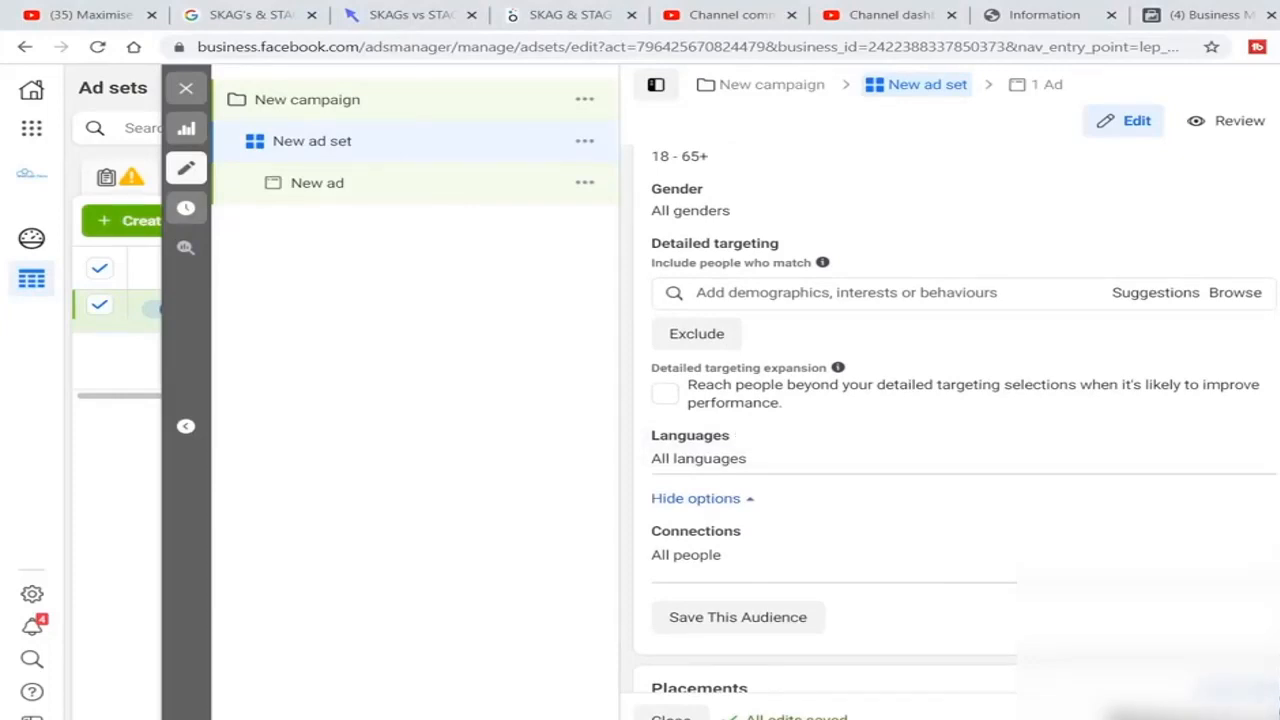
{"action": "scroll", "coordinate": [1043, 340], "scroll_direction": "up", "scroll_amount": 4}
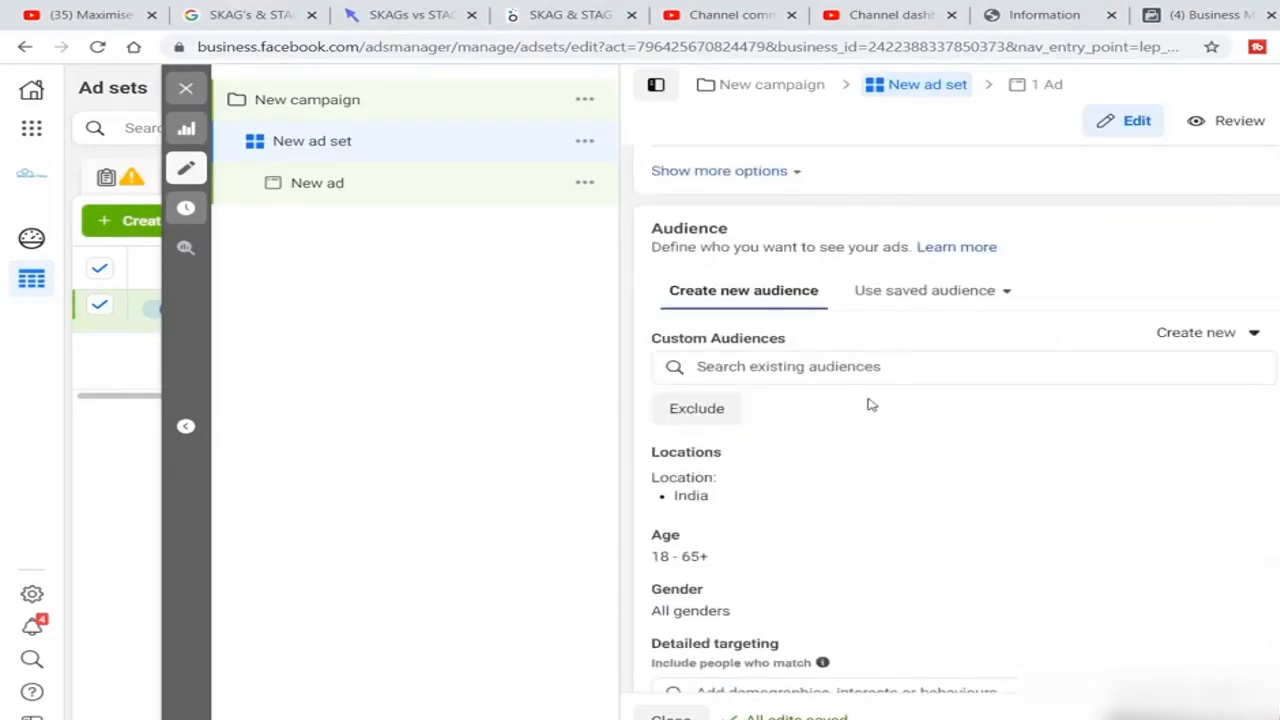
{"action": "scroll", "coordinate": [871, 466], "scroll_direction": "down", "scroll_amount": 1}
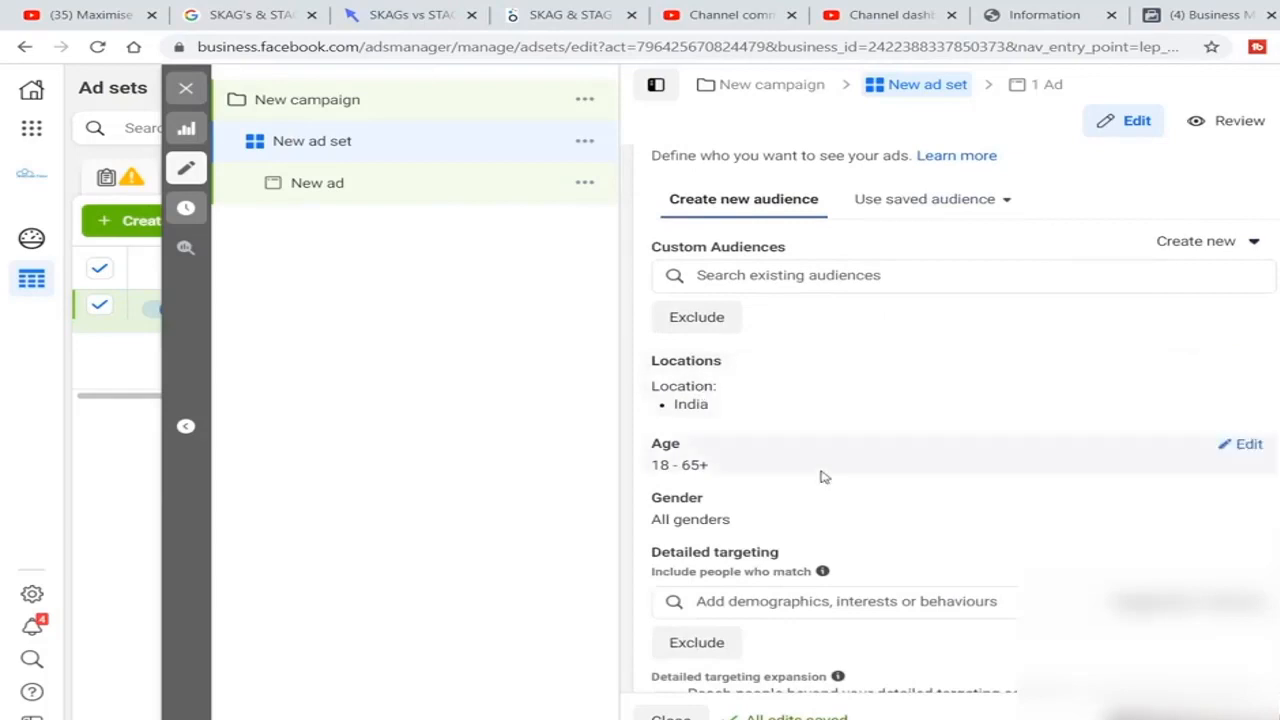
{"action": "scroll", "coordinate": [823, 480], "scroll_direction": "down", "scroll_amount": 1}
{"action": "left_click", "coordinate": [1249, 372]}
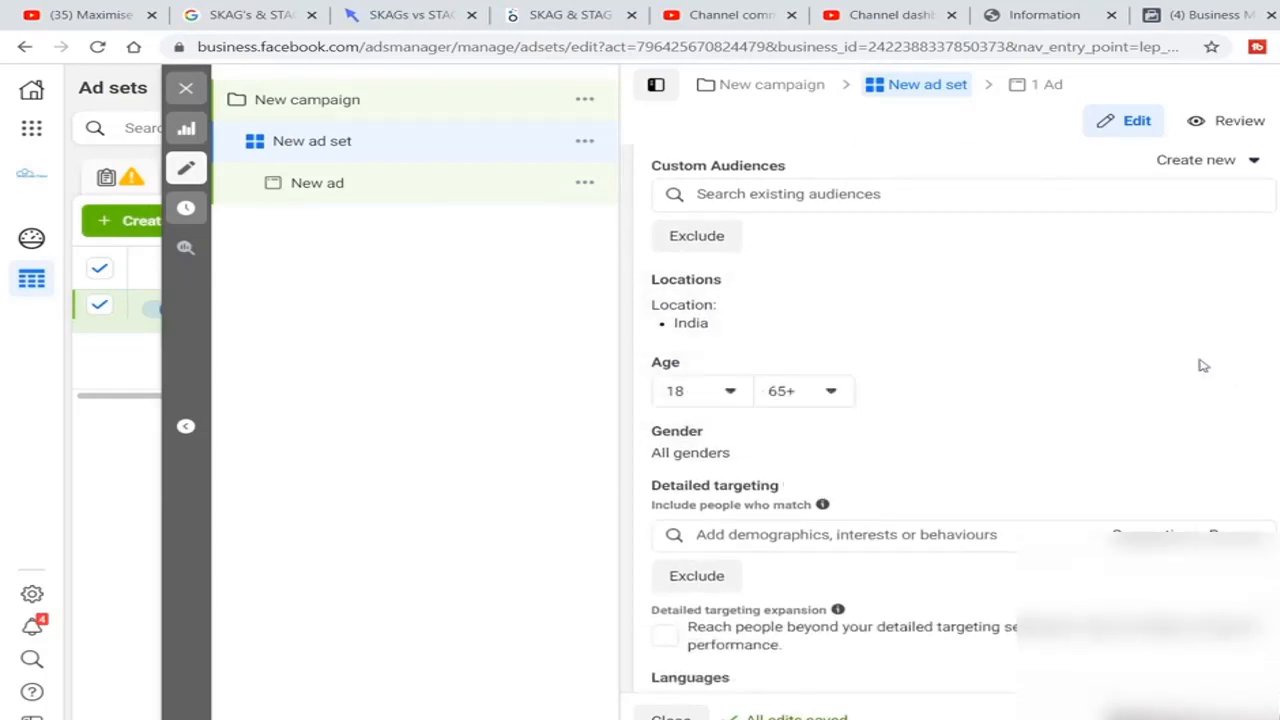
{"action": "left_click", "coordinate": [805, 398]}
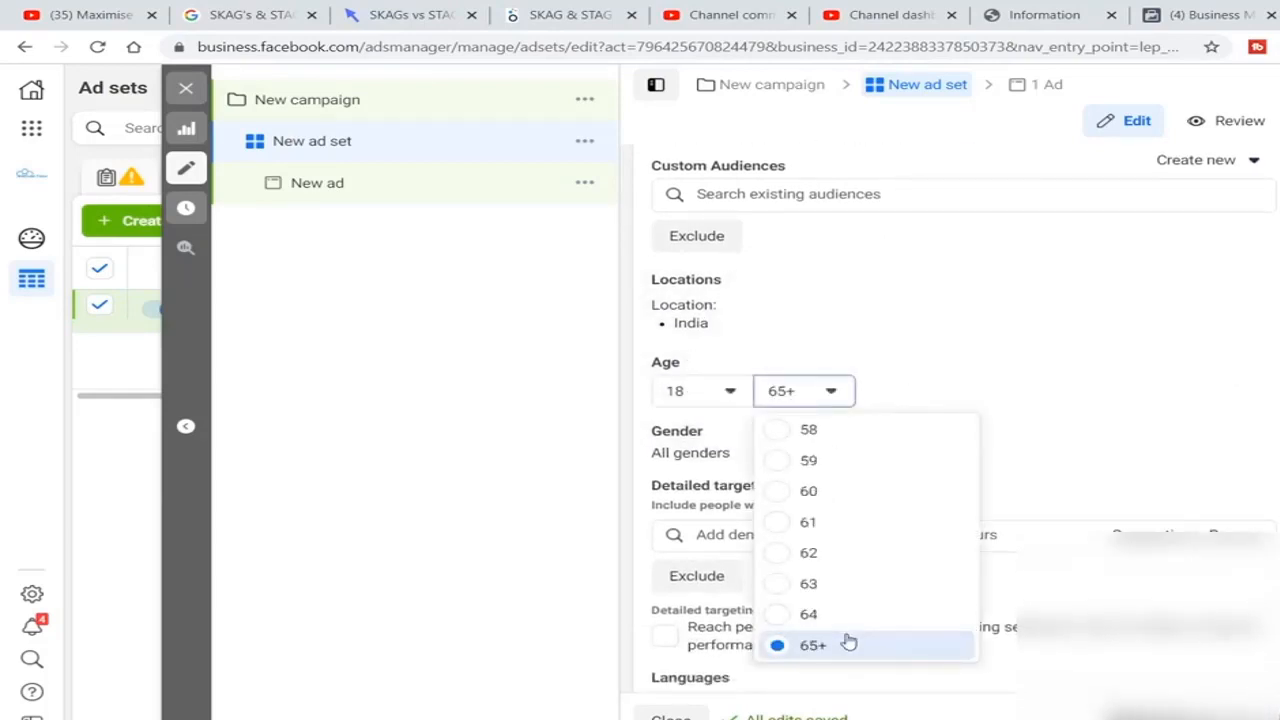
{"action": "scroll", "coordinate": [849, 549], "scroll_direction": "up", "scroll_amount": 5}
{"action": "scroll", "coordinate": [851, 551], "scroll_direction": "up", "scroll_amount": 3}
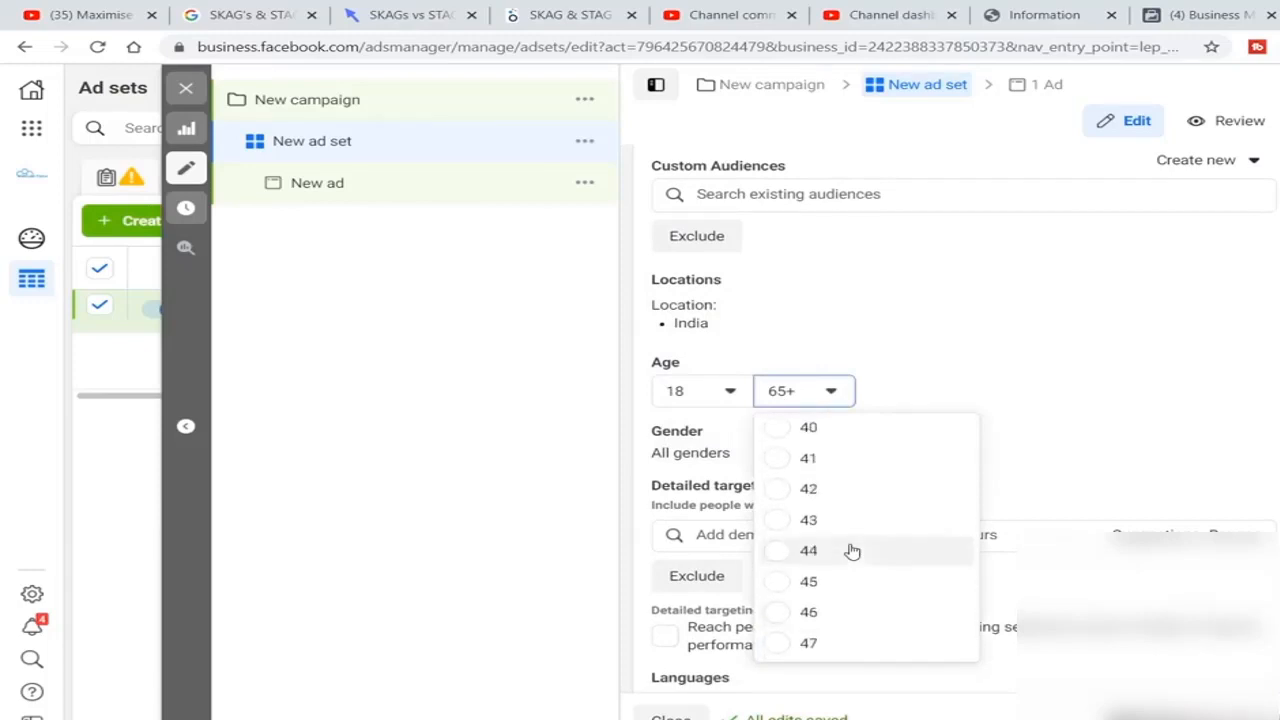
{"action": "left_click", "coordinate": [806, 439]}
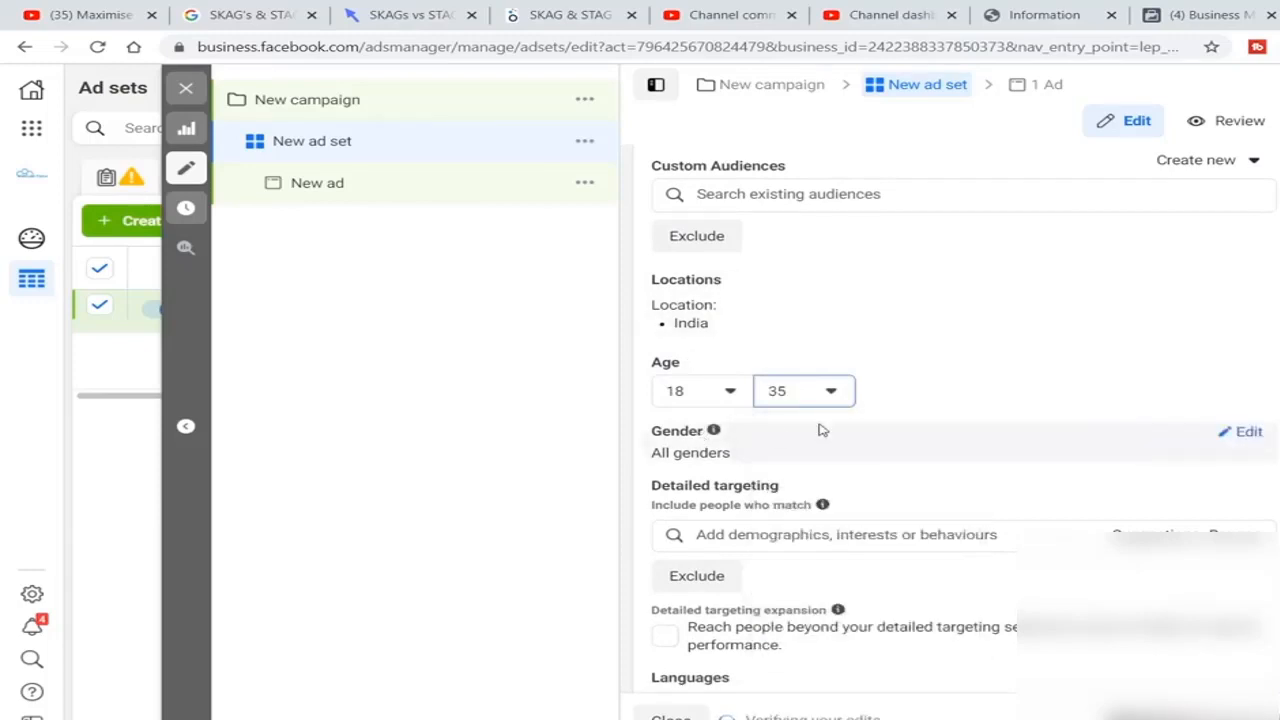
Search the detailed targeting options for "Delhi university" and clear the search text.
{"action": "scroll", "coordinate": [823, 428], "scroll_direction": "down", "scroll_amount": 1}
{"action": "left_click", "coordinate": [802, 484]}
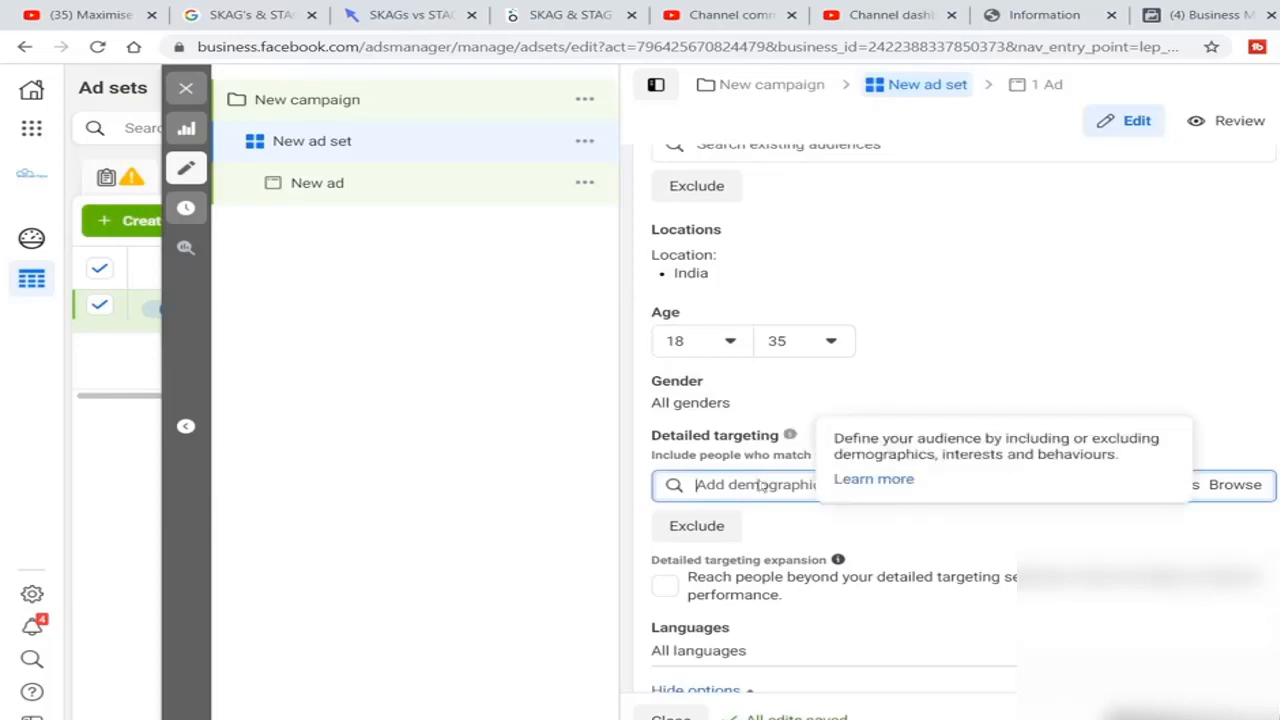
{"action": "scroll", "coordinate": [991, 560], "scroll_direction": "down", "scroll_amount": 1}
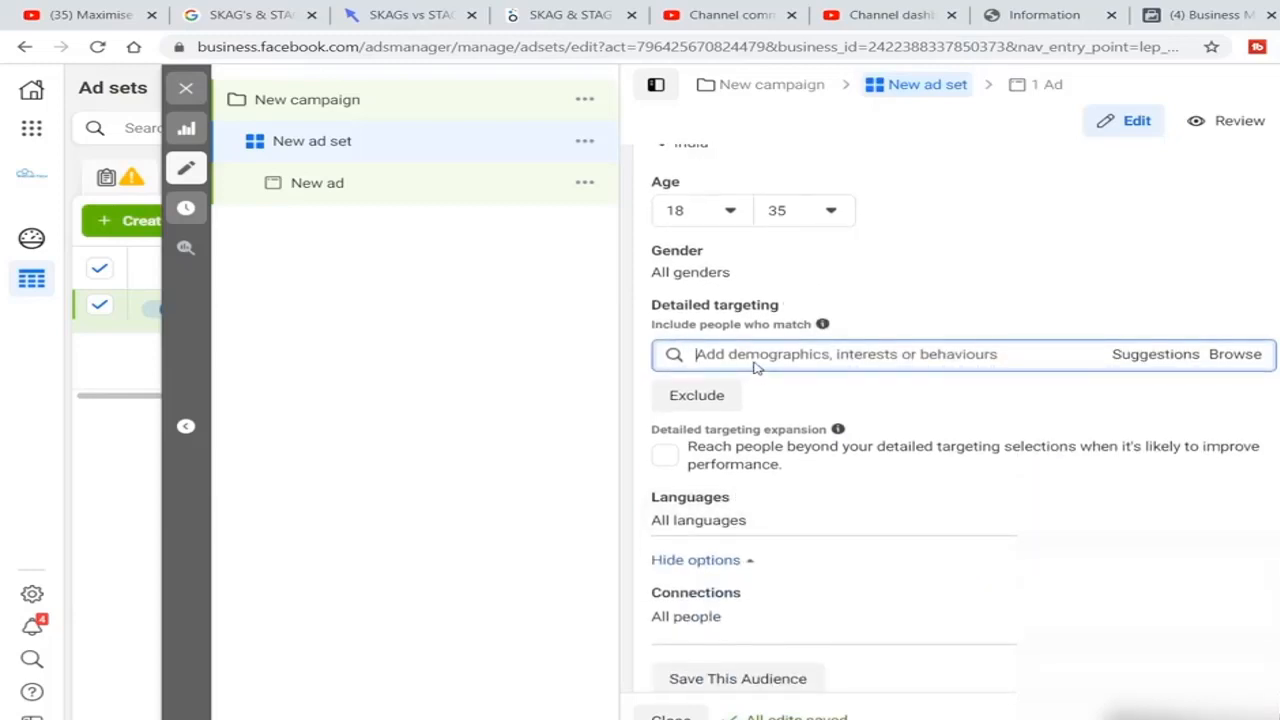
{"action": "type", "text": "Delhi university"}
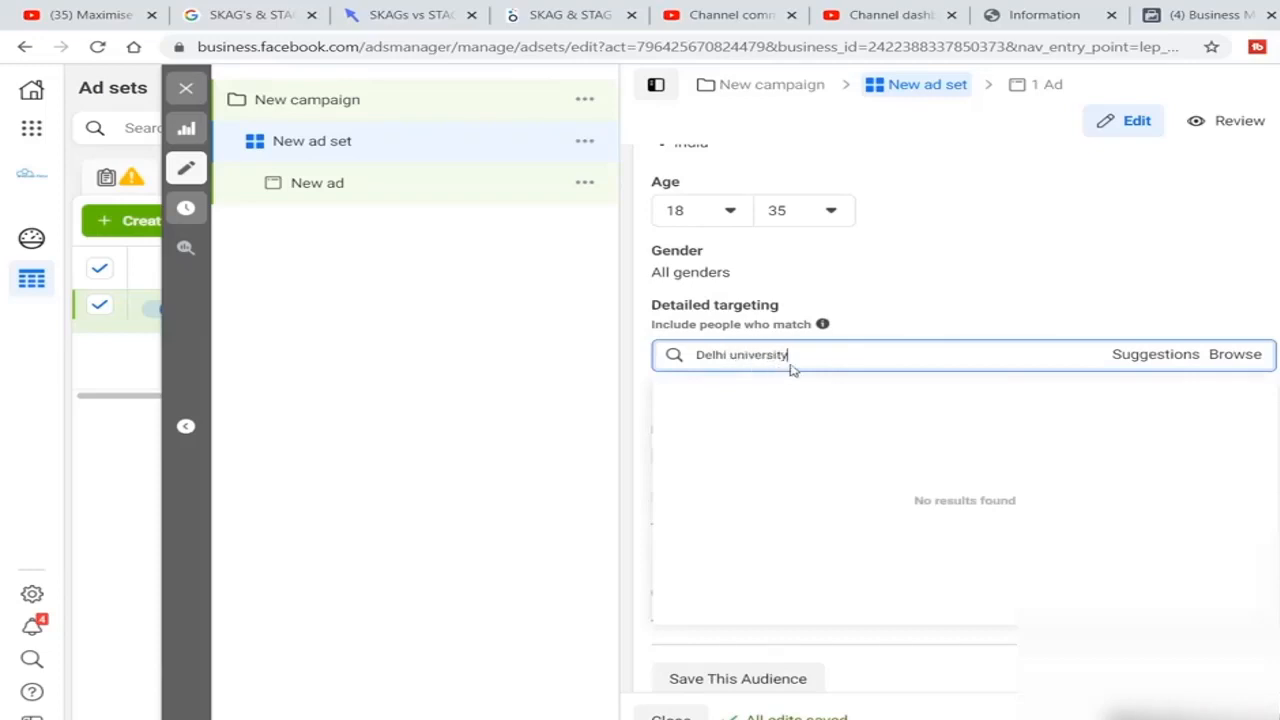
{"action": "key", "text": "Escape"}
{"action": "key", "text": "ctrl+a"}
{"action": "key", "text": "BackSpace"}
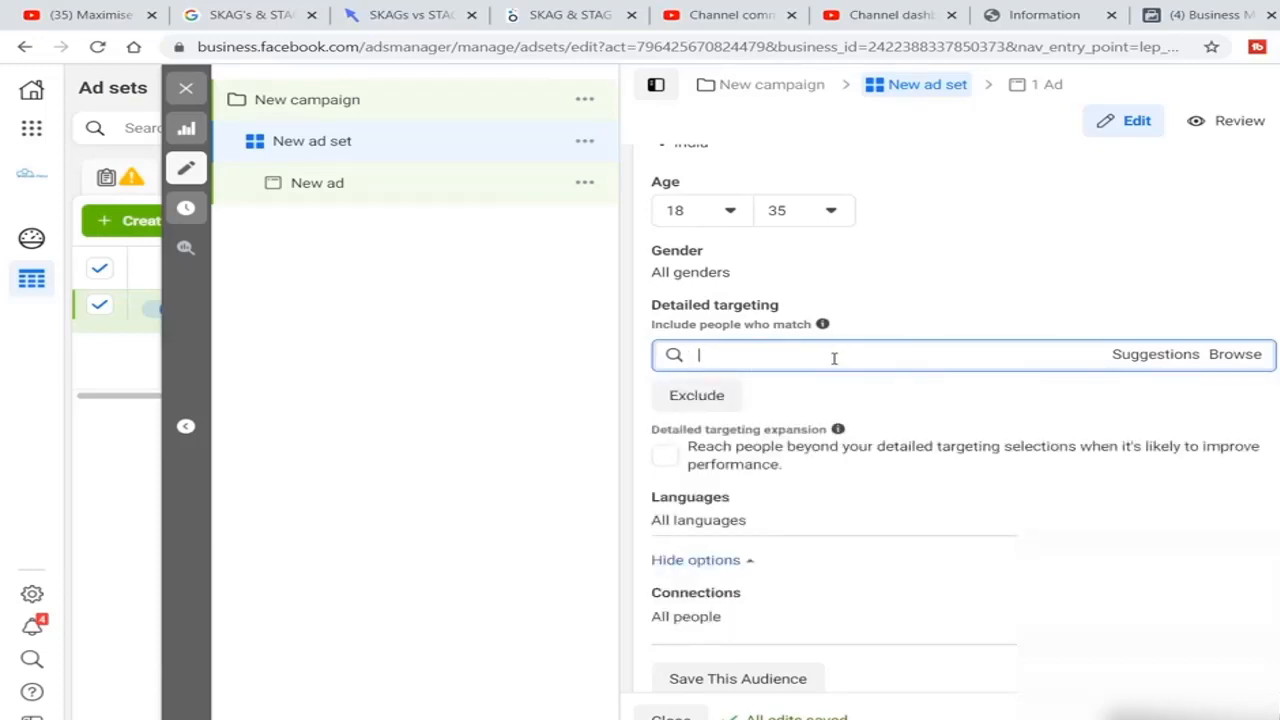
Search detailed targeting for "University of Delhi" and add the entry listed under Schools/Universities.
{"action": "type", "text": "University of Delhi"}
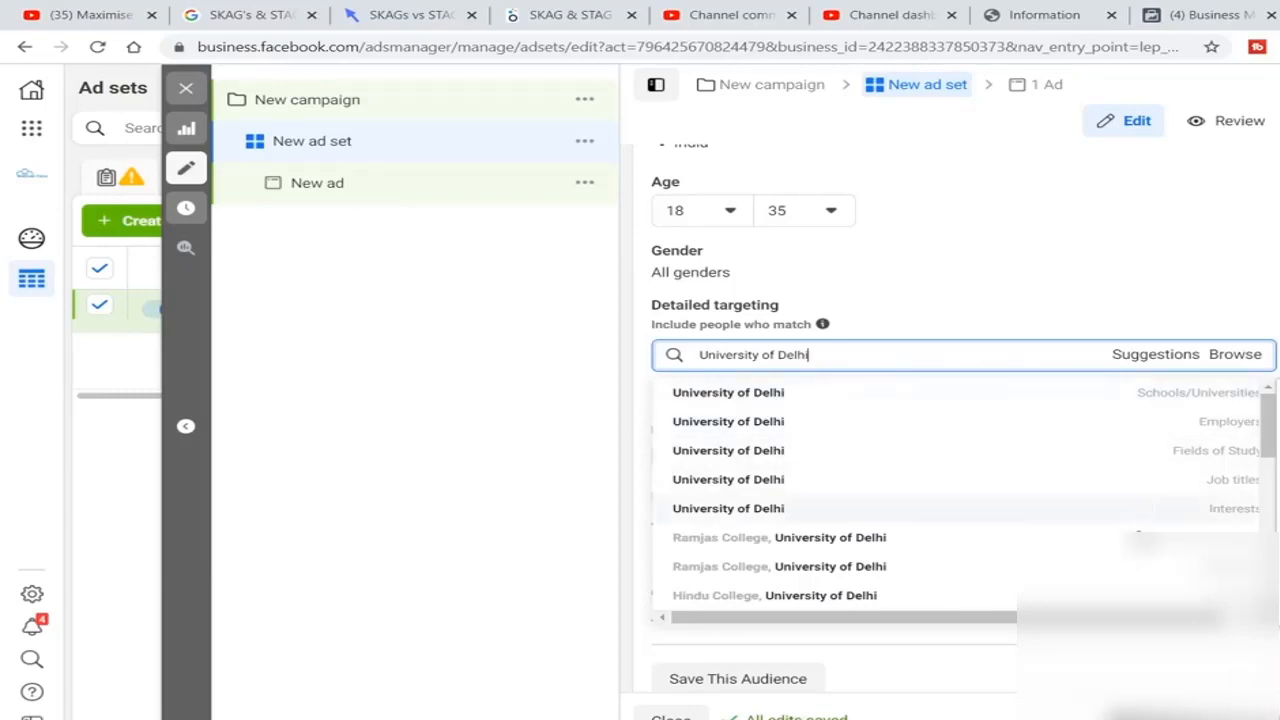
{"action": "left_click_drag", "start_coordinate": [1130, 617], "coordinate": [1138, 617]}
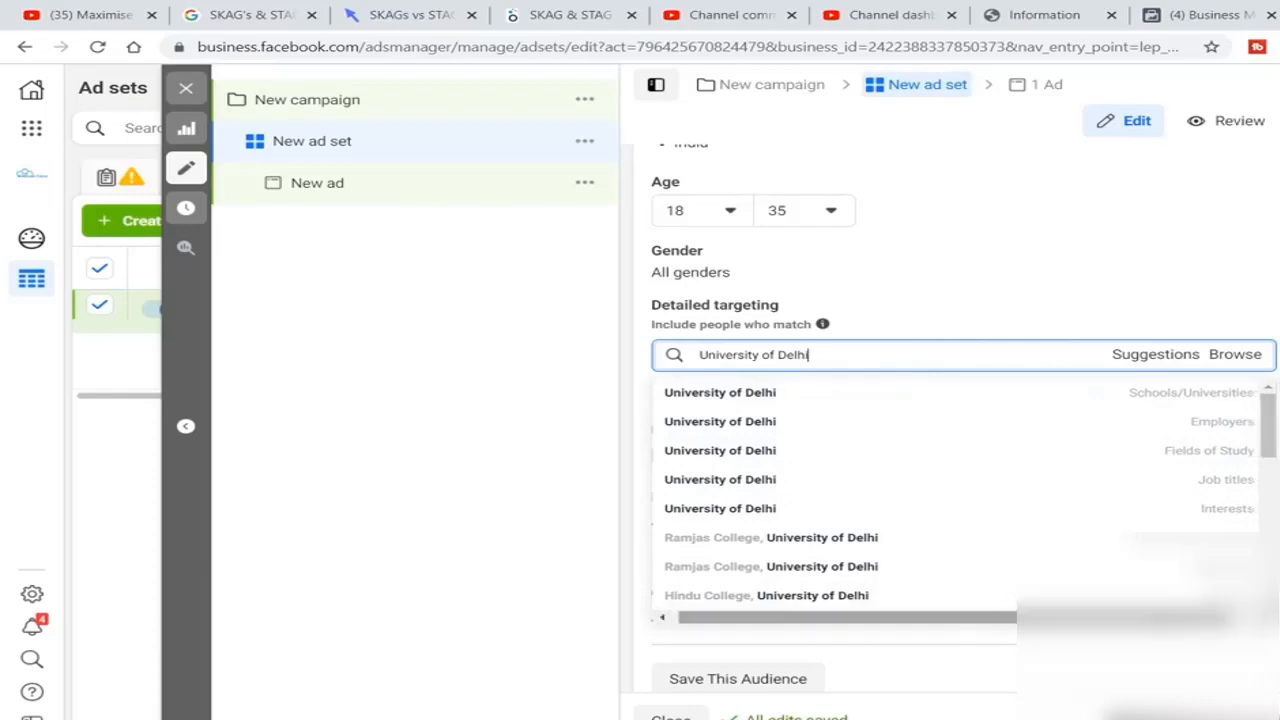
{"action": "left_click", "coordinate": [802, 396]}
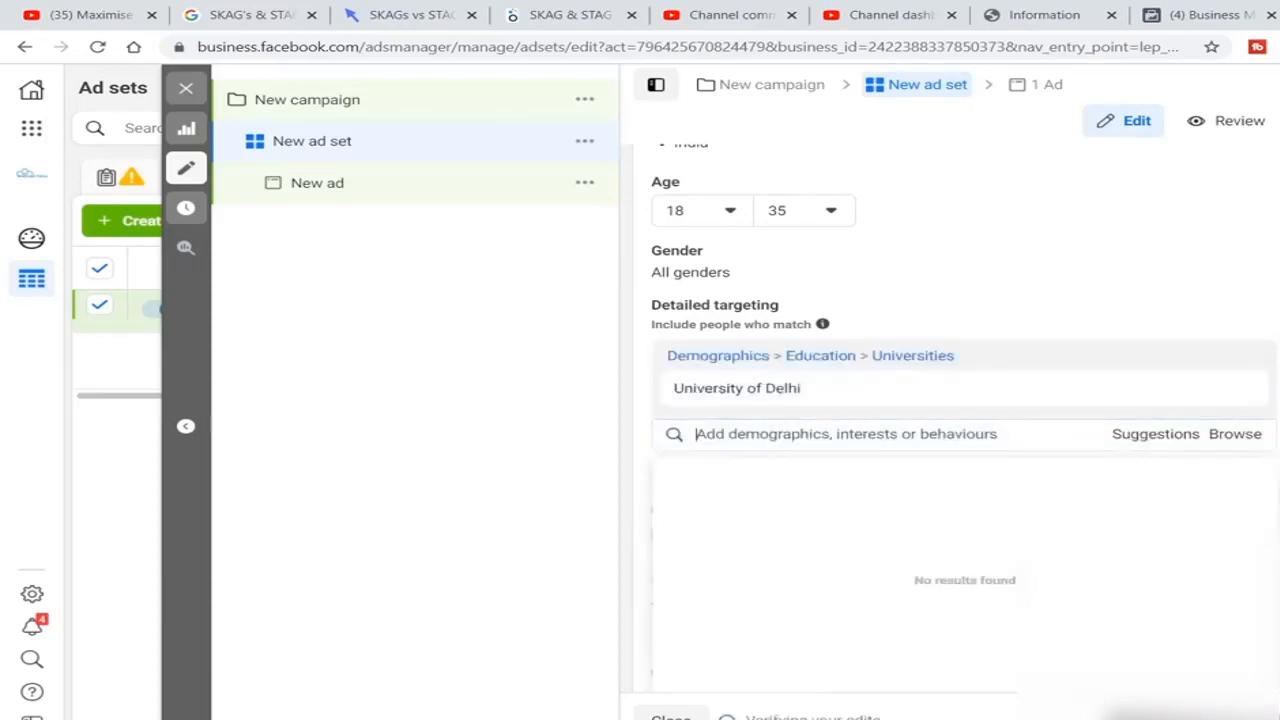
{"action": "scroll", "coordinate": [1066, 489], "scroll_direction": "down", "scroll_amount": 2}
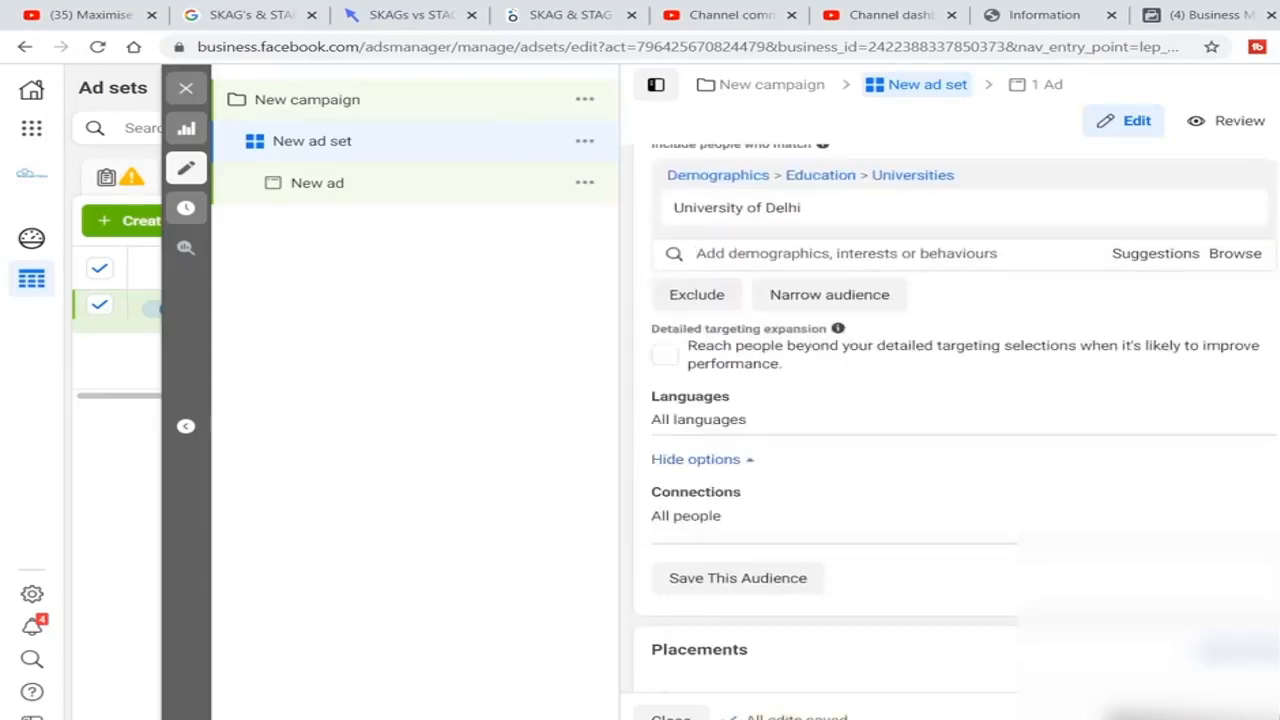
Set the ad set's daily budget to ₹500.
{"action": "scroll", "coordinate": [957, 426], "scroll_direction": "down", "scroll_amount": 5}
{"action": "scroll", "coordinate": [957, 426], "scroll_direction": "up", "scroll_amount": 9}
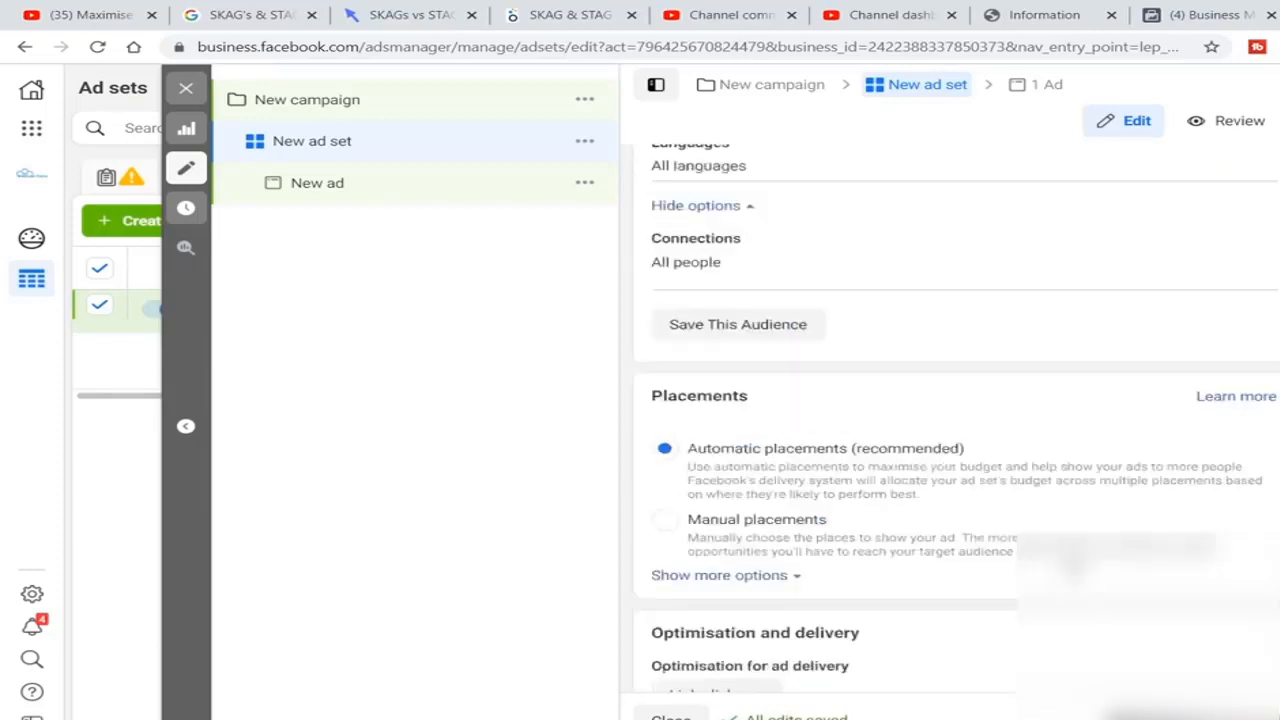
{"action": "scroll", "coordinate": [957, 426], "scroll_direction": "up", "scroll_amount": 5}
{"action": "left_click", "coordinate": [986, 263]}
{"action": "key", "text": "ctrl+a"}
{"action": "key", "text": "BackSpace"}
{"action": "type", "text": "500"}
{"action": "left_click", "coordinate": [1112, 347]}
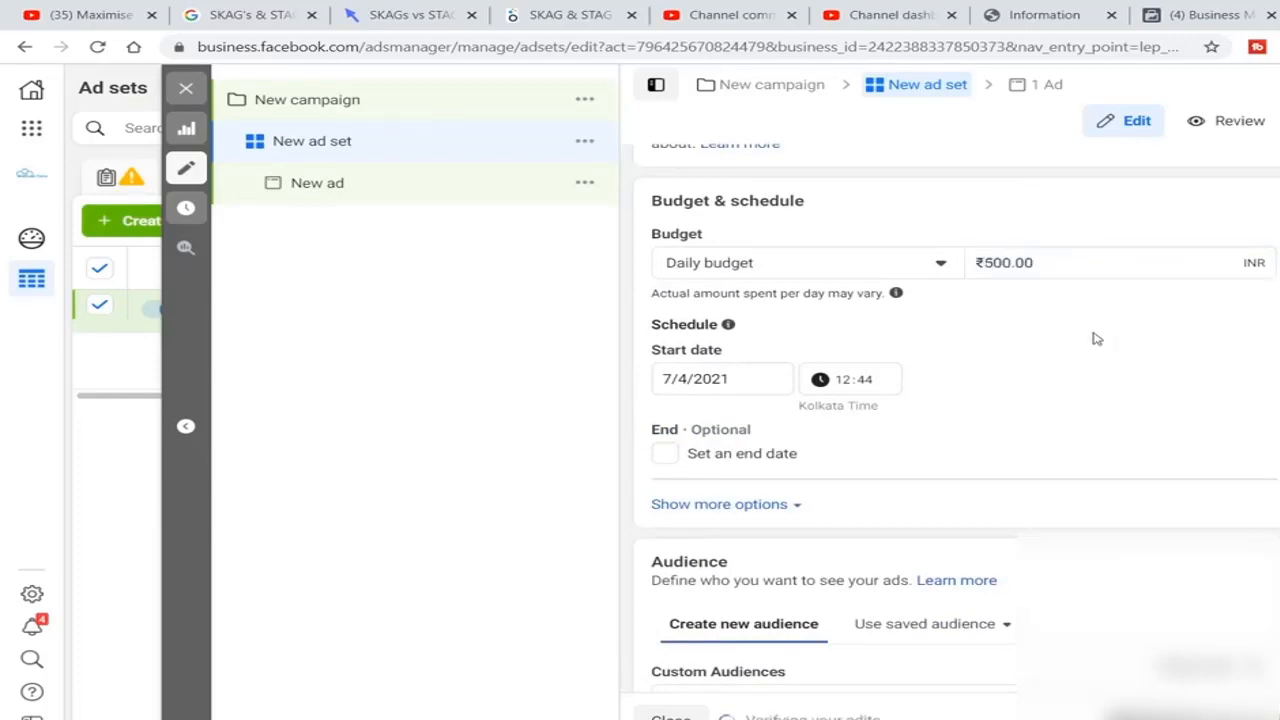
{"action": "scroll", "coordinate": [1051, 520], "scroll_direction": "down", "scroll_amount": 1}
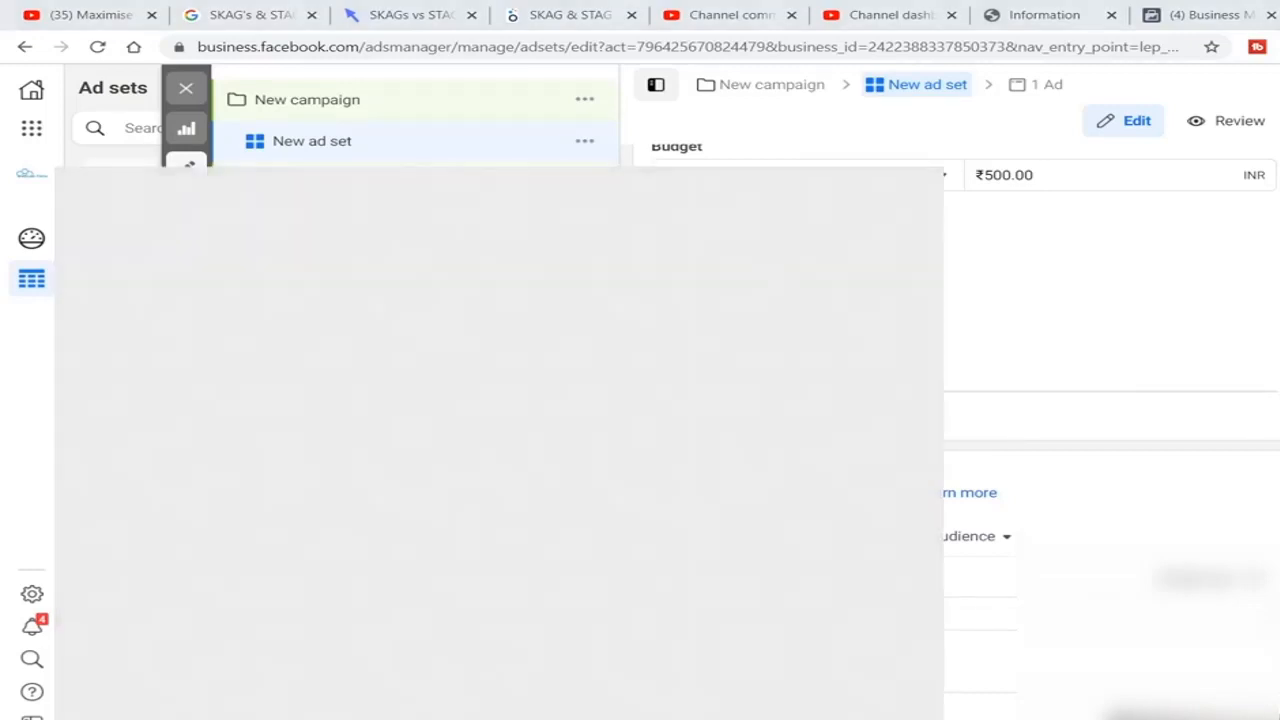
Switch to Notepad, note the range 6.7K-19K, and enlarge the displayed text.
{"action": "key", "text": "alt+Tab"}
{"action": "type", "text": "6.7K-19K"}
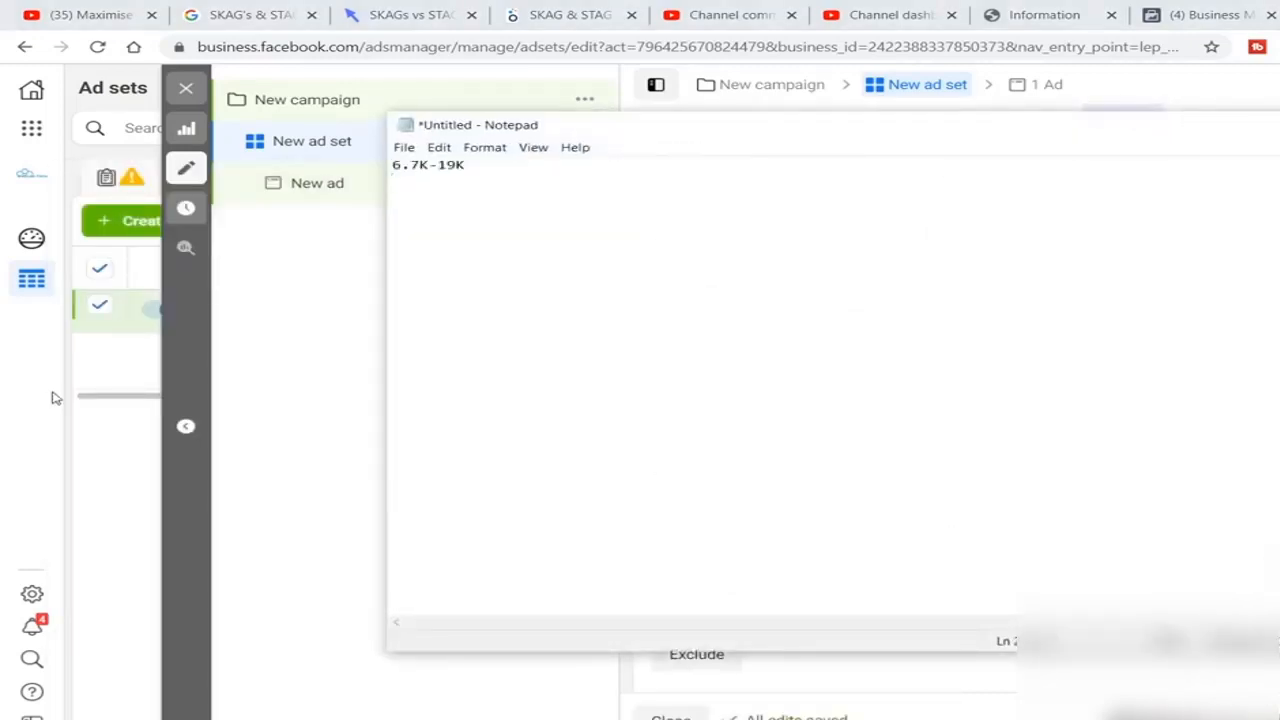
{"action": "key", "text": "ctrl+plus"}
{"action": "key", "text": "ctrl+plus"}
{"action": "key", "text": "ctrl+plus"}
{"action": "key", "text": "ctrl+plus"}
{"action": "key", "text": "ctrl+plus"}
{"action": "key", "text": "ctrl+plus"}
{"action": "key", "text": "ctrl+plus"}
{"action": "key", "text": "ctrl+plus"}
{"action": "key", "text": "ctrl+plus"}
{"action": "key", "text": "ctrl+plus"}
{"action": "key", "text": "Up"}
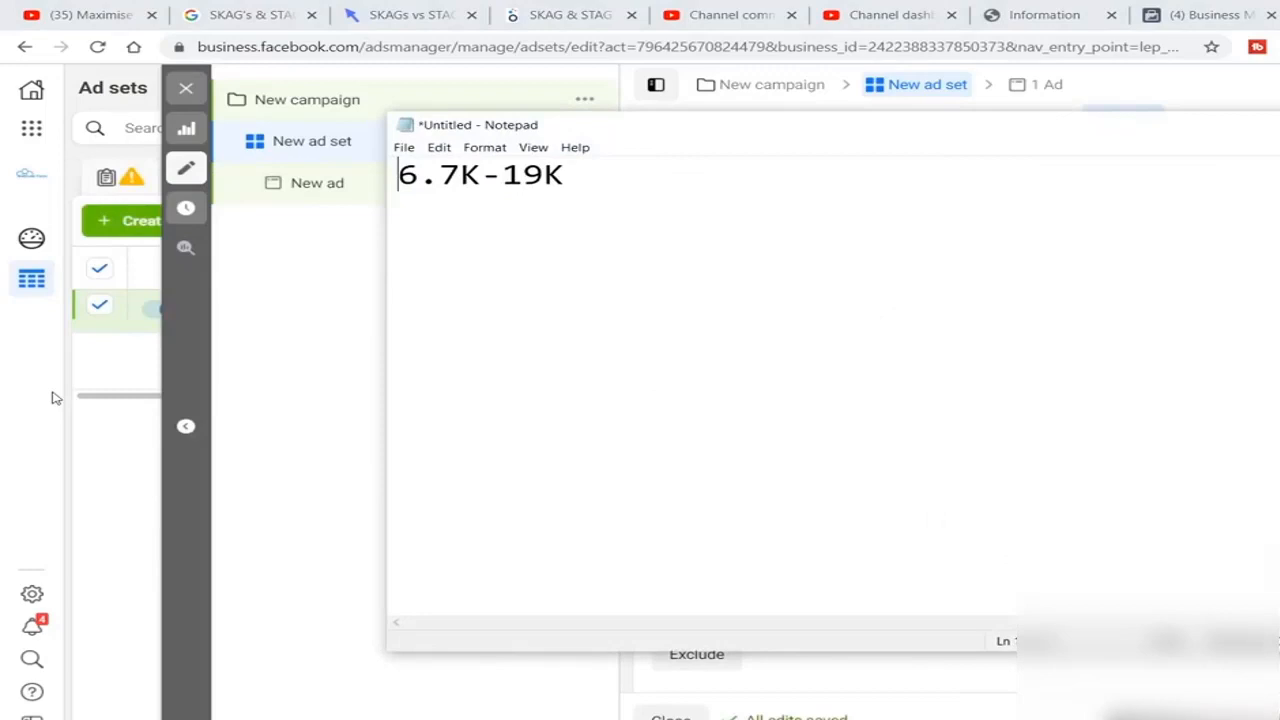
Add the heading "Delhi University -> Students" on its own line above the 6.7K-19K range.
{"action": "key", "text": "Return"}
{"action": "key", "text": "Up"}
{"action": "type", "text": "Delhi Unvie"}
{"action": "type", "text": "r"}
{"action": "key", "text": "BackSpace"}
{"action": "key", "text": "BackSpace"}
{"action": "key", "text": "BackSpace"}
{"action": "key", "text": "BackSpace"}
{"action": "type", "text": "iversity -> St"}
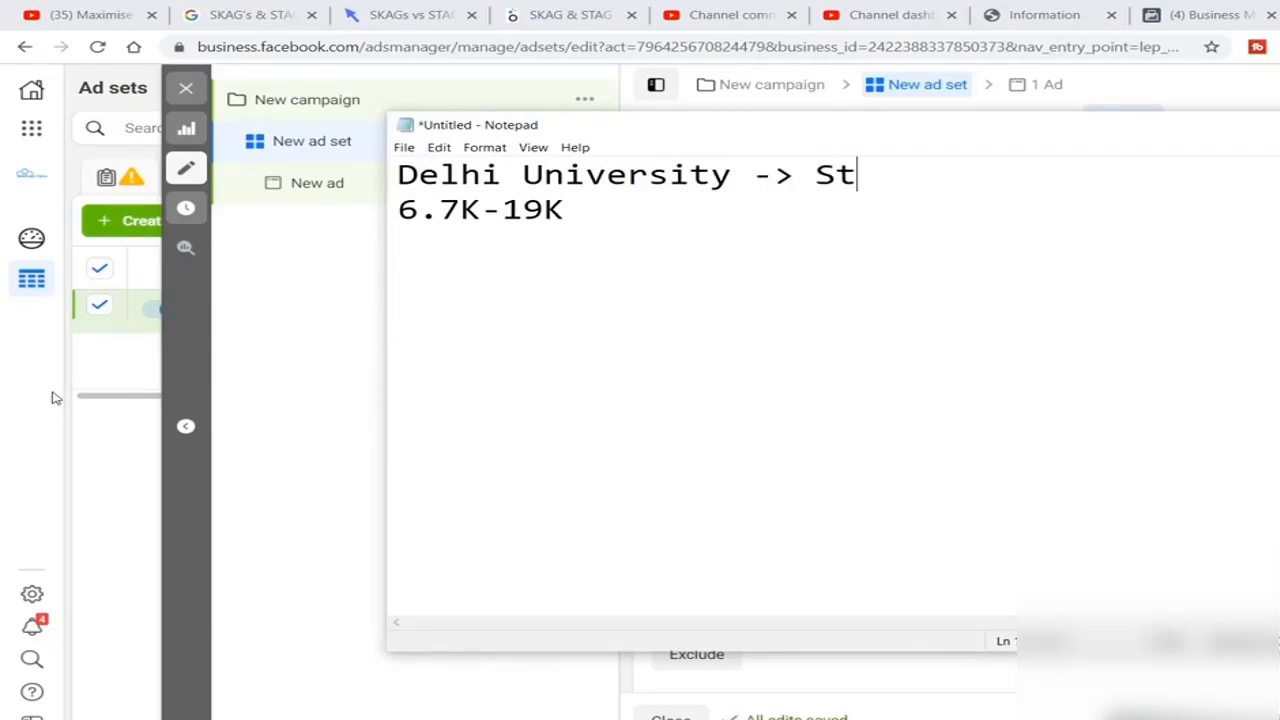
{"action": "type", "text": "udetn"}
{"action": "key", "text": "BackSpace"}
{"action": "key", "text": "BackSpace"}
{"action": "type", "text": "nts "}
{"action": "type", "text": "6.7K-19K"}
Add the line "AMity UNiversity -> Students" below the 6.7K-19K range.
{"action": "key", "text": "Return"}
{"action": "type", "text": "AMity"}
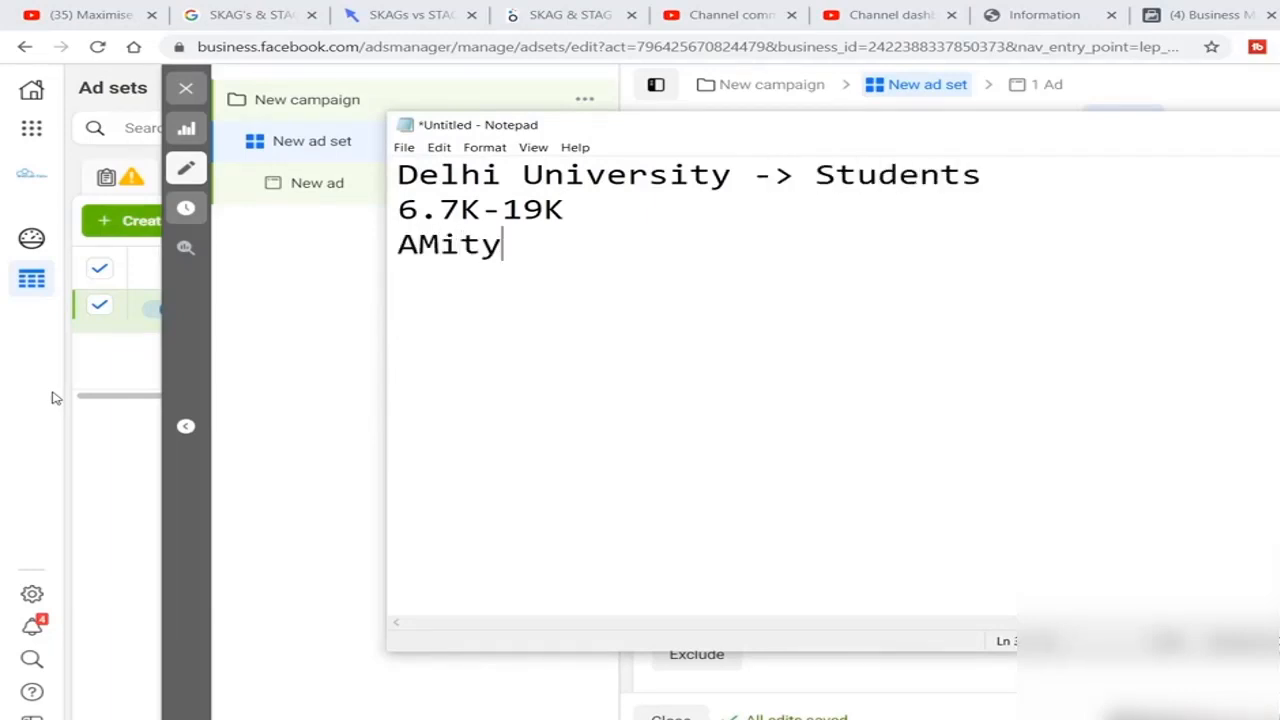
{"action": "type", "text": " UNiversity "}
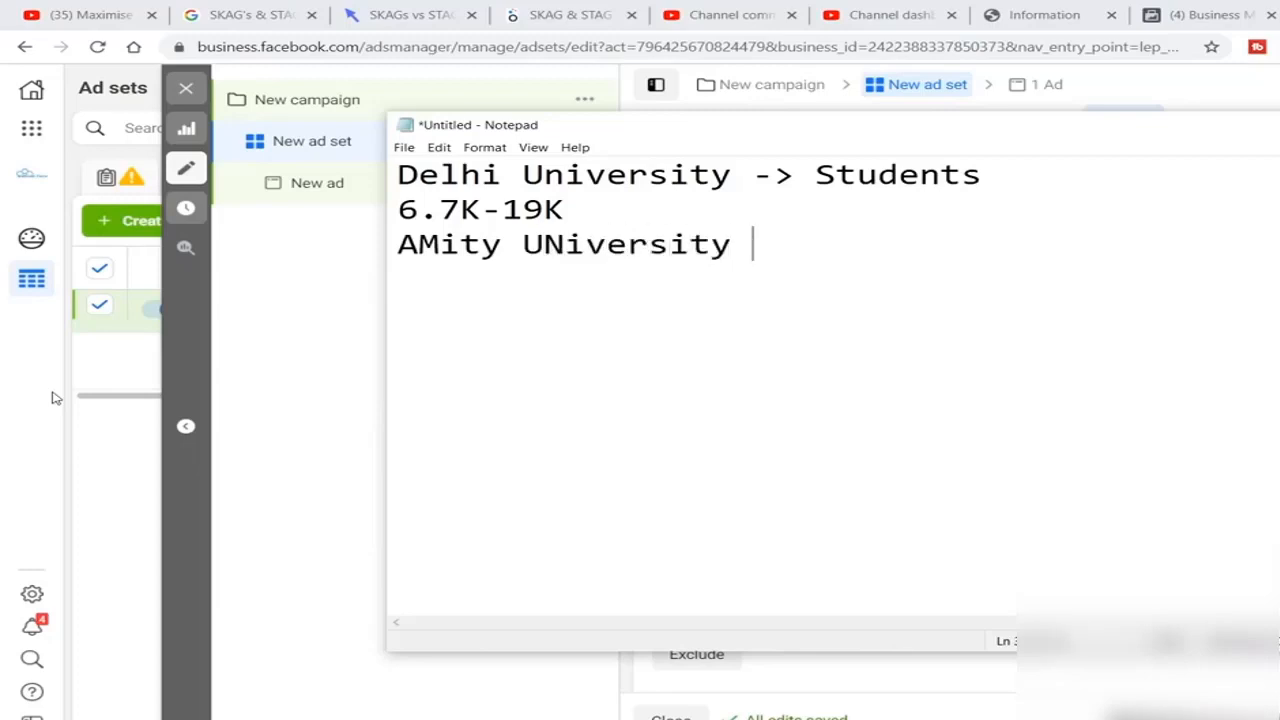
{"action": "type", "text": "-> Students"}
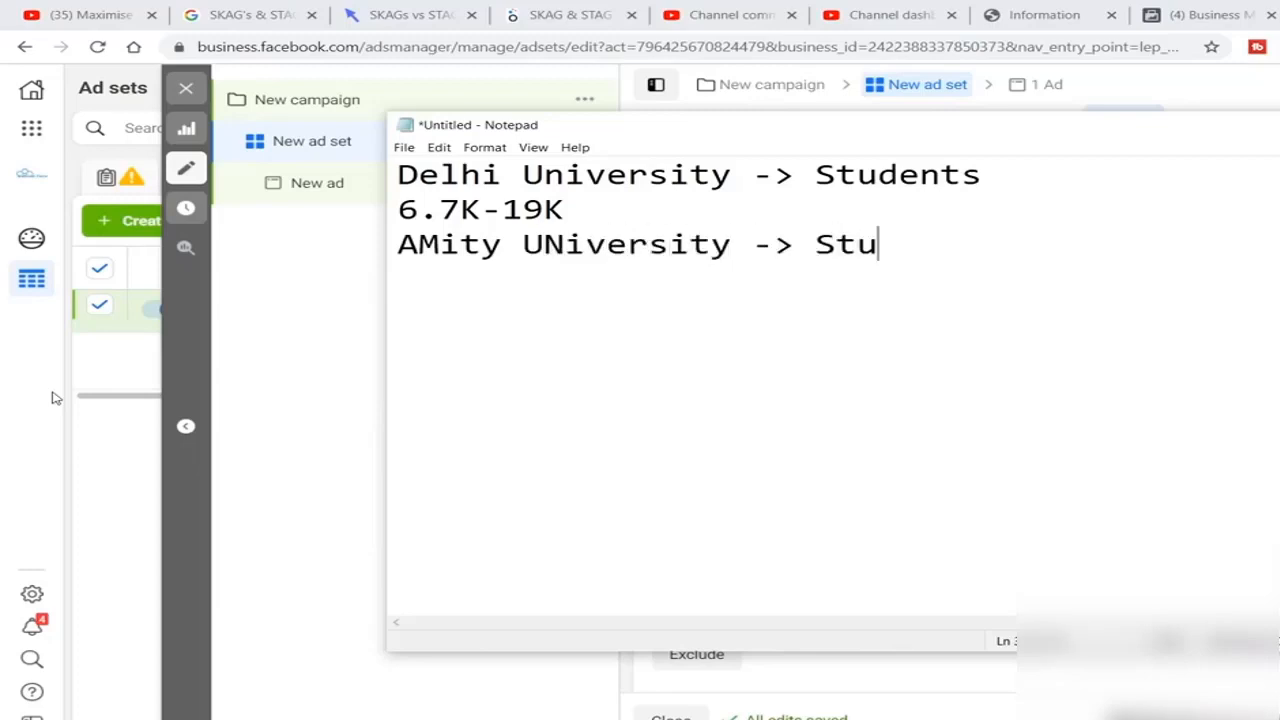
{"action": "key", "text": "Return"}
{"action": "key", "text": "Return"}
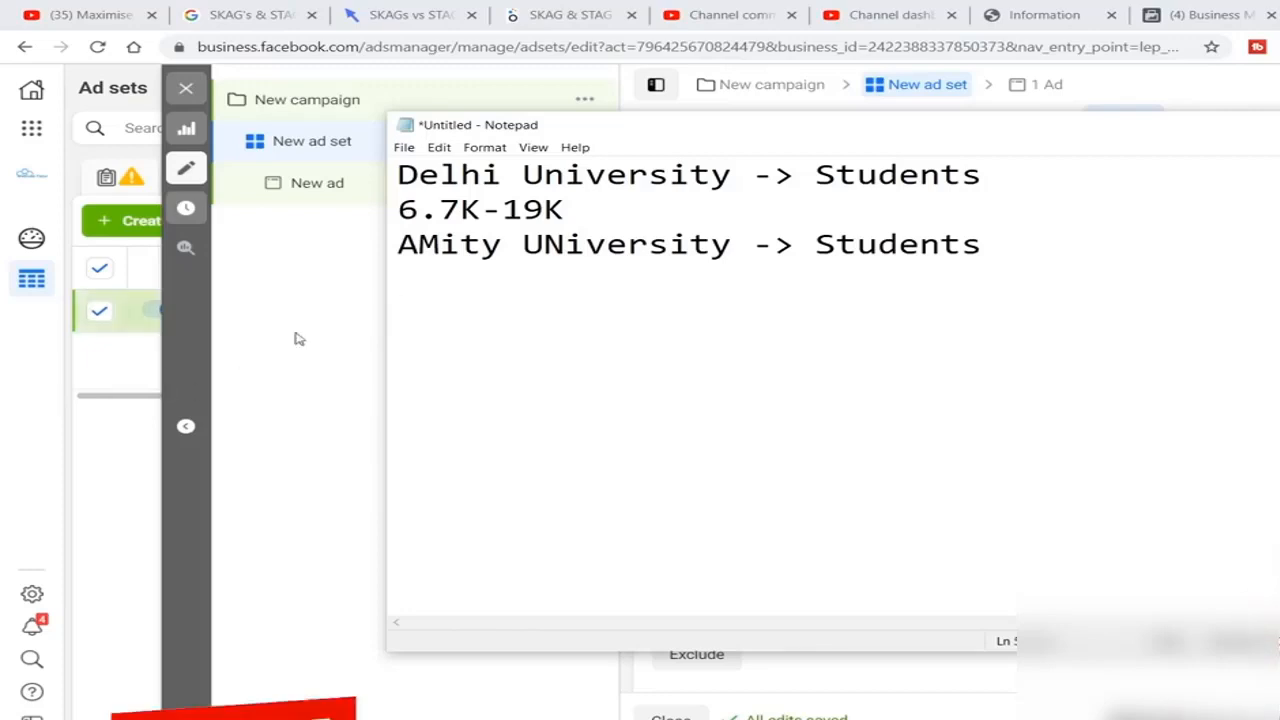
Insert "Delhi University +" at the start of the Amity University line.
{"action": "key", "text": "Up"}
{"action": "key", "text": "Up"}
{"action": "type", "text": "Delhi "}
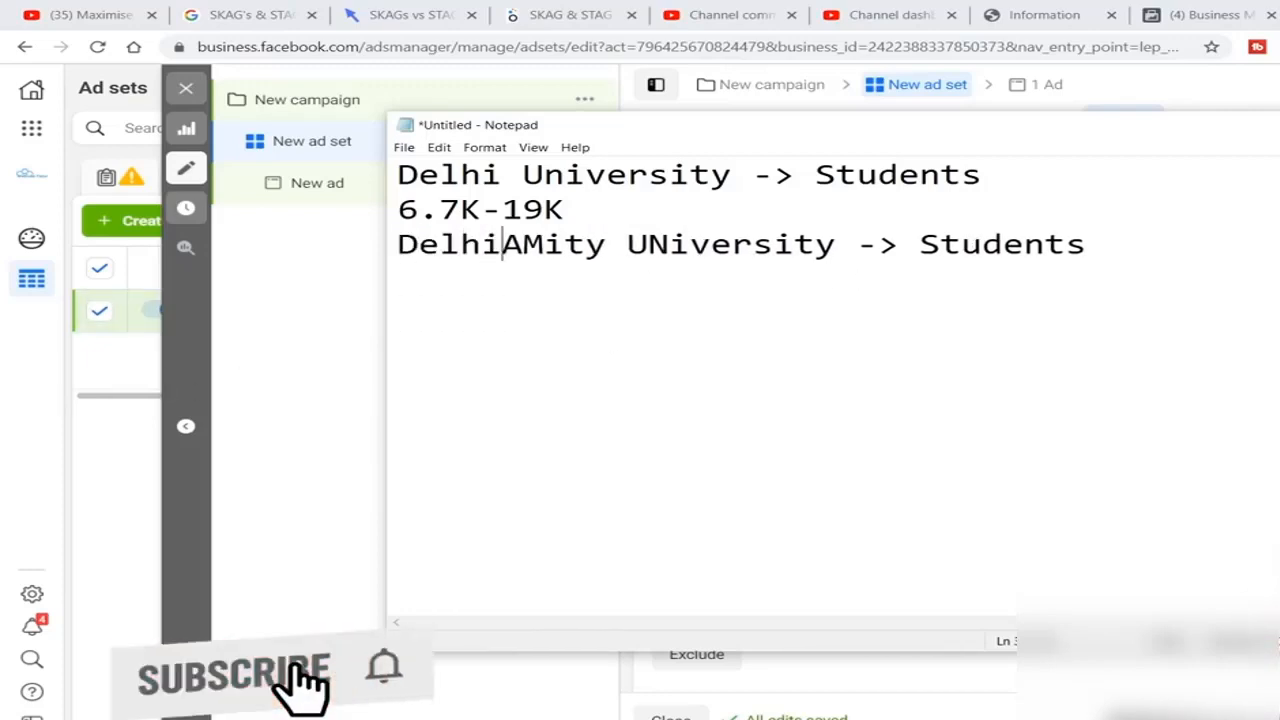
{"action": "type", "text": "University _"}
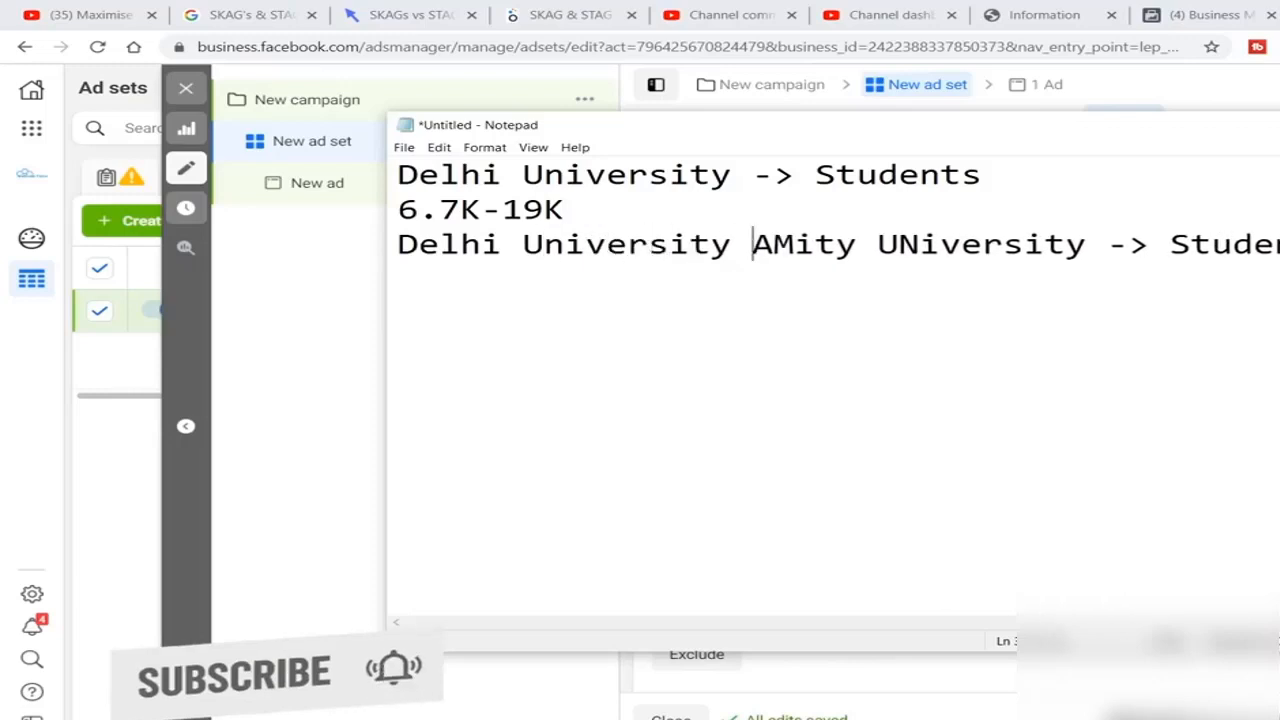
{"action": "key", "text": "BackSpace"}
{"action": "type", "text": "+"}
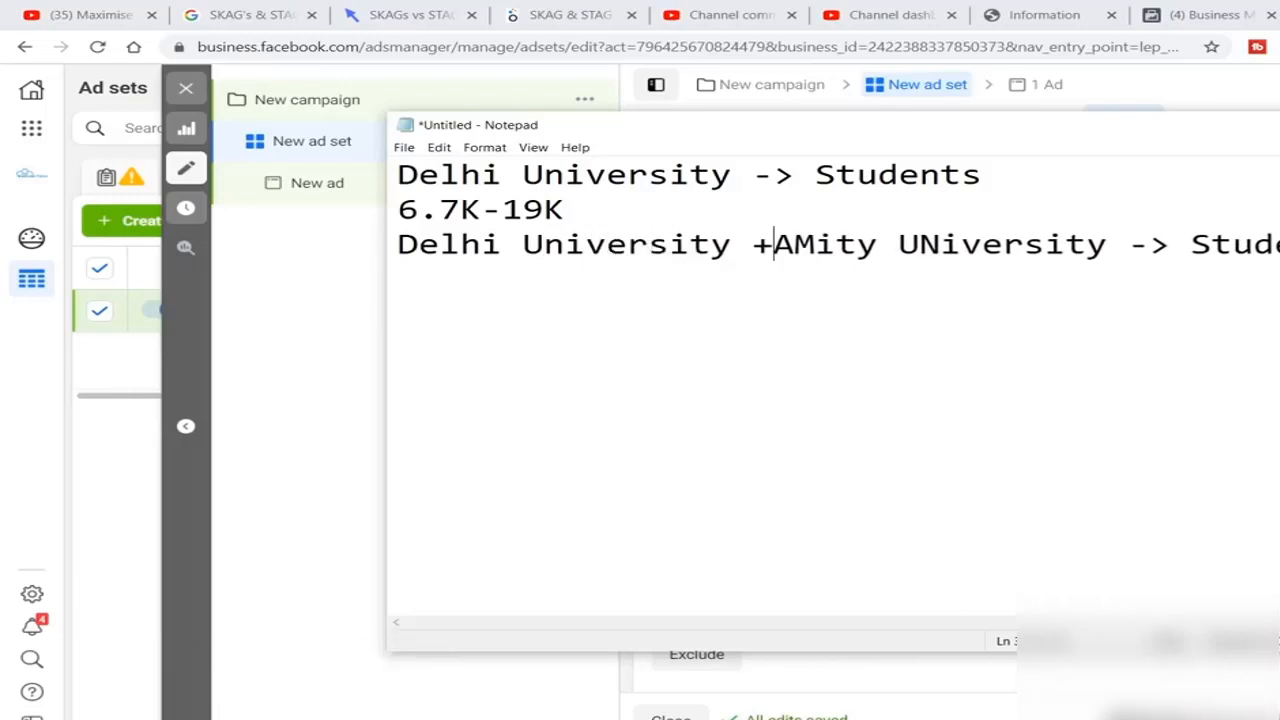
Switch to Ads Manager and add the Schools/Universities entry for Amity University to the ad set's detailed targeting.
{"action": "key", "text": "alt+Tab"}
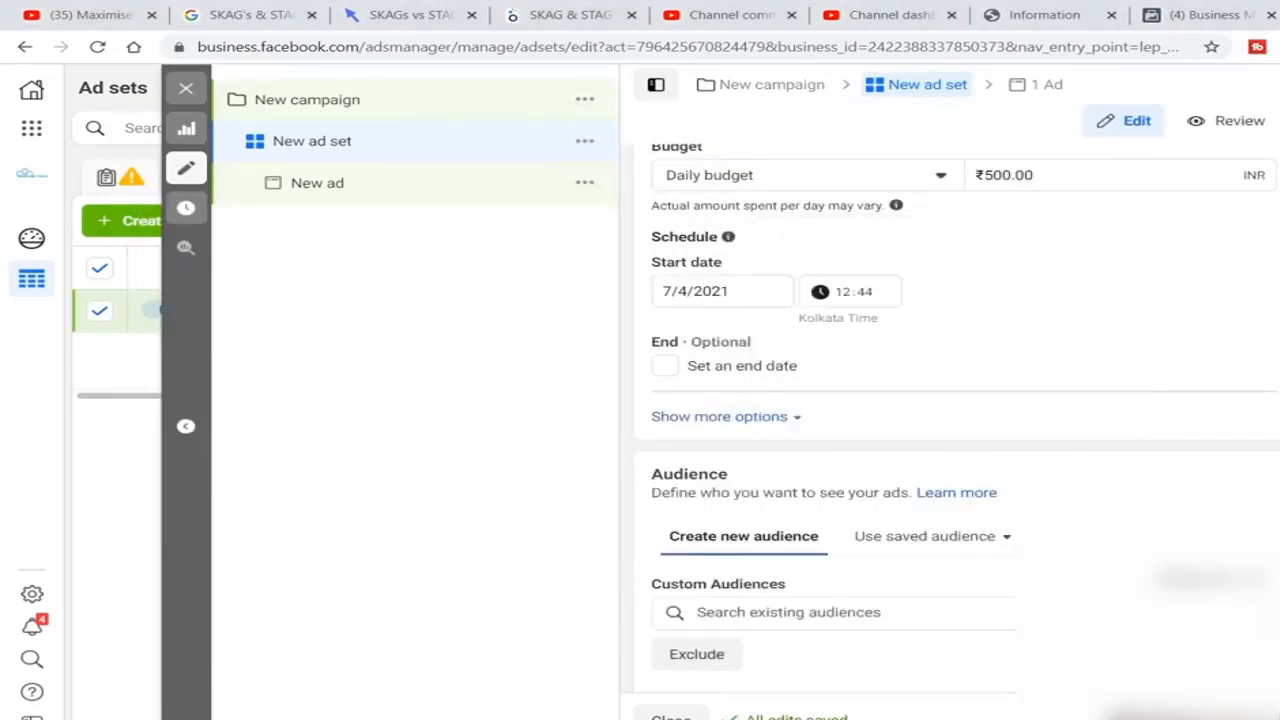
{"action": "scroll", "coordinate": [1222, 264], "scroll_direction": "down", "scroll_amount": 2}
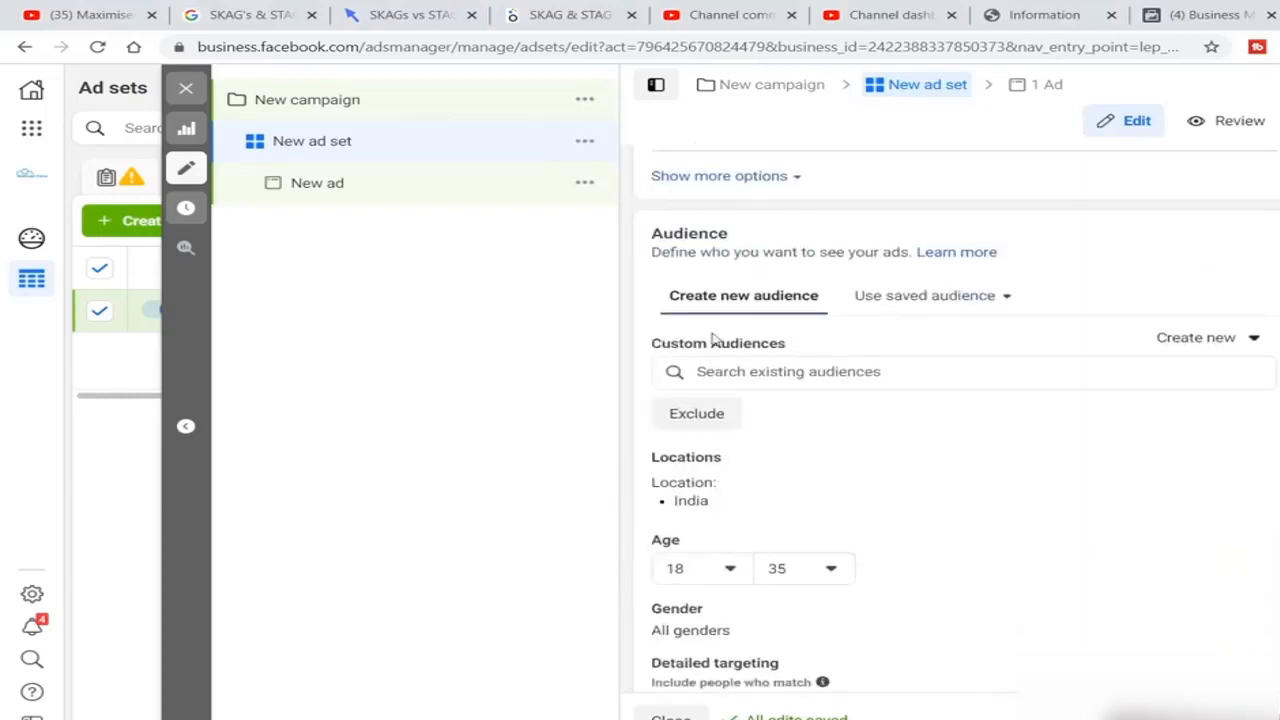
{"action": "scroll", "coordinate": [1017, 486], "scroll_direction": "down", "scroll_amount": 4}
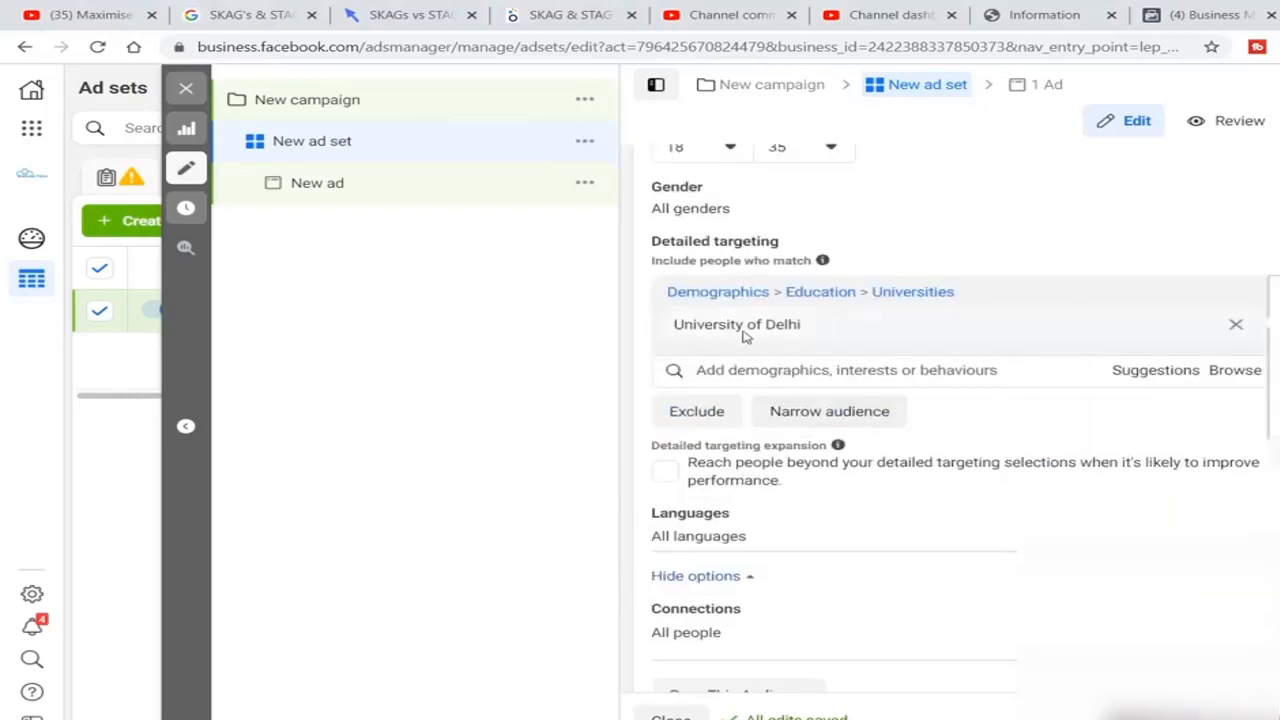
{"action": "left_click", "coordinate": [800, 372]}
{"action": "type", "text": "Amit"}
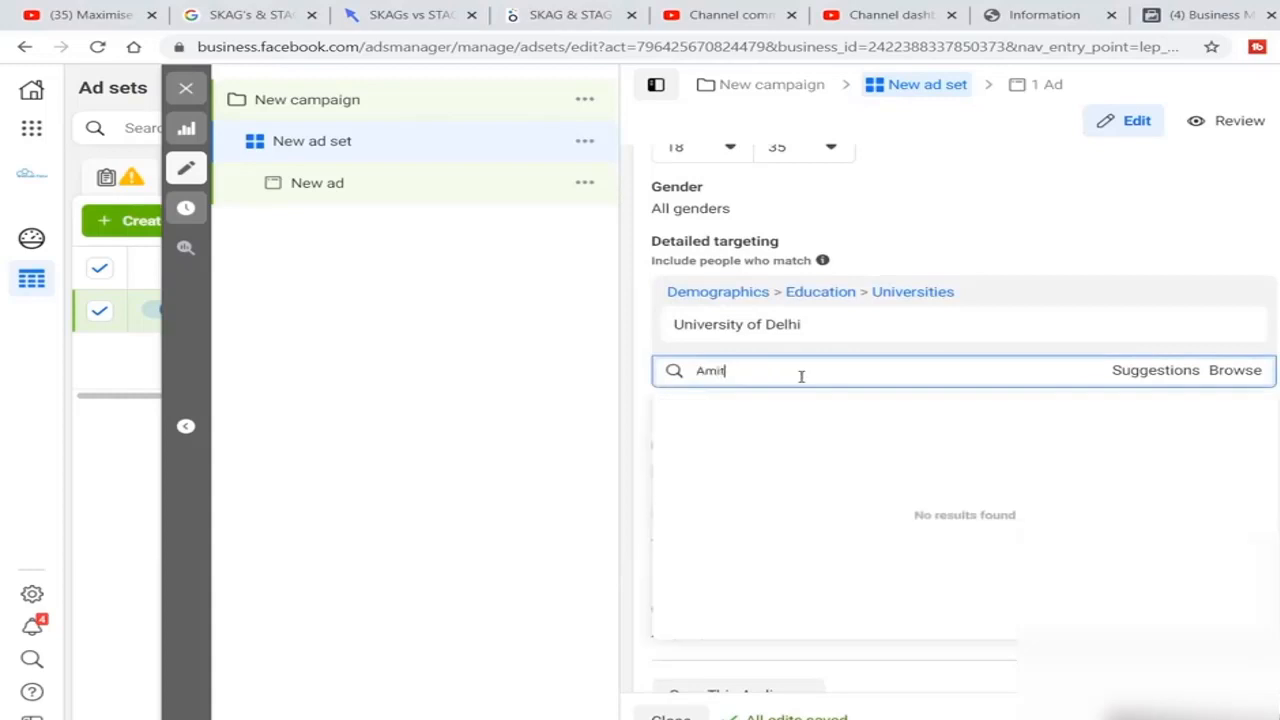
{"action": "type", "text": "y"}
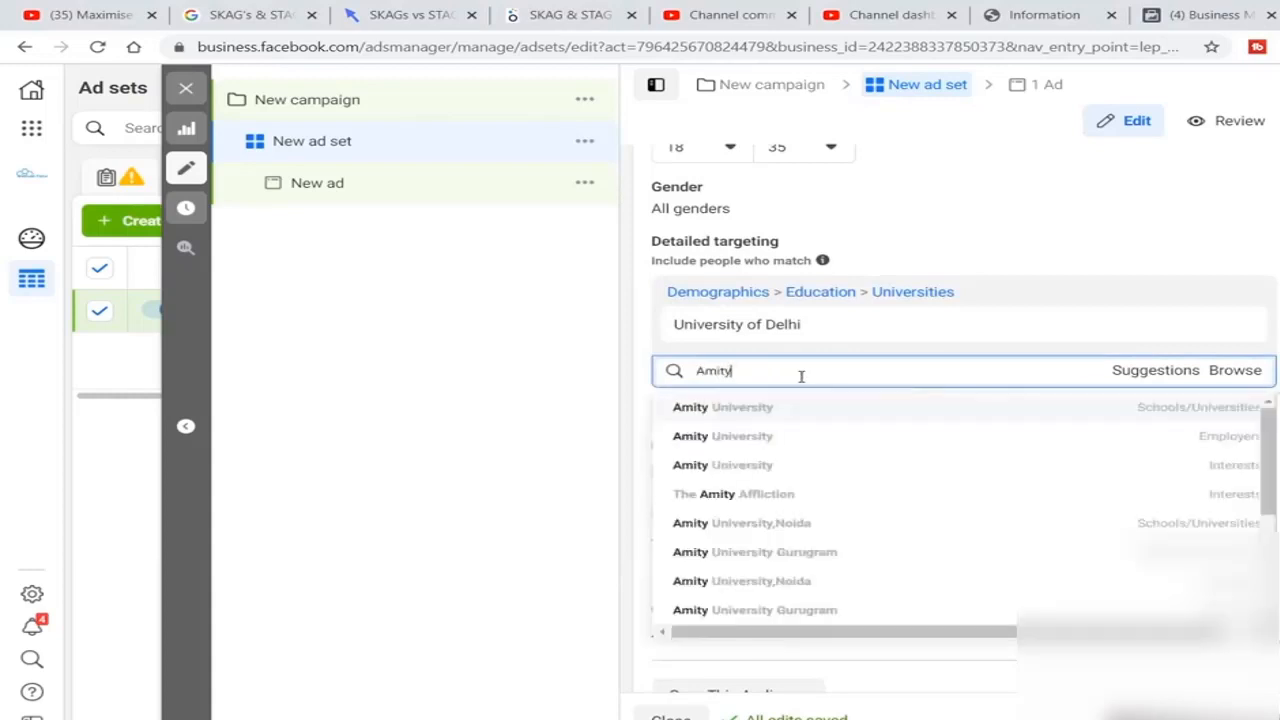
{"action": "left_click", "coordinate": [740, 407]}
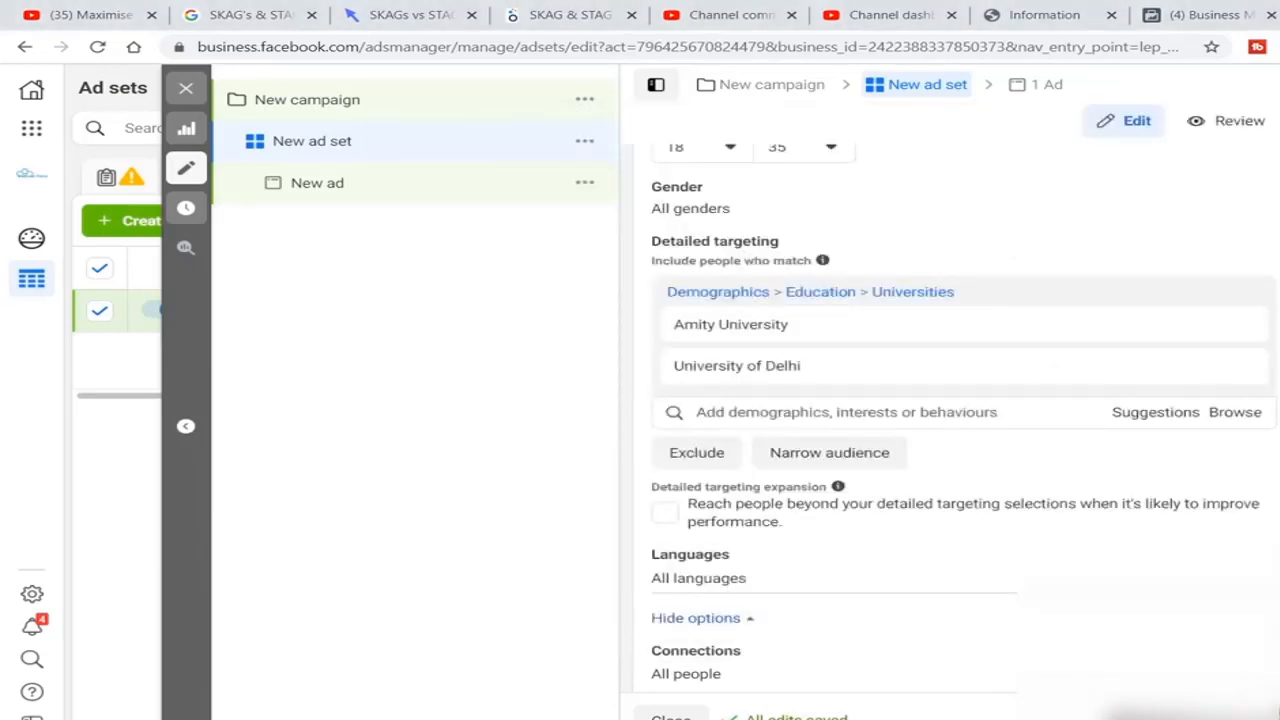
Switch to Notepad and write "Increase" below the Delhi and Amity University line.
{"action": "key", "text": "alt+Tab"}
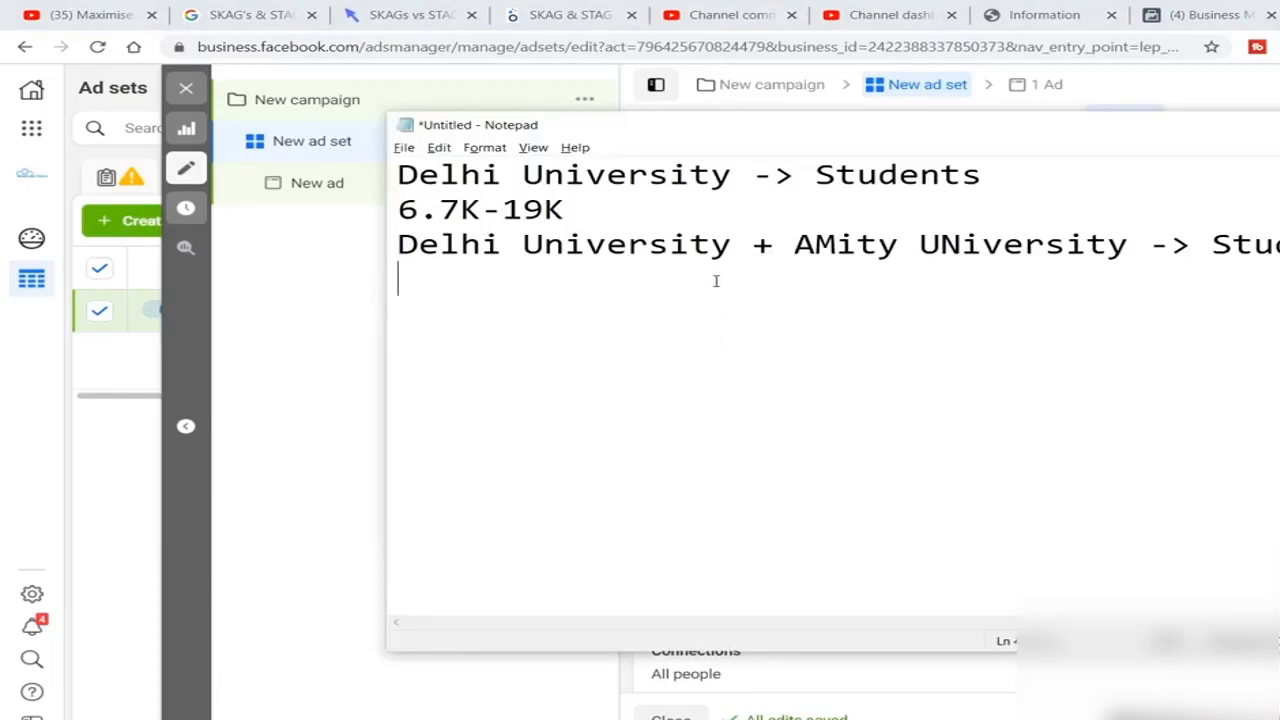
{"action": "type", "text": "Incerase"}
{"action": "key", "text": "BackSpace"}
{"action": "key", "text": "BackSpace"}
{"action": "key", "text": "BackSpace"}
{"action": "key", "text": "BackSpace"}
{"action": "key", "text": "BackSpace"}
{"action": "type", "text": "rease"}
Switch to Ads Manager and add Master of Business Administration from Fields of Study to the included detailed targeting.
{"action": "key", "text": "alt+Tab"}
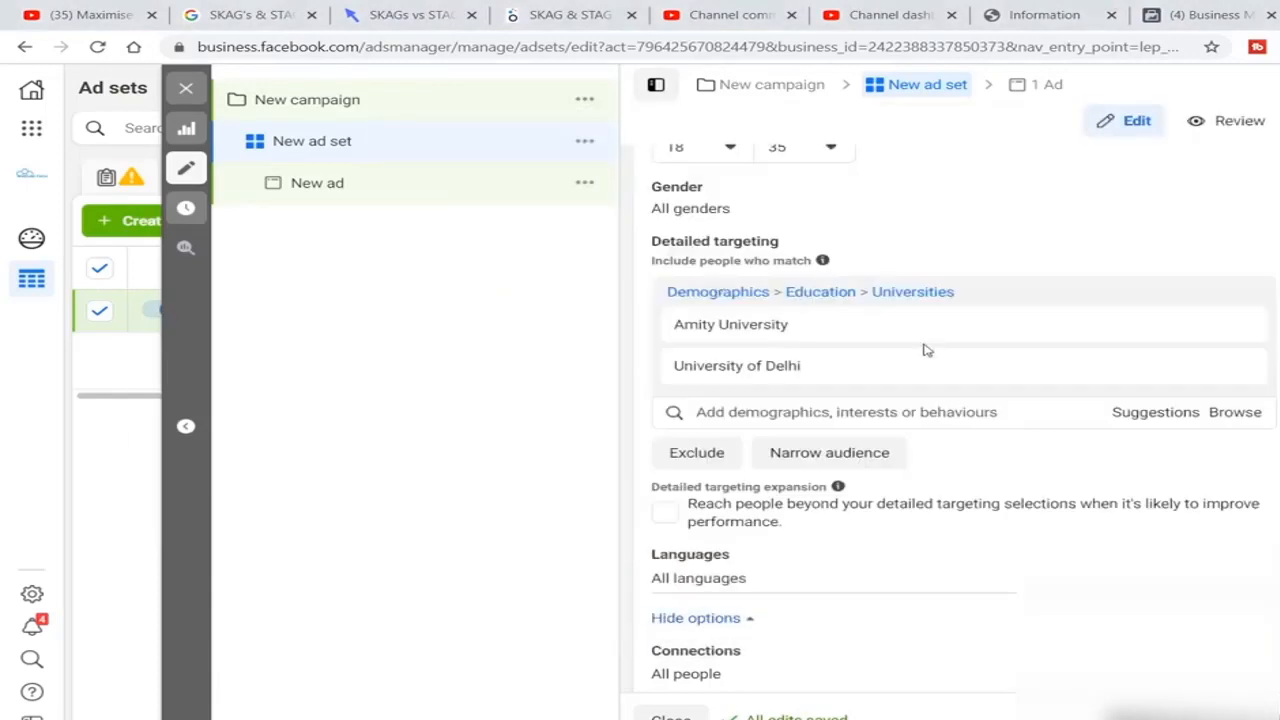
{"action": "left_click", "coordinate": [828, 416]}
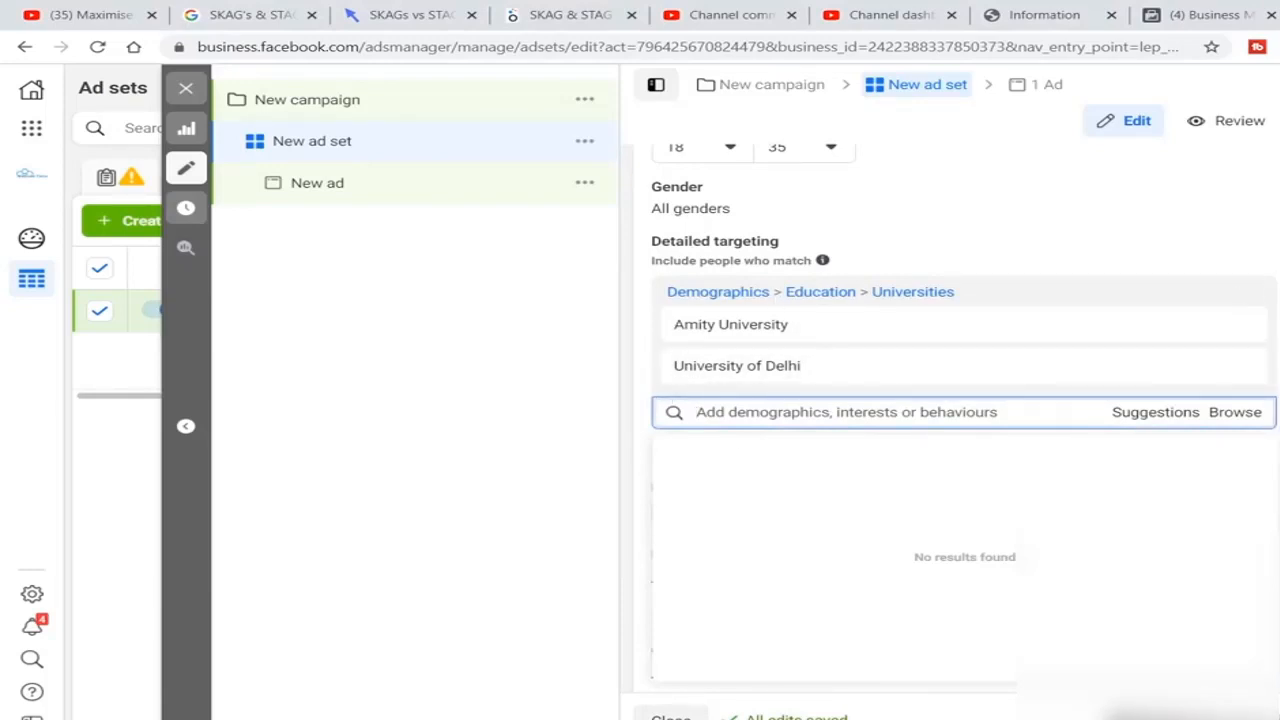
{"action": "key", "text": "Escape"}
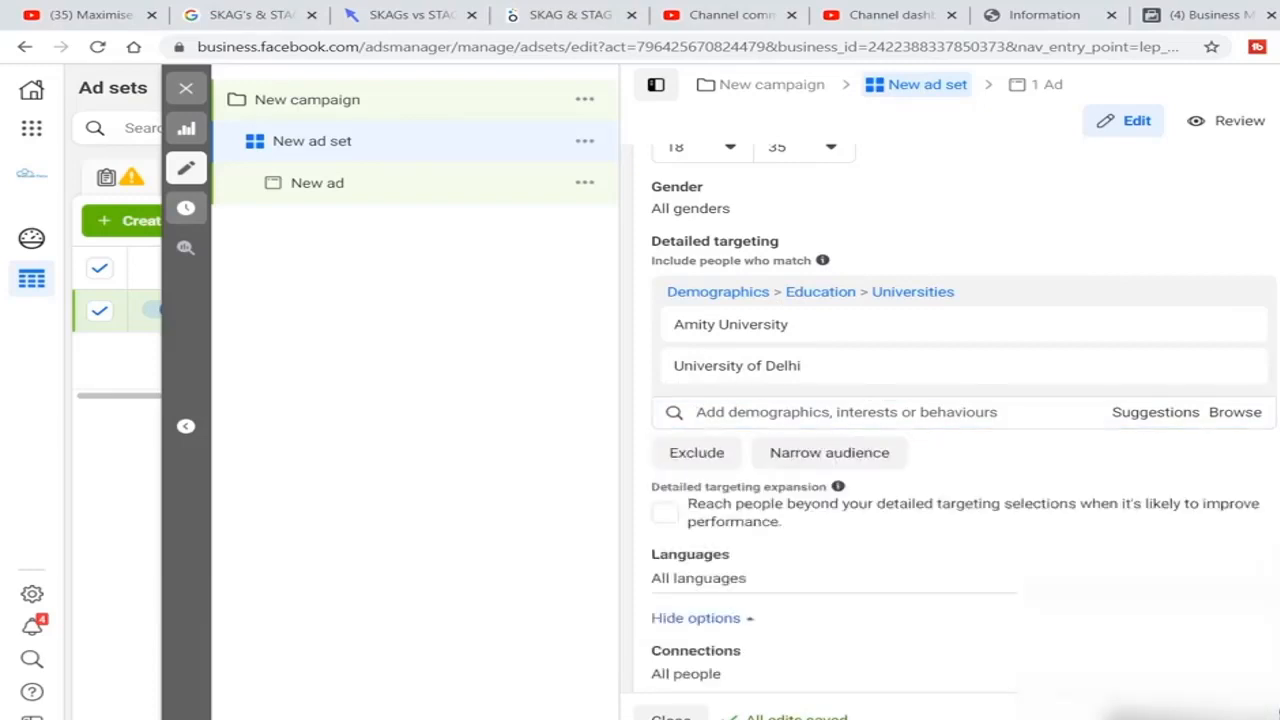
{"action": "left_click", "coordinate": [978, 425]}
{"action": "type", "text": "Master of Business"}
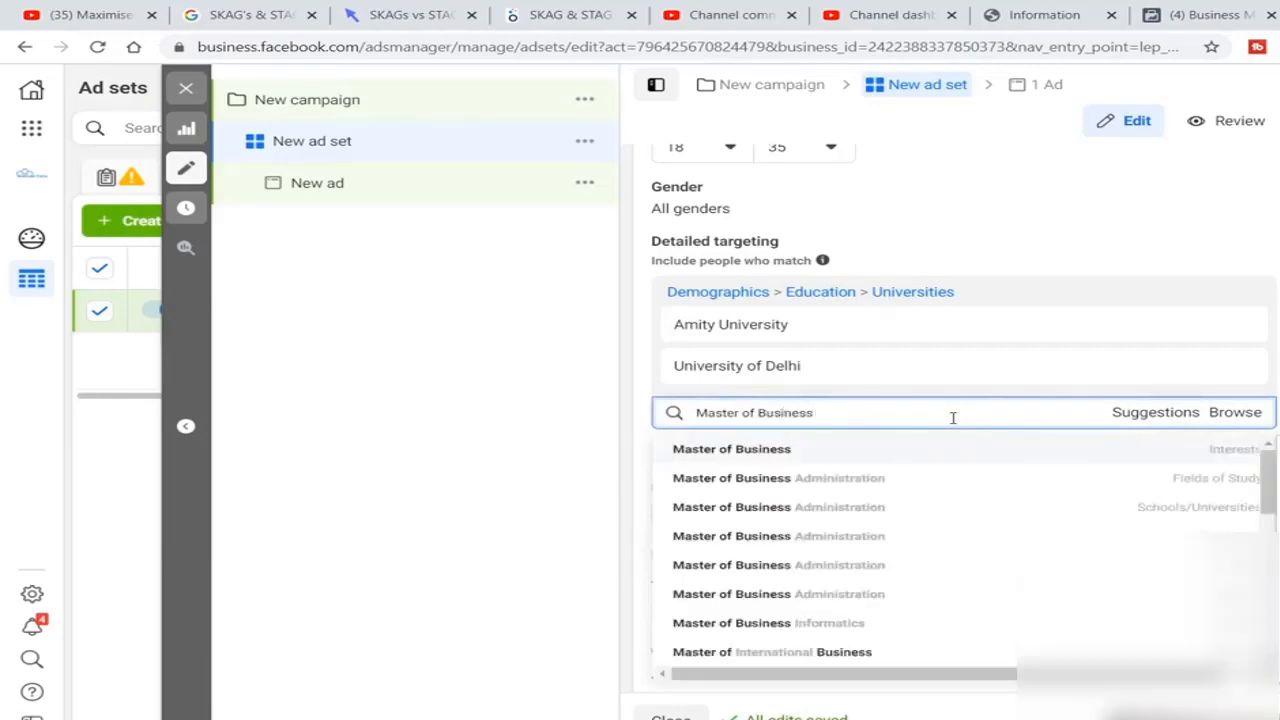
{"action": "left_click", "coordinate": [773, 478]}
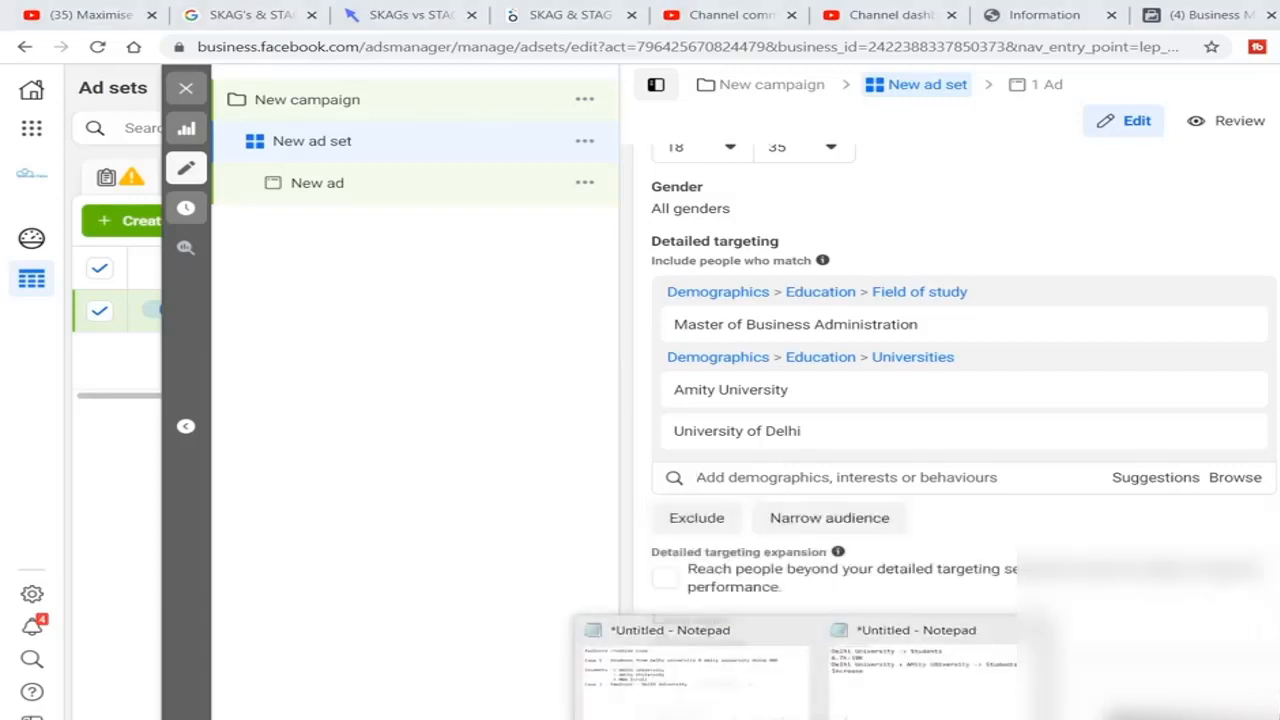
Switch to the Notepad audience note and replace its text with the lines "Delhi univeristy = 1000" and "Amity Unviersity = 1000".
{"action": "left_click", "coordinate": [971, 678]}
{"action": "key", "text": "ctrl+a"}
{"action": "key", "text": "BackSpace"}
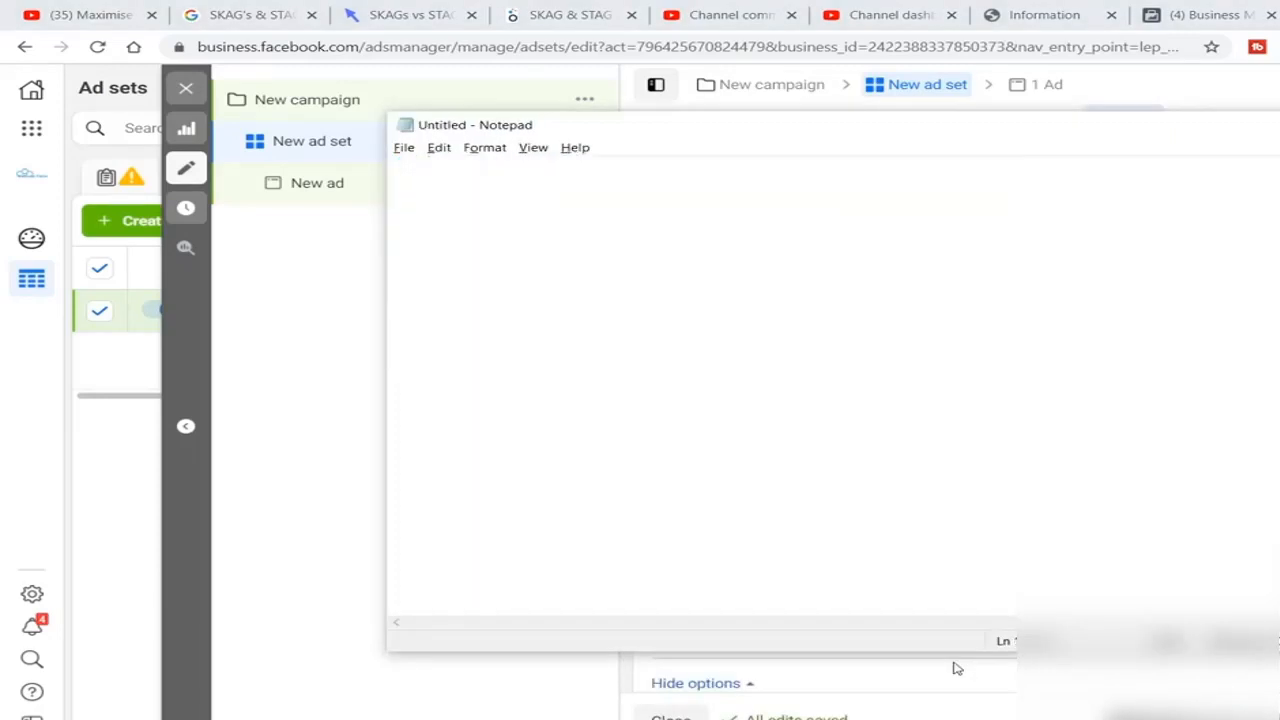
{"action": "type", "text": "Delhi uno"}
{"action": "key", "text": "BackSpace"}
{"action": "type", "text": "iv"}
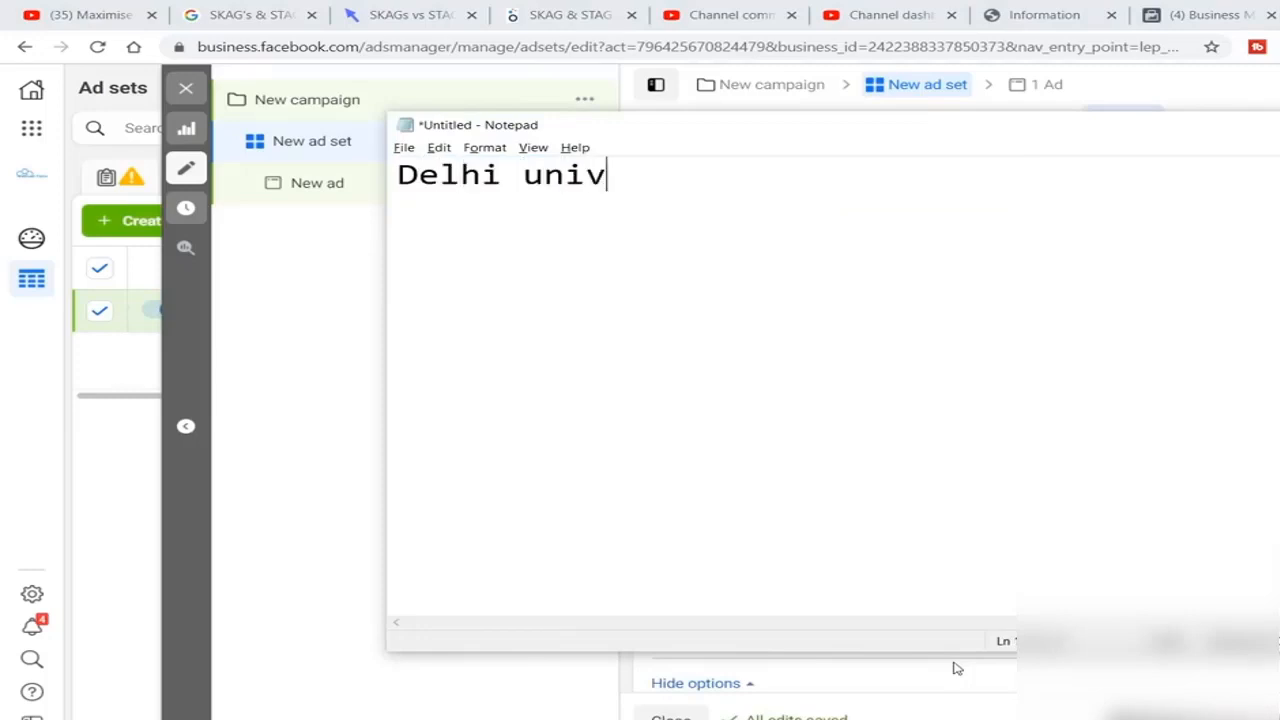
{"action": "type", "text": "eristy = 1000"}
{"action": "key", "text": "Return"}
{"action": "type", "text": "Amity "}
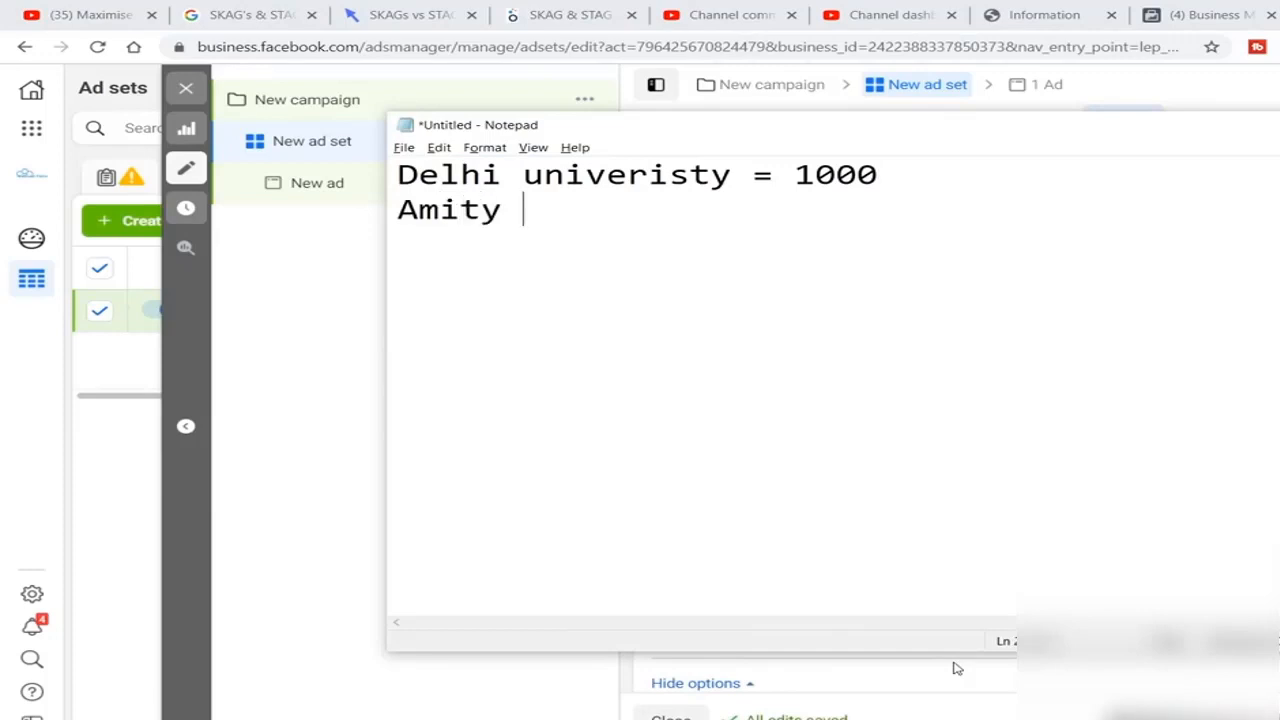
{"action": "type", "text": "Unviersity "}
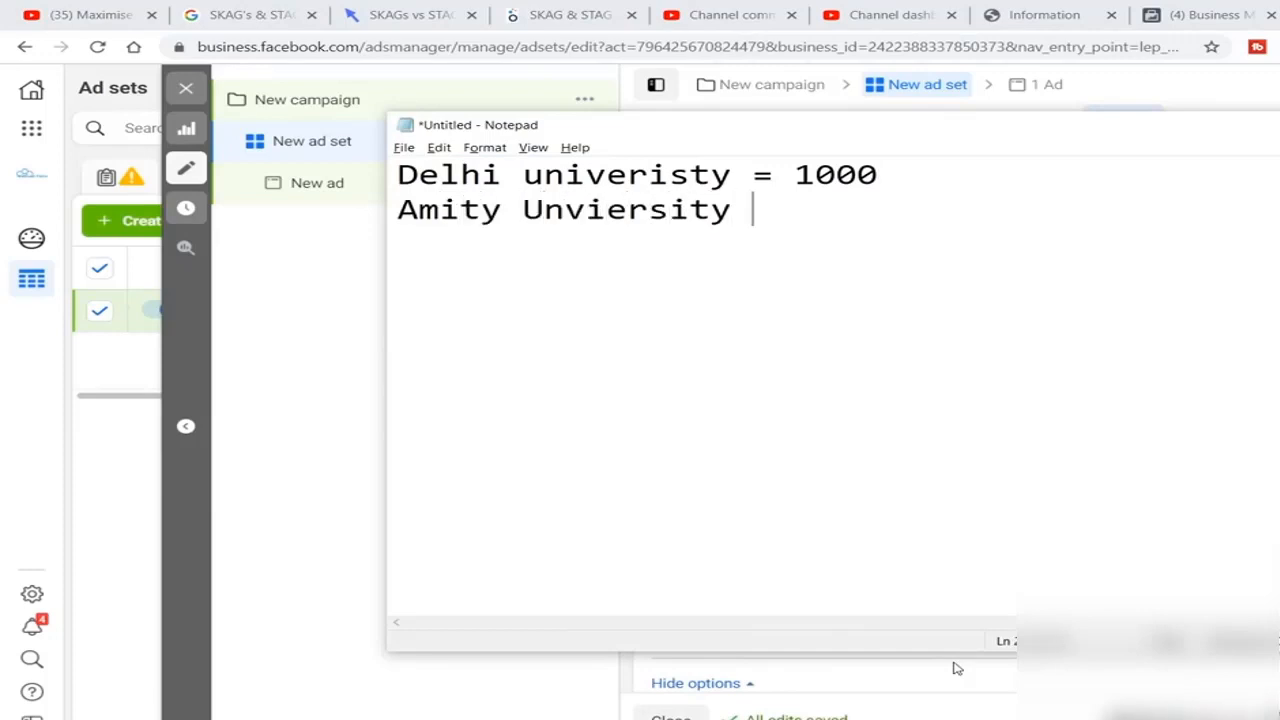
{"action": "type", "text": "= 1000"}
{"action": "key", "text": "Return"}
Below the university lines, add "Total = 2000" and "MBA = Students", leaving blank lines between them.
{"action": "type", "text": "\\"}
{"action": "key", "text": "BackSpace"}
{"action": "key", "text": "Return"}
{"action": "key", "text": "Return"}
{"action": "type", "text": "T"}
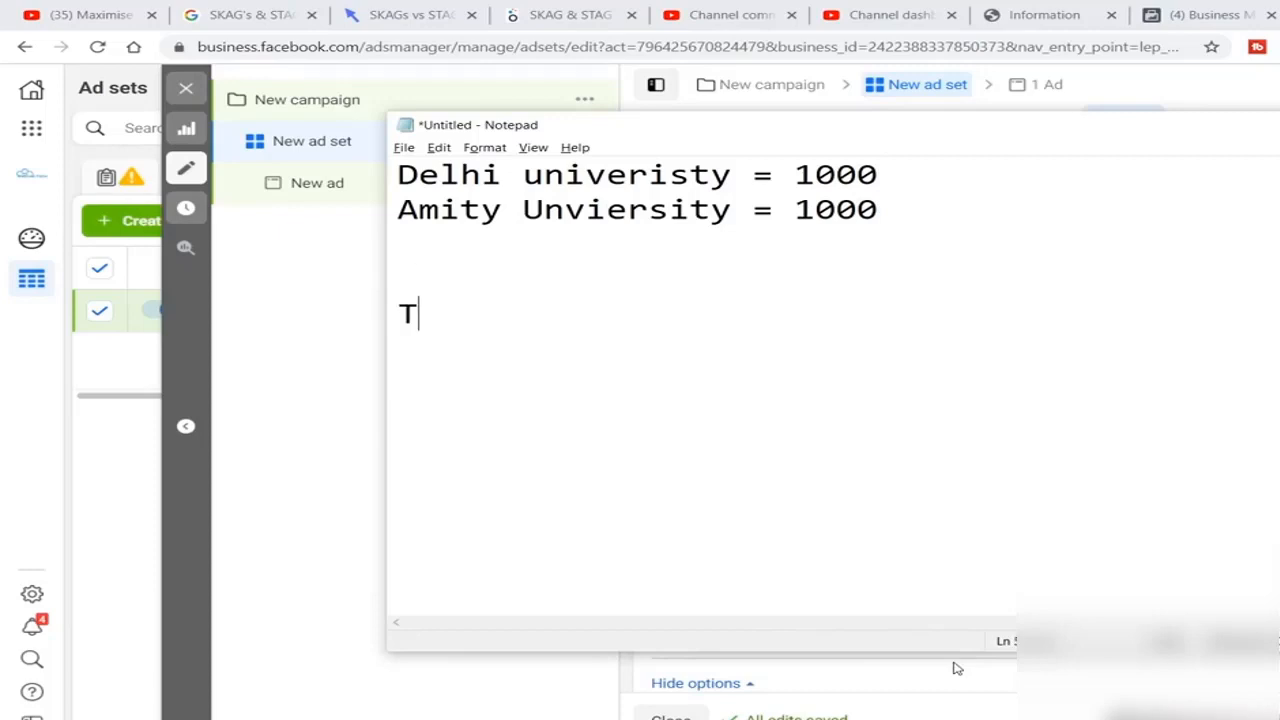
{"action": "type", "text": "otal = 2000"}
{"action": "key", "text": "Return"}
{"action": "key", "text": "Return"}
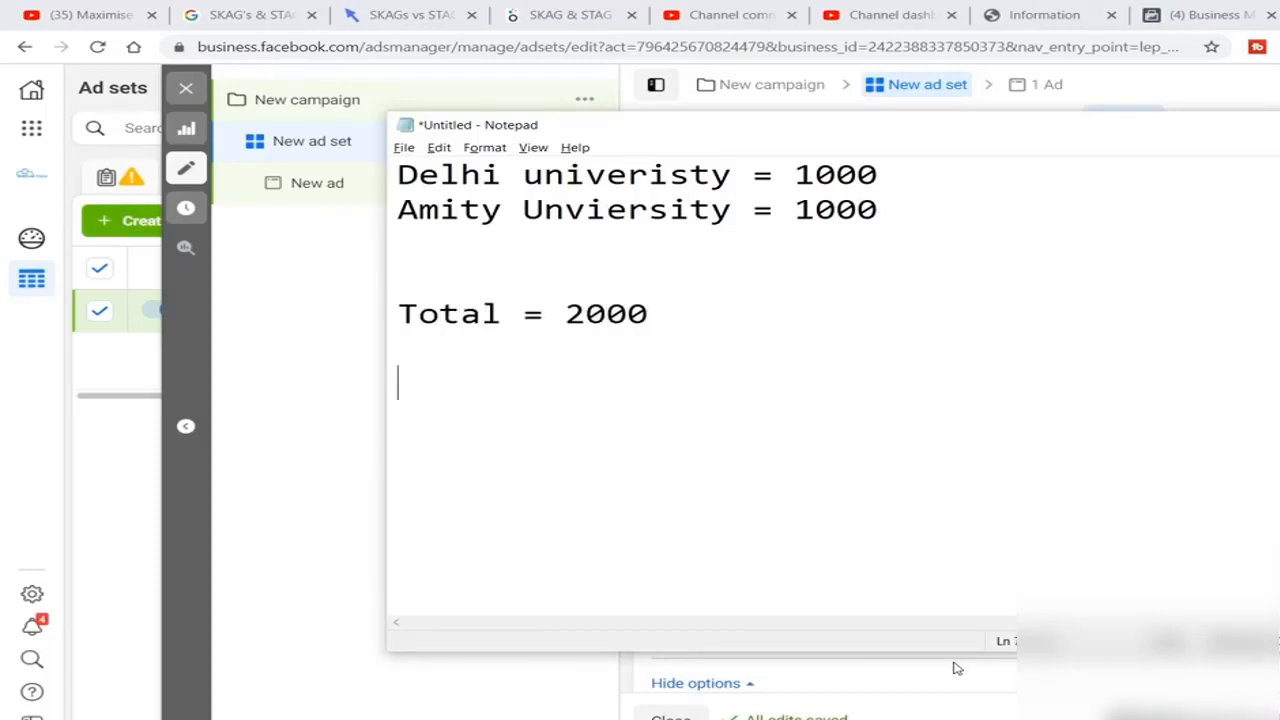
{"action": "type", "text": "MBA "}
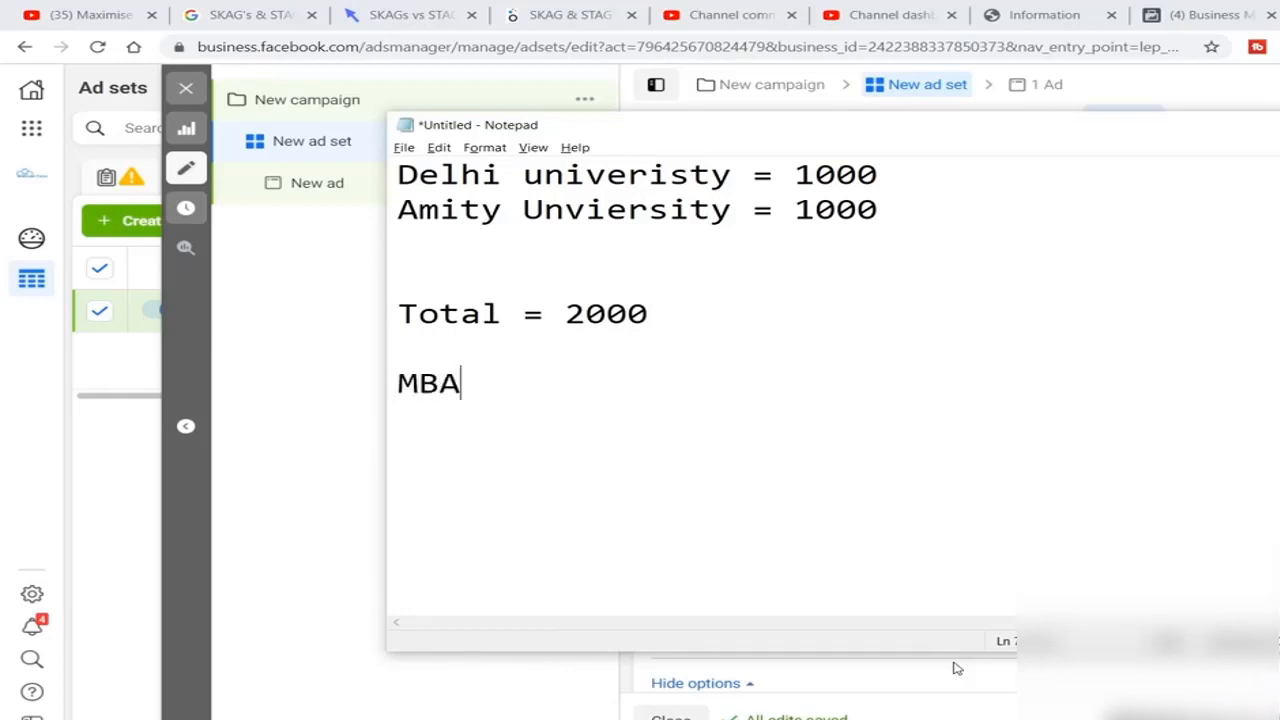
{"action": "type", "text": "= Students"}
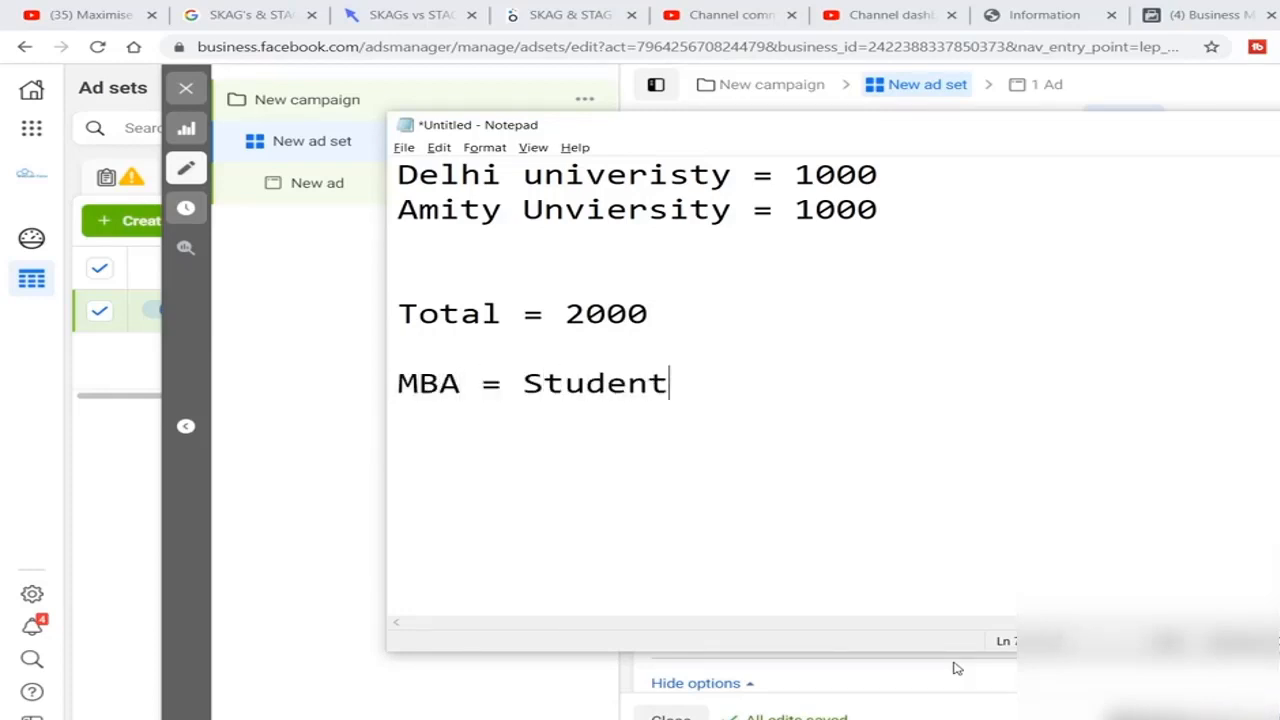
Add an "MBA =1000" line directly under the Amity line, spacing its figure beneath the university figures.
{"action": "key", "text": "Up"}
{"action": "key", "text": "Up"}
{"action": "left_click", "coordinate": [466, 245]}
{"action": "type", "text": "MBA"}
{"action": "key", "text": "Tab"}
{"action": "key", "text": "Tab"}
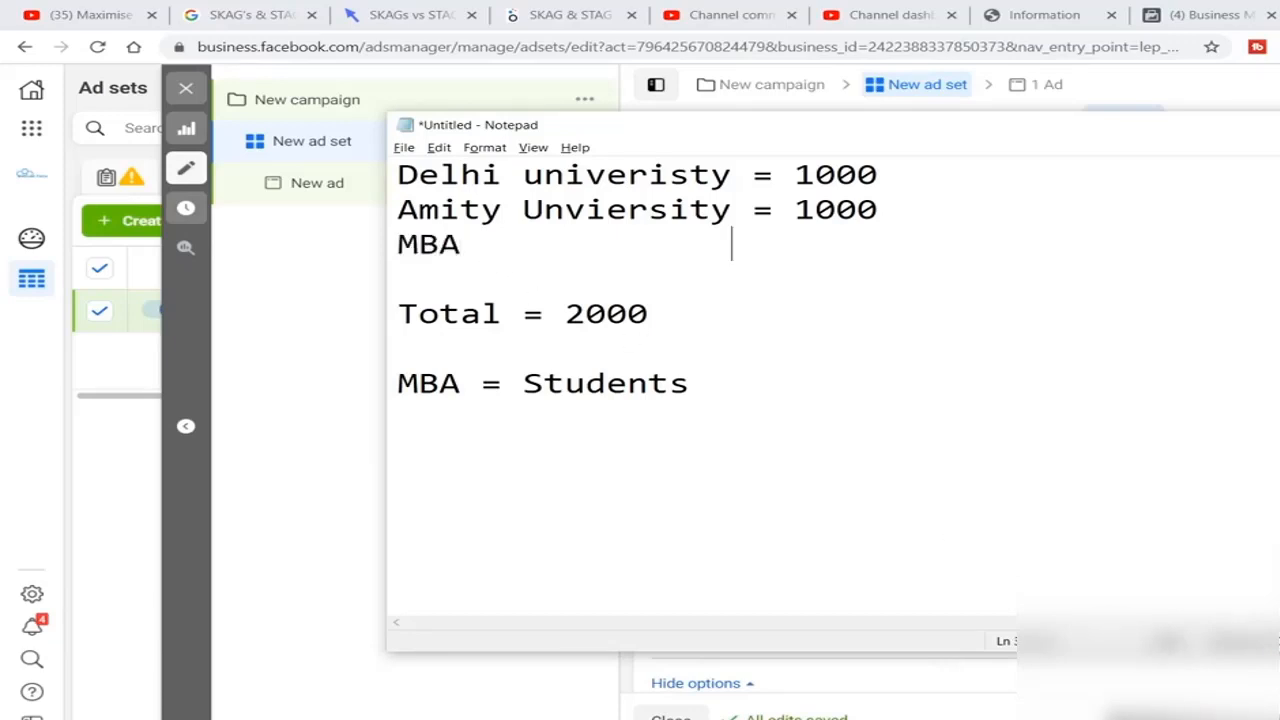
{"action": "key", "text": "BackSpace"}
{"action": "type", "text": "=1000"}
Change the total in the note to 3000.
{"action": "key", "text": "Down"}
{"action": "key", "text": "Down"}
{"action": "key", "text": "Right"}
{"action": "key", "text": "Right"}
{"action": "key", "text": "Right"}
{"action": "key", "text": "Right"}
{"action": "key", "text": "Right"}
{"action": "key", "text": "Right"}
{"action": "key", "text": "Right"}
{"action": "key", "text": "Right"}
{"action": "key", "text": "Delete"}
{"action": "type", "text": "3"}
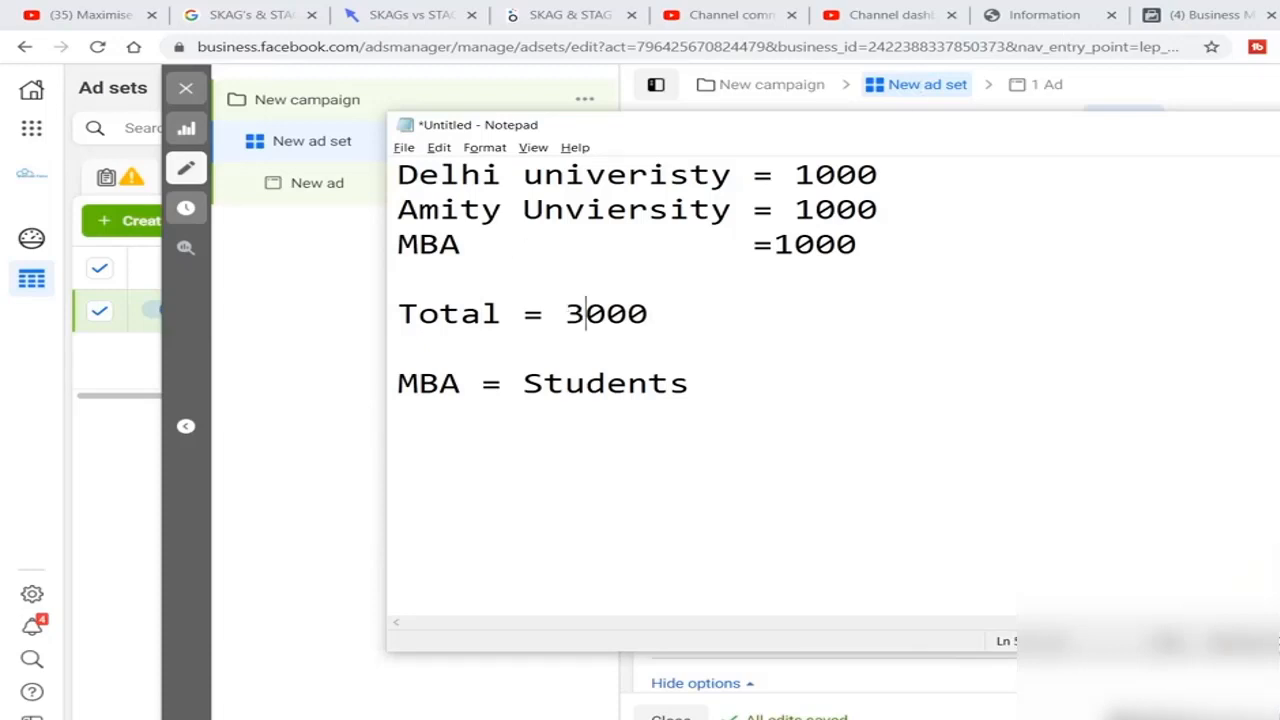
Switch to Ads Manager, remove Master of Business Administration from the included targeting, and add a narrowing "must also match" condition.
{"action": "left_click", "coordinate": [1278, 125]}
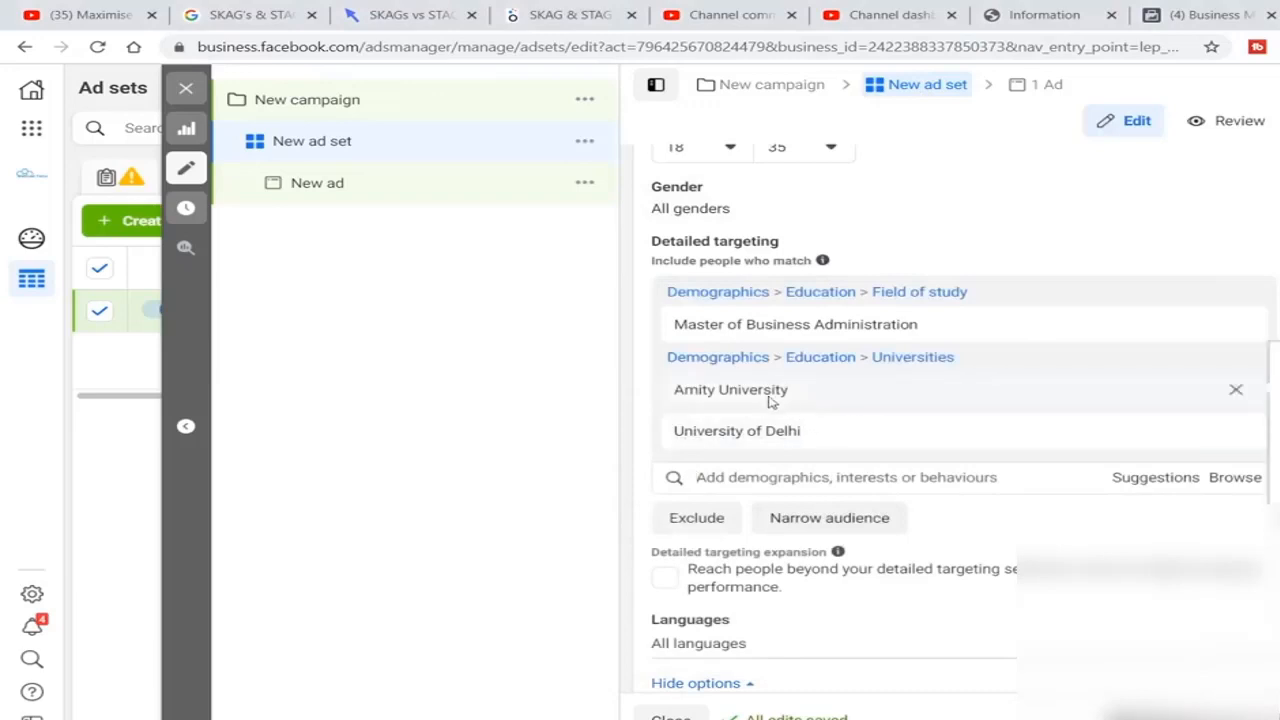
{"action": "left_click", "coordinate": [1236, 330]}
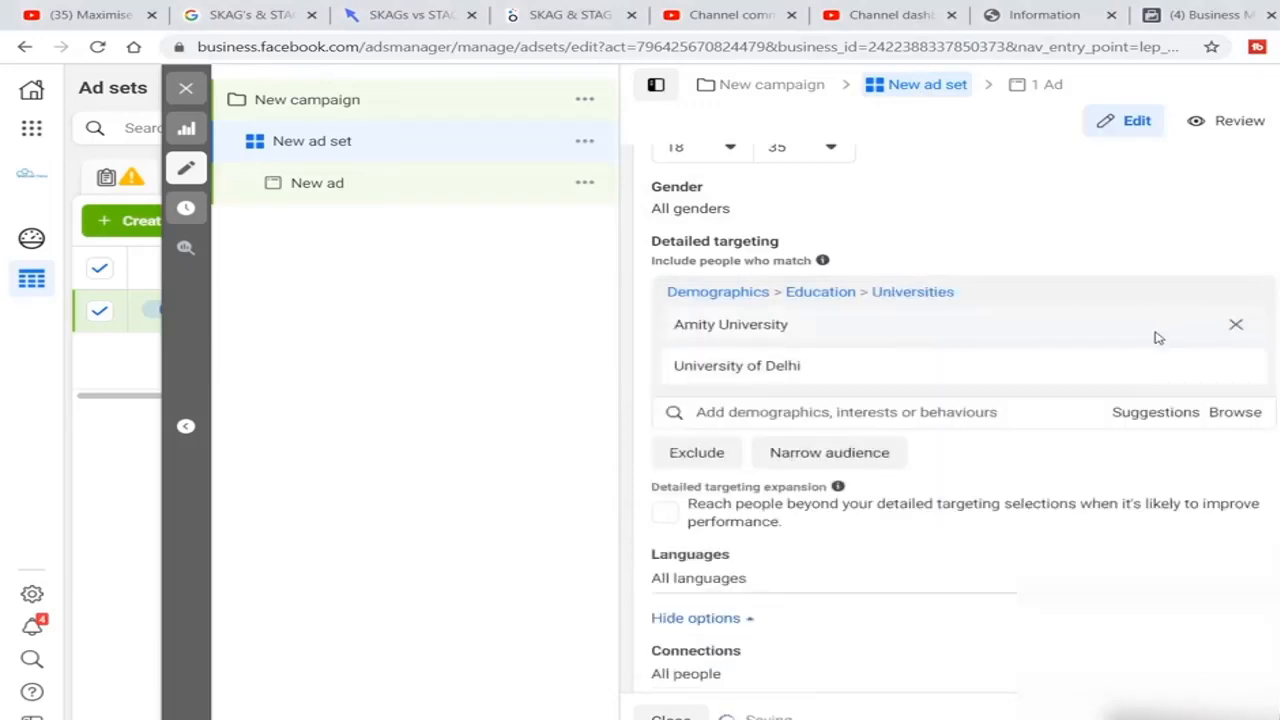
{"action": "left_click", "coordinate": [850, 452]}
{"action": "left_click", "coordinate": [803, 472]}
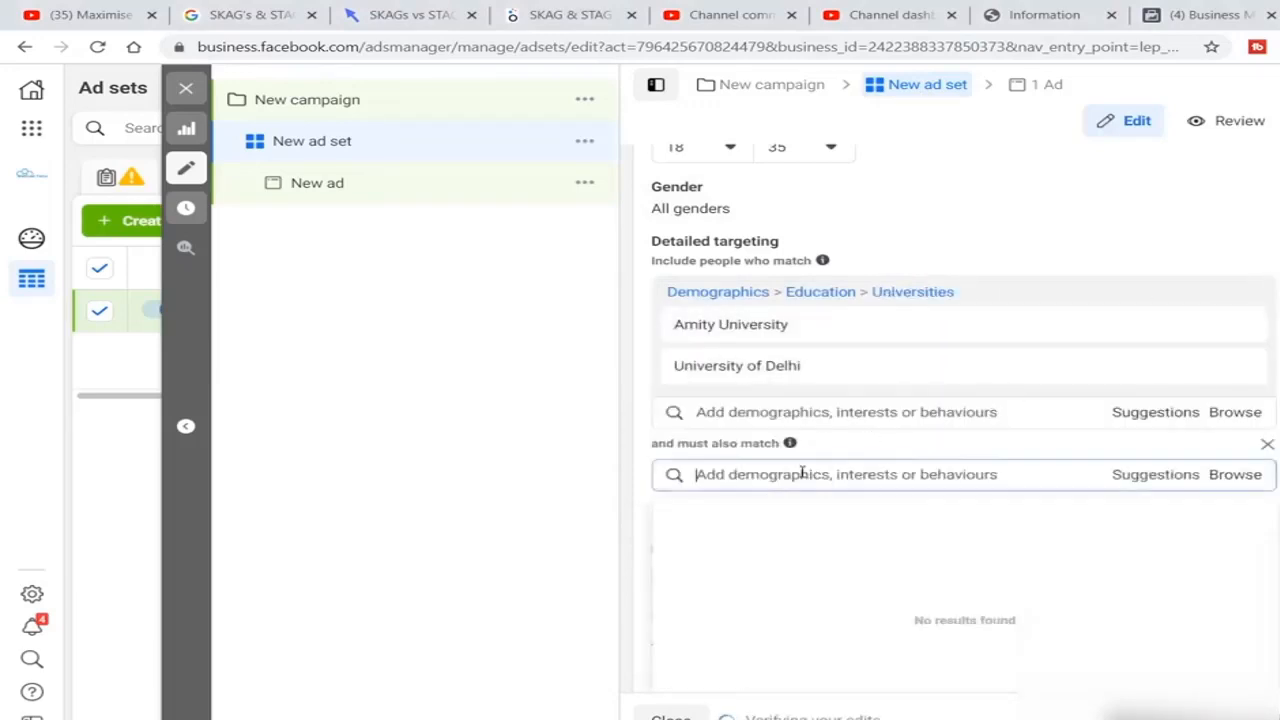
Add the field of study Master of Business Administration to the "and must also match" condition.
{"action": "type", "text": "Master of Business"}
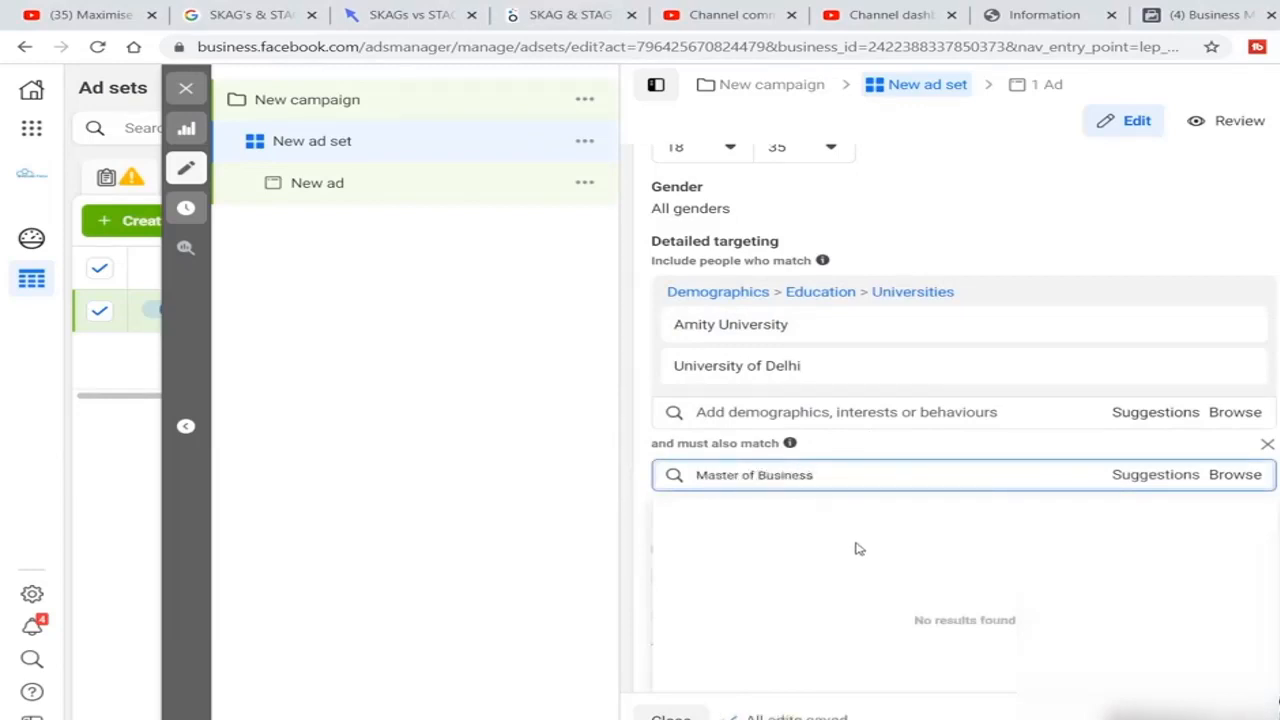
{"action": "triple_click", "coordinate": [846, 480]}
{"action": "left_click", "coordinate": [846, 480]}
{"action": "type", "text": "admin"}
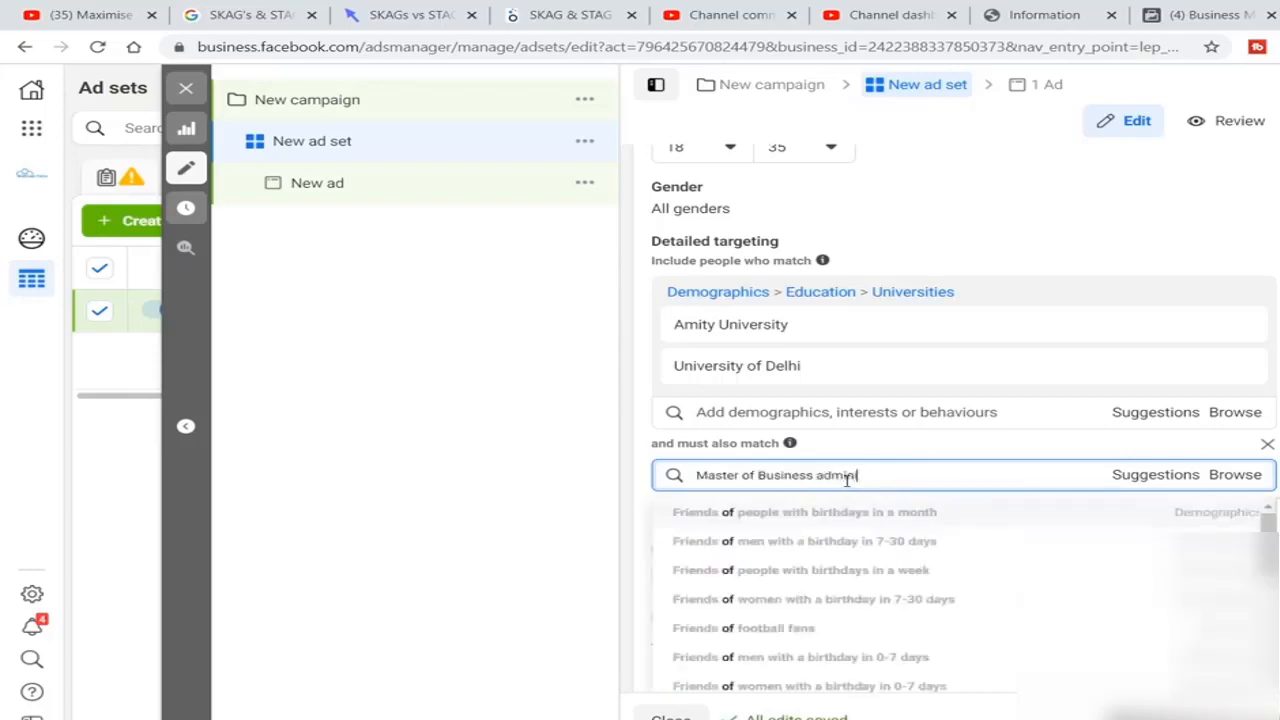
{"action": "type", "text": "i"}
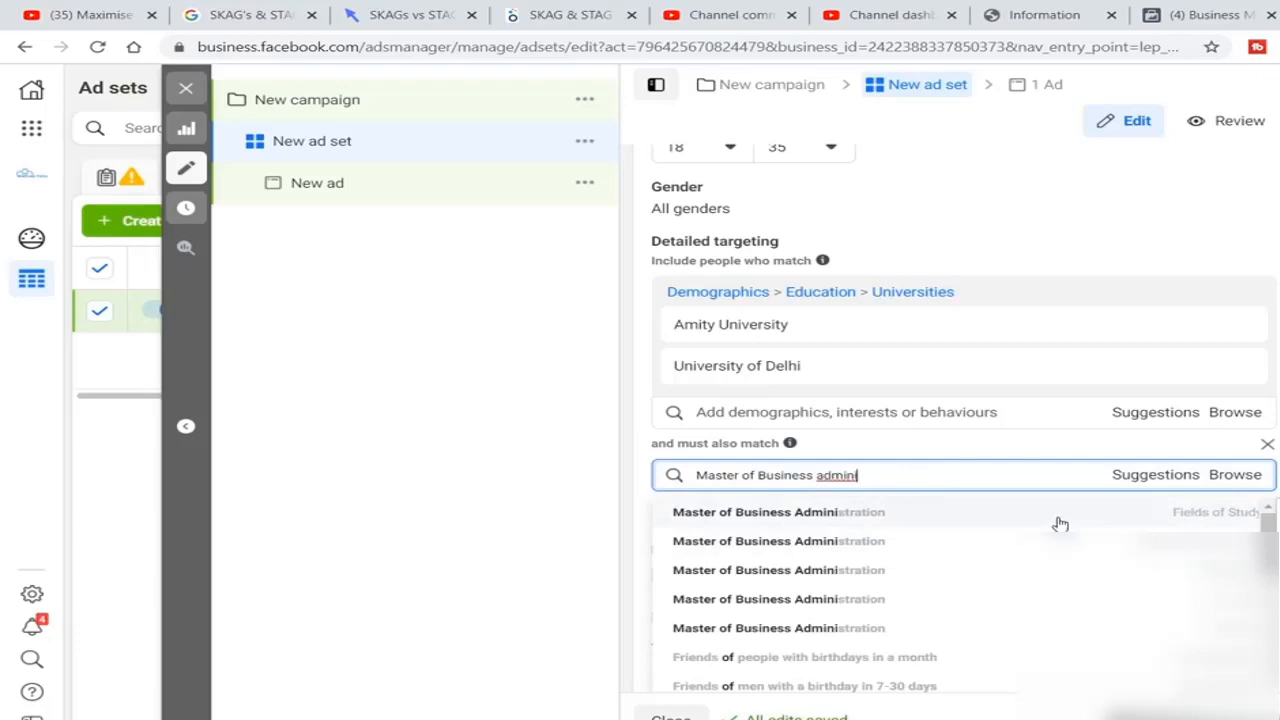
{"action": "left_click", "coordinate": [1060, 520]}
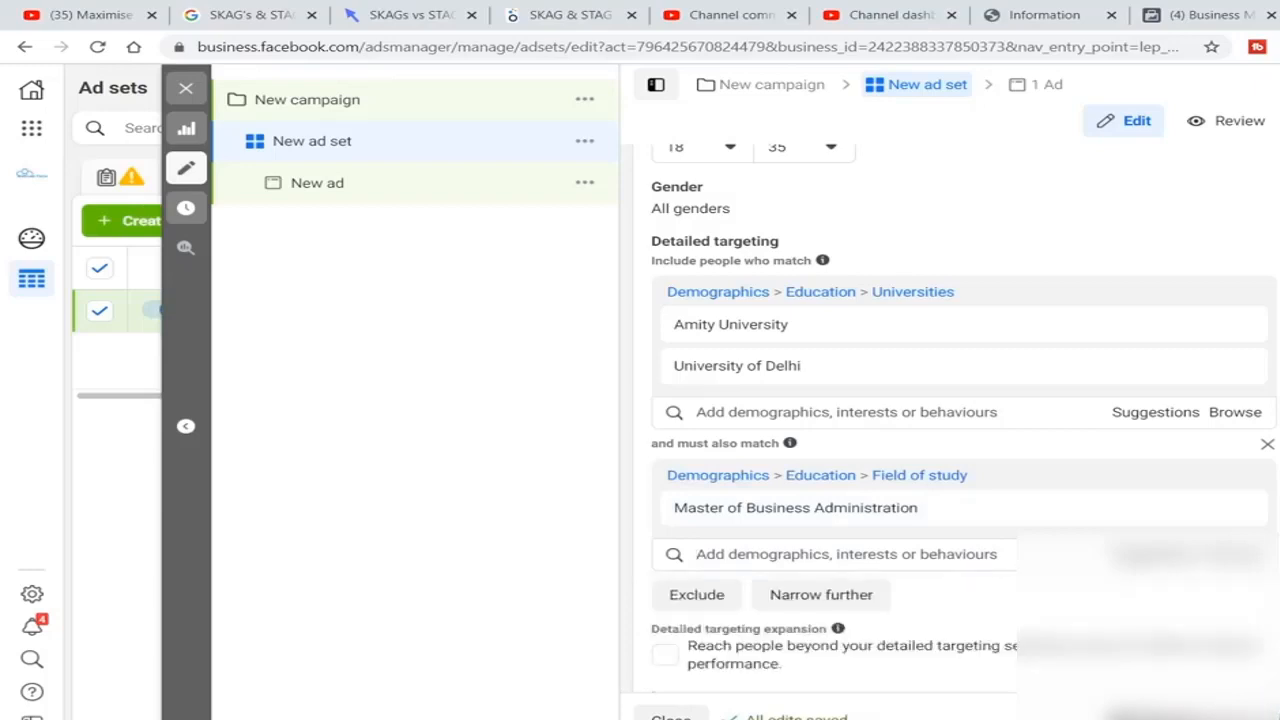
Switch to Notepad and add "1.1K-3.2K" below the MBA line, leaving blank lines between them.
{"action": "key", "text": "alt+Tab"}
{"action": "key", "text": "Return"}
{"action": "key", "text": "Return"}
{"action": "type", "text": "1.1K-3.2K"}
{"action": "key", "text": "Return"}
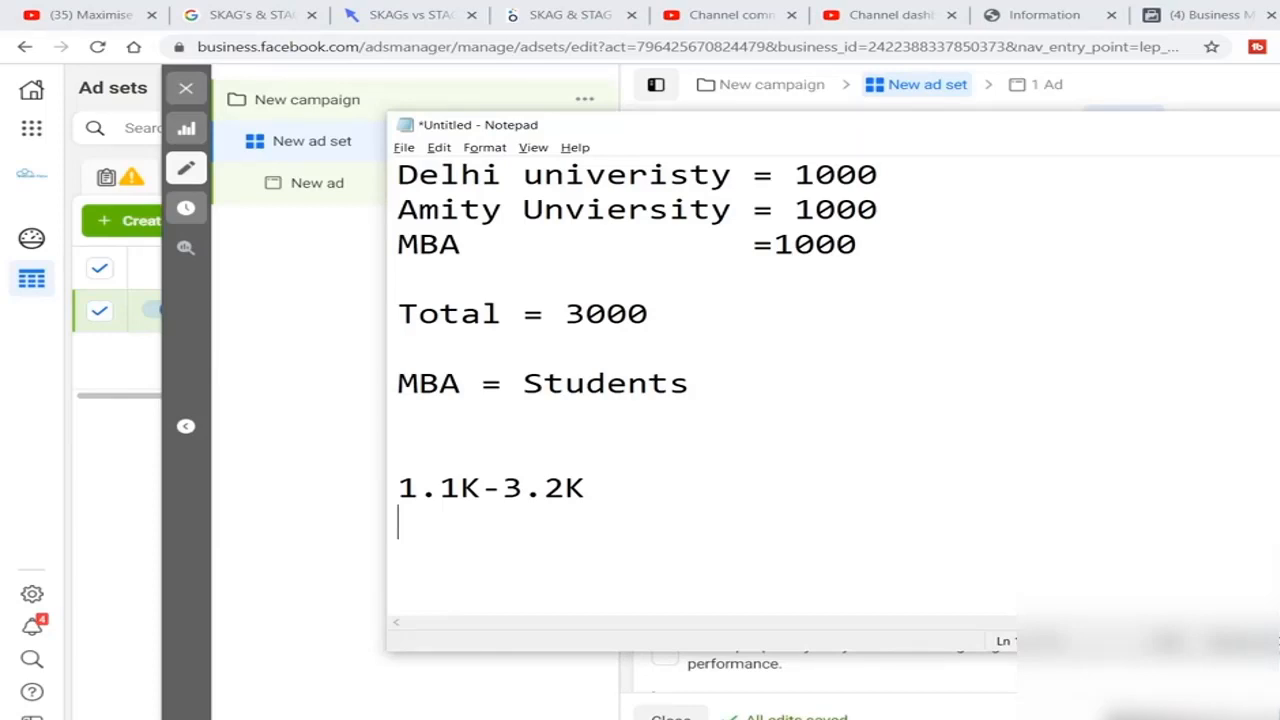
Clear the whole note and write "Tata - employees" in its place.
{"action": "key", "text": "alt+Tab"}
{"action": "key", "text": "alt+Tab"}
{"action": "left_click", "coordinate": [673, 281]}
{"action": "key", "text": "ctrl+a"}
{"action": "key", "text": "Delete"}
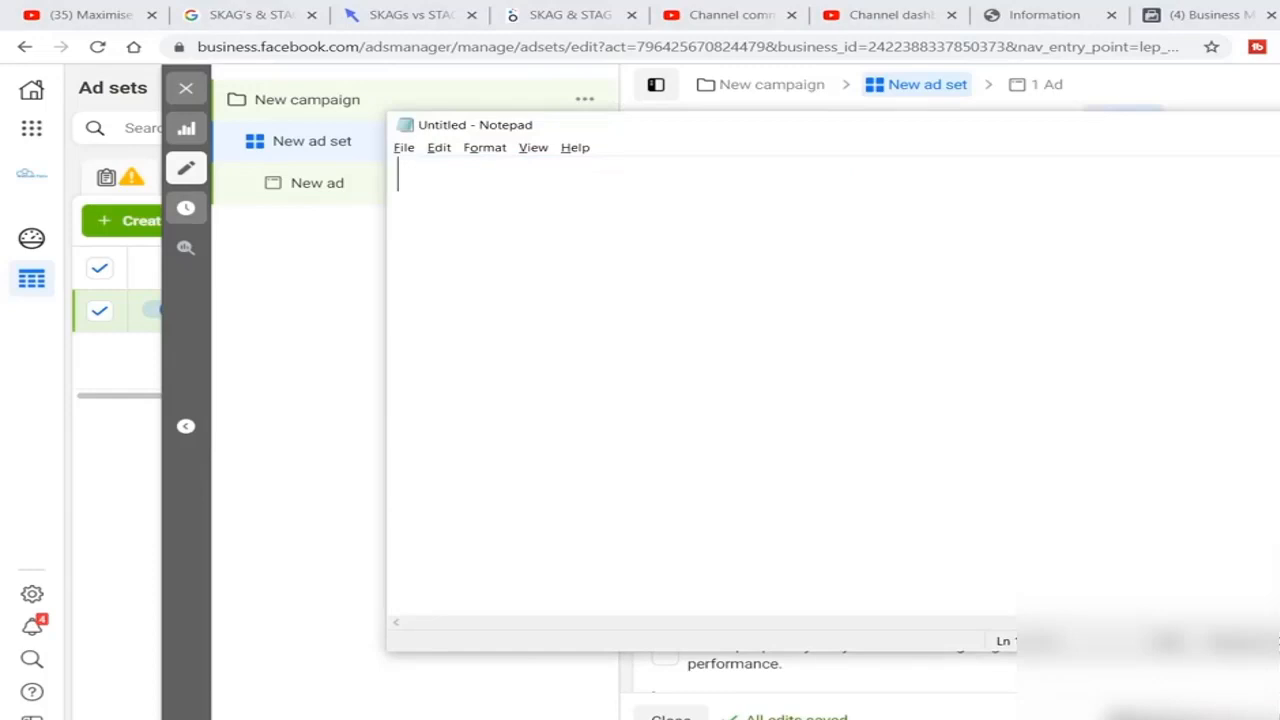
{"action": "type", "text": "Tata - employer"}
{"action": "key", "text": "BackSpace"}
{"action": "type", "text": "es"}
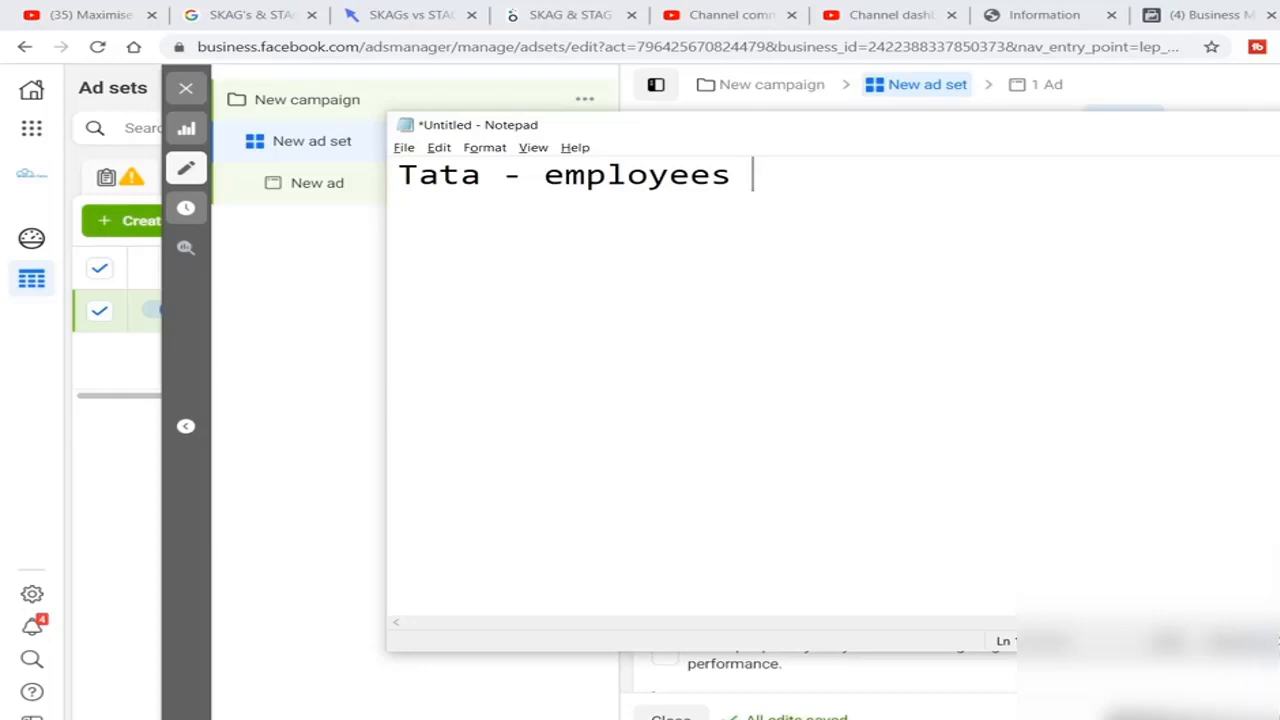
Switch to Ads Manager and remove Amity University, University of Delhi and the narrowing condition from the detailed targeting.
{"action": "key", "text": "alt+Tab"}
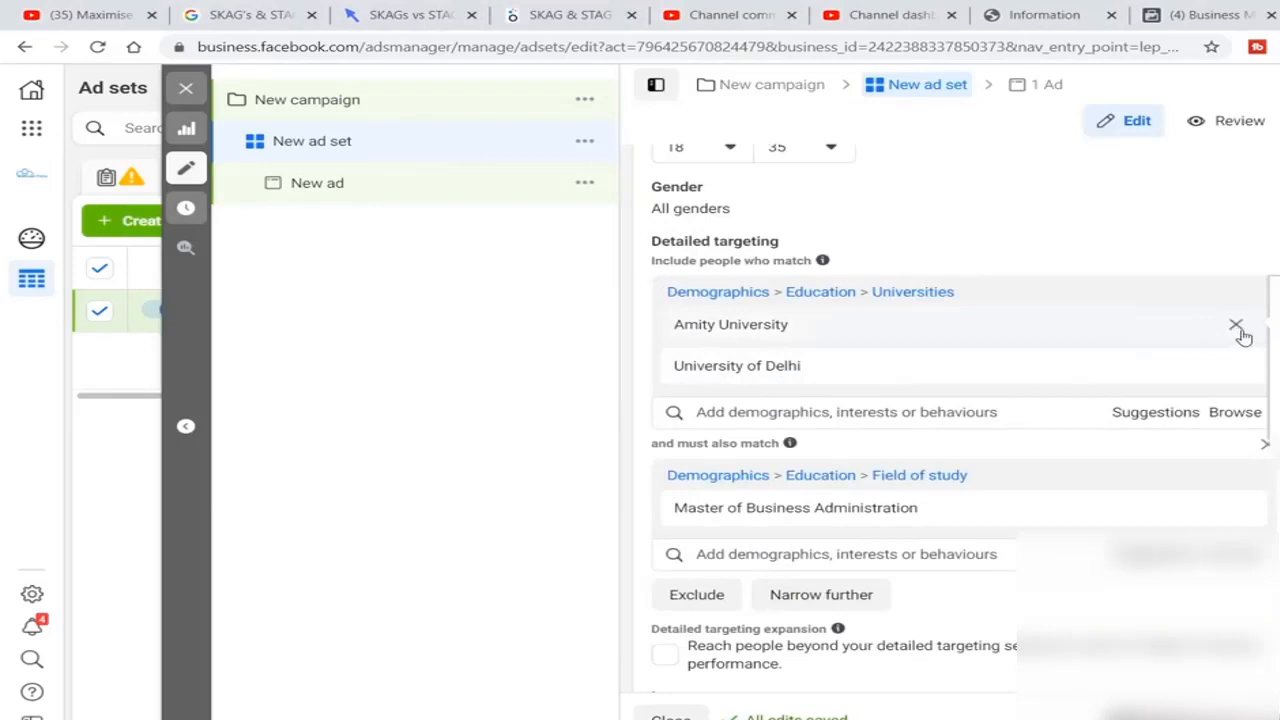
{"action": "left_click", "coordinate": [1236, 328]}
{"action": "left_click", "coordinate": [1236, 328]}
{"action": "left_click_drag", "start_coordinate": [1262, 327], "coordinate": [847, 369]}
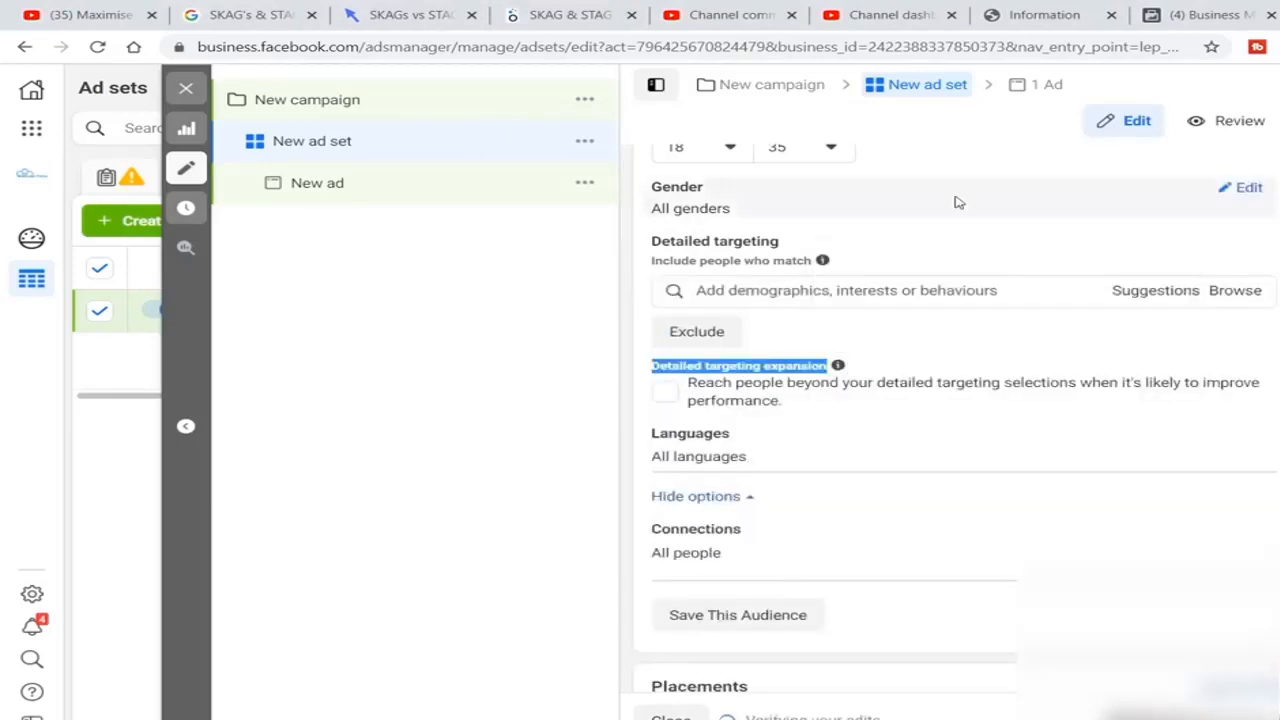
Add the employer Tata Consultancy Services to the included detailed targeting, and remove it again.
{"action": "left_click", "coordinate": [755, 290]}
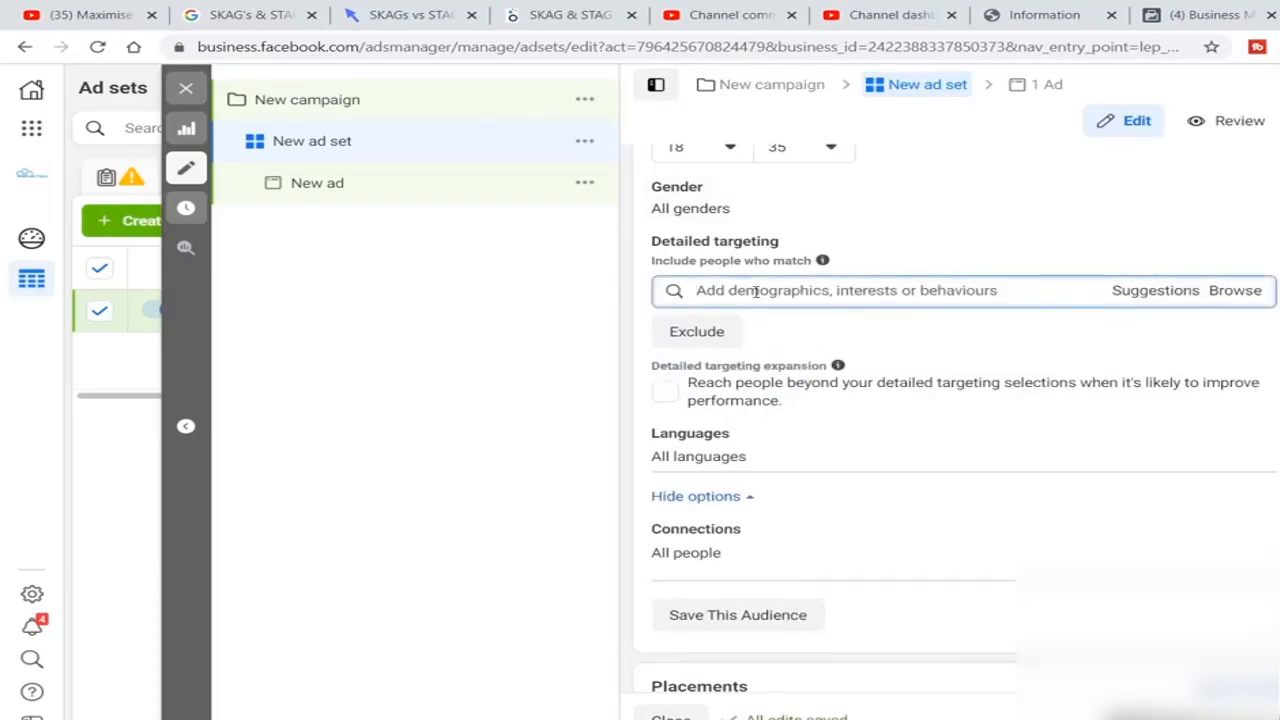
{"action": "type", "text": "Tata Cons"}
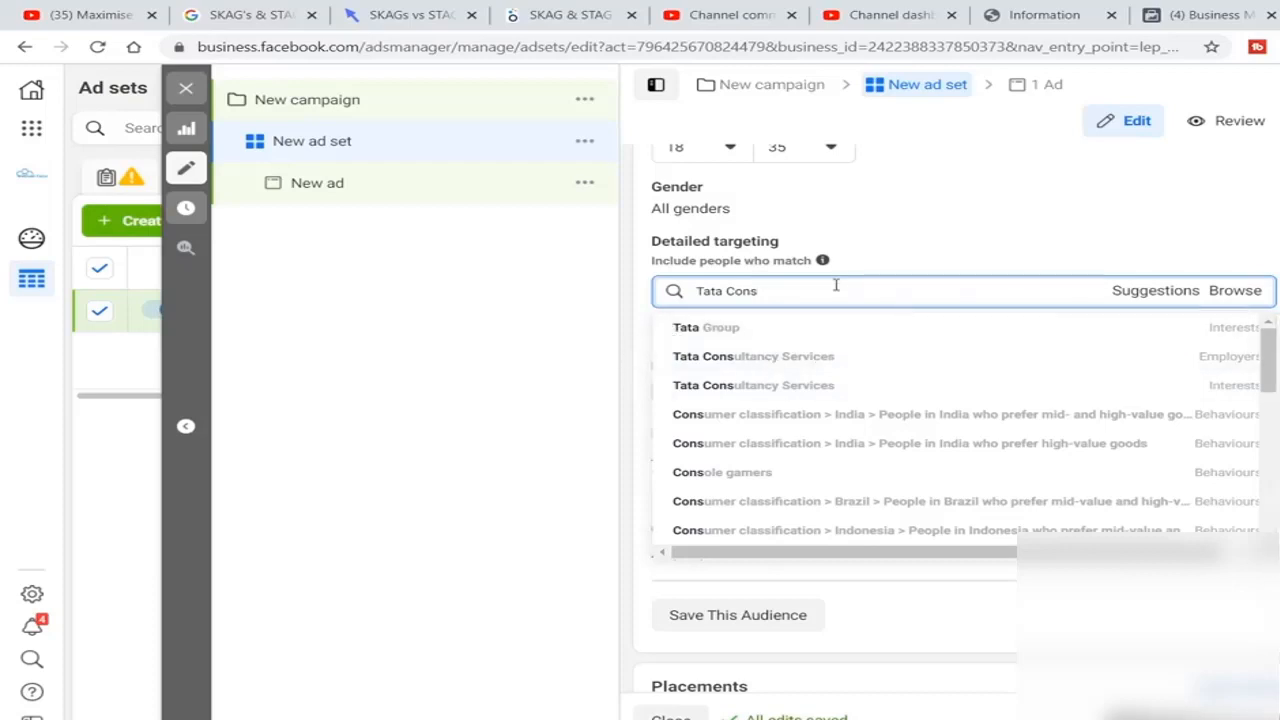
{"action": "left_click", "coordinate": [897, 360]}
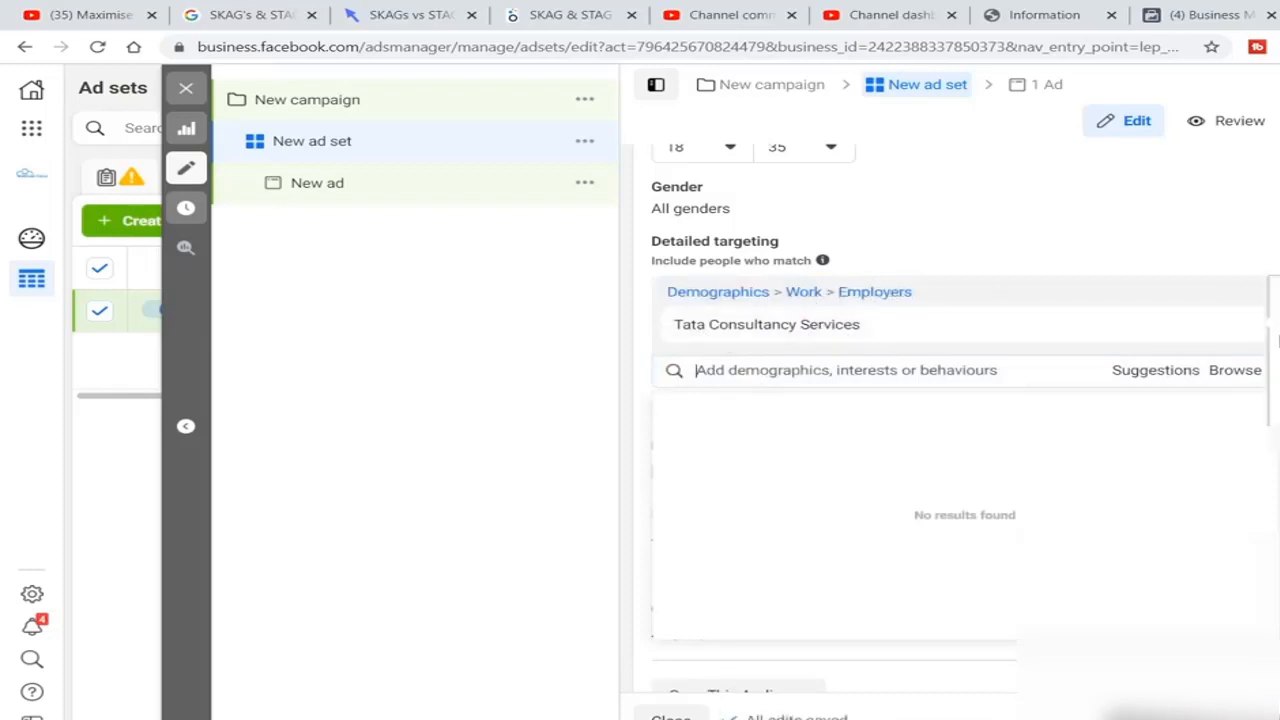
{"action": "left_click", "coordinate": [1236, 325]}
Search the detailed targeting for Tata Consultancy Services without adding any entry.
{"action": "left_click", "coordinate": [832, 290]}
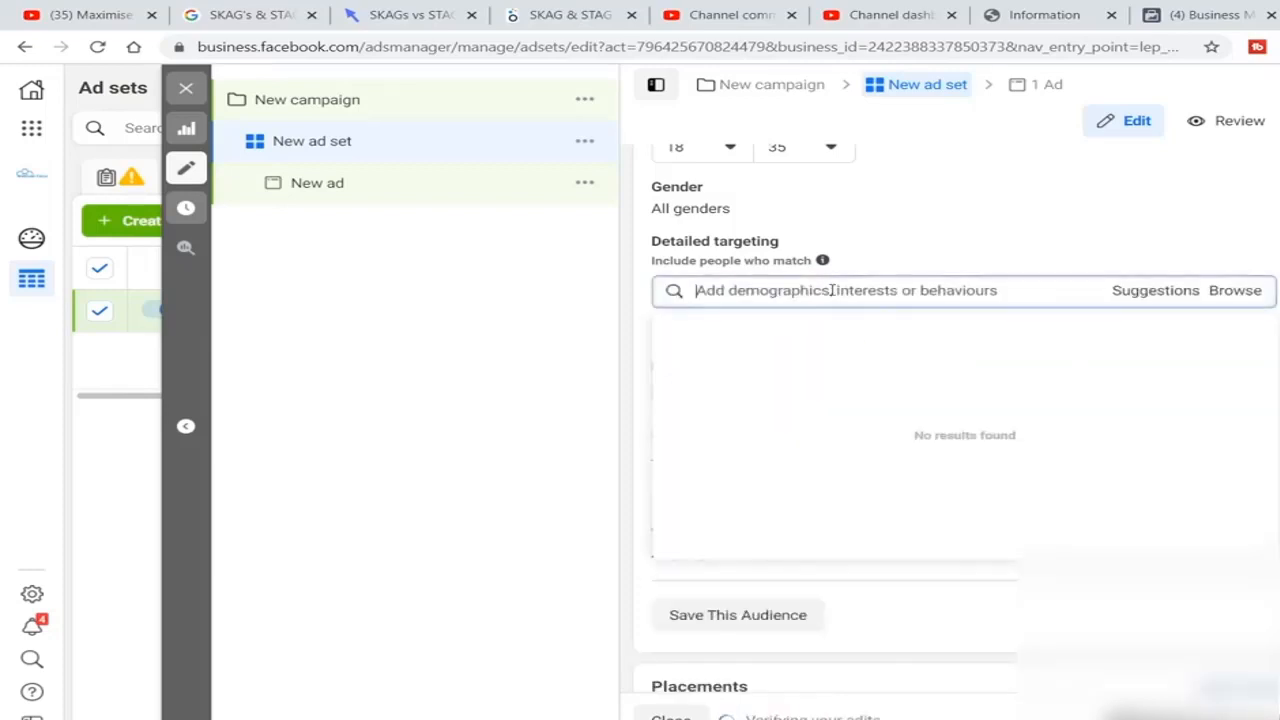
{"action": "type", "text": "Tata Consultancy Services"}
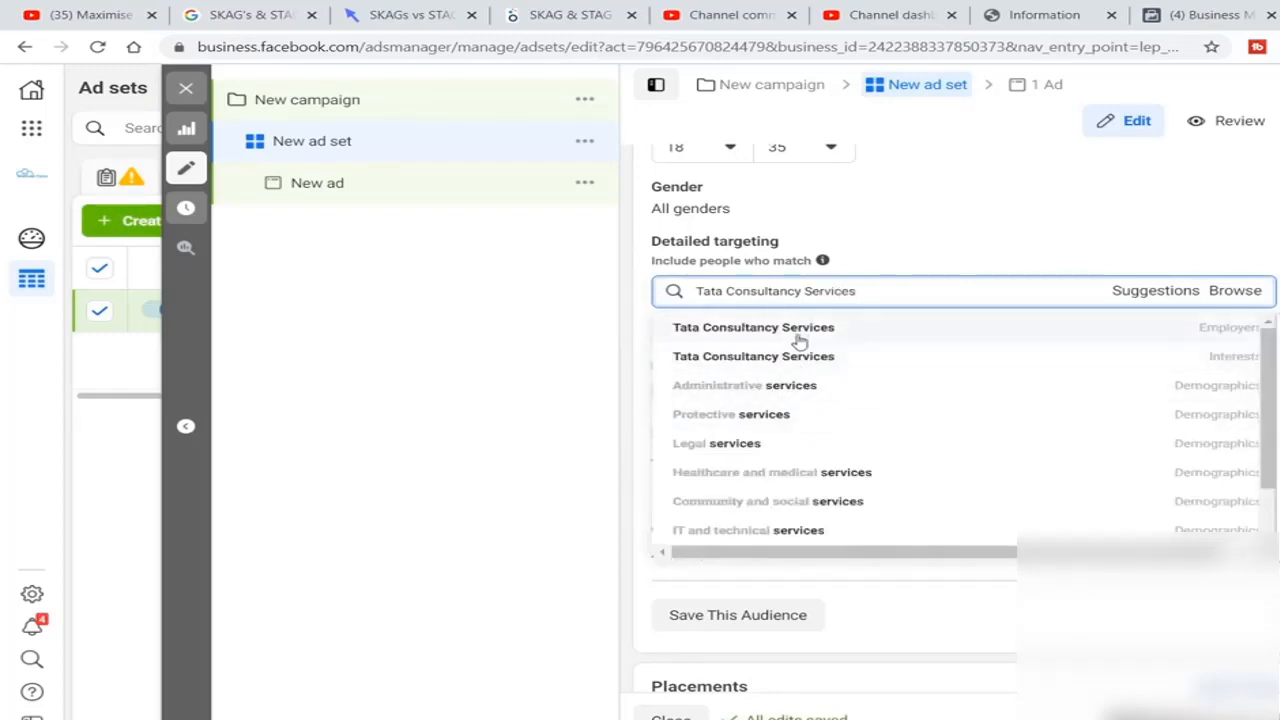
{"action": "left_click", "coordinate": [1127, 570]}
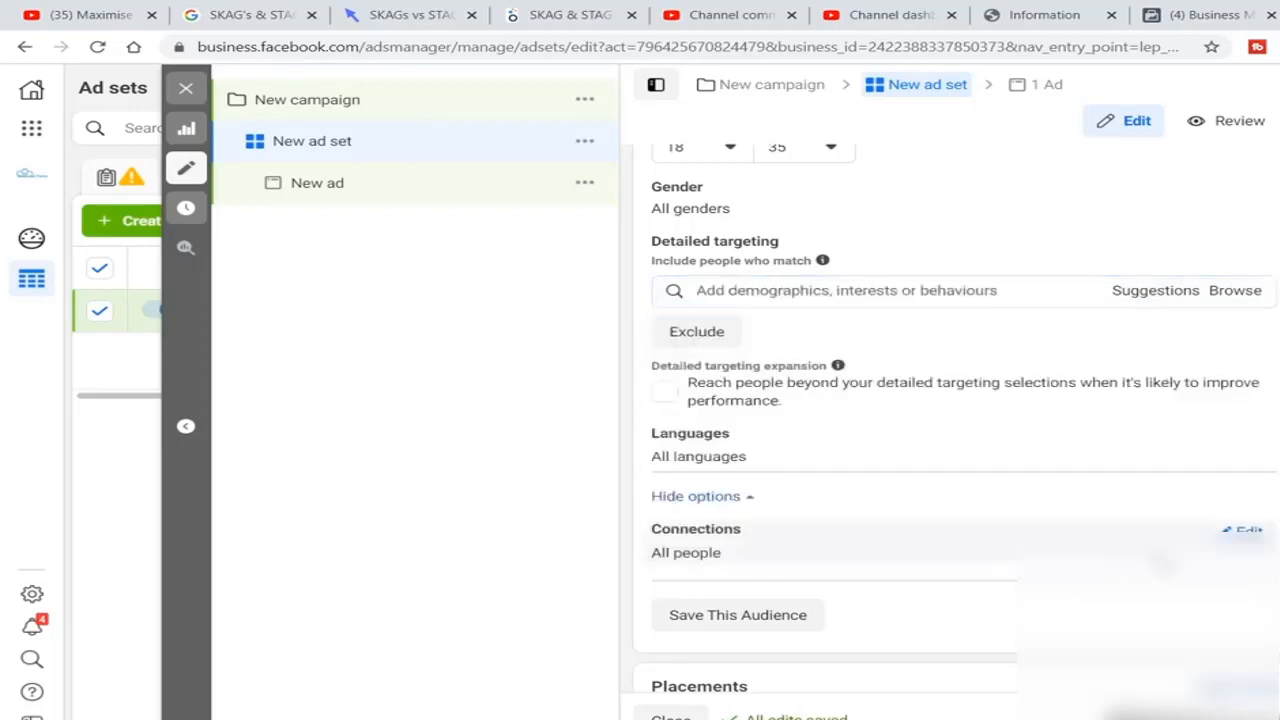
Search the detailed targeting for Infosys without adding any entry.
{"action": "left_click", "coordinate": [975, 290]}
{"action": "type", "text": "Ta"}
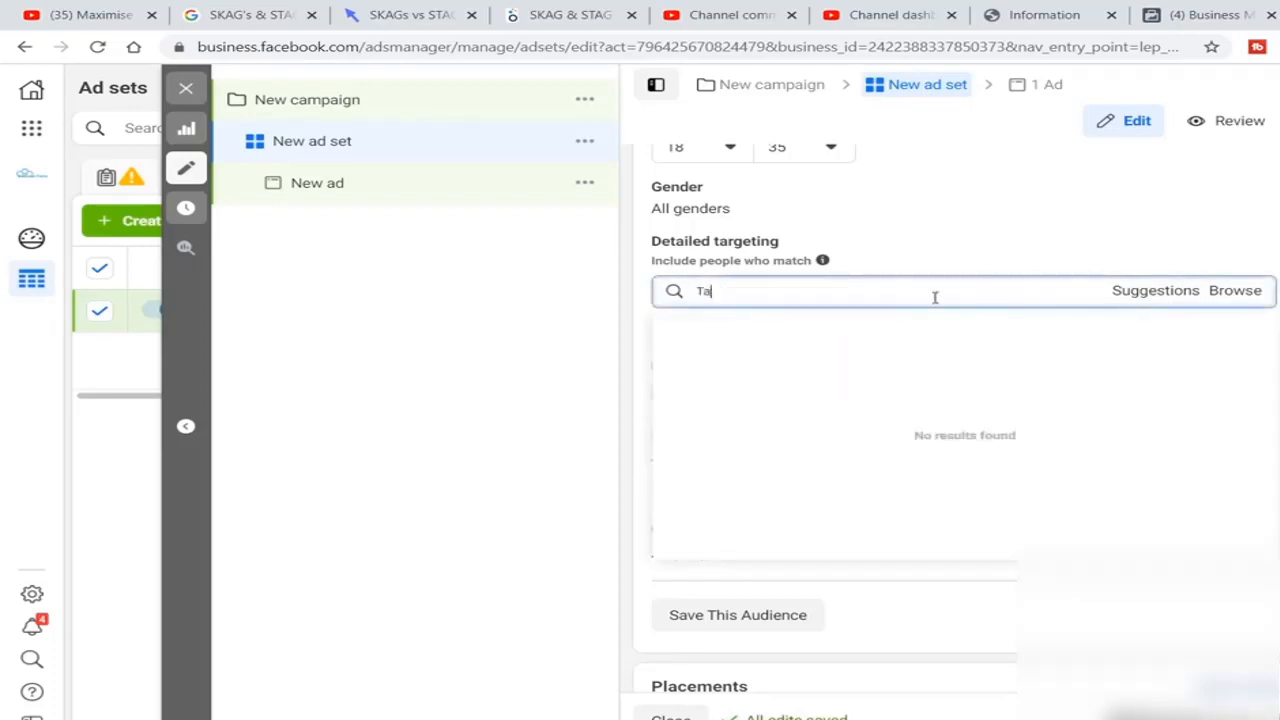
{"action": "type", "text": "t"}
{"action": "key", "text": "BackSpace"}
{"action": "key", "text": "BackSpace"}
{"action": "key", "text": "BackSpace"}
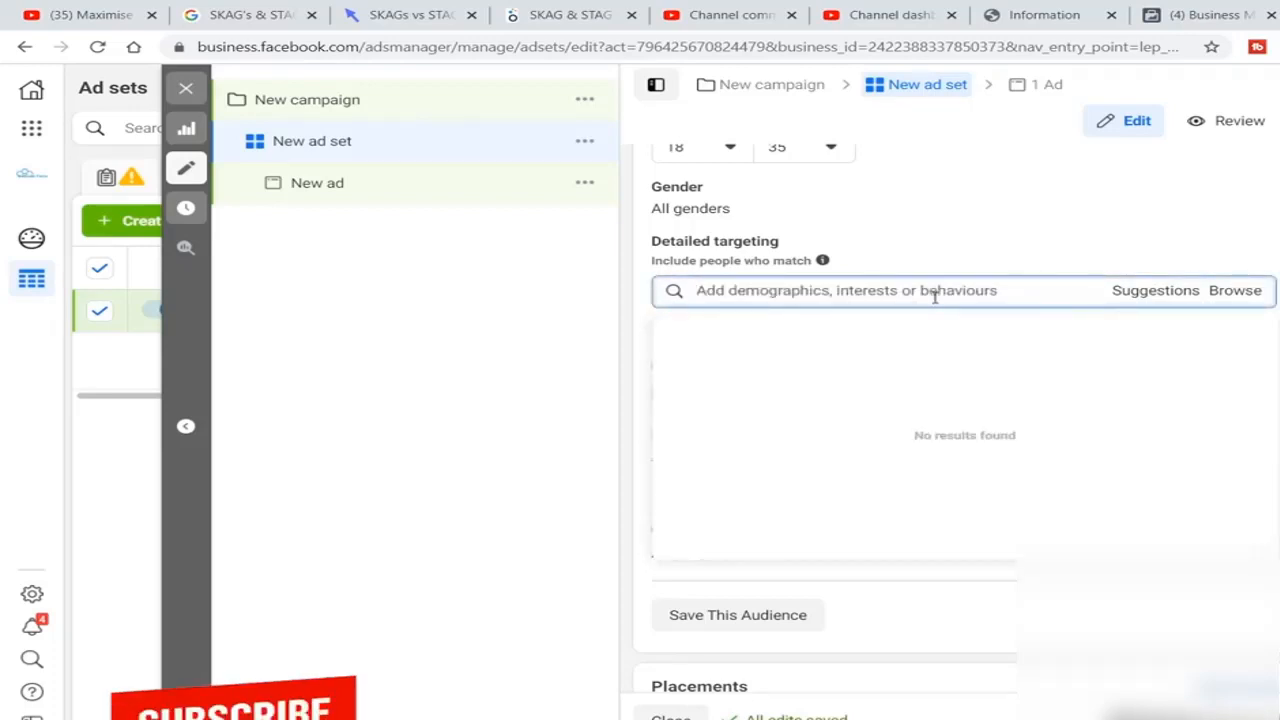
{"action": "type", "text": "infosys"}
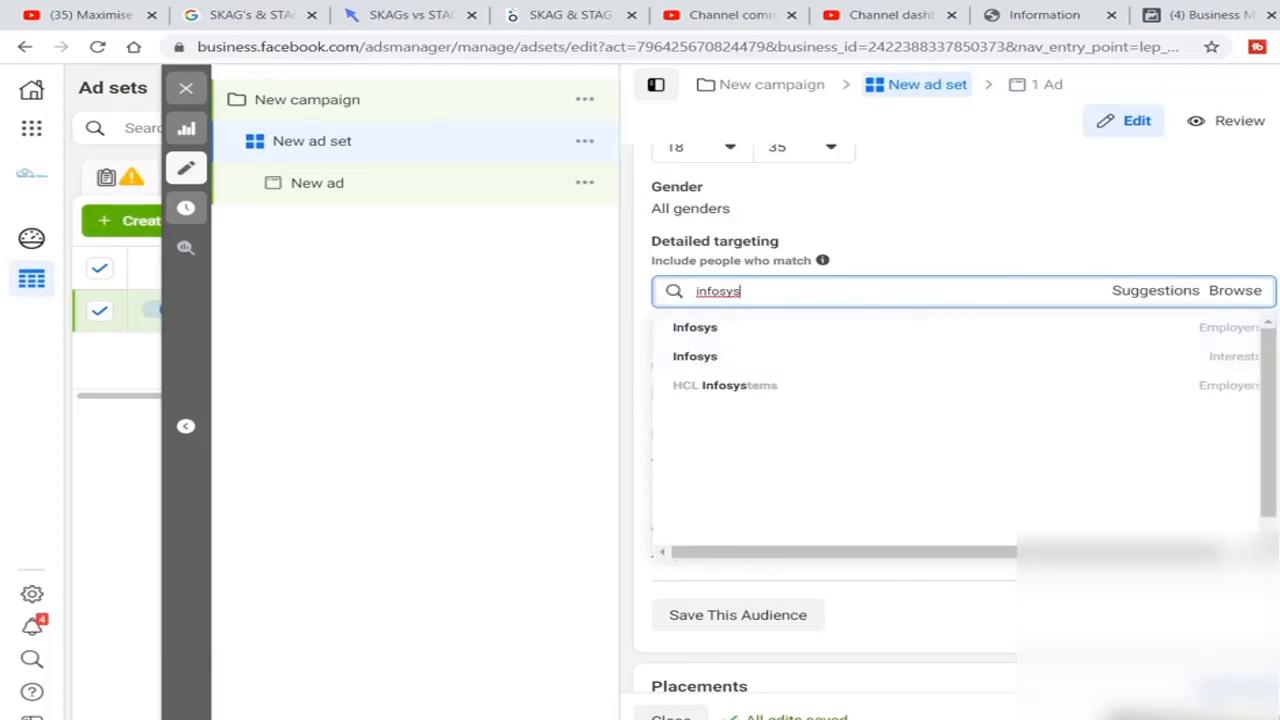
{"action": "left_click", "coordinate": [1262, 258]}
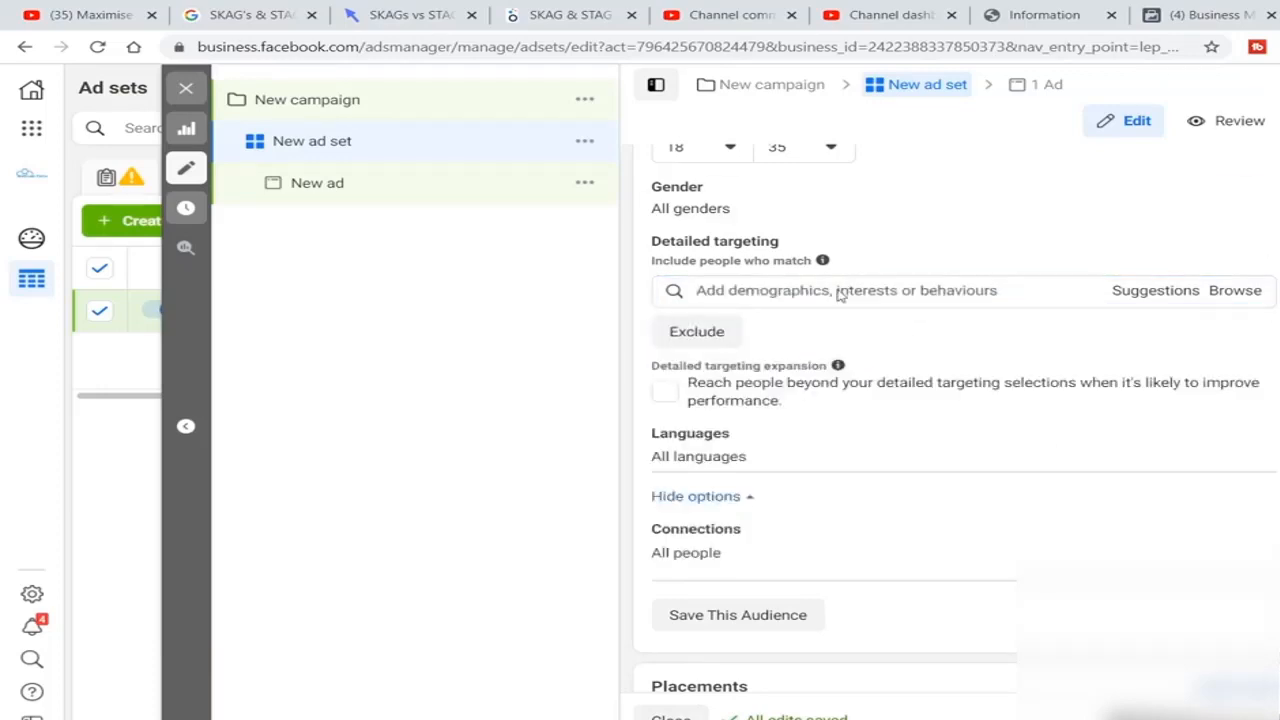
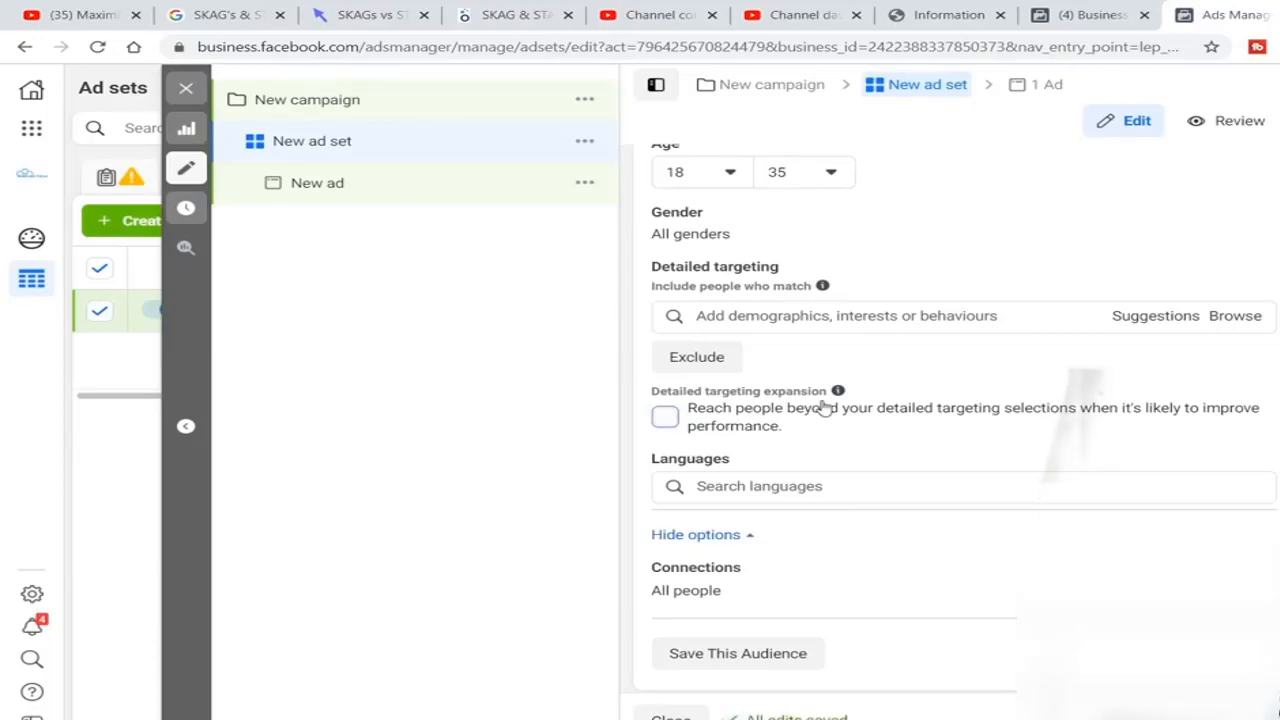
Review the audience settings from custom audiences and locations through detailed targeting expansion, languages and connections.
{"action": "scroll", "coordinate": [822, 408], "scroll_direction": "up", "scroll_amount": 3}
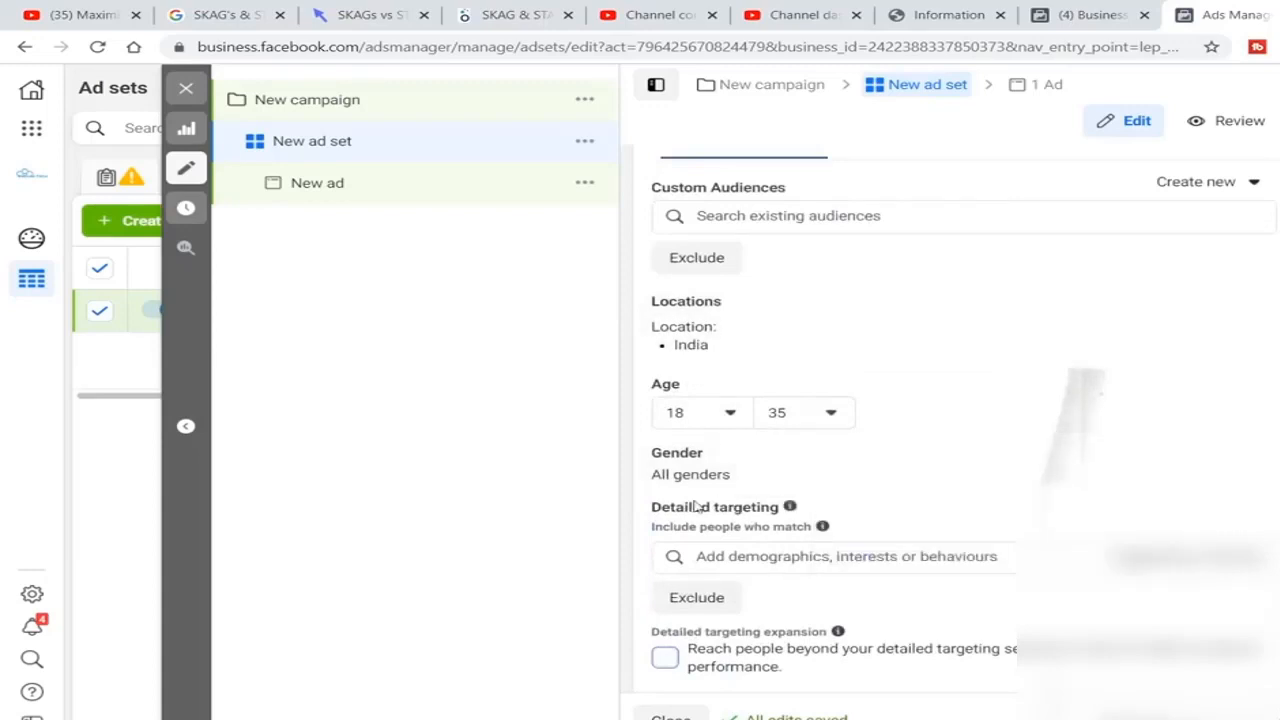
{"action": "scroll", "coordinate": [906, 460], "scroll_direction": "down", "scroll_amount": 1}
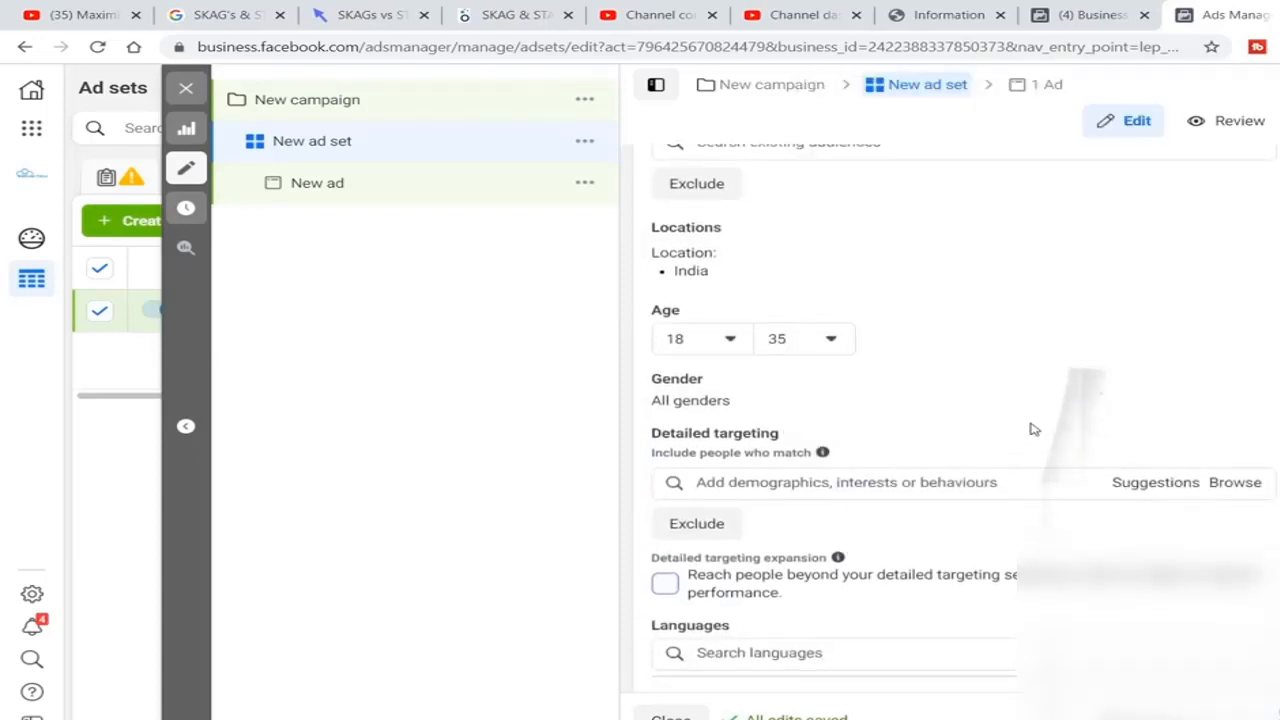
{"action": "scroll", "coordinate": [1034, 429], "scroll_direction": "down", "scroll_amount": 2}
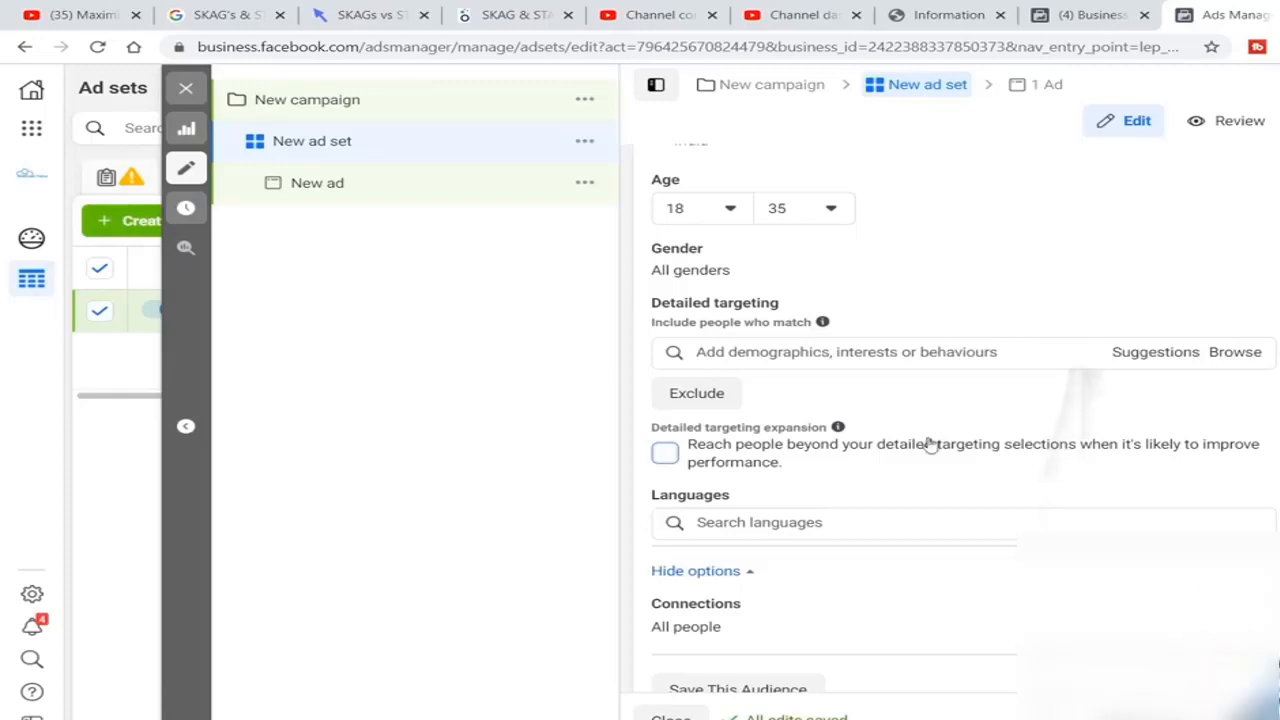
{"action": "scroll", "coordinate": [930, 444], "scroll_direction": "down", "scroll_amount": 1}
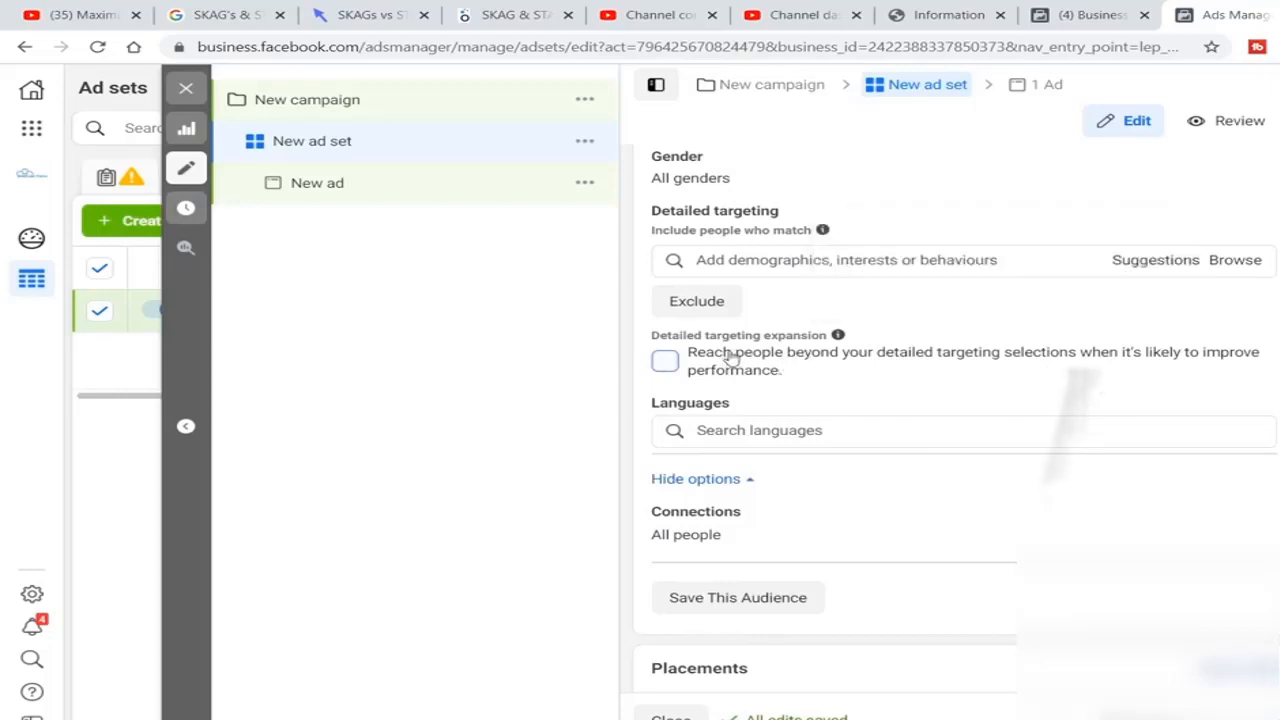
{"action": "scroll", "coordinate": [1020, 372], "scroll_direction": "down", "scroll_amount": 1}
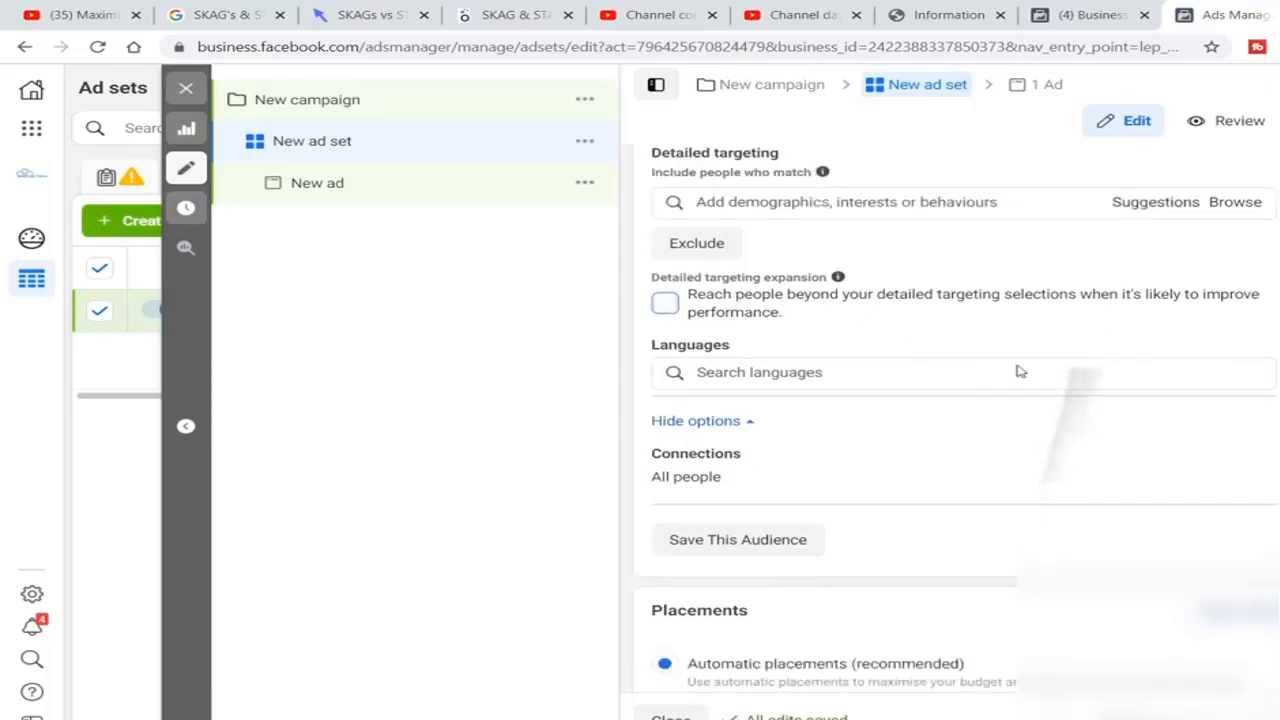
{"action": "scroll", "coordinate": [1019, 368], "scroll_direction": "down", "scroll_amount": 1}
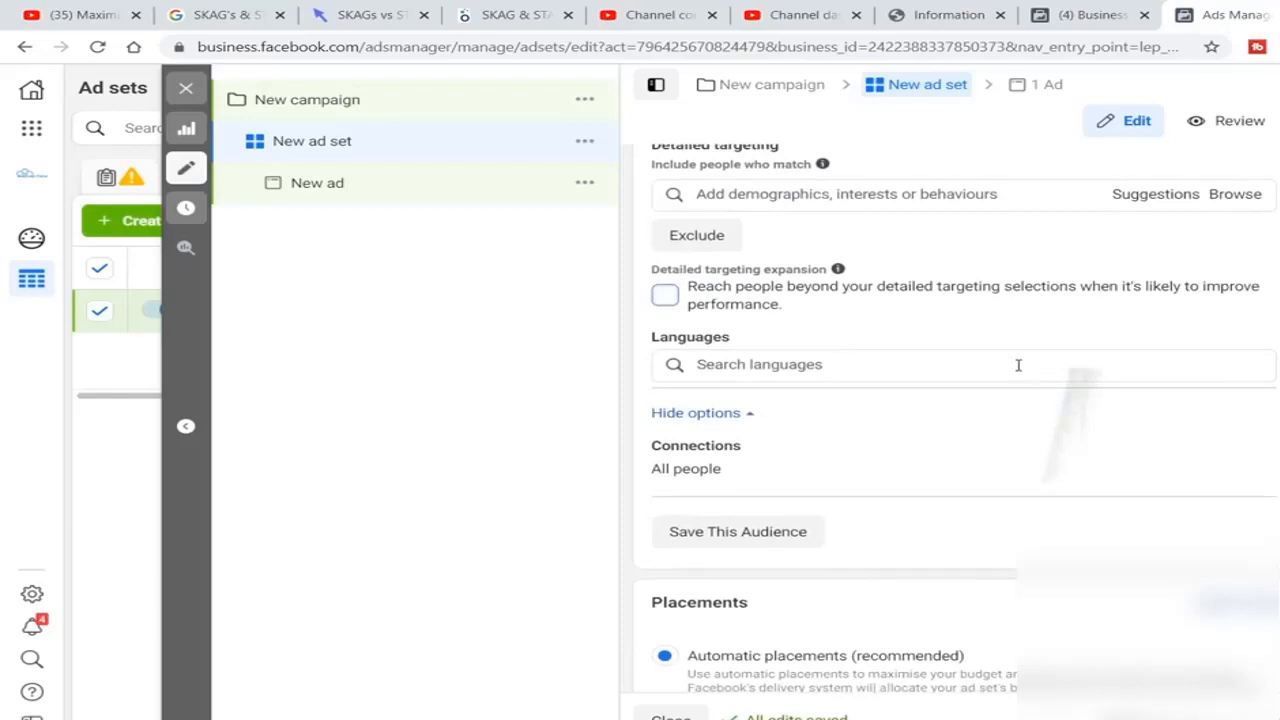
{"action": "scroll", "coordinate": [1018, 366], "scroll_direction": "down", "scroll_amount": 1}
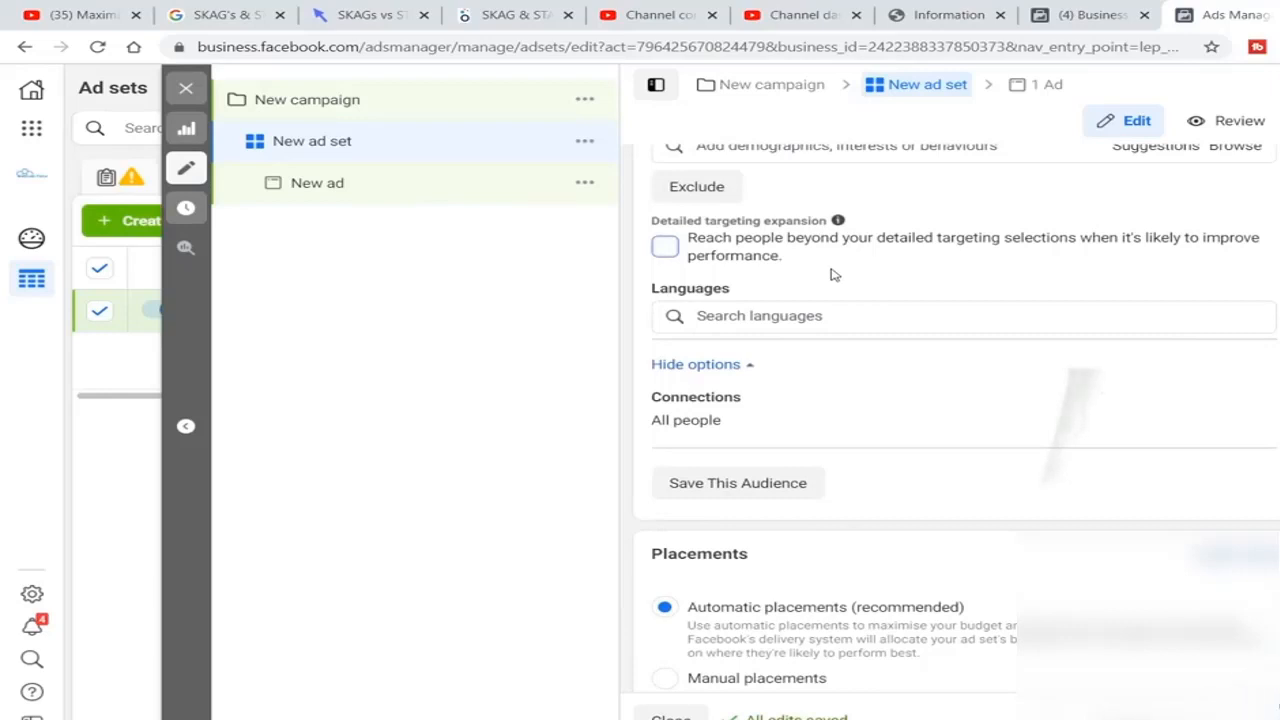
Add Bengali to the audience's languages.
{"action": "left_click", "coordinate": [747, 318]}
{"action": "type", "text": "neg"}
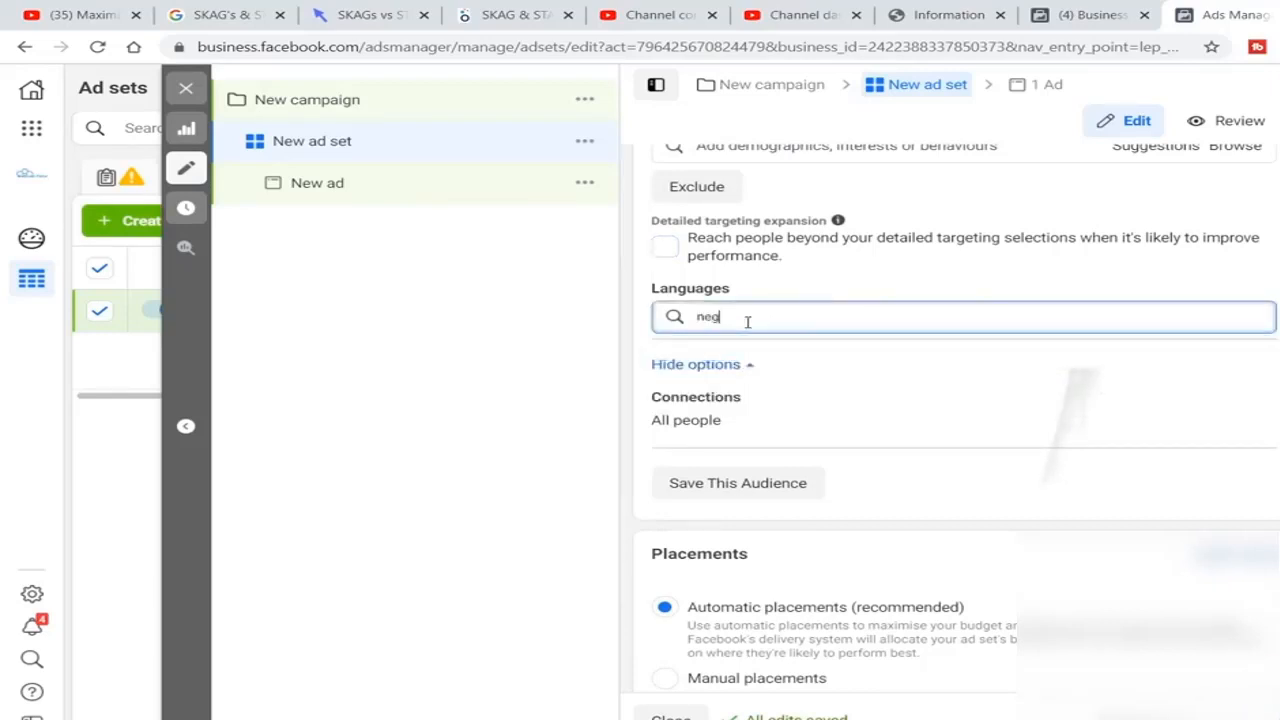
{"action": "key", "text": "BackSpace"}
{"action": "key", "text": "BackSpace"}
{"action": "key", "text": "BackSpace"}
{"action": "type", "text": "ben"}
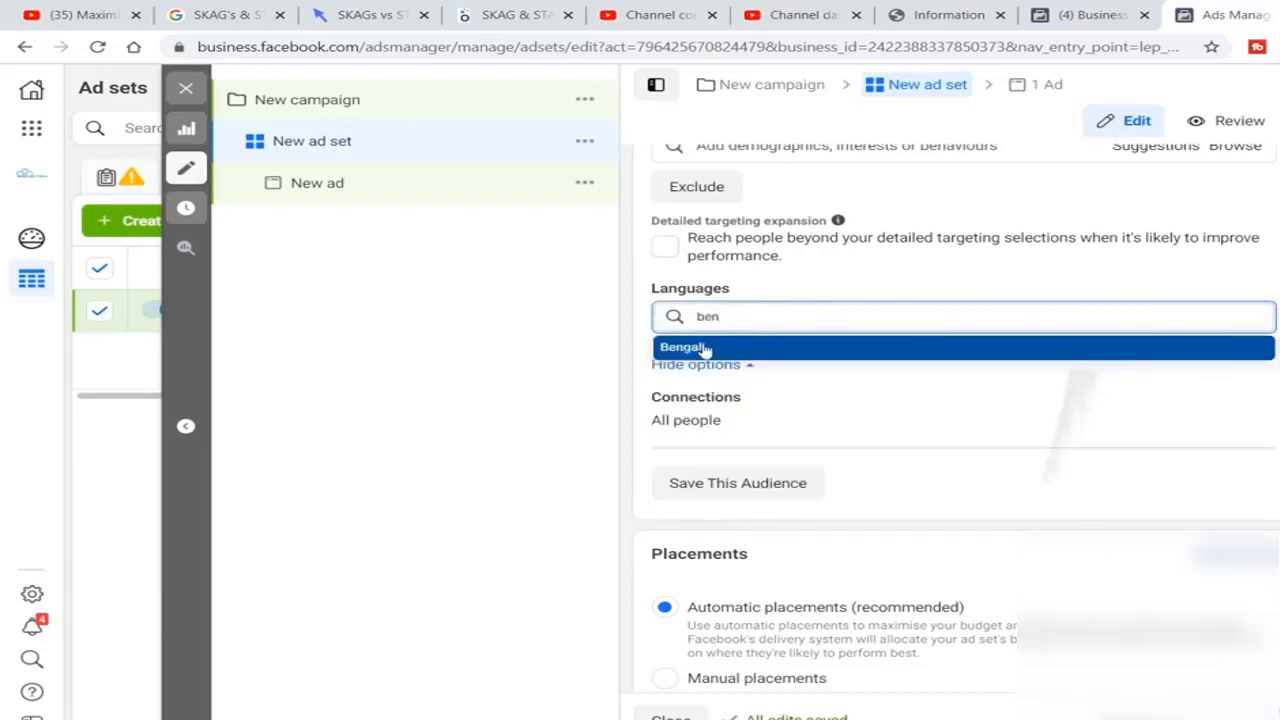
{"action": "left_click", "coordinate": [668, 350]}
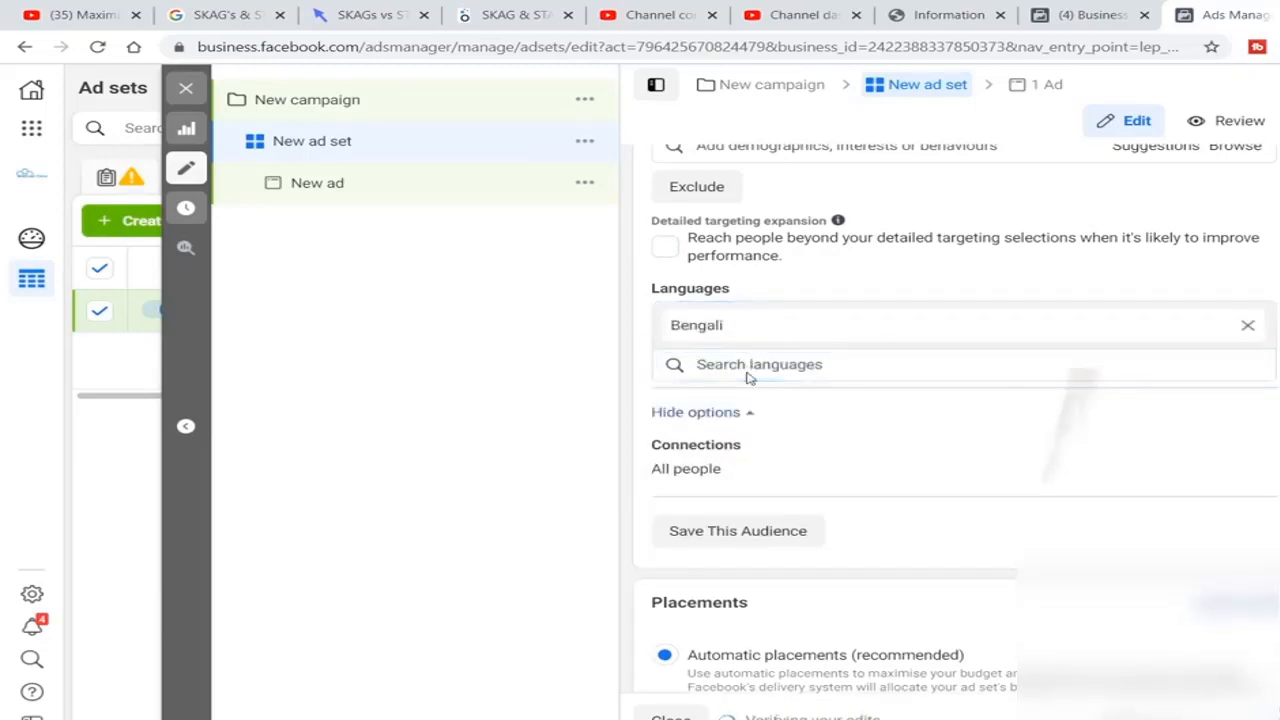
Search the languages for "odiss", and add Hindi to the audience's languages instead.
{"action": "type", "text": "odiss"}
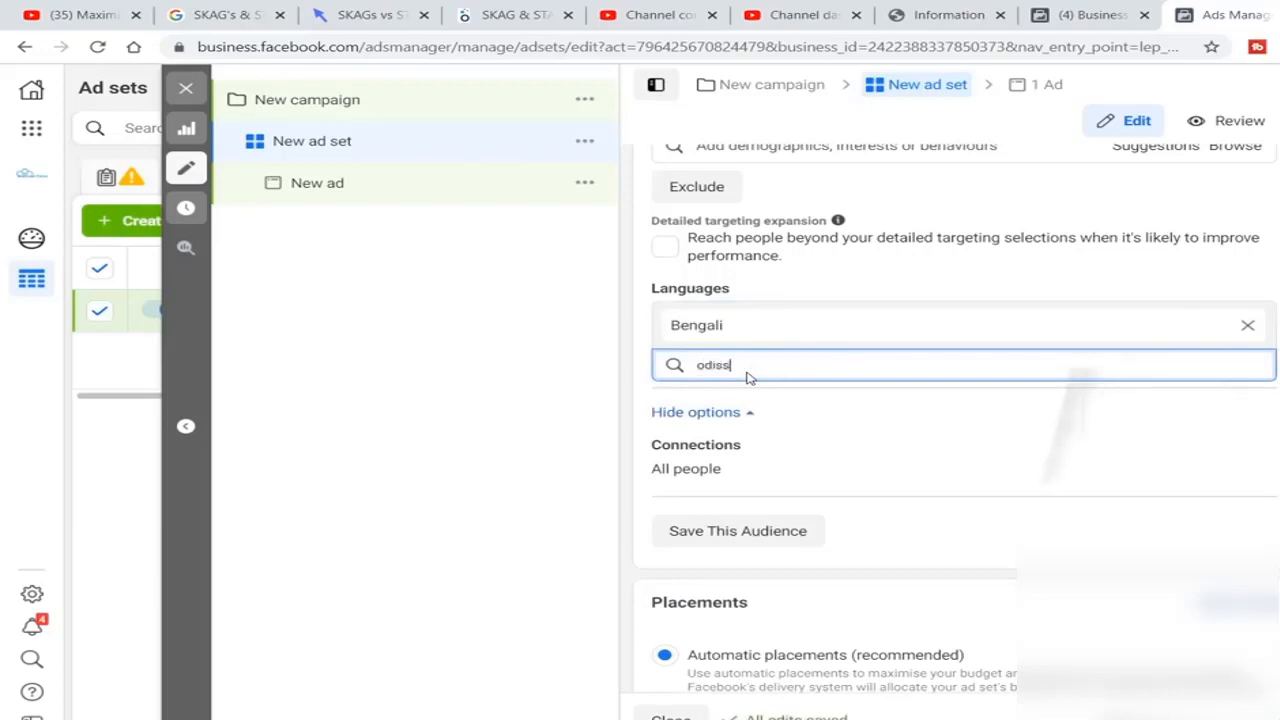
{"action": "key", "text": "BackSpace"}
{"action": "key", "text": "BackSpace"}
{"action": "key", "text": "BackSpace"}
{"action": "key", "text": "BackSpace"}
{"action": "key", "text": "BackSpace"}
{"action": "type", "text": "Hi"}
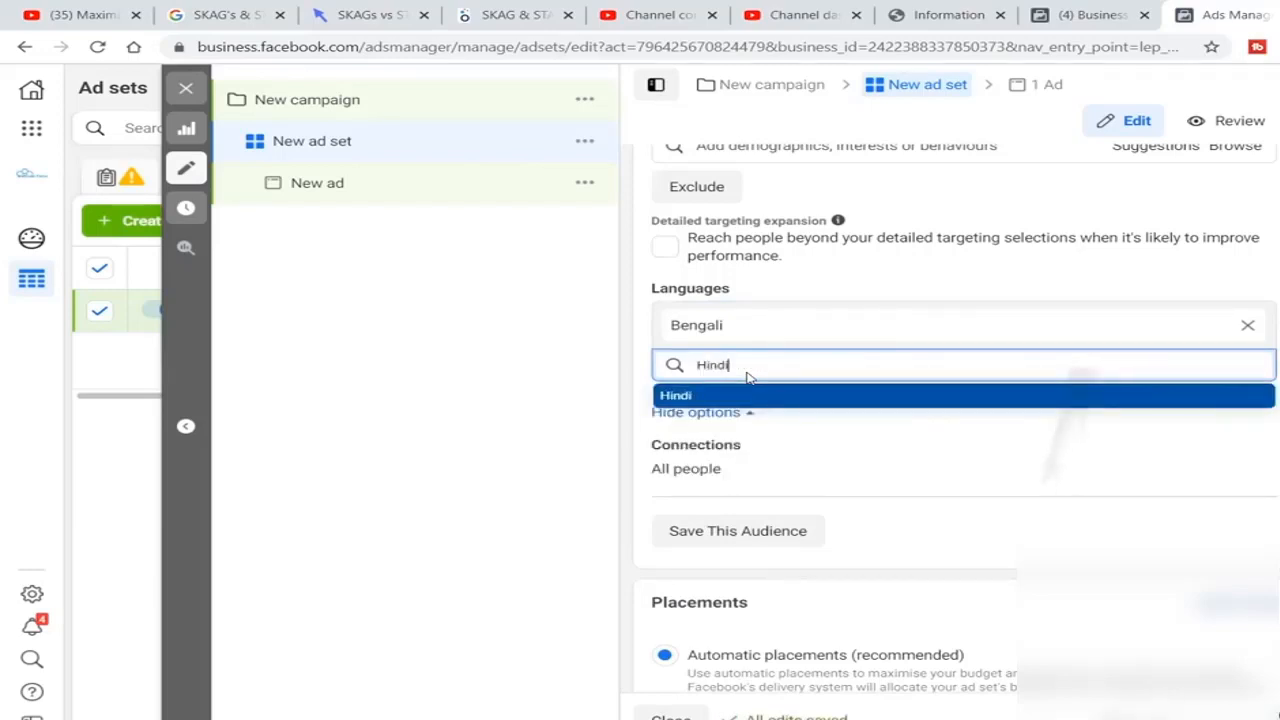
{"action": "type", "text": "ndi"}
{"action": "left_click", "coordinate": [726, 396]}
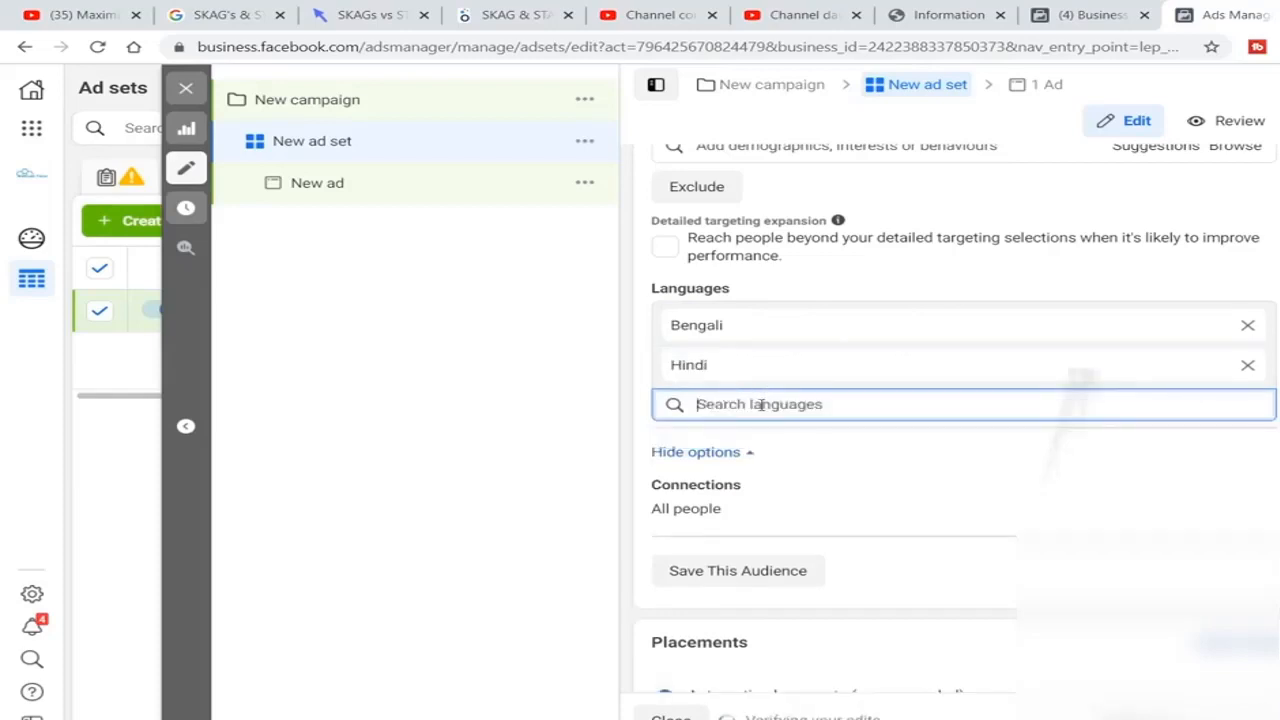
Add Spanish and Turkish to the audience's languages.
{"action": "type", "text": "Spanish"}
{"action": "key", "text": "Return"}
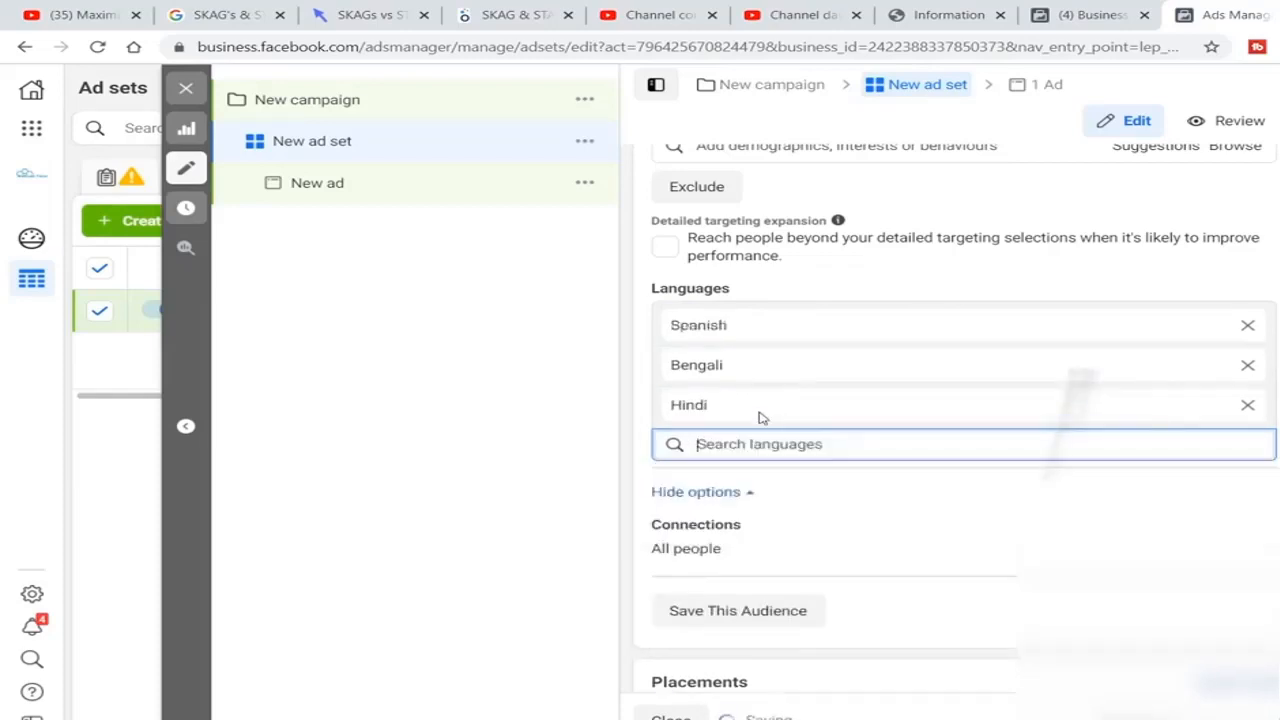
{"action": "type", "text": "Tur"}
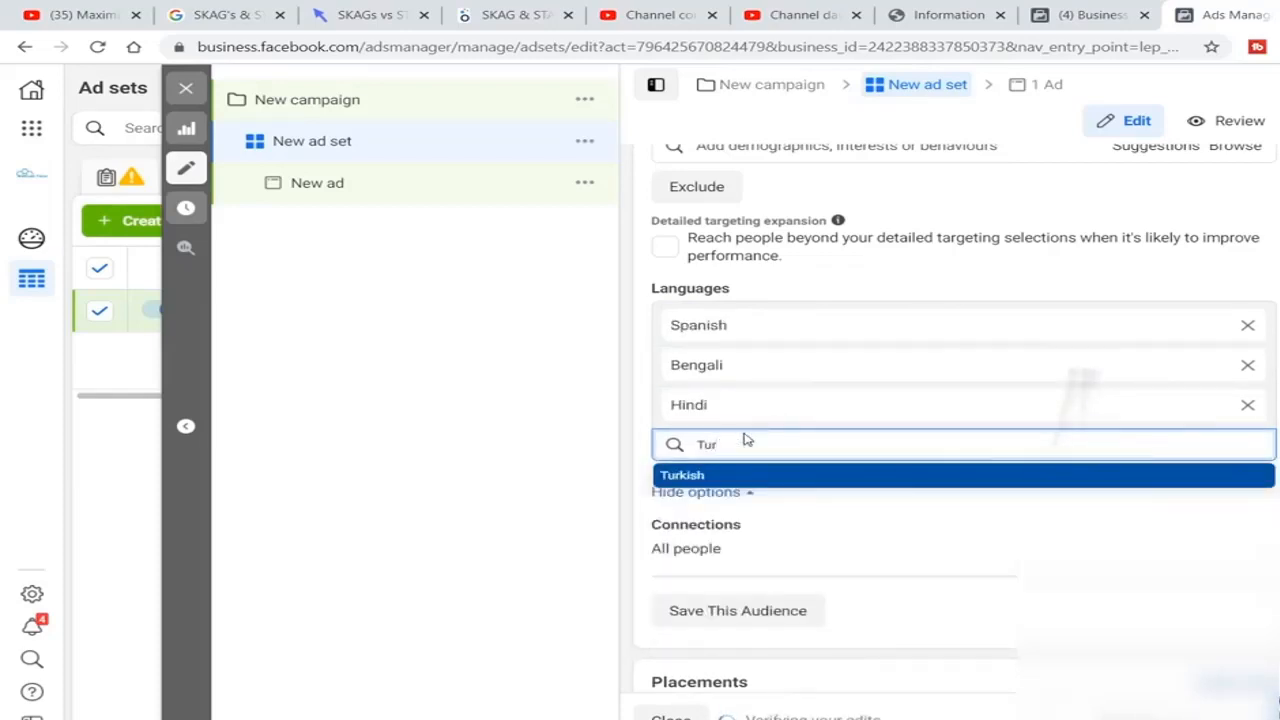
{"action": "key", "text": "Return"}
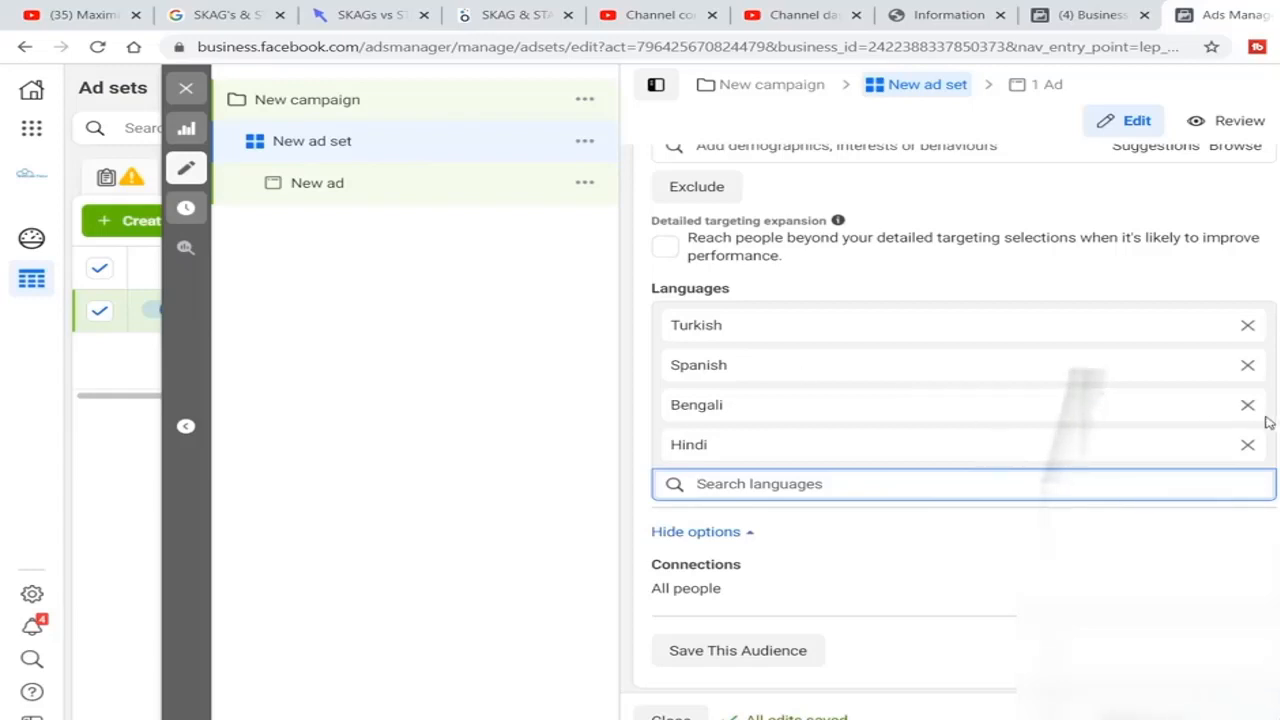
Remove Hindi, Bengali, Spanish and Turkish from the audience's languages.
{"action": "left_click", "coordinate": [1247, 444]}
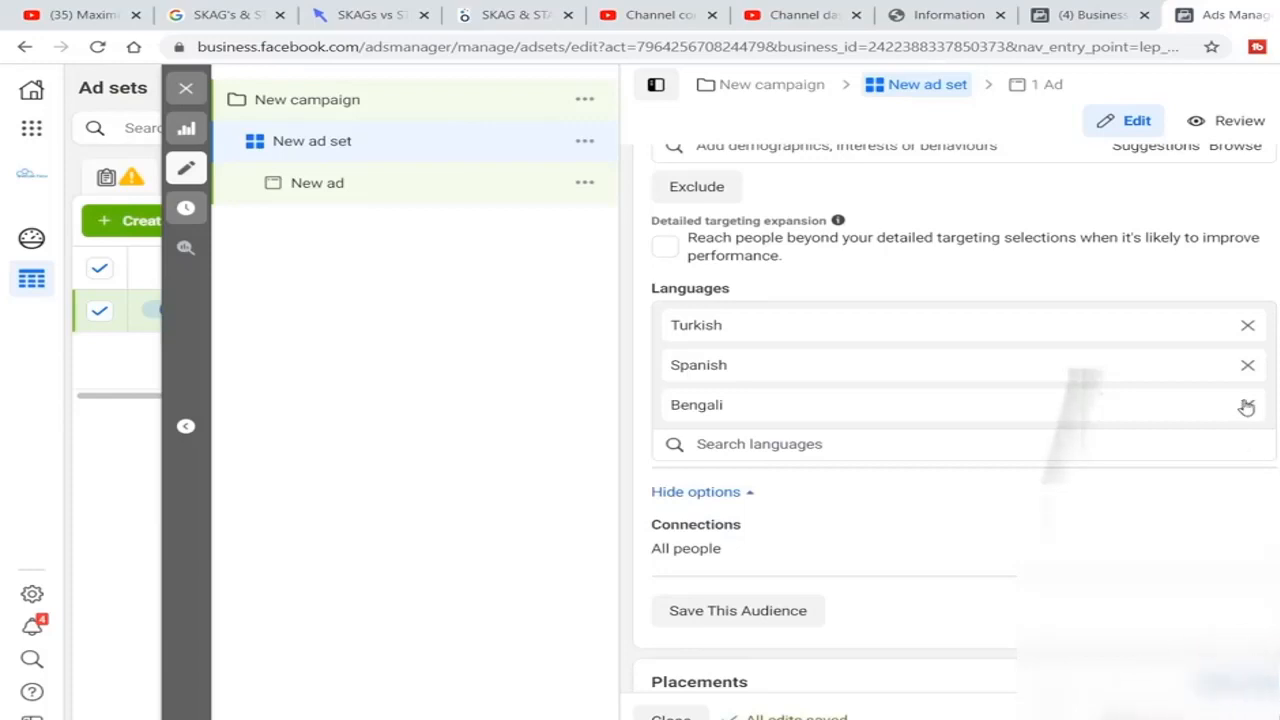
{"action": "left_click", "coordinate": [1247, 404]}
{"action": "left_click", "coordinate": [1247, 366]}
{"action": "left_click", "coordinate": [1247, 324]}
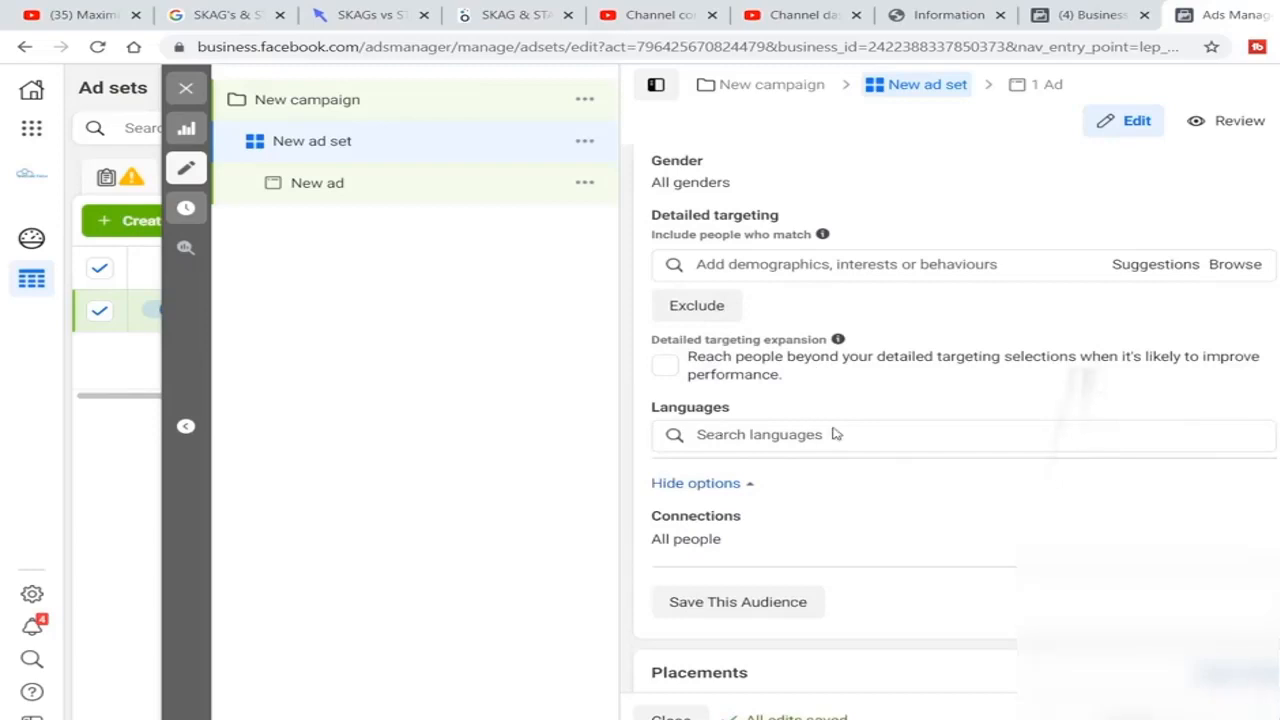
Open the audience's connections for editing, and review the detailed targeting and language settings above them.
{"action": "scroll", "coordinate": [851, 435], "scroll_direction": "down", "scroll_amount": 2}
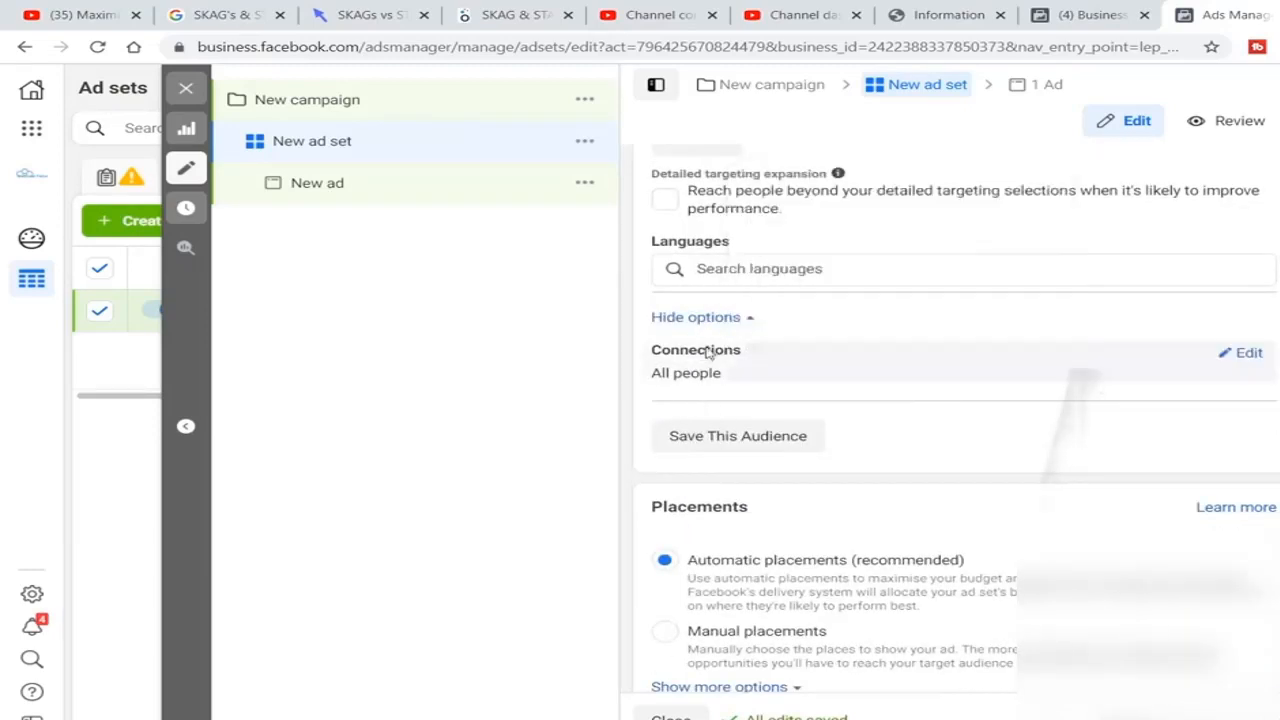
{"action": "mouse_move", "coordinate": [703, 350]}
{"action": "left_click", "coordinate": [1247, 353]}
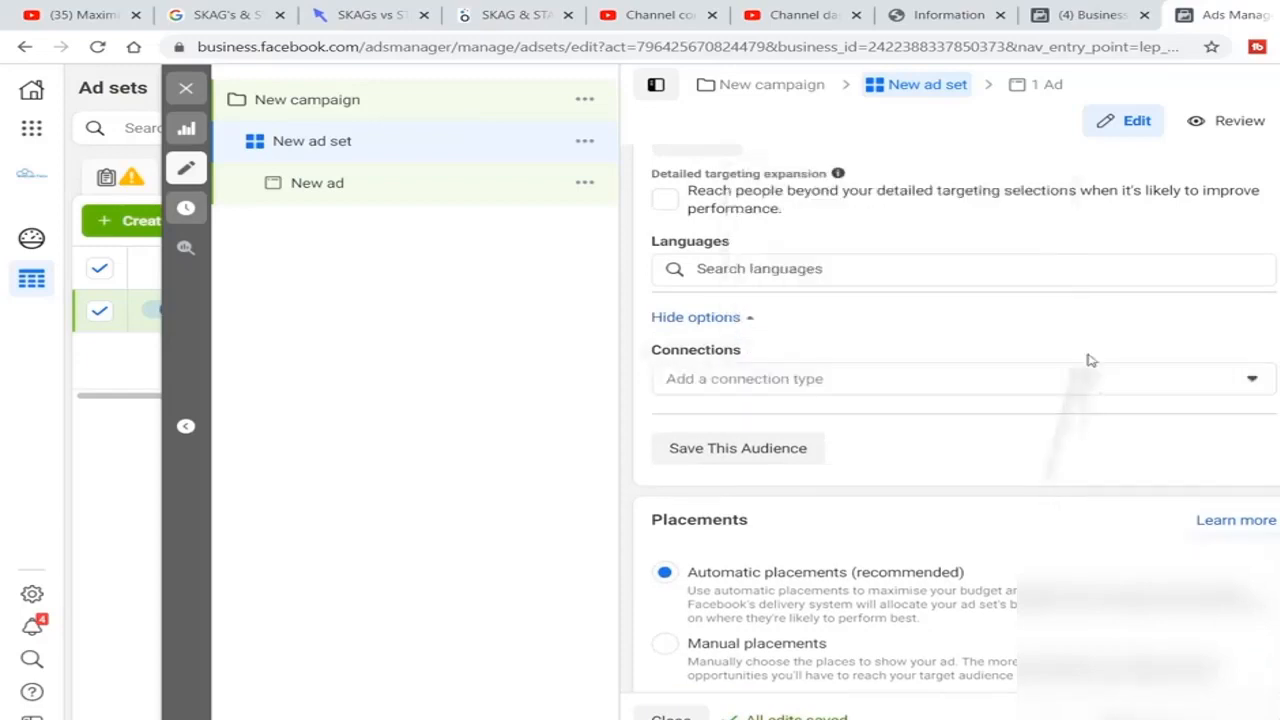
{"action": "scroll", "coordinate": [966, 343], "scroll_direction": "up", "scroll_amount": 2}
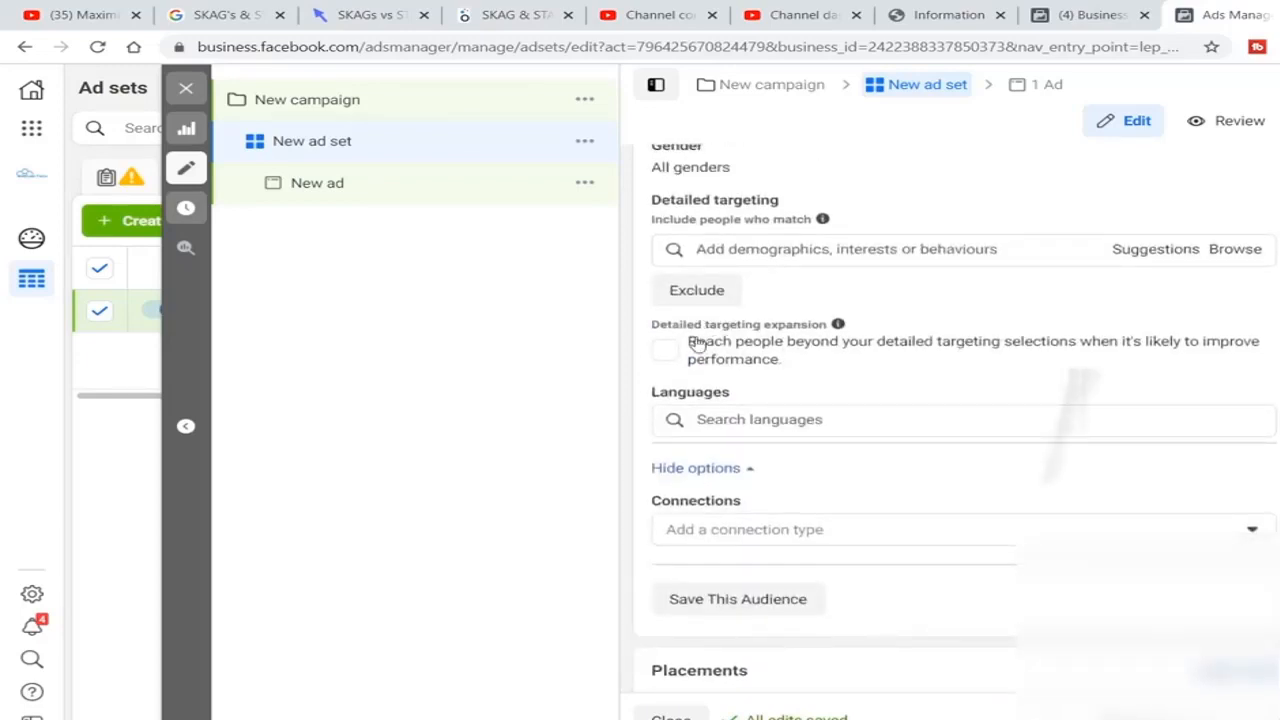
{"action": "scroll", "coordinate": [810, 358], "scroll_direction": "up", "scroll_amount": 1}
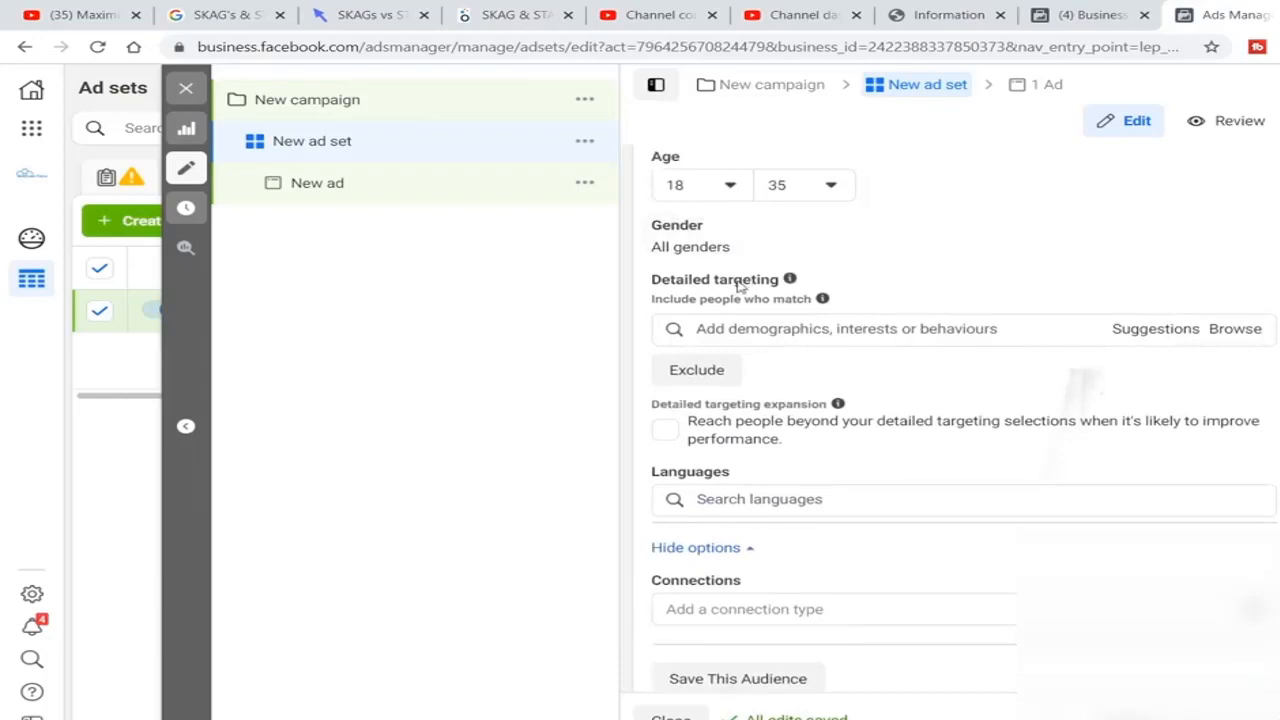
{"action": "mouse_move", "coordinate": [822, 298]}
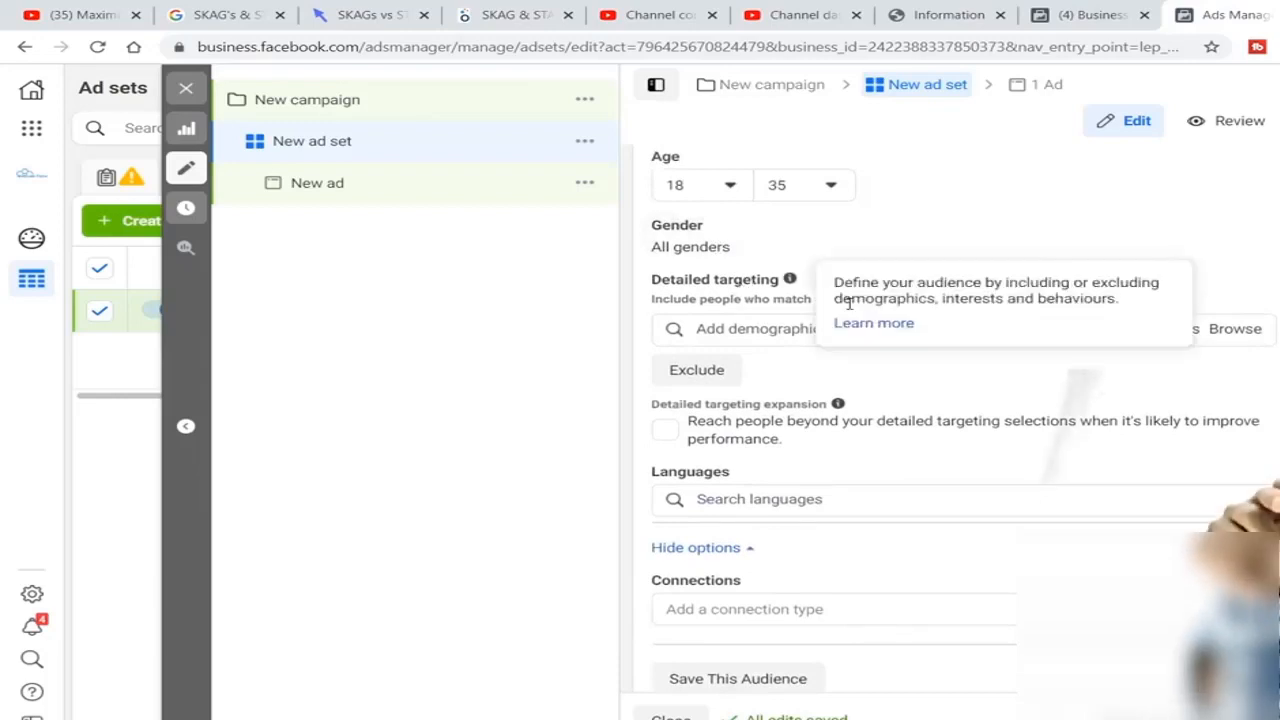
{"action": "scroll", "coordinate": [829, 396], "scroll_direction": "down", "scroll_amount": 1}
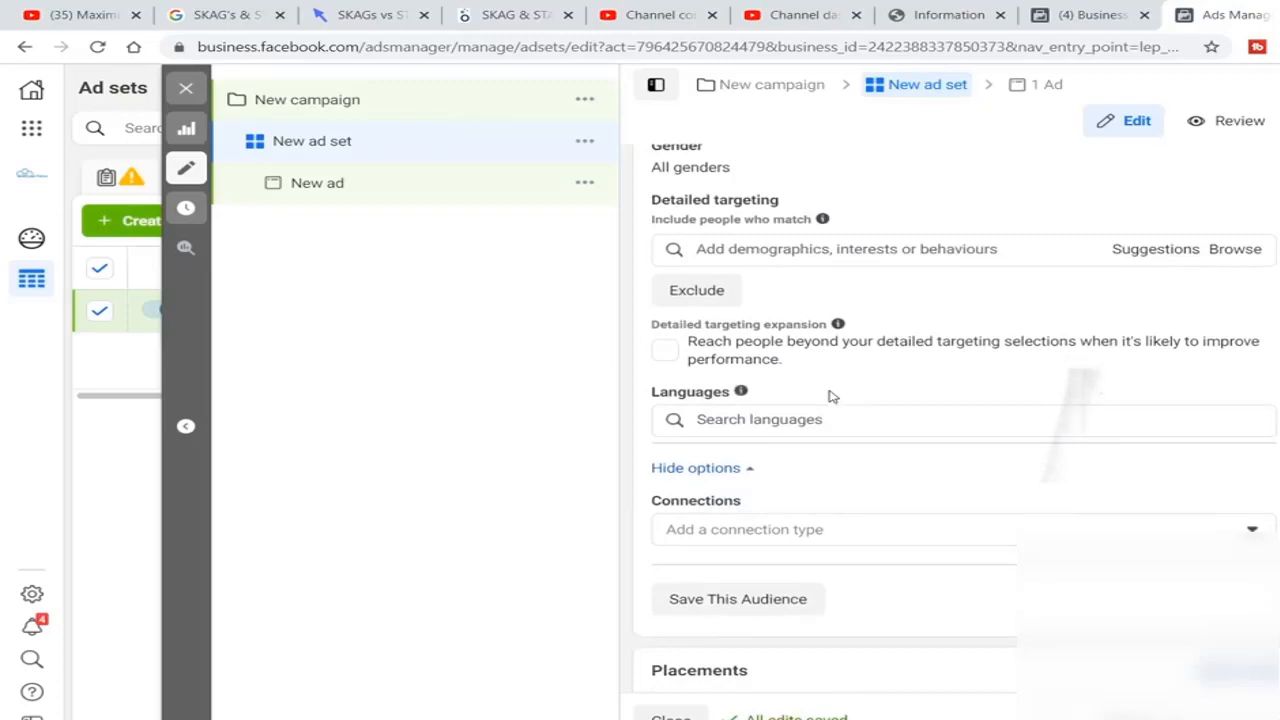
{"action": "scroll", "coordinate": [829, 395], "scroll_direction": "down", "scroll_amount": 1}
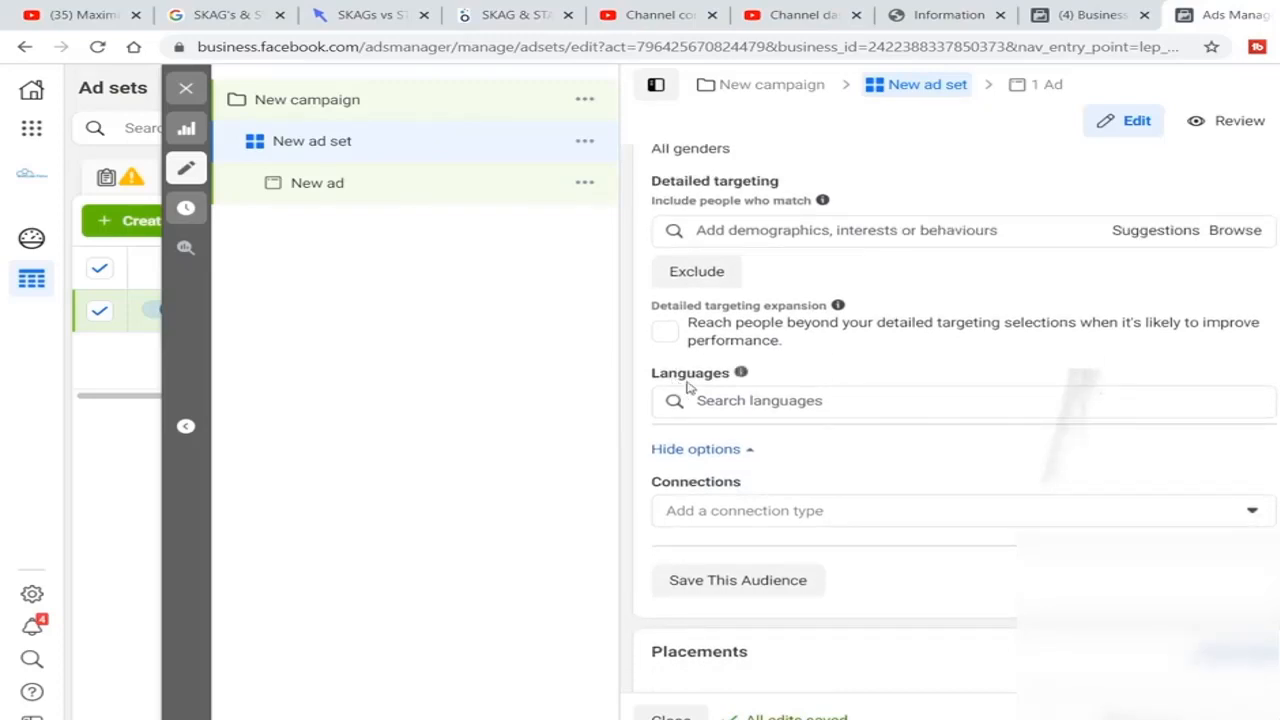
{"action": "scroll", "coordinate": [795, 418], "scroll_direction": "down", "scroll_amount": 3}
Add a connection for people who currently like the Wscube Tech Page, and dismiss the resulting notice.
{"action": "left_click", "coordinate": [768, 386]}
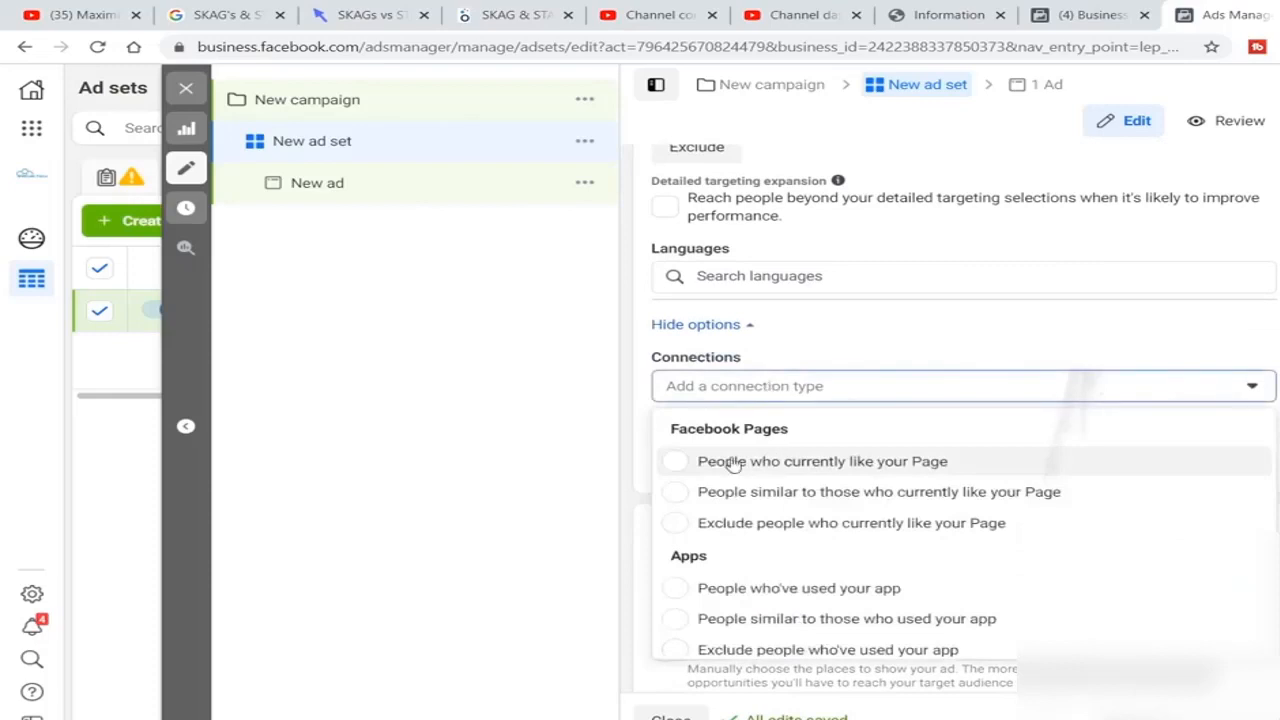
{"action": "left_click", "coordinate": [845, 467]}
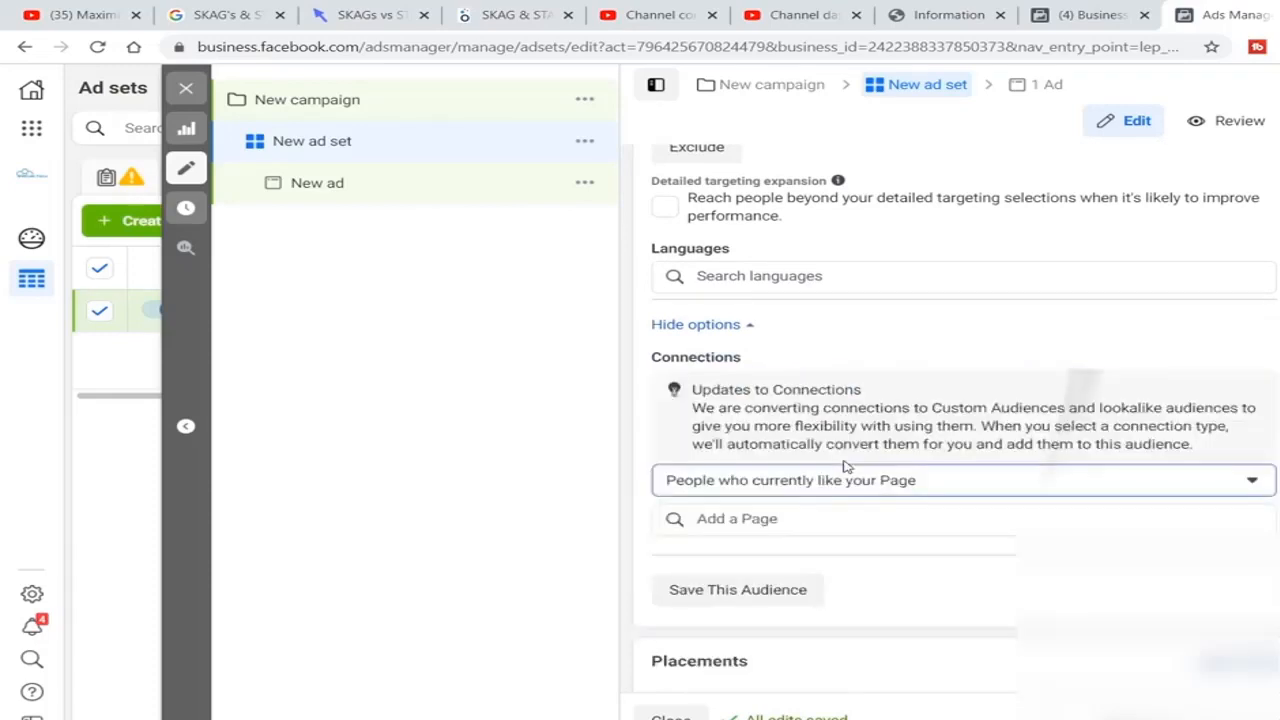
{"action": "left_click", "coordinate": [808, 514]}
{"action": "type", "text": "wess"}
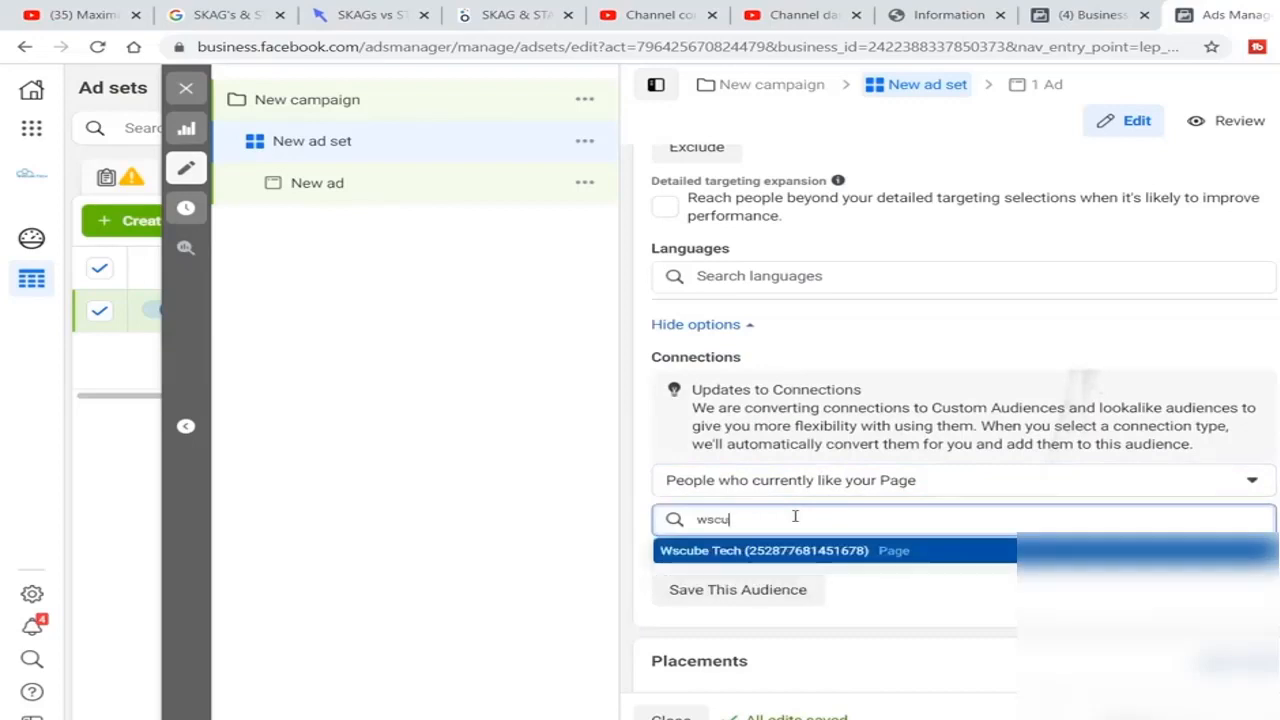
{"action": "key", "text": "Return"}
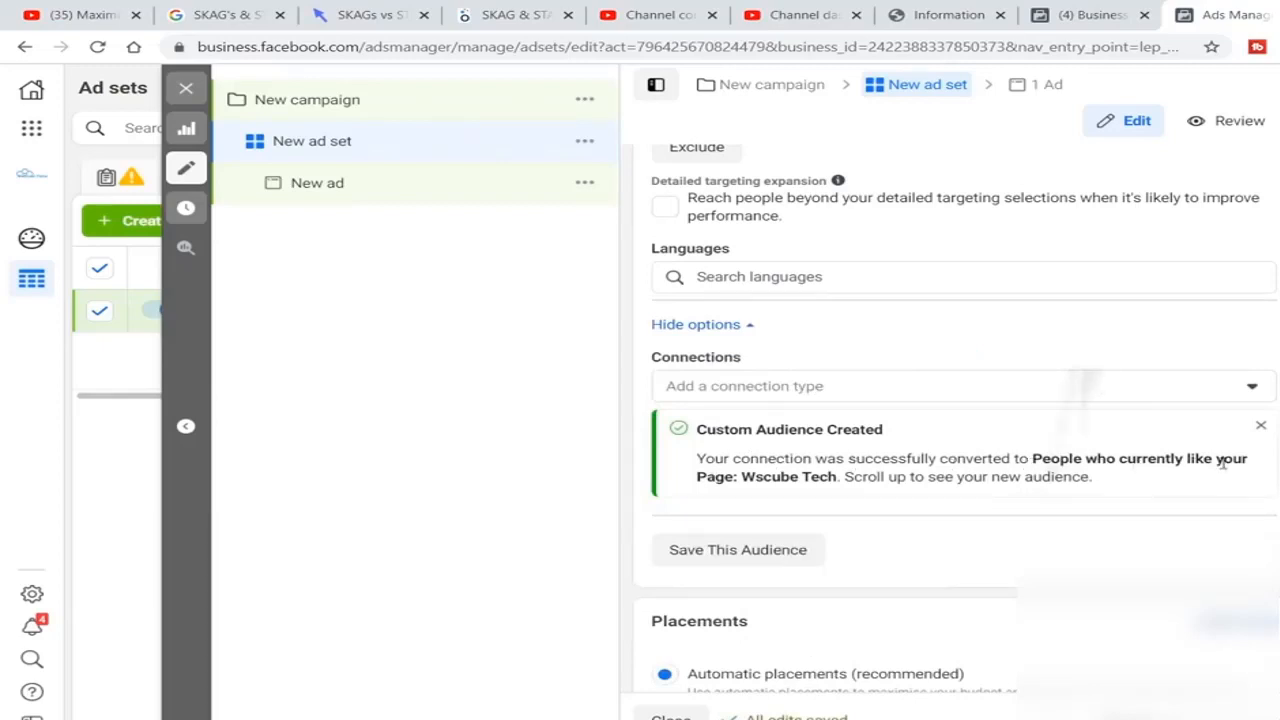
{"action": "left_click_drag", "start_coordinate": [740, 482], "coordinate": [882, 476]}
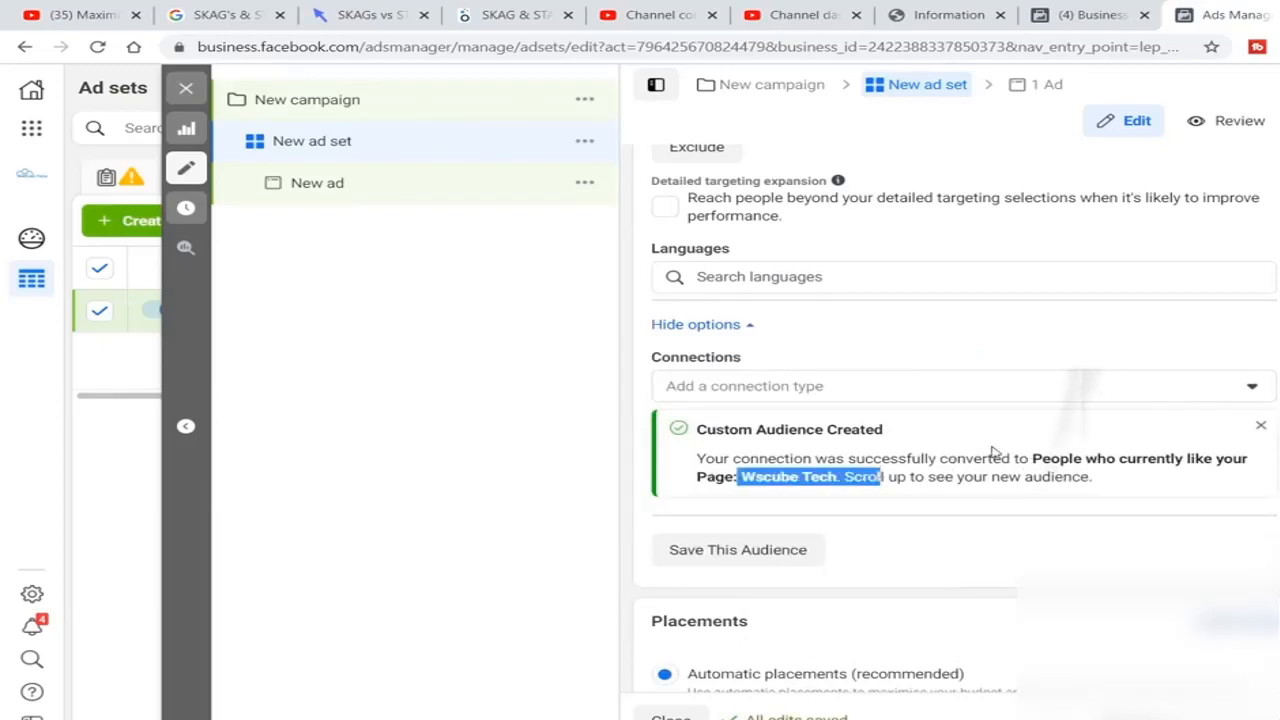
{"action": "left_click", "coordinate": [1261, 424]}
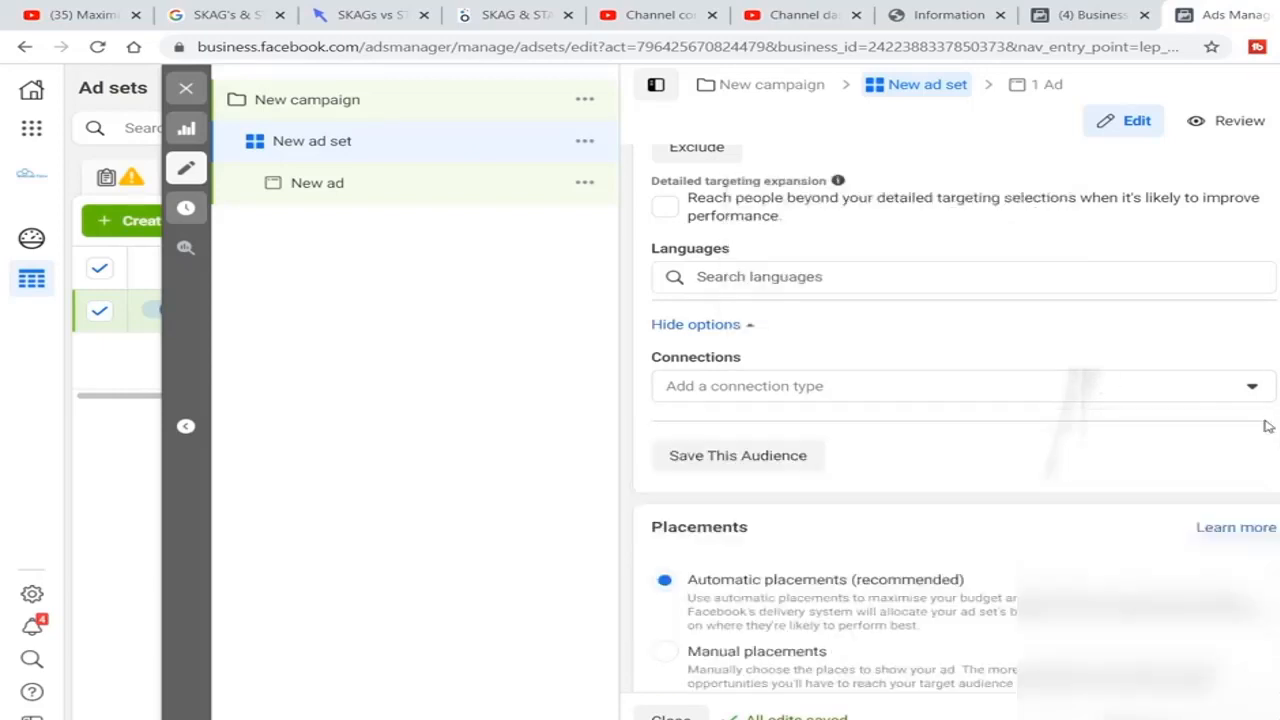
Add a connection for people similar to those who currently like the Wscube Tech Page.
{"action": "left_click", "coordinate": [1129, 396]}
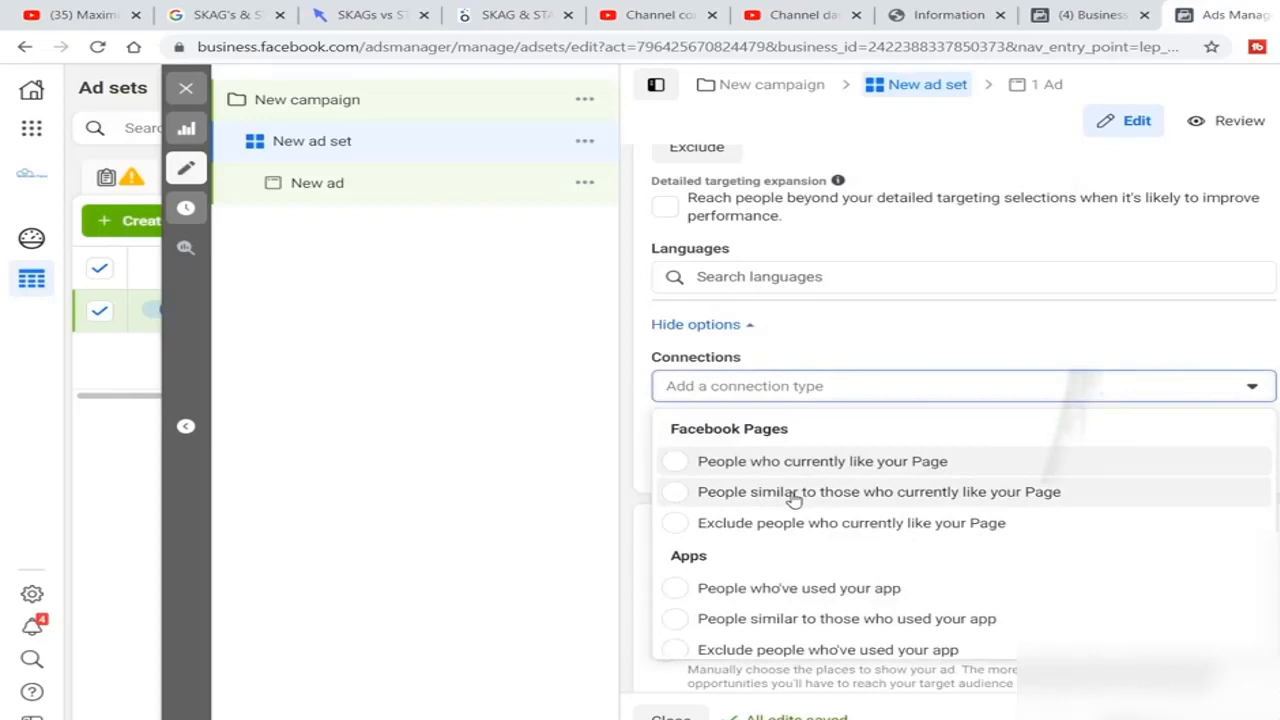
{"action": "left_click", "coordinate": [860, 492]}
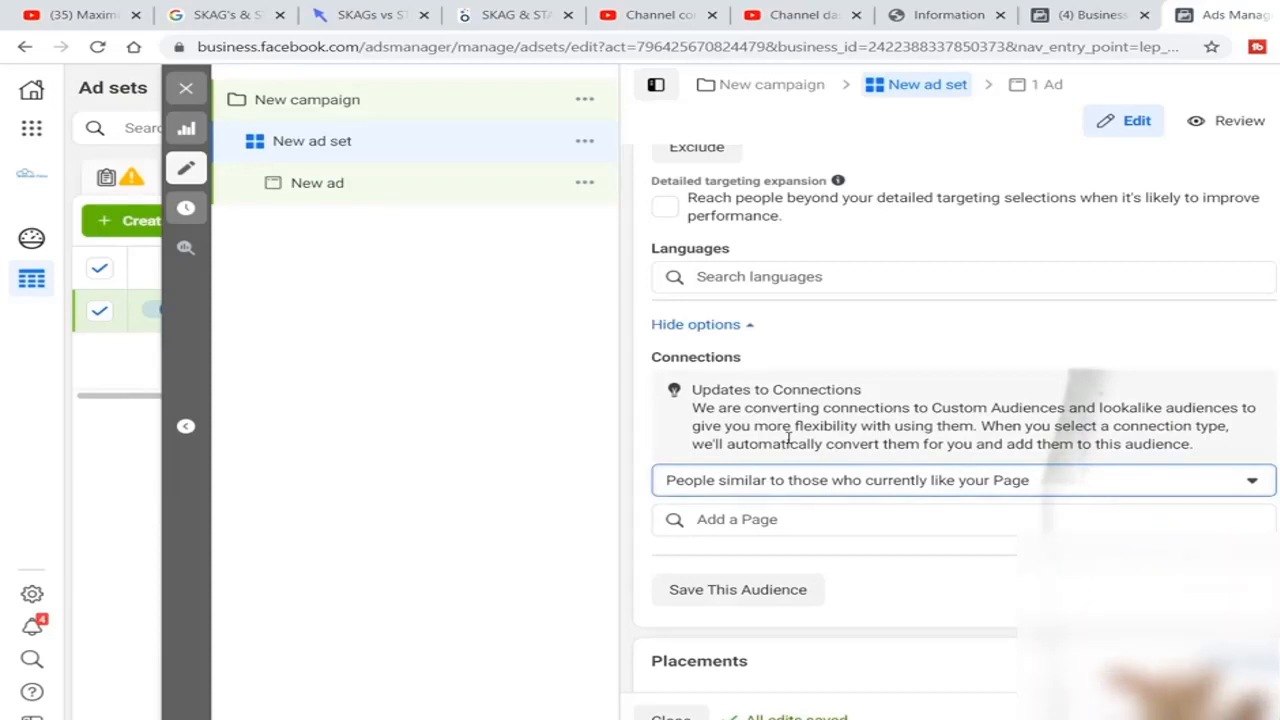
{"action": "left_click", "coordinate": [762, 520]}
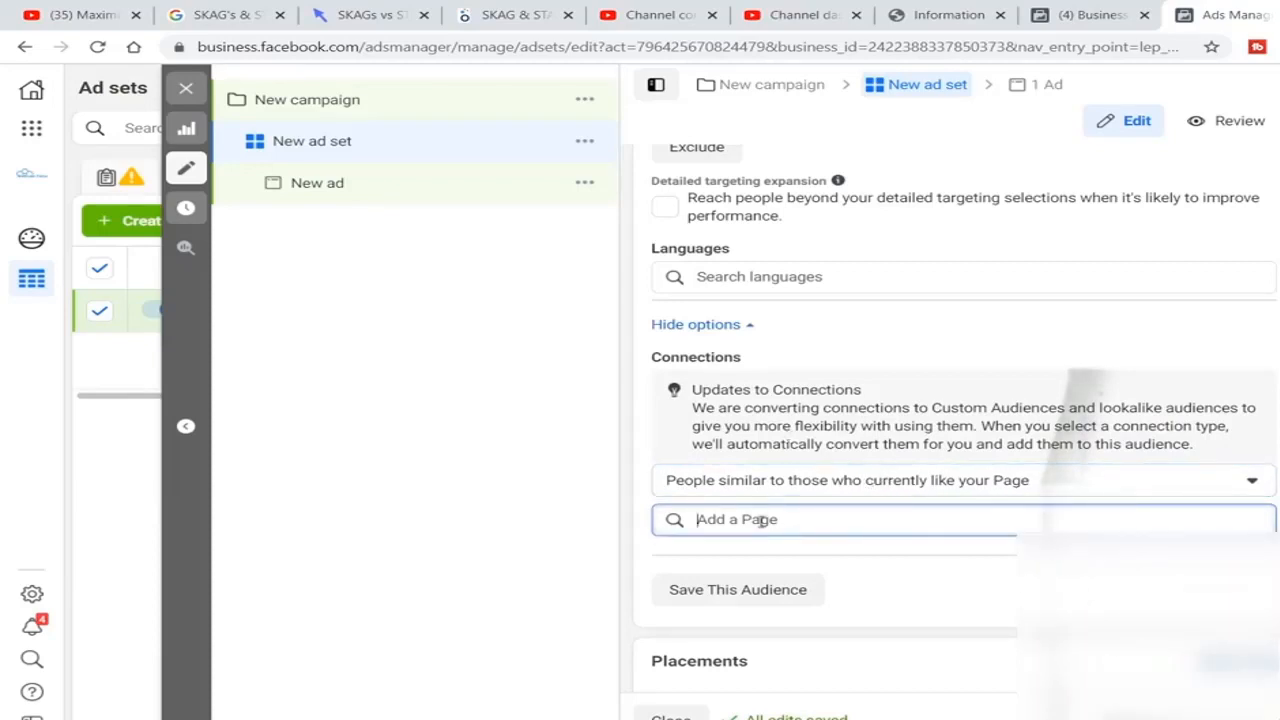
{"action": "type", "text": "Wscube"}
{"action": "left_click", "coordinate": [752, 551]}
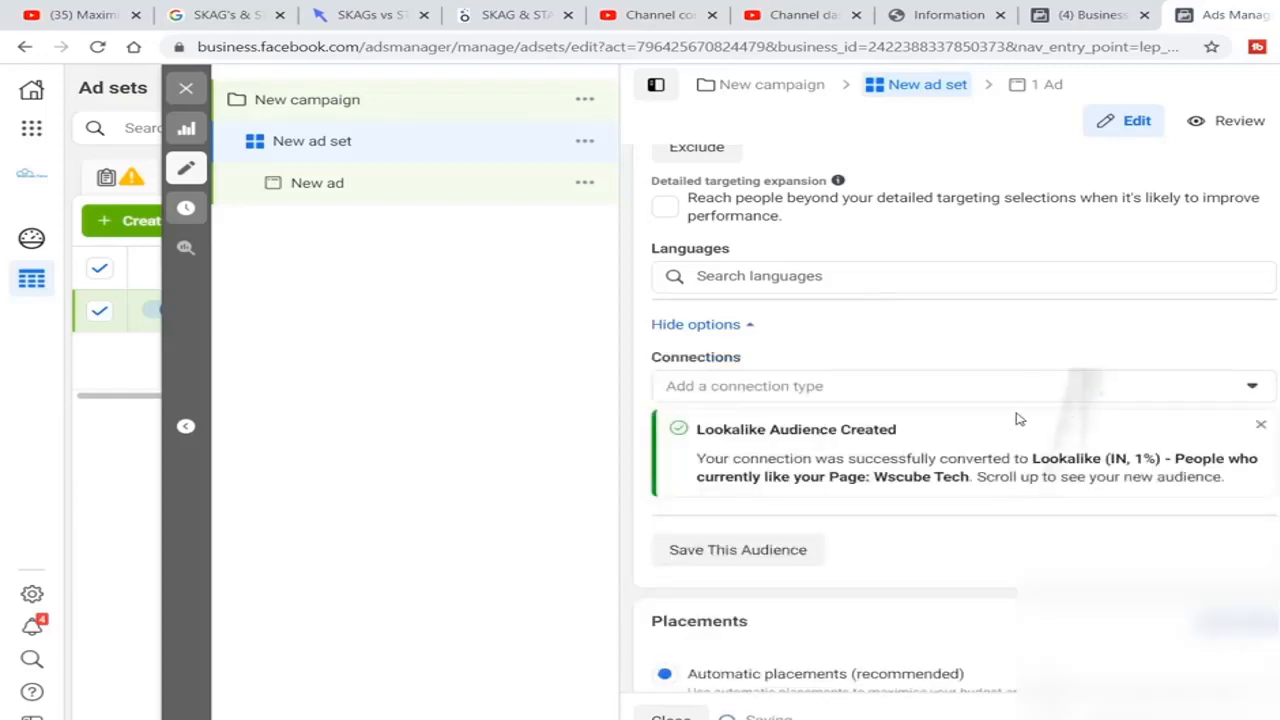
Remove the Wscube Tech Page lookalike and Page engagement audiences from the ad set's custom audiences.
{"action": "scroll", "coordinate": [993, 416], "scroll_direction": "up", "scroll_amount": 4}
{"action": "scroll", "coordinate": [993, 416], "scroll_direction": "up", "scroll_amount": 5}
{"action": "scroll", "coordinate": [993, 416], "scroll_direction": "down", "scroll_amount": 2}
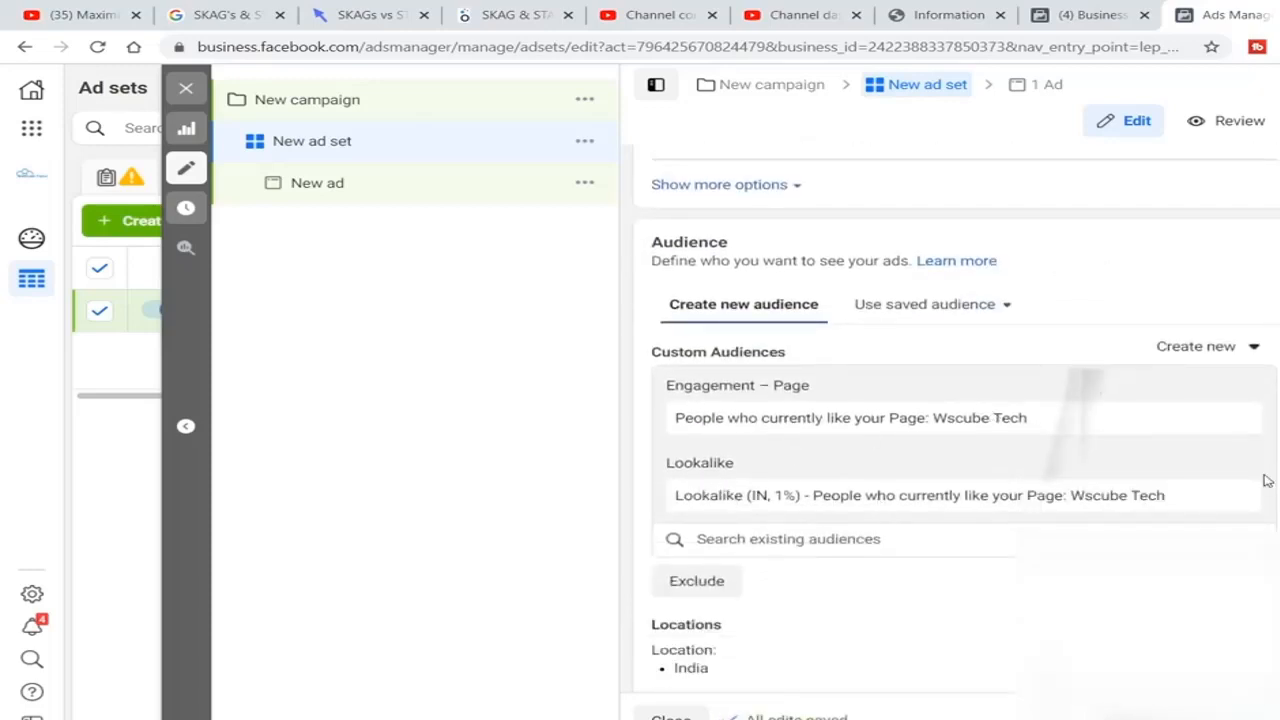
{"action": "left_click", "coordinate": [1235, 499]}
{"action": "left_click", "coordinate": [1231, 420]}
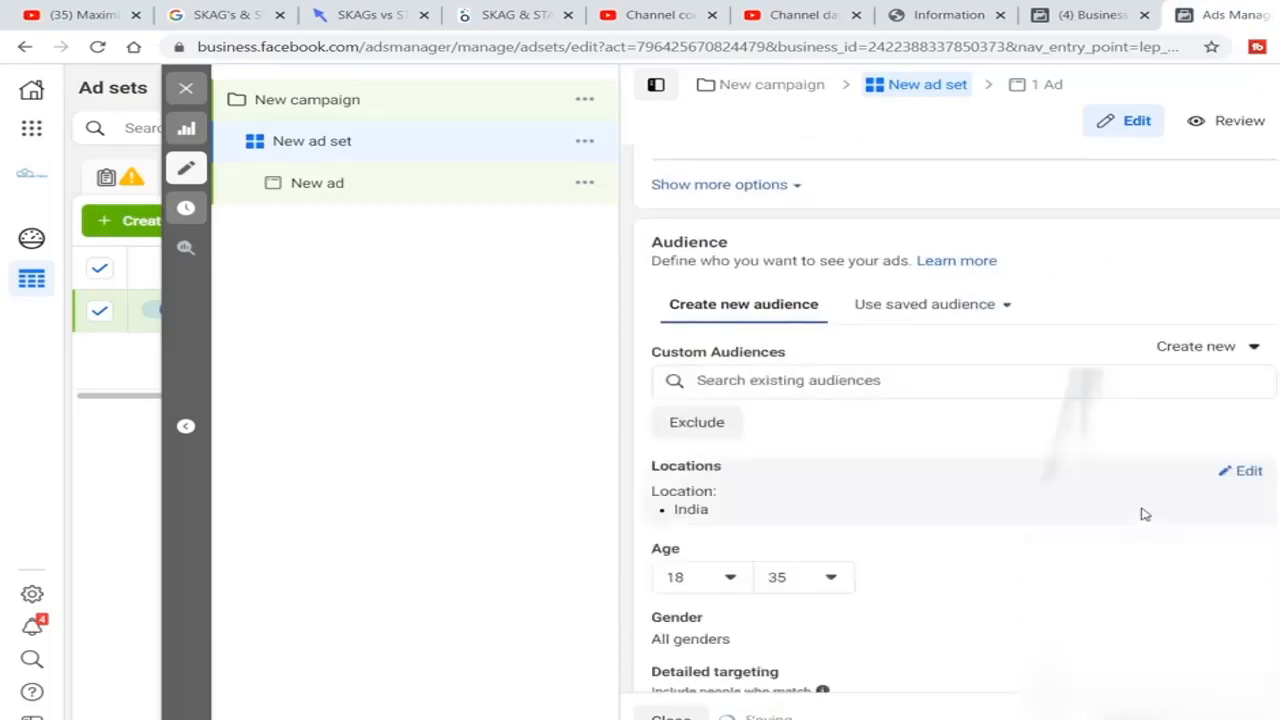
Look through the Page, app and event connection types, and set the connection type to Advanced combinations.
{"action": "scroll", "coordinate": [1140, 515], "scroll_direction": "down", "scroll_amount": 2}
{"action": "scroll", "coordinate": [1125, 527], "scroll_direction": "down", "scroll_amount": 5}
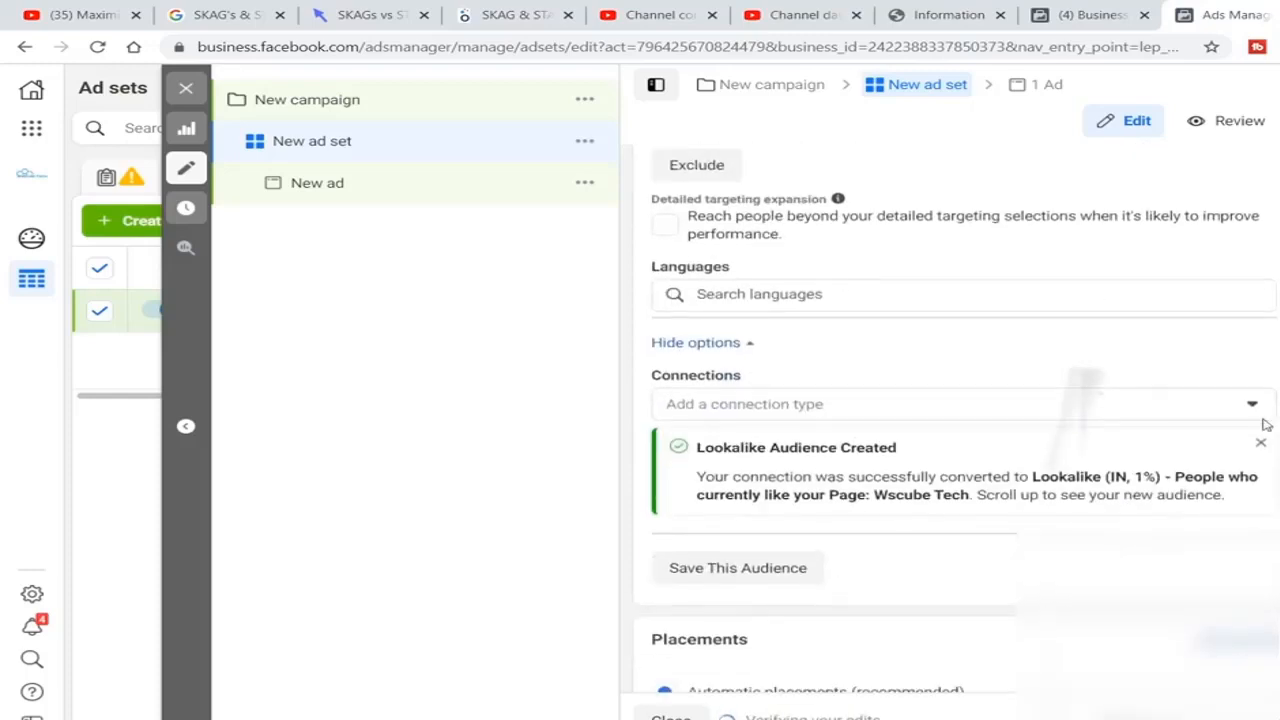
{"action": "left_click", "coordinate": [1260, 447]}
{"action": "left_click", "coordinate": [811, 408]}
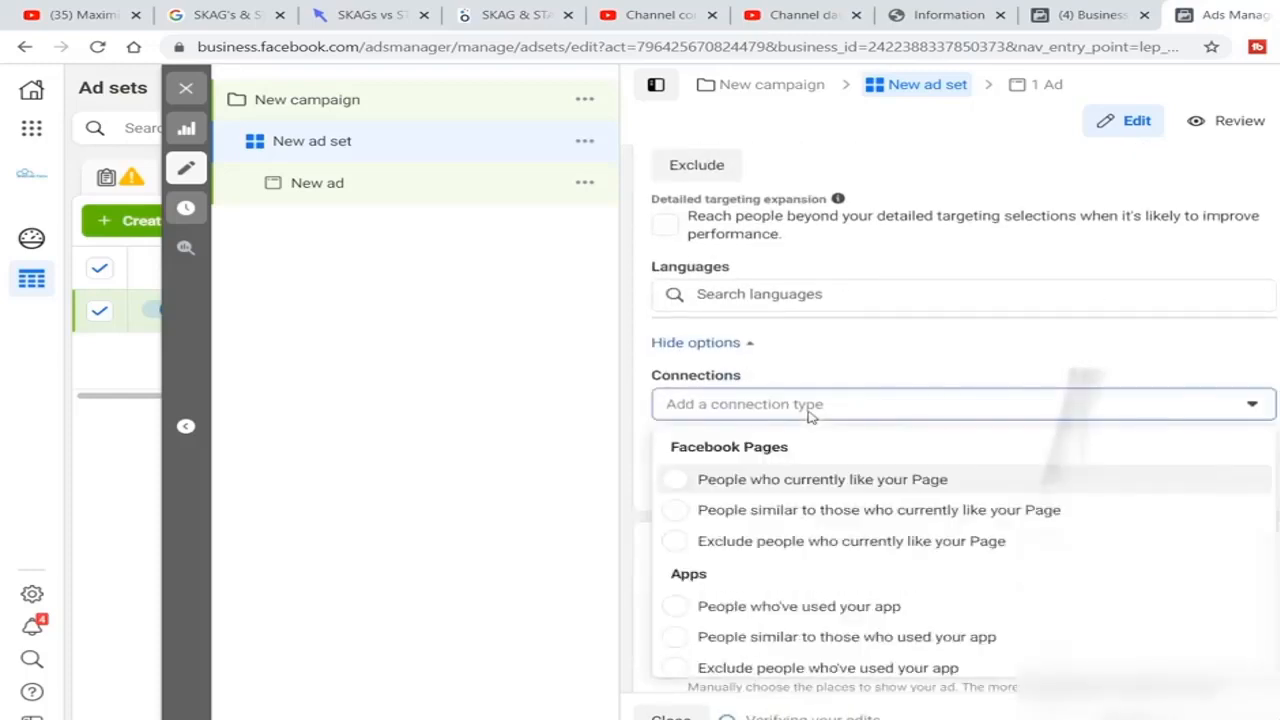
{"action": "scroll", "coordinate": [838, 507], "scroll_direction": "down", "scroll_amount": 2}
{"action": "scroll", "coordinate": [838, 507], "scroll_direction": "up", "scroll_amount": 2}
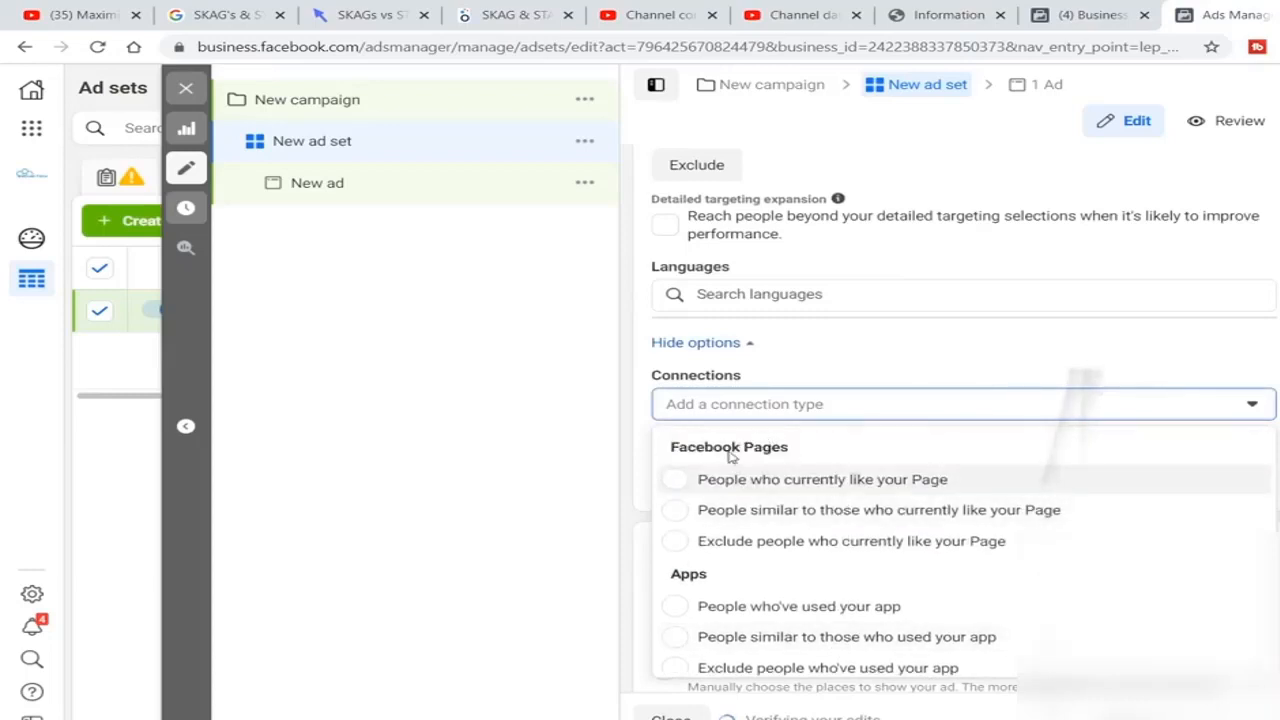
{"action": "scroll", "coordinate": [858, 453], "scroll_direction": "down", "scroll_amount": 1}
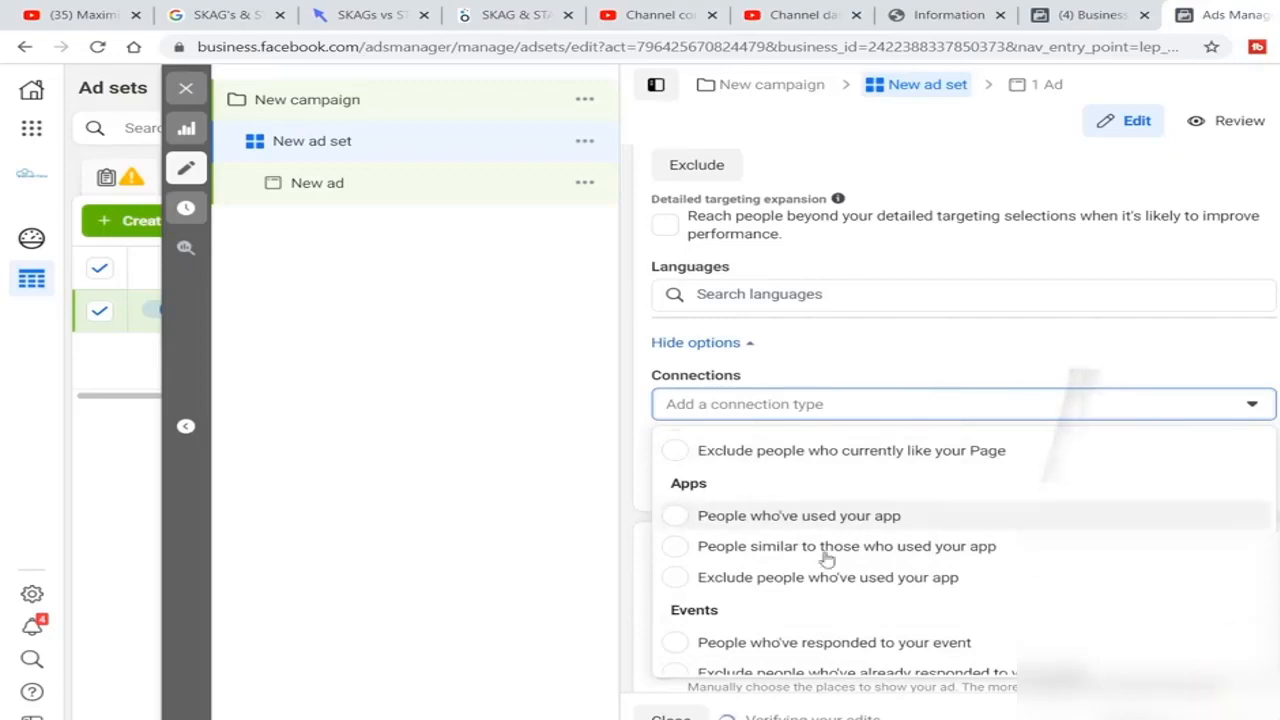
{"action": "scroll", "coordinate": [880, 575], "scroll_direction": "down", "scroll_amount": 1}
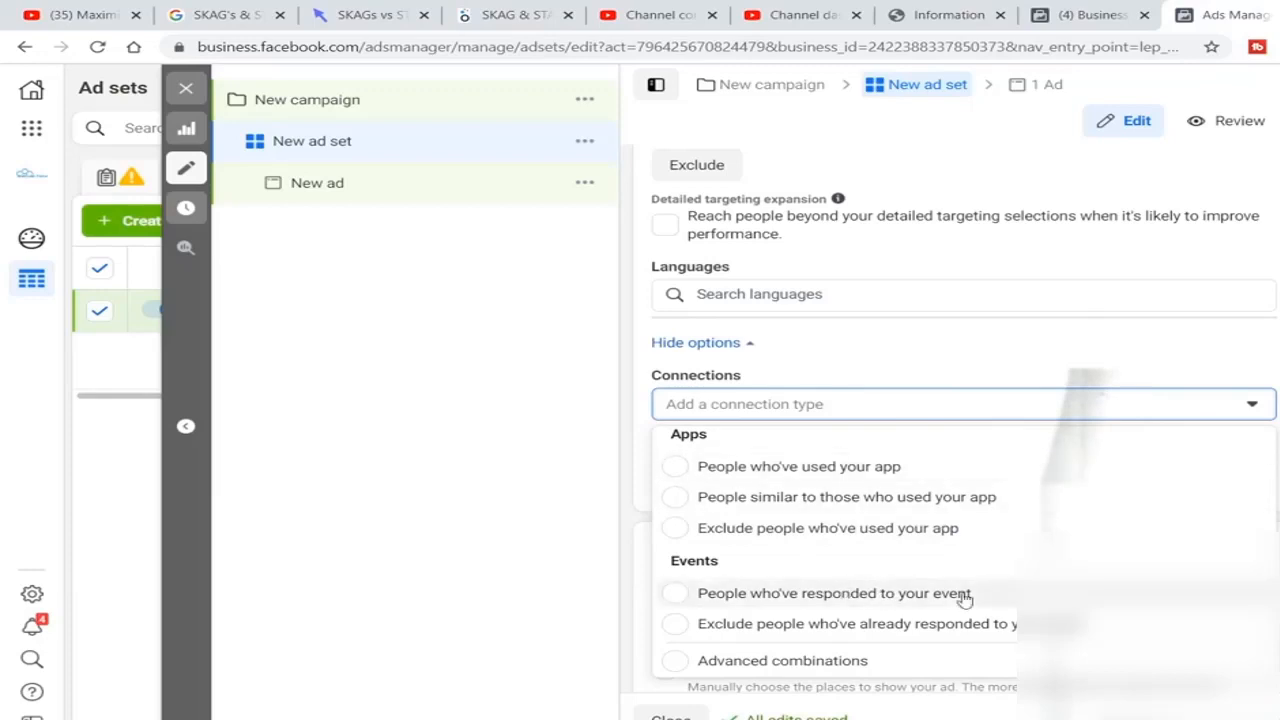
{"action": "left_click", "coordinate": [852, 660]}
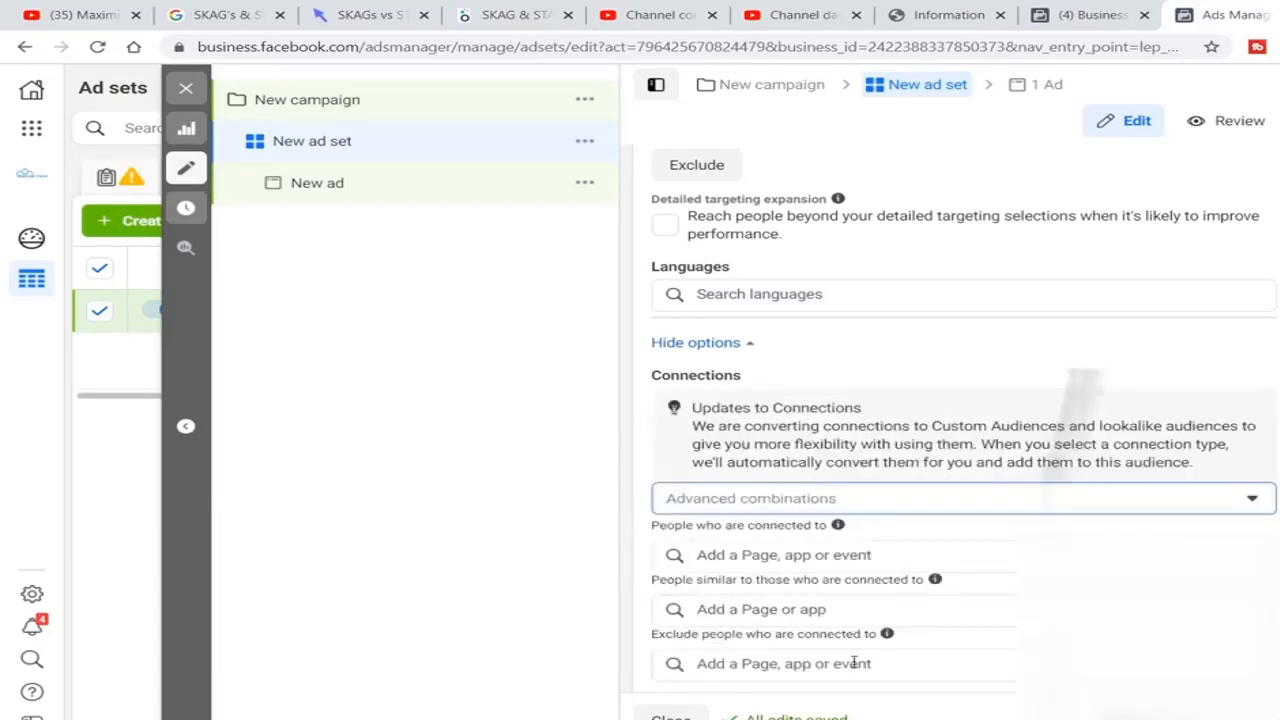
{"action": "scroll", "coordinate": [794, 551], "scroll_direction": "down", "scroll_amount": 1}
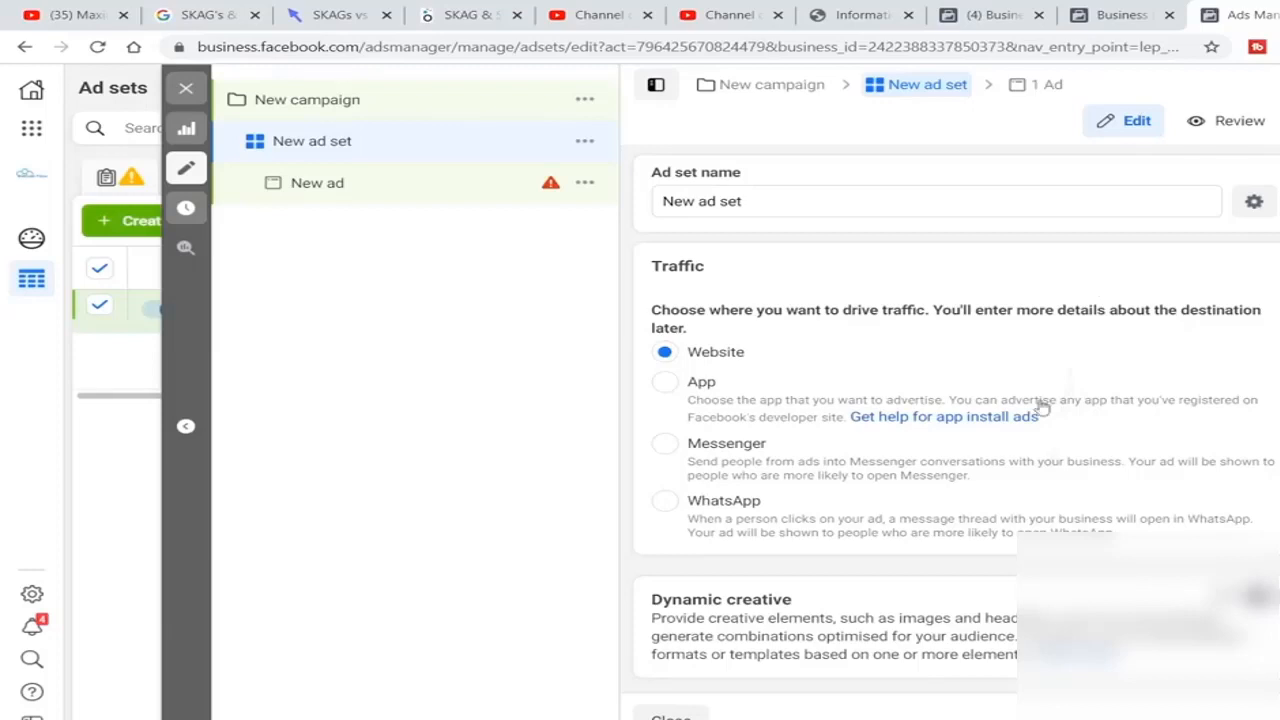
Review the ad set's settings from traffic destination through budget and schedule to custom audiences.
{"action": "scroll", "coordinate": [1040, 426], "scroll_direction": "down", "scroll_amount": 2}
{"action": "scroll", "coordinate": [1040, 428], "scroll_direction": "down", "scroll_amount": 2}
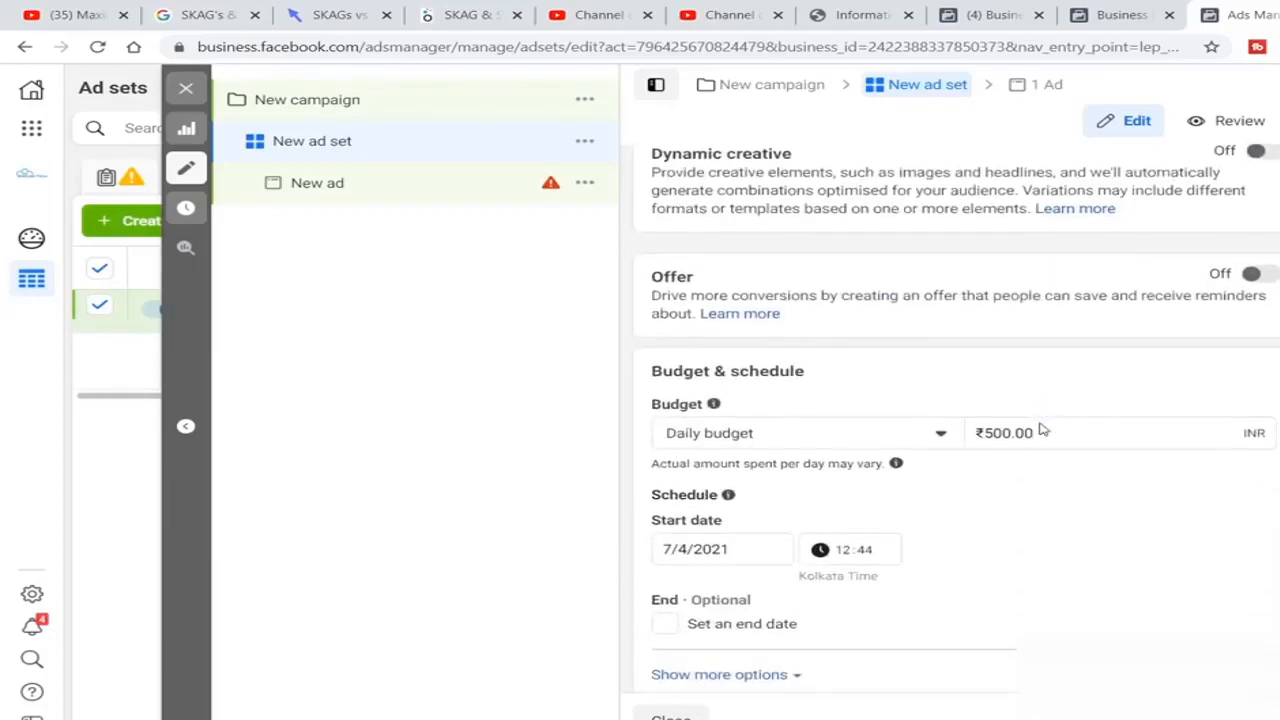
{"action": "scroll", "coordinate": [1040, 430], "scroll_direction": "down", "scroll_amount": 1}
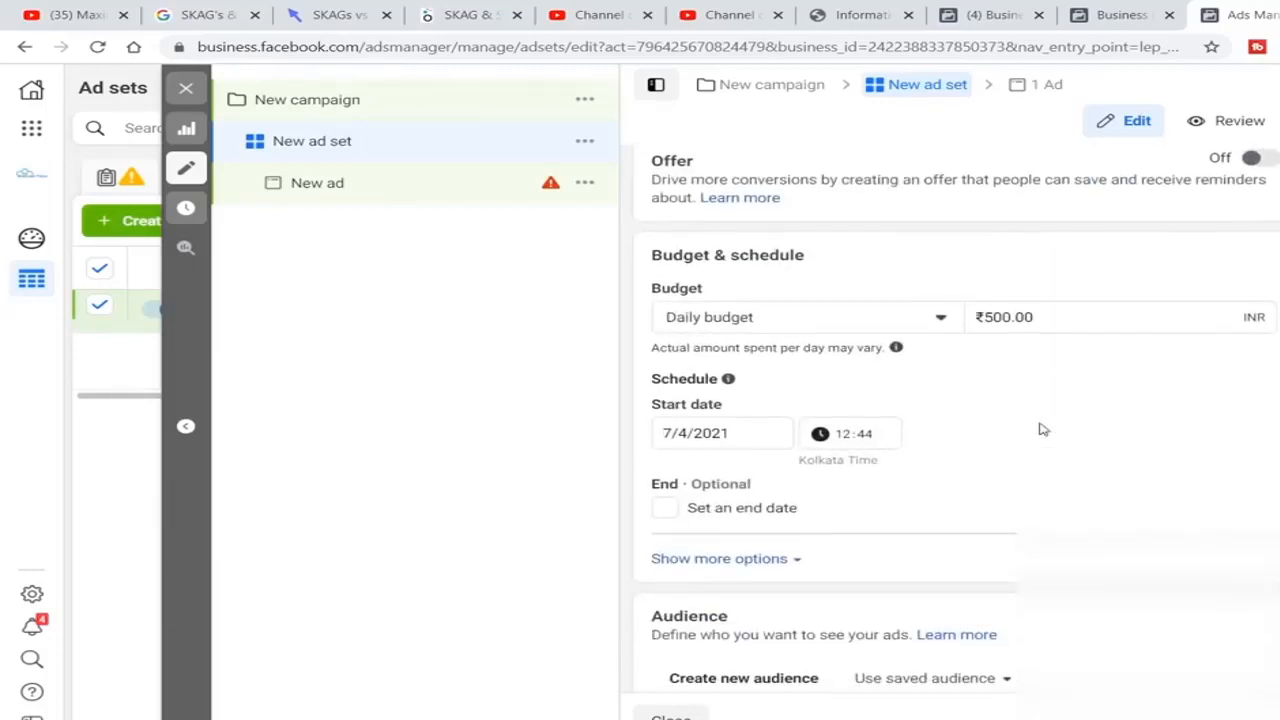
{"action": "scroll", "coordinate": [1040, 429], "scroll_direction": "down", "scroll_amount": 1}
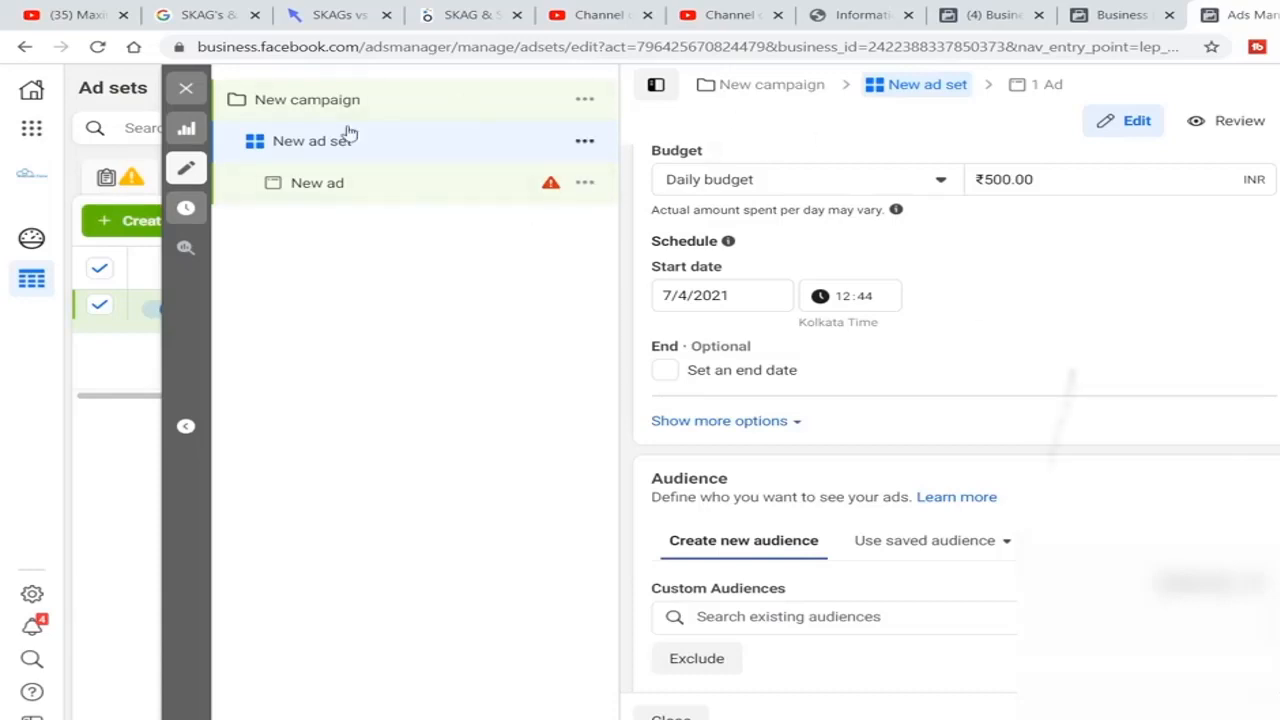
{"action": "scroll", "coordinate": [911, 564], "scroll_direction": "down", "scroll_amount": 1}
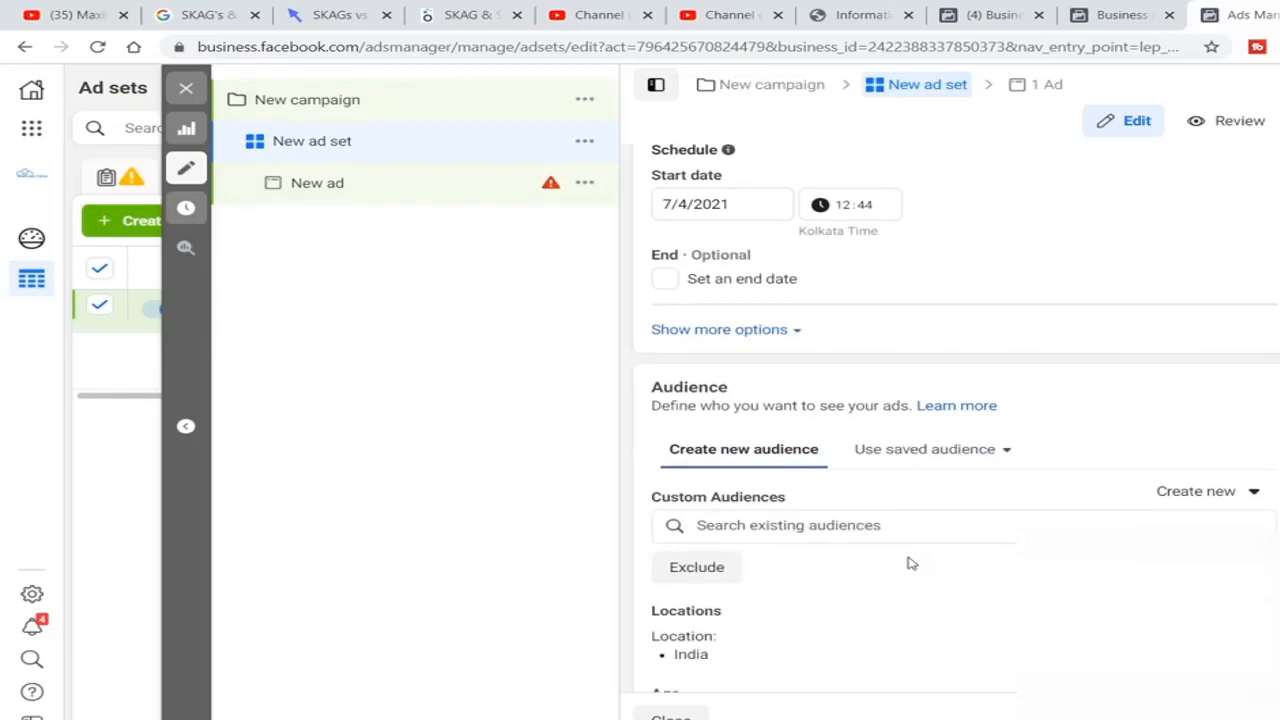
Review the ad set's audience settings from locations through languages, and look through the list of saved audiences.
{"action": "scroll", "coordinate": [911, 564], "scroll_direction": "down", "scroll_amount": 1}
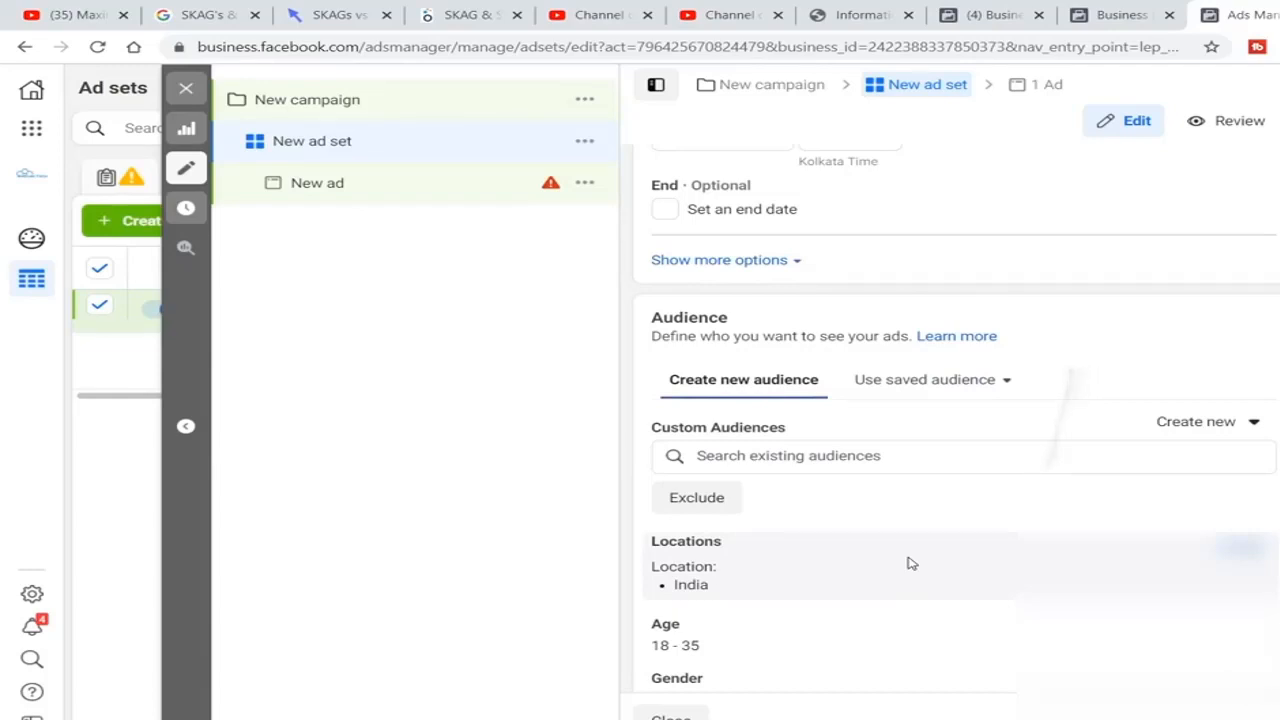
{"action": "scroll", "coordinate": [912, 393], "scroll_direction": "down", "scroll_amount": 1}
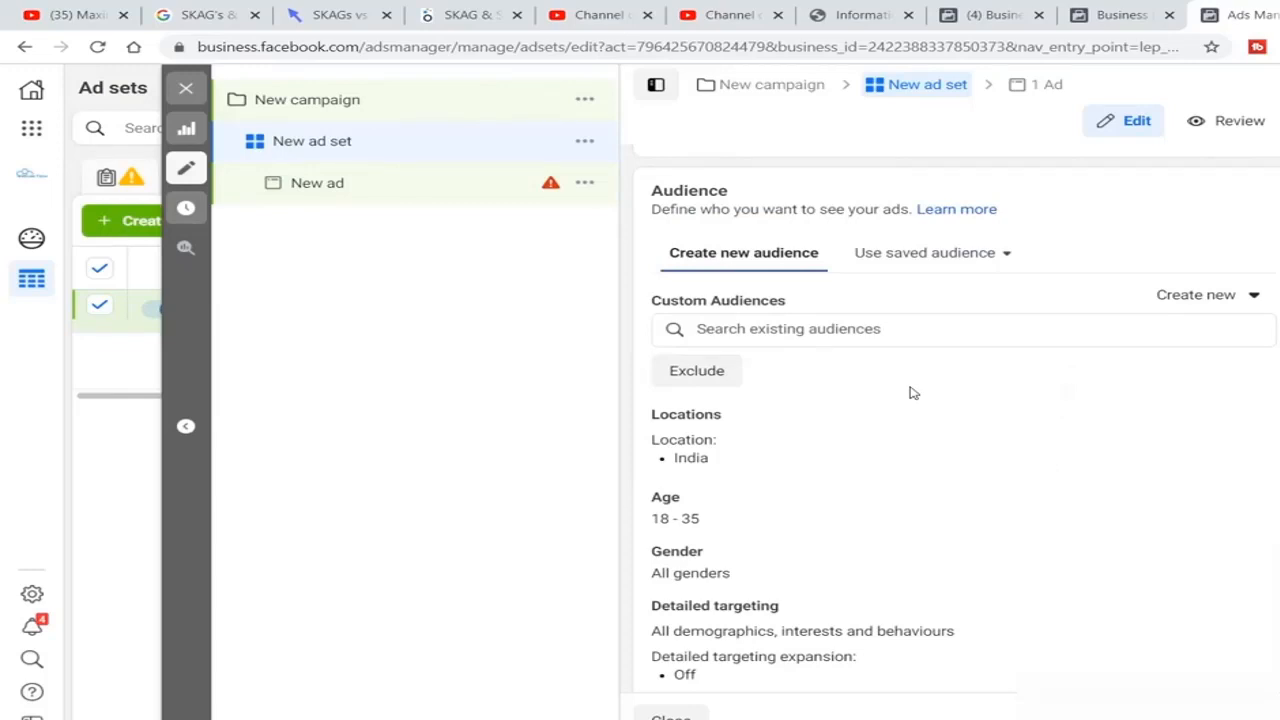
{"action": "scroll", "coordinate": [910, 393], "scroll_direction": "down", "scroll_amount": 1}
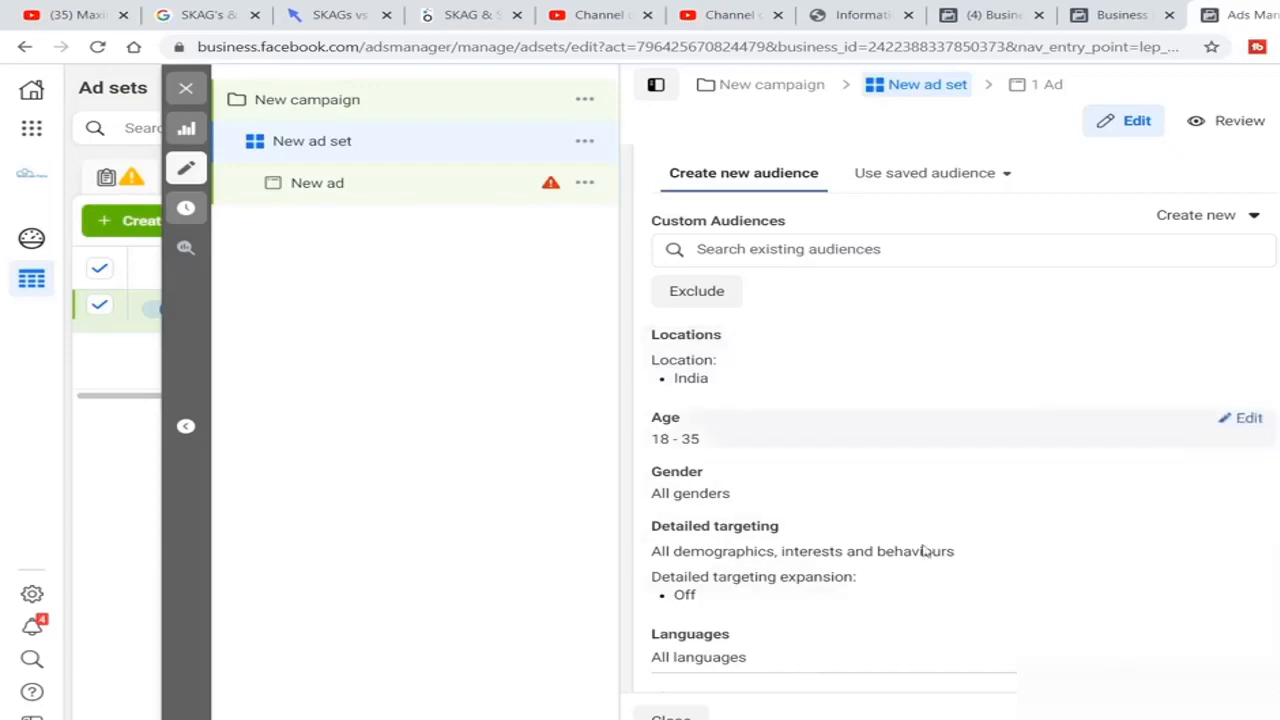
{"action": "scroll", "coordinate": [990, 430], "scroll_direction": "down", "scroll_amount": 2}
{"action": "scroll", "coordinate": [935, 276], "scroll_direction": "up", "scroll_amount": 3}
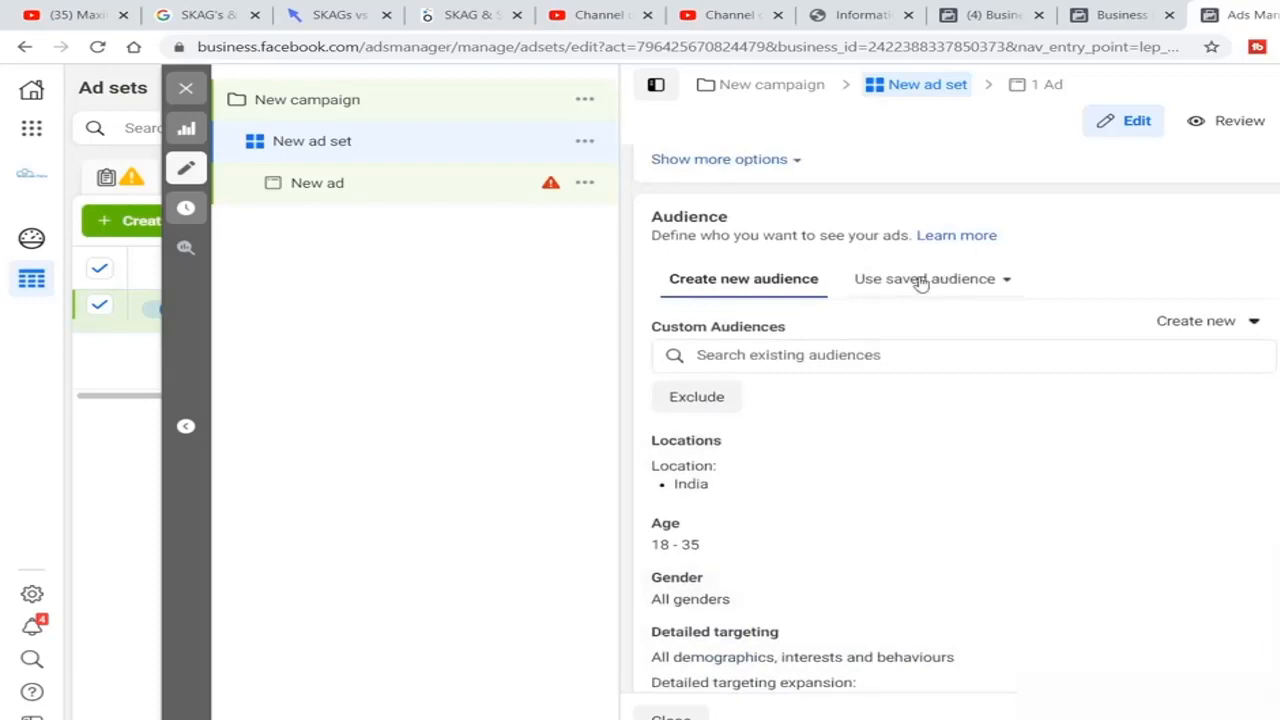
{"action": "left_click", "coordinate": [930, 278]}
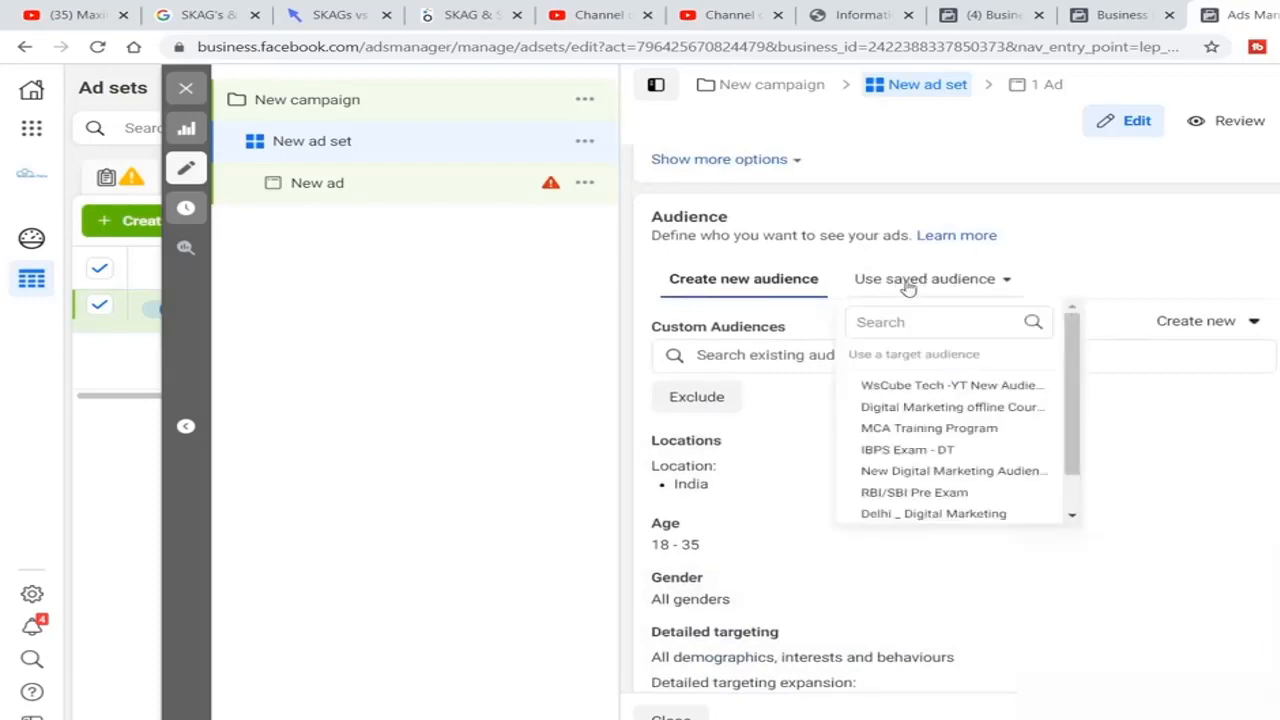
{"action": "left_click", "coordinate": [1095, 258]}
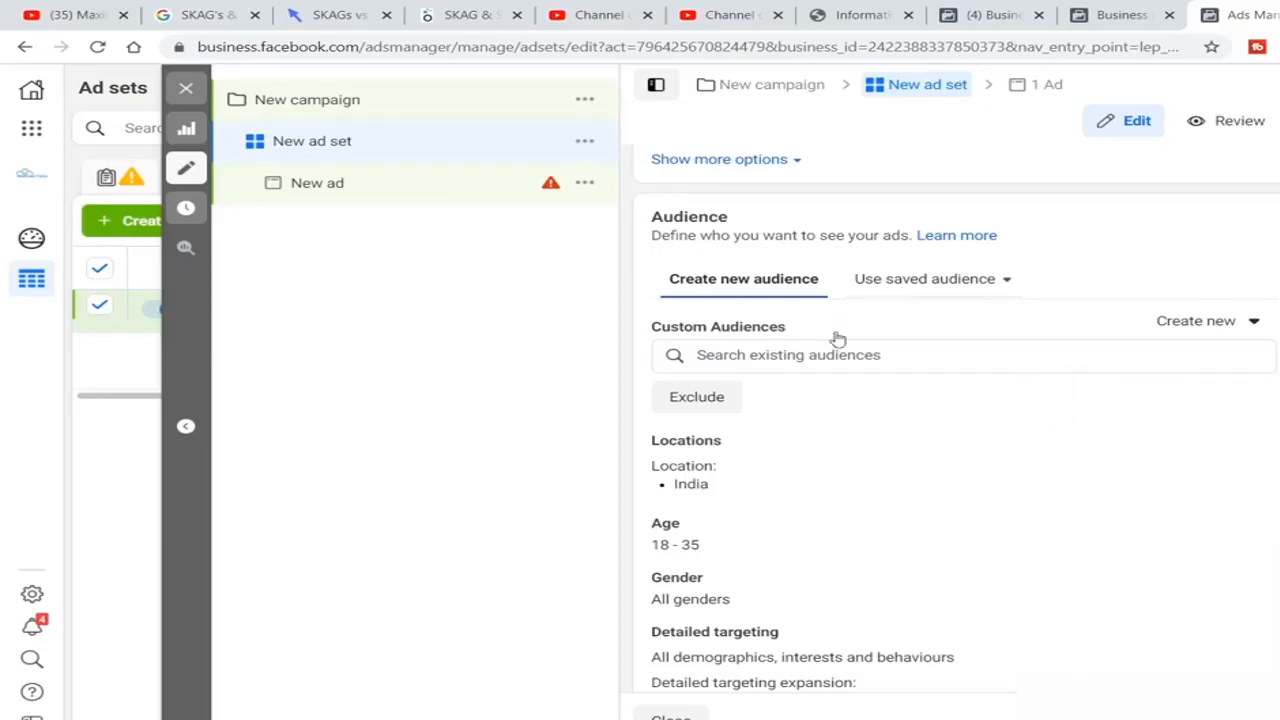
Switch to Notepad and clear all existing text from the note about Tata employees.
{"action": "left_click", "coordinate": [875, 715]}
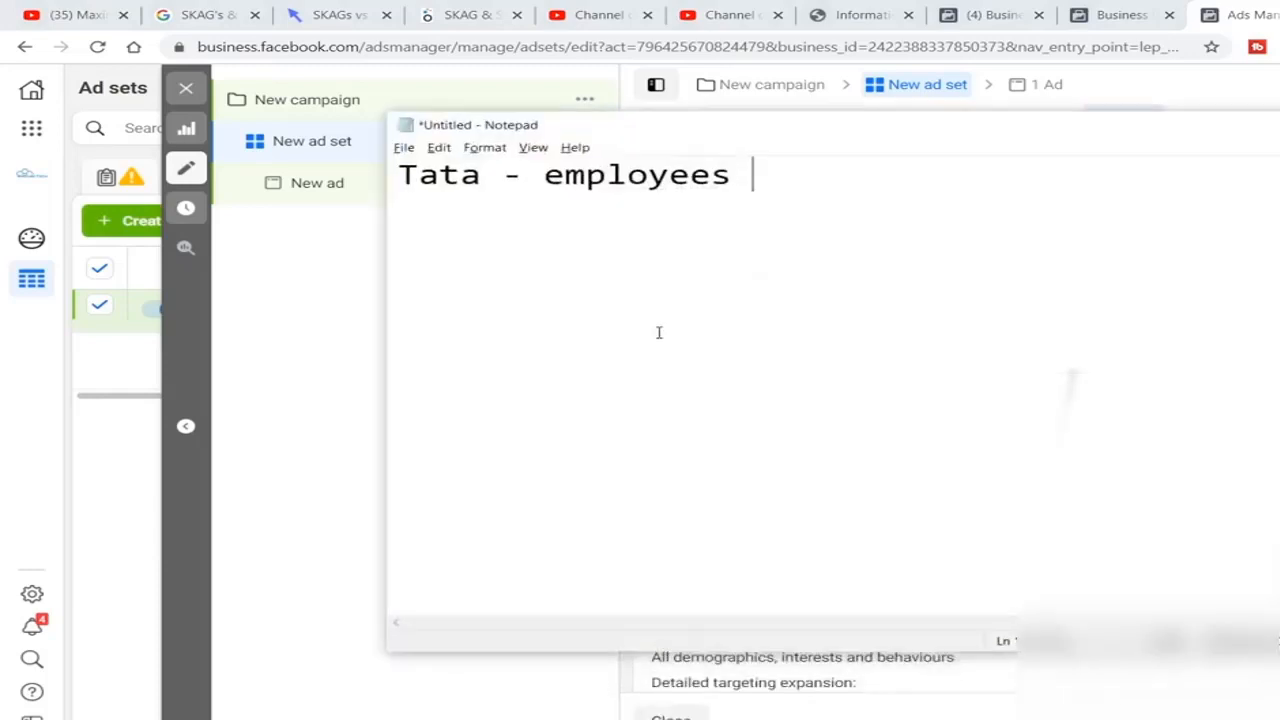
{"action": "key", "text": "ctrl+a"}
{"action": "key", "text": "Delete"}
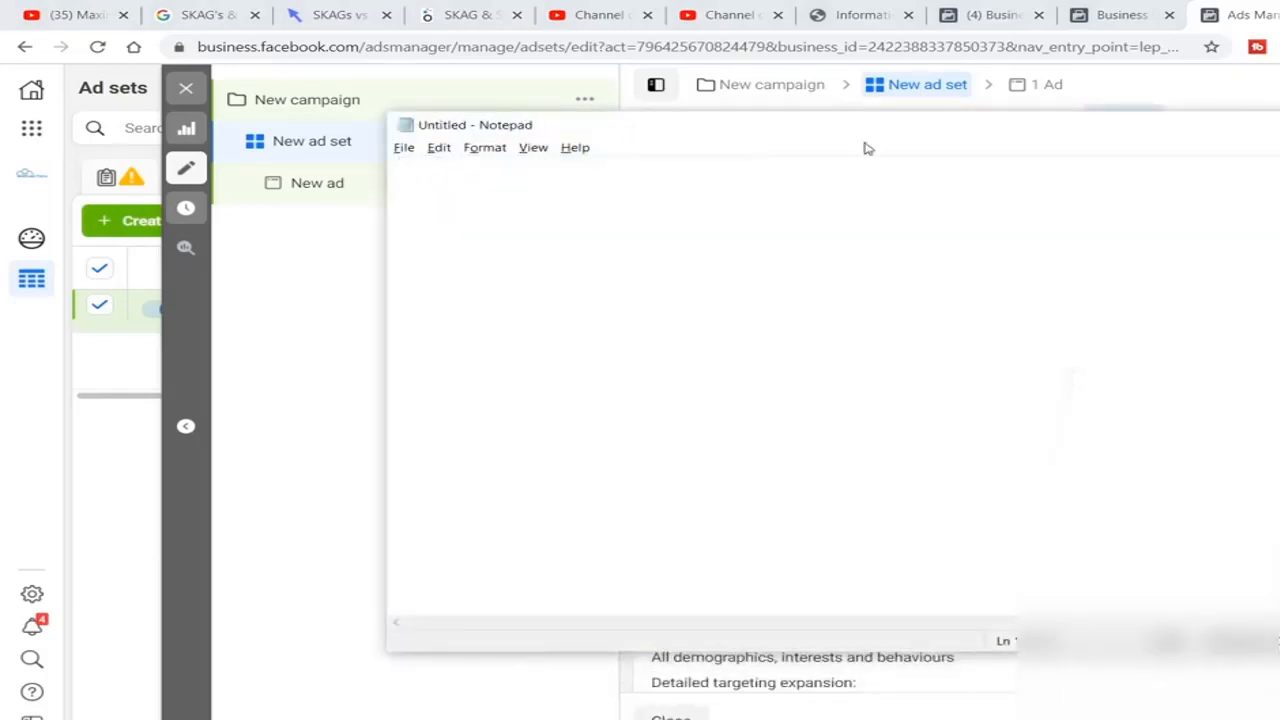
{"action": "left_click", "coordinate": [804, 109]}
{"action": "mouse_move", "coordinate": [826, 700]}
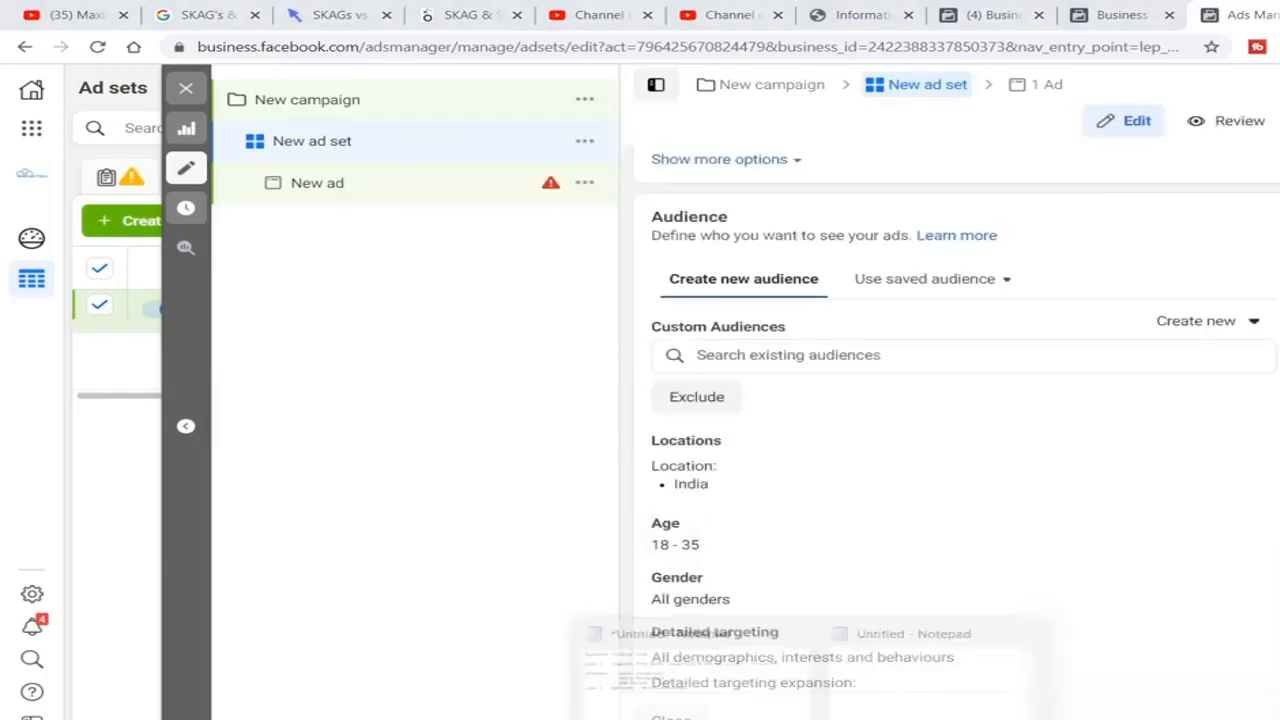
{"action": "left_click", "coordinate": [903, 697]}
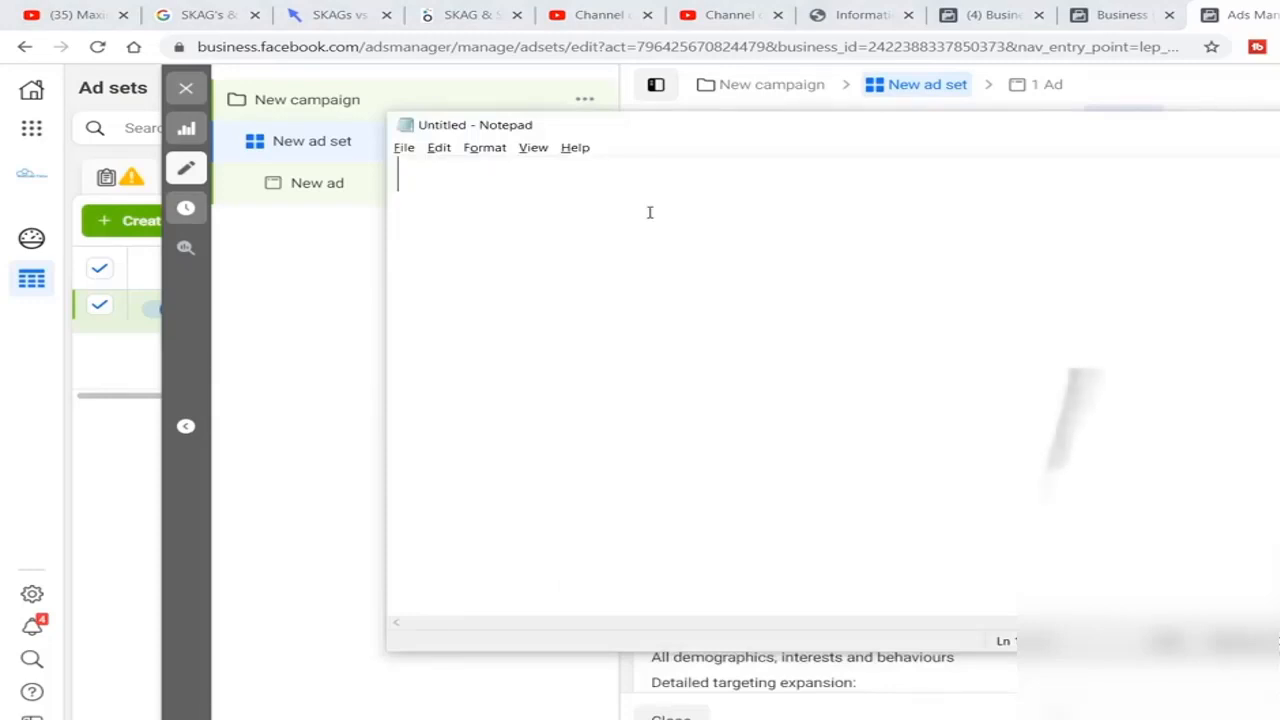
Write the heading "Targeting :" in the note and, after a blank line, add "Cities -> Lucknow & delhi".
{"action": "type", "text": "Targeting :"}
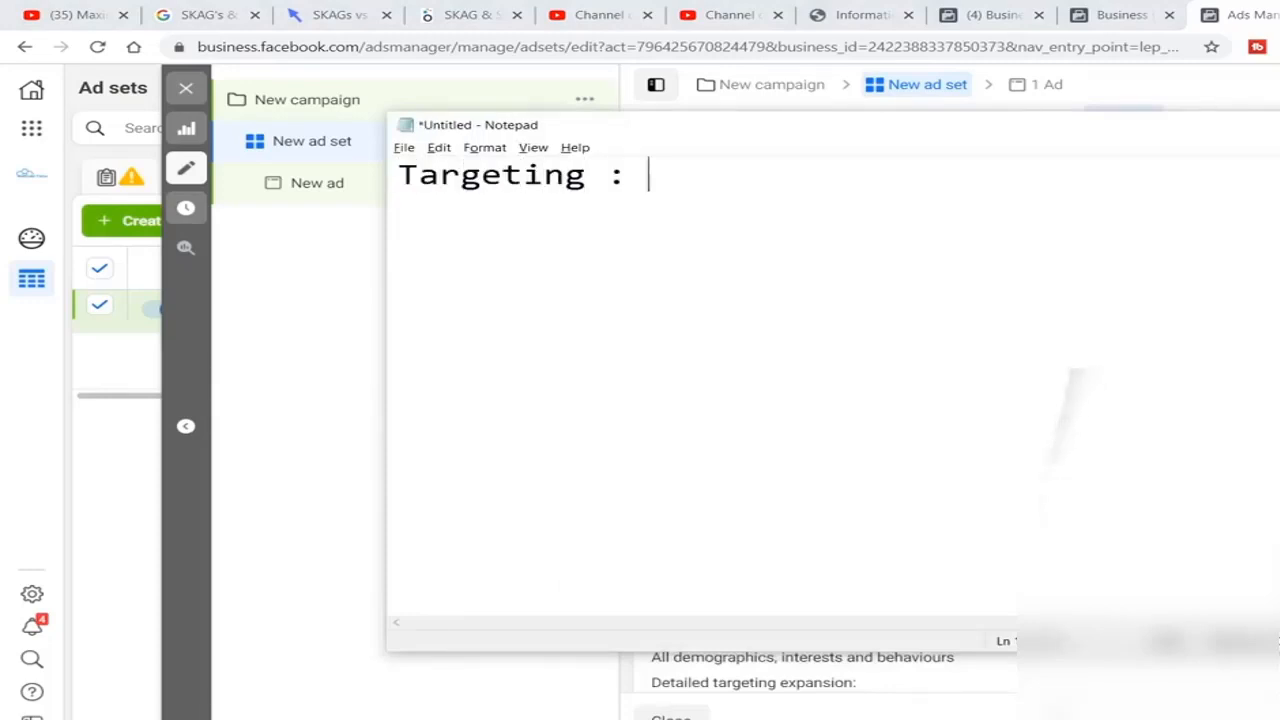
{"action": "key", "text": "Return"}
{"action": "key", "text": "Return"}
{"action": "type", "text": "CItis"}
{"action": "key", "text": "BackSpace"}
{"action": "key", "text": "BackSpace"}
{"action": "key", "text": "BackSpace"}
{"action": "key", "text": "BackSpace"}
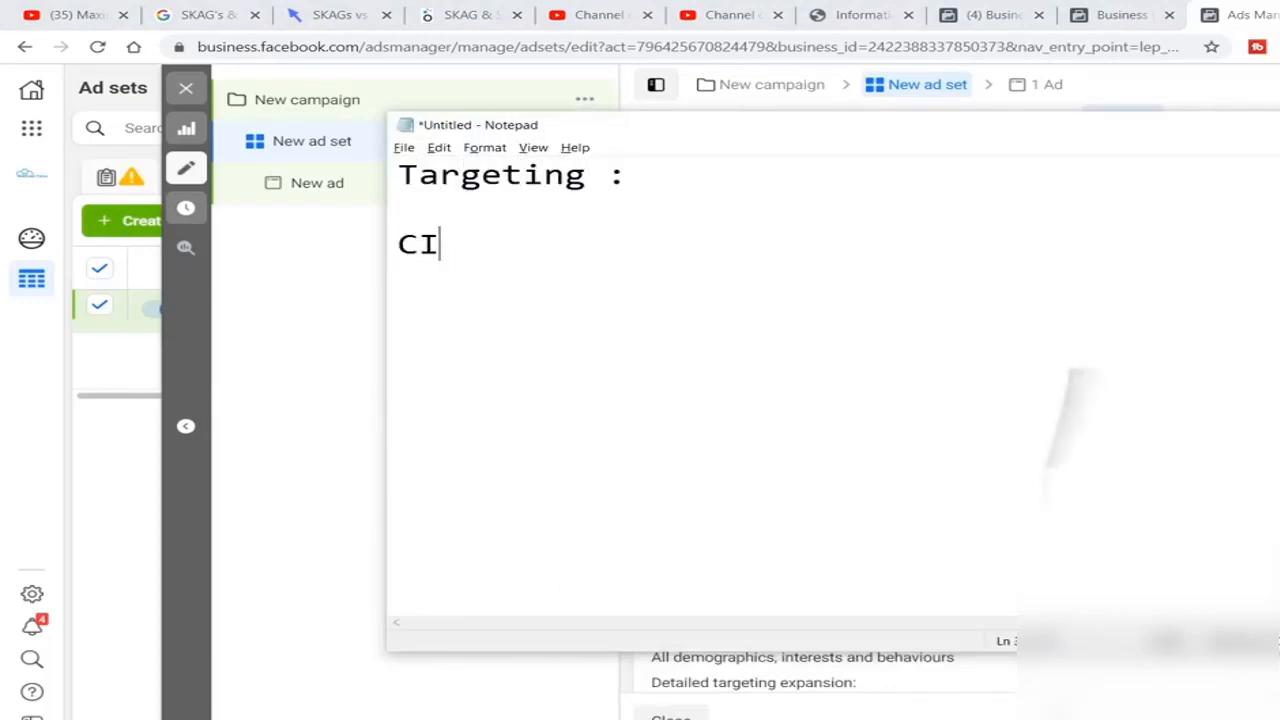
{"action": "type", "text": "itie"}
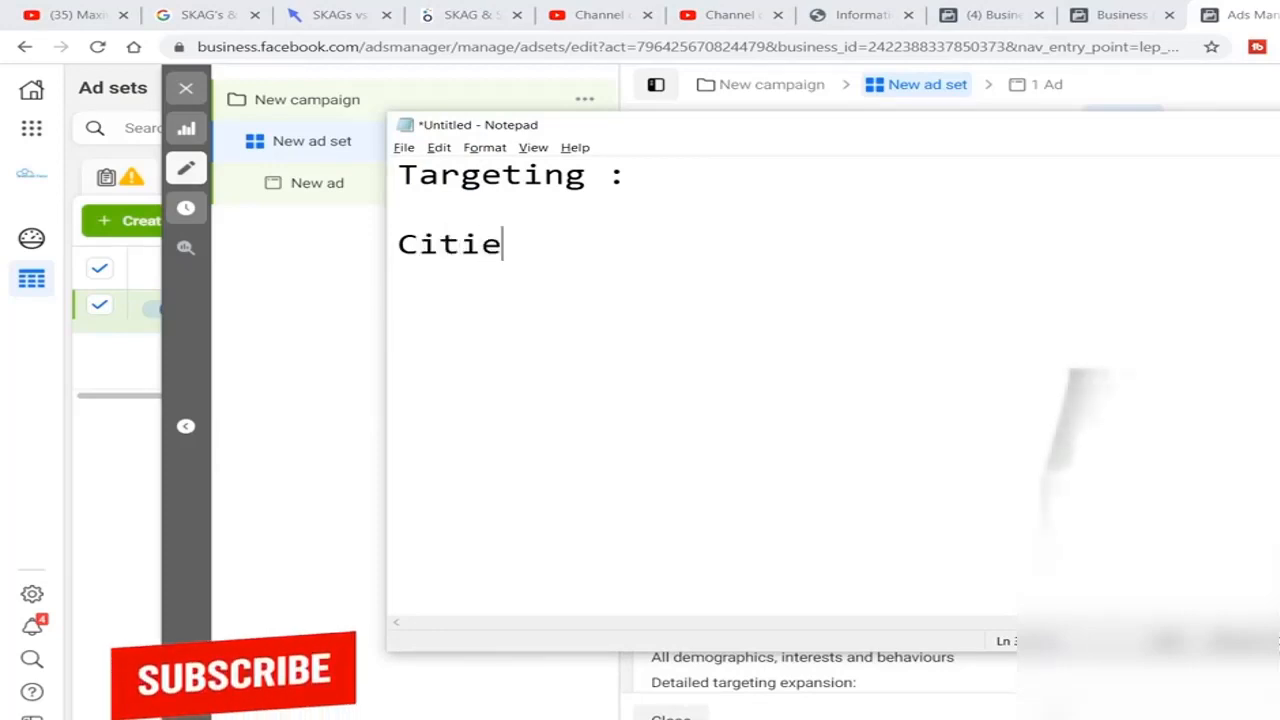
{"action": "type", "text": "s -> Lucknow & delhi"}
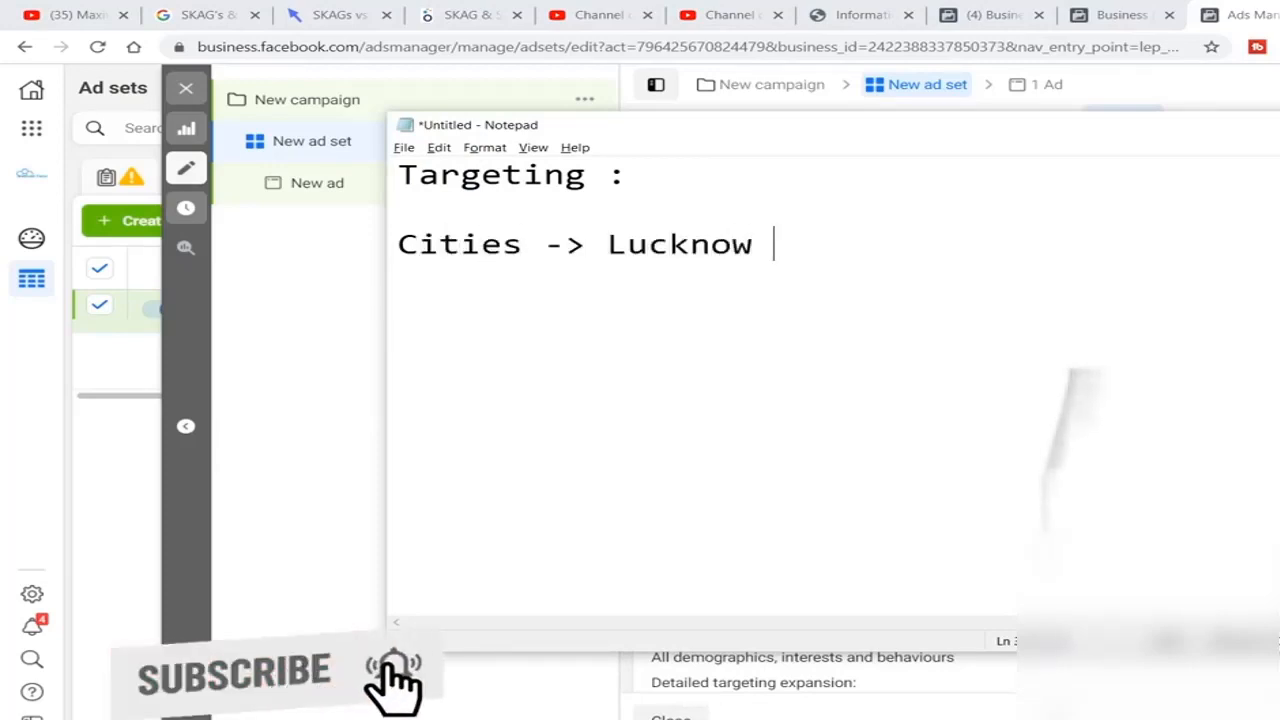
{"action": "key", "text": "Return"}
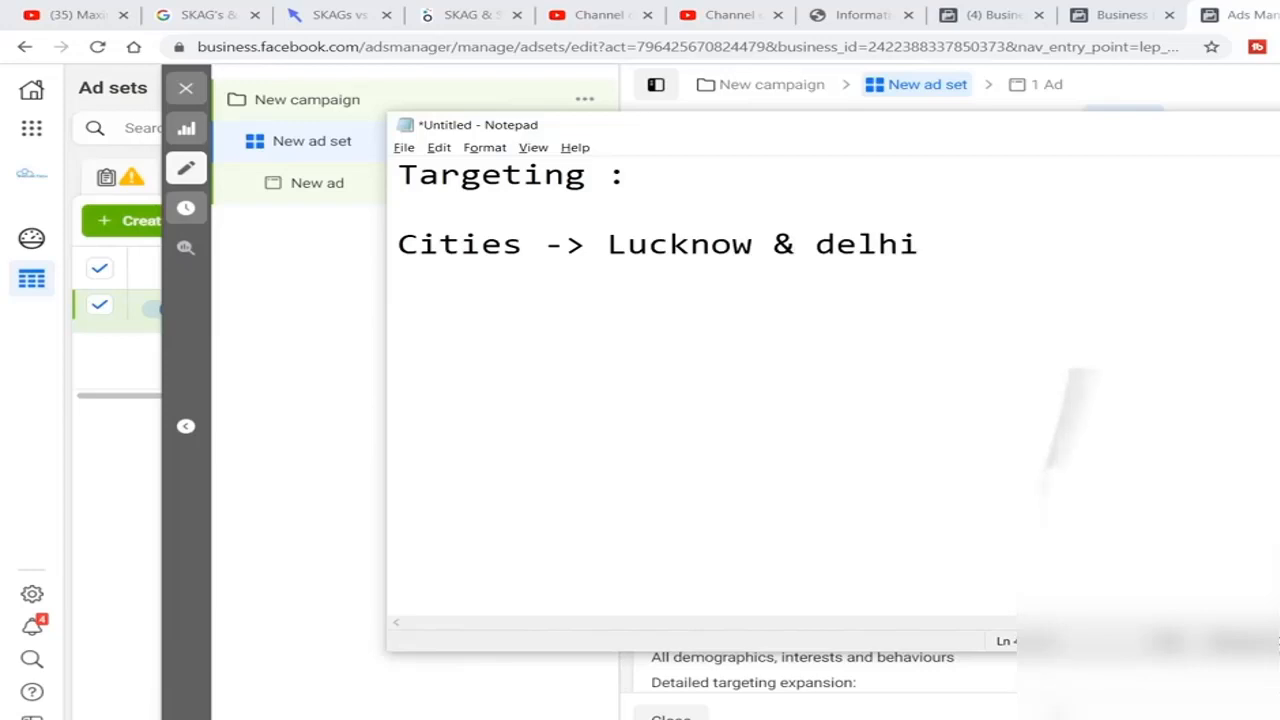
Add the line "Case: Delhi univerity + amity university -> MBA Students" below the cities and maximize the Notepad window.
{"action": "type", "text": "Intere"}
{"action": "key", "text": "BackSpace"}
{"action": "key", "text": "BackSpace"}
{"action": "key", "text": "BackSpace"}
{"action": "key", "text": "BackSpace"}
{"action": "key", "text": "BackSpace"}
{"action": "key", "text": "BackSpace"}
{"action": "type", "text": "Case:"}
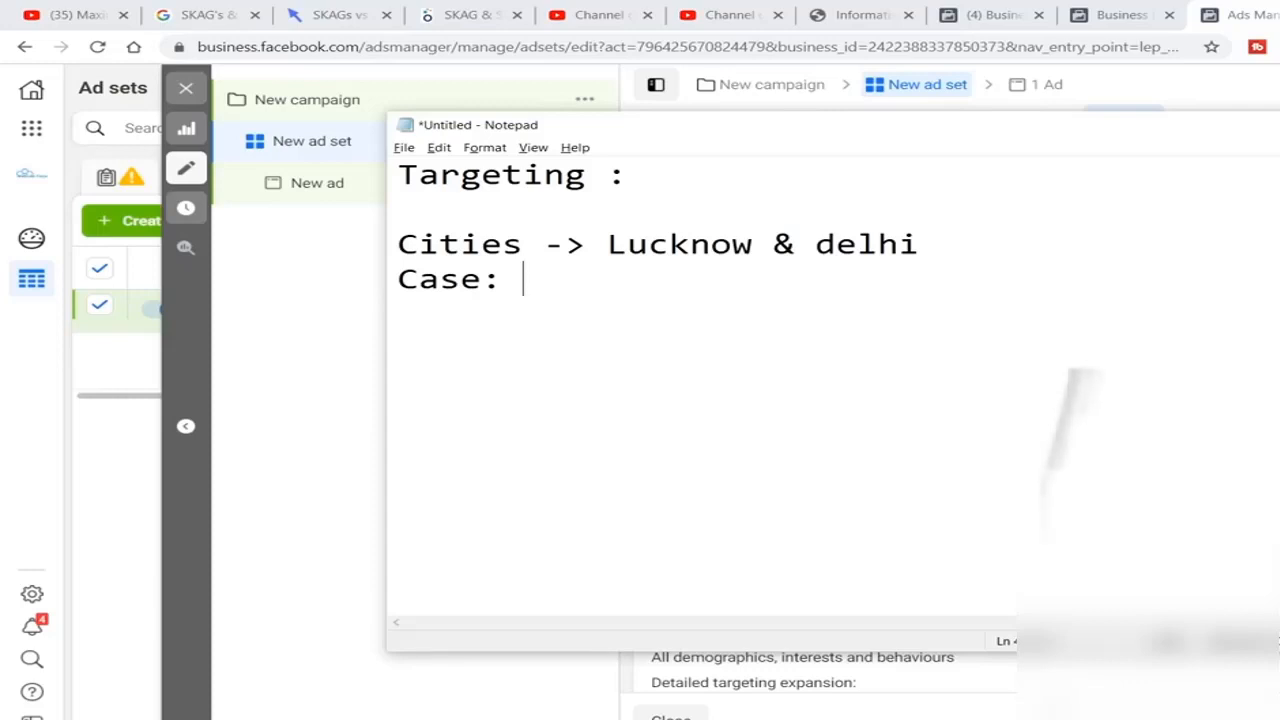
{"action": "type", "text": "Delhi uni"}
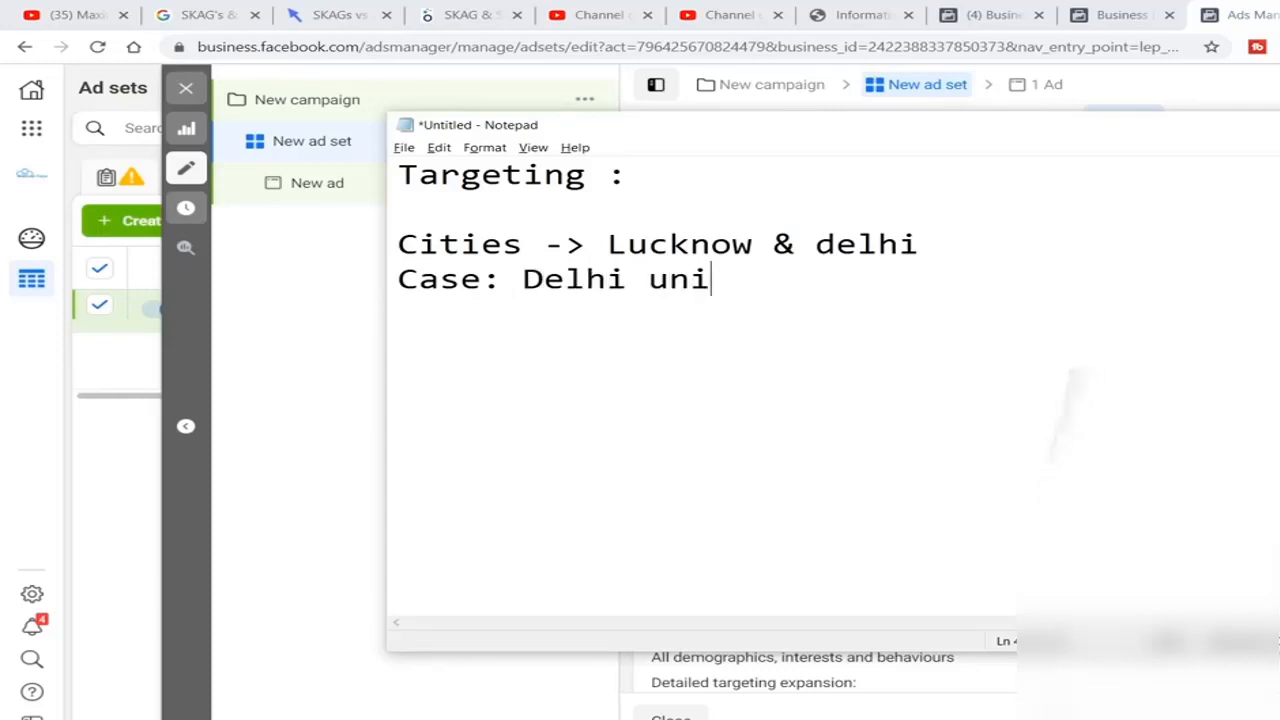
{"action": "type", "text": "verity + "}
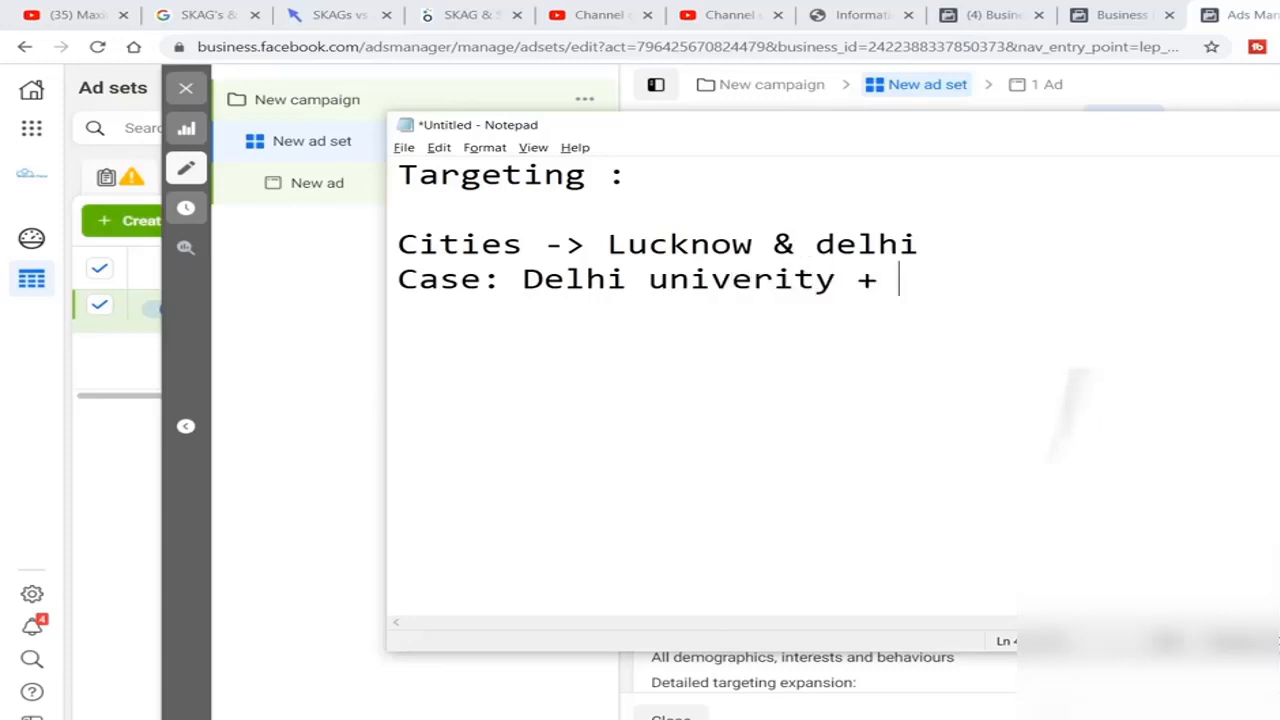
{"action": "type", "text": "amity univers"}
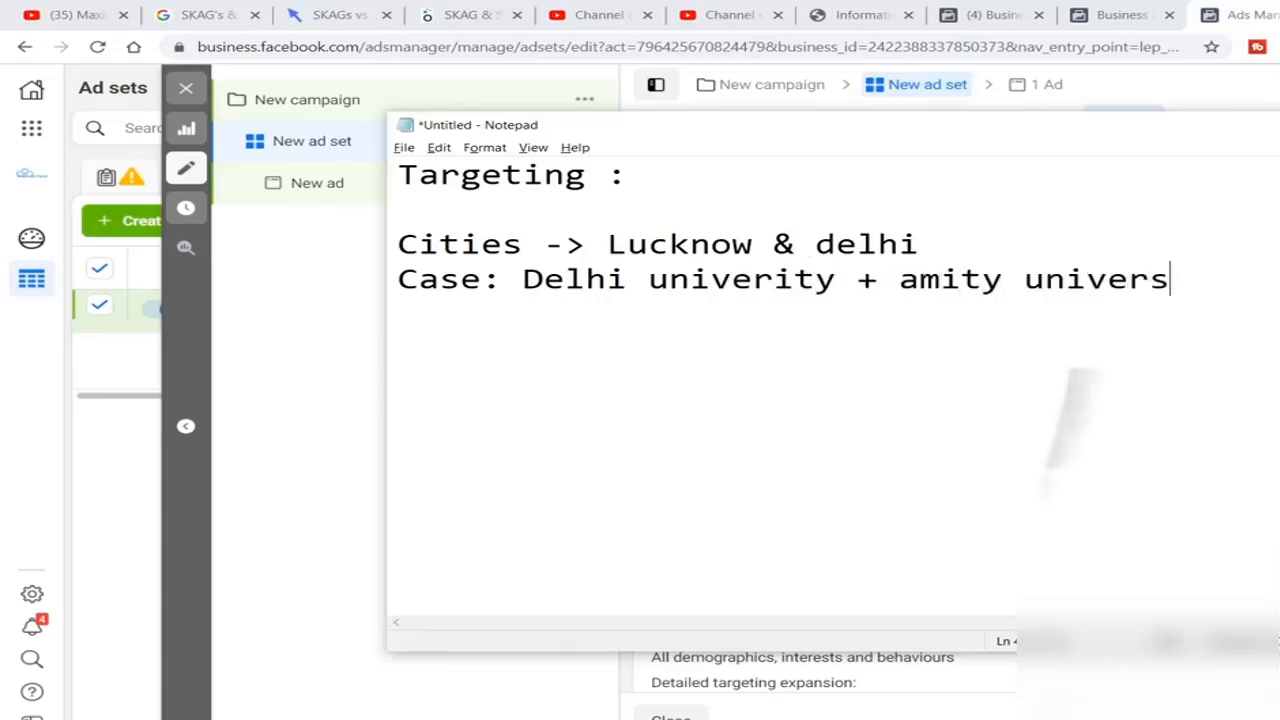
{"action": "type", "text": "ity ->"}
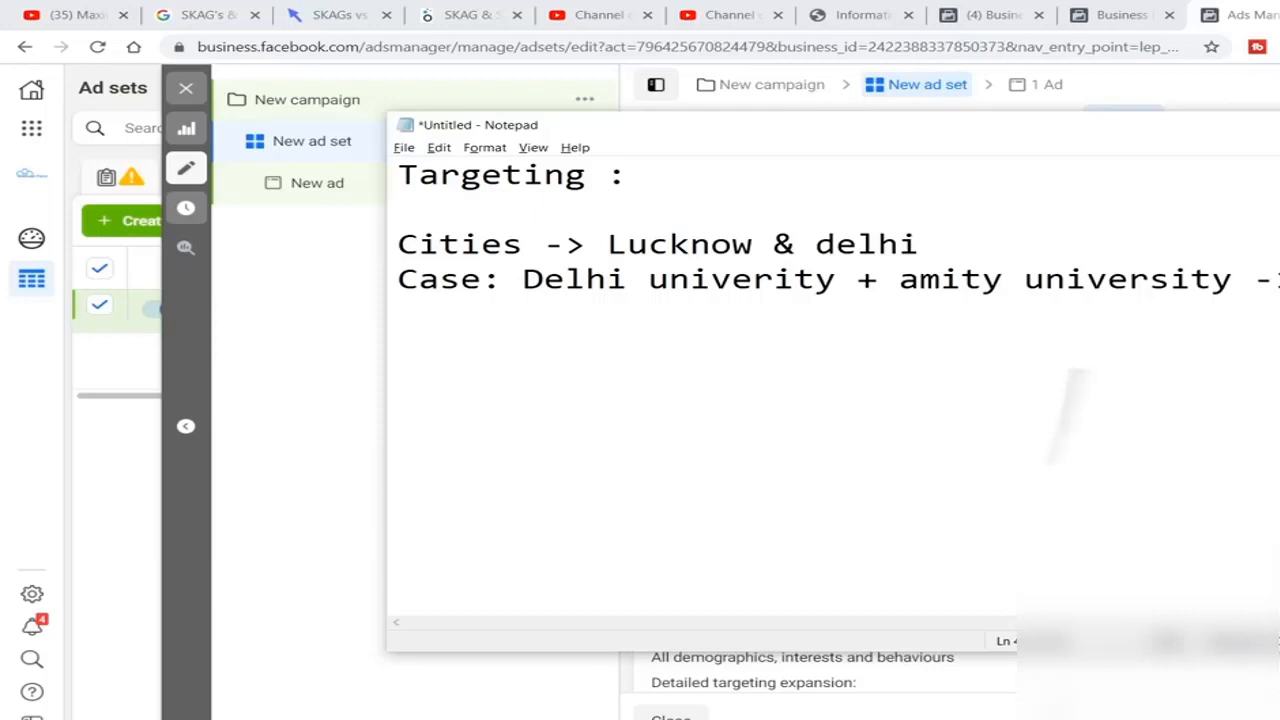
{"action": "type", "text": " MBA S"}
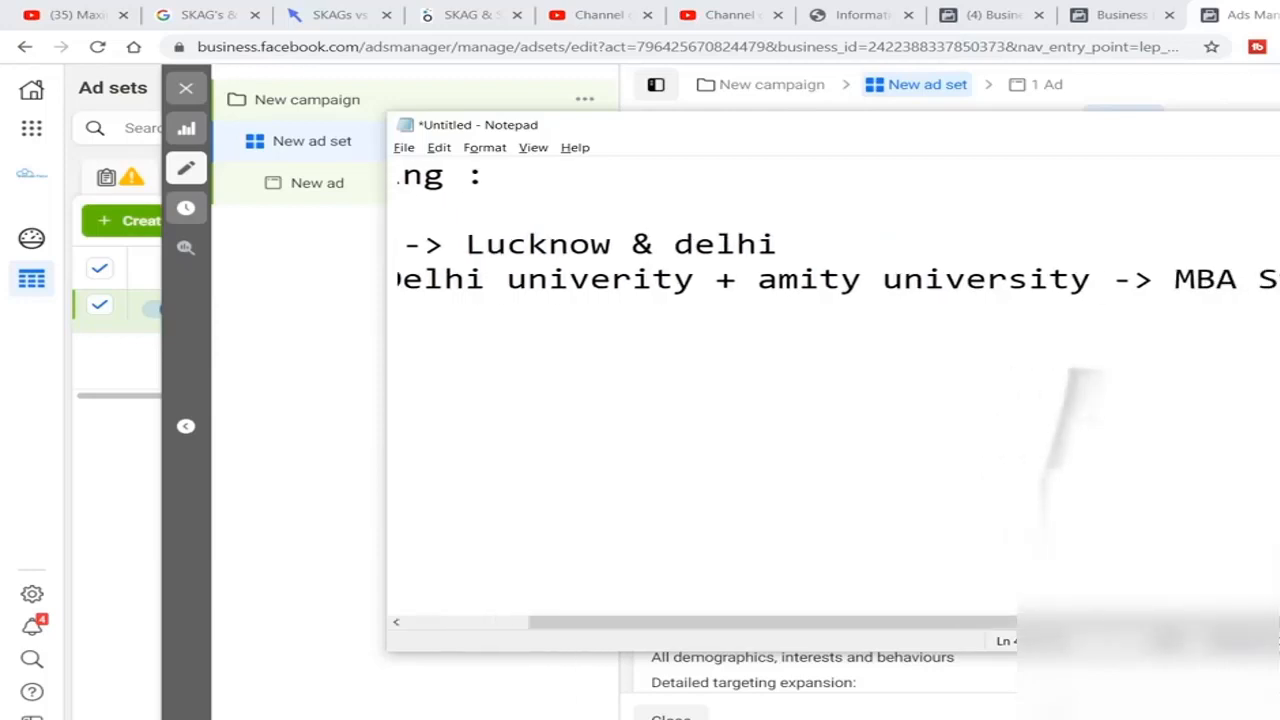
{"action": "double_click", "coordinate": [674, 125]}
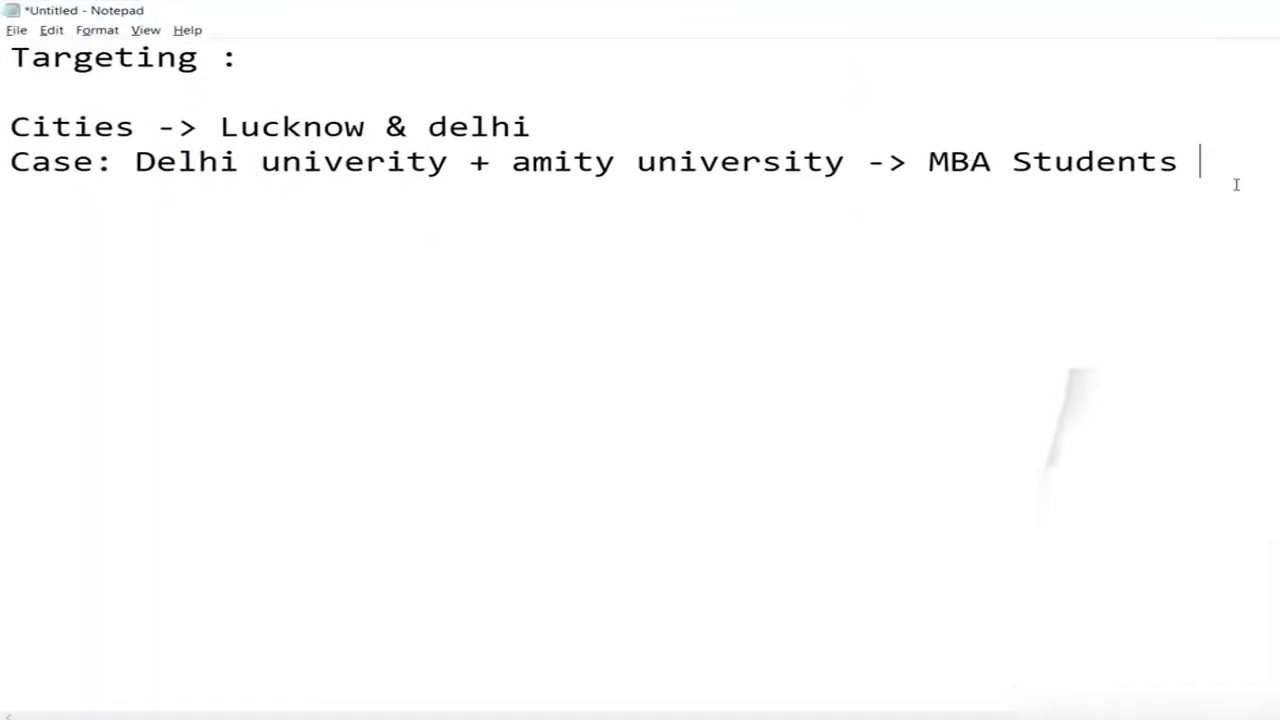
Add the age line "aGE Group -> 18- 35" below the case line in the note.
{"action": "key", "text": "Return"}
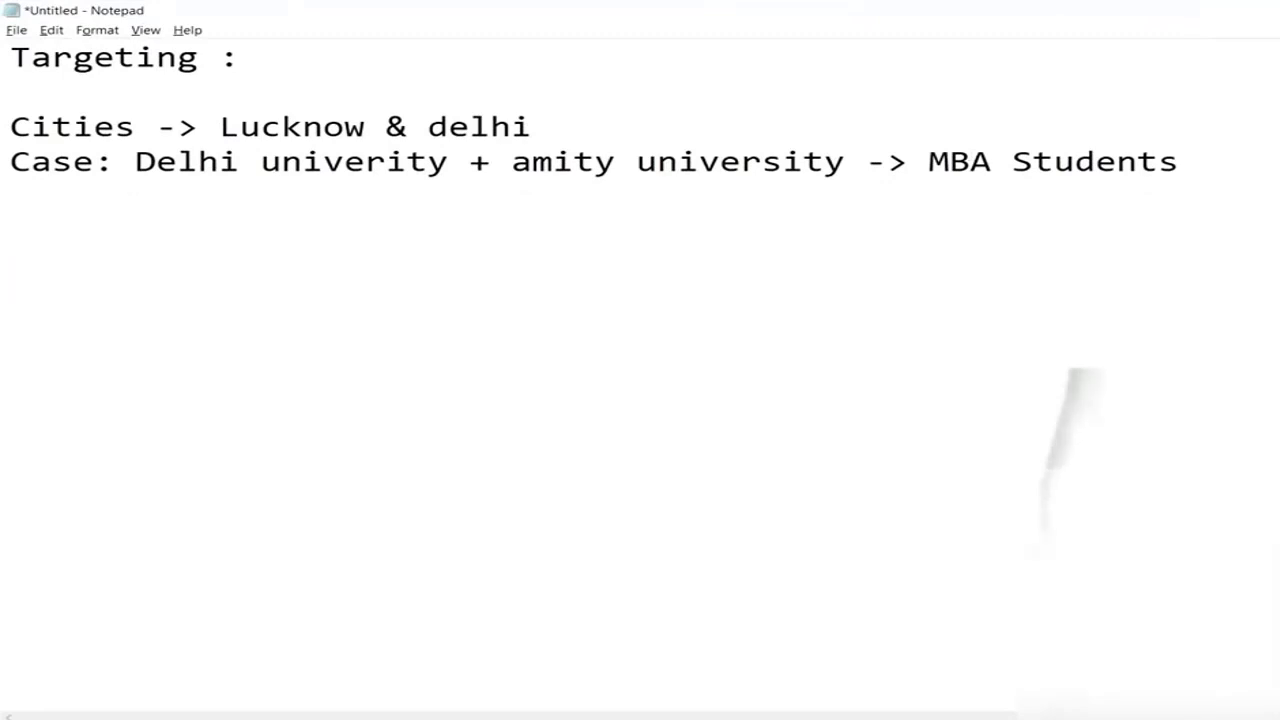
{"action": "type", "text": "aGE GRUP "}
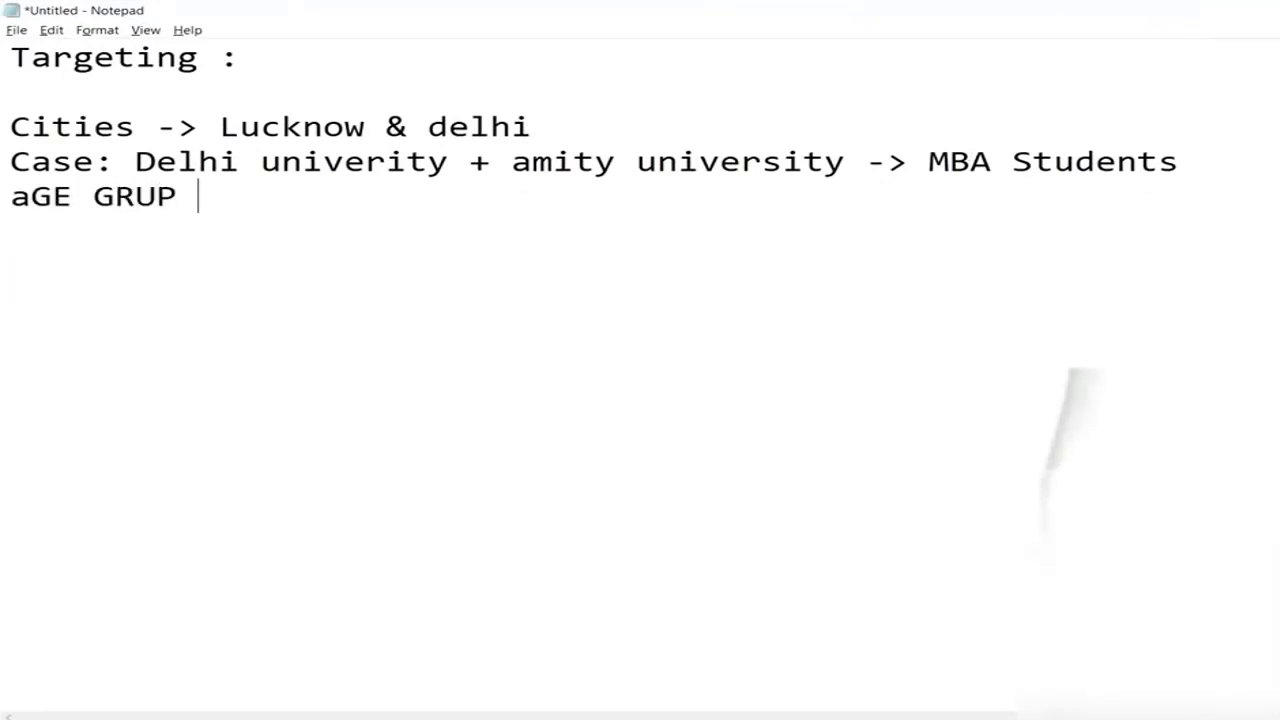
{"action": "type", "text": "- 20"}
{"action": "key", "text": "BackSpace"}
{"action": "key", "text": "BackSpace"}
{"action": "key", "text": "BackSpace"}
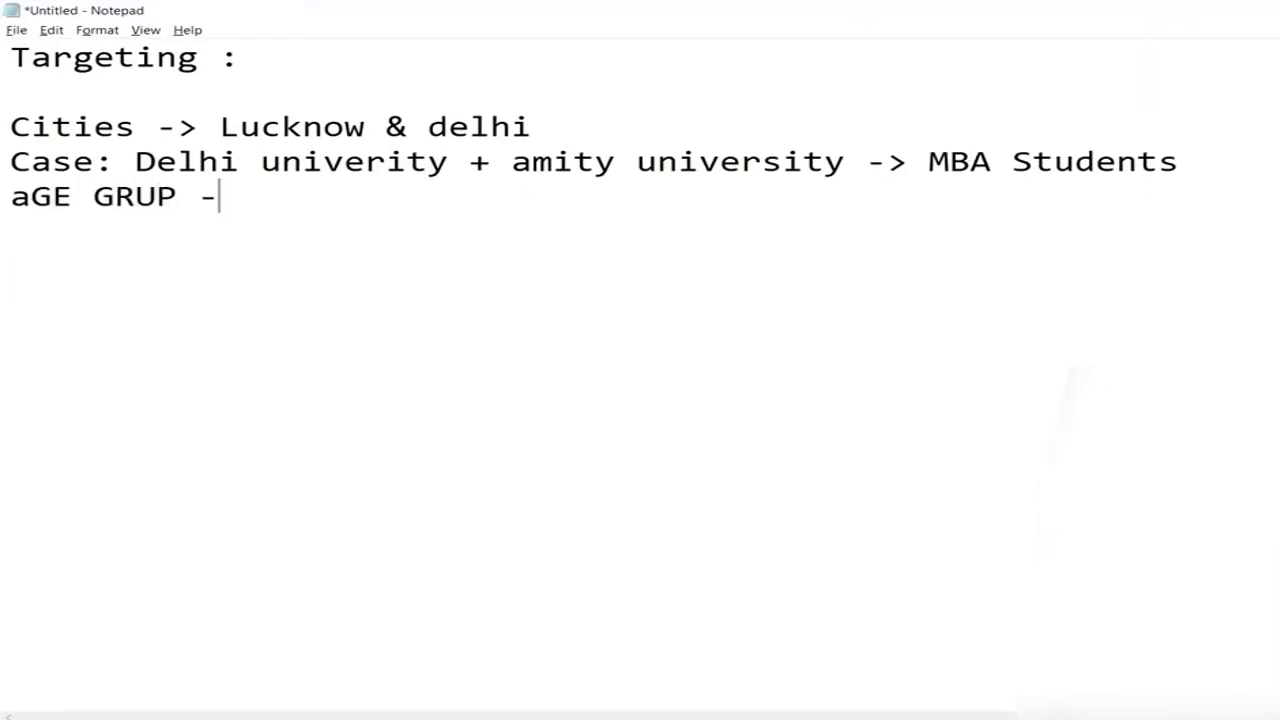
{"action": "key", "text": "BackSpace"}
{"action": "key", "text": "BackSpace"}
{"action": "key", "text": "BackSpace"}
{"action": "key", "text": "BackSpace"}
{"action": "key", "text": "BackSpace"}
{"action": "type", "text": "r"}
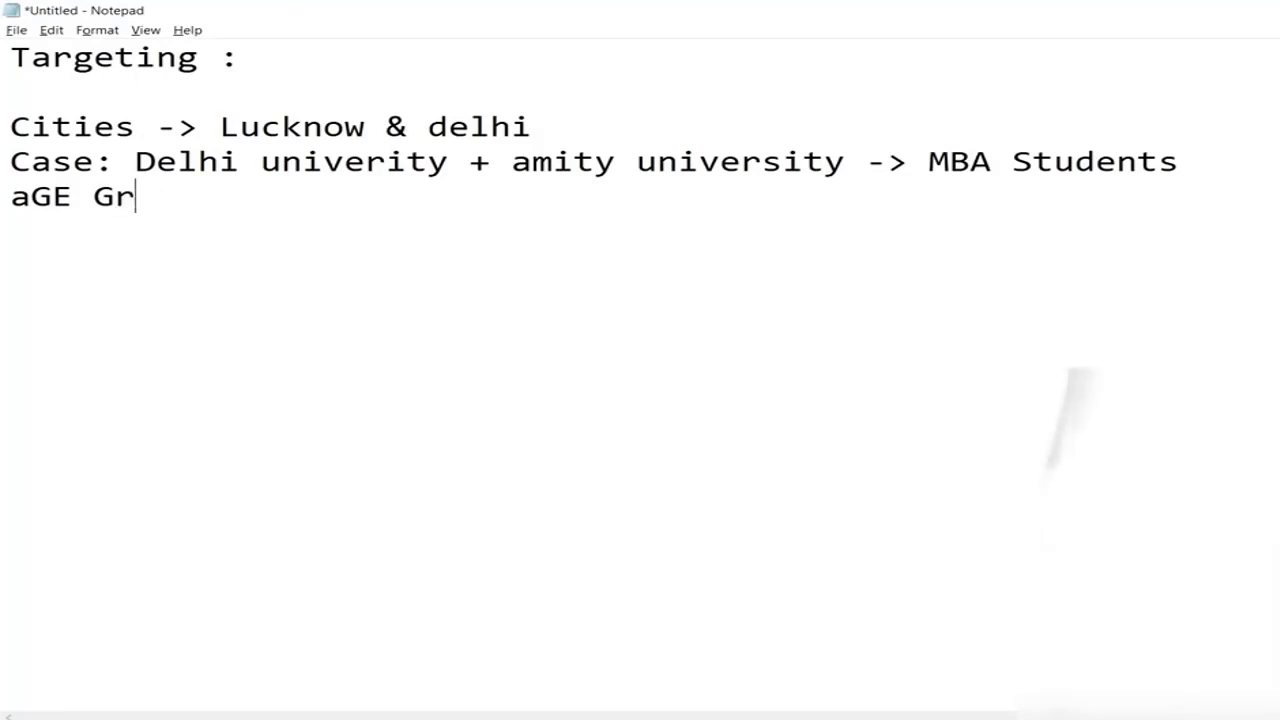
{"action": "type", "text": "oup -"}
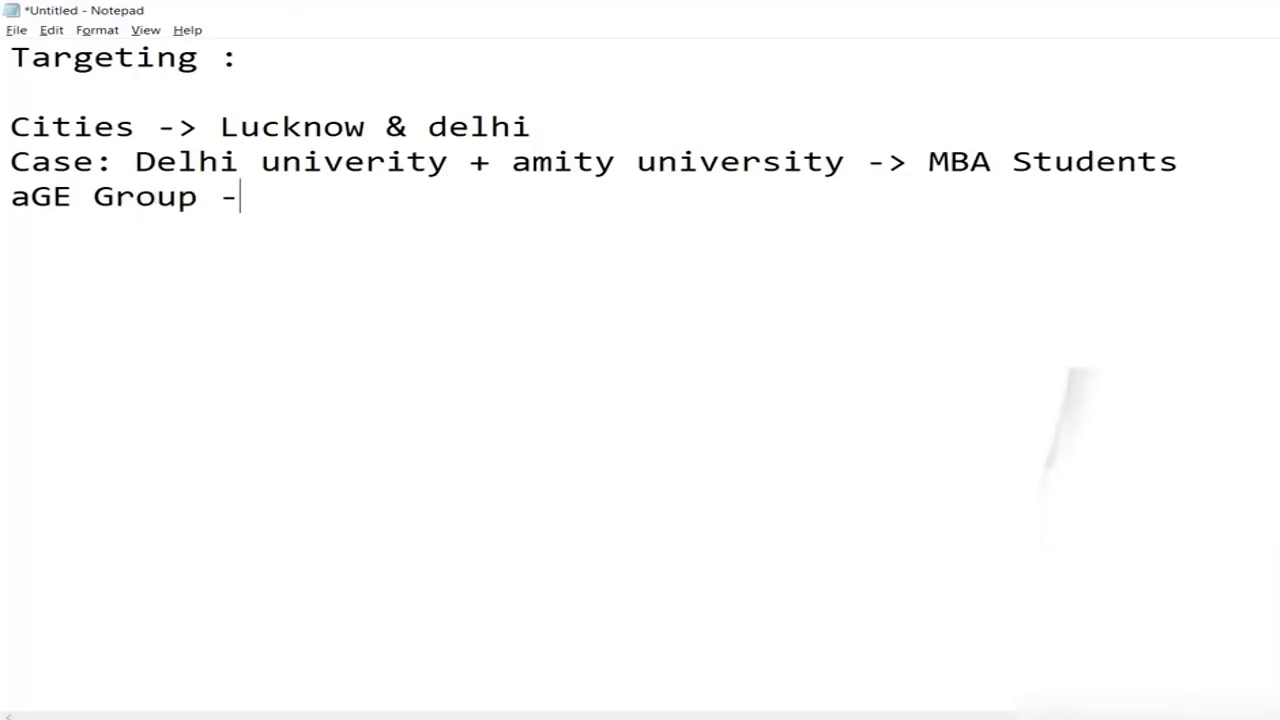
{"action": "type", "text": "> 18- 35"}
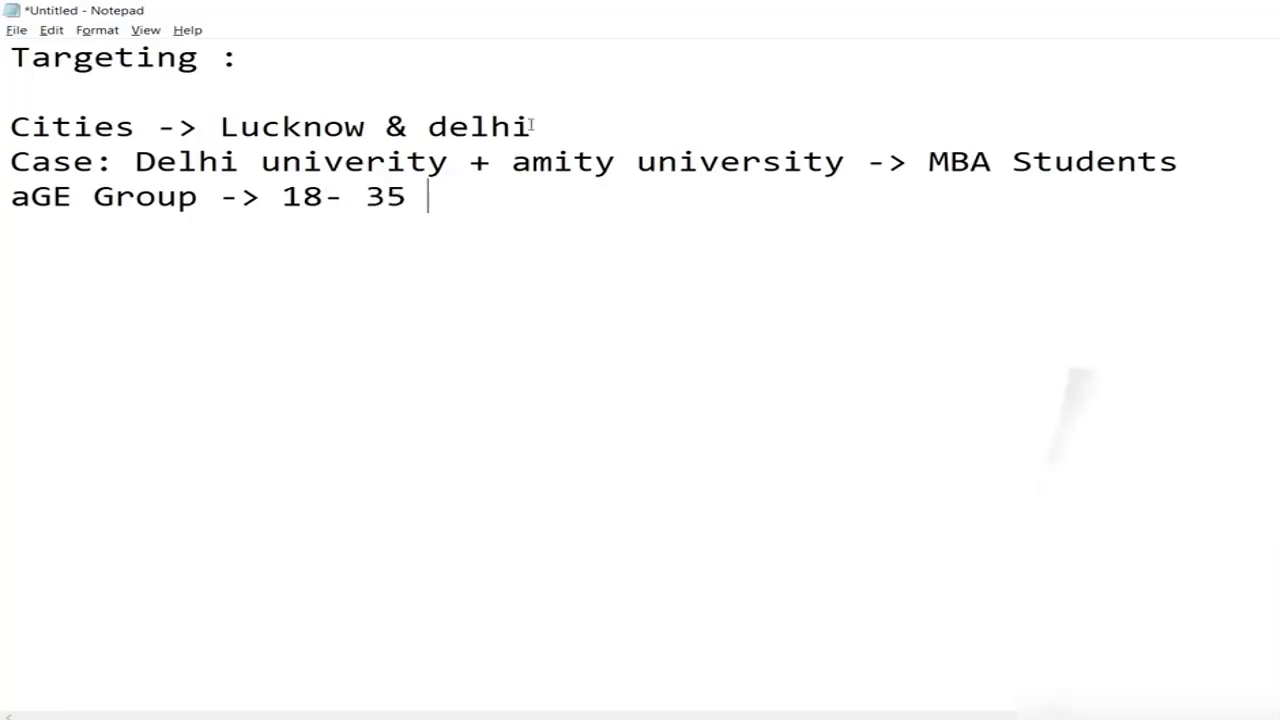
Switch back to Ads Manager in the browser and close the ad set editor.
{"action": "key", "text": "alt+Tab"}
{"action": "key", "text": "alt+Tab"}
{"action": "key", "text": "alt+Tab"}
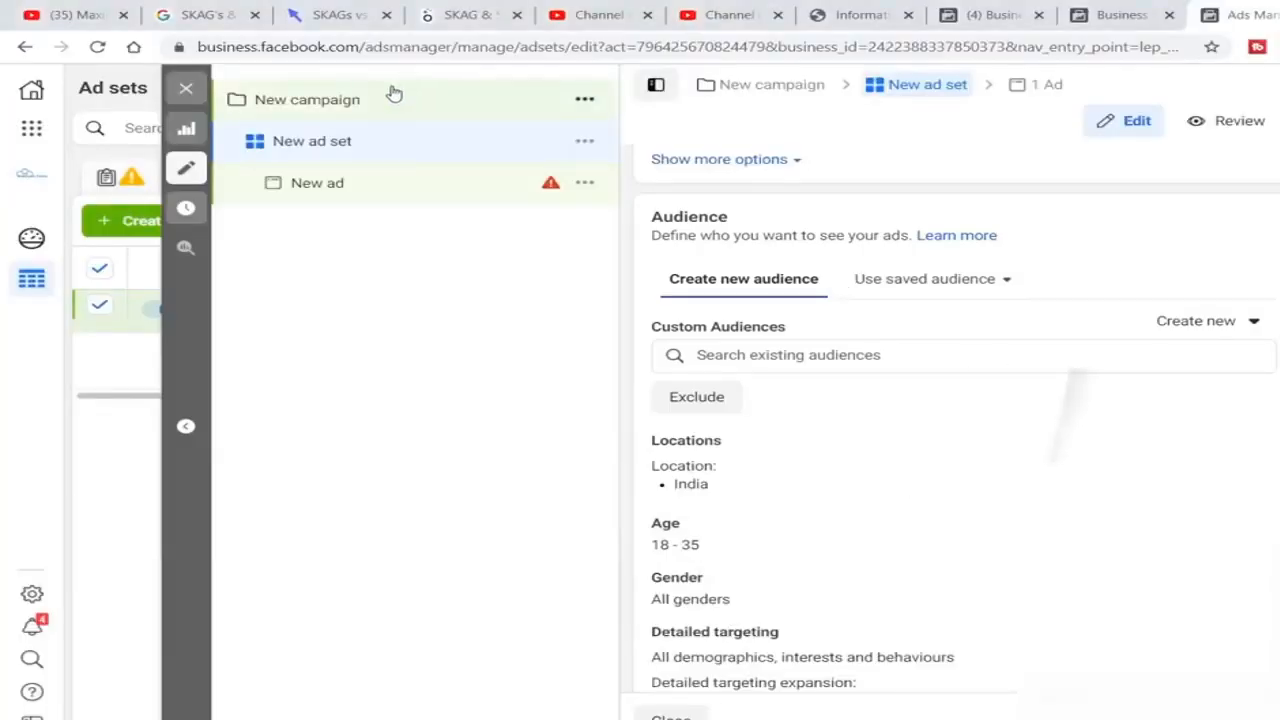
{"action": "scroll", "coordinate": [775, 350], "scroll_direction": "down", "scroll_amount": 2}
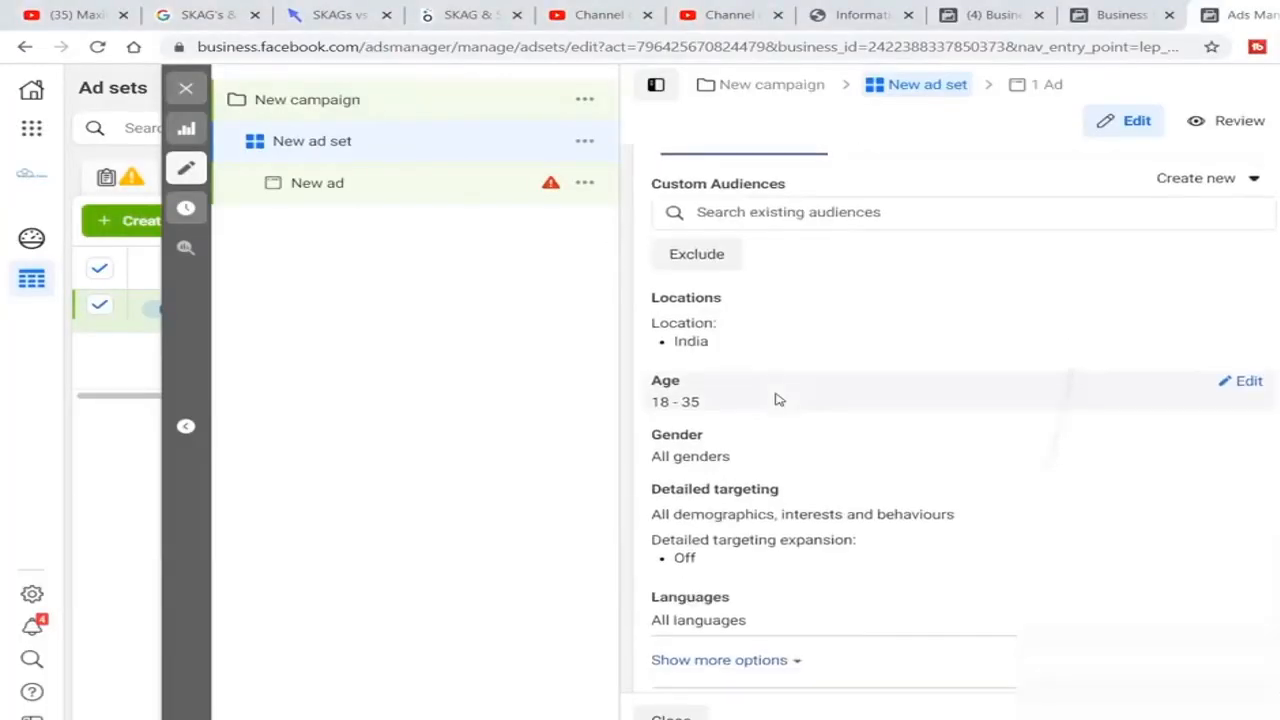
{"action": "scroll", "coordinate": [850, 330], "scroll_direction": "up", "scroll_amount": 4}
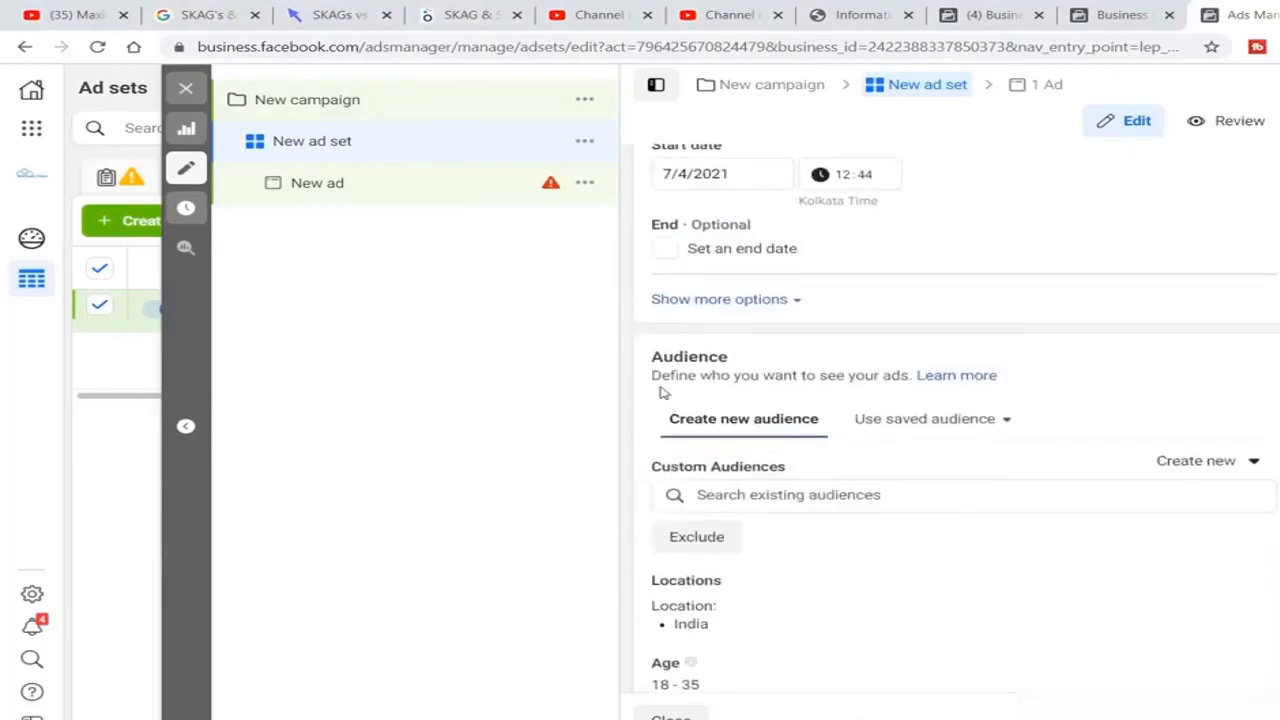
{"action": "left_click", "coordinate": [185, 85]}
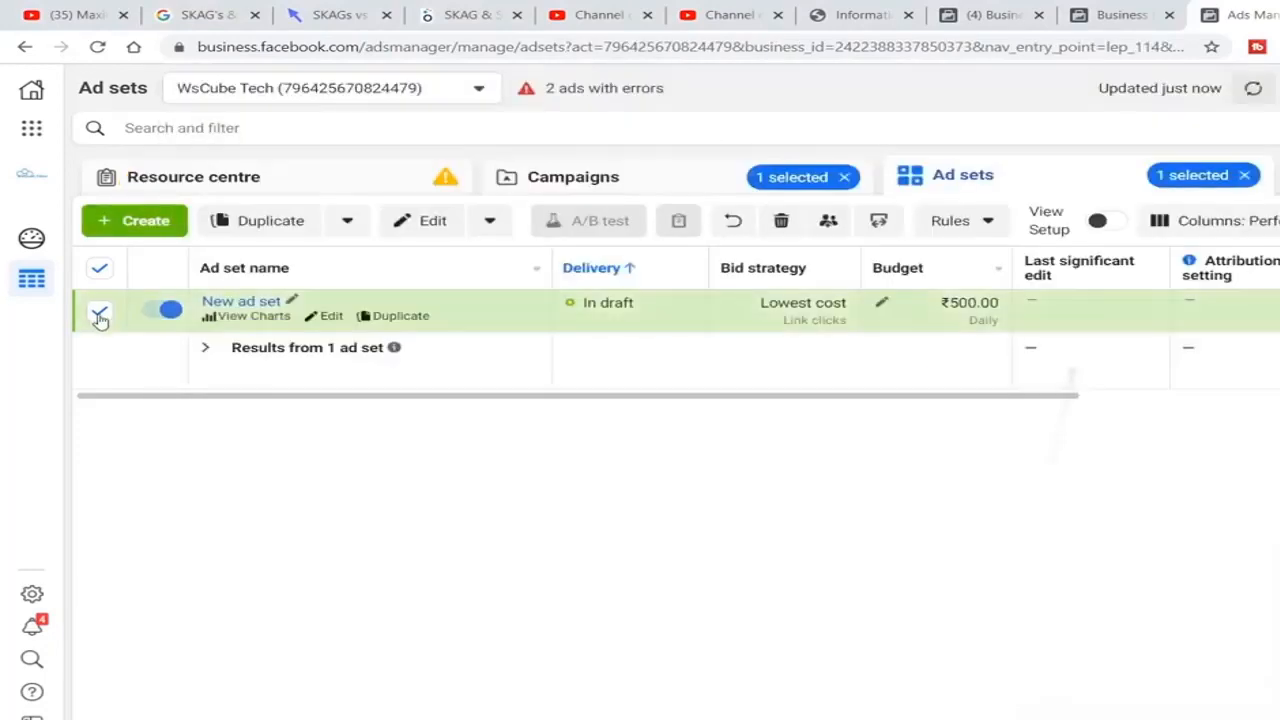
Deselect the draft ad set and open the ad account's Audiences page.
{"action": "left_click", "coordinate": [99, 310]}
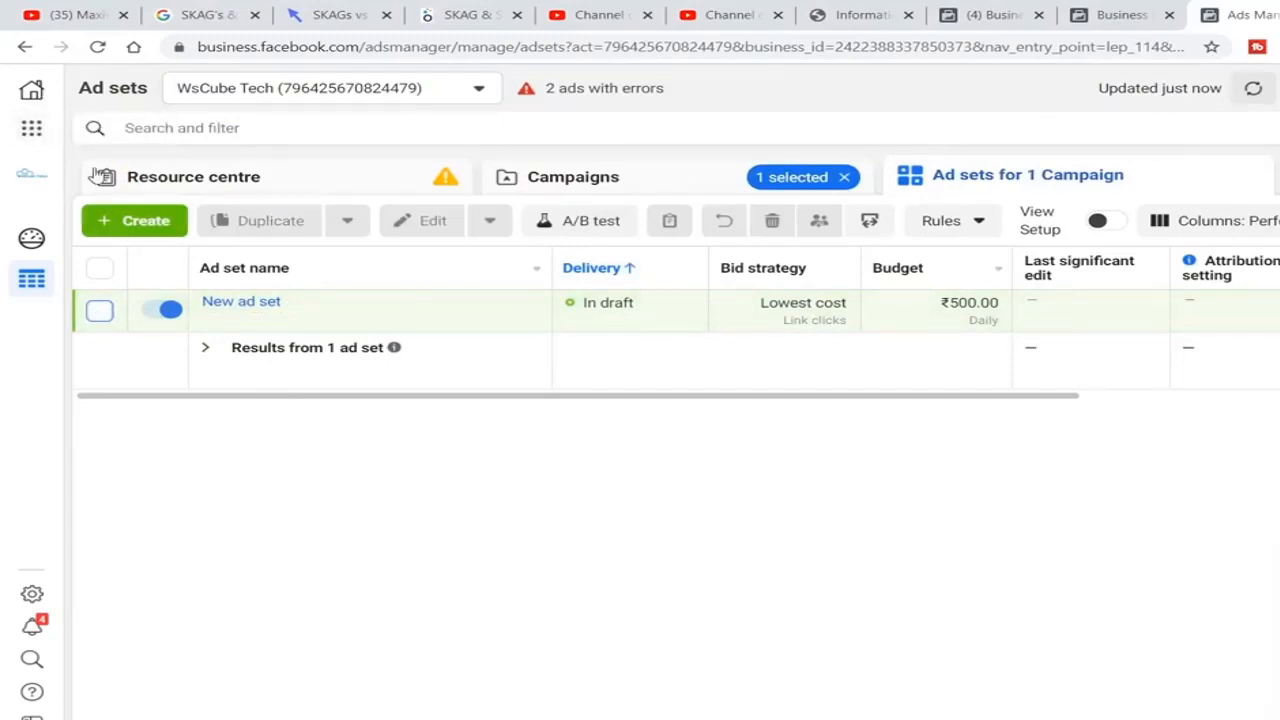
{"action": "left_click", "coordinate": [33, 129]}
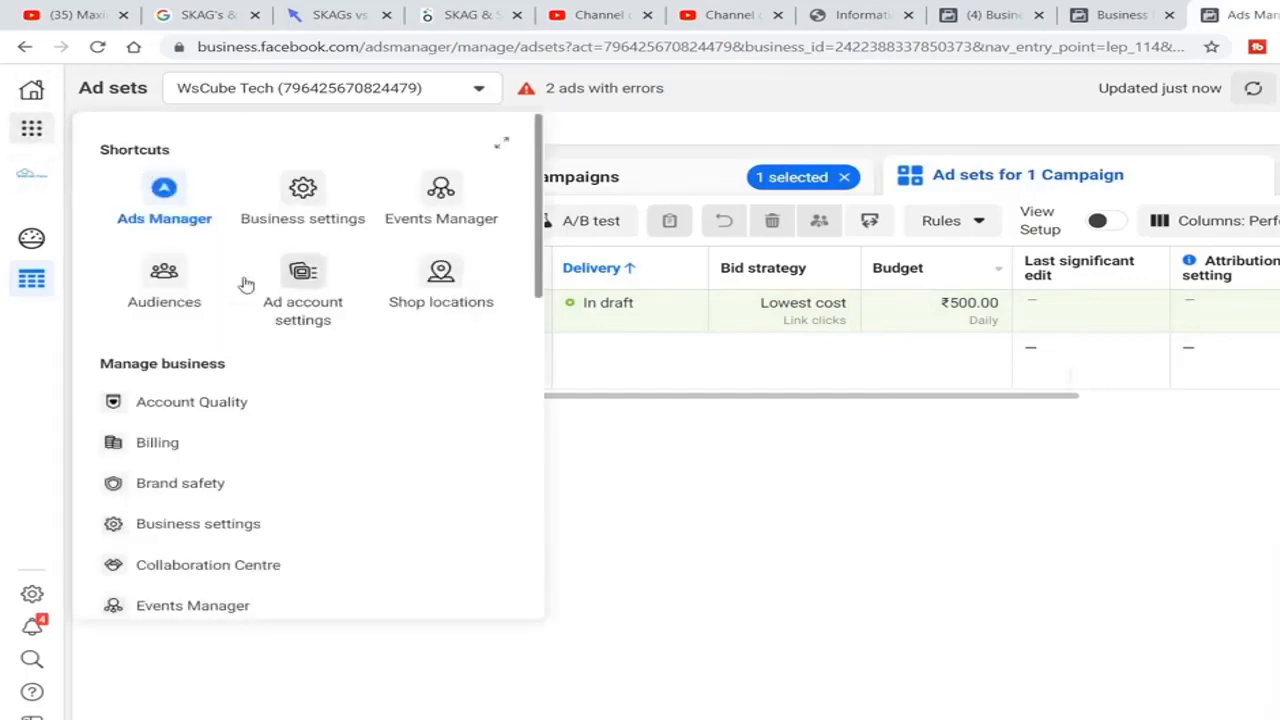
{"action": "left_click", "coordinate": [163, 292]}
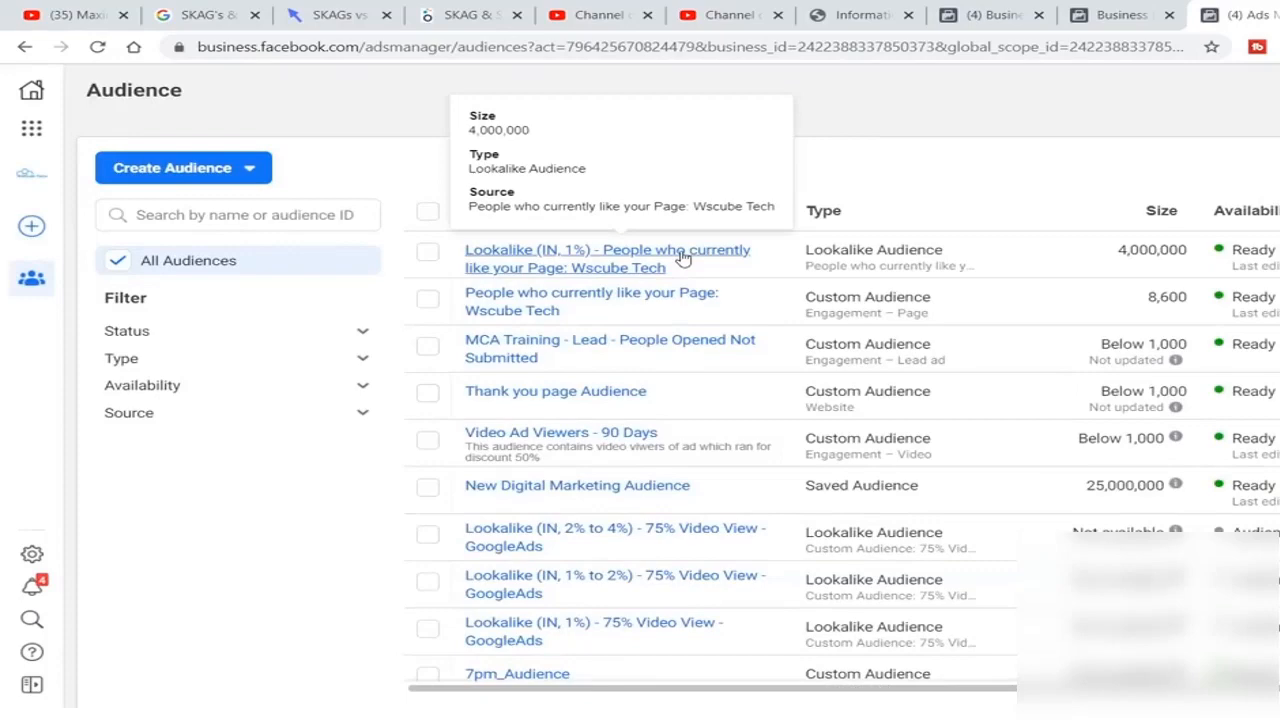
{"action": "left_click", "coordinate": [253, 172]}
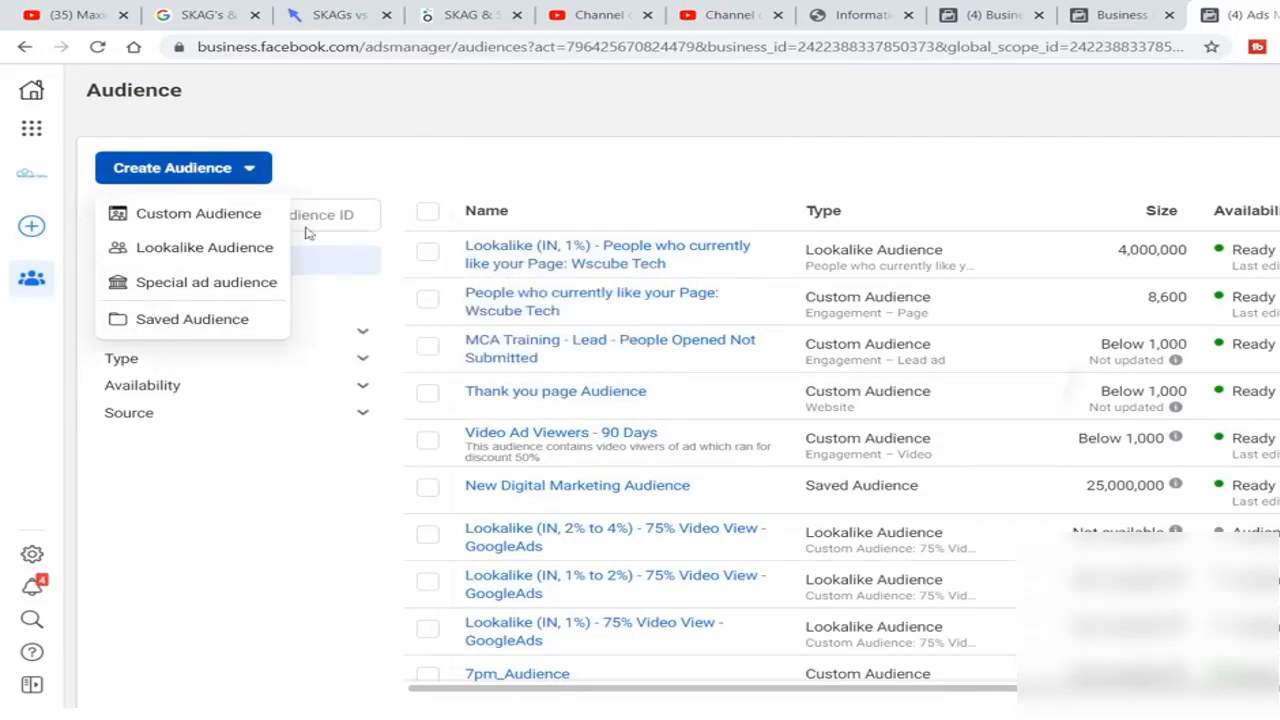
{"action": "left_click", "coordinate": [238, 317]}
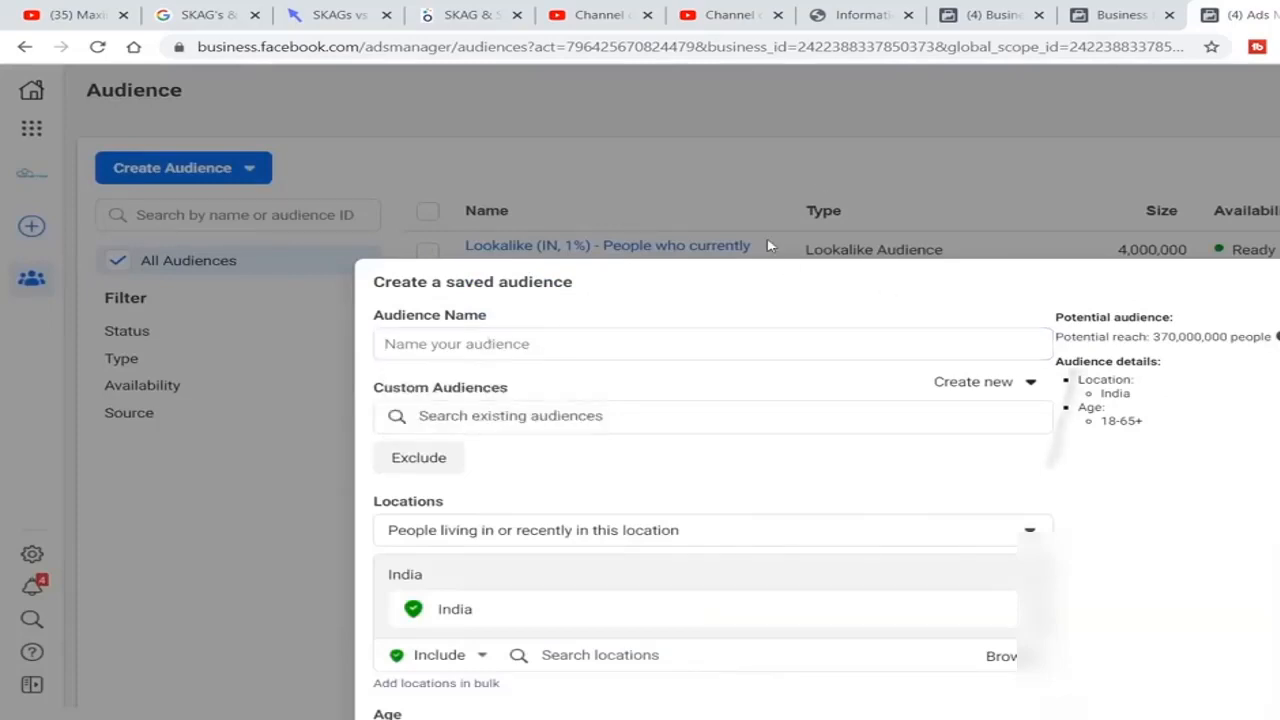
{"action": "scroll", "coordinate": [982, 446], "scroll_direction": "down", "scroll_amount": 1}
{"action": "scroll", "coordinate": [984, 447], "scroll_direction": "up", "scroll_amount": 1}
{"action": "key", "text": "Escape"}
Look through the existing audiences and start creating a new saved audience.
{"action": "scroll", "coordinate": [1014, 449], "scroll_direction": "down", "scroll_amount": 6}
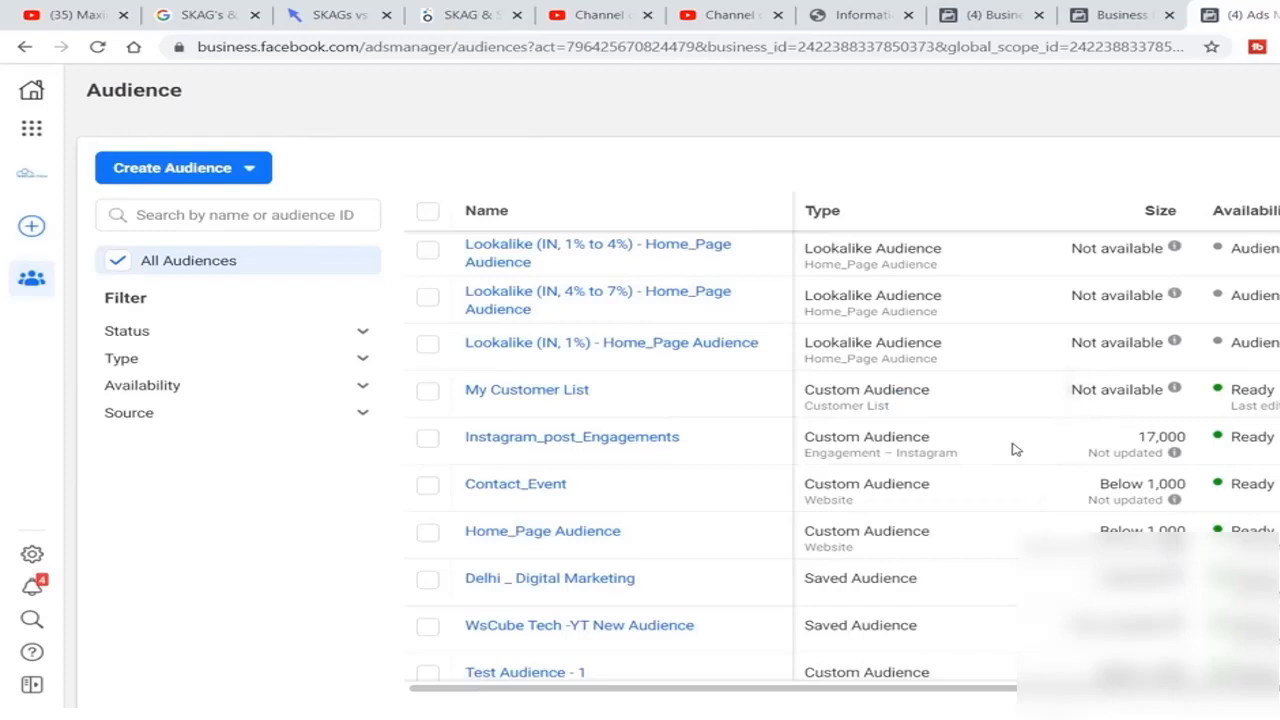
{"action": "scroll", "coordinate": [1015, 450], "scroll_direction": "up", "scroll_amount": 2}
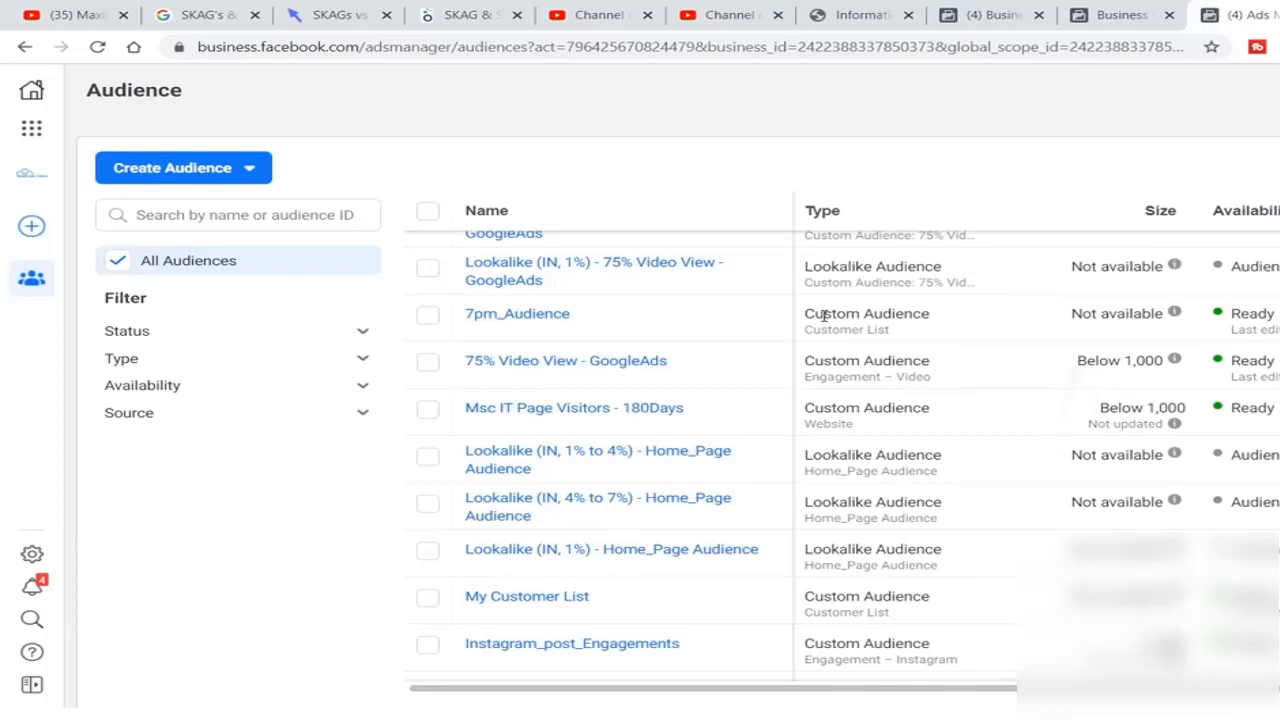
{"action": "scroll", "coordinate": [824, 316], "scroll_direction": "up", "scroll_amount": 3}
{"action": "left_click", "coordinate": [246, 167]}
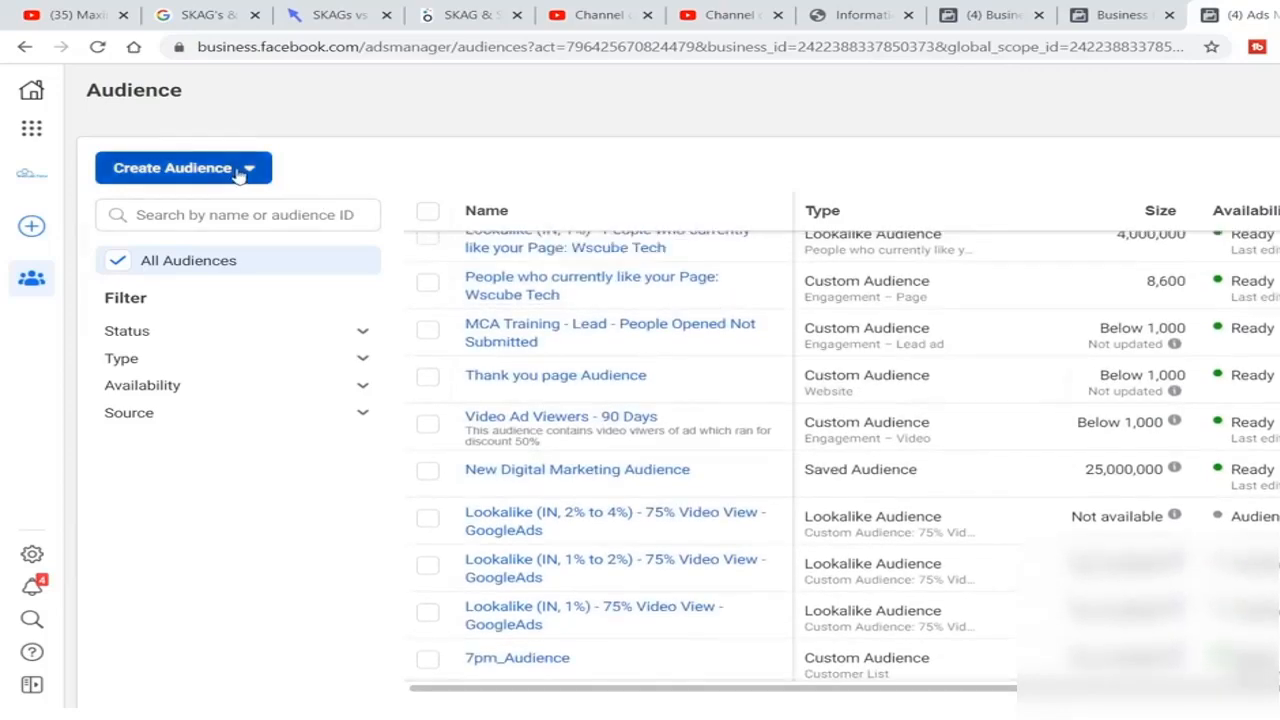
{"action": "left_click", "coordinate": [181, 320]}
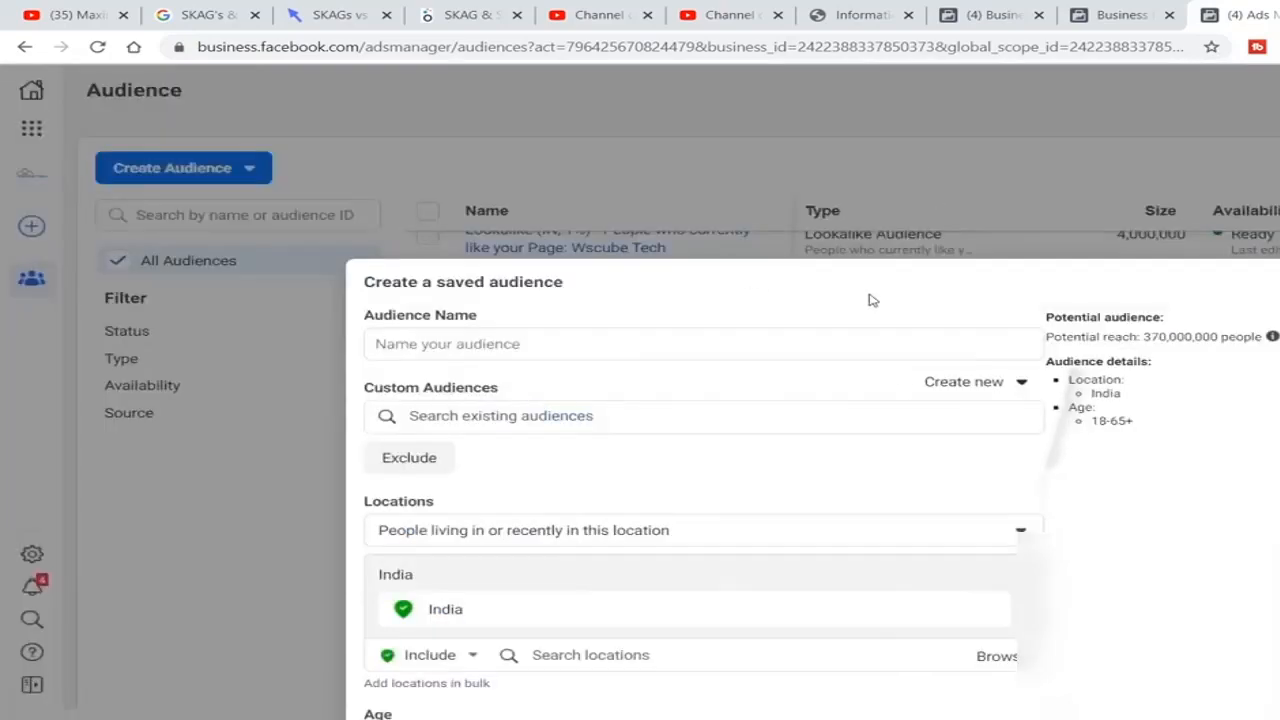
{"action": "left_click", "coordinate": [626, 345]}
{"action": "type", "text": "Cold"}
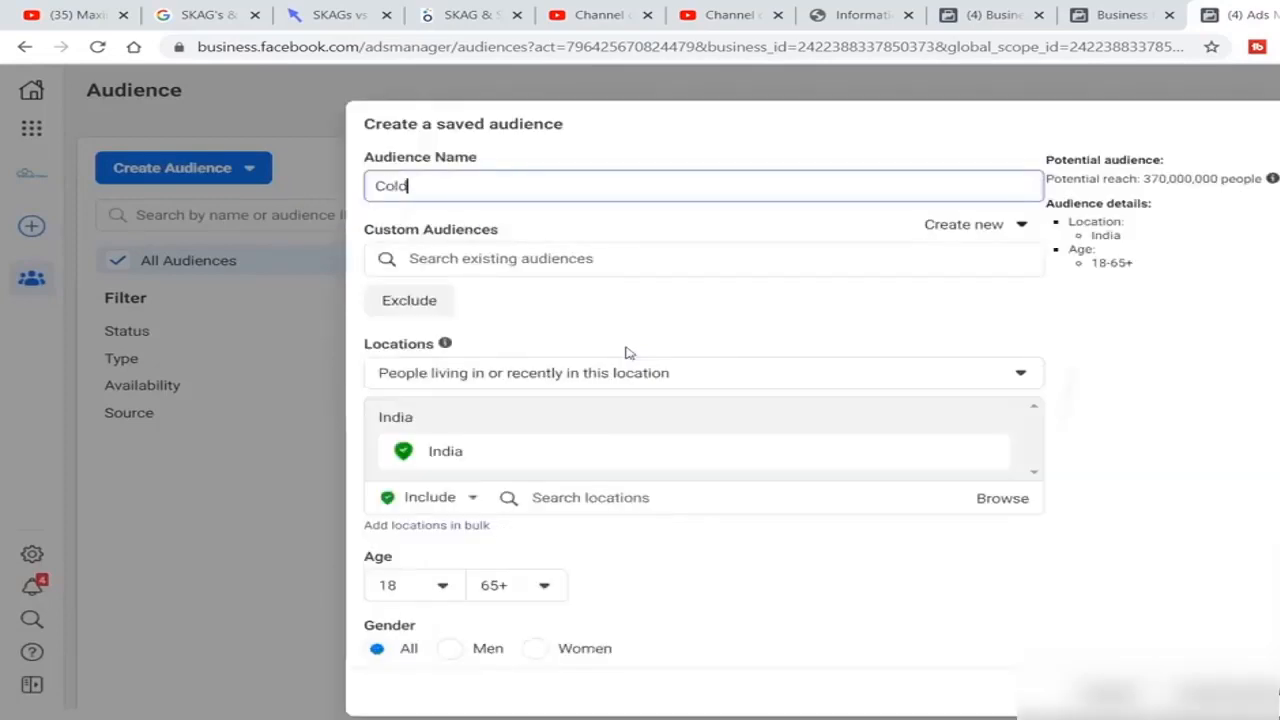
{"action": "type", "text": "Audinc"}
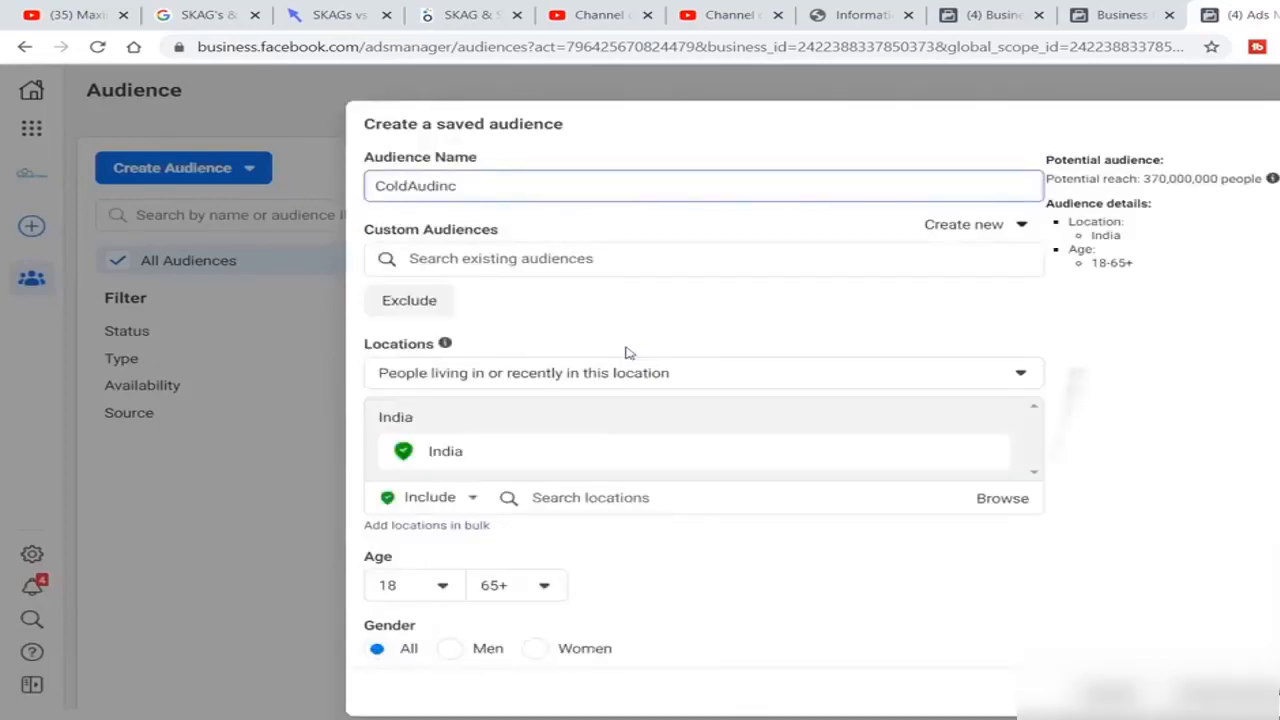
{"action": "key", "text": "ctrl+a"}
{"action": "key", "text": "BackSpace"}
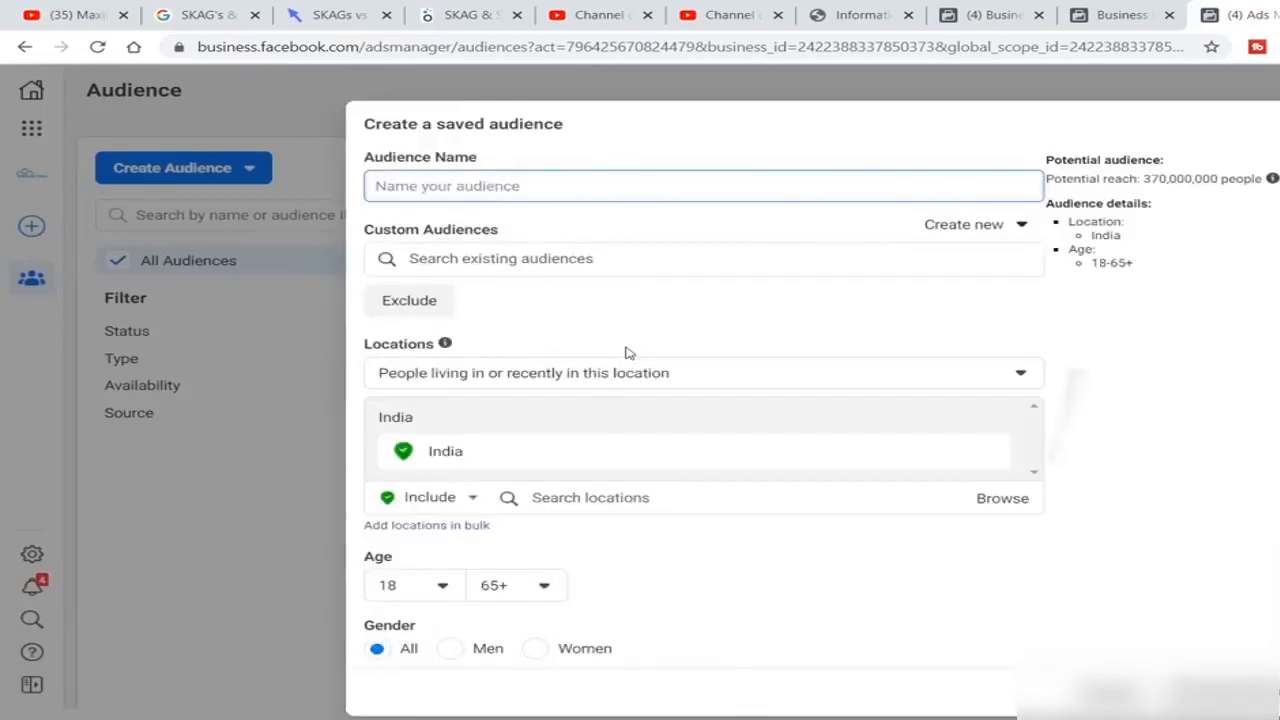
Name the saved audience "DU + Amity - MBA Students -Cold".
{"action": "type", "text": "DU"}
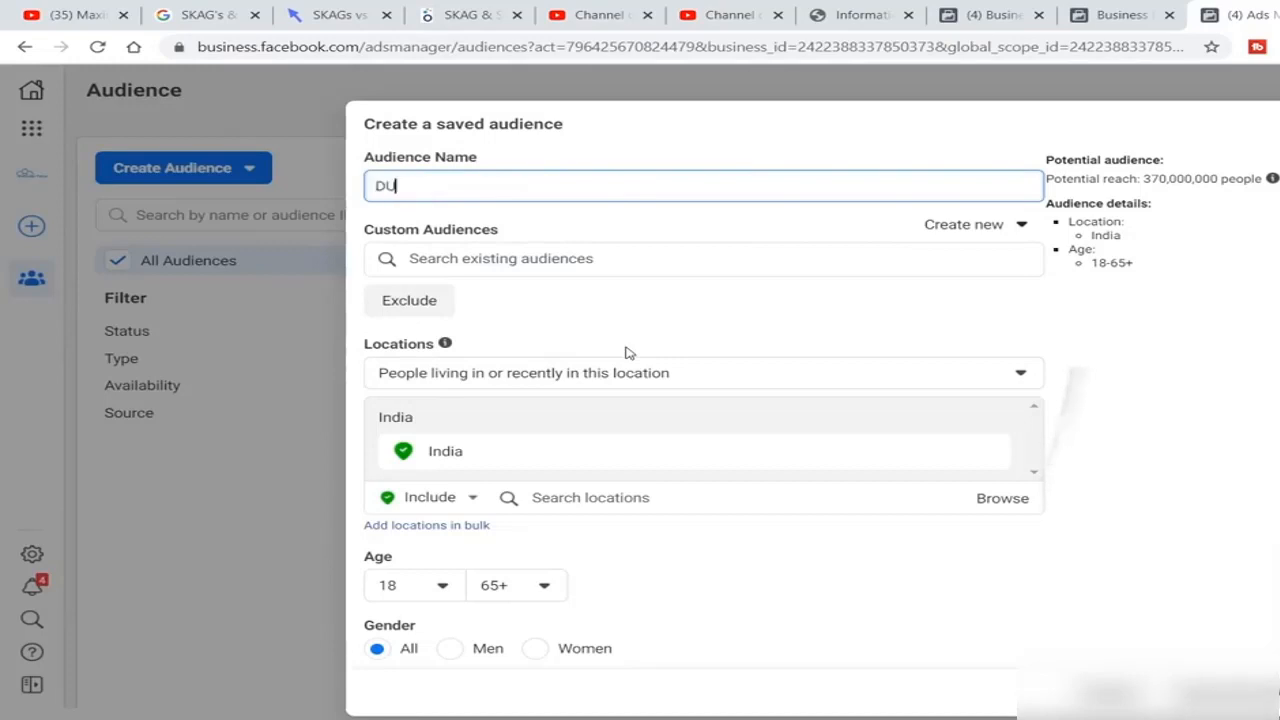
{"action": "type", "text": " + Amity -> MBA Students "}
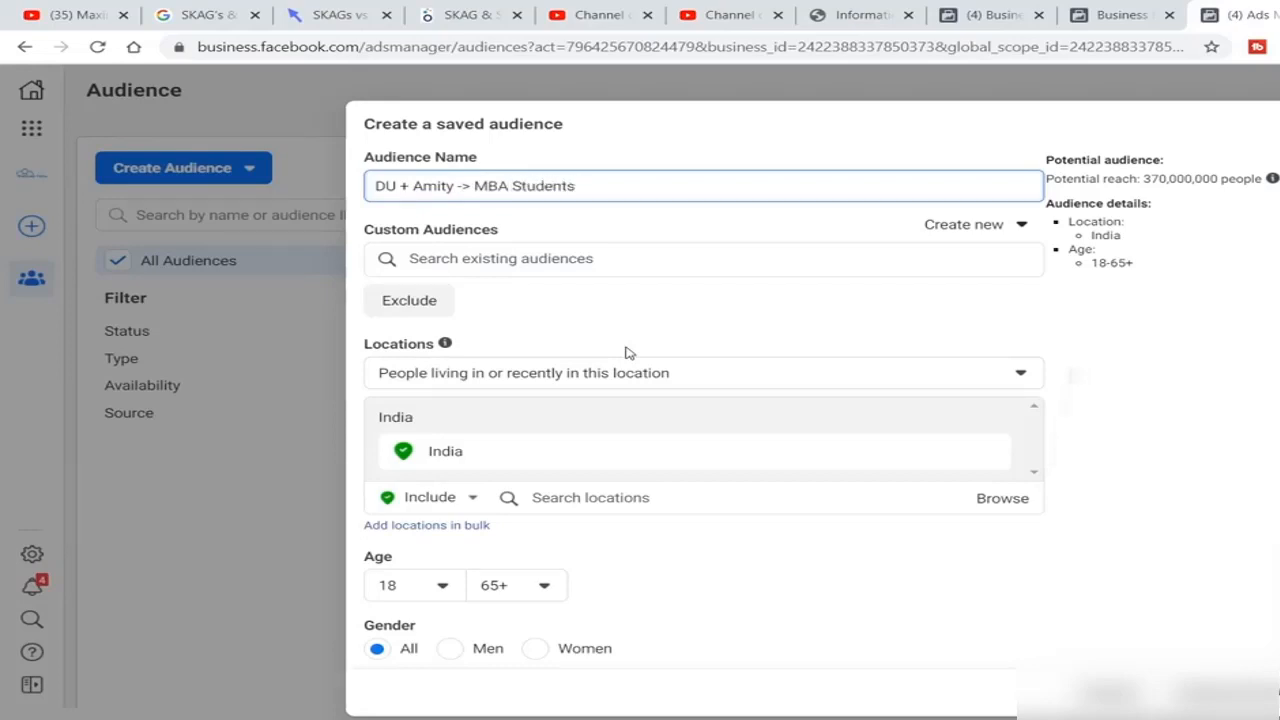
{"action": "type", "text": "- Cold"}
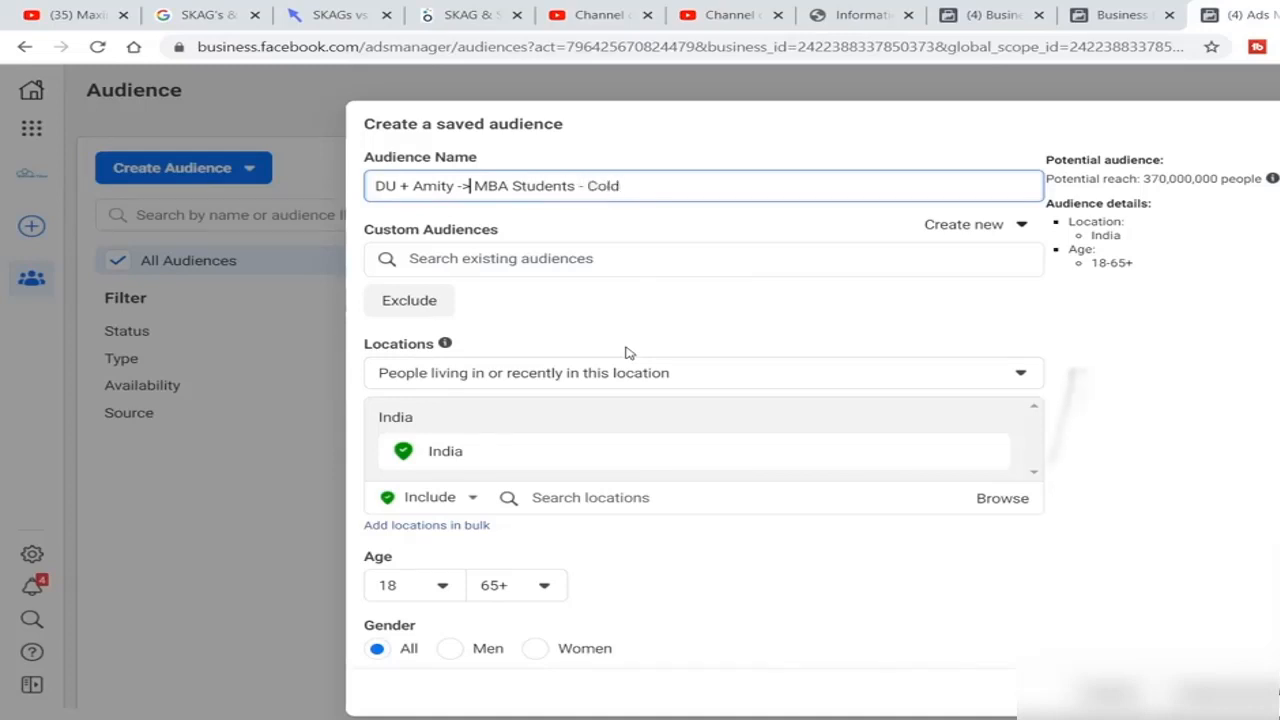
{"action": "key", "text": "BackSpace"}
{"action": "key", "text": "BackSpace"}
{"action": "key", "text": "BackSpace"}
{"action": "type", "text": "|"}
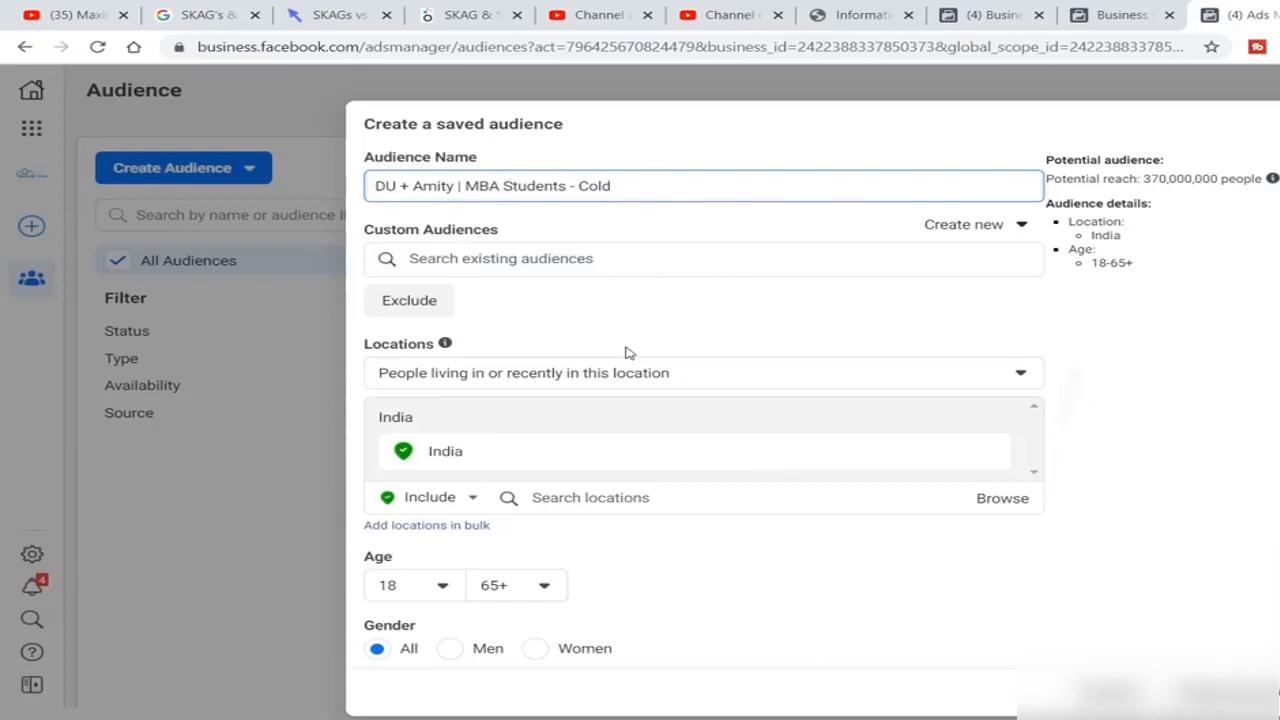
{"action": "key", "text": "BackSpace"}
{"action": "key", "text": "BackSpace"}
{"action": "type", "text": "|"}
{"action": "type", "text": "-"}
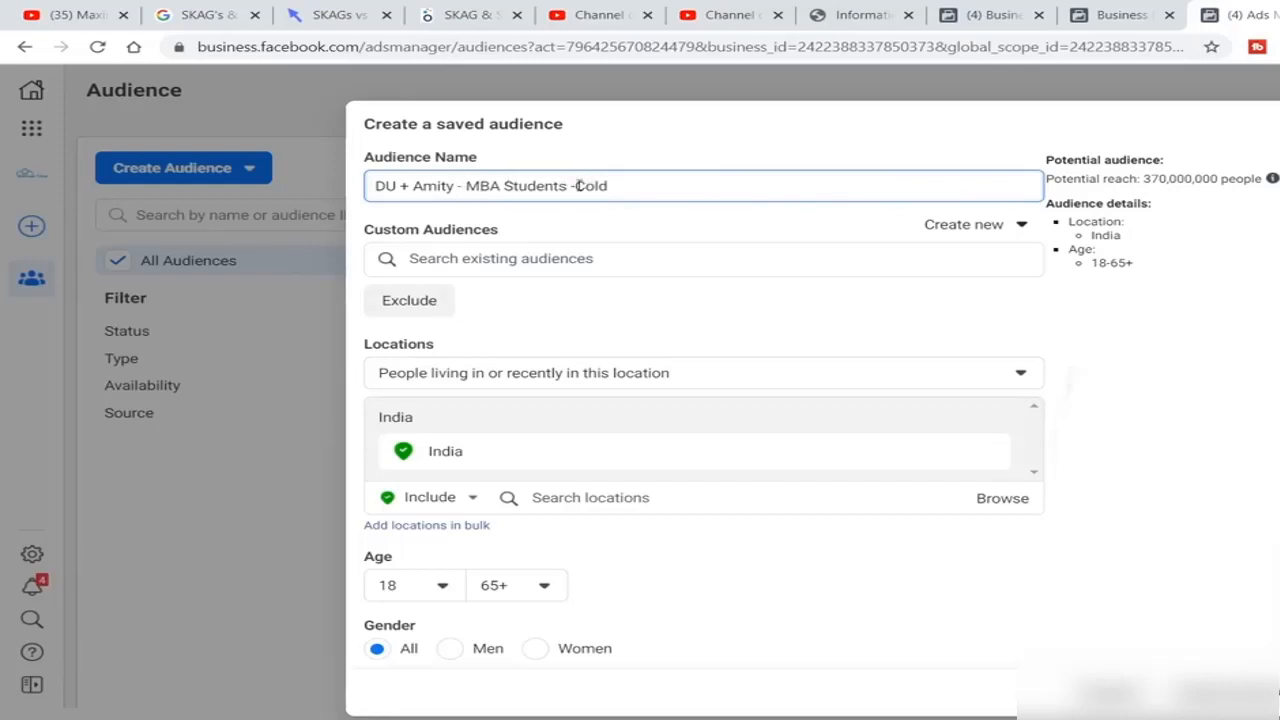
{"action": "left_click", "coordinate": [577, 186]}
Replace India in the locations with Lucknow, Uttar Pradesh, limited to the current city only.
{"action": "scroll", "coordinate": [589, 343], "scroll_direction": "down", "scroll_amount": 3}
{"action": "scroll", "coordinate": [589, 340], "scroll_direction": "up", "scroll_amount": 2}
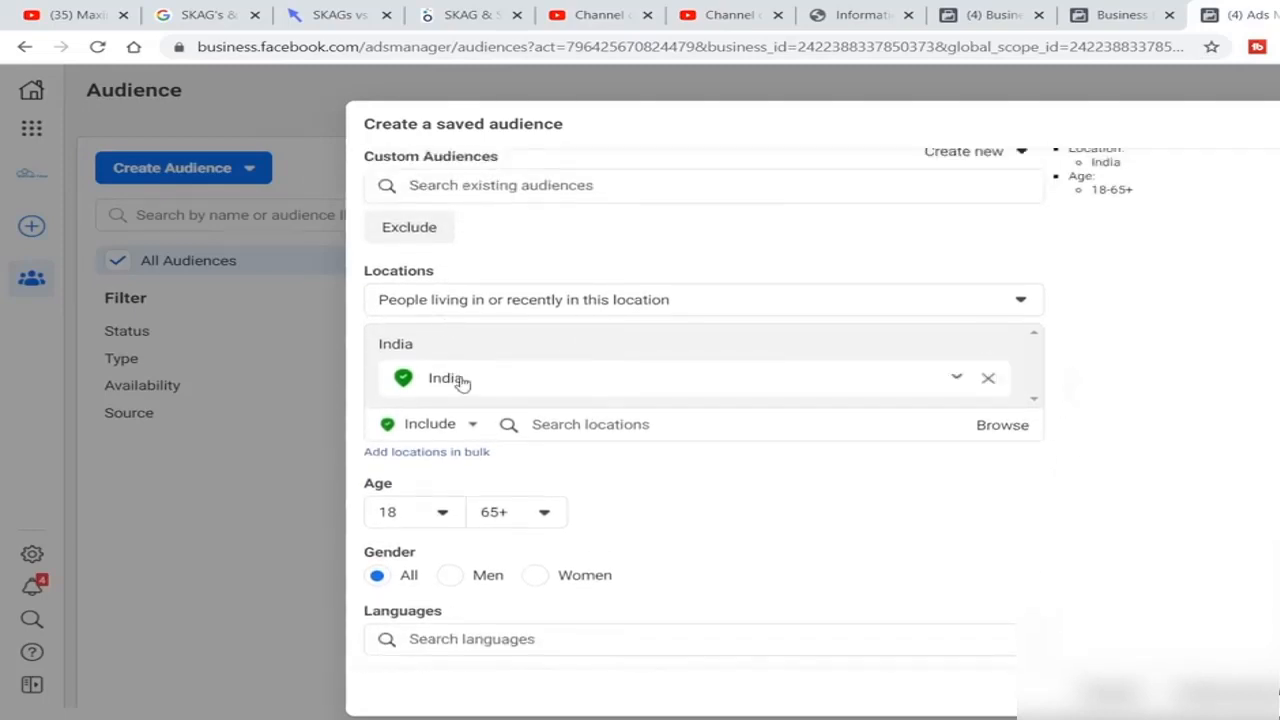
{"action": "left_click", "coordinate": [988, 379]}
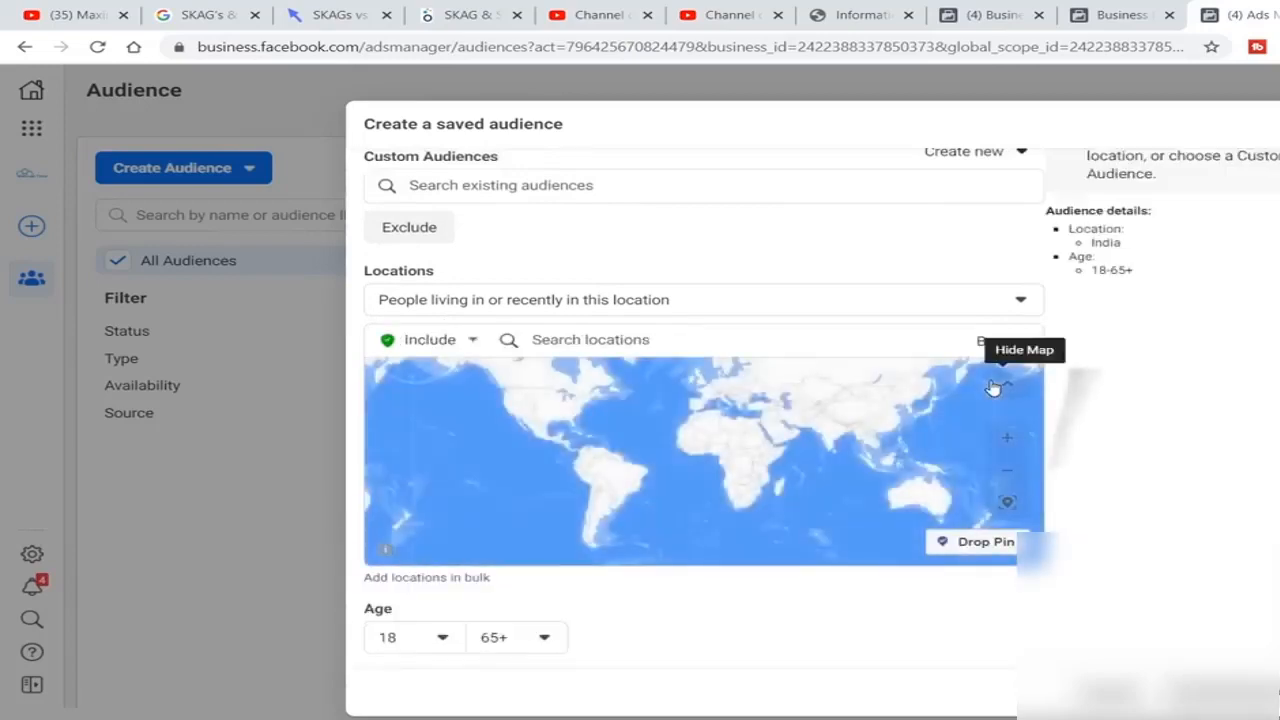
{"action": "left_click", "coordinate": [620, 338]}
{"action": "type", "text": "Lucknow"}
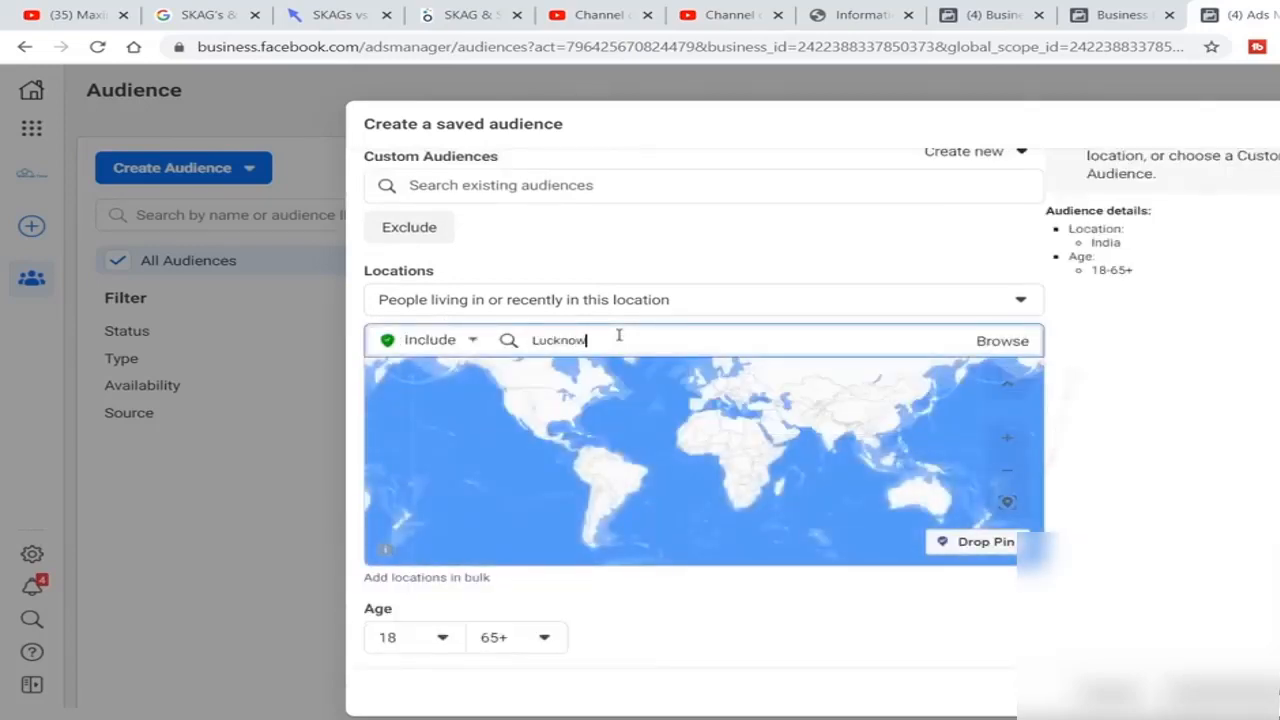
{"action": "left_click", "coordinate": [576, 376]}
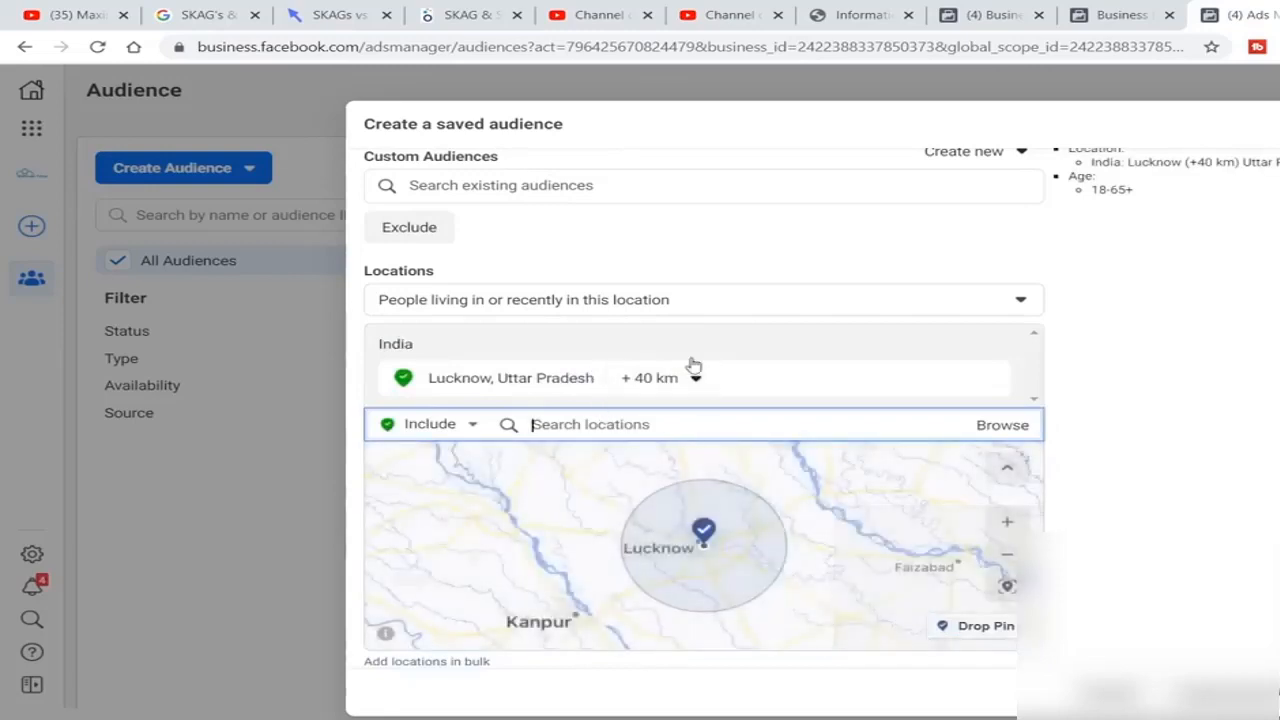
{"action": "left_click", "coordinate": [652, 380]}
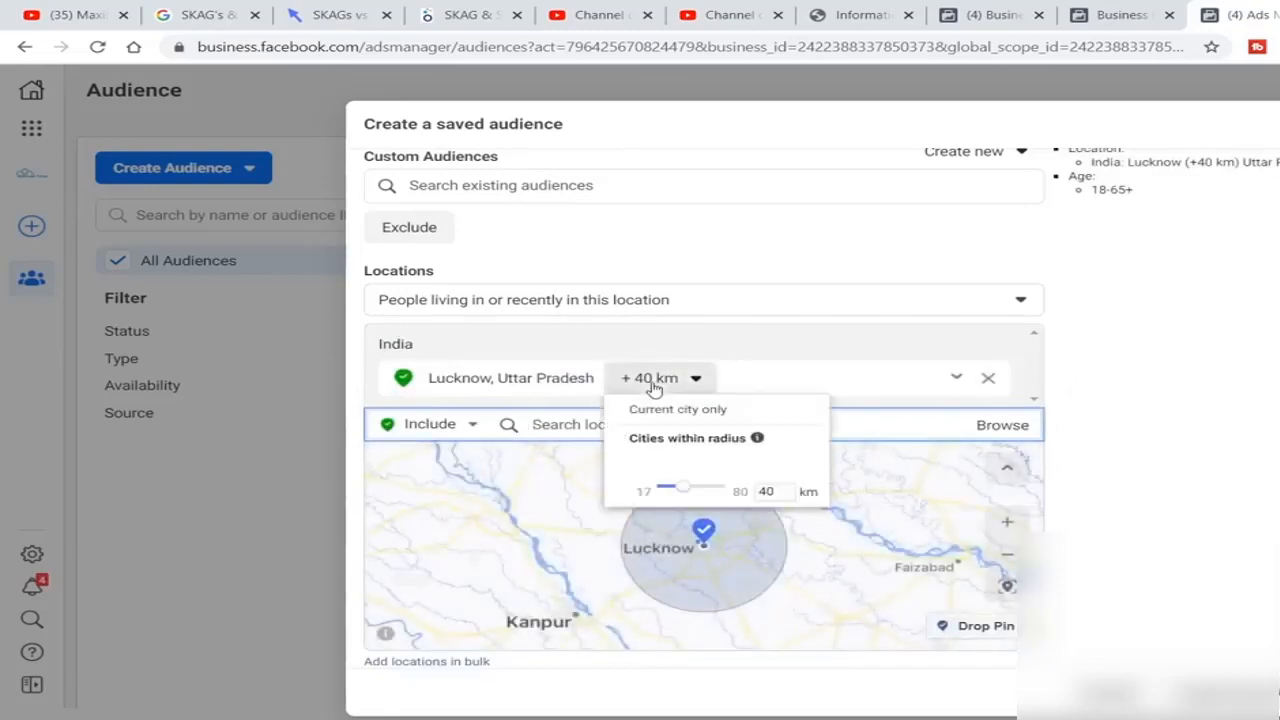
{"action": "left_click", "coordinate": [697, 420]}
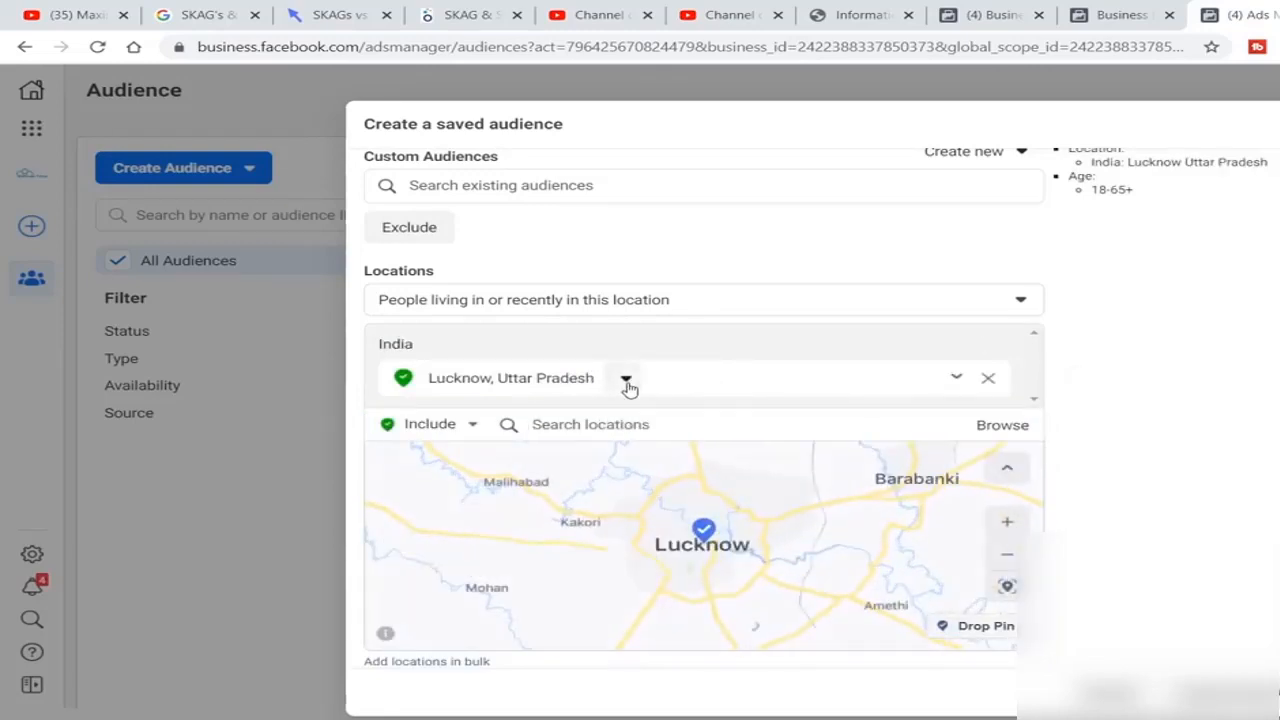
Add Delhi to the included locations and reapply the current-city-only option to Lucknow.
{"action": "left_click", "coordinate": [645, 424]}
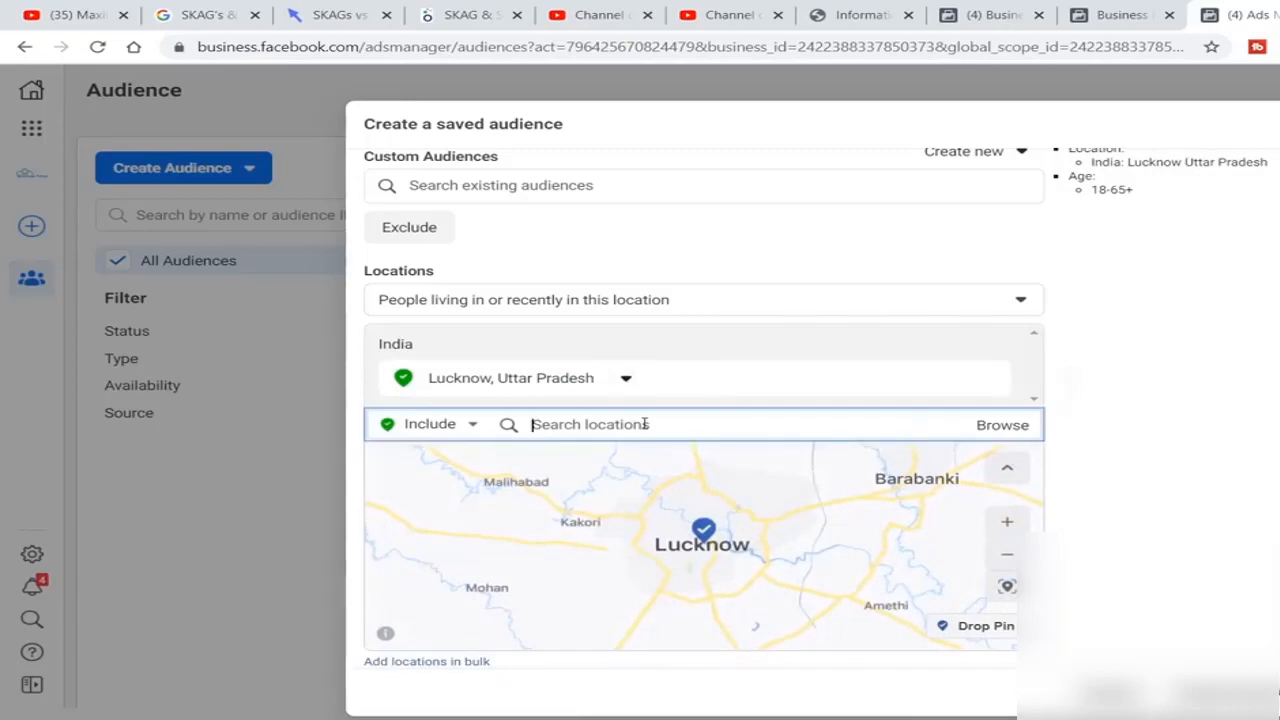
{"action": "type", "text": "Delhi"}
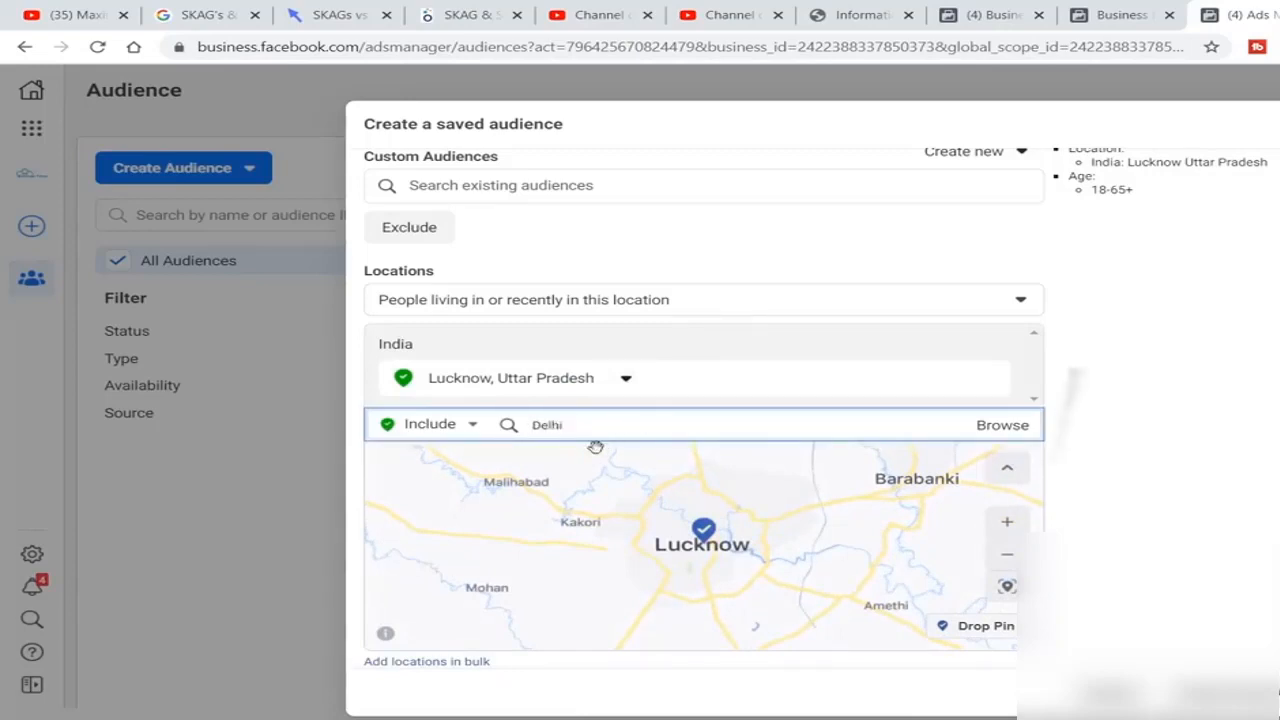
{"action": "left_click", "coordinate": [574, 460]}
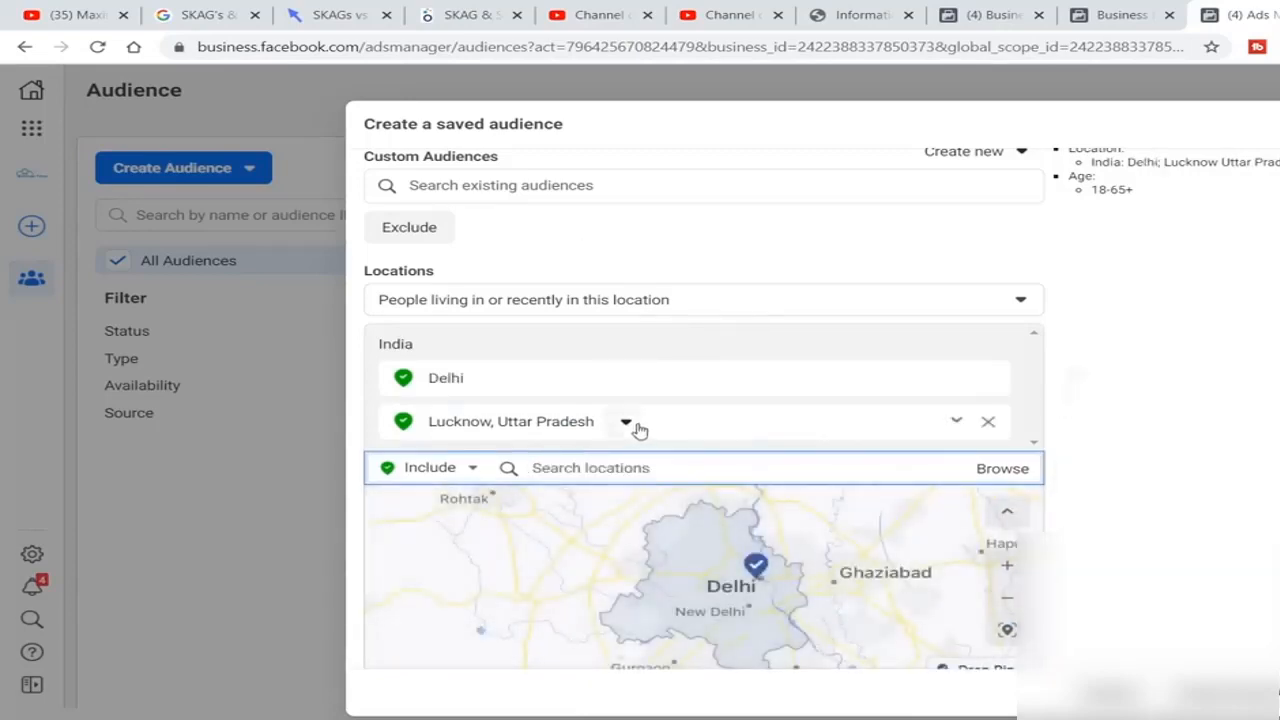
{"action": "left_click", "coordinate": [628, 424]}
{"action": "left_click", "coordinate": [654, 450]}
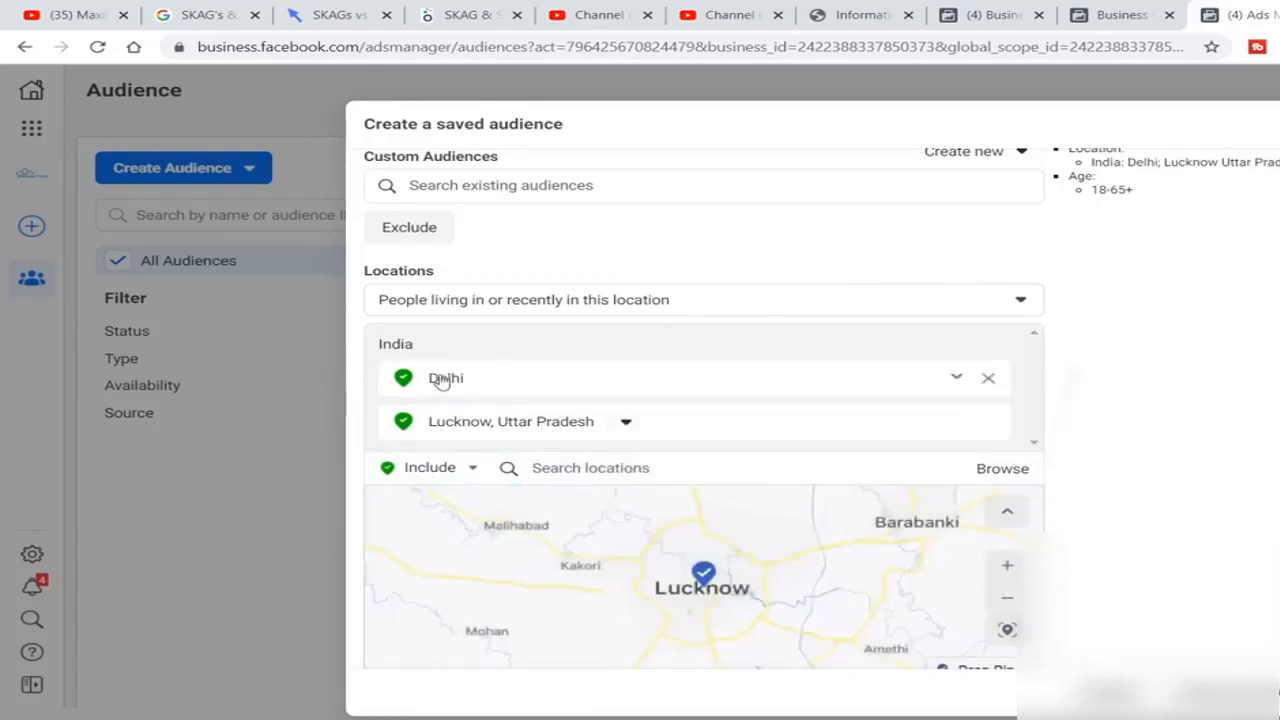
Set the audience's age range to 18–35.
{"action": "scroll", "coordinate": [554, 420], "scroll_direction": "down", "scroll_amount": 2}
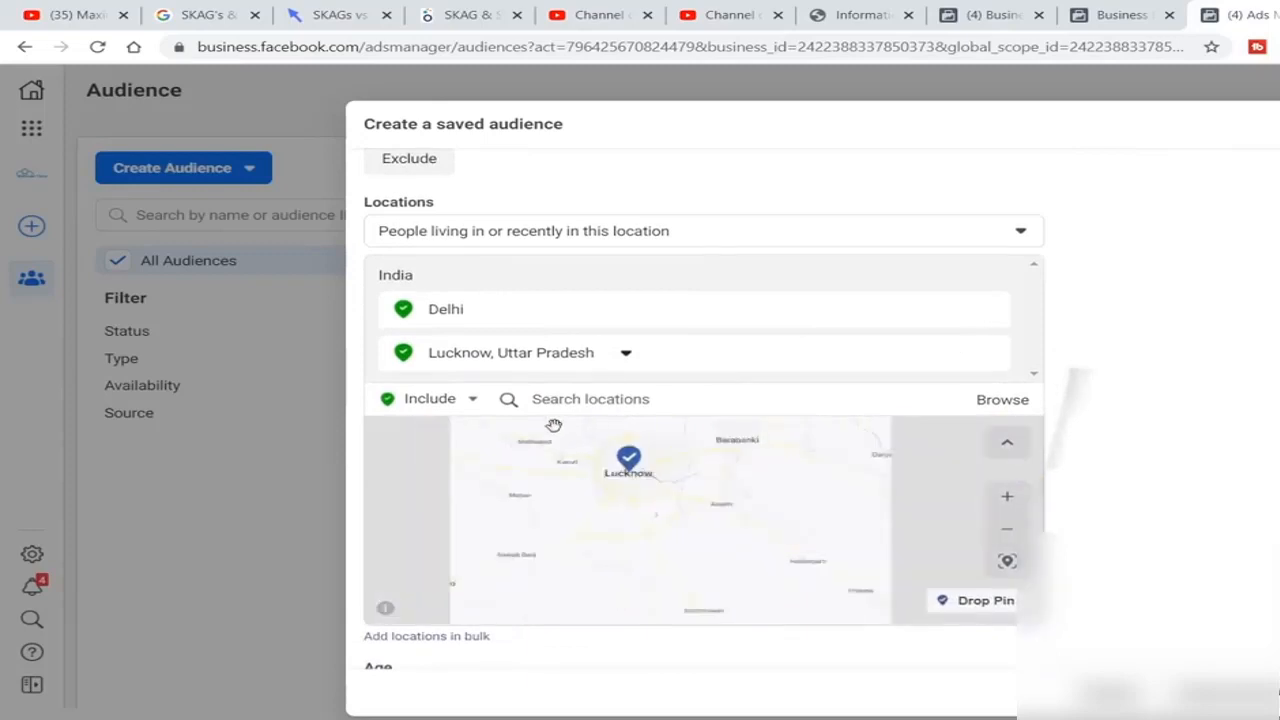
{"action": "scroll", "coordinate": [1200, 403], "scroll_direction": "down", "scroll_amount": 4}
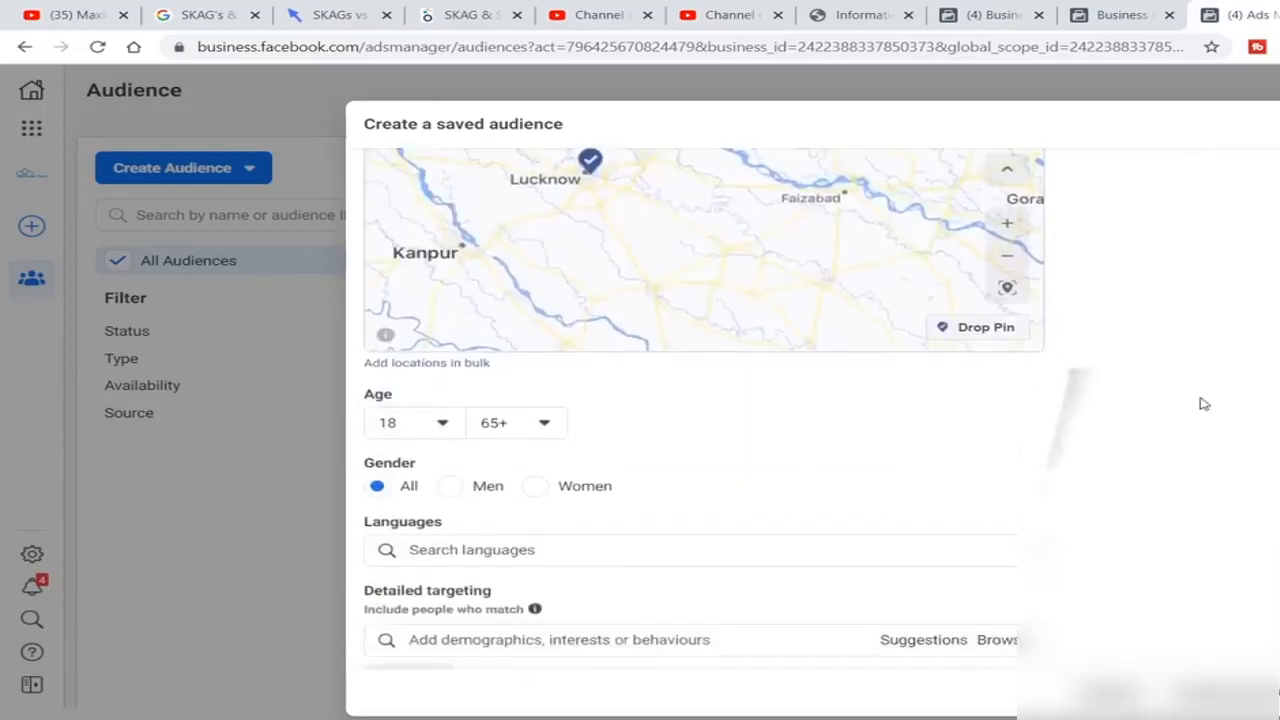
{"action": "left_click", "coordinate": [432, 430]}
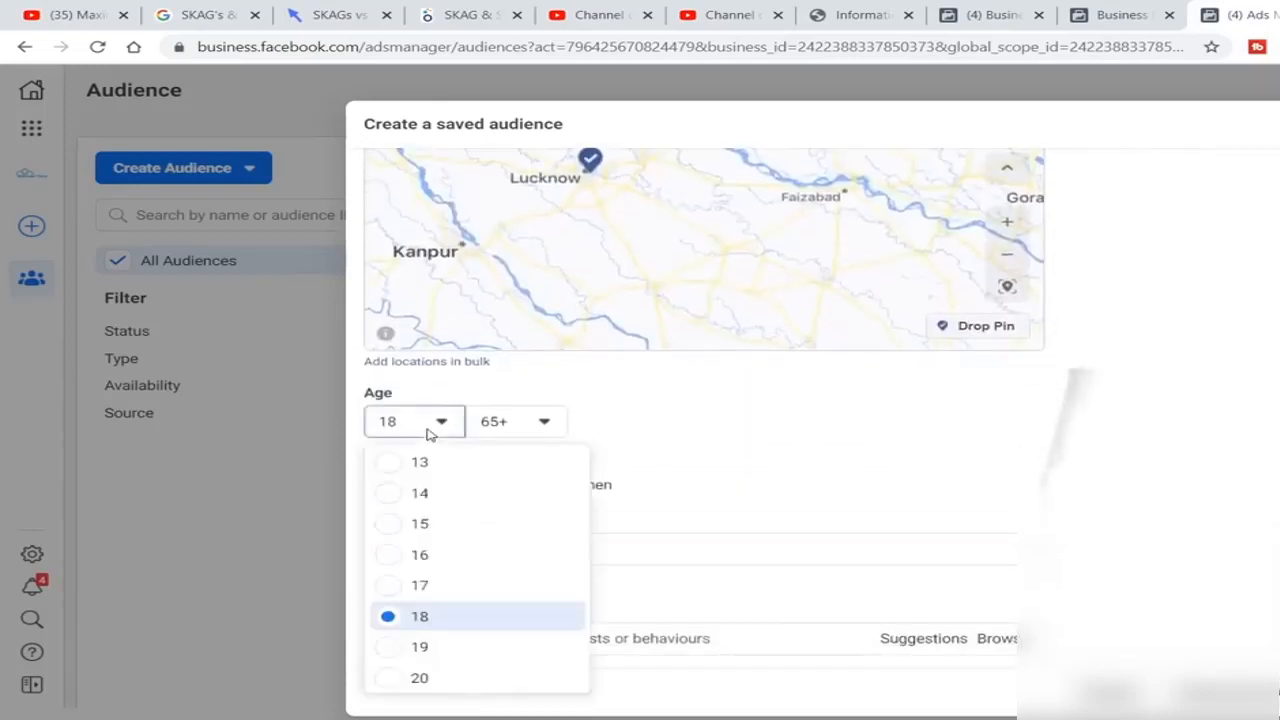
{"action": "left_click", "coordinate": [428, 617]}
{"action": "left_click", "coordinate": [517, 430]}
{"action": "left_click", "coordinate": [517, 430]}
{"action": "scroll", "coordinate": [584, 622], "scroll_direction": "up", "scroll_amount": 3}
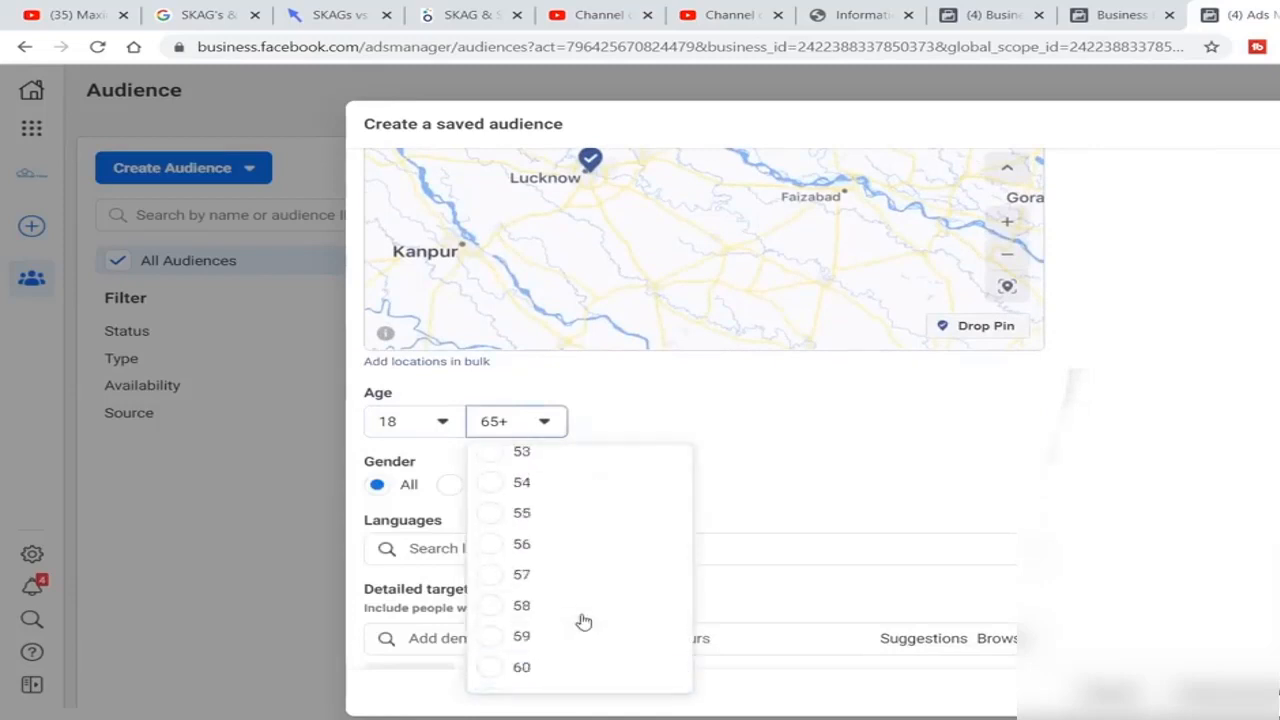
{"action": "scroll", "coordinate": [584, 622], "scroll_direction": "up", "scroll_amount": 6}
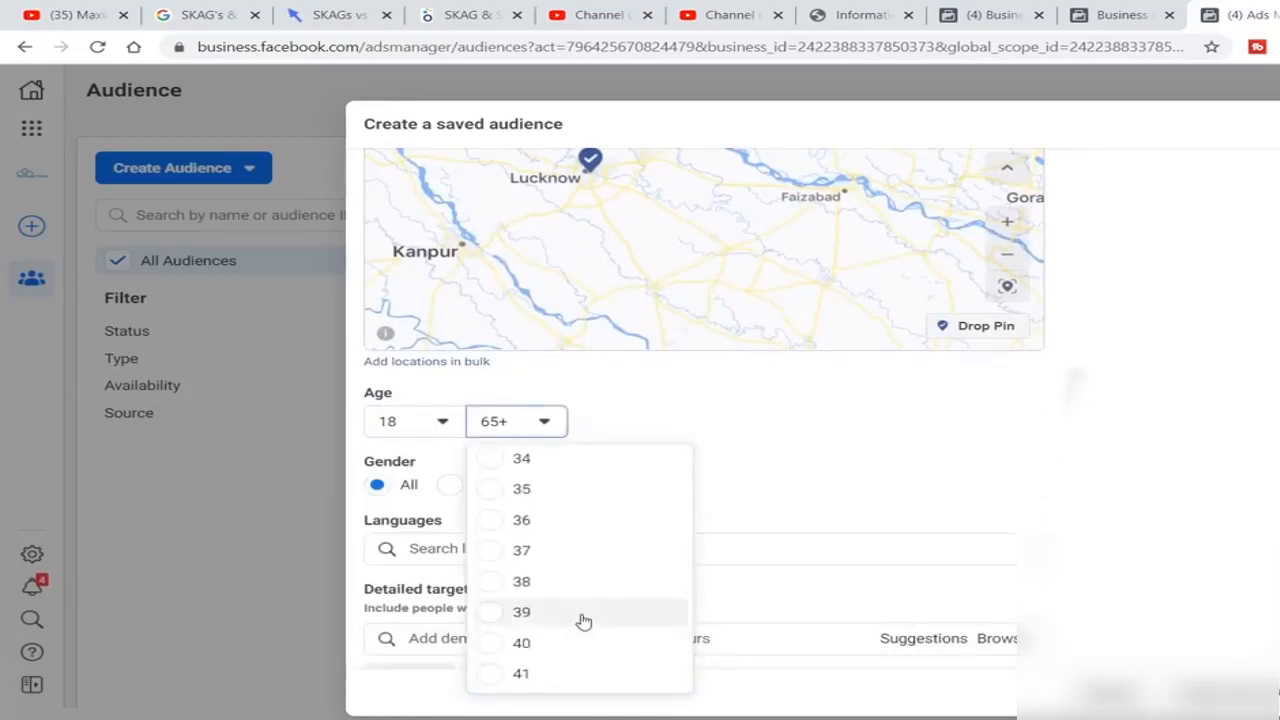
{"action": "scroll", "coordinate": [584, 622], "scroll_direction": "up", "scroll_amount": 1}
{"action": "left_click", "coordinate": [516, 527]}
{"action": "scroll", "coordinate": [772, 509], "scroll_direction": "down", "scroll_amount": 1}
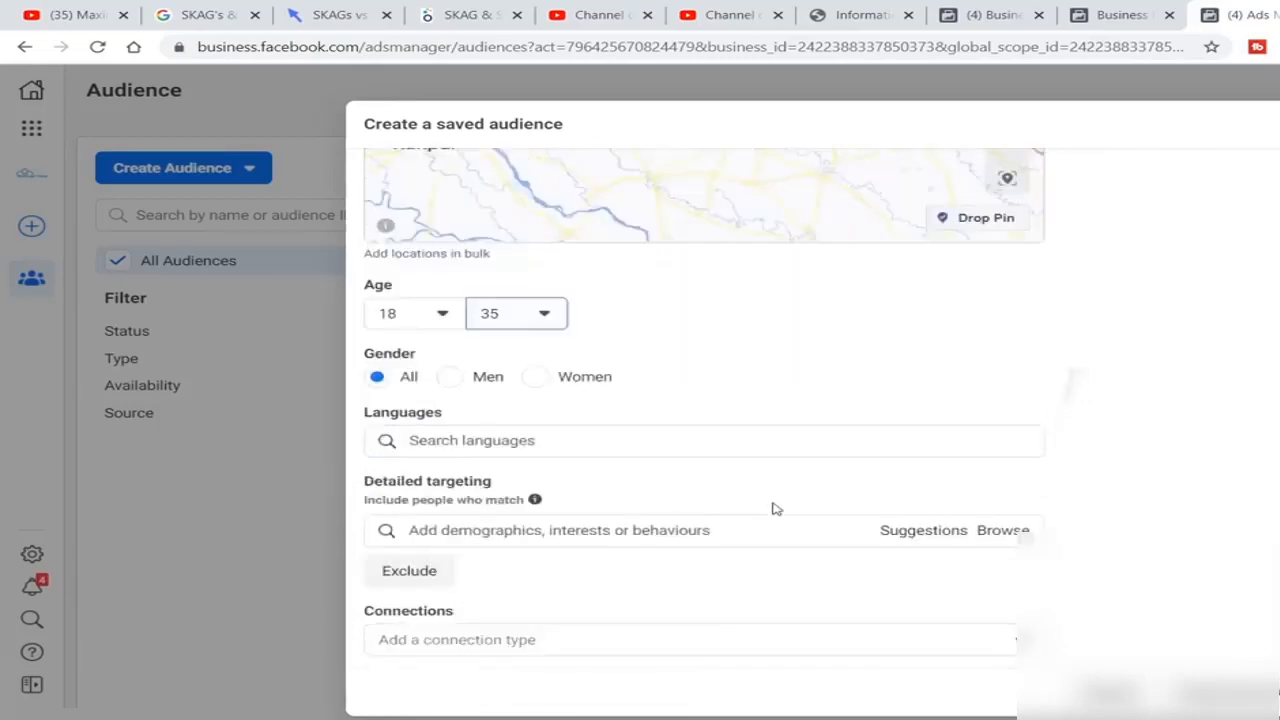
{"action": "scroll", "coordinate": [790, 440], "scroll_direction": "down", "scroll_amount": 1}
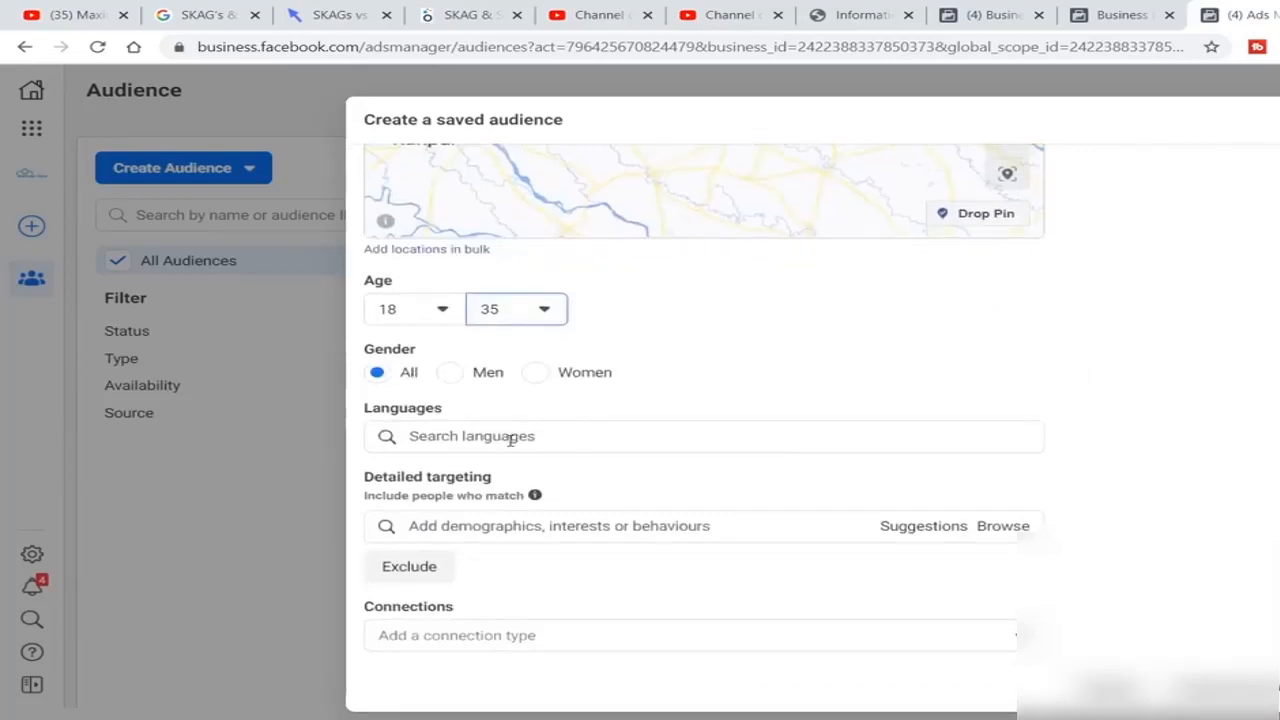
{"action": "left_click", "coordinate": [510, 440]}
{"action": "left_click", "coordinate": [1056, 368]}
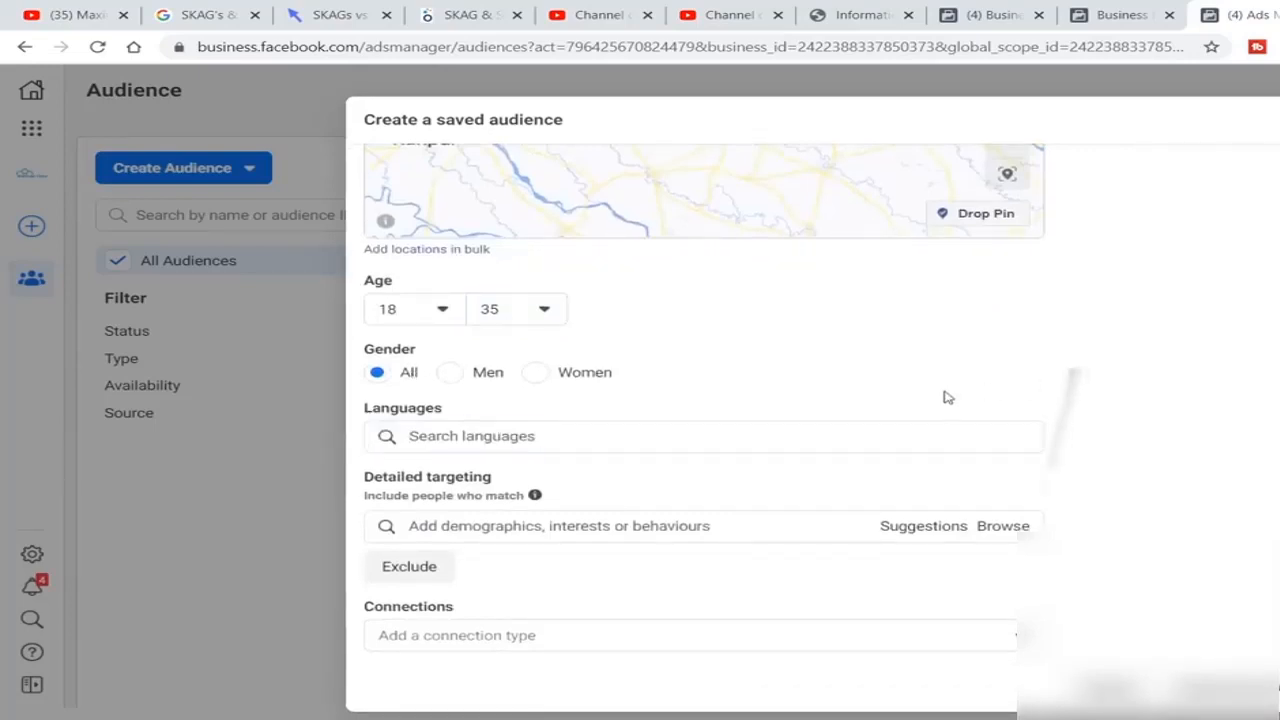
Add University of Delhi from Schools/Universities to the audience's detailed targeting.
{"action": "left_click", "coordinate": [573, 535]}
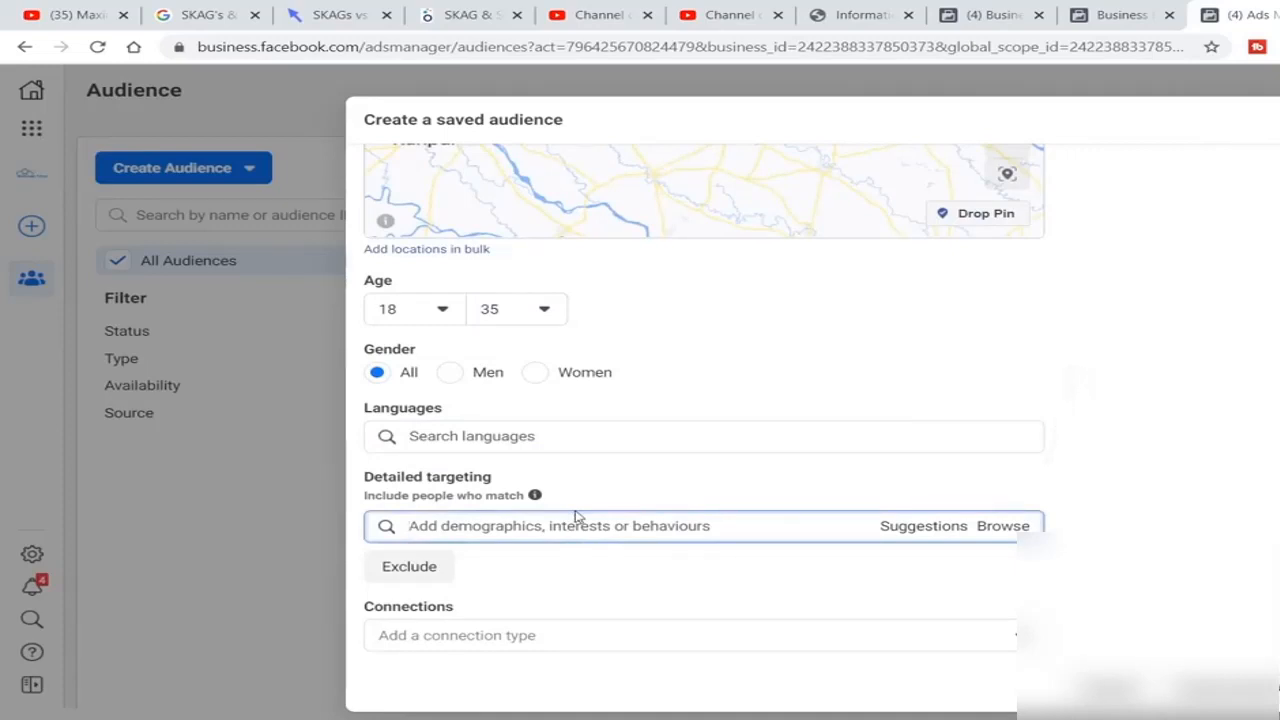
{"action": "type", "text": "Univeristy o"}
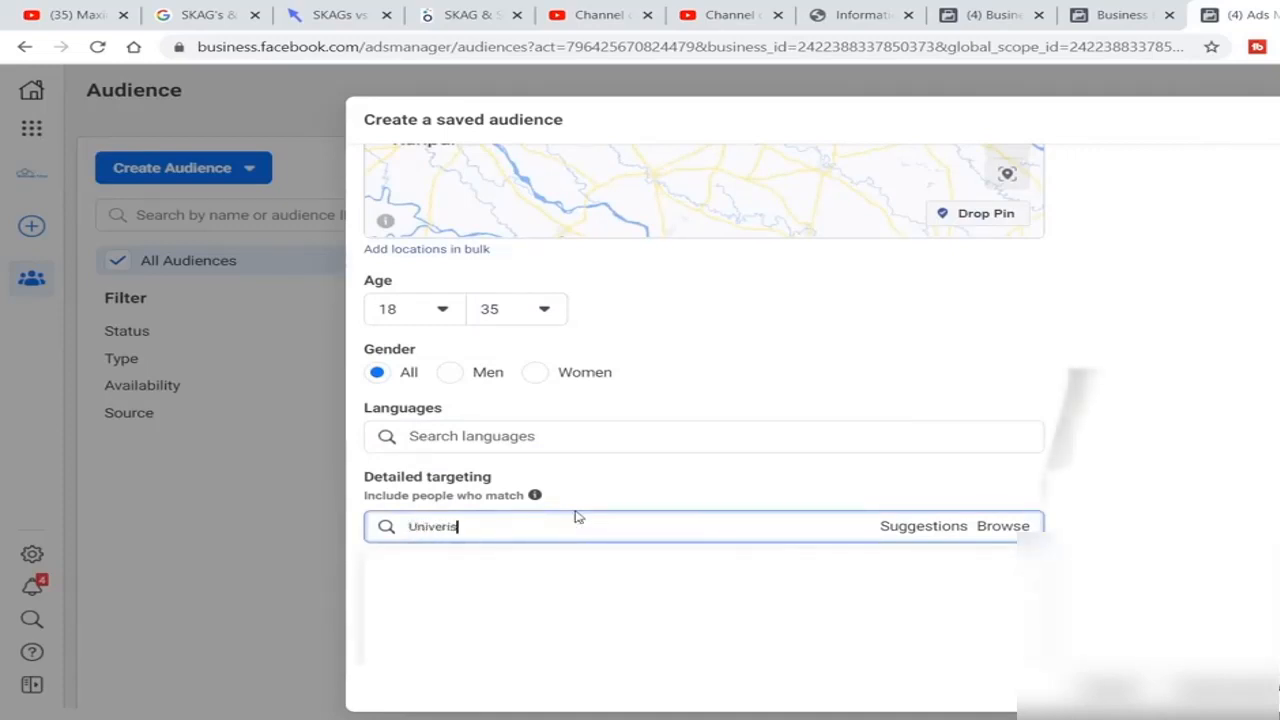
{"action": "key", "text": "BackSpace"}
{"action": "key", "text": "BackSpace"}
{"action": "key", "text": "BackSpace"}
{"action": "key", "text": "BackSpace"}
{"action": "key", "text": "BackSpace"}
{"action": "key", "text": "BackSpace"}
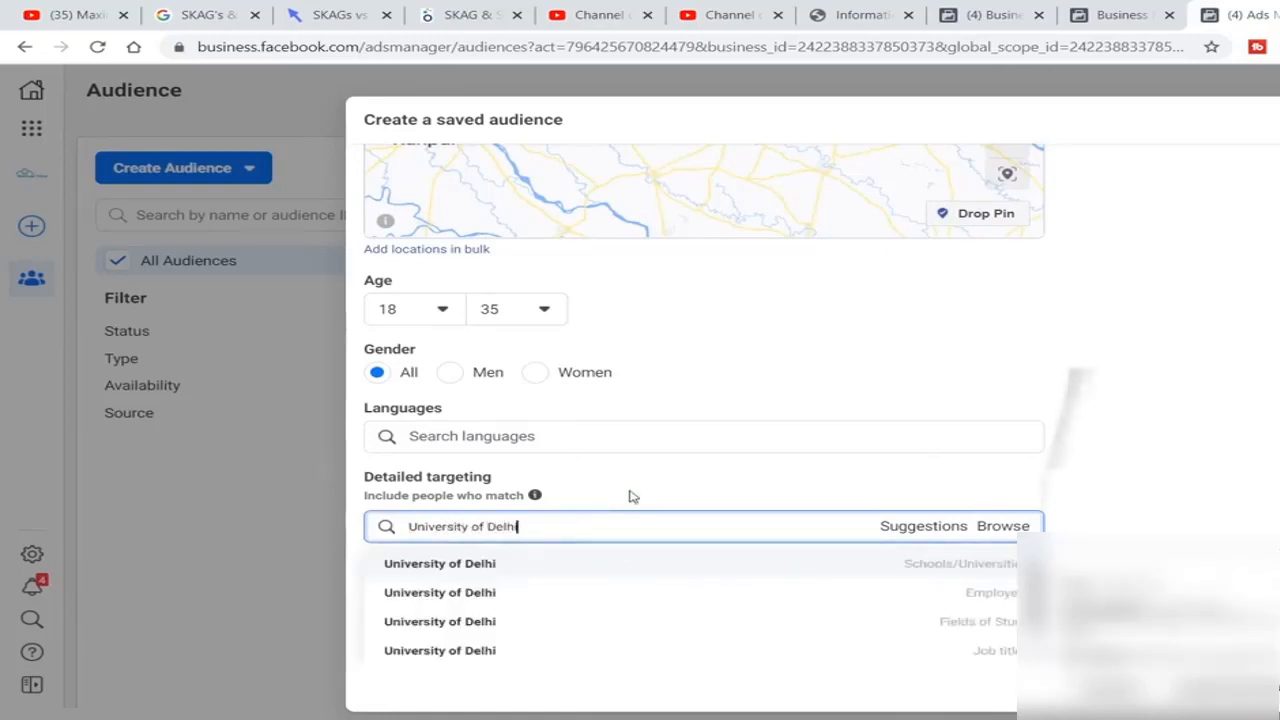
{"action": "left_click", "coordinate": [641, 576]}
Add Amity University from Schools/Universities as a second match in the detailed targeting.
{"action": "scroll", "coordinate": [700, 465], "scroll_direction": "down", "scroll_amount": 1}
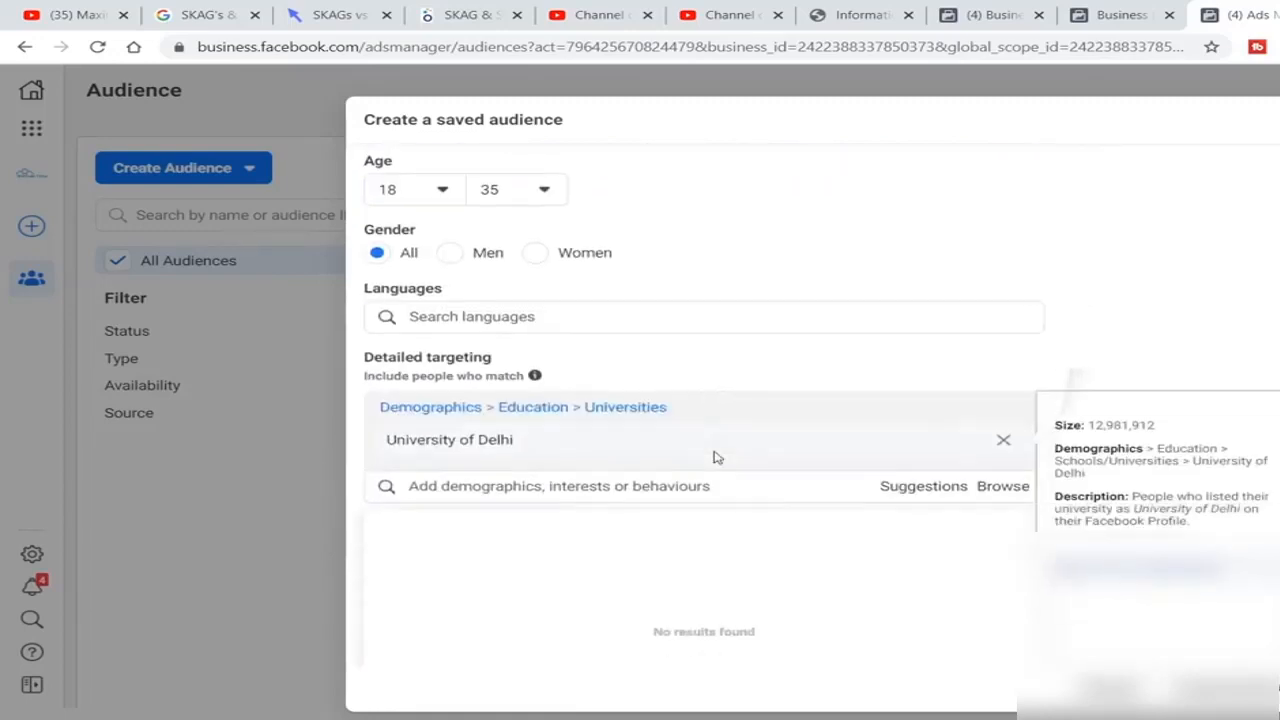
{"action": "type", "text": "Amity U"}
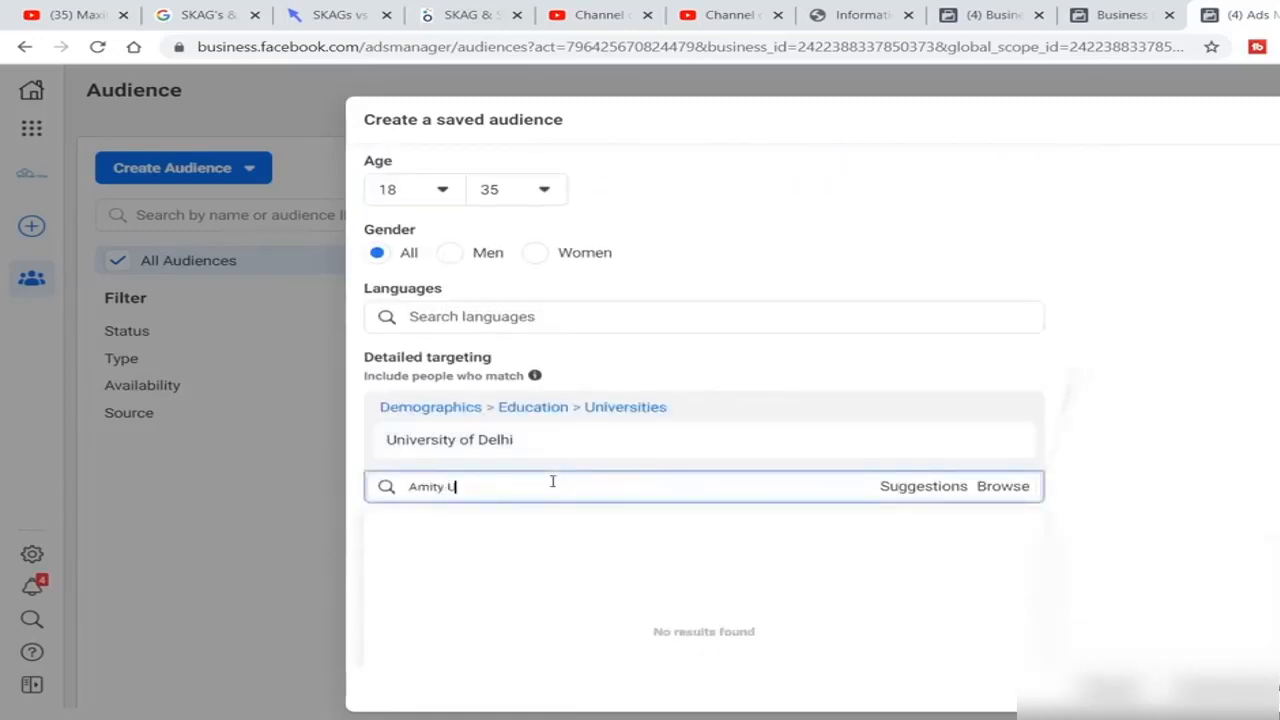
{"action": "type", "text": "niveris"}
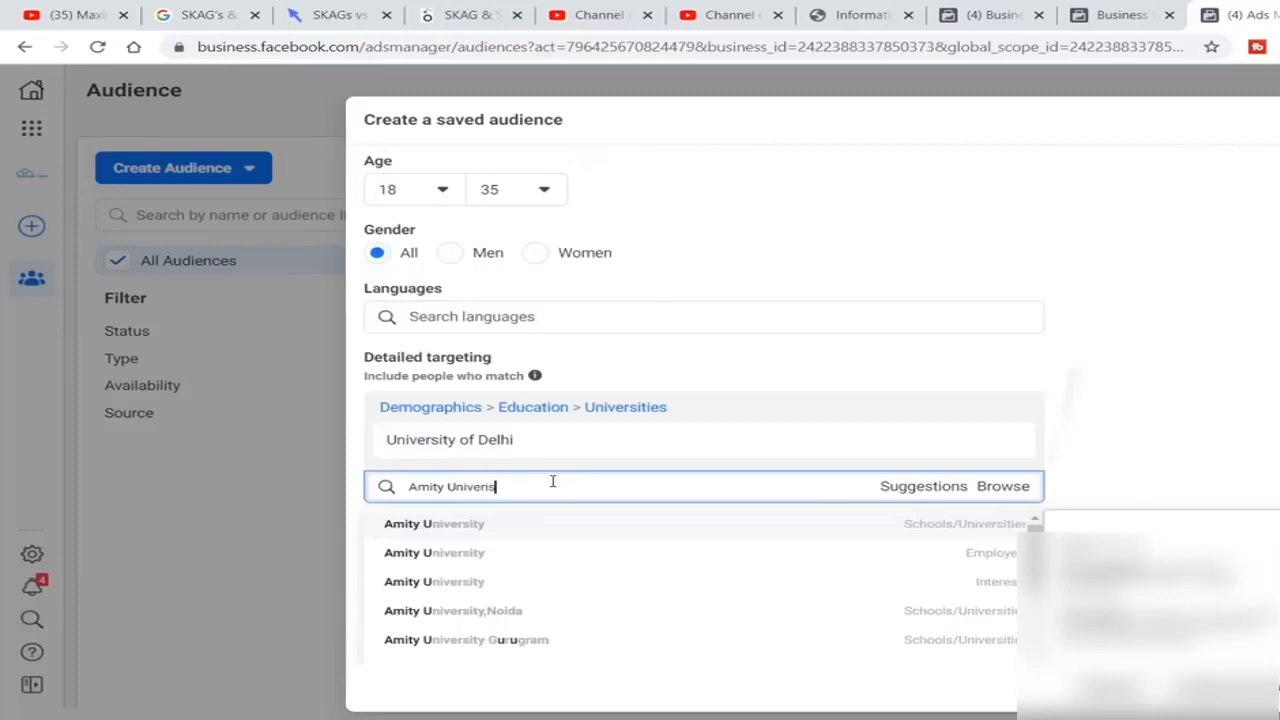
{"action": "key", "text": "BackSpace"}
{"action": "key", "text": "BackSpace"}
{"action": "type", "text": "sit"}
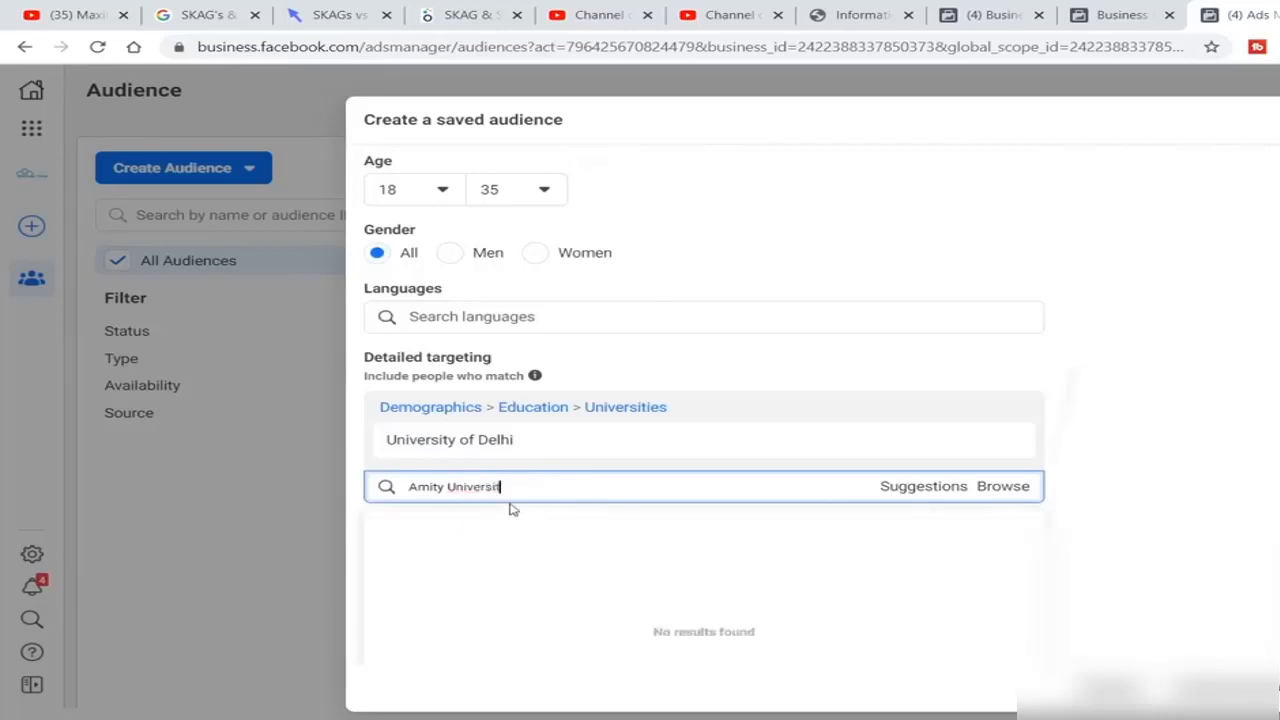
{"action": "type", "text": "y"}
{"action": "left_click", "coordinate": [514, 523]}
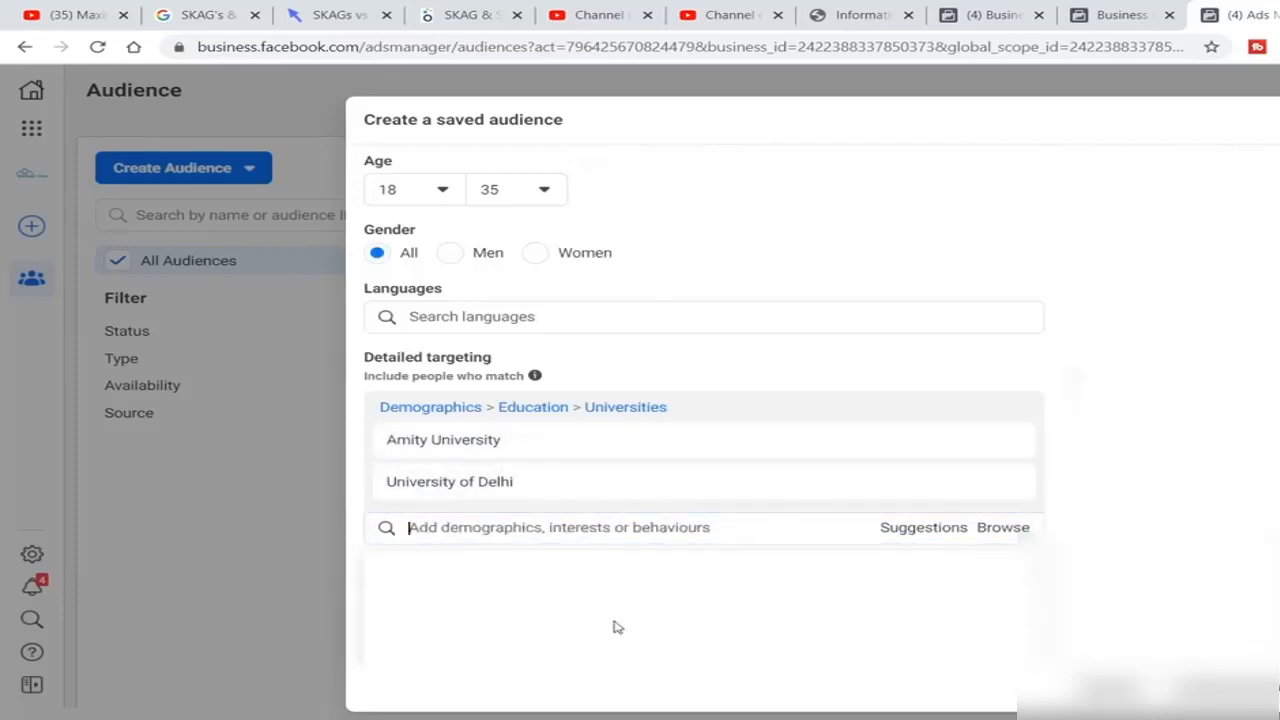
{"action": "left_click", "coordinate": [1211, 434]}
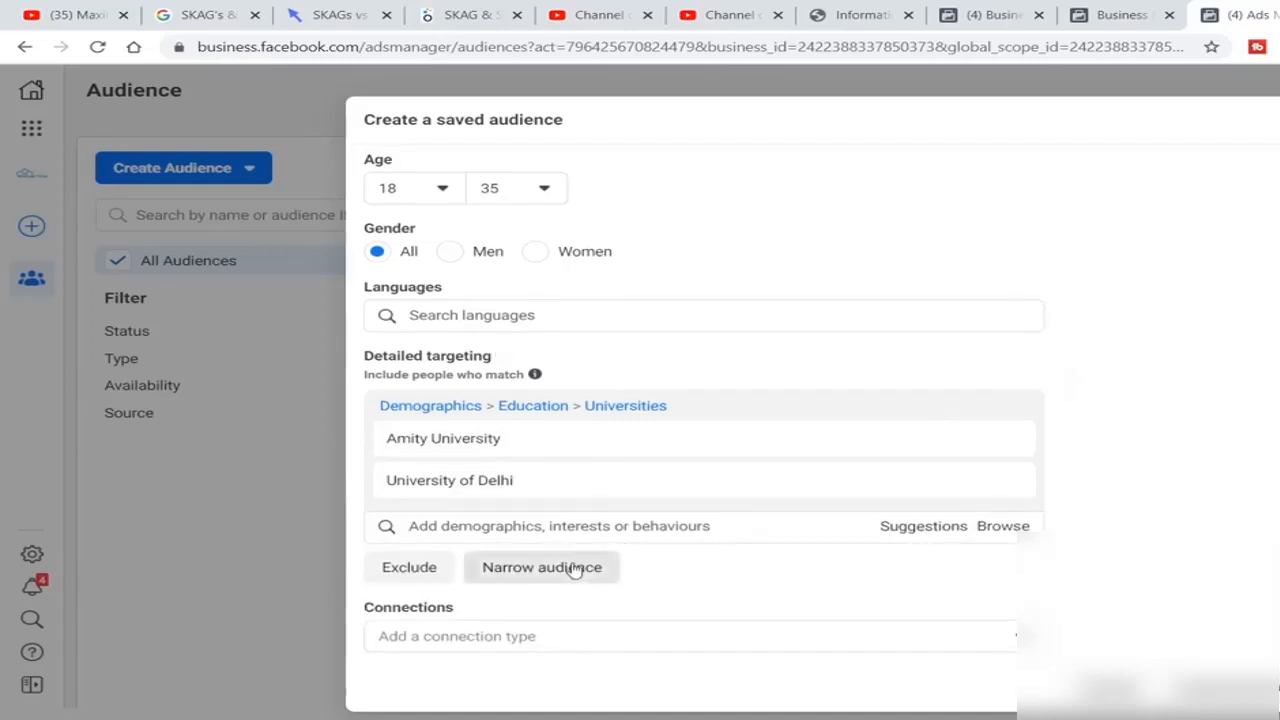
Narrow the audience to people who must also match the field of study Master of Business Administration.
{"action": "left_click", "coordinate": [574, 569]}
{"action": "left_click", "coordinate": [520, 592]}
{"action": "type", "text": "Master"}
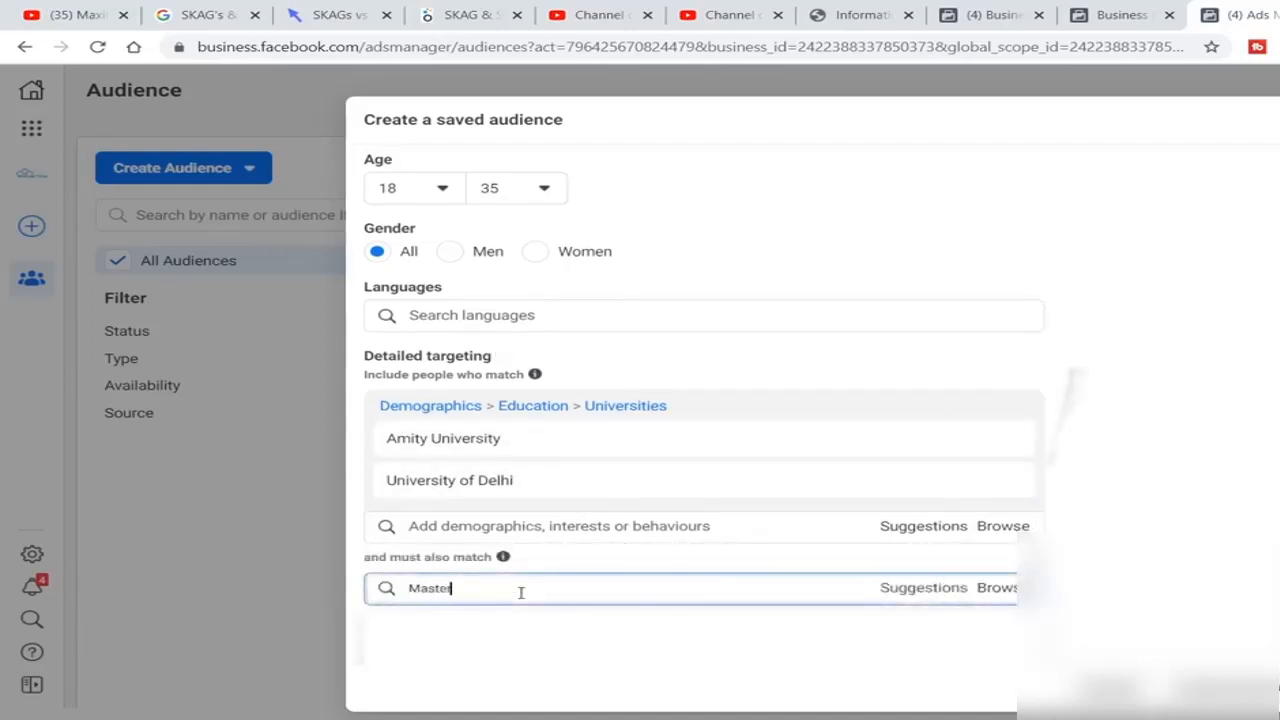
{"action": "type", "text": " of Business"}
{"action": "left_click", "coordinate": [500, 652]}
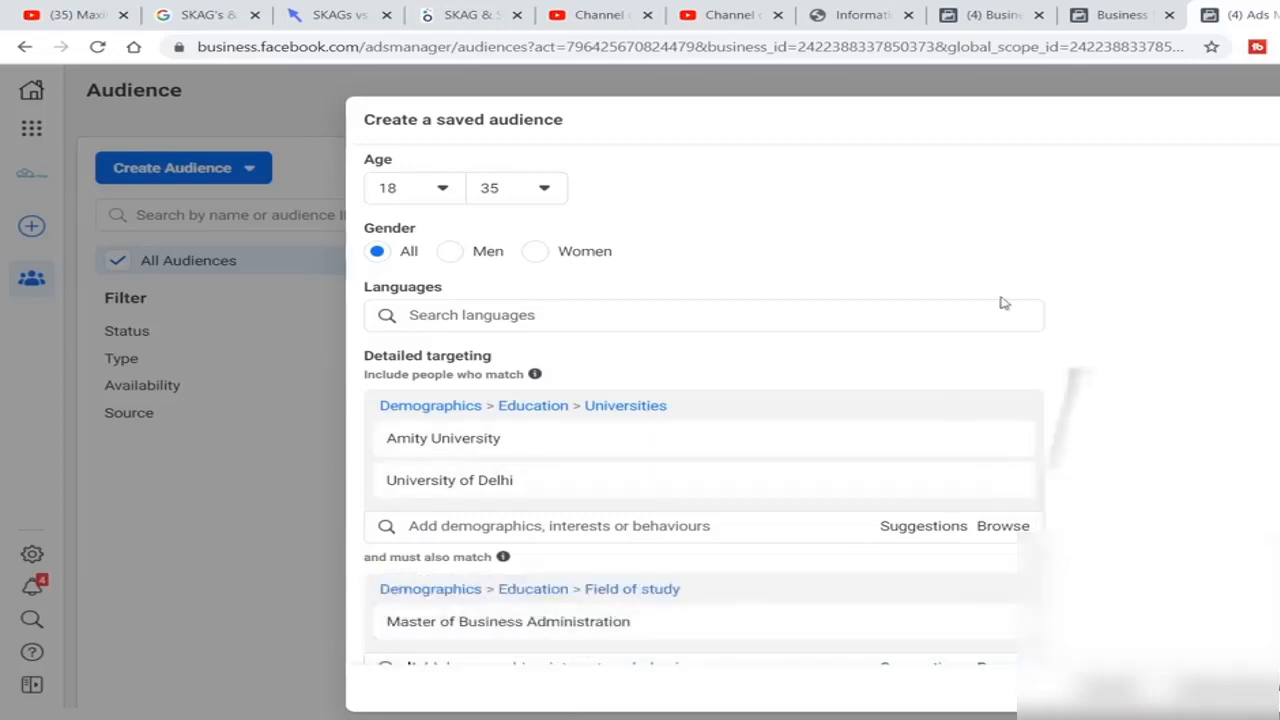
Review the audience's targeting details and potential reach, and create the saved audience.
{"action": "scroll", "coordinate": [811, 300], "scroll_direction": "down", "scroll_amount": 2}
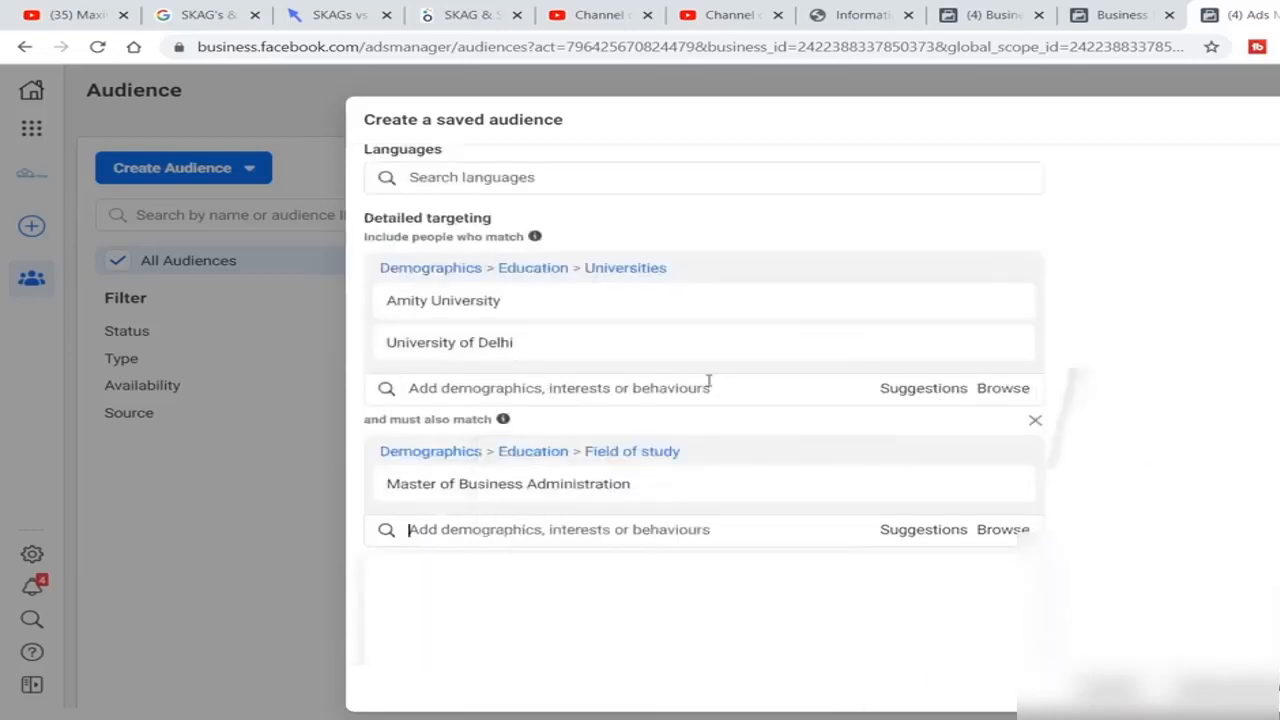
{"action": "scroll", "coordinate": [1187, 386], "scroll_direction": "down", "scroll_amount": 2}
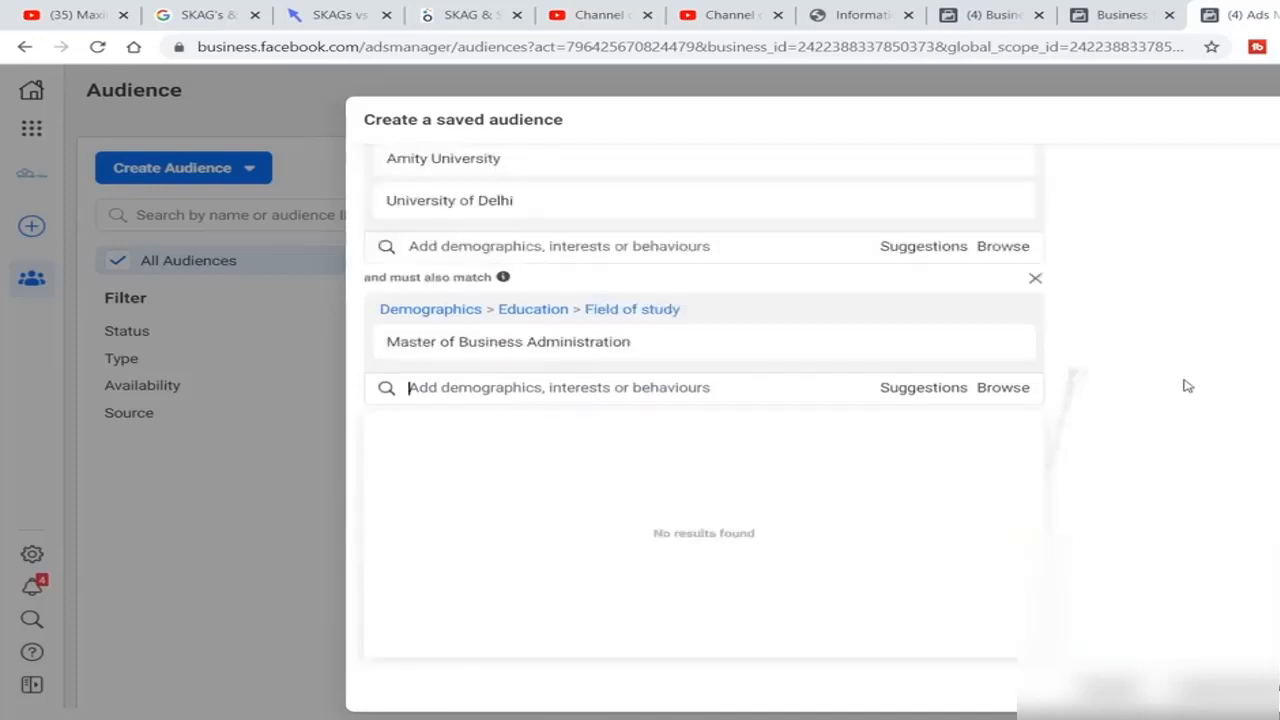
{"action": "scroll", "coordinate": [1187, 386], "scroll_direction": "up", "scroll_amount": 15}
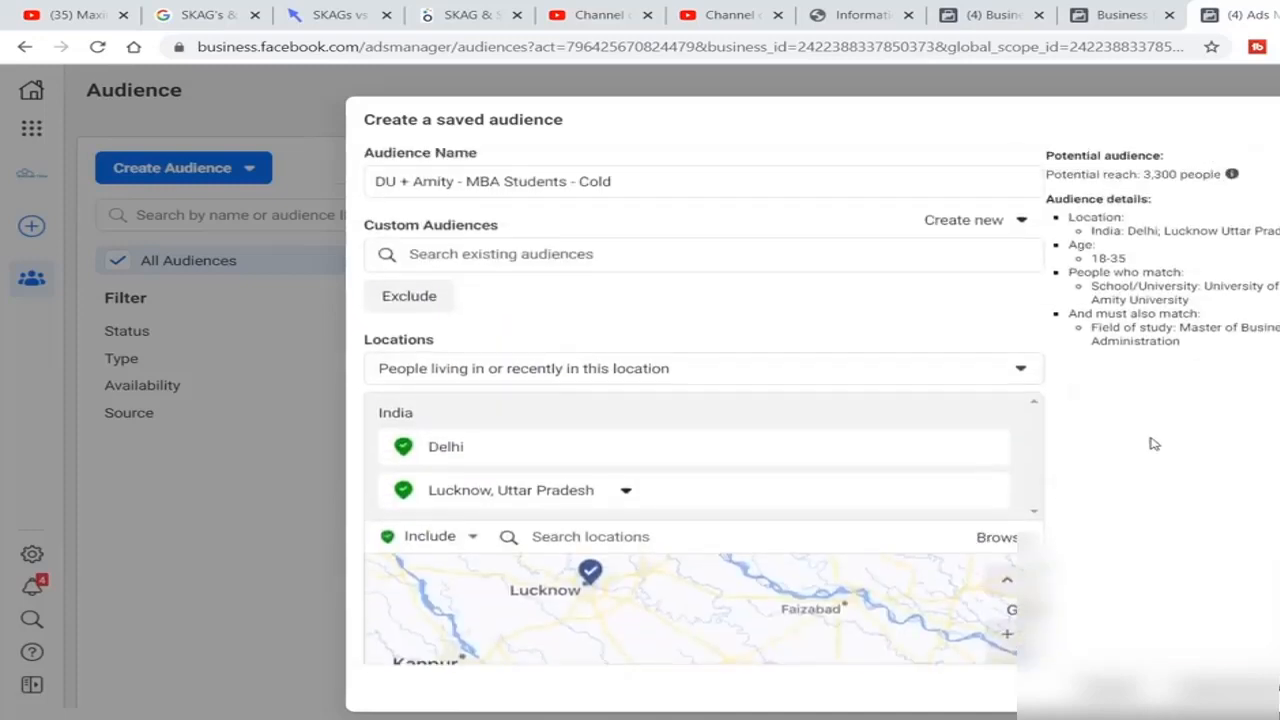
{"action": "scroll", "coordinate": [1077, 500], "scroll_direction": "down", "scroll_amount": 10}
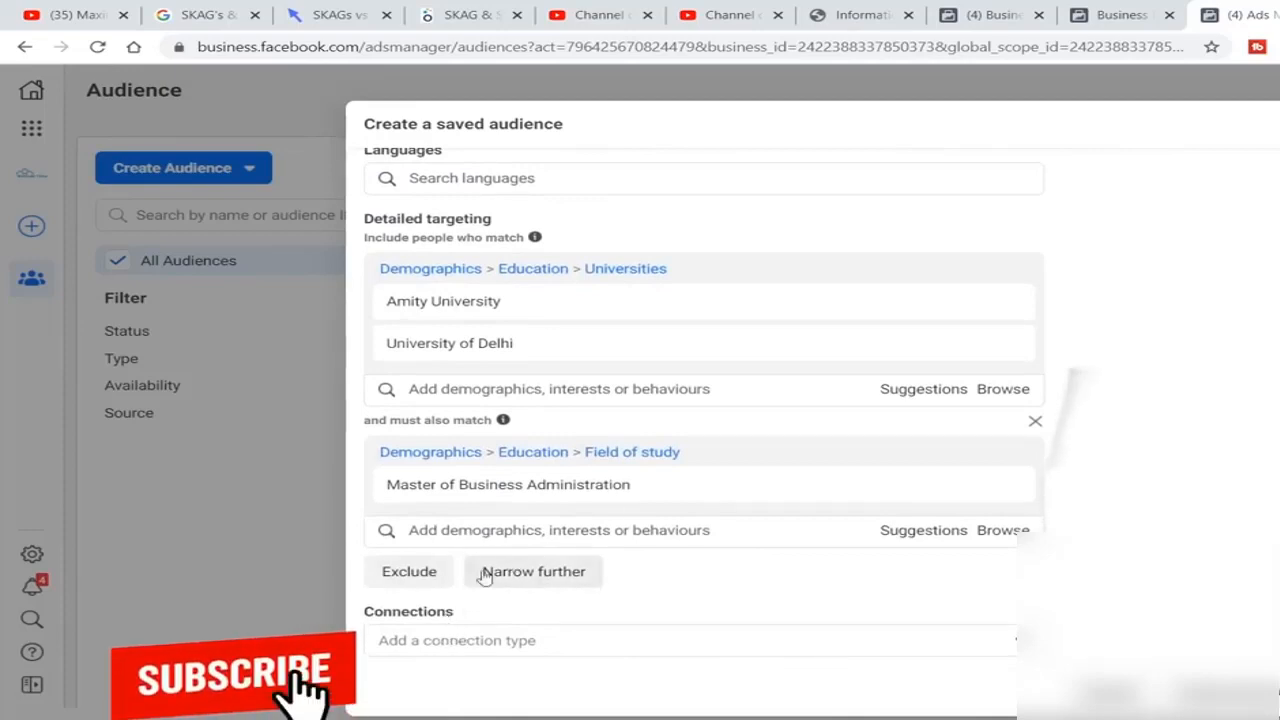
{"action": "scroll", "coordinate": [740, 495], "scroll_direction": "up", "scroll_amount": 10}
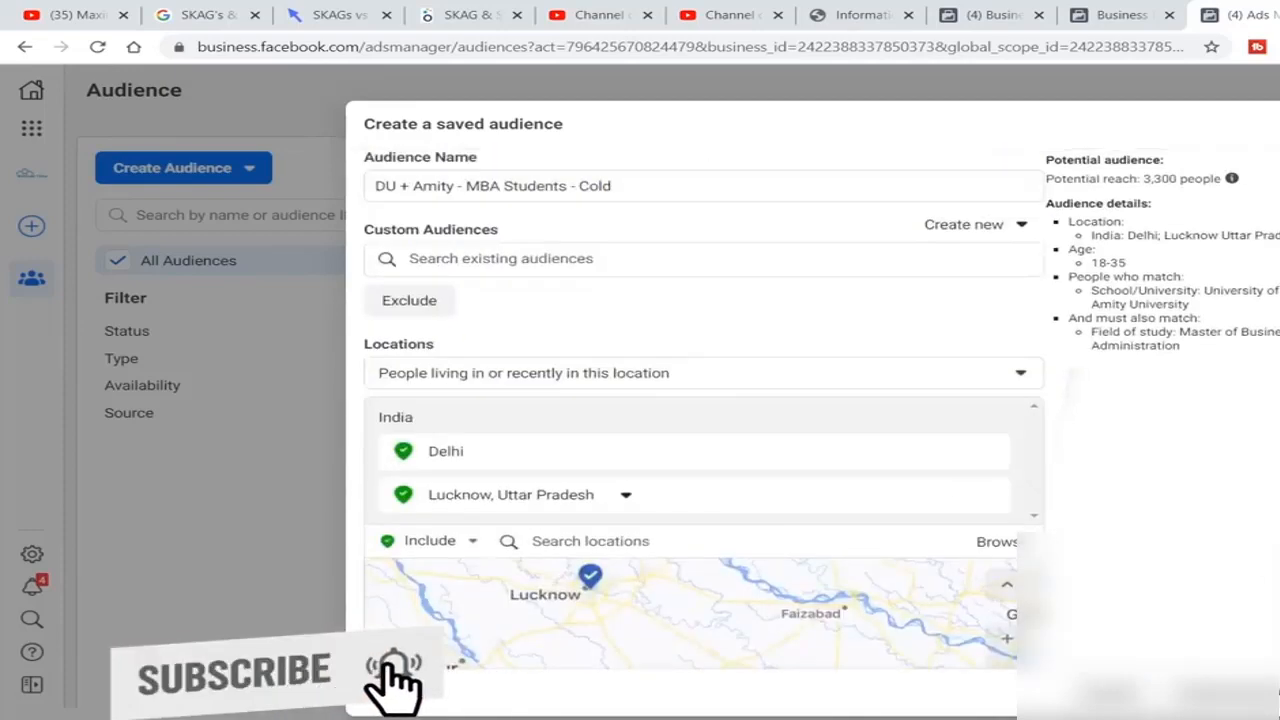
{"action": "scroll", "coordinate": [1054, 443], "scroll_direction": "down", "scroll_amount": 3}
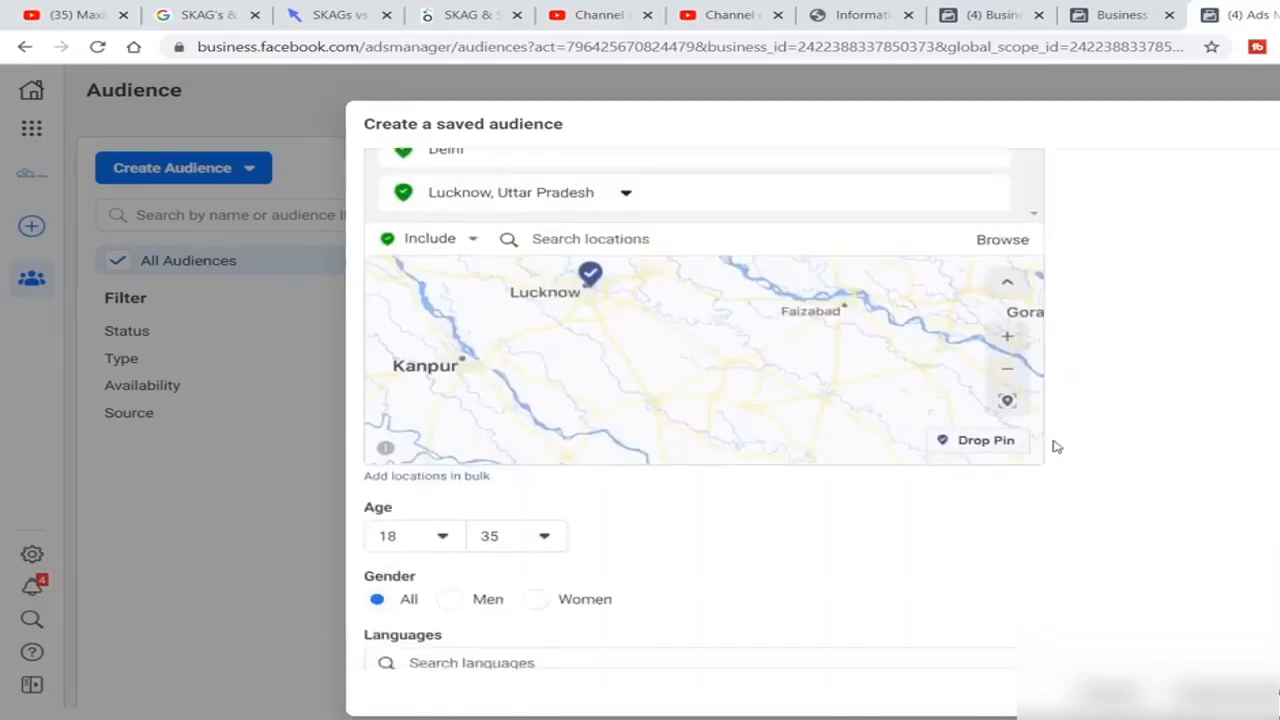
{"action": "scroll", "coordinate": [1056, 447], "scroll_direction": "up", "scroll_amount": 1}
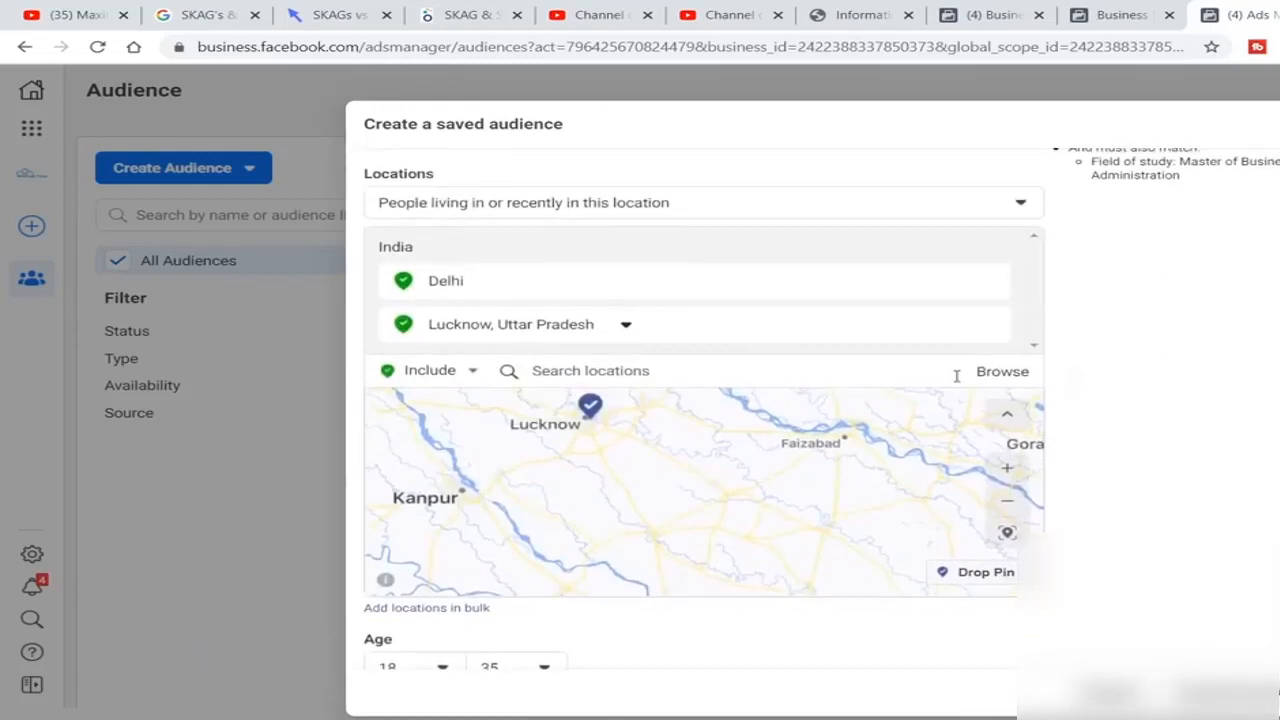
{"action": "key", "text": "Escape"}
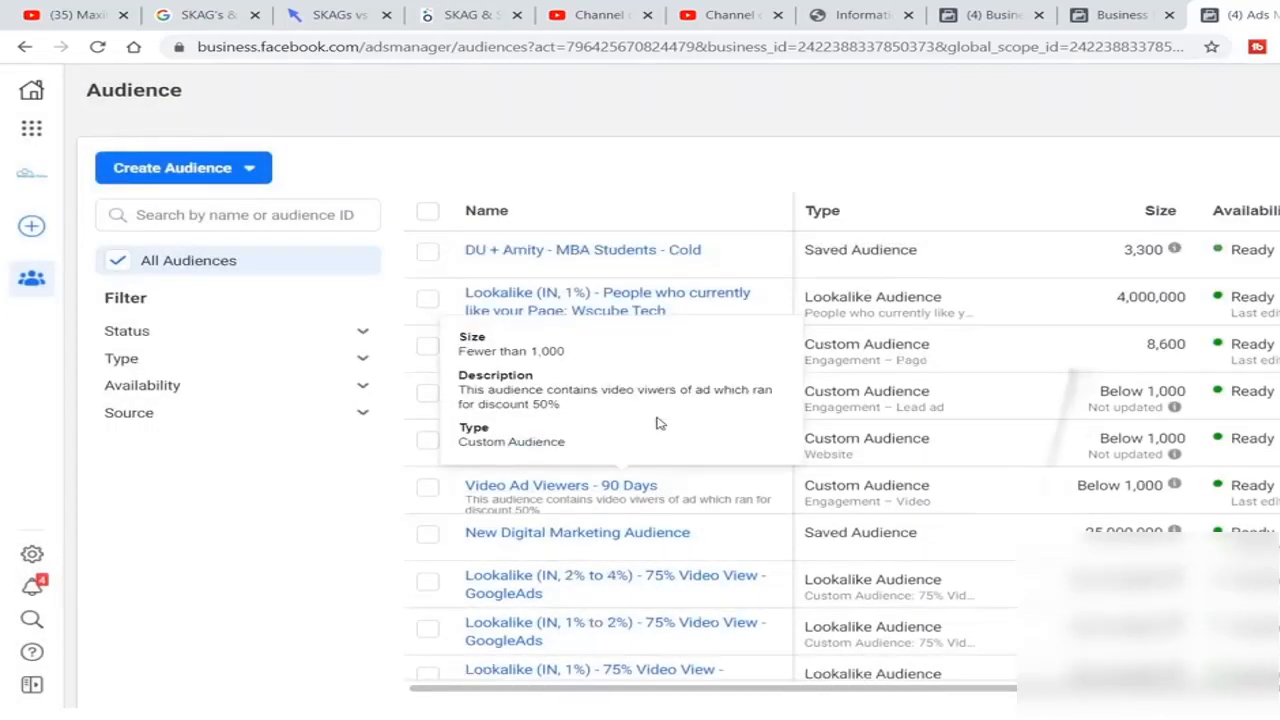
Check the size of the DU + Amity - MBA Students - Cold audience and refresh the audience list.
{"action": "mouse_move", "coordinate": [560, 251]}
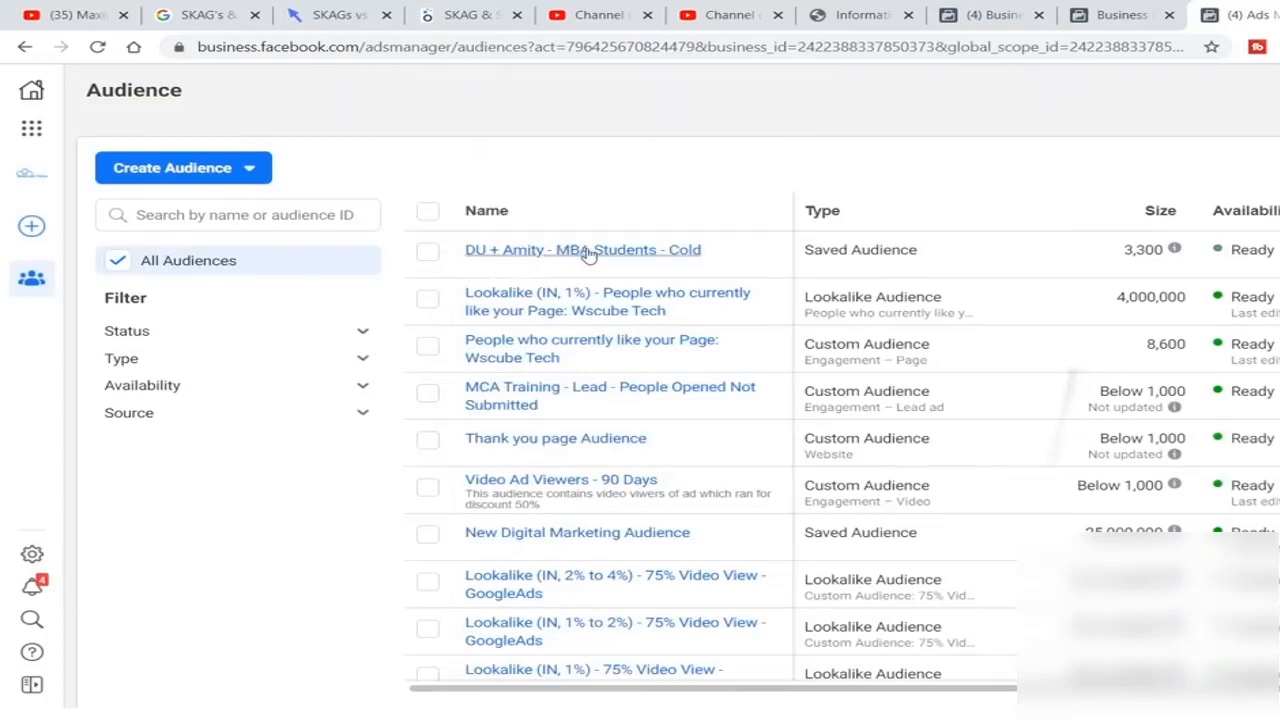
{"action": "double_click", "coordinate": [1140, 245]}
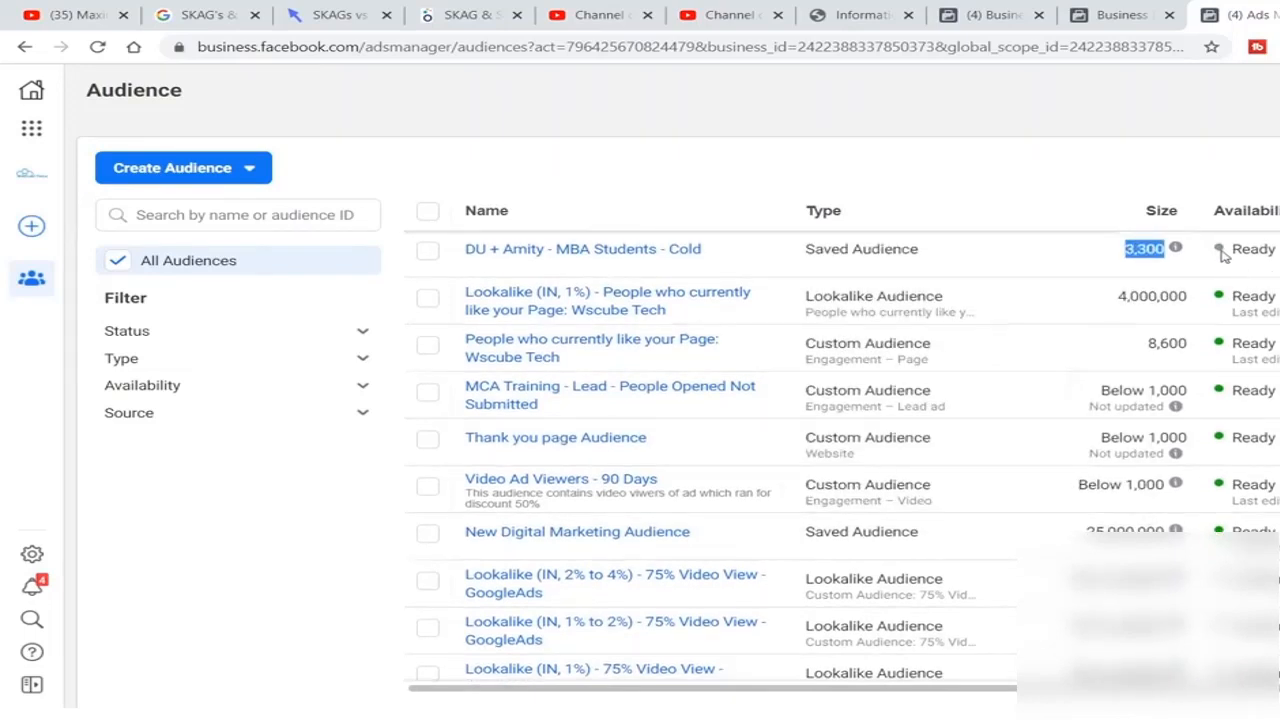
{"action": "left_click", "coordinate": [97, 47]}
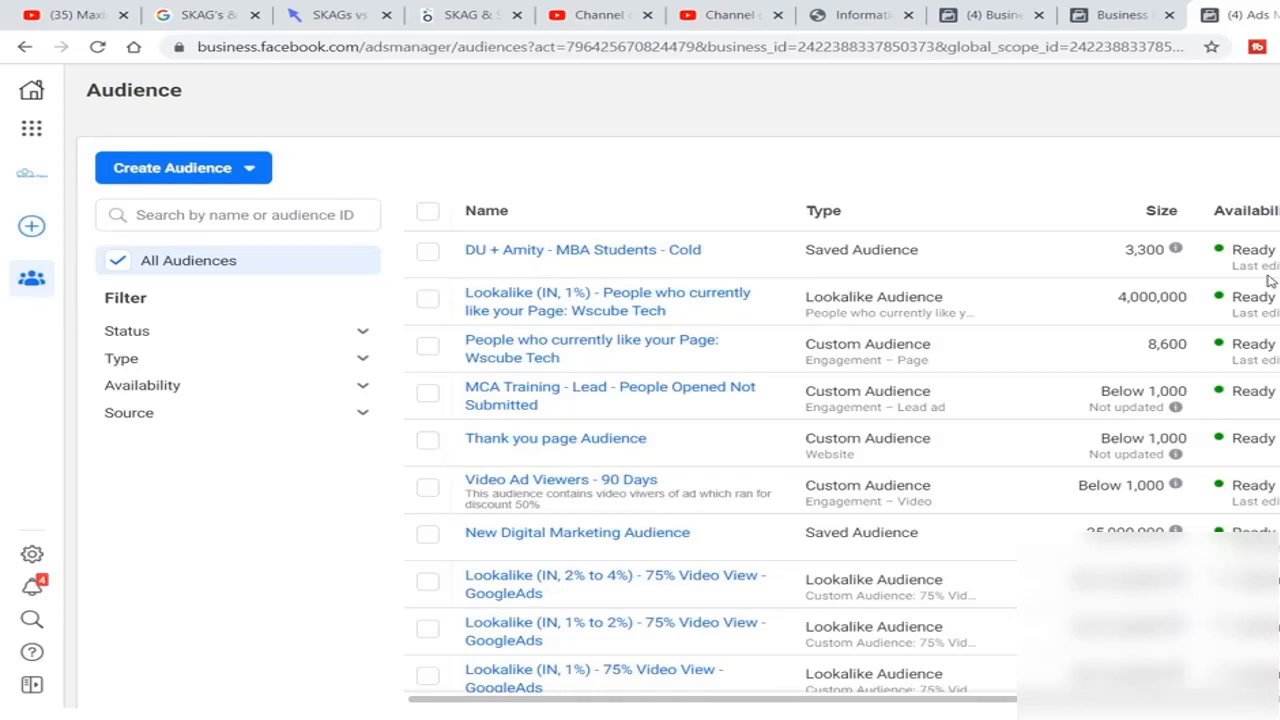
Switch to Ads Manager's campaigns and open the new ad set of the draft New campaign for editing.
{"action": "left_click", "coordinate": [31, 128]}
{"action": "left_click", "coordinate": [165, 192]}
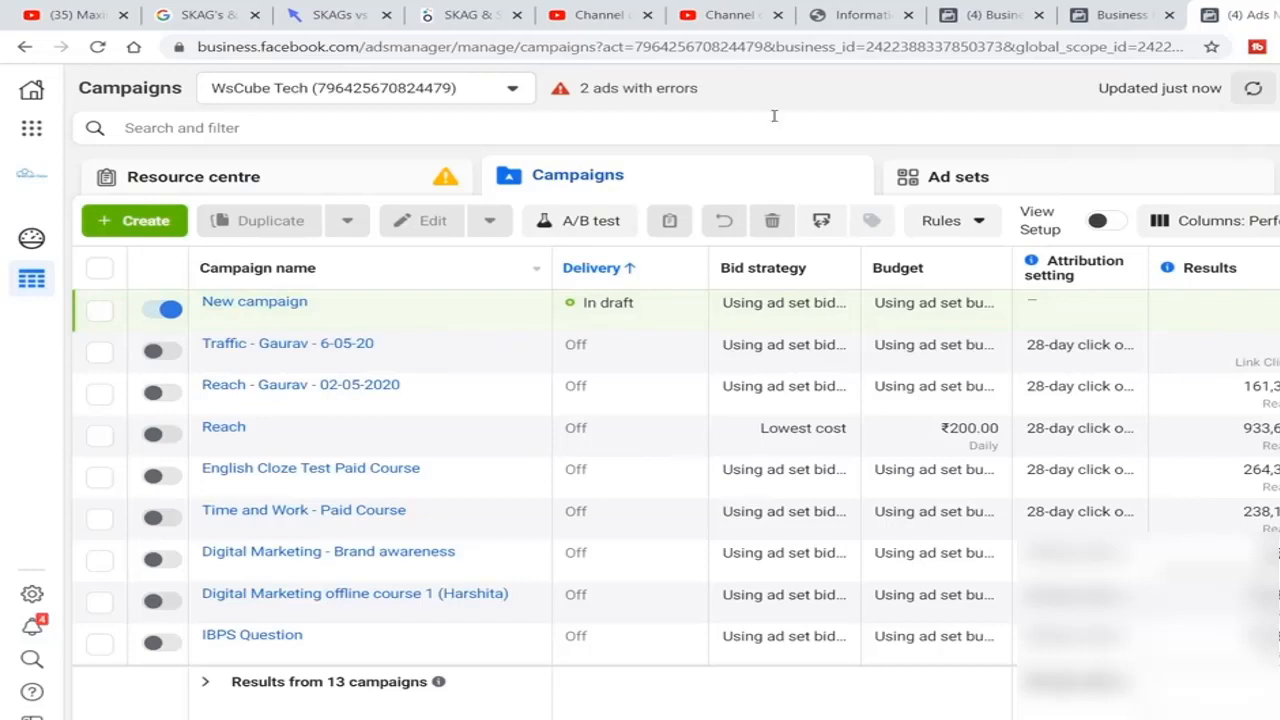
{"action": "left_click", "coordinate": [330, 317]}
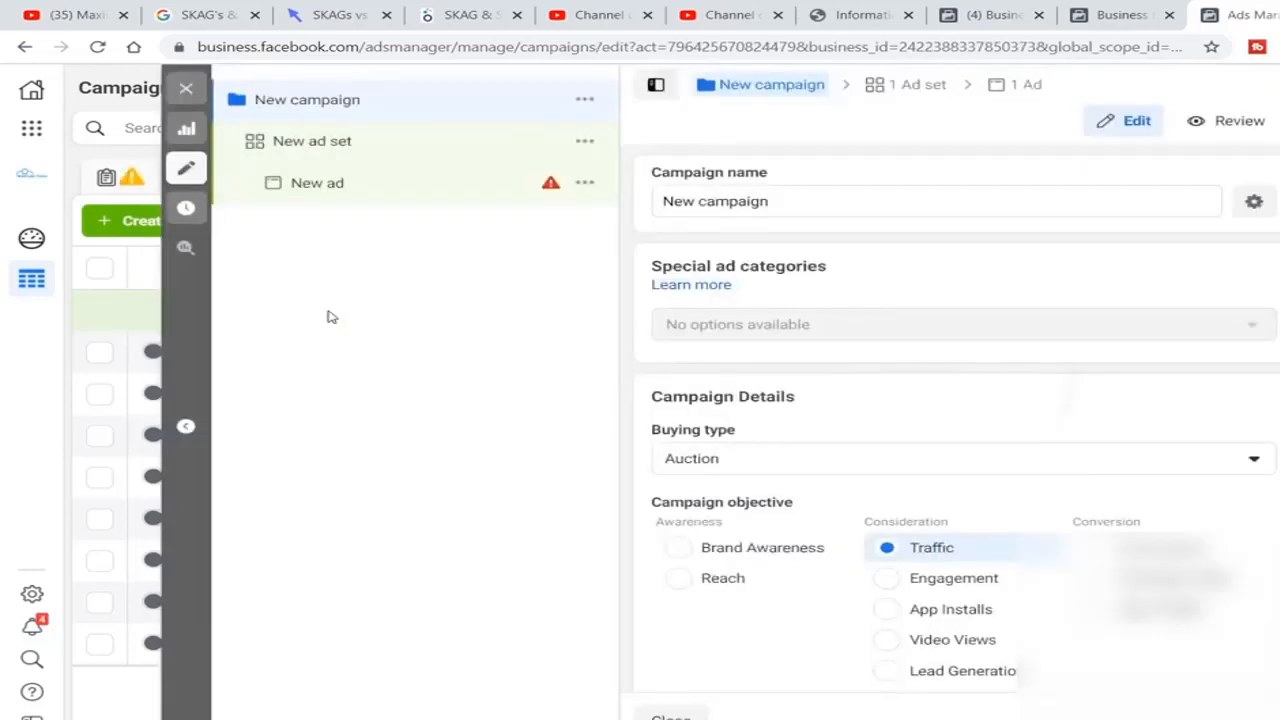
{"action": "left_click", "coordinate": [363, 145]}
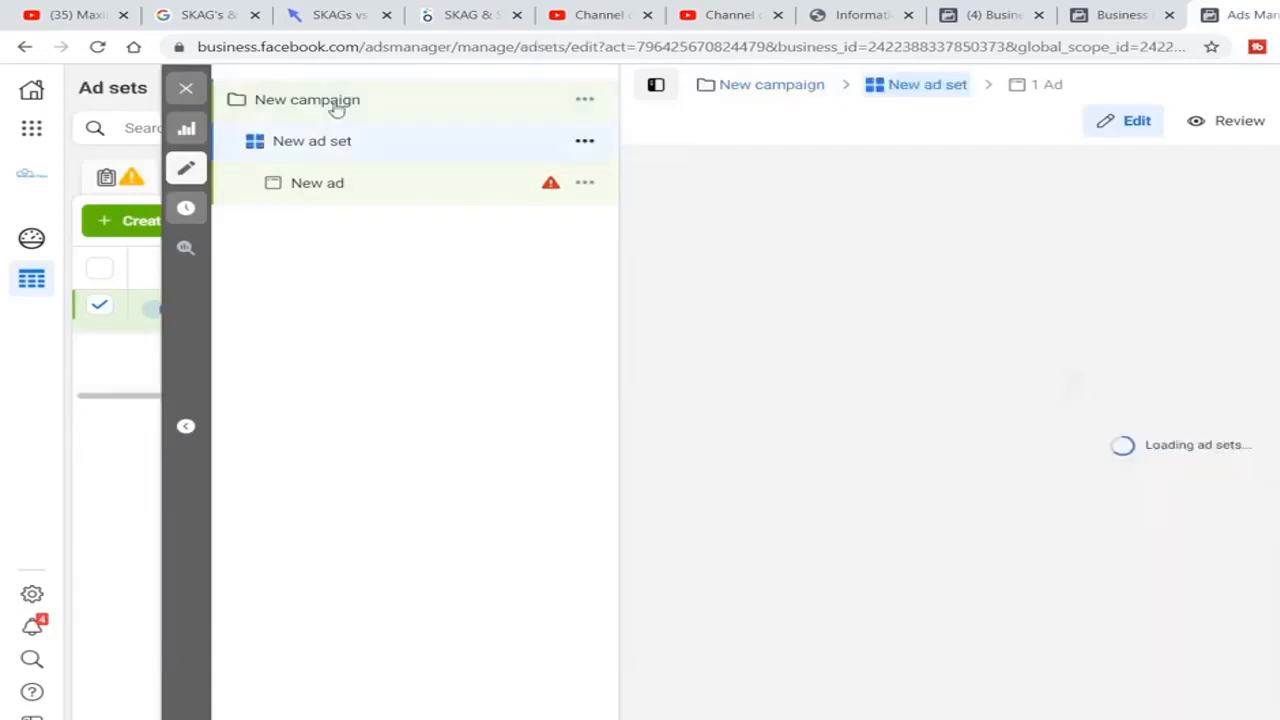
Apply the saved audience DU + Amity - MBA Students - Cold to the ad set, searching for "DU".
{"action": "scroll", "coordinate": [1030, 500], "scroll_direction": "down", "scroll_amount": 2}
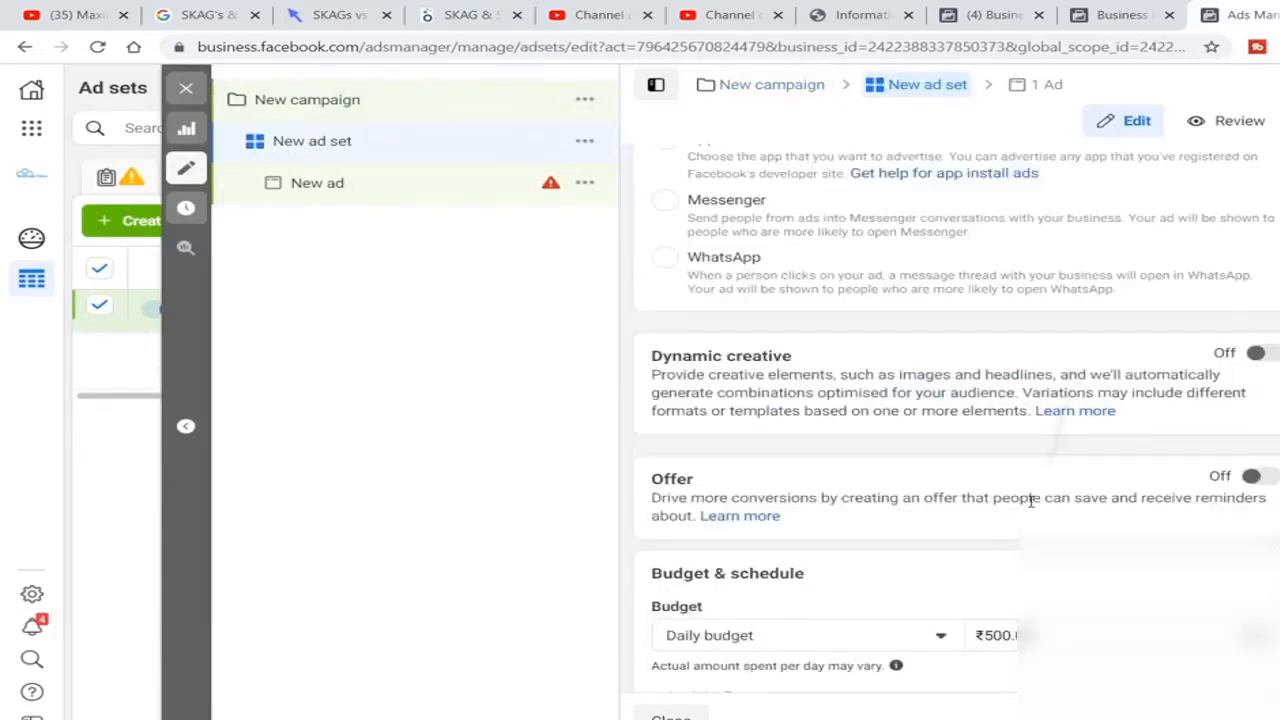
{"action": "scroll", "coordinate": [1030, 500], "scroll_direction": "down", "scroll_amount": 8}
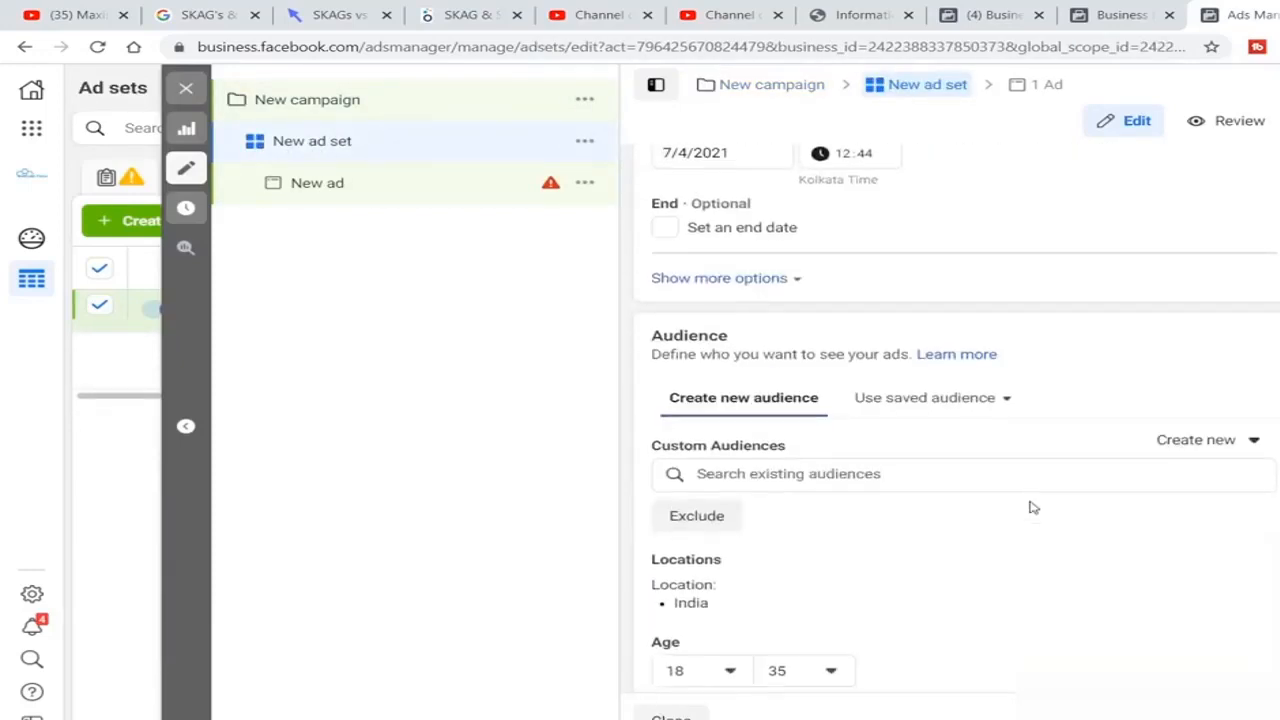
{"action": "scroll", "coordinate": [1033, 508], "scroll_direction": "up", "scroll_amount": 1}
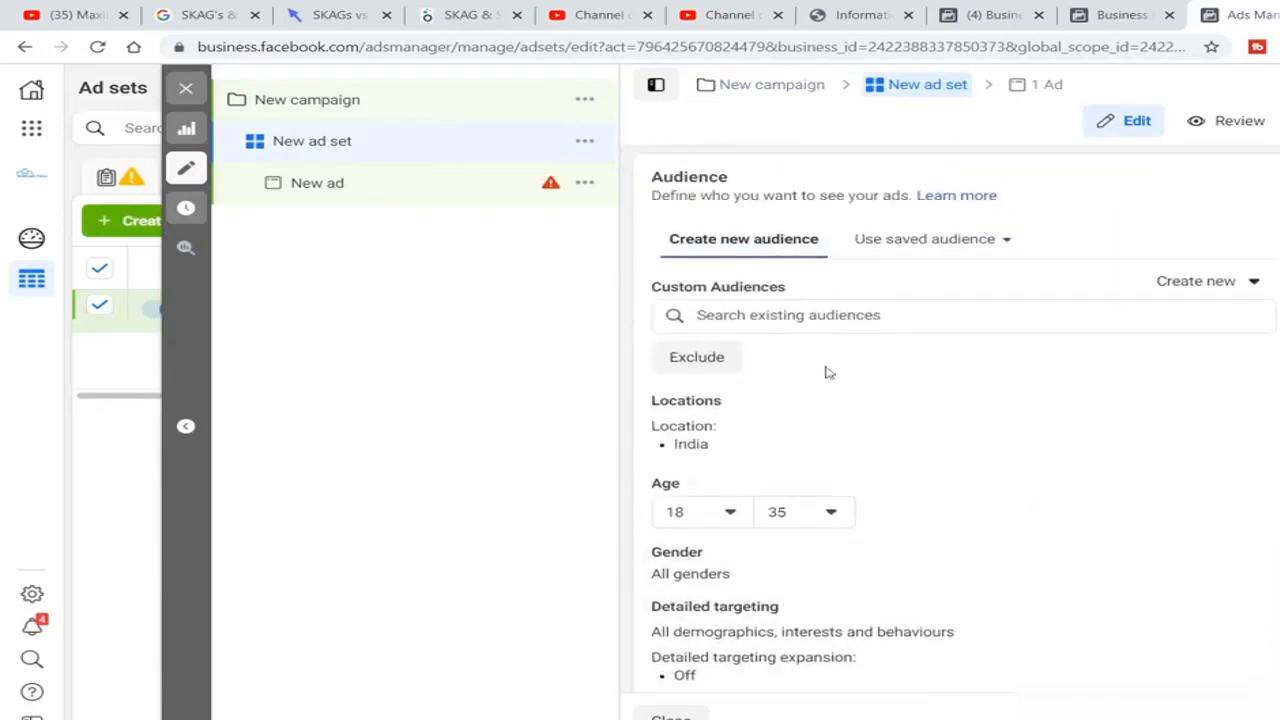
{"action": "left_click", "coordinate": [923, 241]}
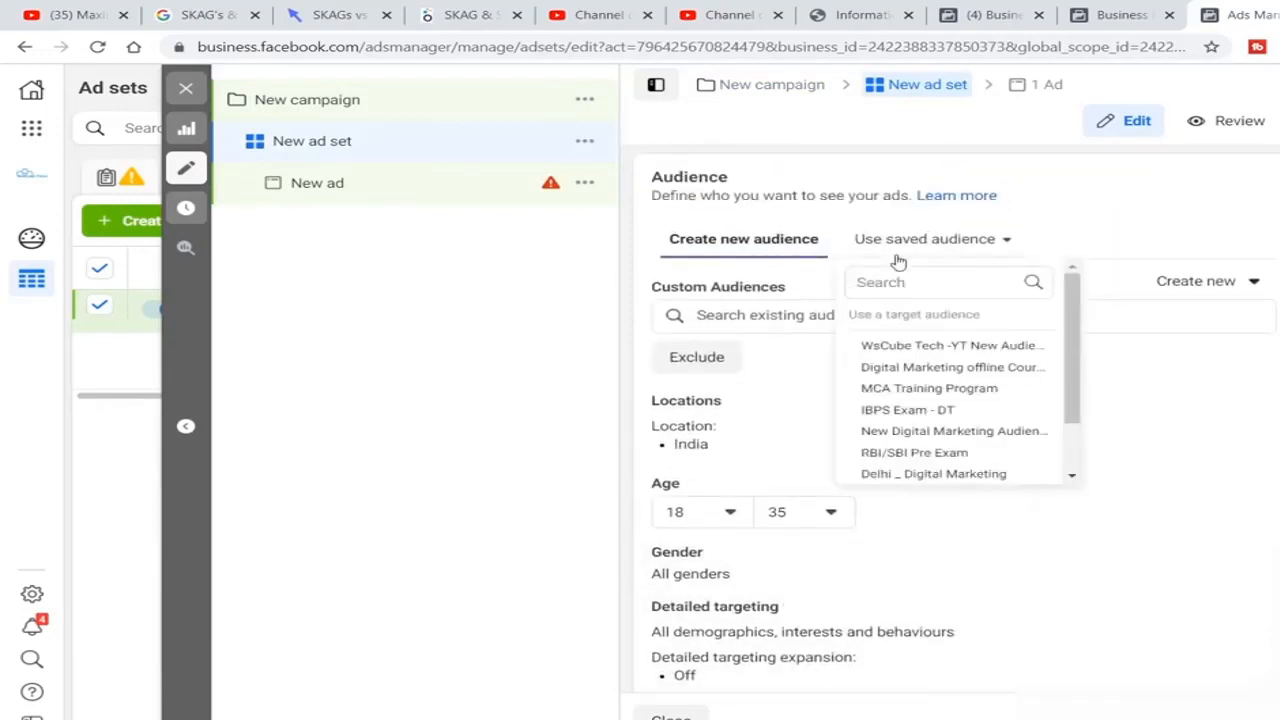
{"action": "left_click", "coordinate": [909, 283]}
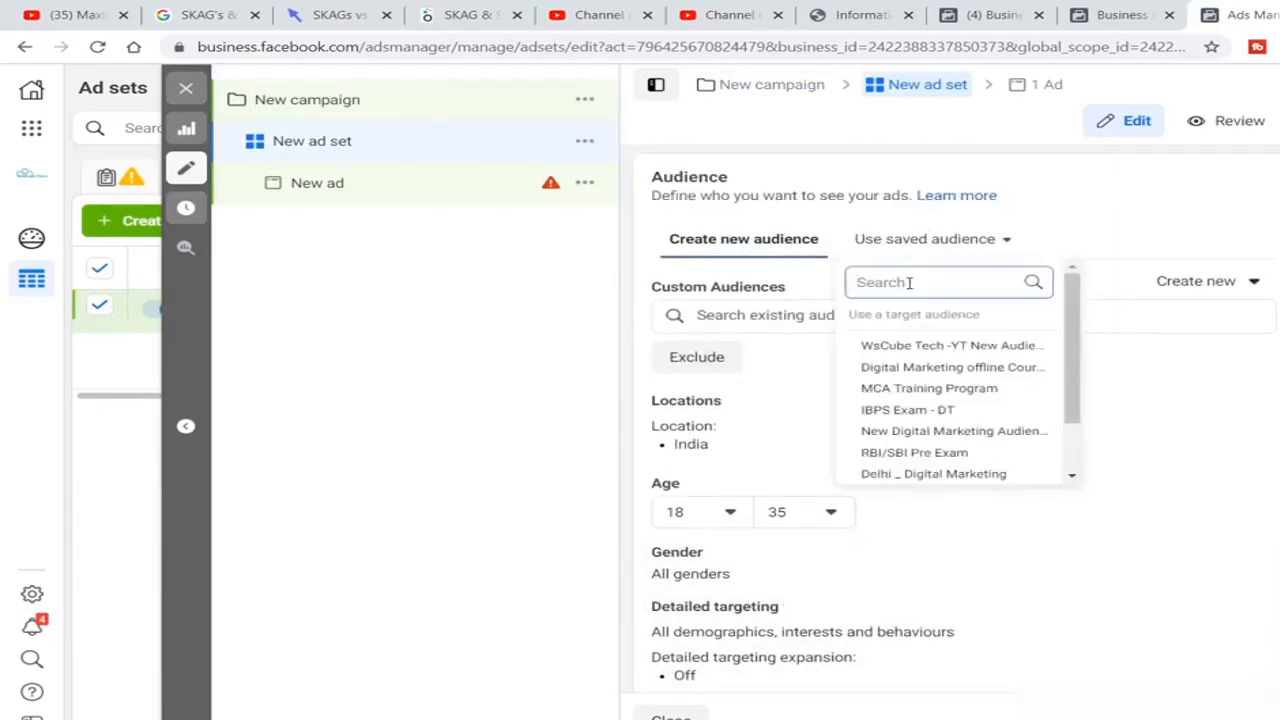
{"action": "type", "text": "DU"}
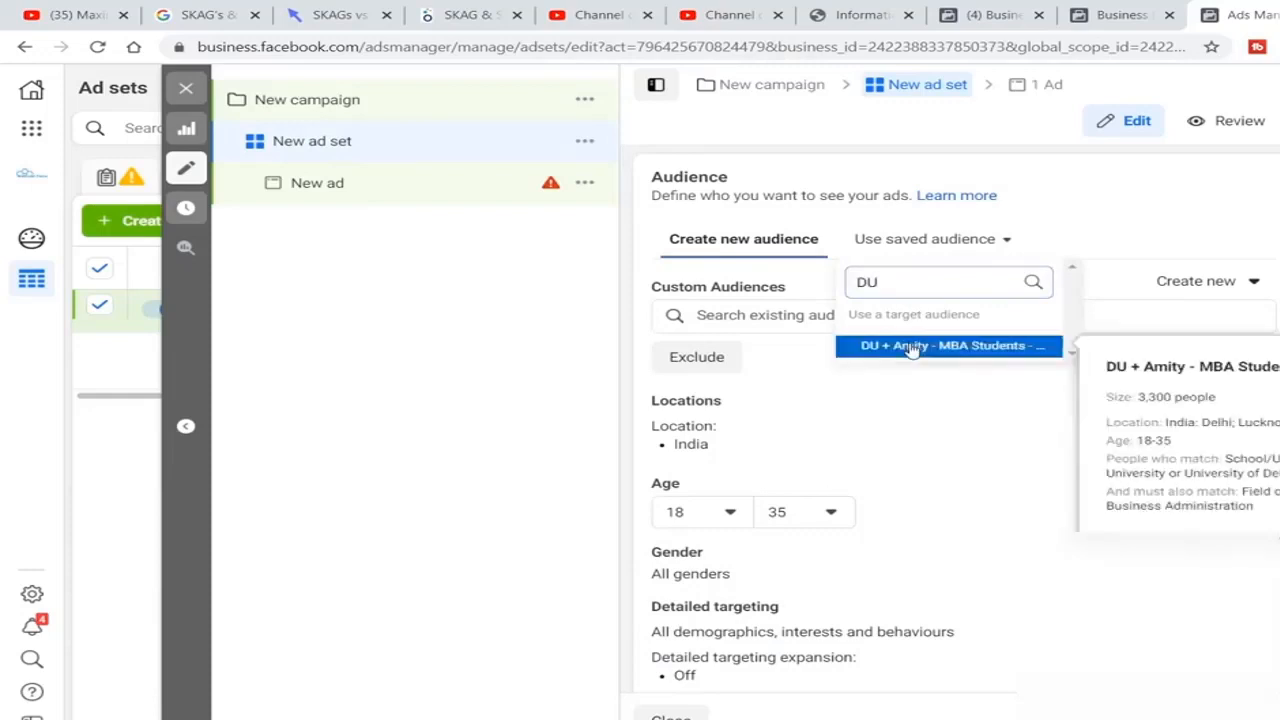
{"action": "left_click", "coordinate": [912, 348]}
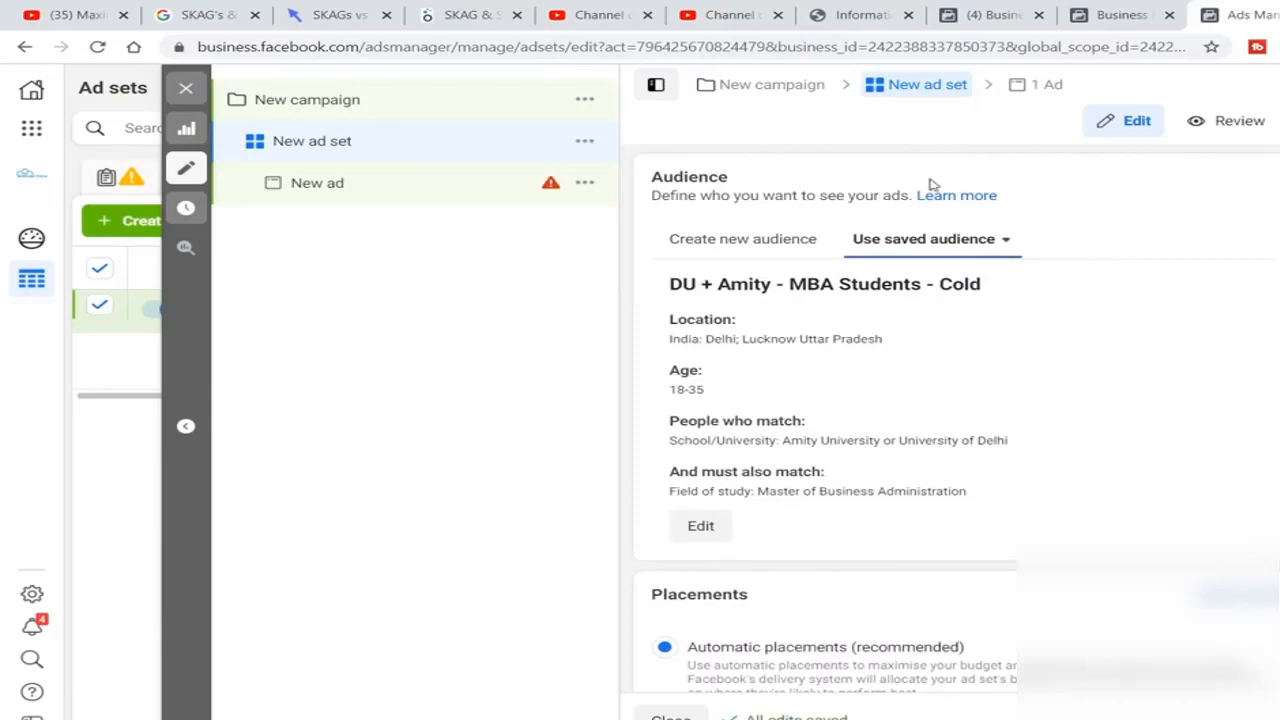
Look through the other saved audiences available for the ad set.
{"action": "left_click", "coordinate": [920, 246]}
{"action": "scroll", "coordinate": [1000, 388], "scroll_direction": "down", "scroll_amount": 1}
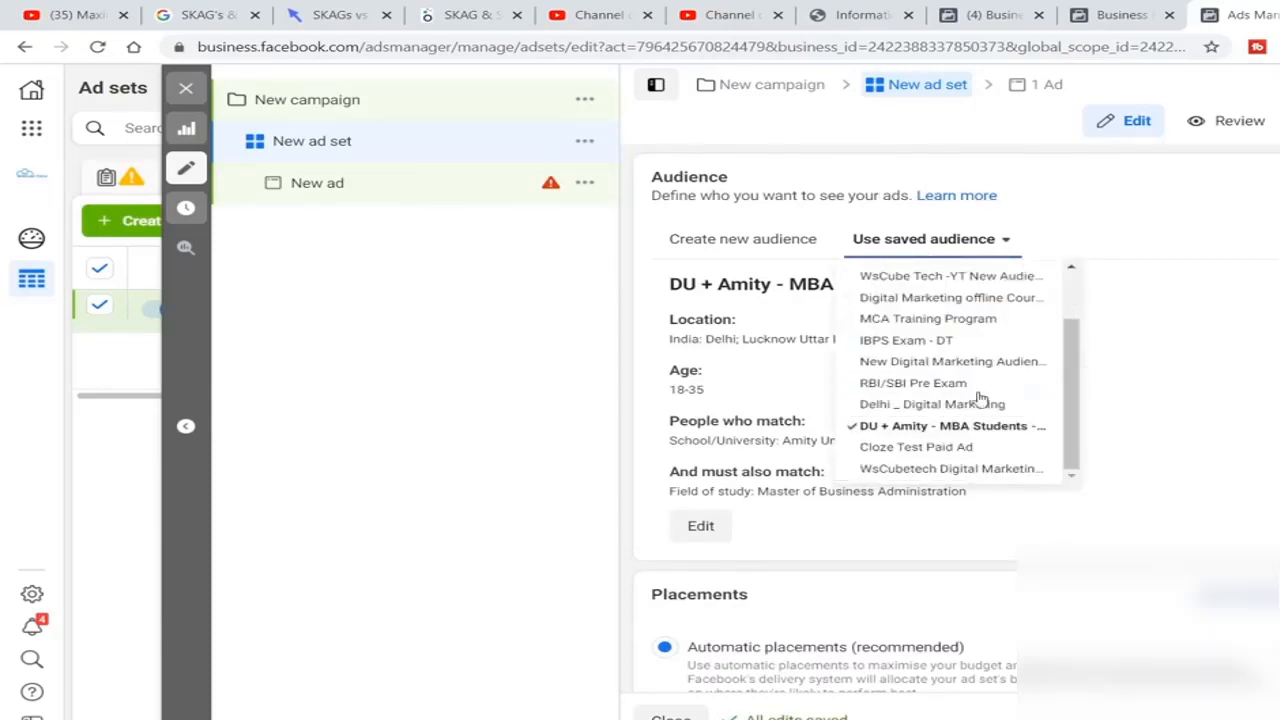